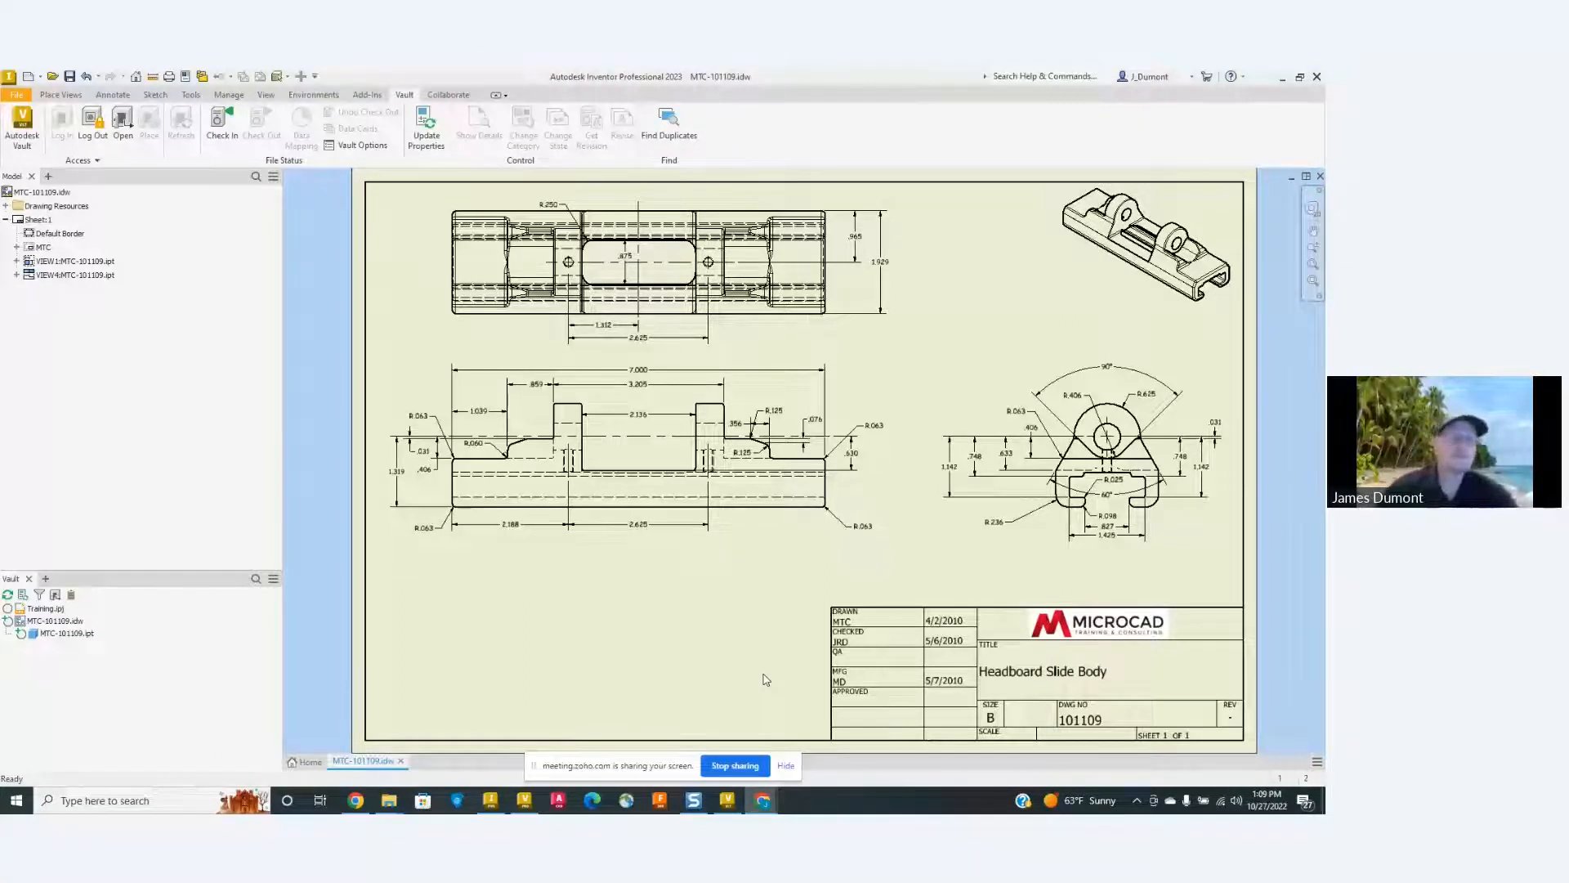
Open the part referenced by the drawing's front view and save a copy of it as JRD-101109.ipt in the 10-27 folder.
right_click(618, 452)
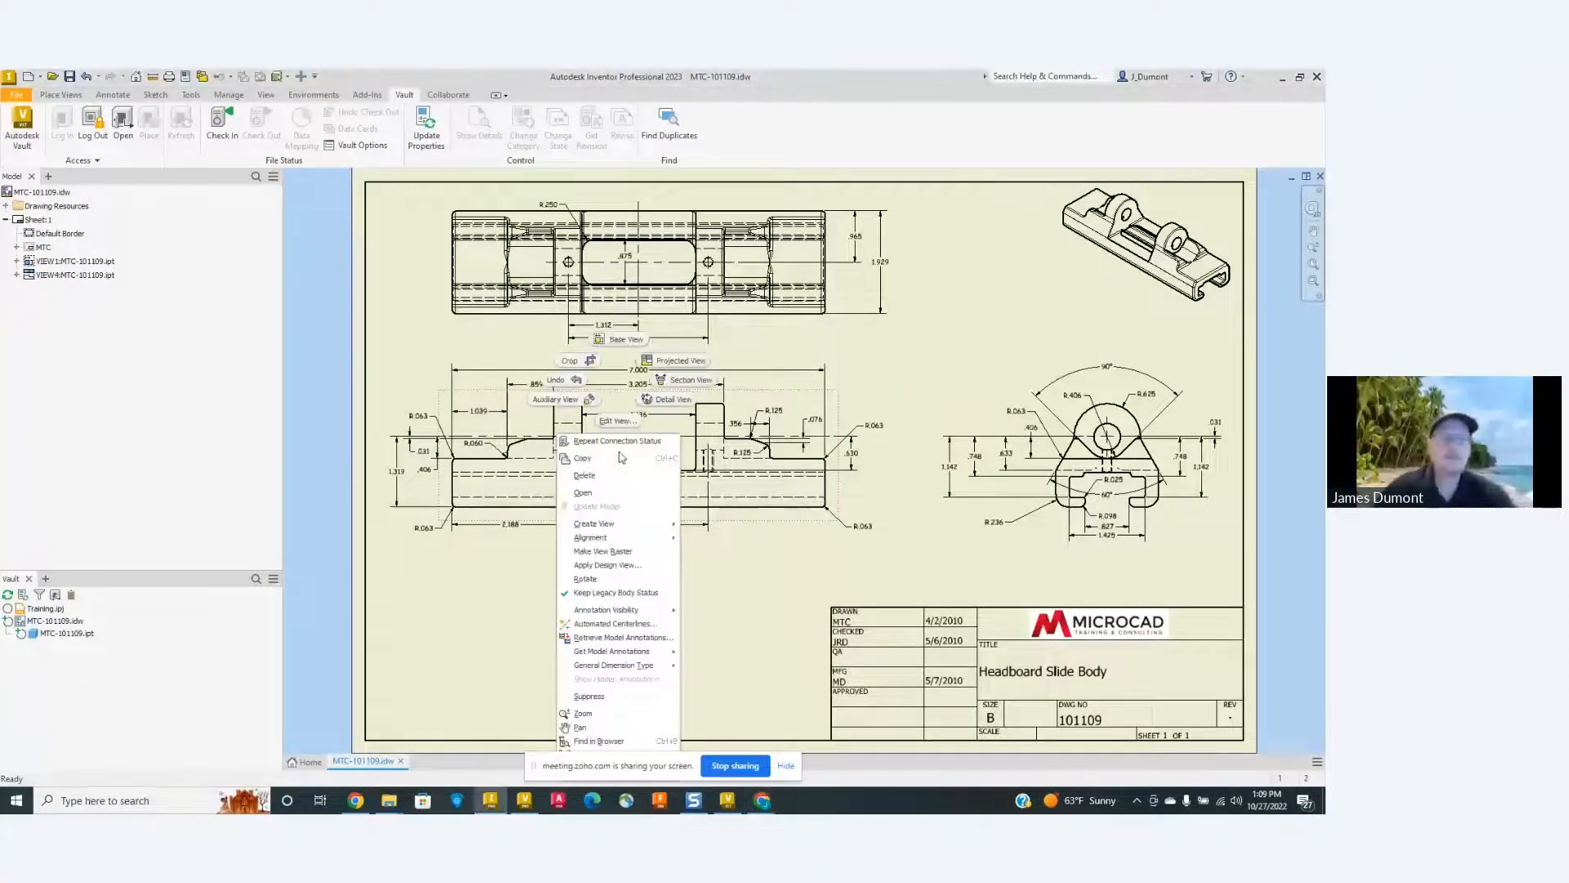
click(598, 493)
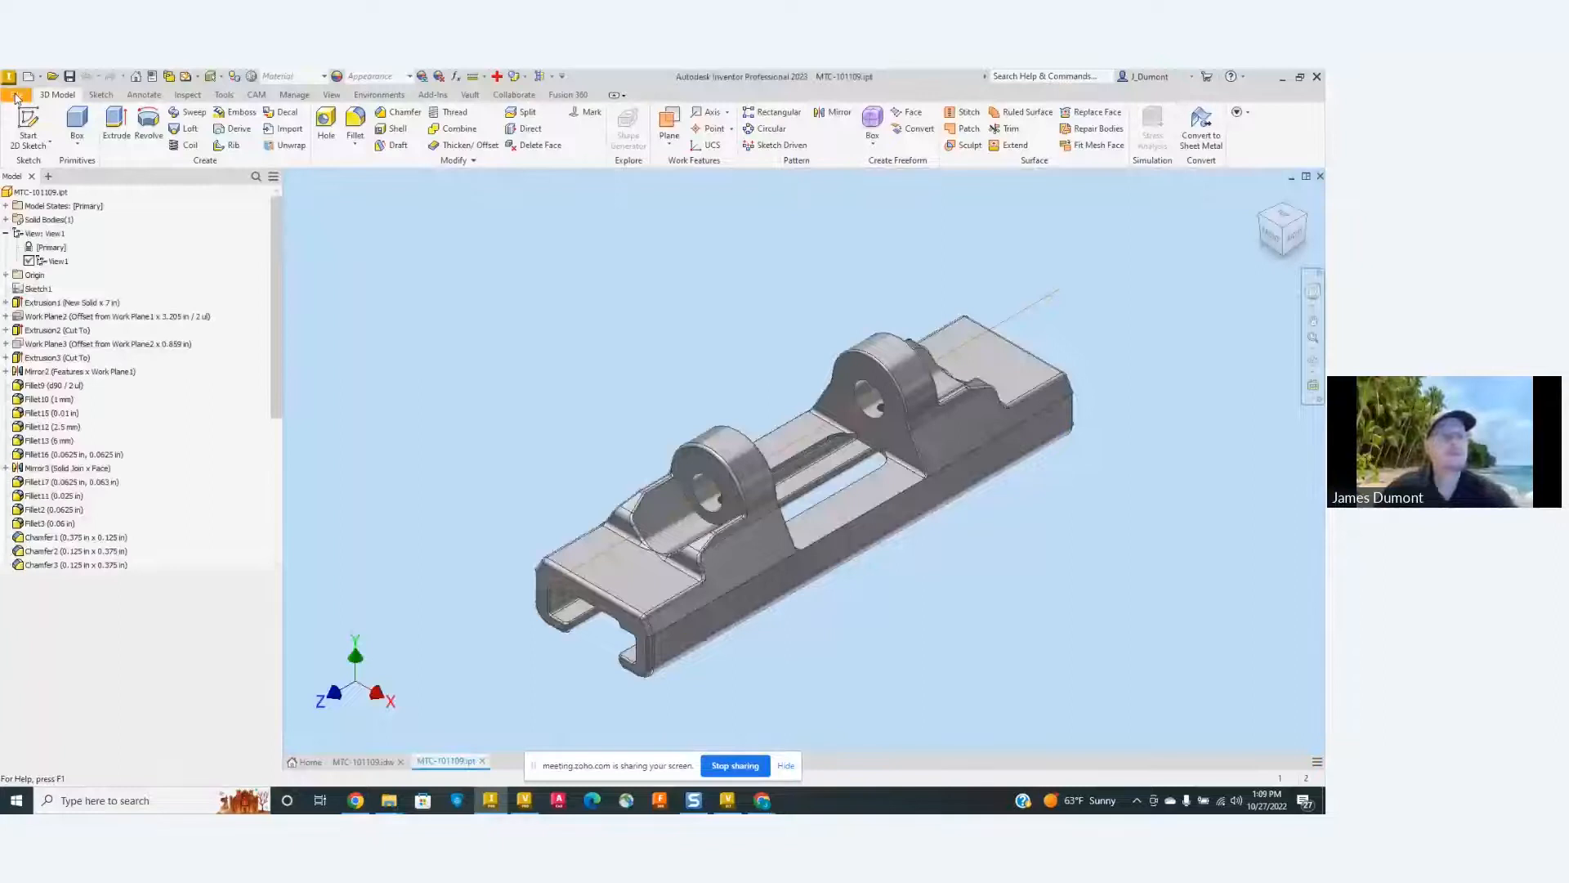
click(16, 96)
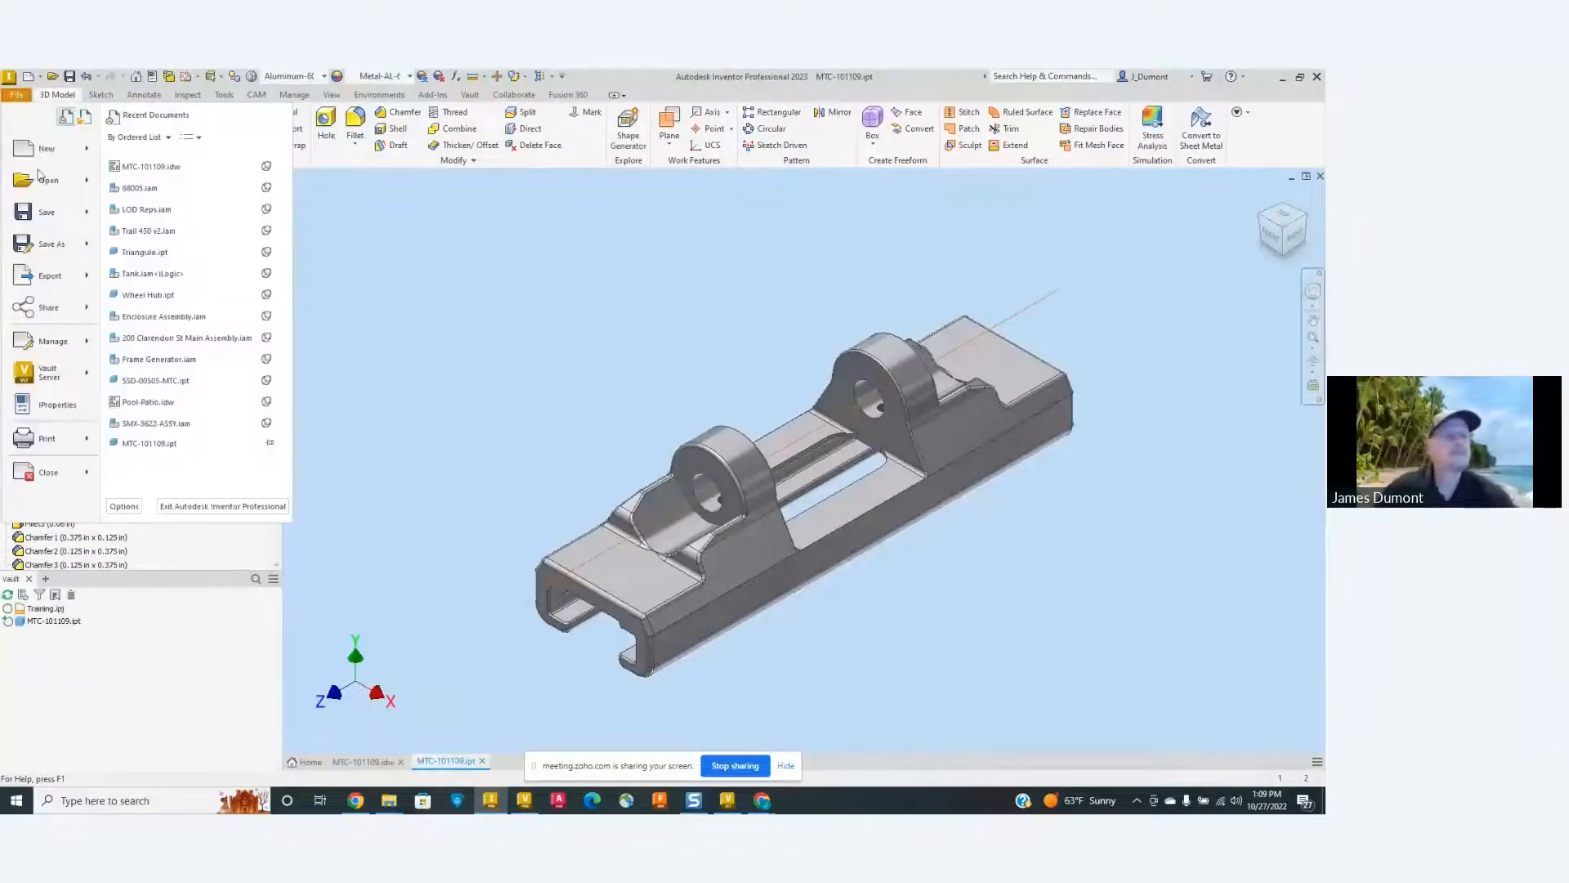
mouse_move(52, 243)
click(178, 217)
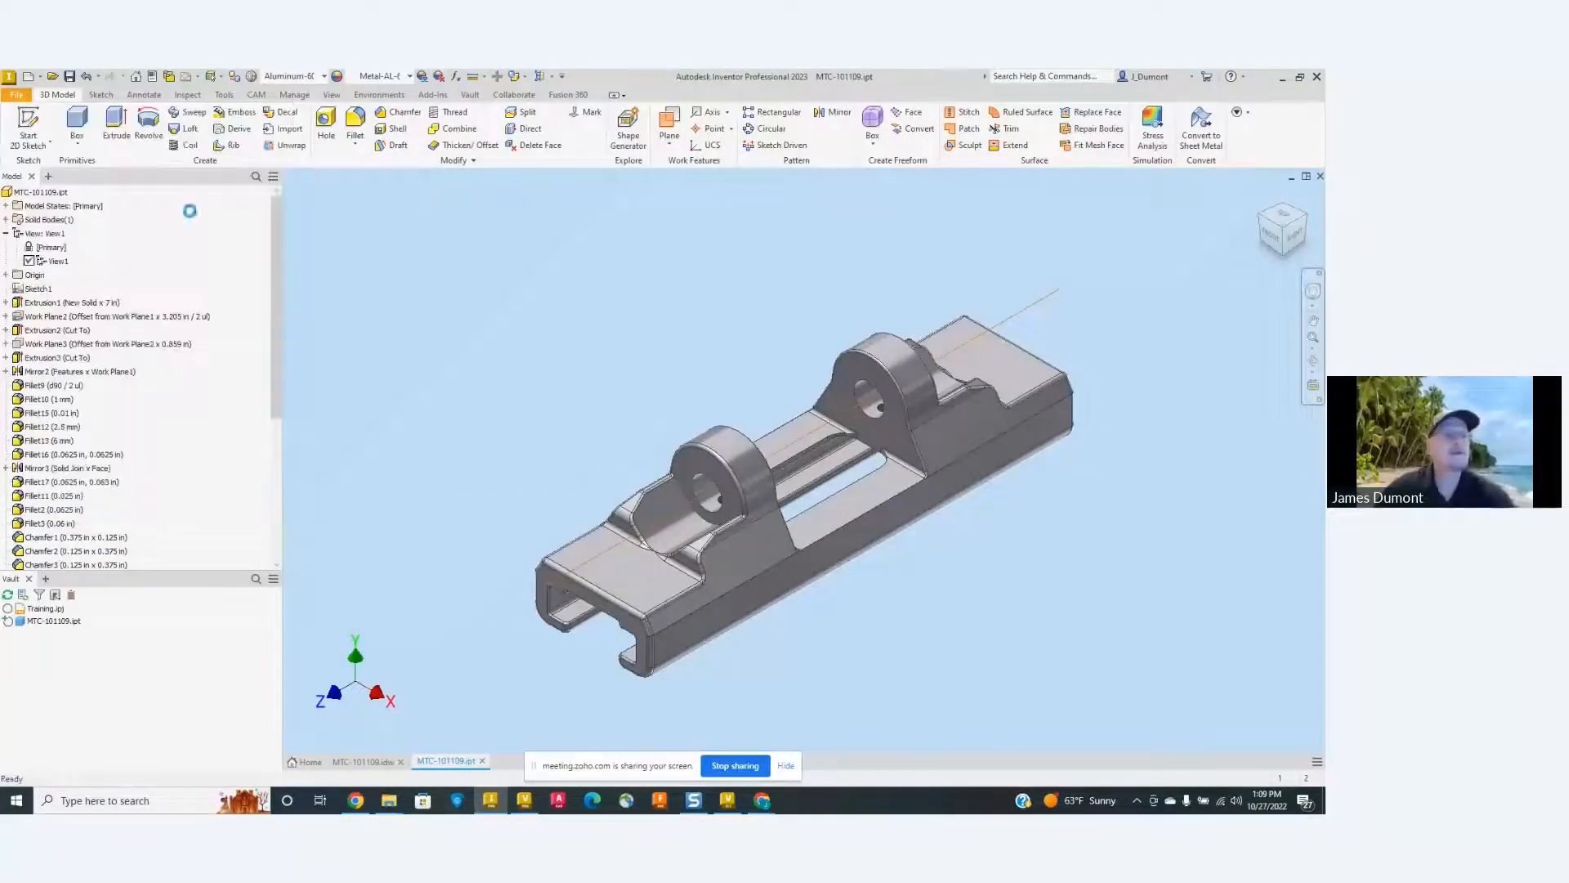
click(646, 651)
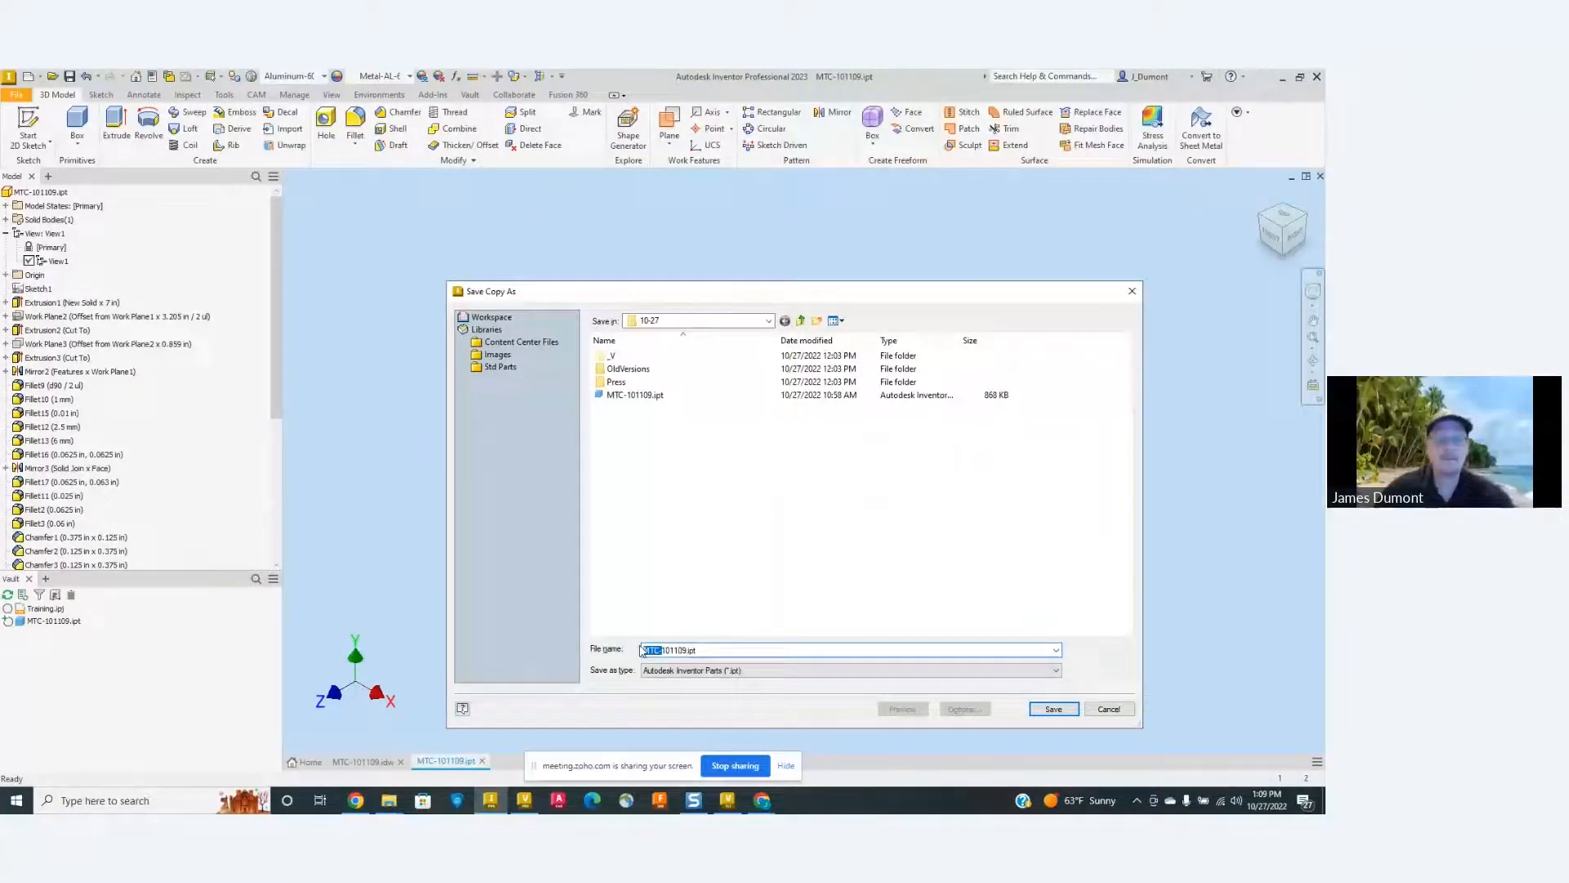
text(VRD)
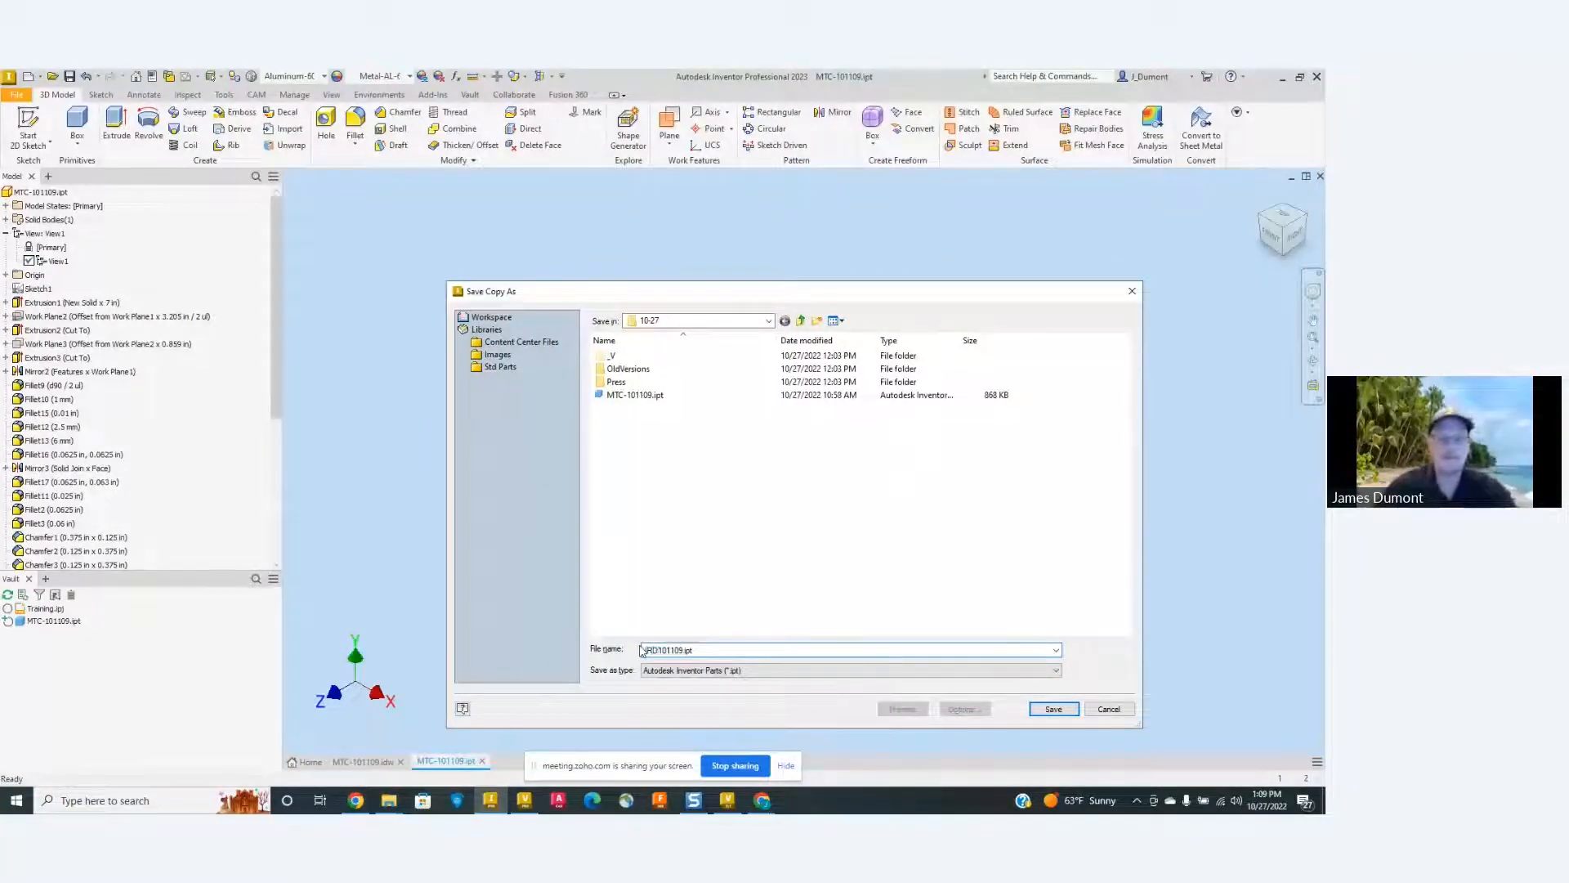
text(-)
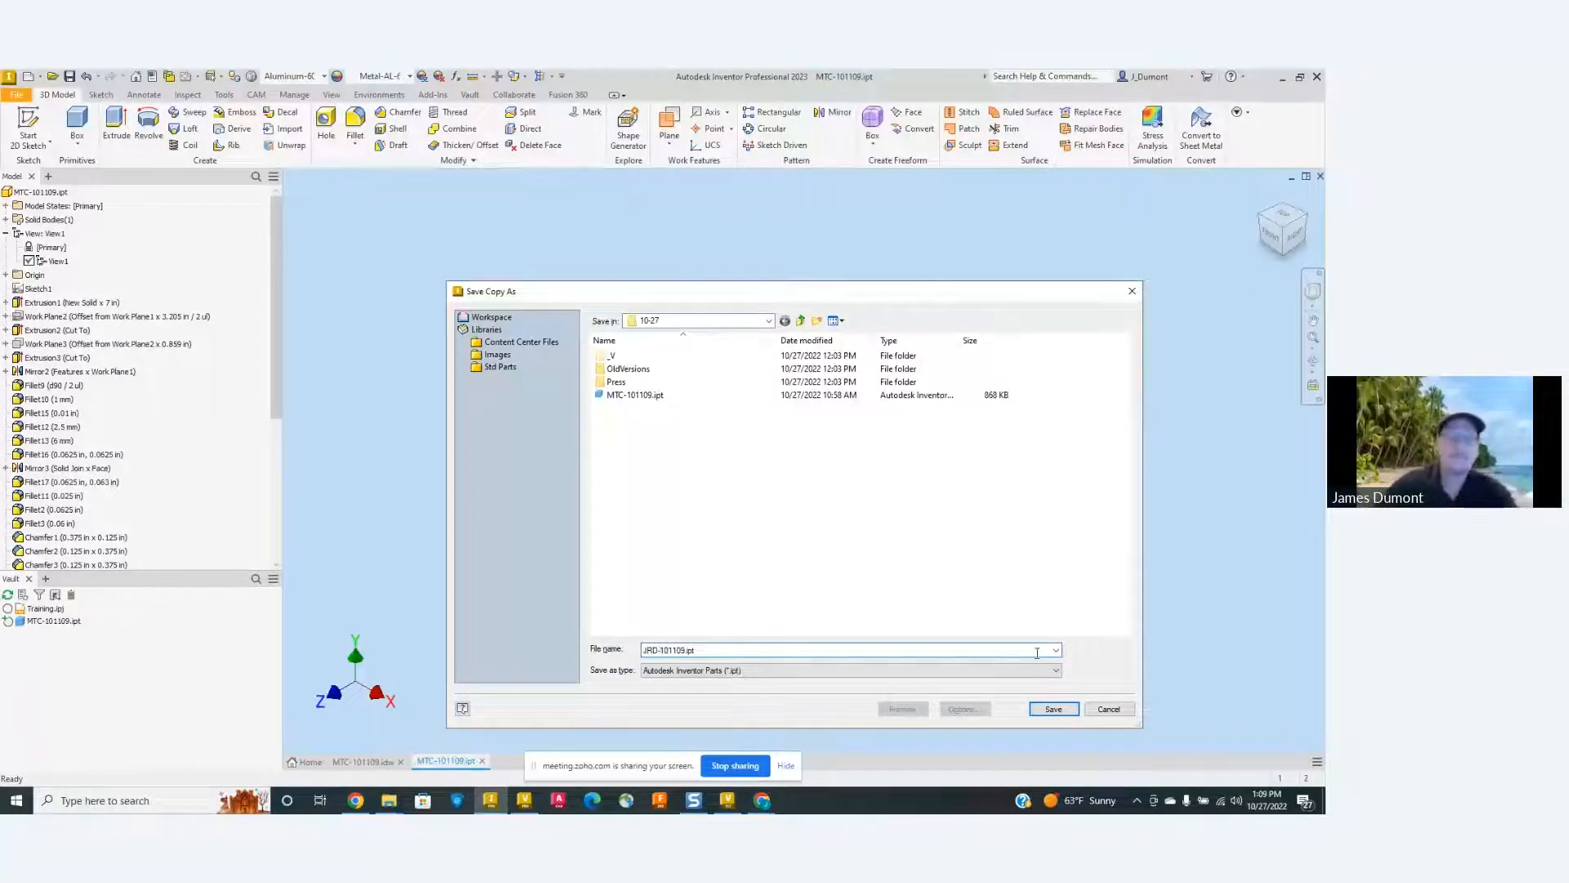
click(1053, 708)
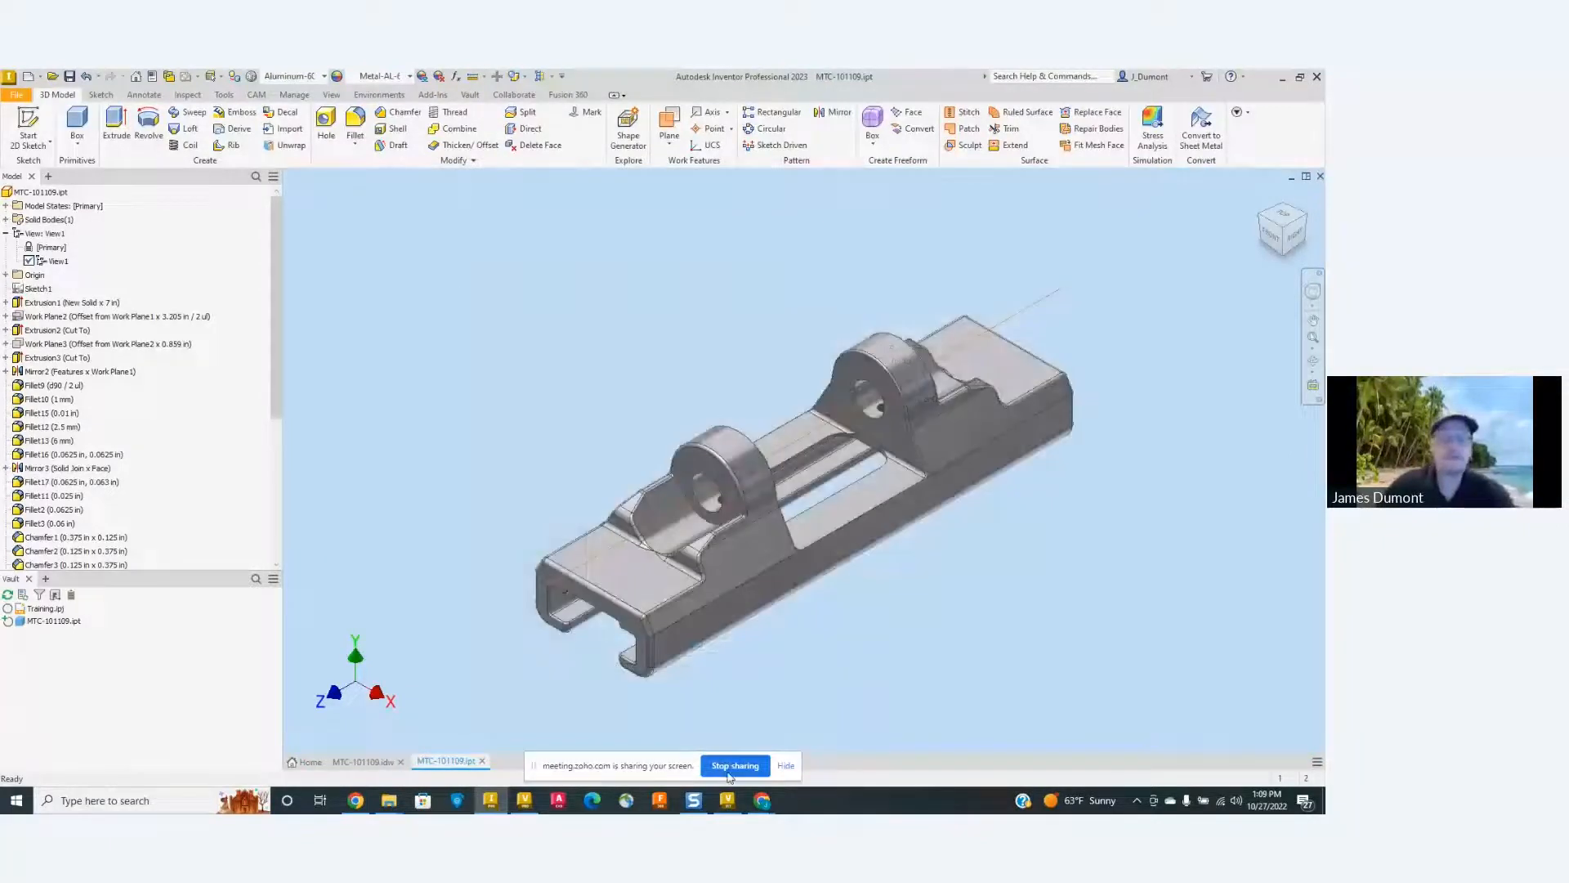
click(785, 765)
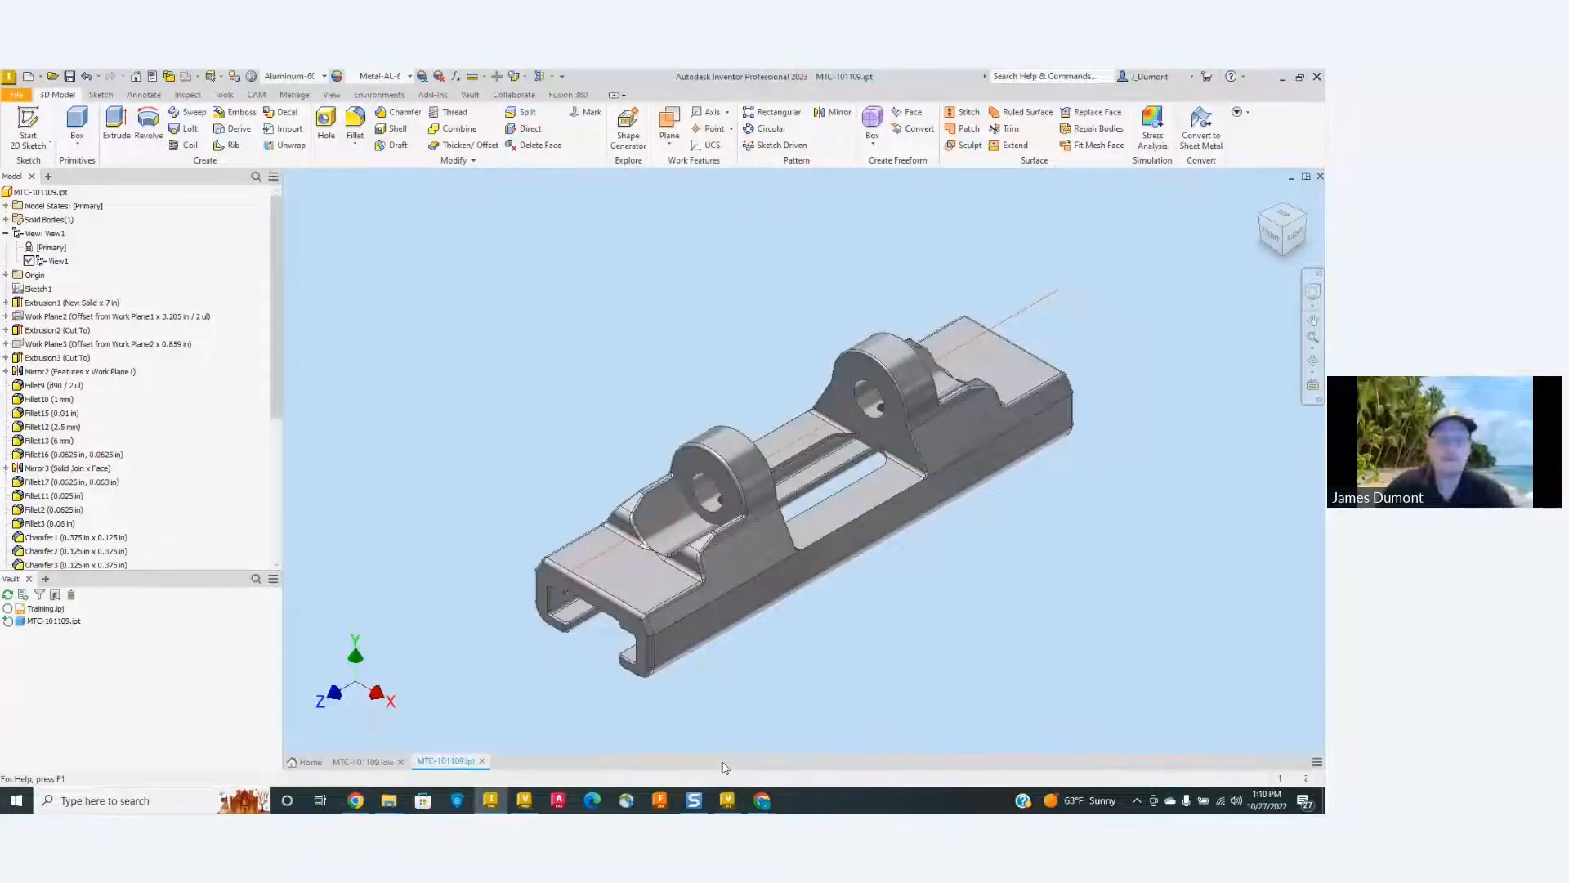
Return to the MTC-101109 drawing and save a copy of it as JRD-101109.idw in the same folder.
click(365, 762)
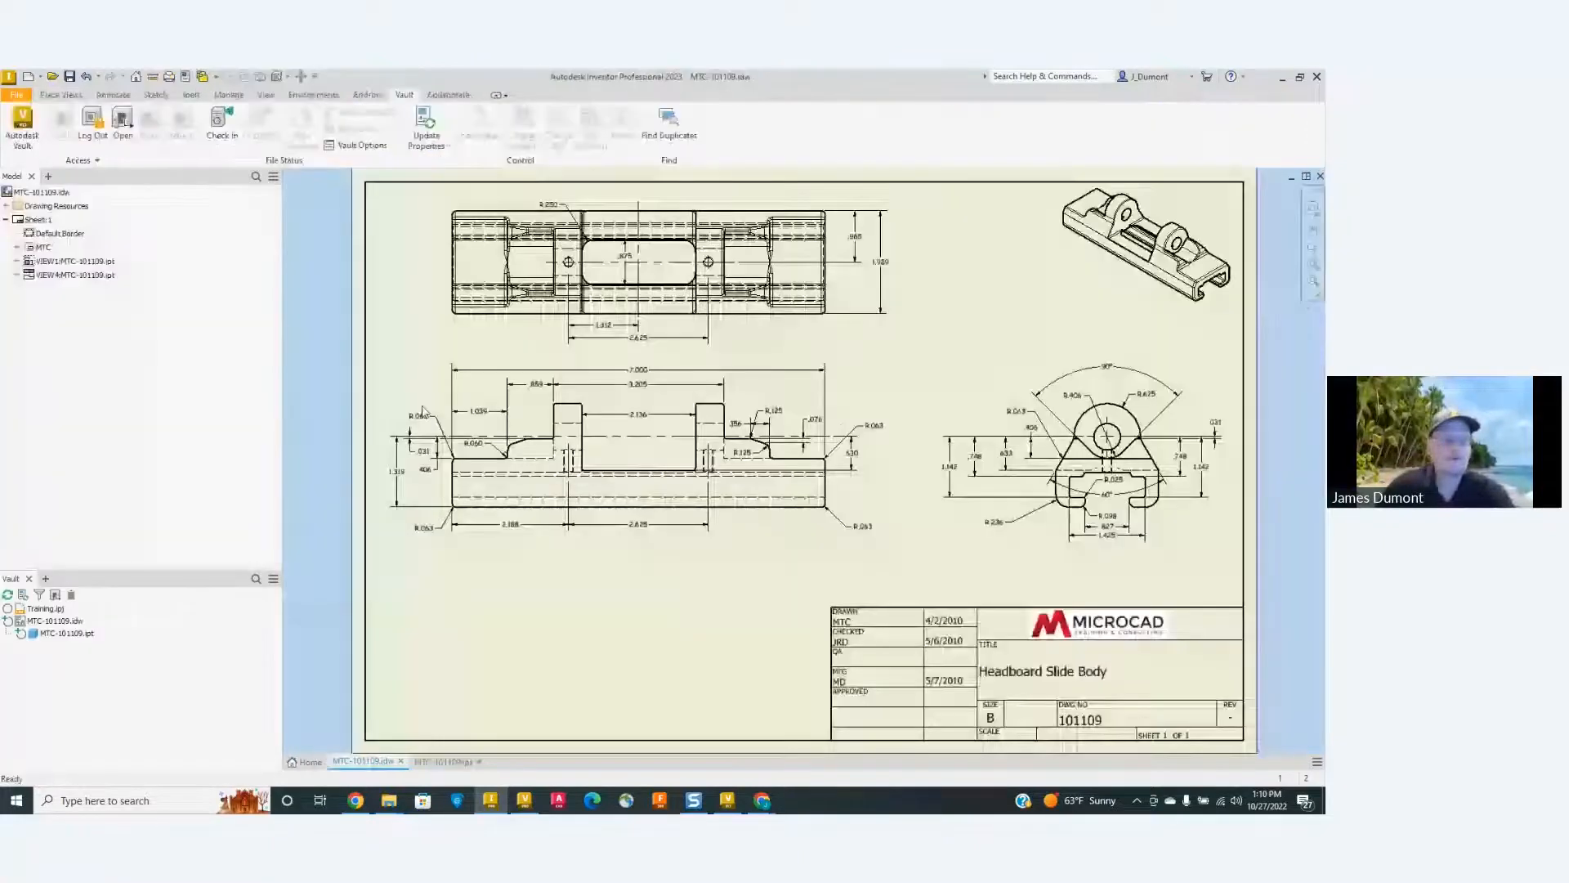
click(14, 96)
mouse_move(51, 243)
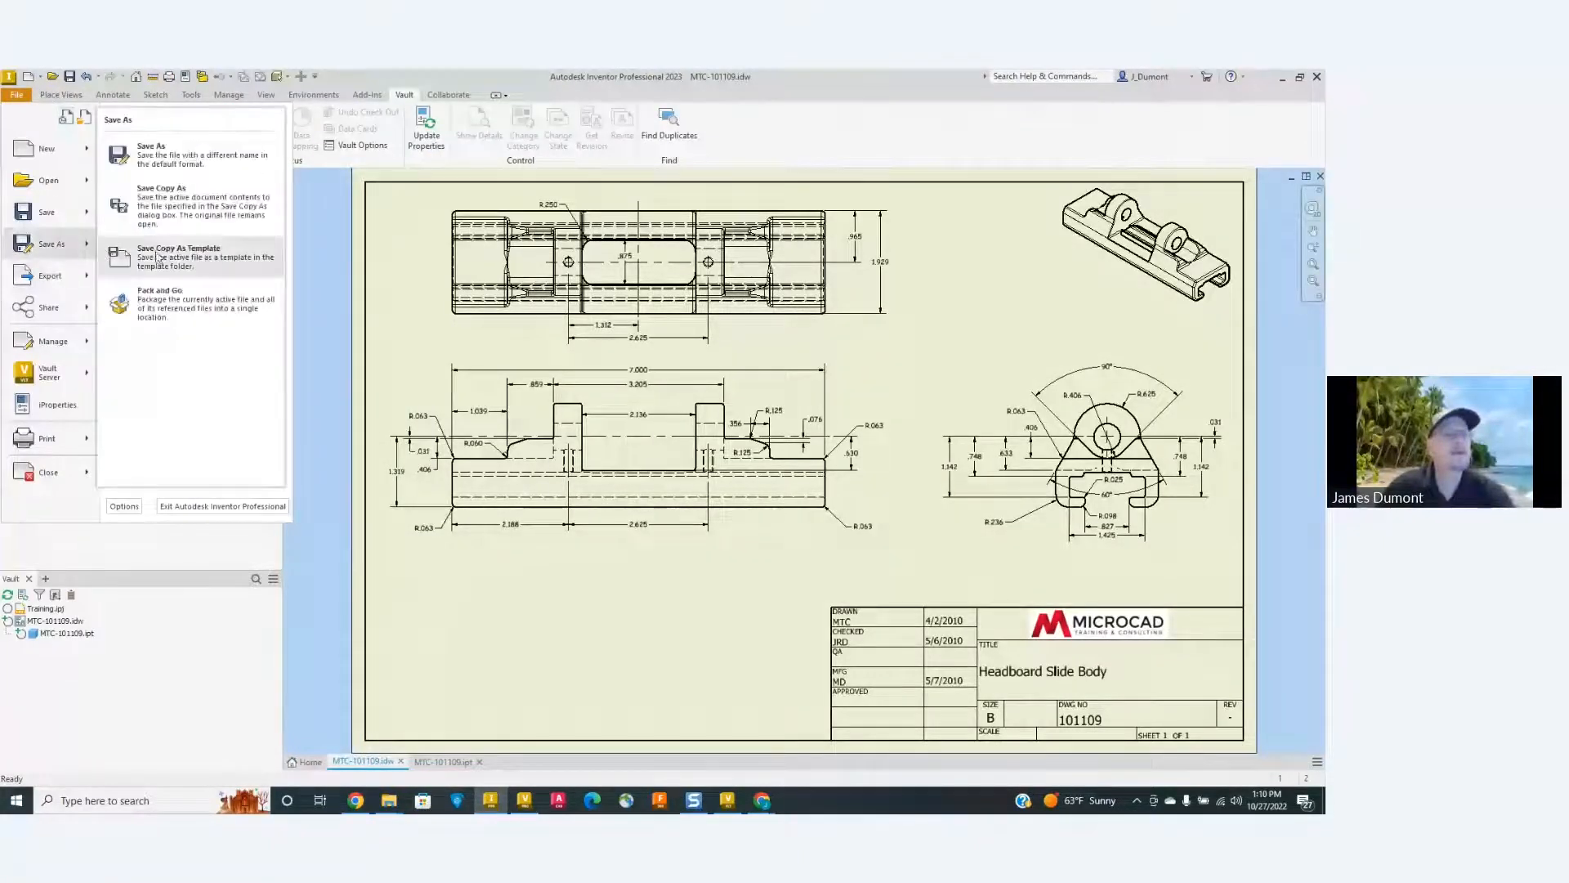
click(157, 219)
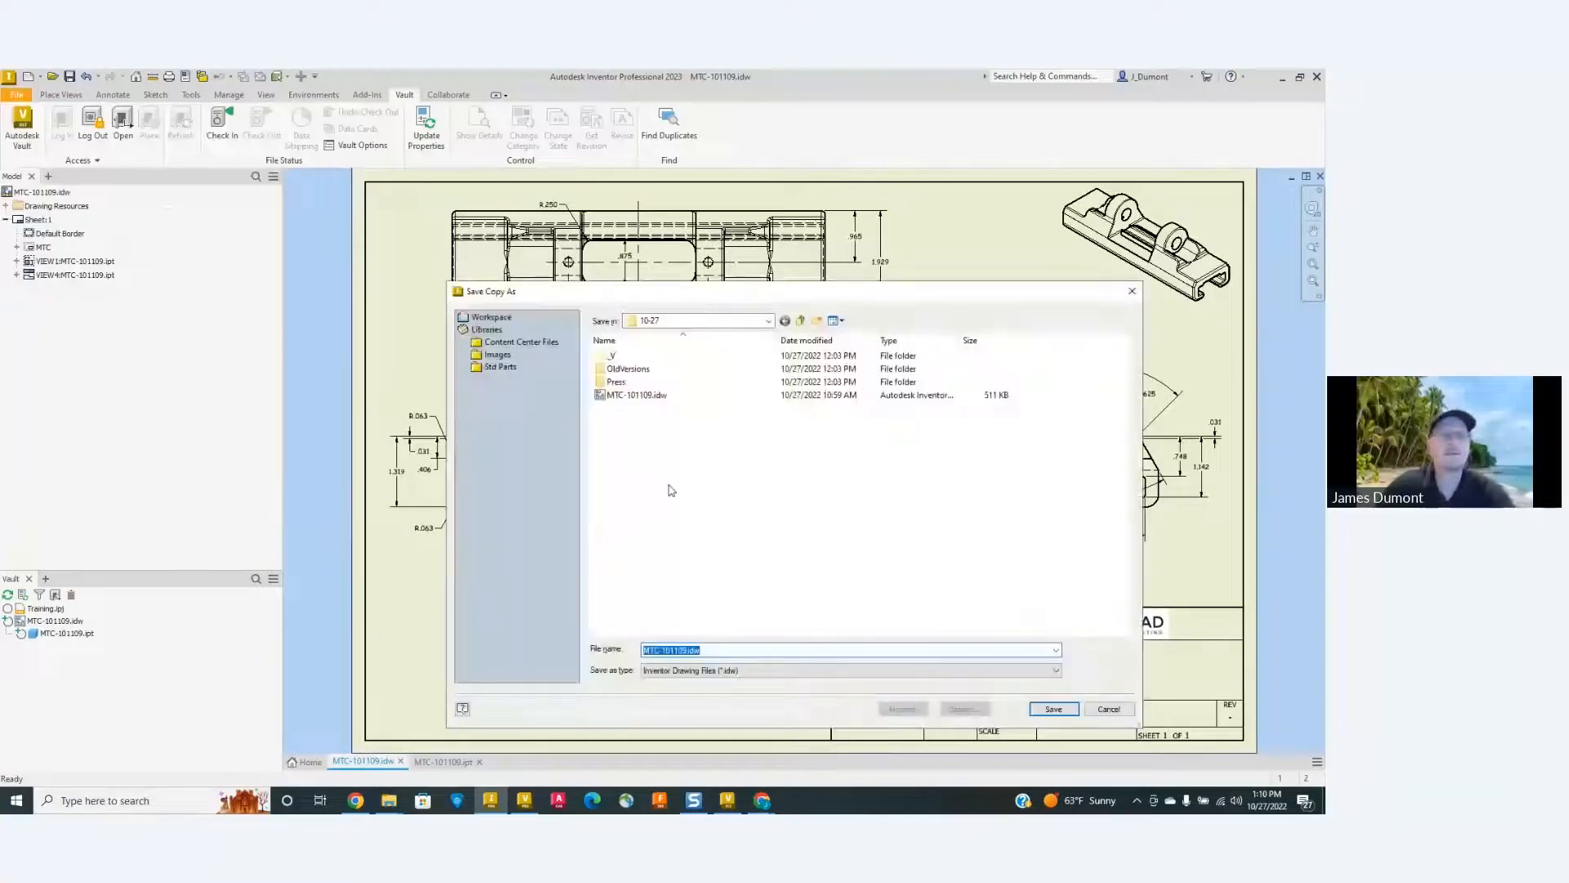
click(661, 650)
drag(660, 650, 614, 650)
text(JRD)
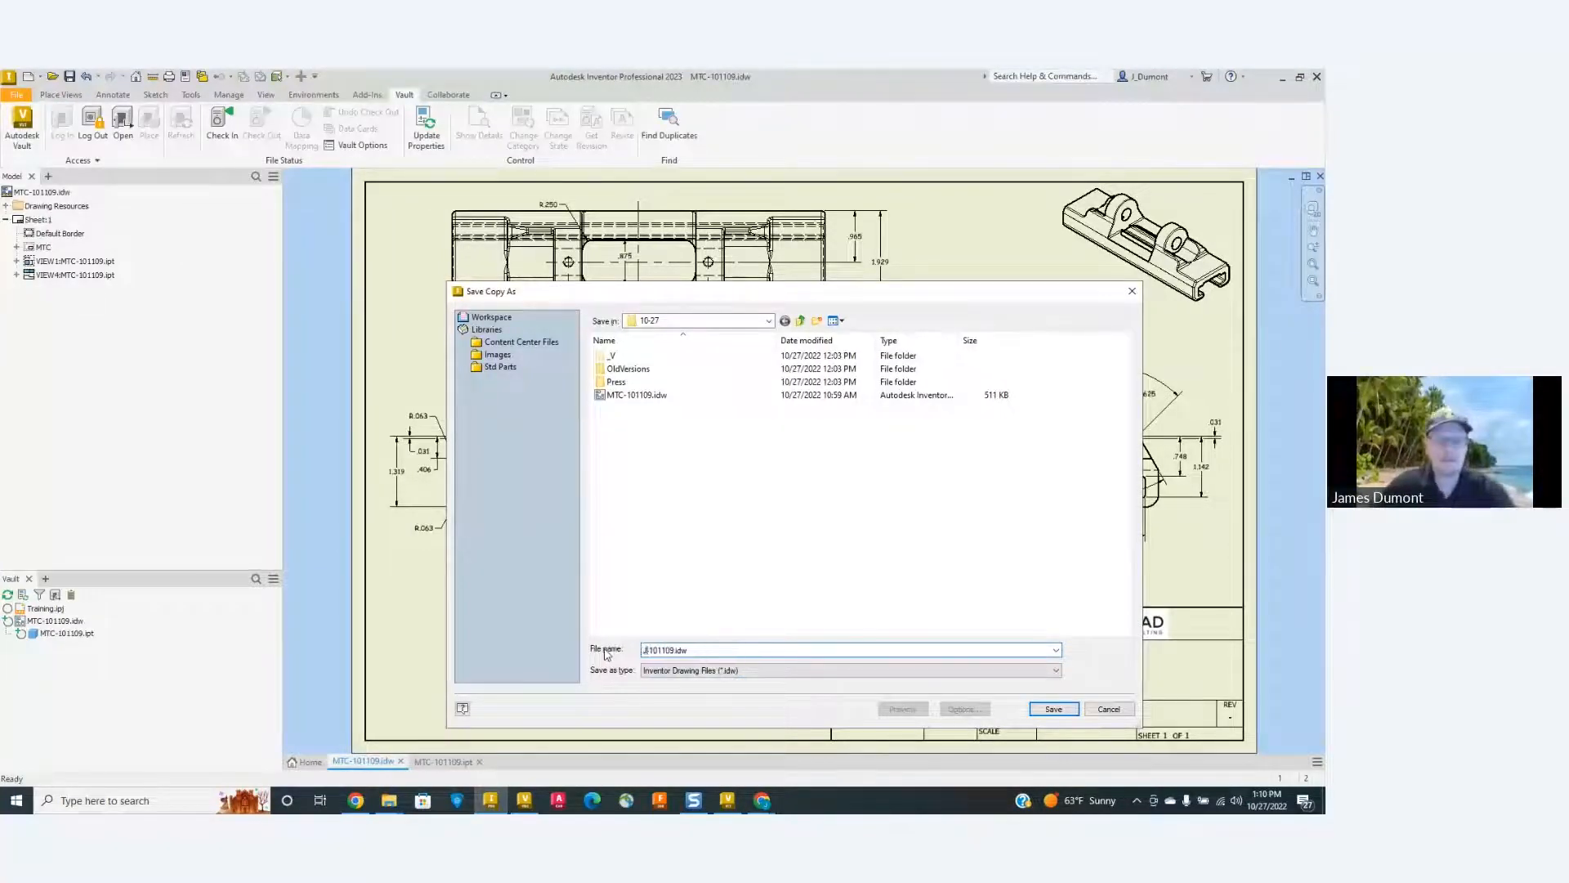
key(Return)
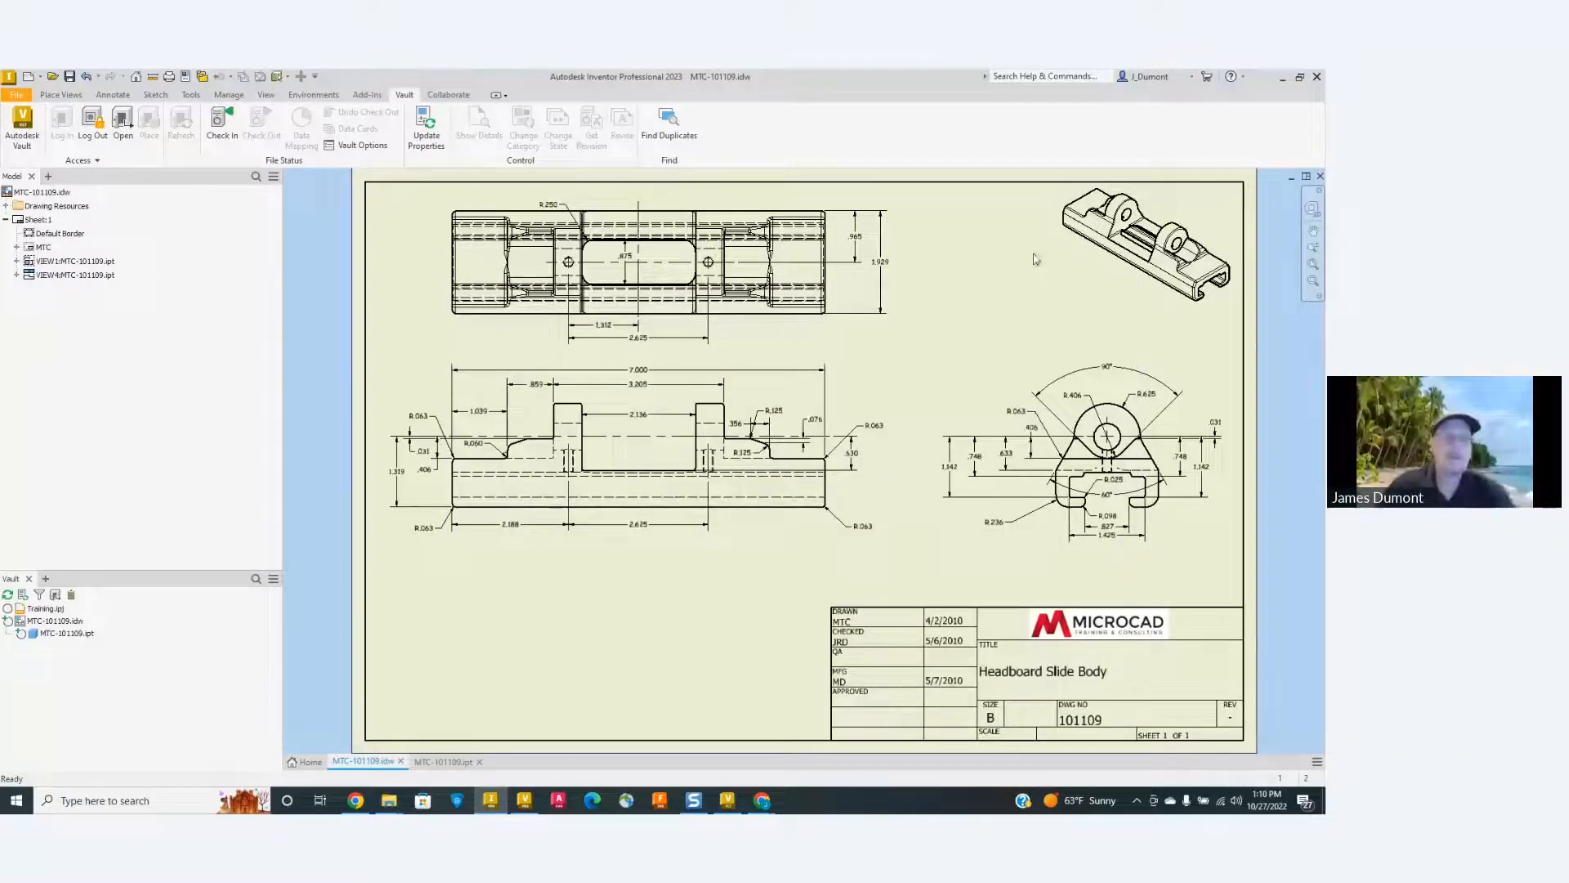
Close the MTC-101109 drawing, saving its changes, and close the MTC-101109 part.
click(1320, 176)
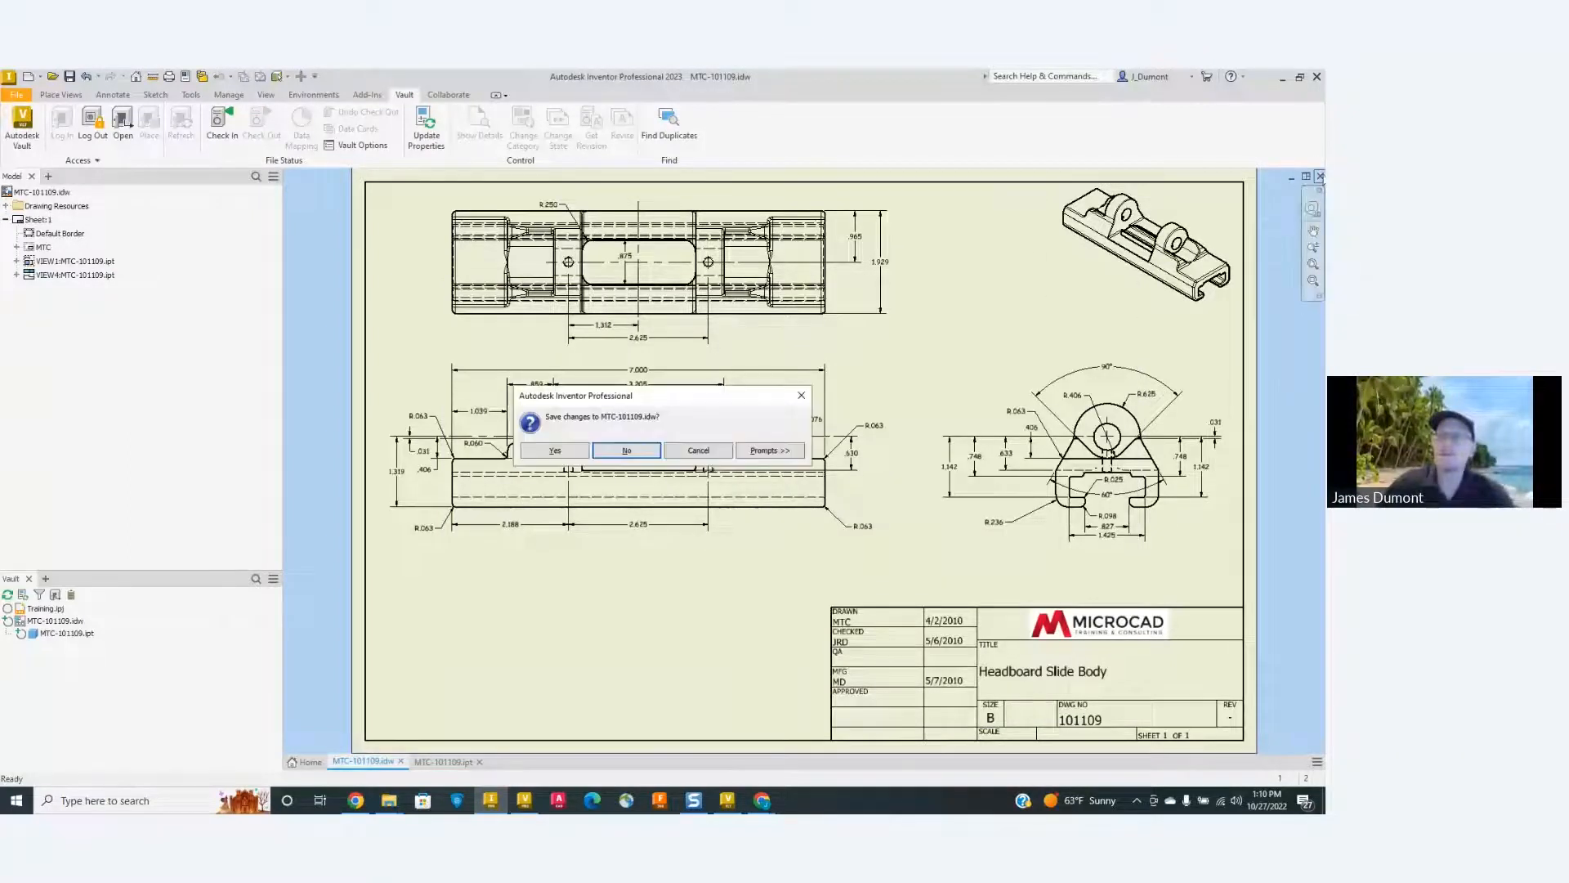
click(564, 450)
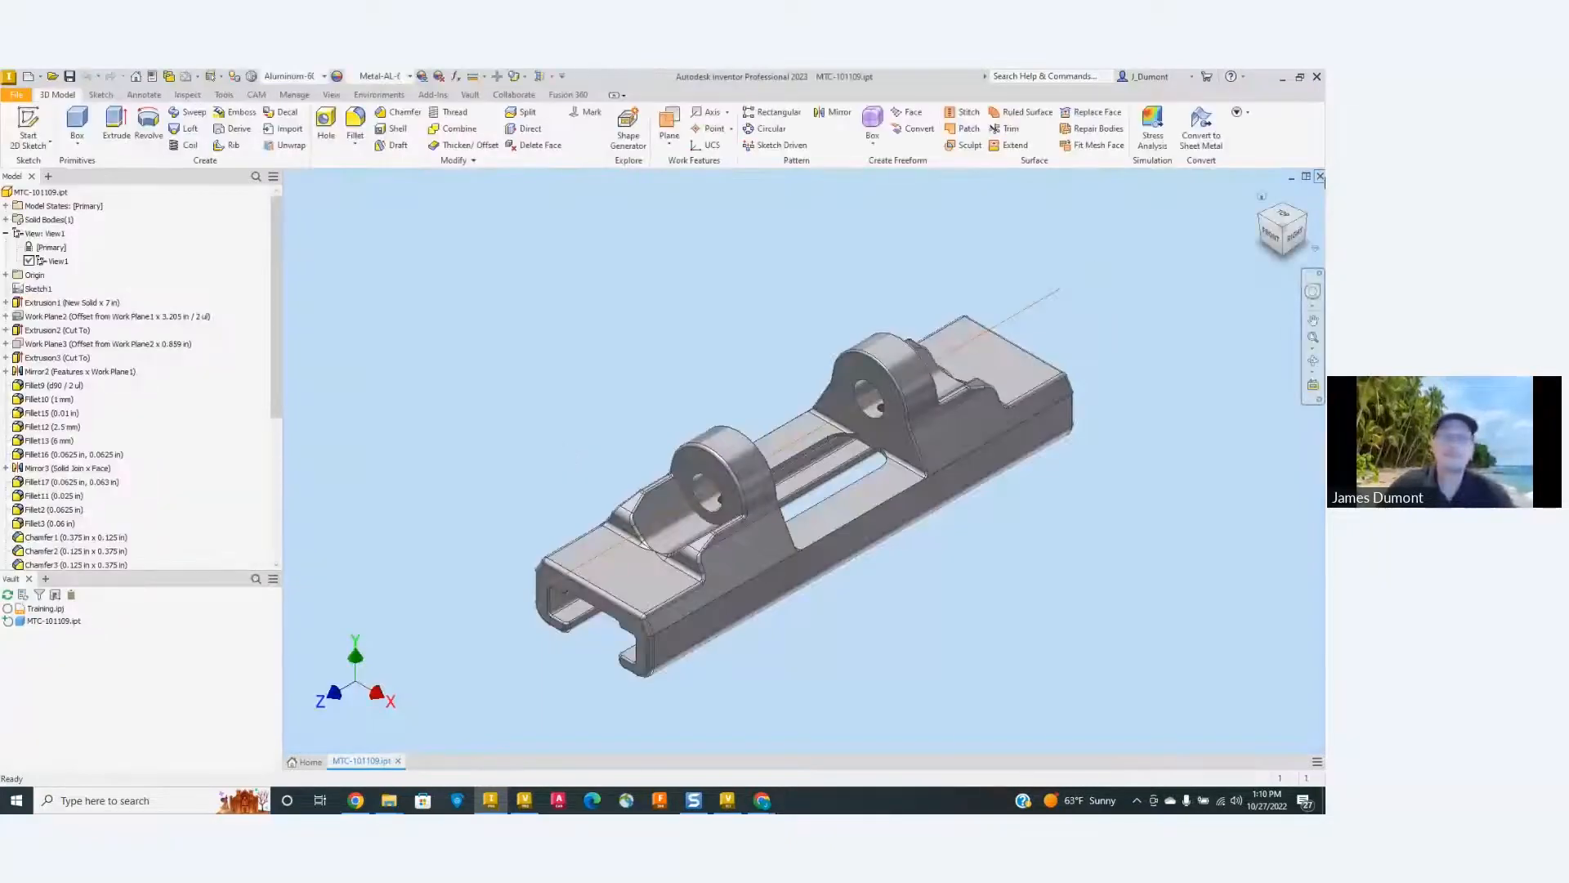
click(1320, 176)
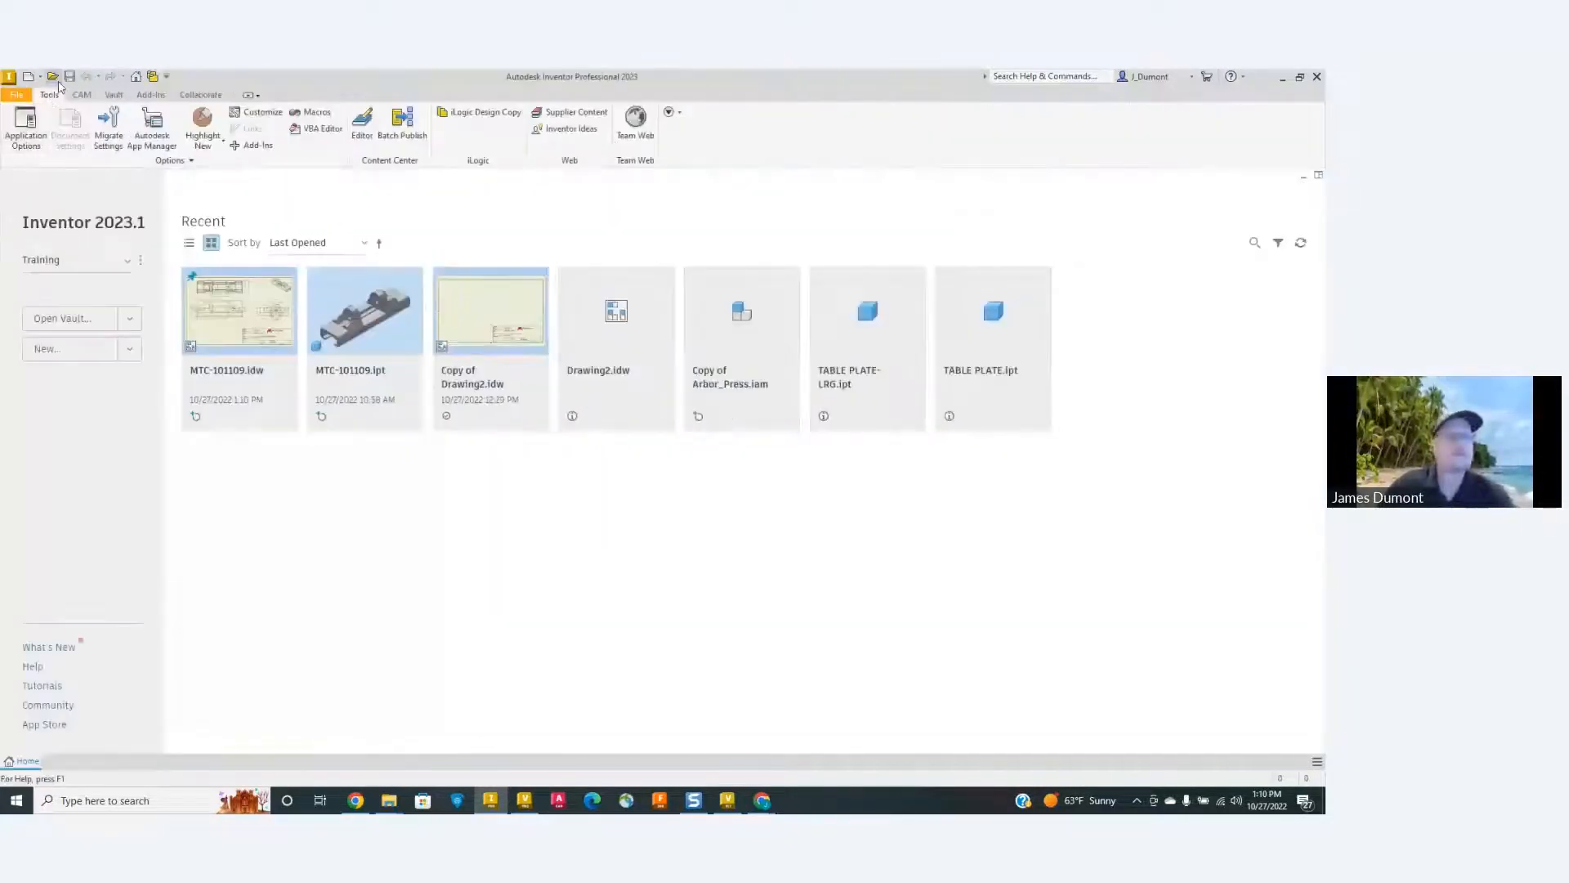
Open the copied drawing JRD-101109.idw from the 10-27 folder.
click(55, 78)
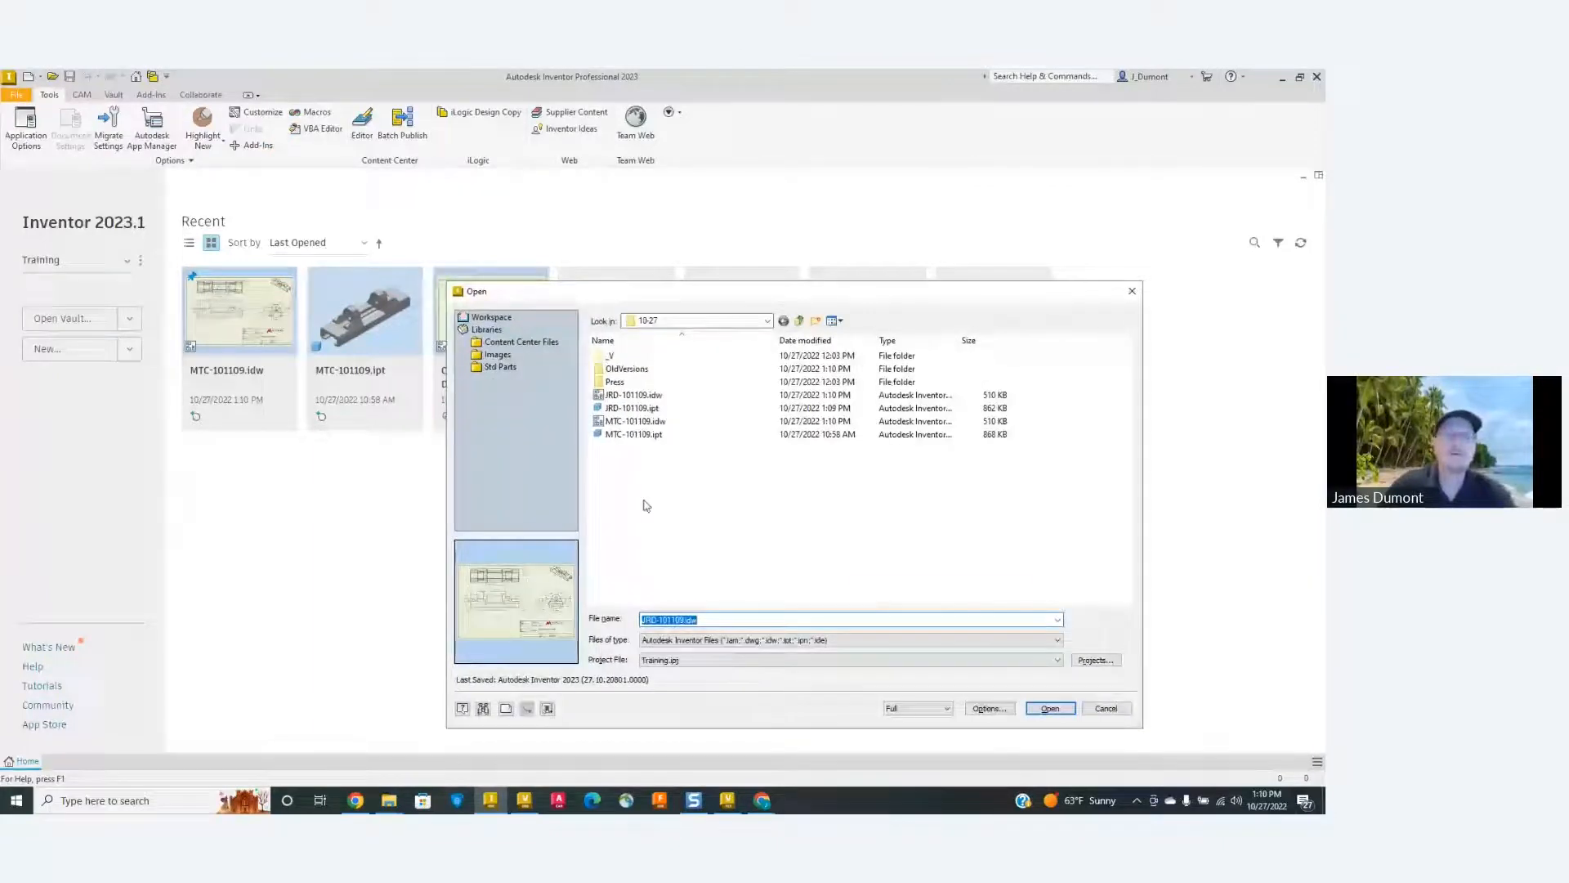
click(654, 395)
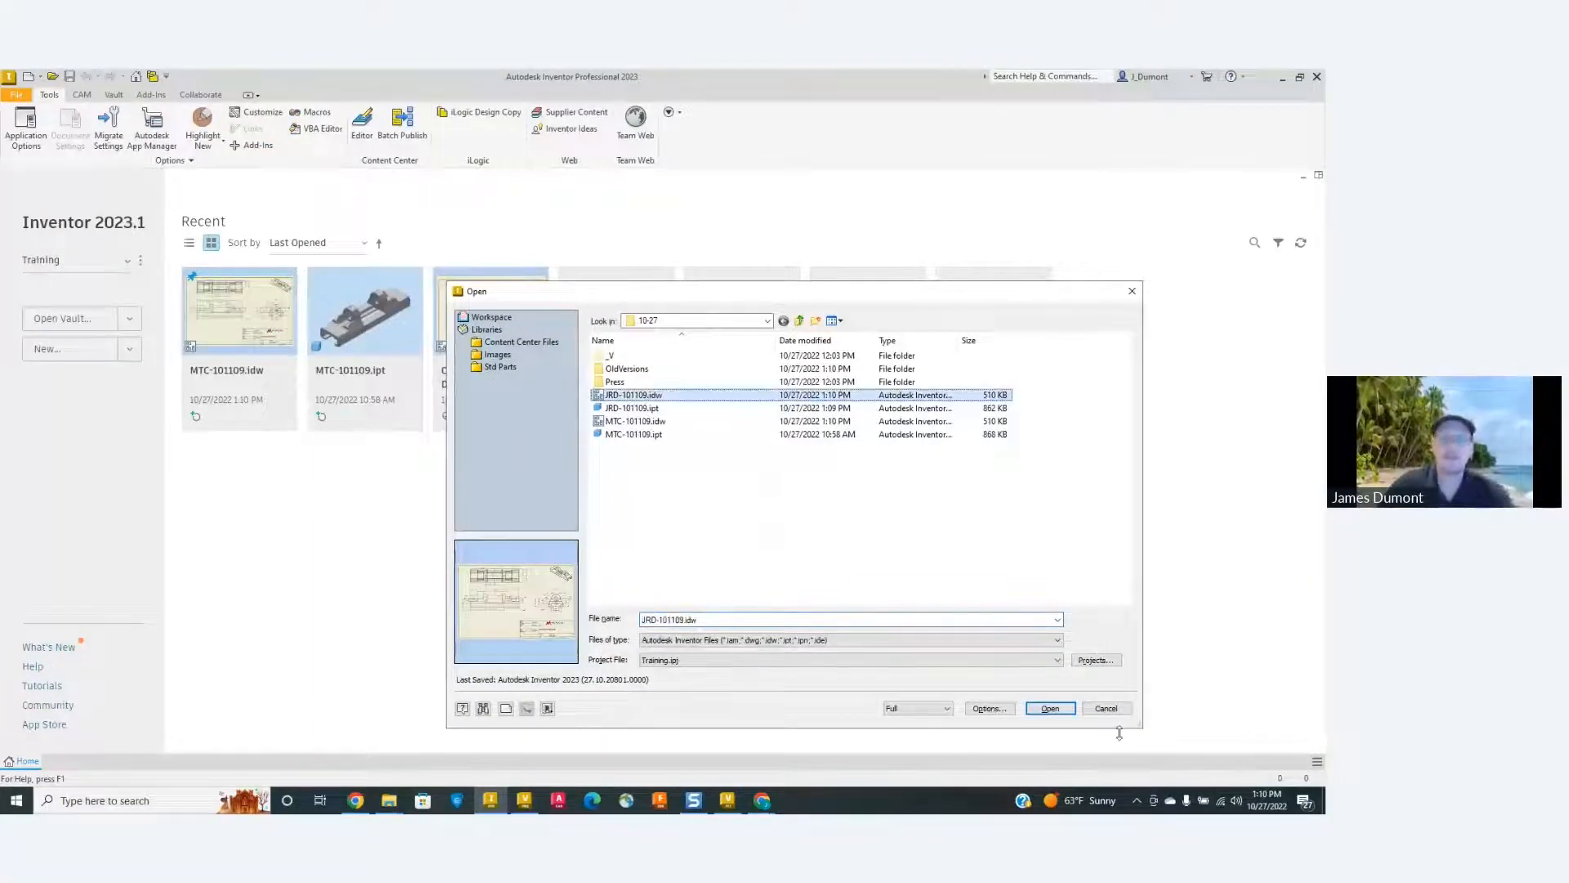
click(1052, 709)
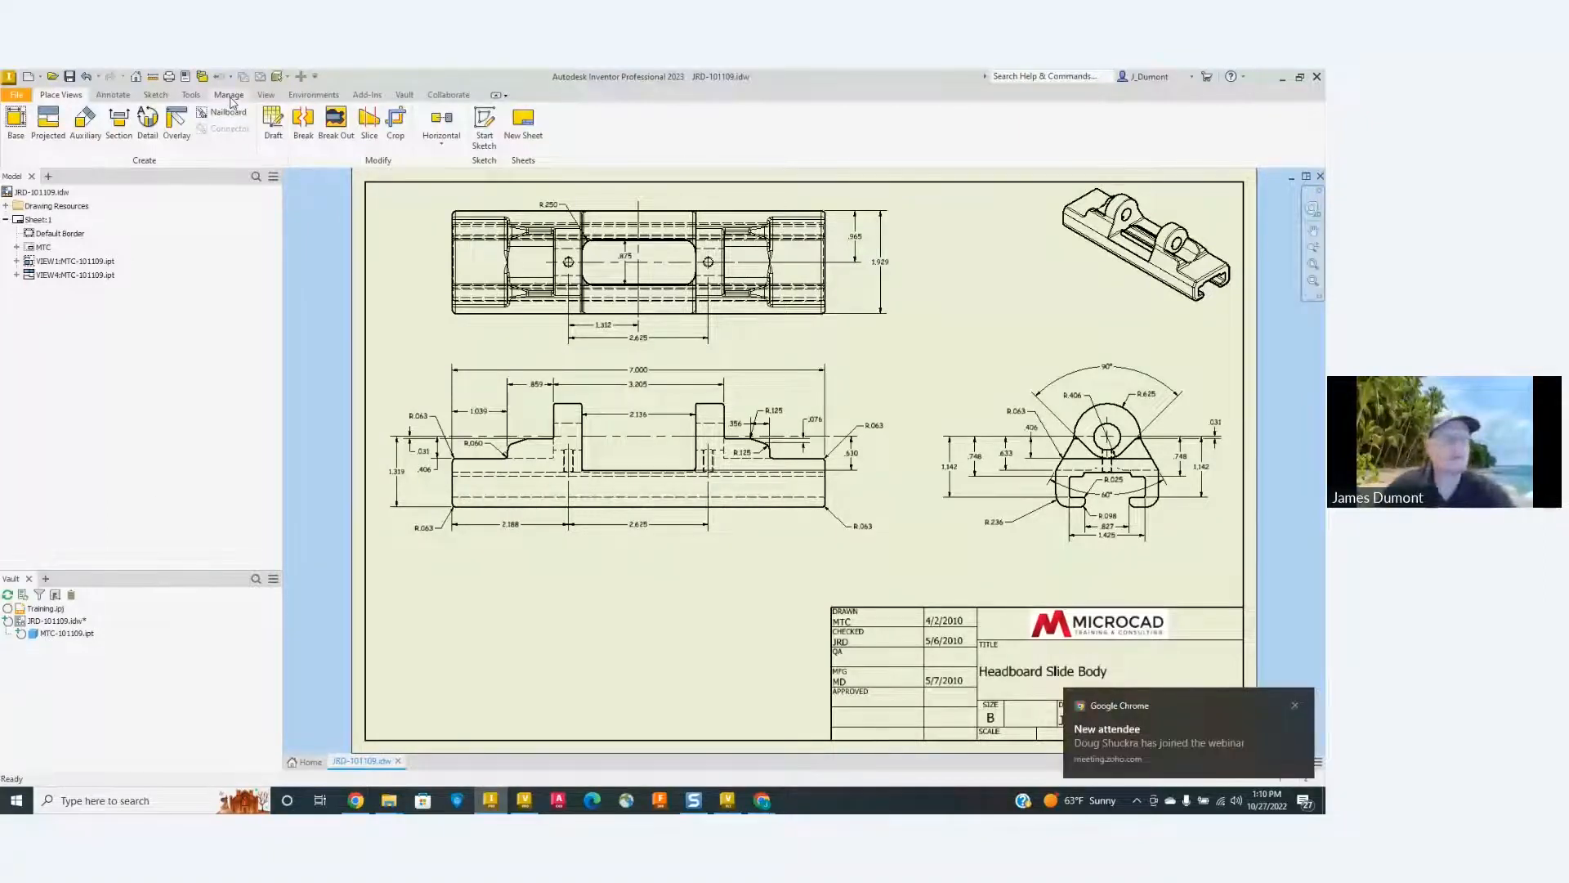
Replace the drawing's model reference MTC-101109.ipt with JRD-101109.ipt, and close the drawing without saving.
click(230, 96)
click(393, 127)
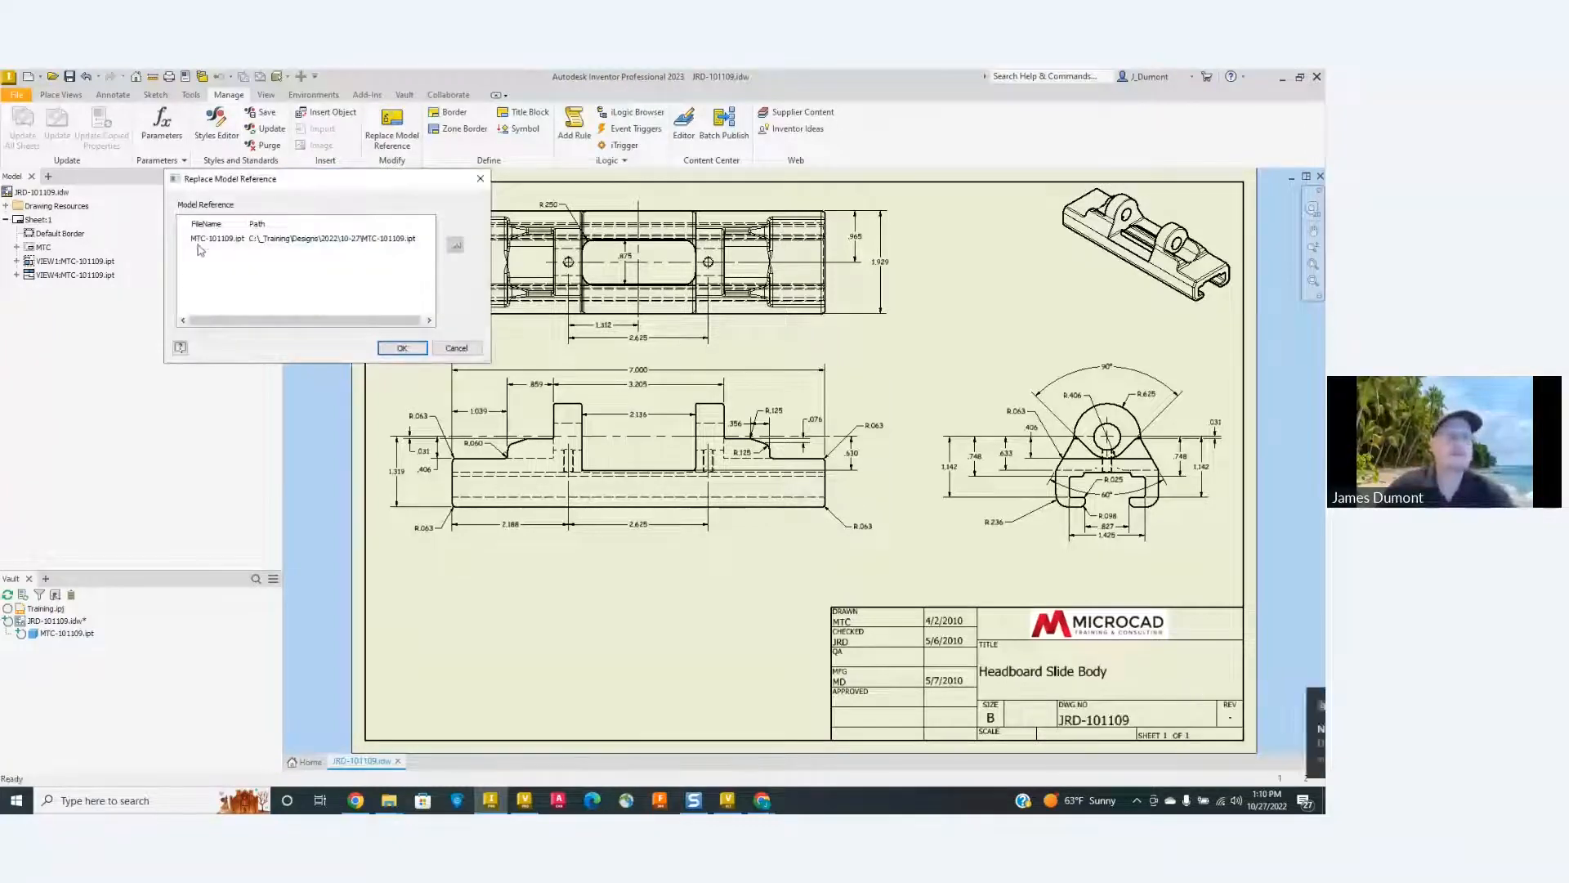
click(456, 244)
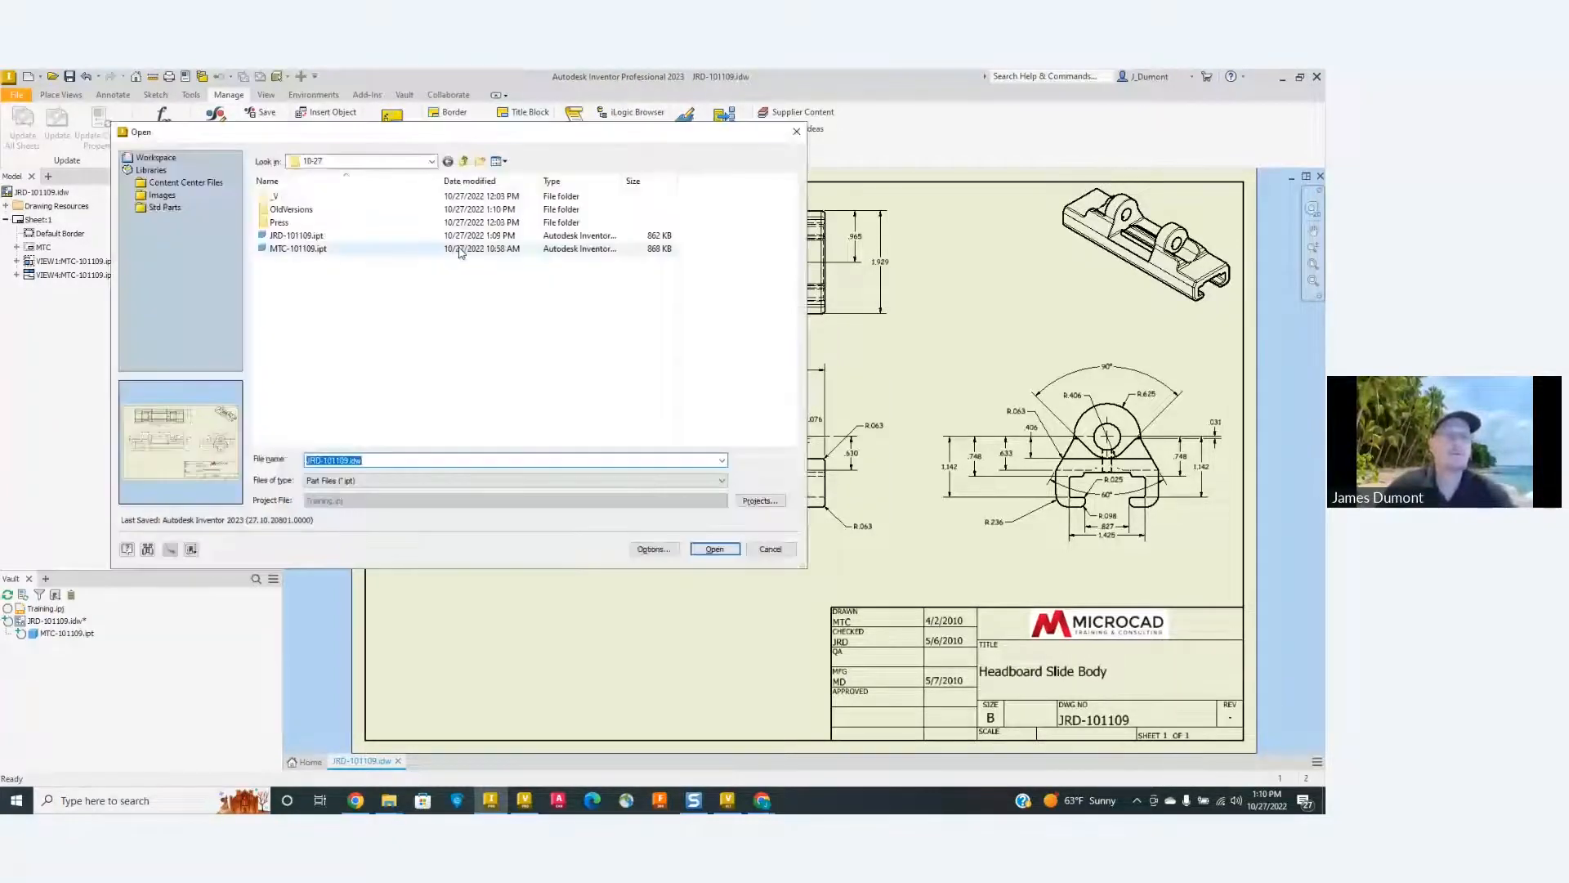
click(296, 236)
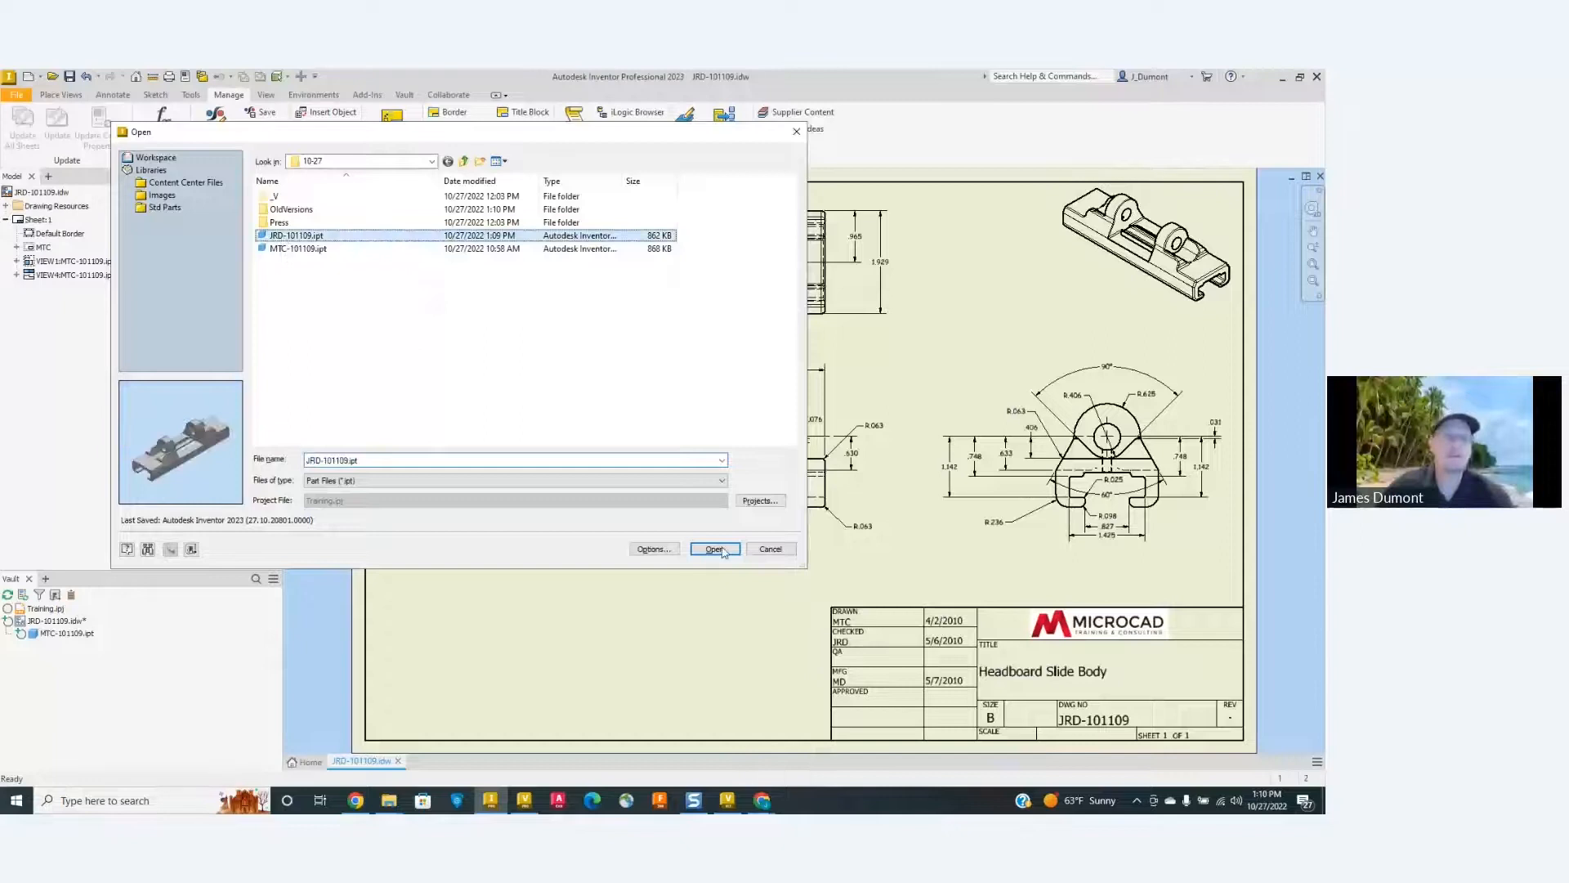
click(714, 549)
click(606, 458)
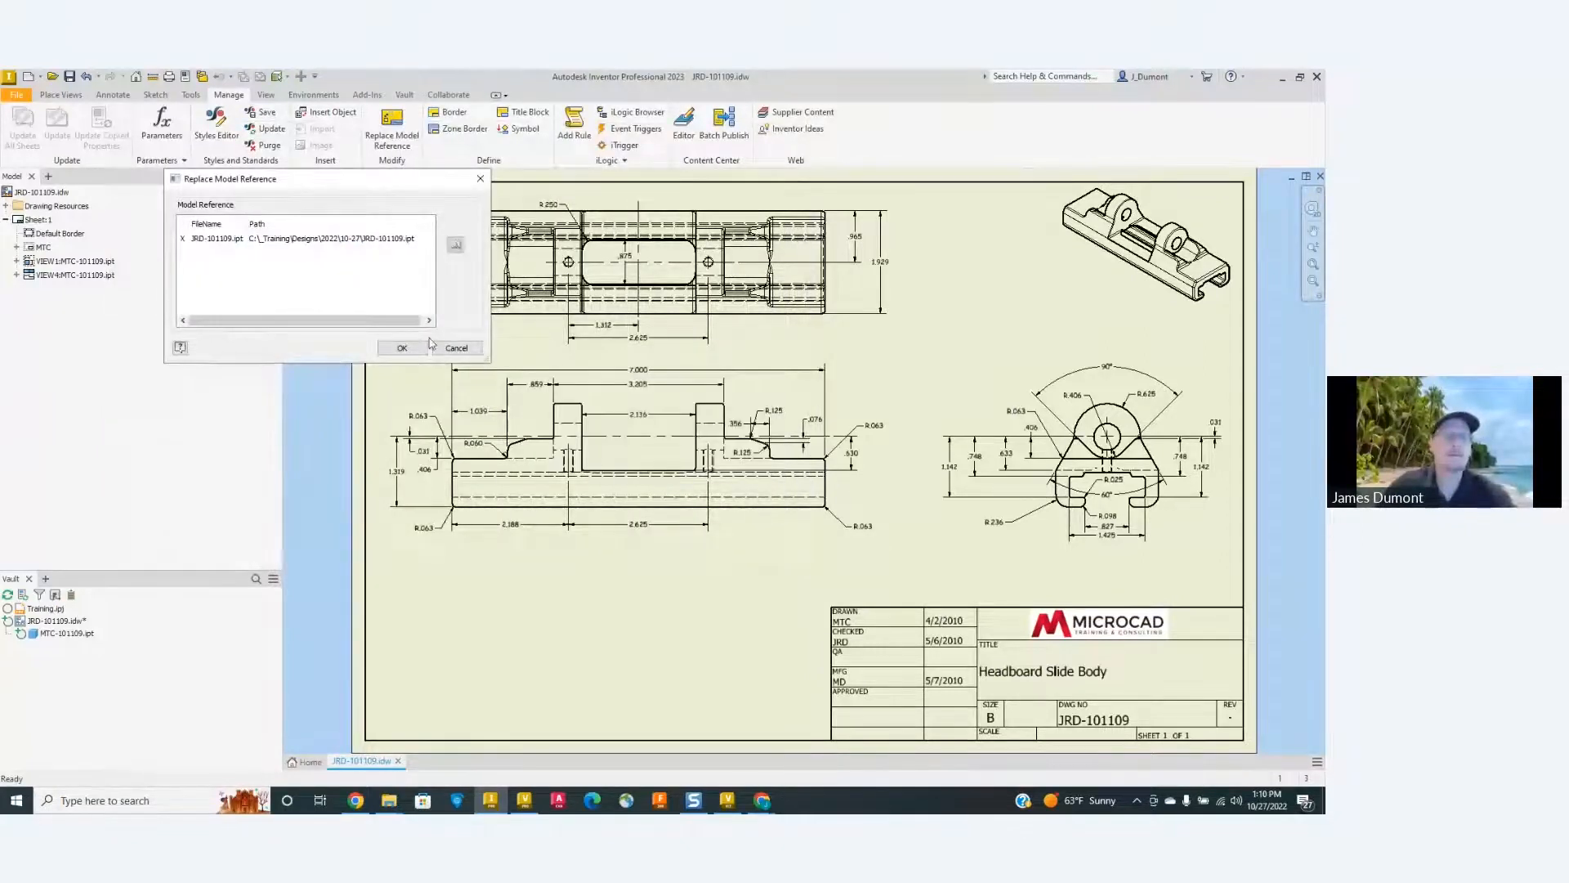
click(401, 348)
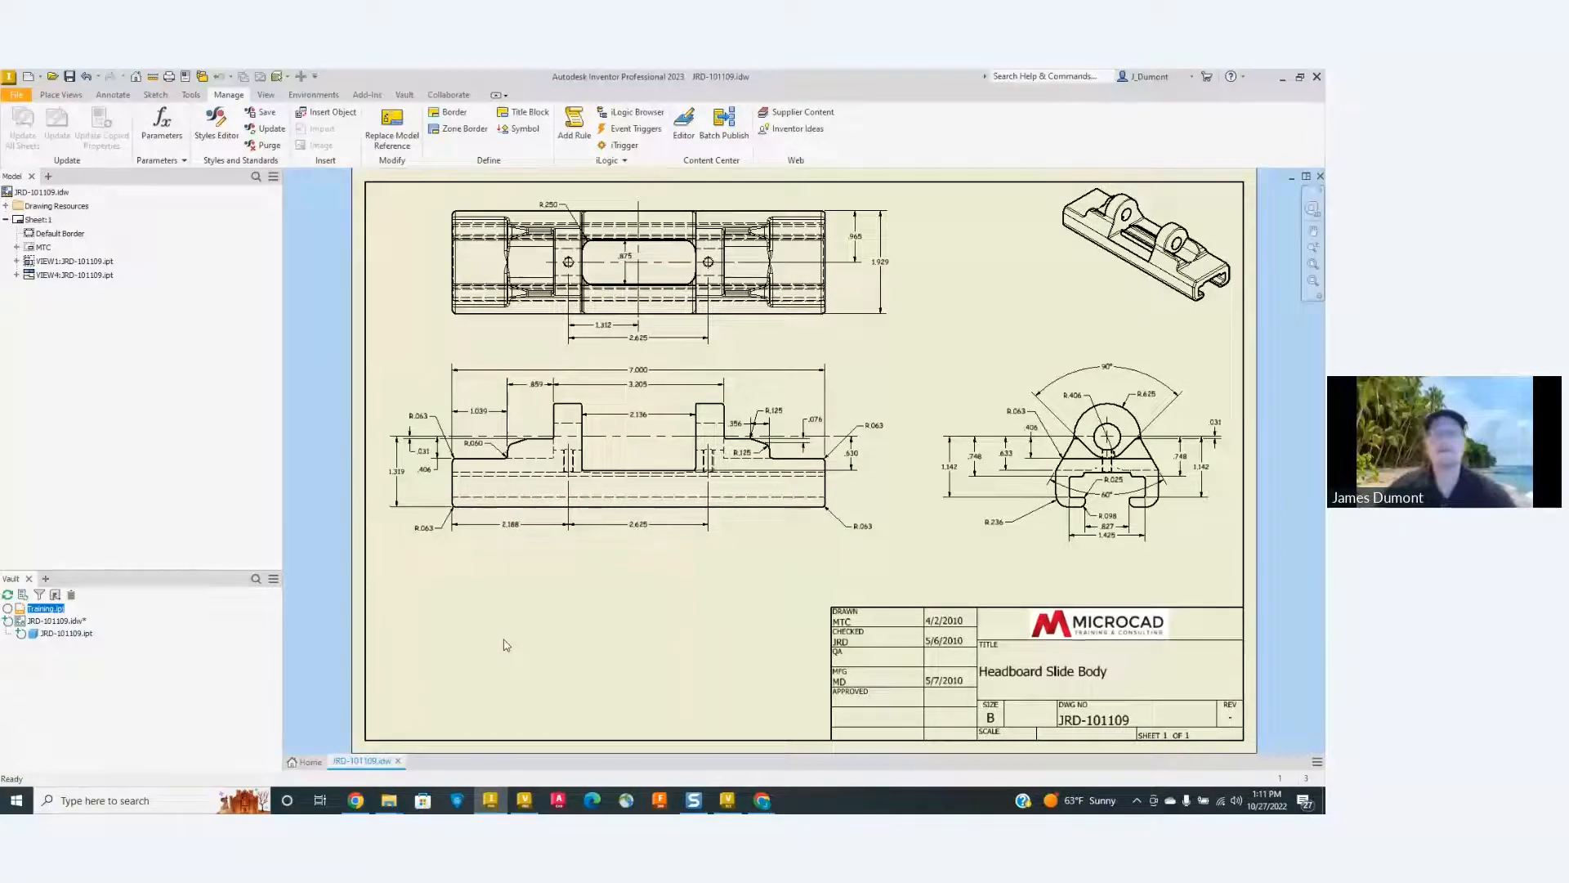
click(1319, 174)
click(627, 459)
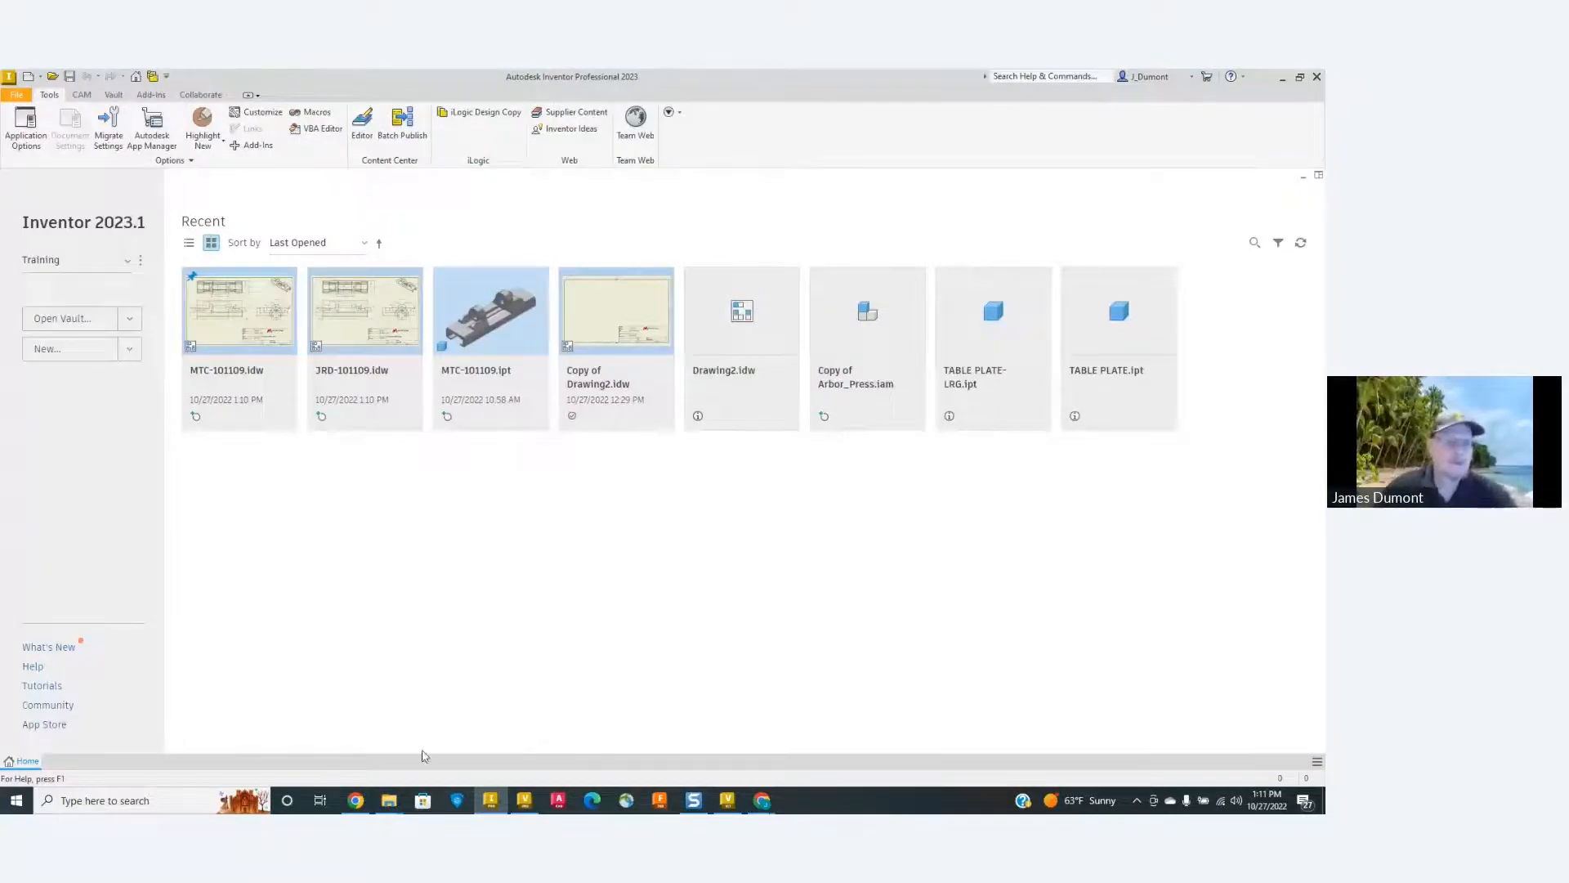
Switch to the File Explorer window showing the 10-27 folder and move it over the middle of the screen.
click(393, 799)
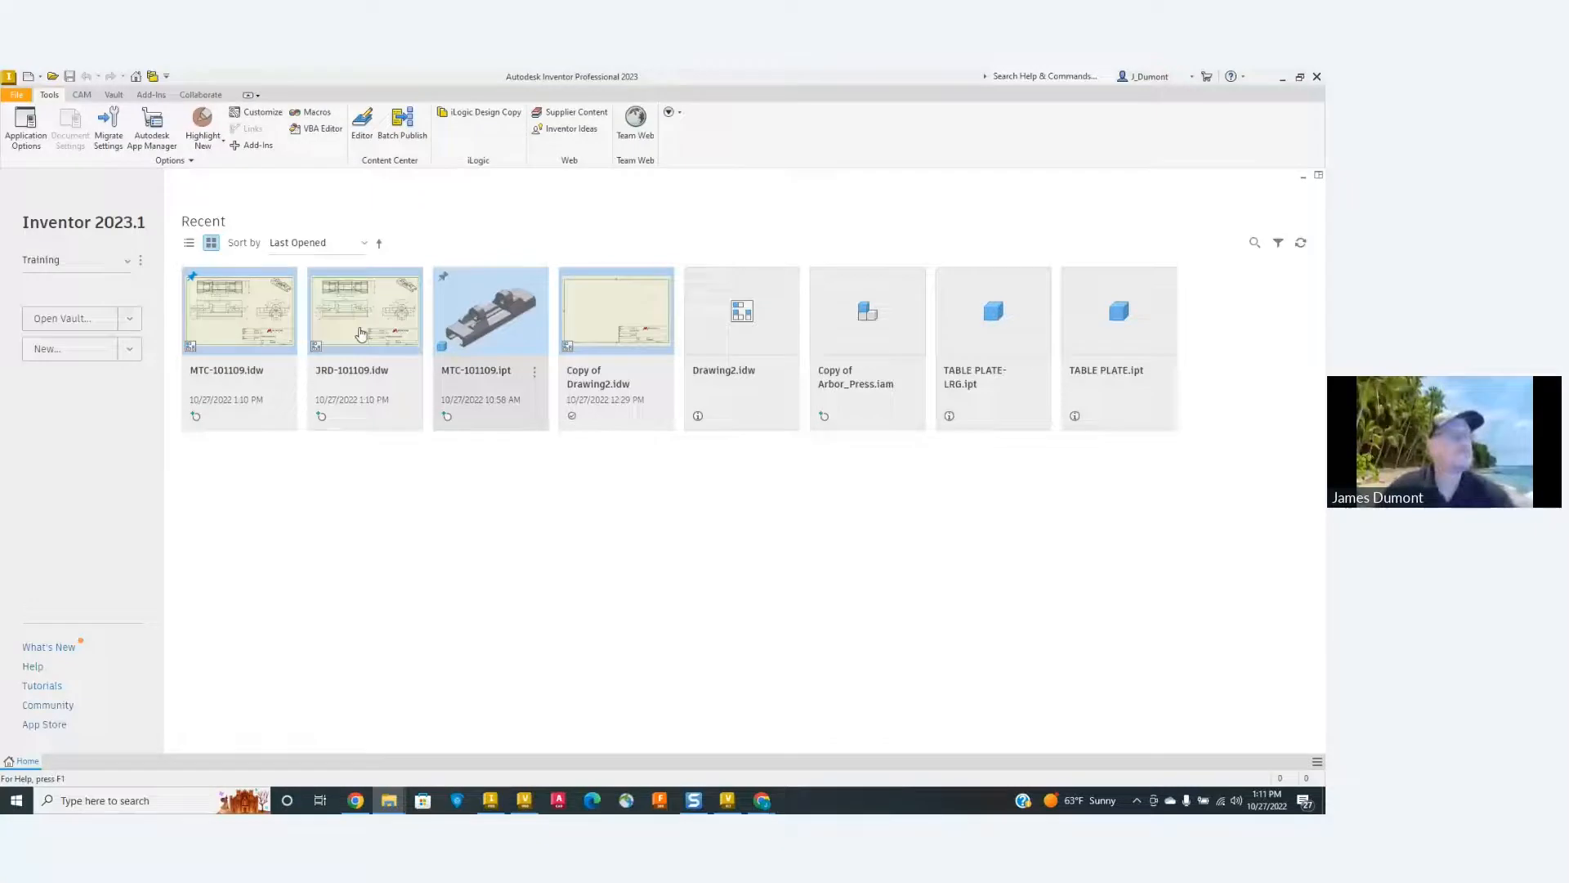
mouse_move(398, 804)
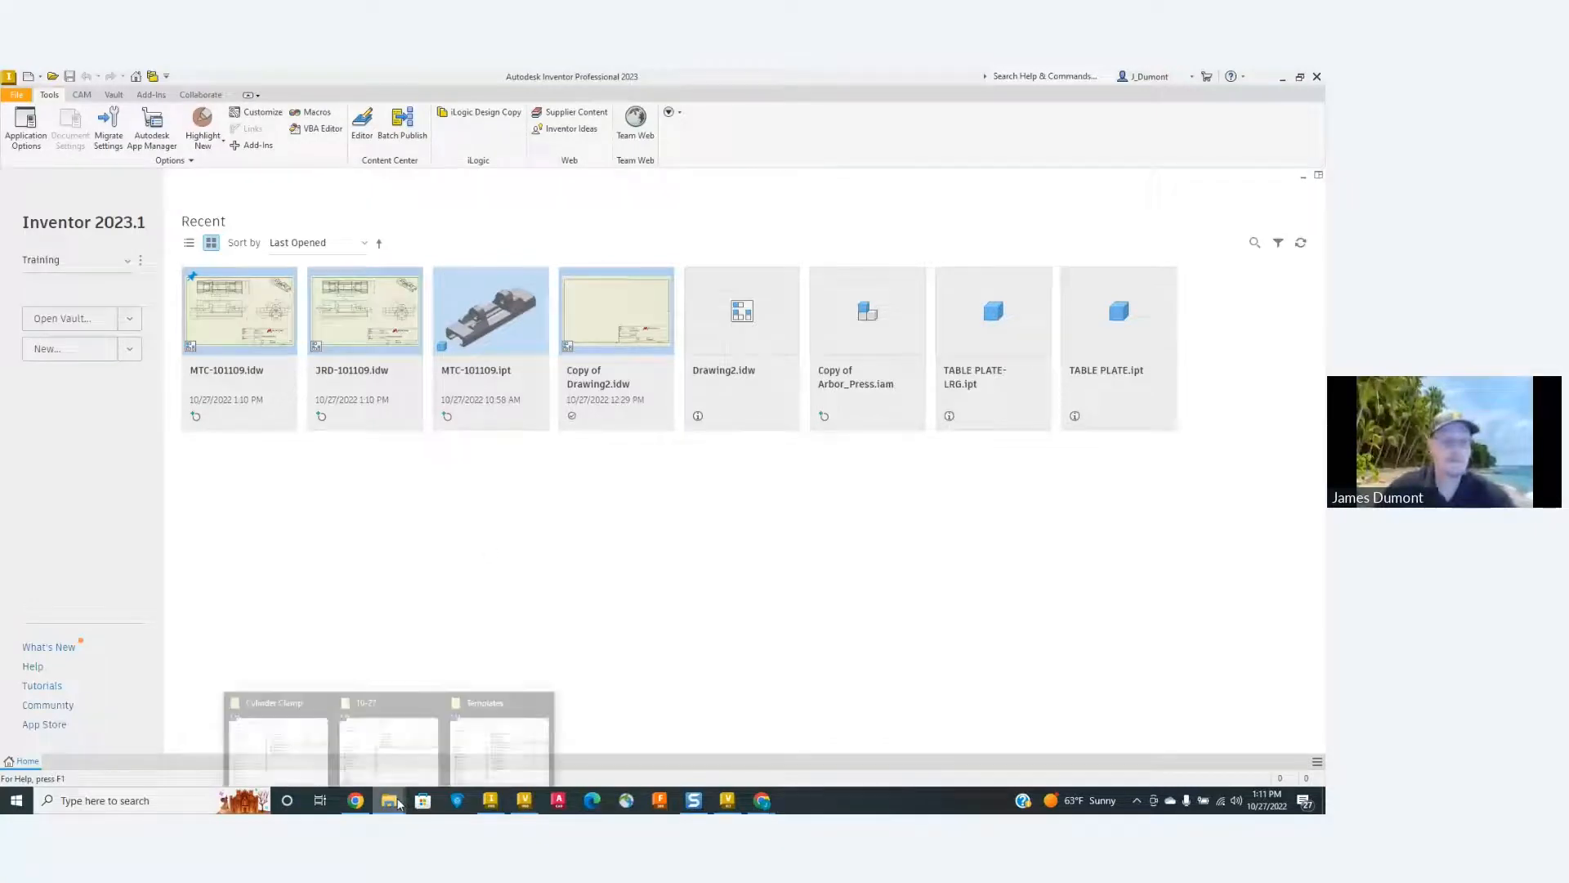
click(400, 738)
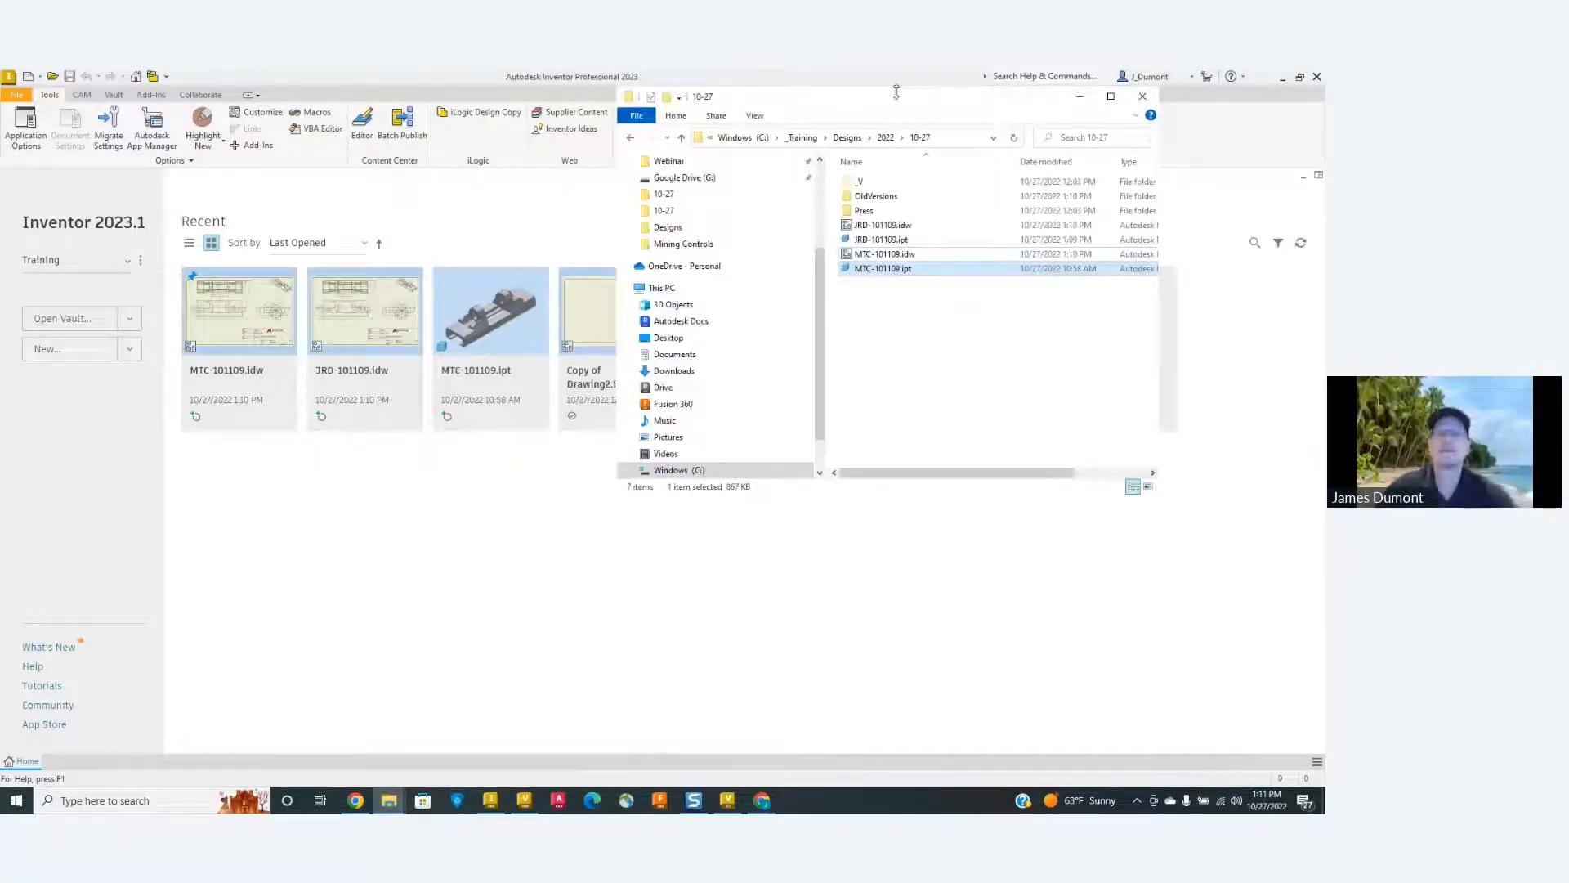
drag(892, 101, 709, 129)
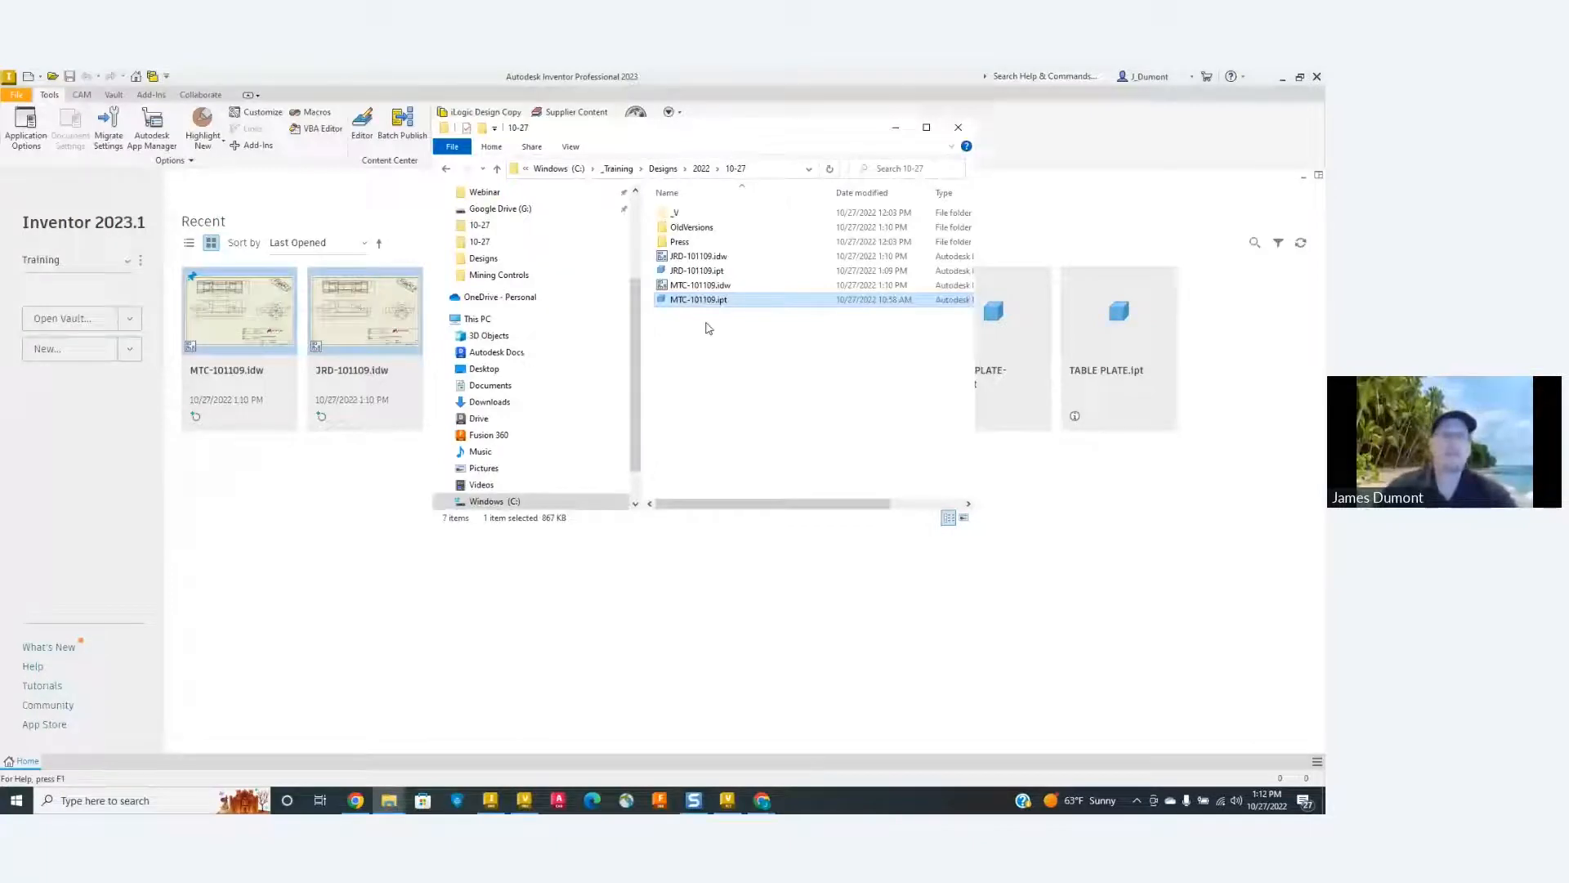
Open MTC-101109.ipt in Design Assistant and set the part's action to Copy.
right_click(692, 301)
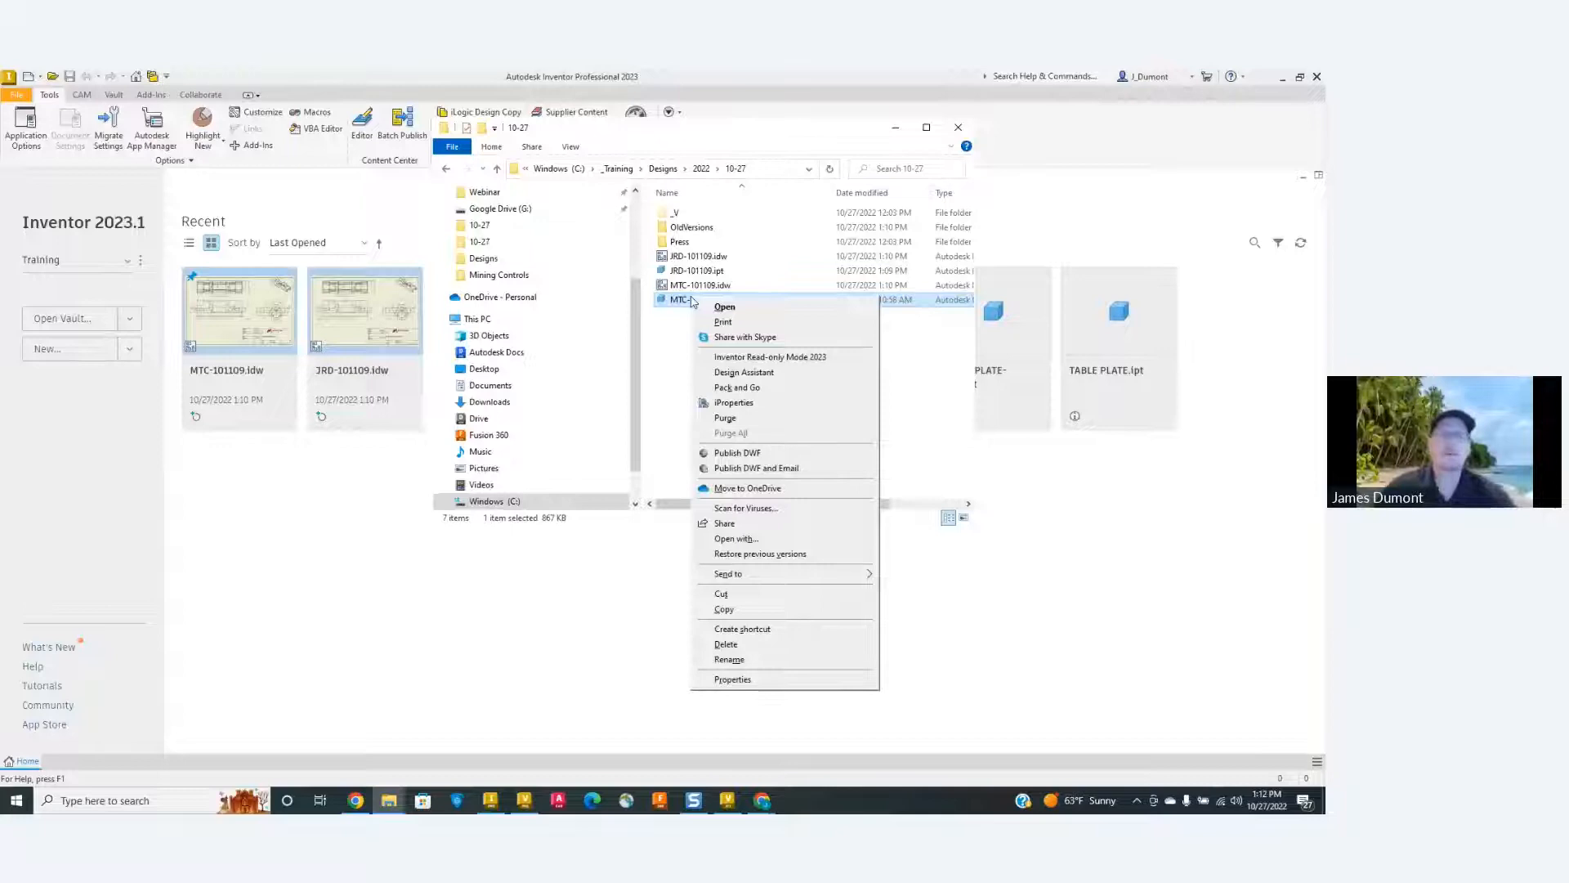
click(765, 373)
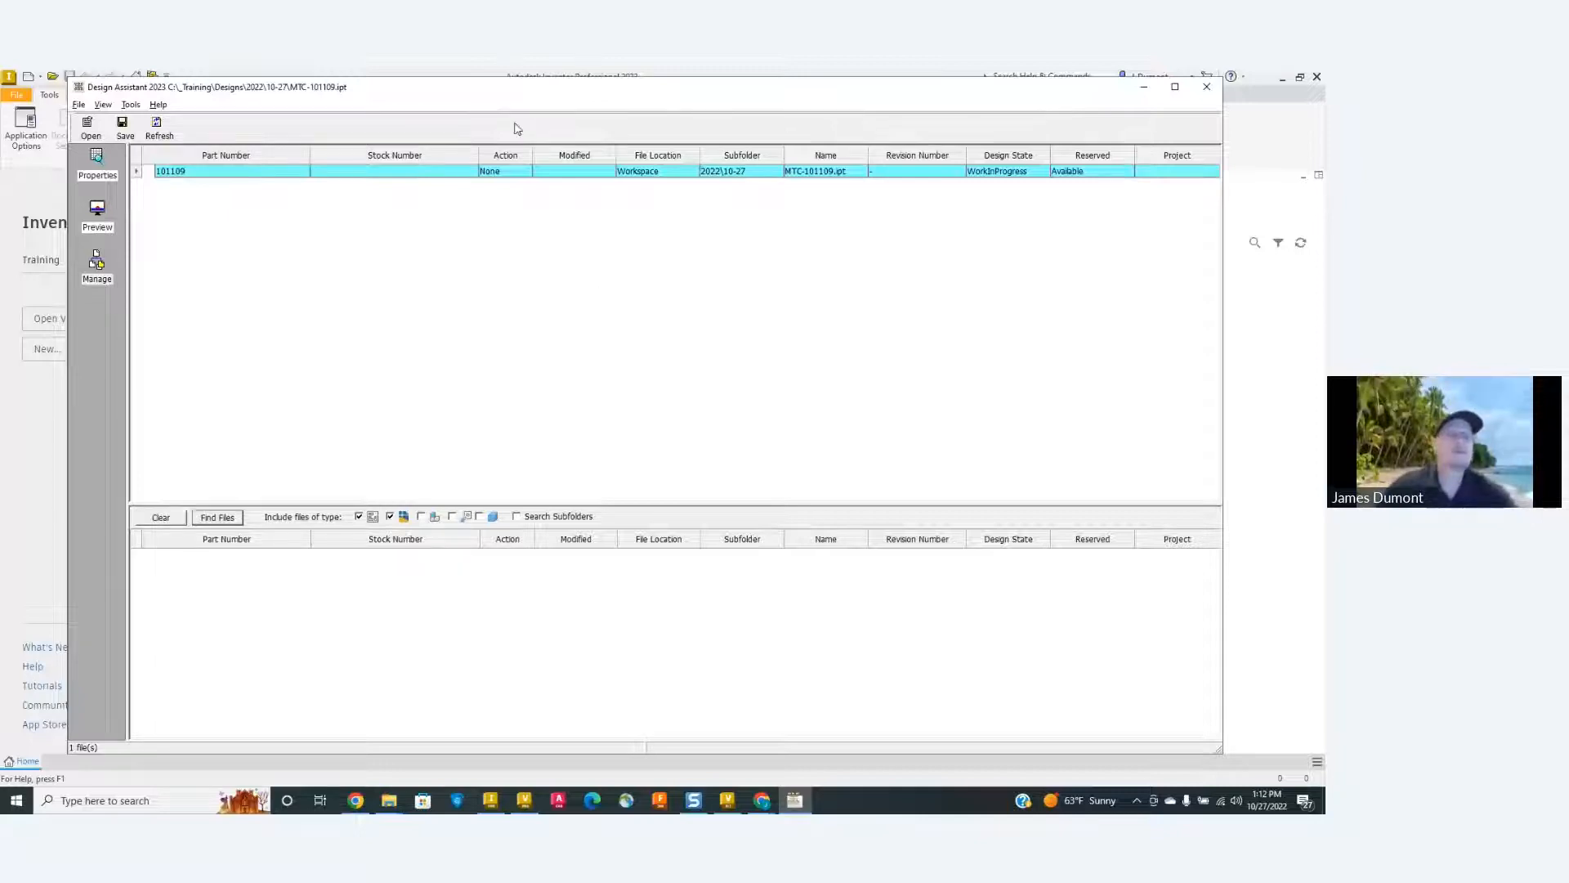
drag(410, 95, 403, 93)
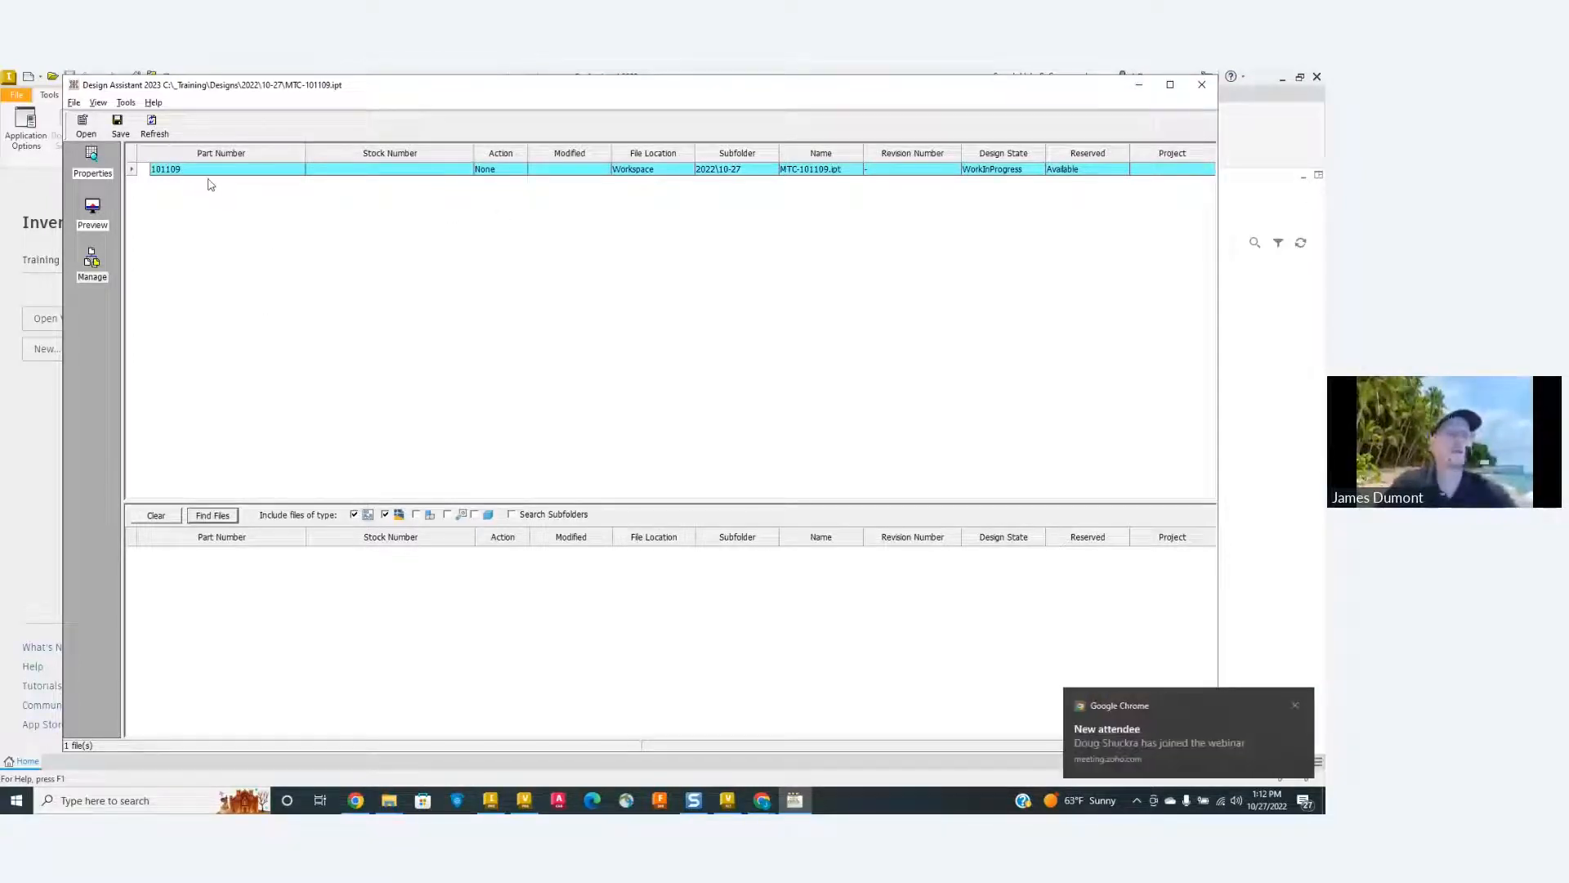
right_click(487, 175)
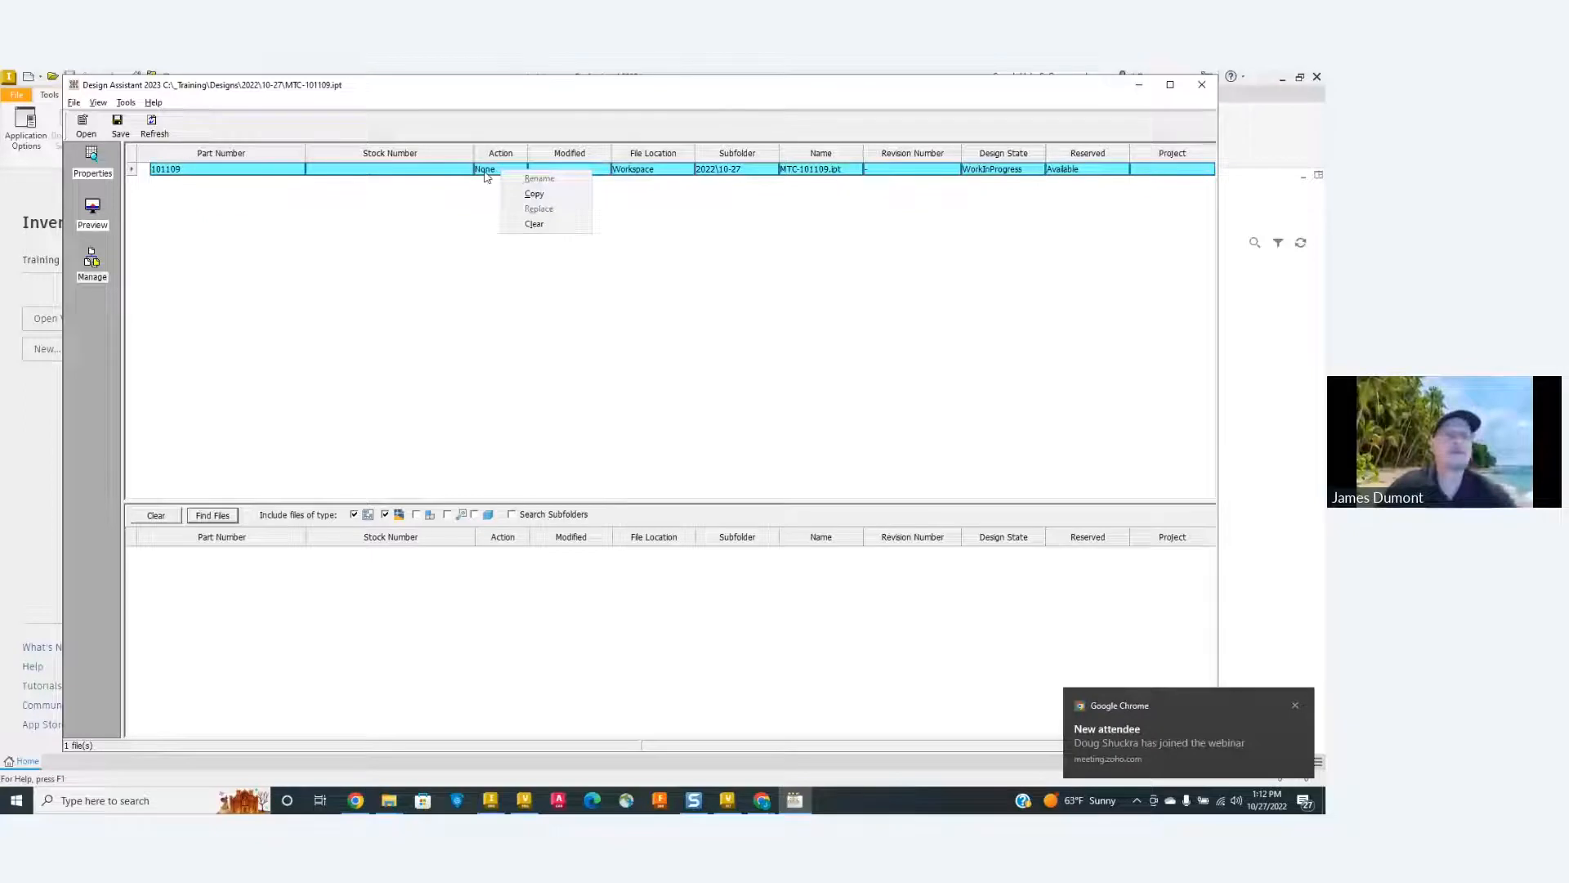
click(551, 195)
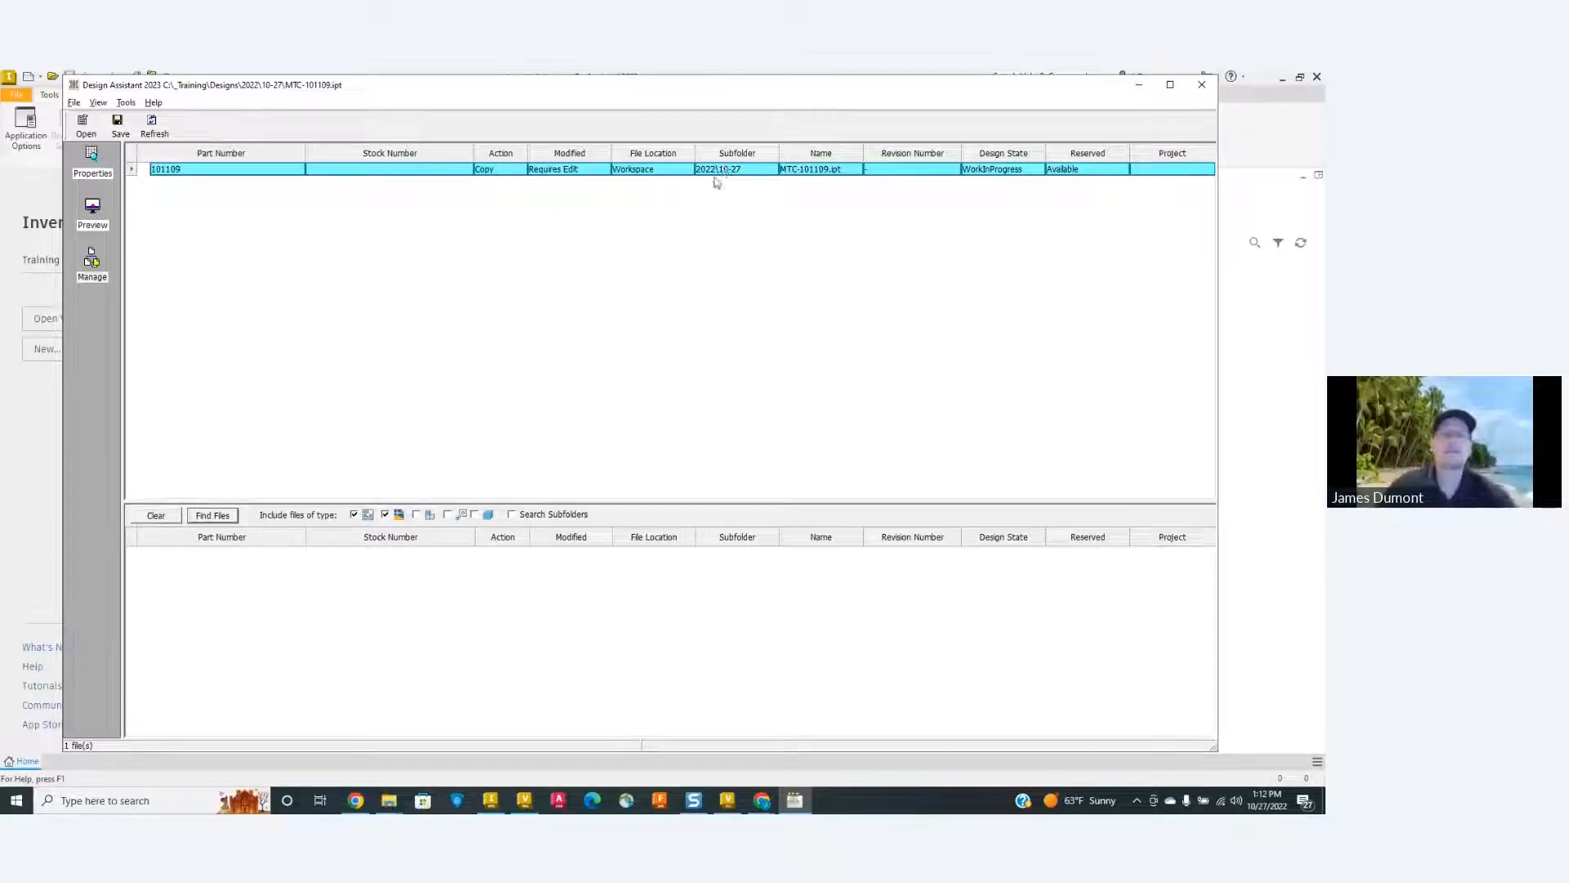
Name the part's copy PM-101109.ipt in the 10-27 folder.
right_click(806, 173)
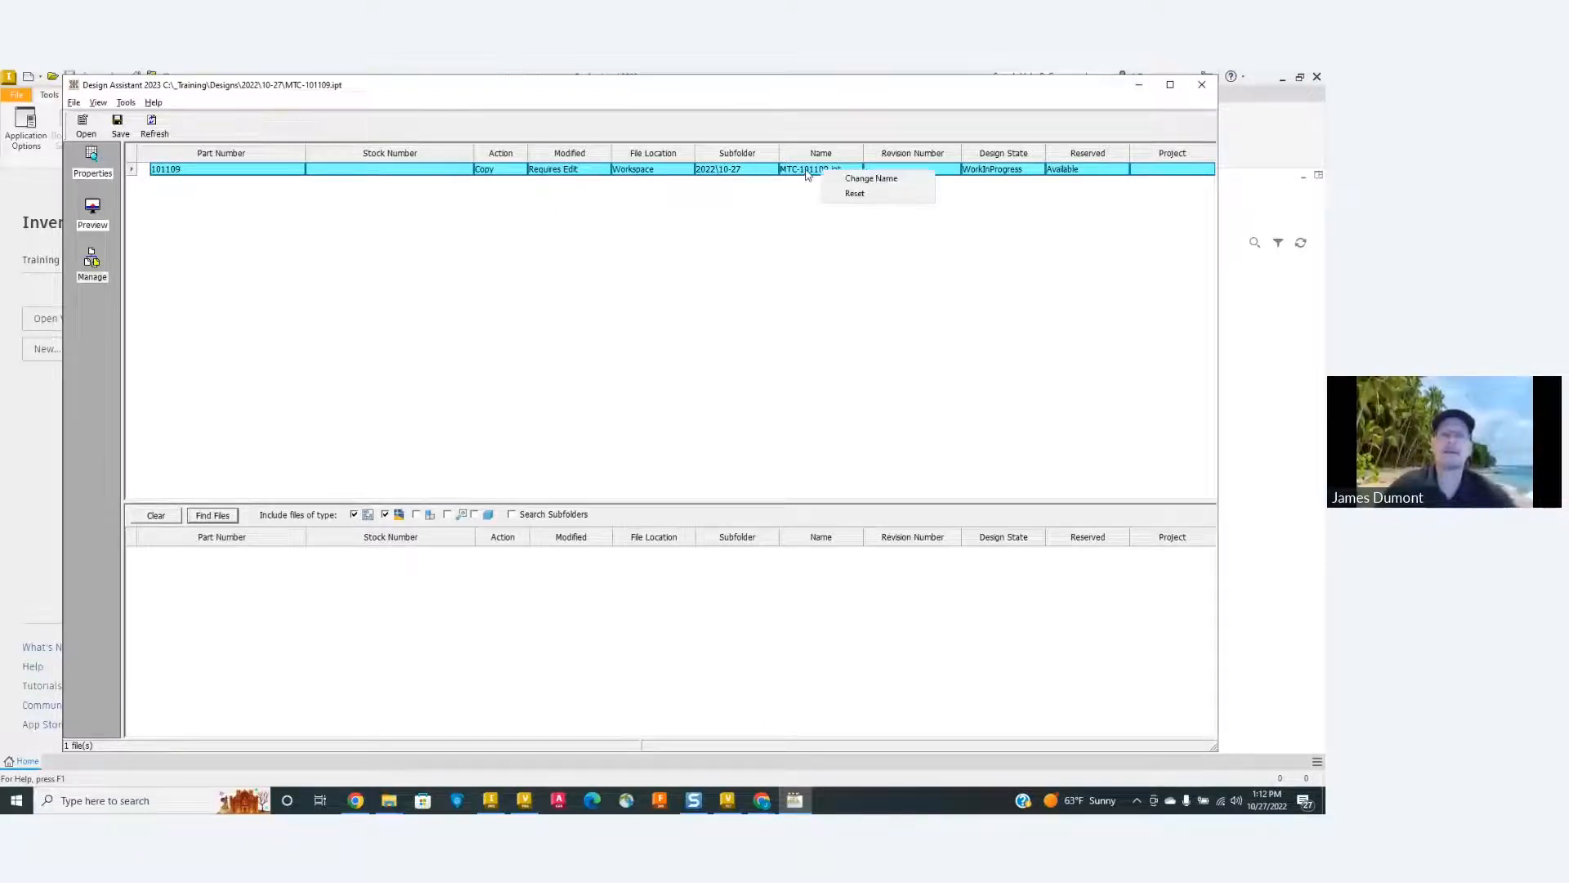
click(842, 178)
click(602, 506)
drag(602, 506, 552, 523)
text(PM-101109.ipt)
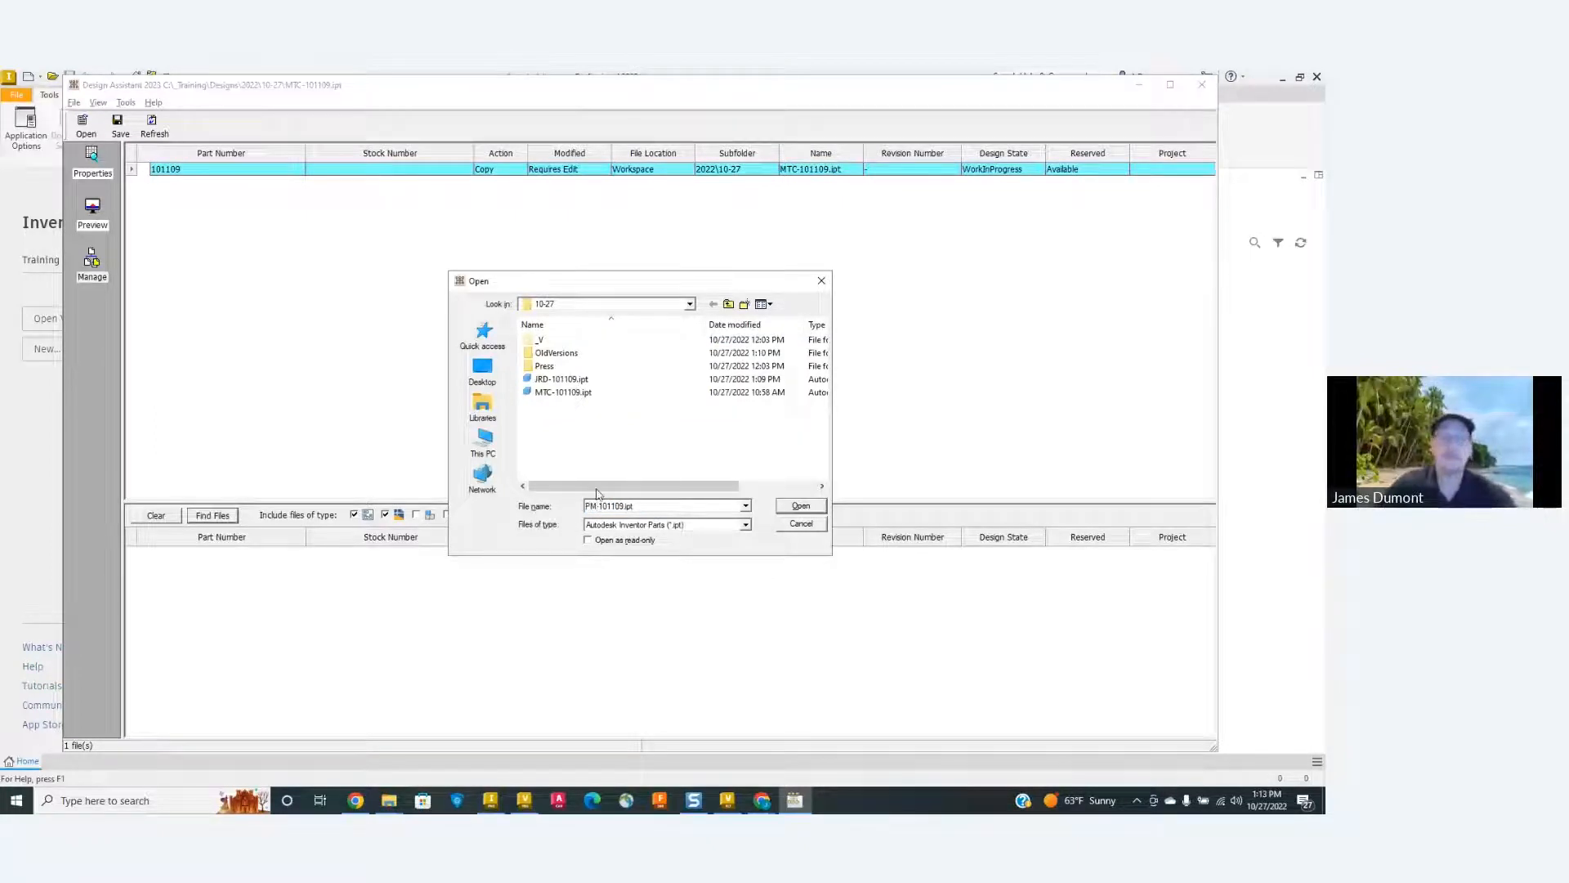
click(801, 505)
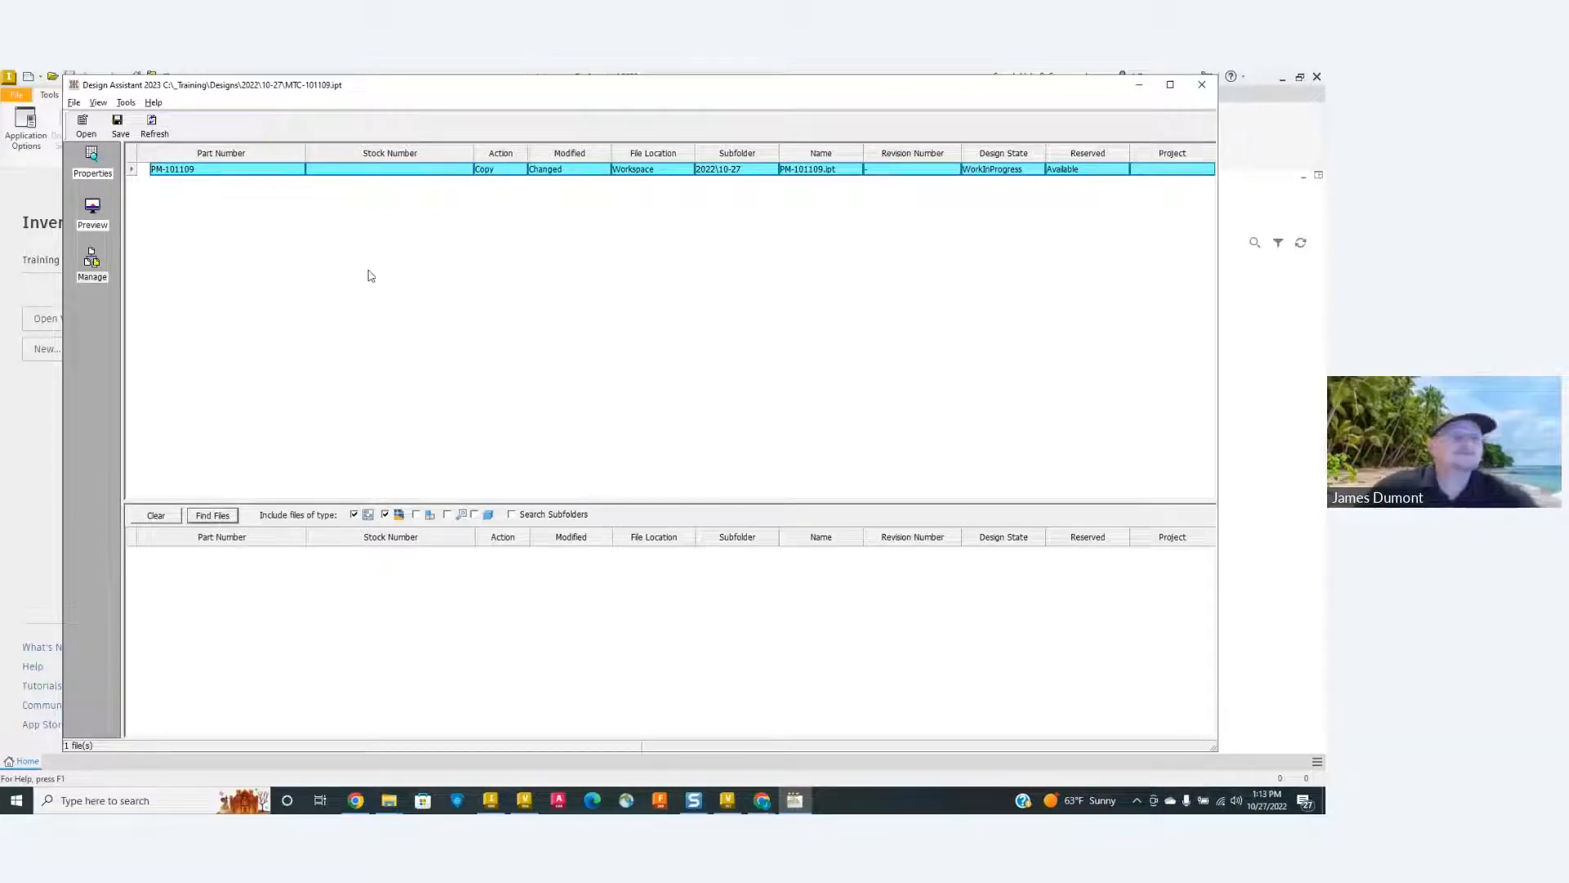
Find the files that use the part and bring up the action choices for the drawing MTC-101109.idw.
click(215, 516)
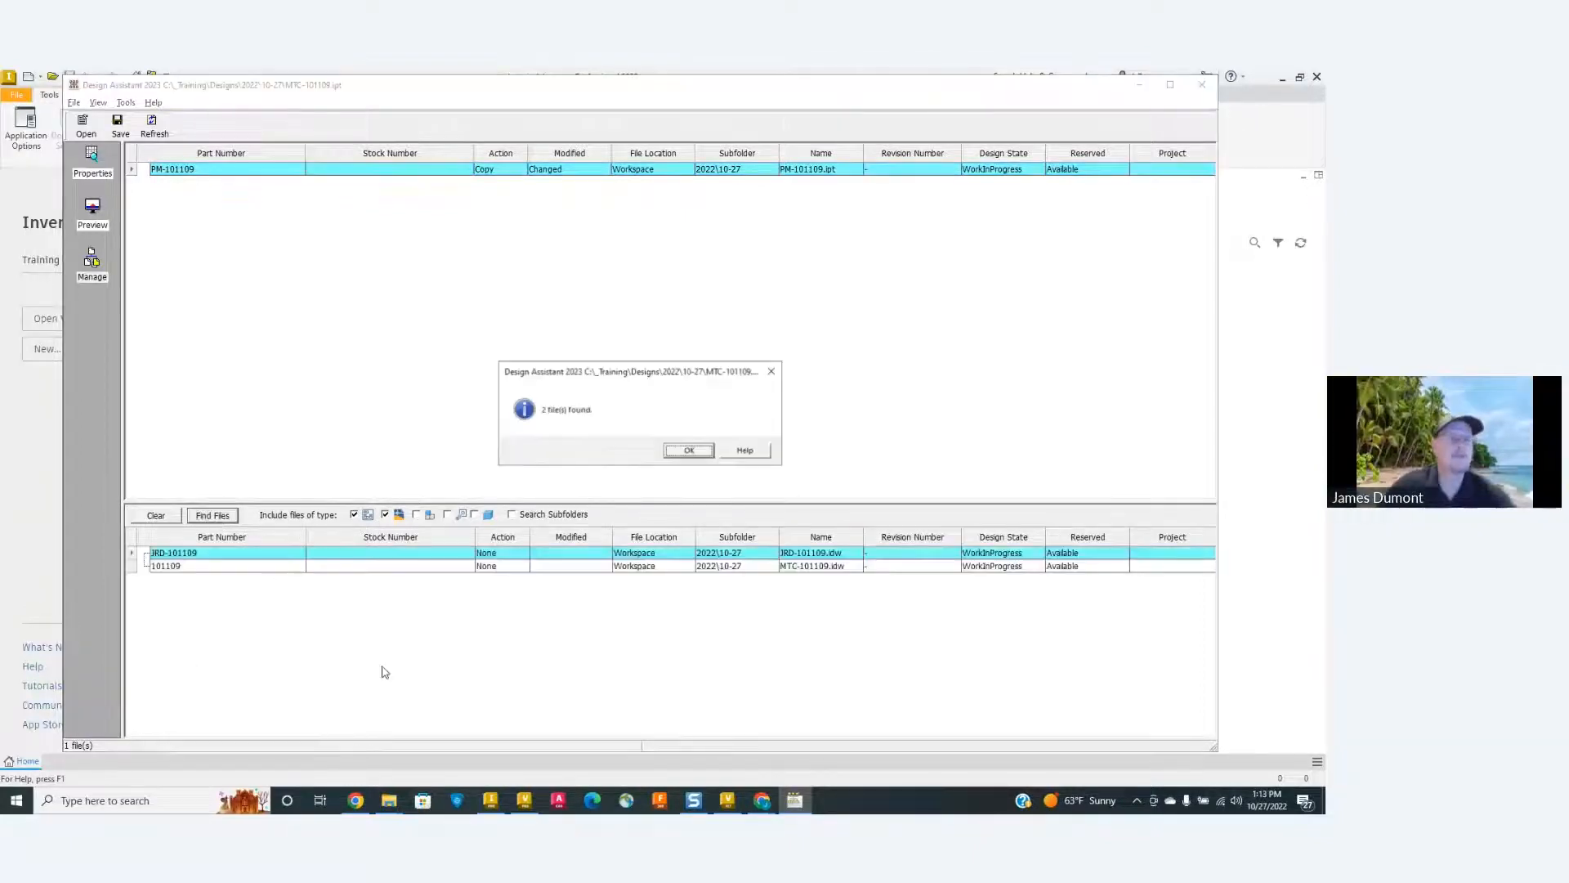
click(691, 450)
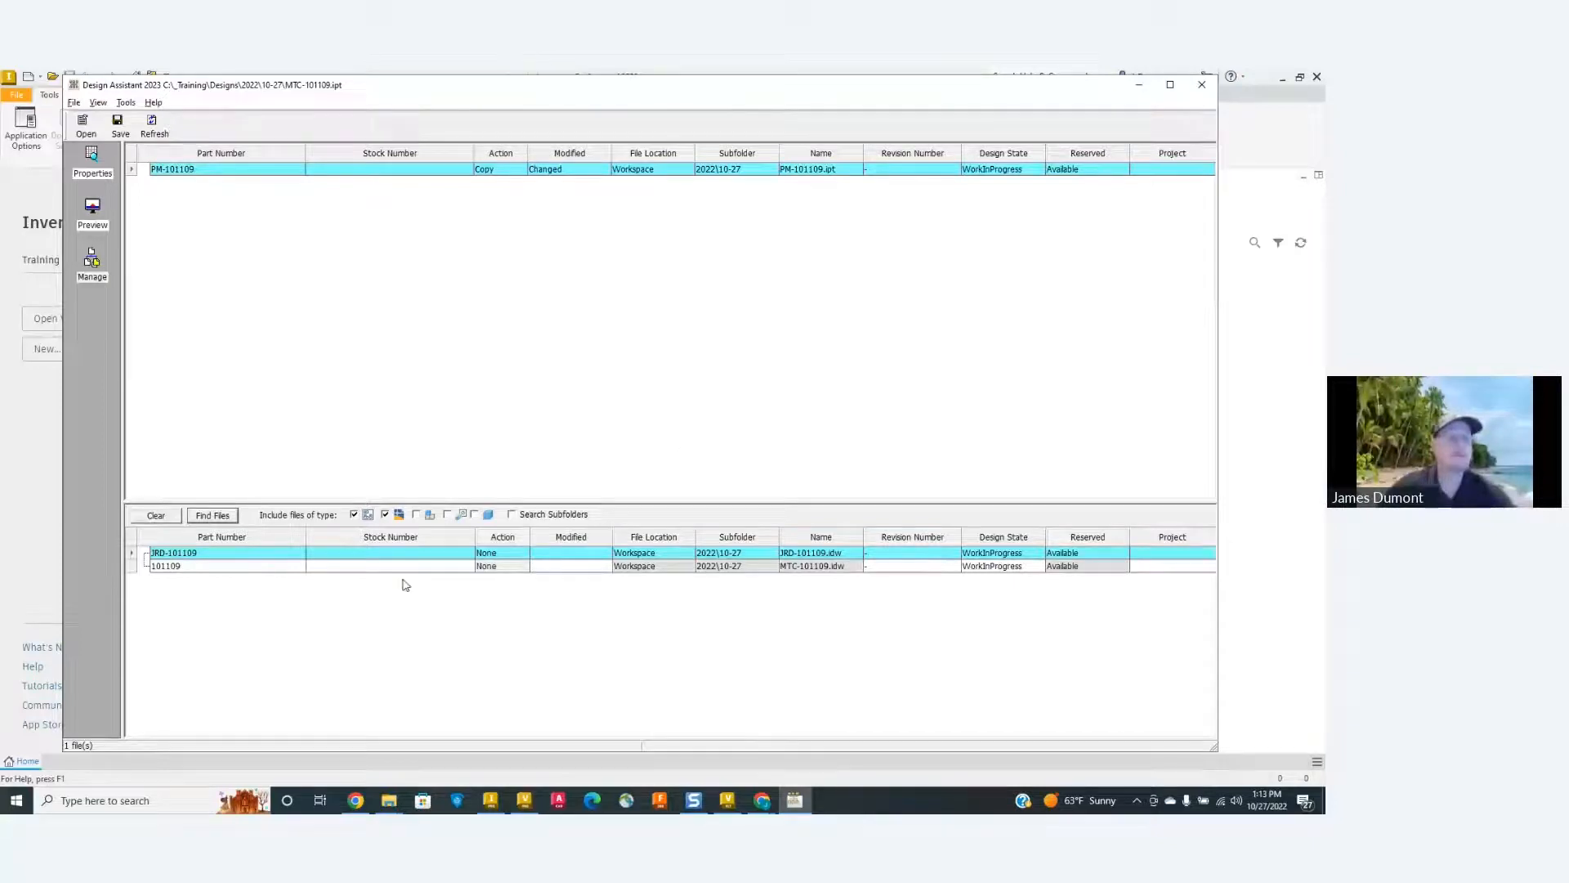
right_click(179, 571)
click(353, 627)
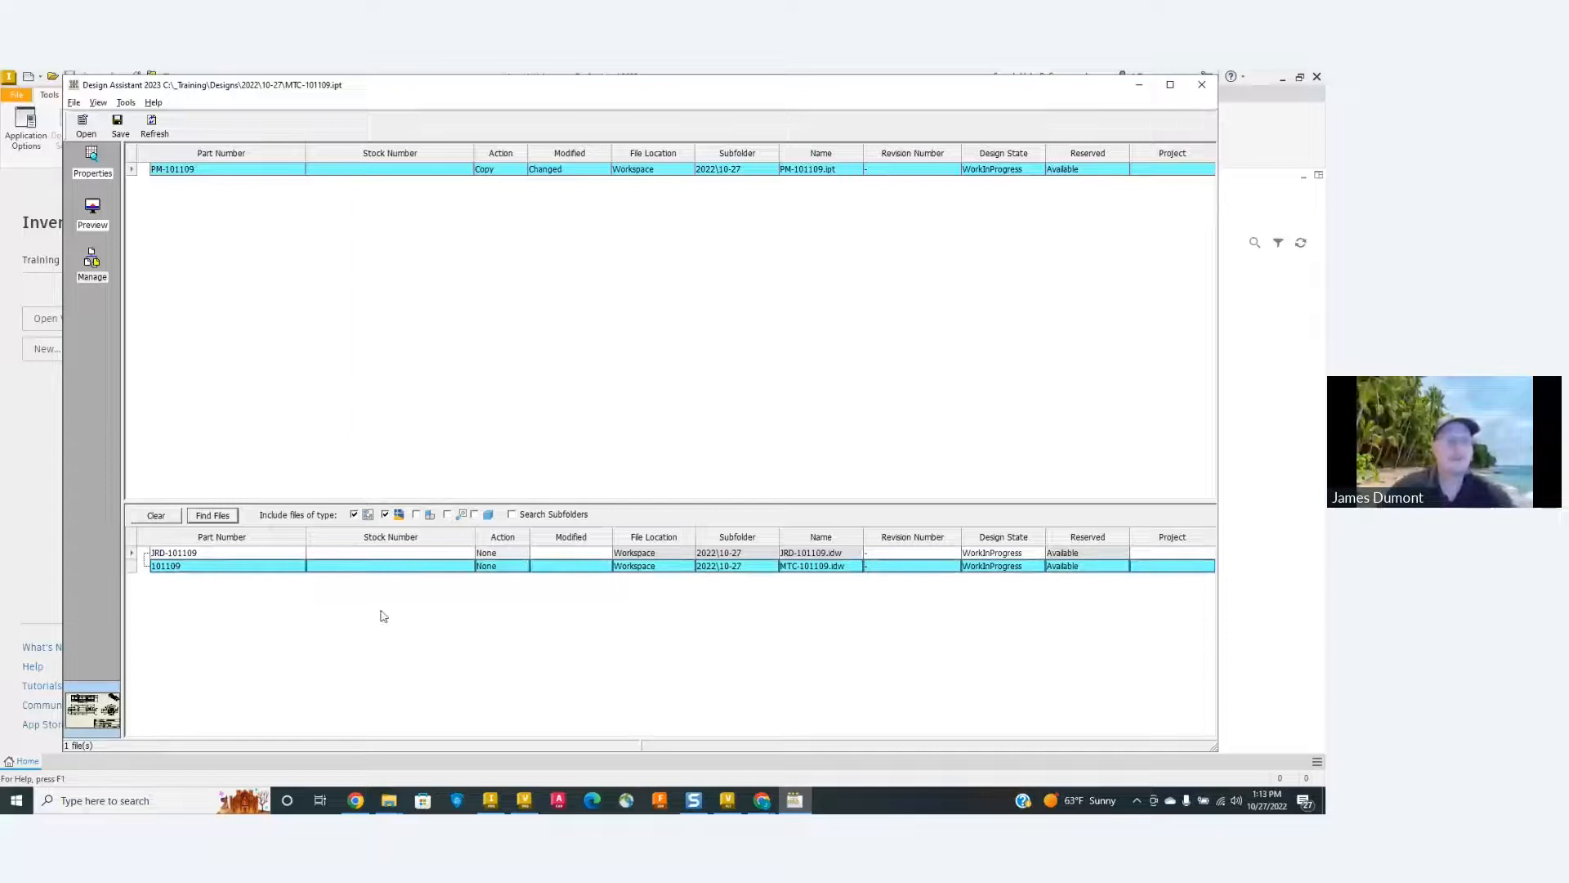
right_click(495, 568)
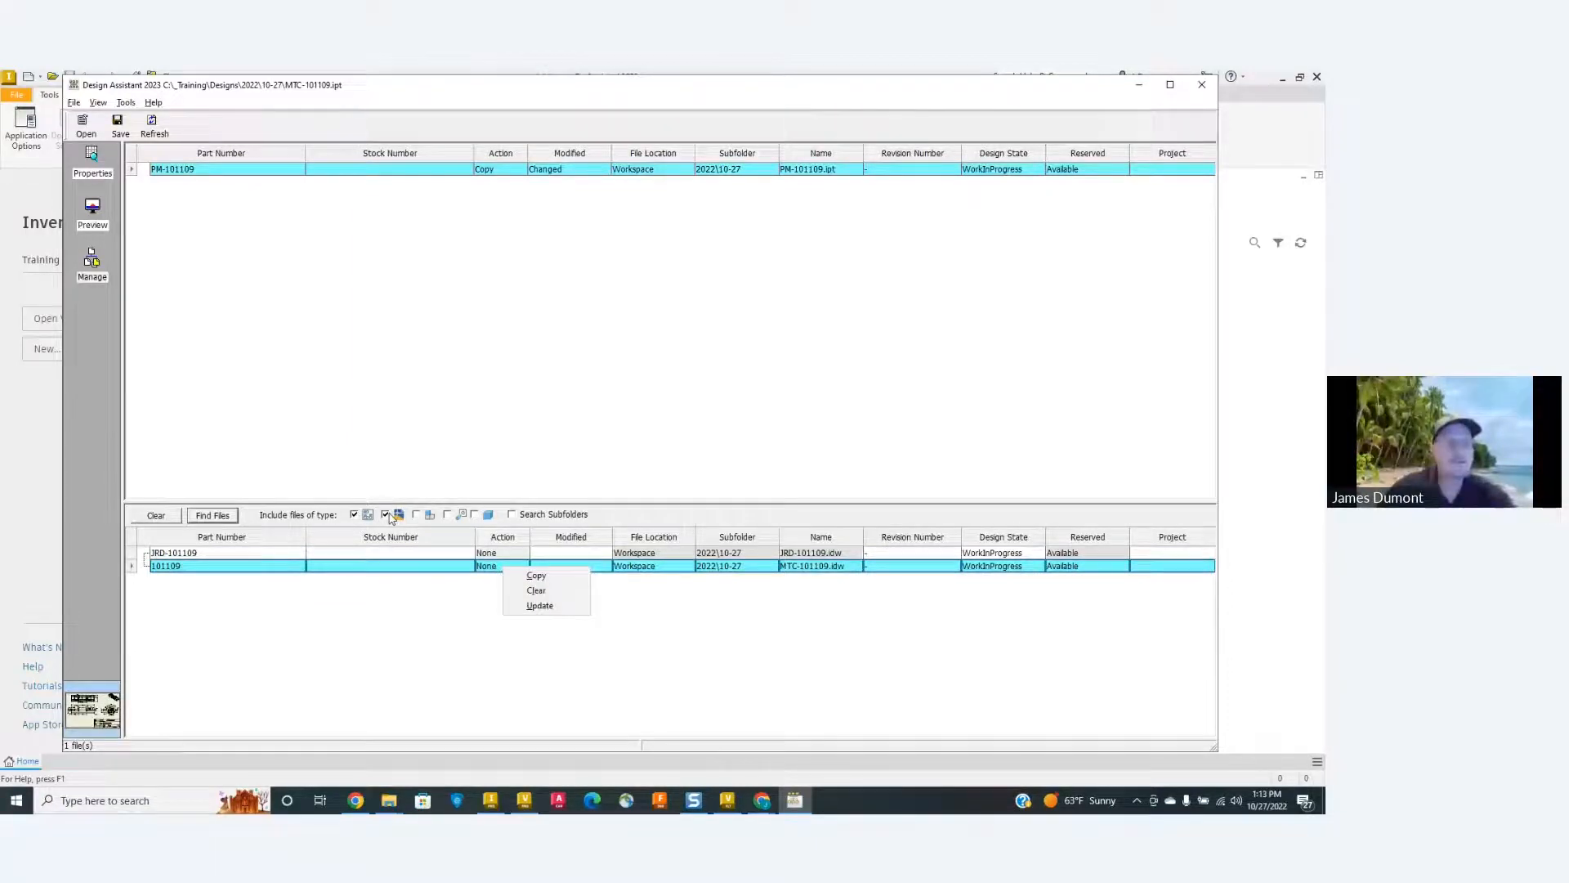
Limit the file search to drawings, clear the results list and find the files that use the part again.
click(386, 515)
click(213, 517)
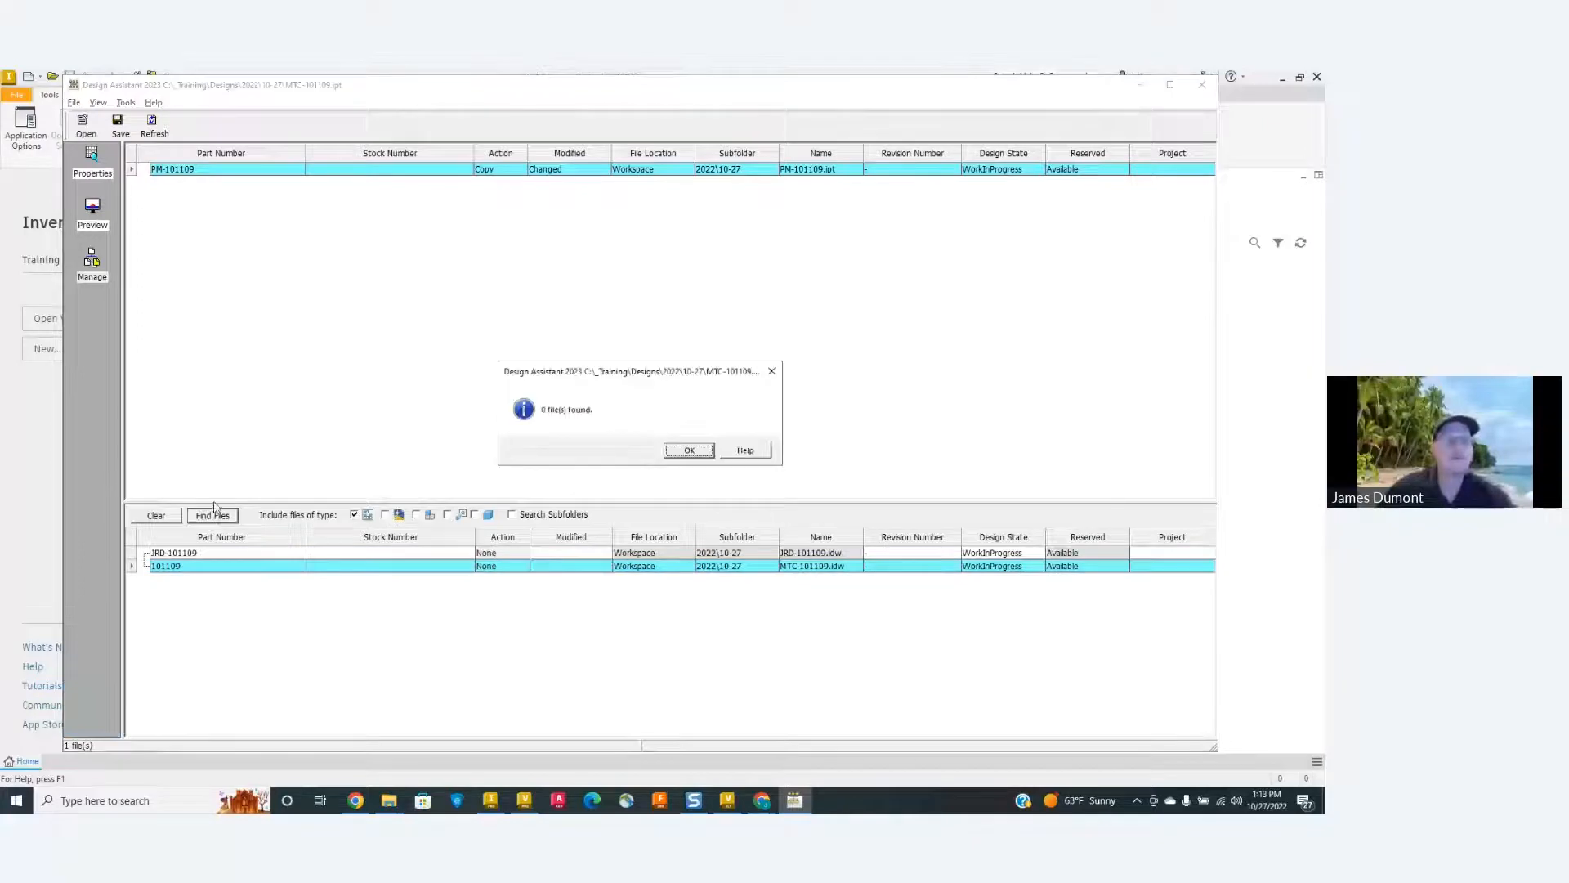
click(688, 451)
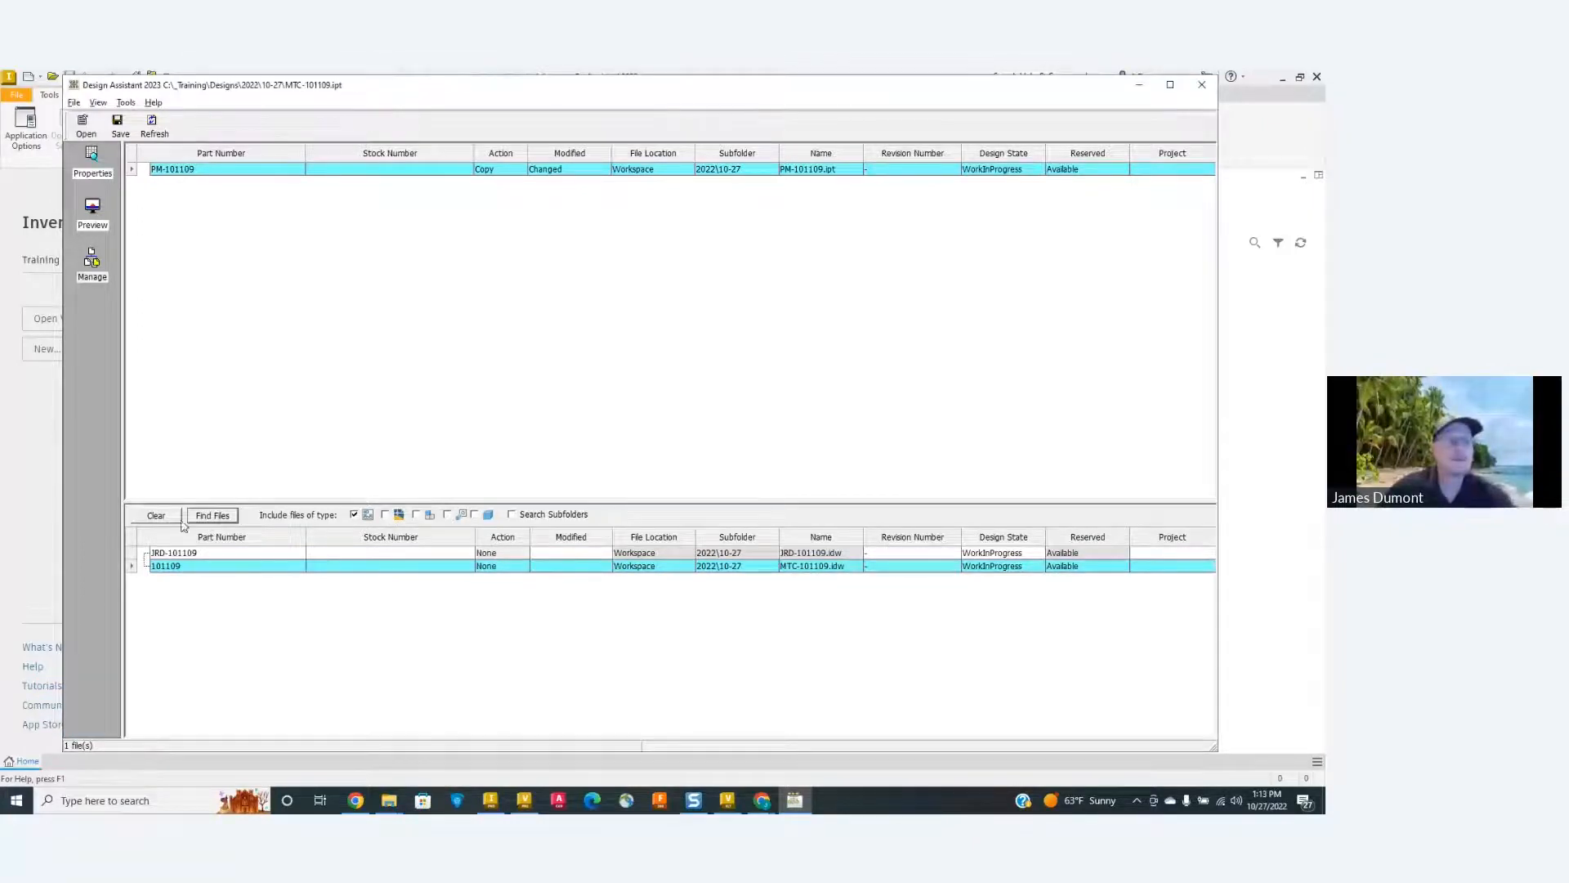
click(171, 518)
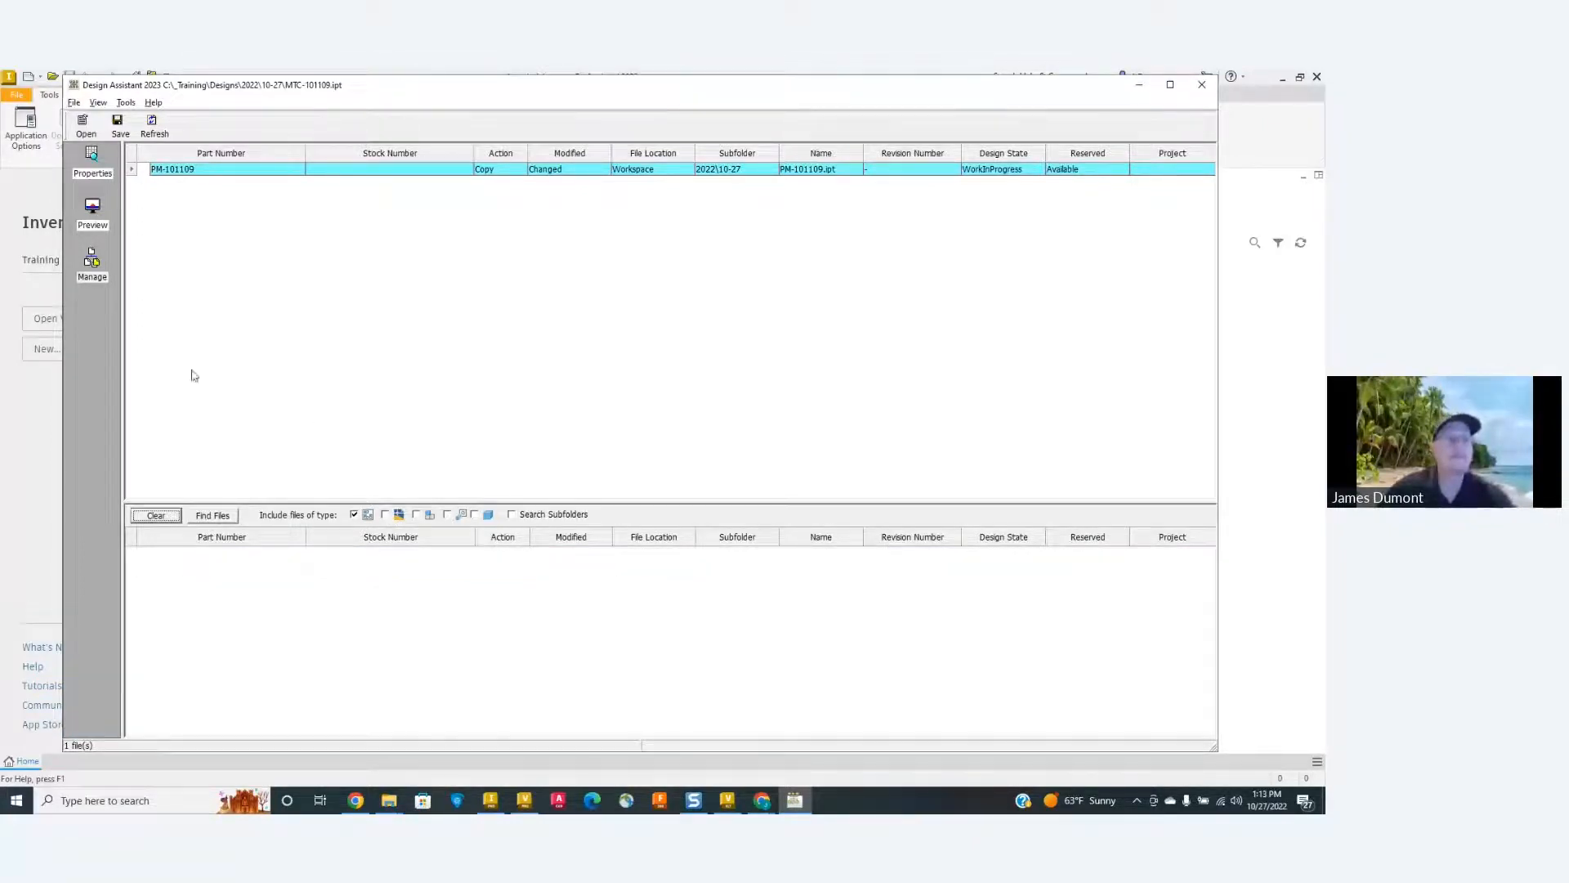
click(205, 516)
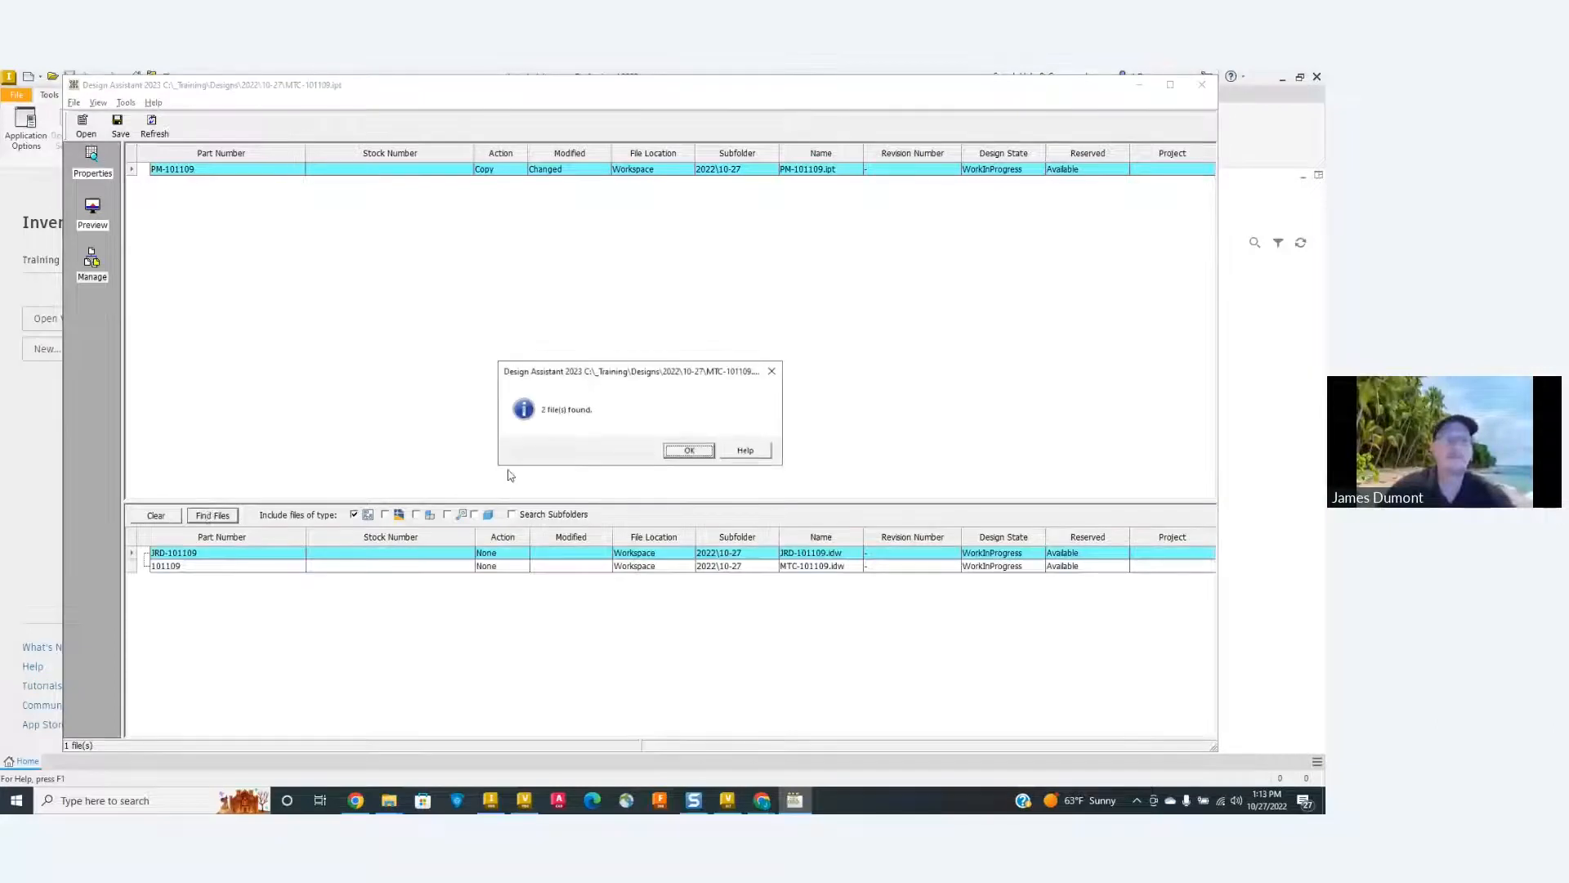
click(667, 451)
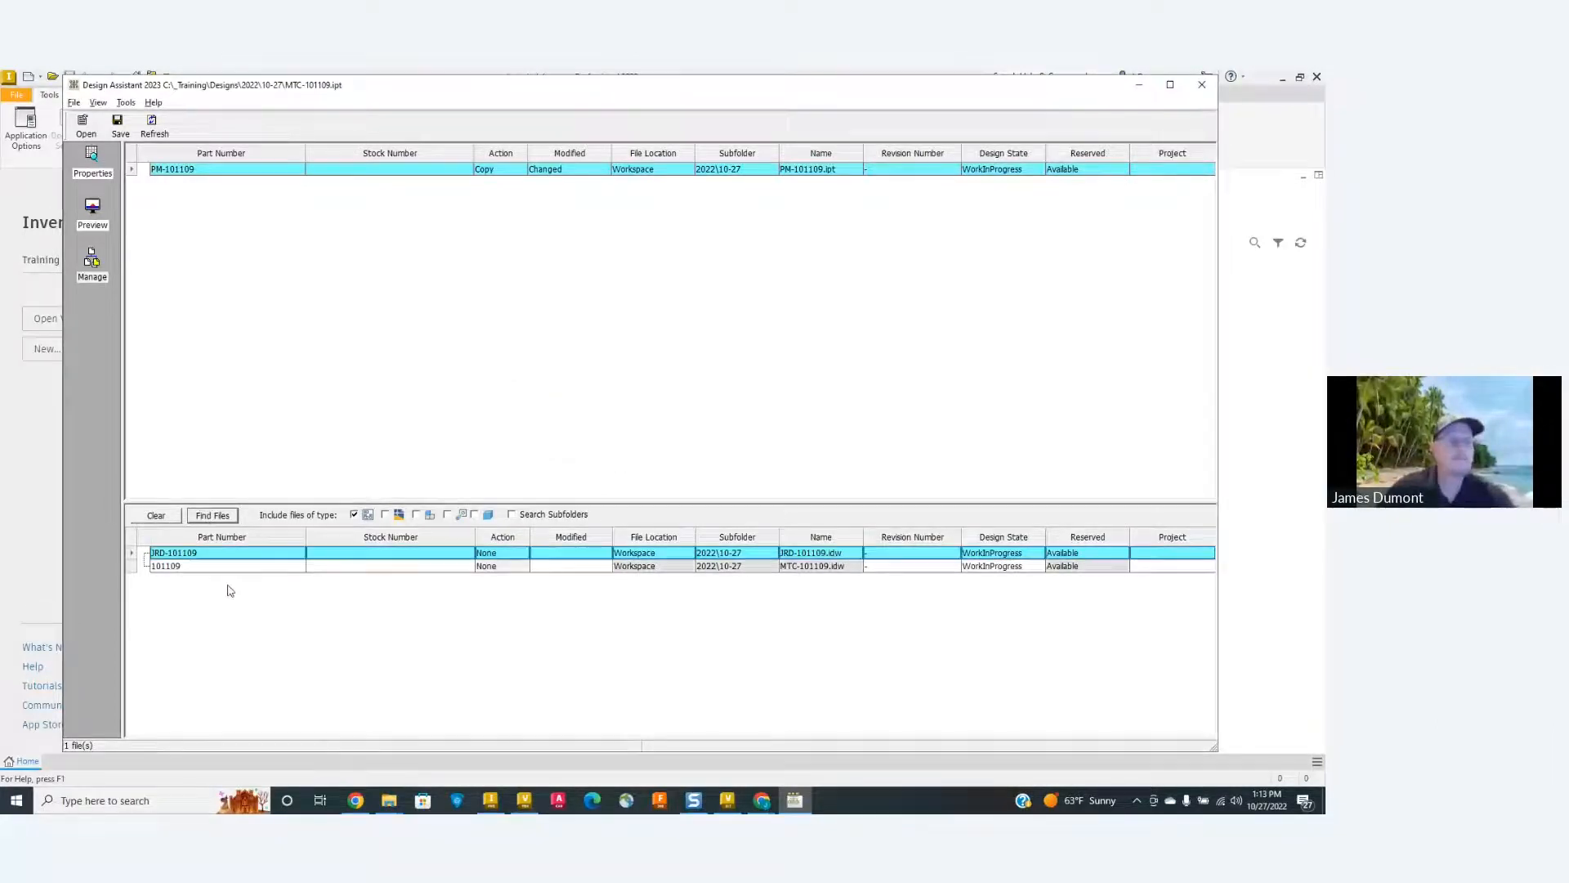
Compare the found drawings JRD-101109.idw and MTC-101109.idw with the 10-27 folder's files, and close Design Assistant without saving.
click(206, 572)
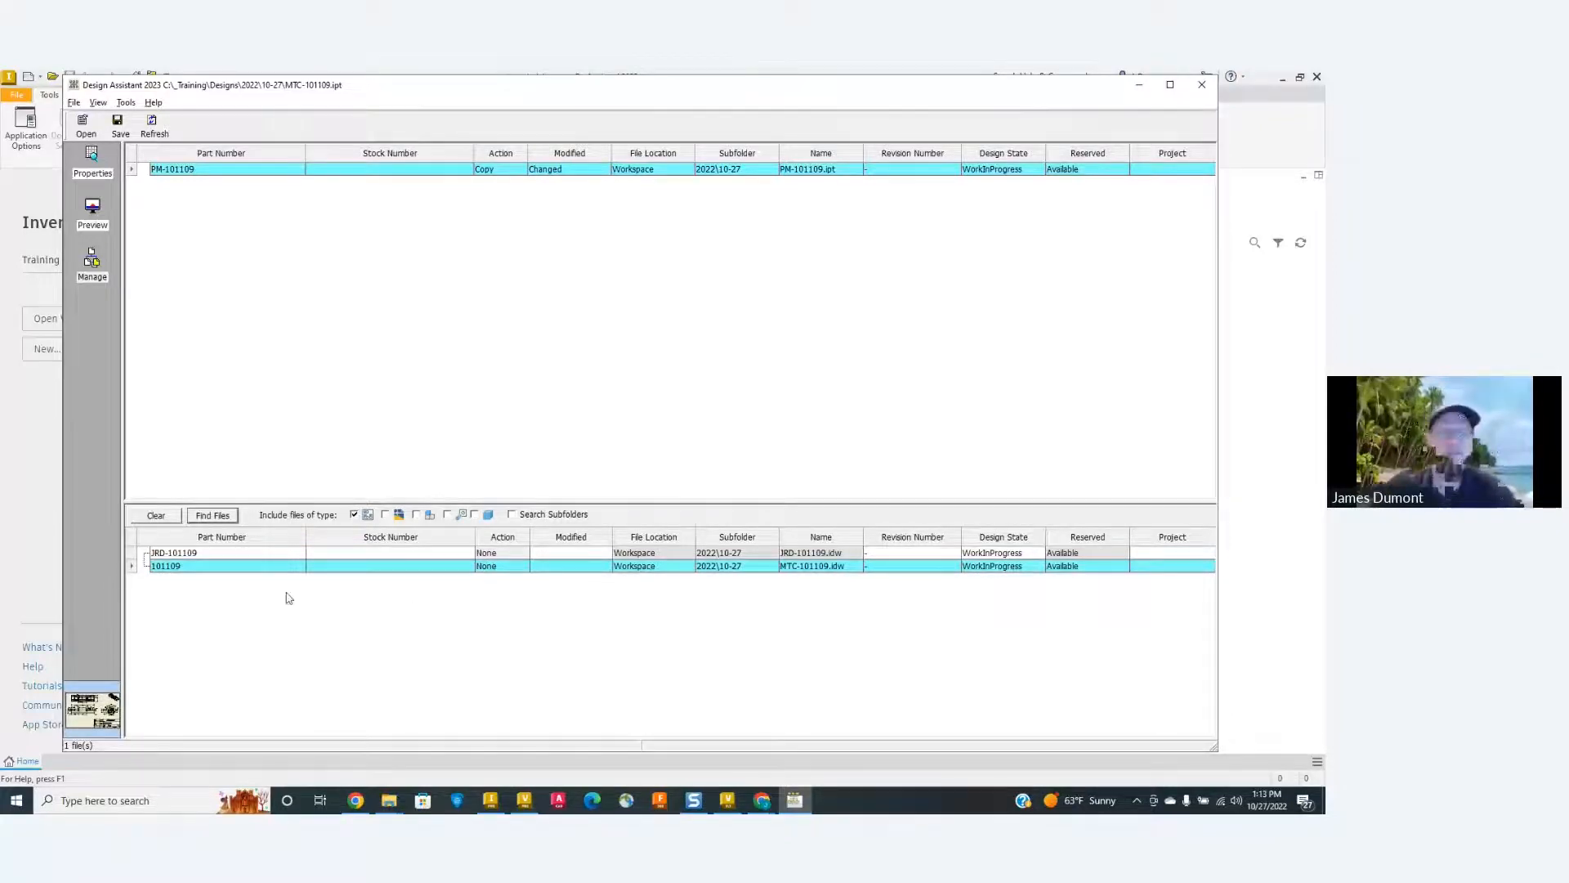
click(226, 554)
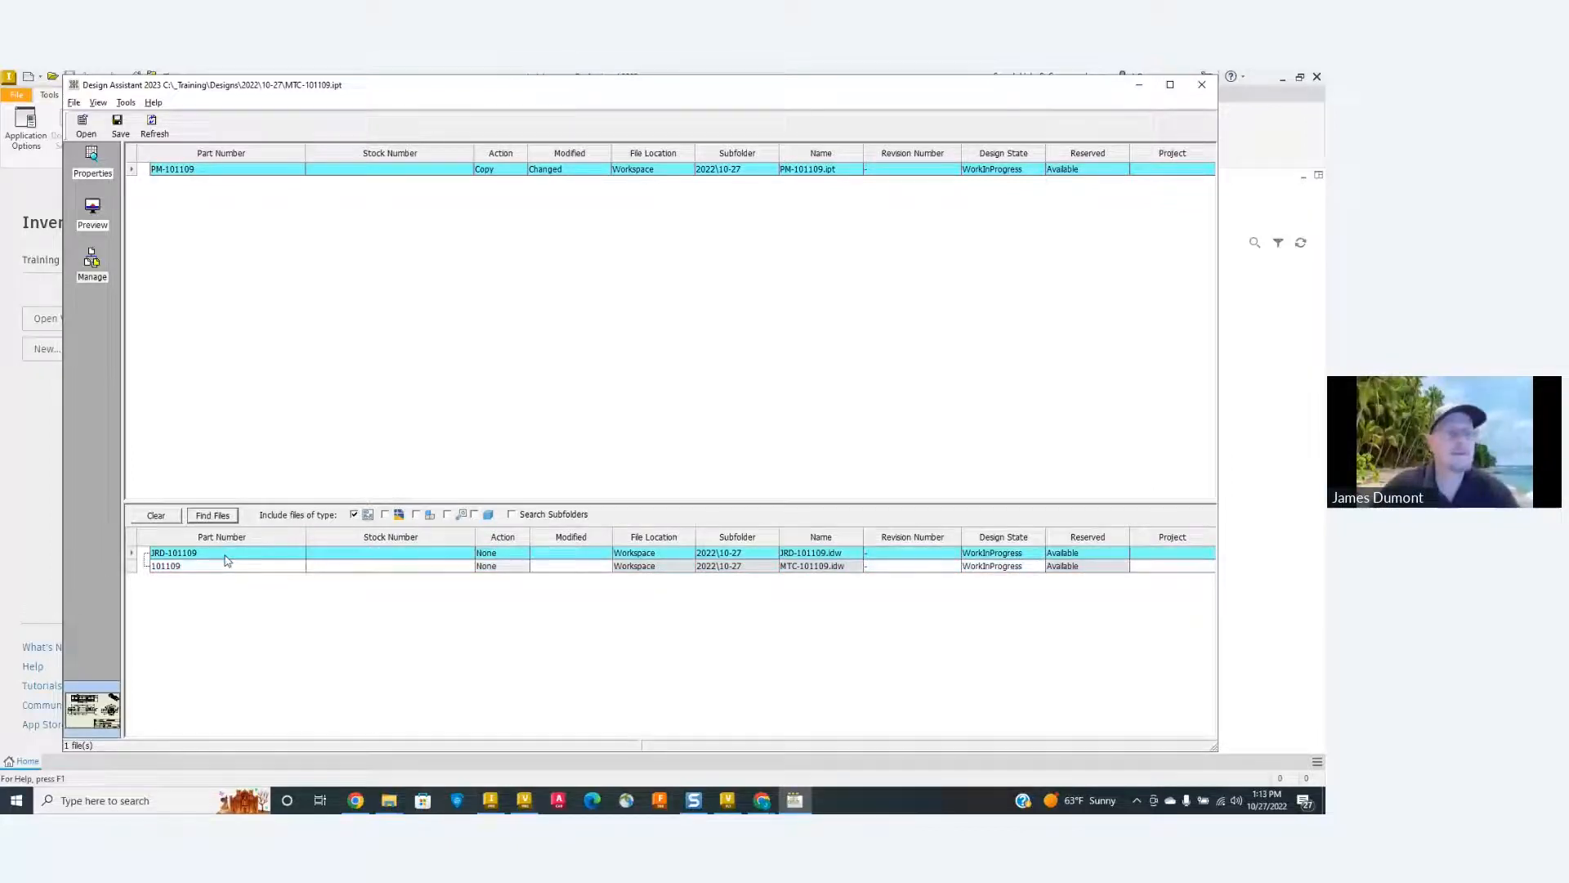
click(223, 567)
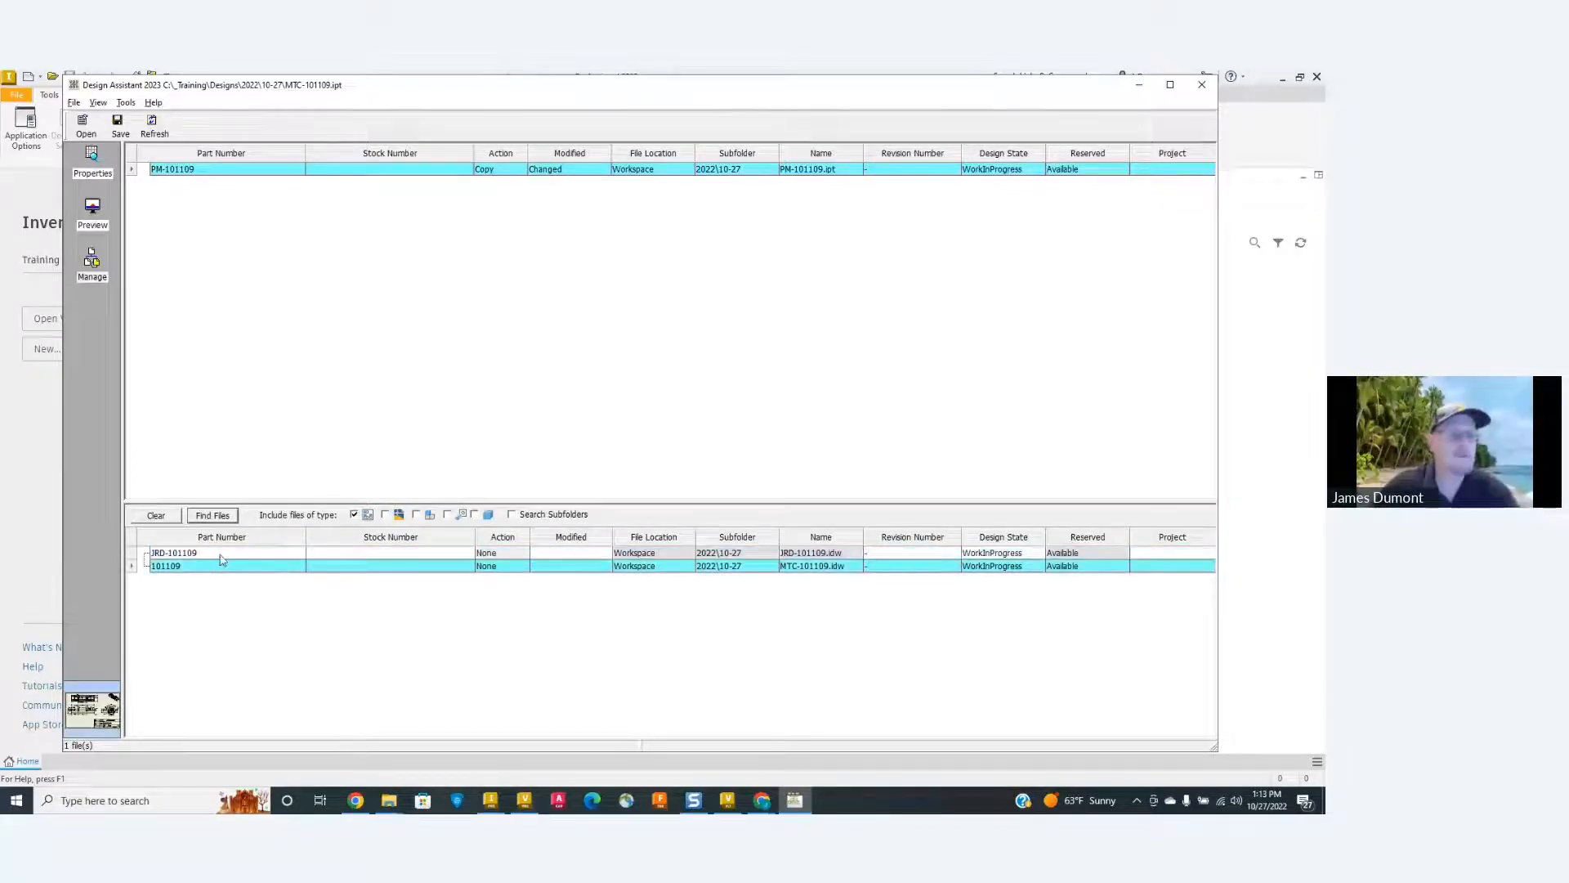
click(220, 555)
click(219, 566)
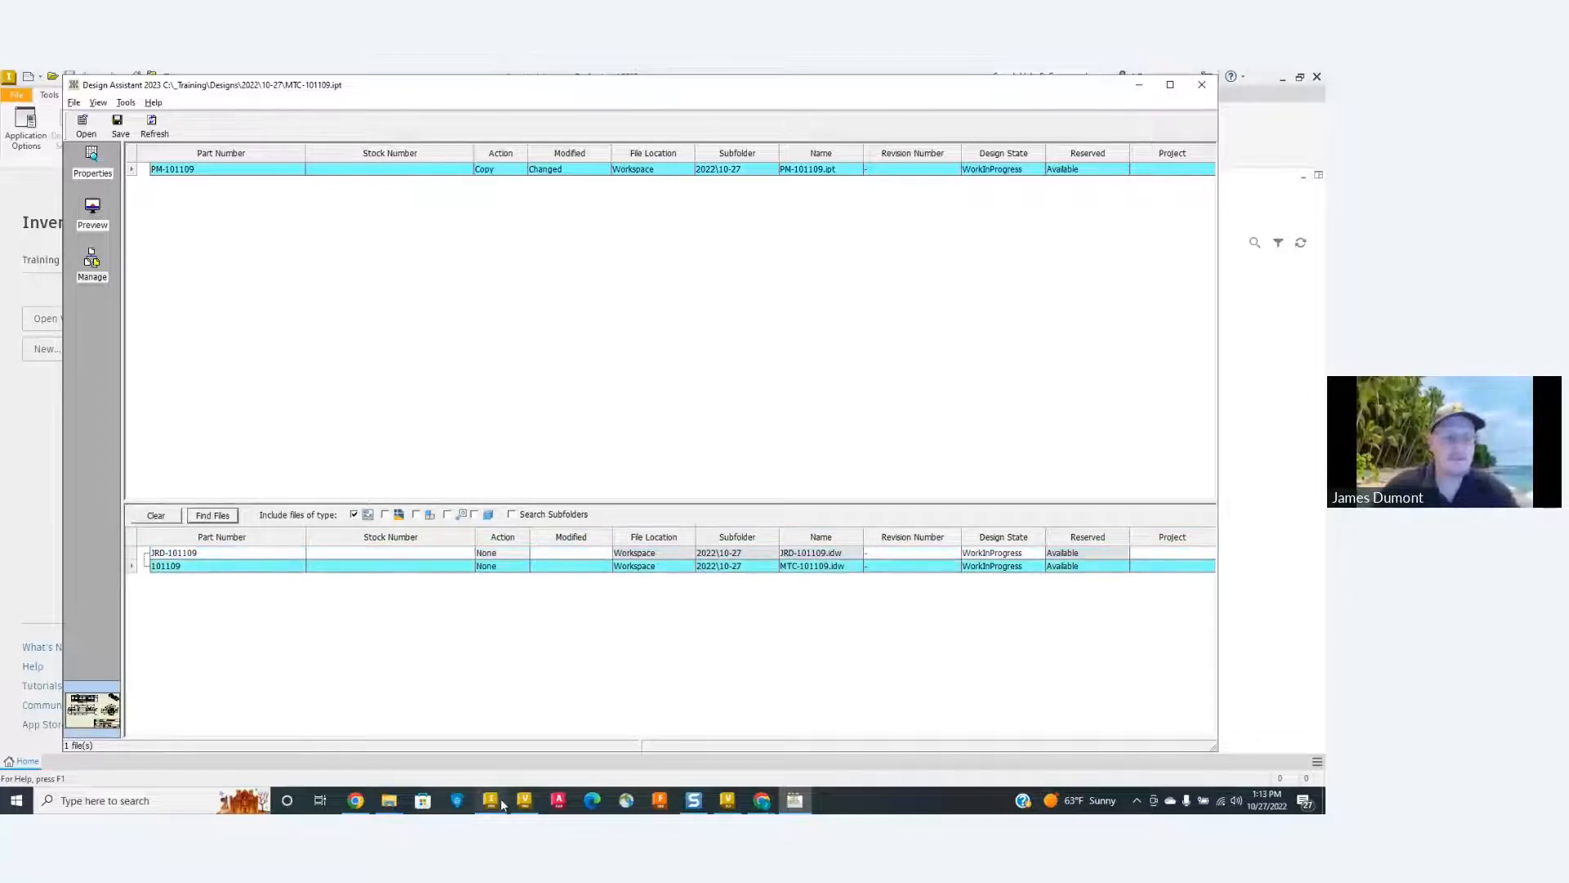
click(389, 800)
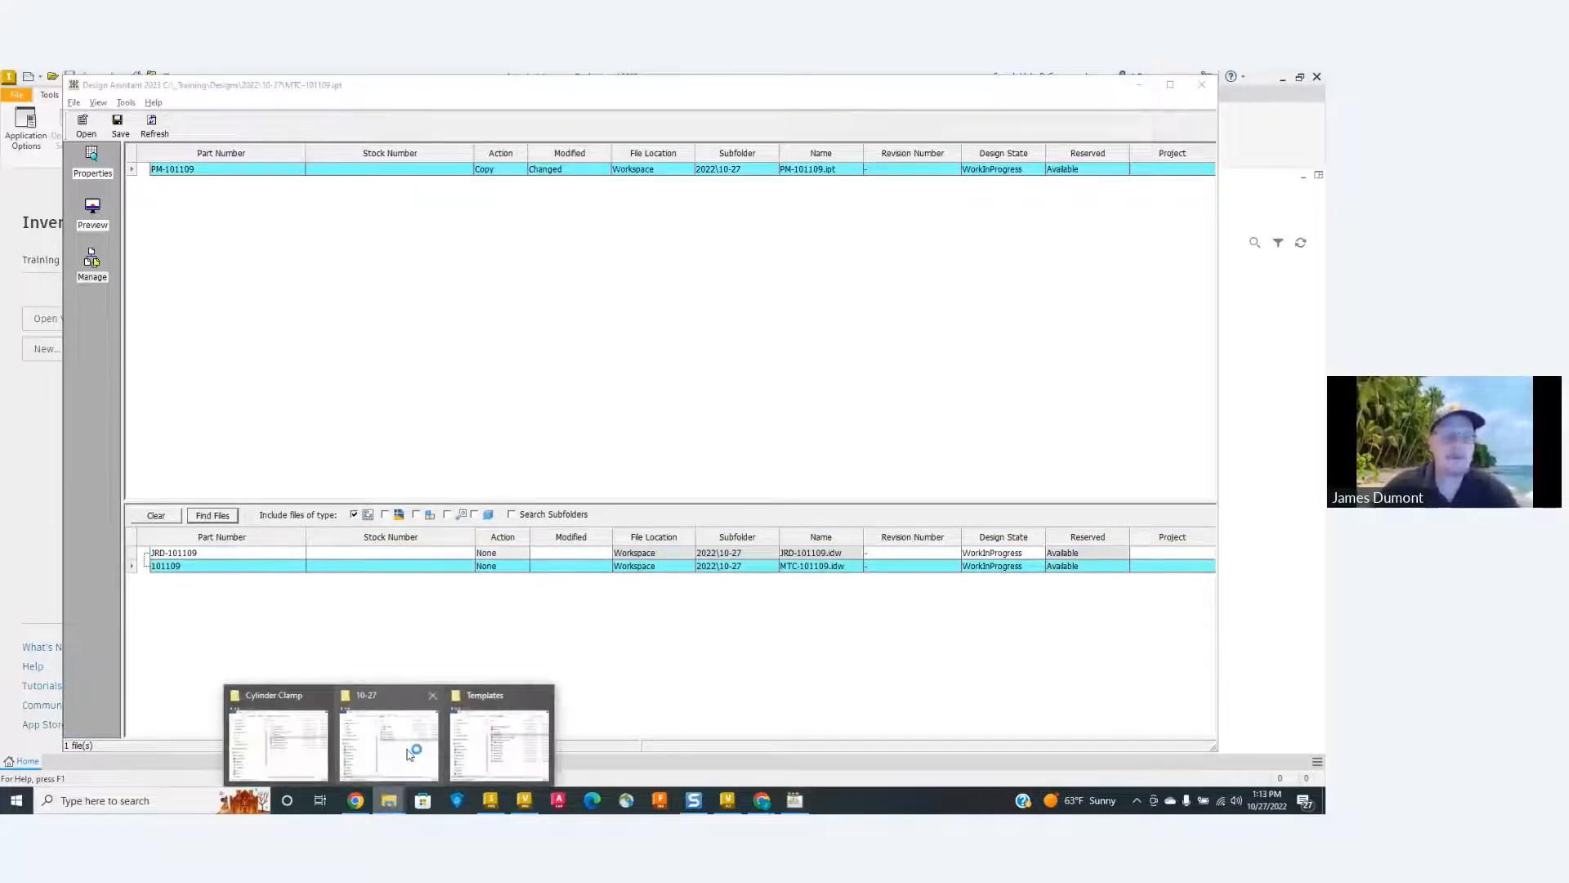
click(408, 752)
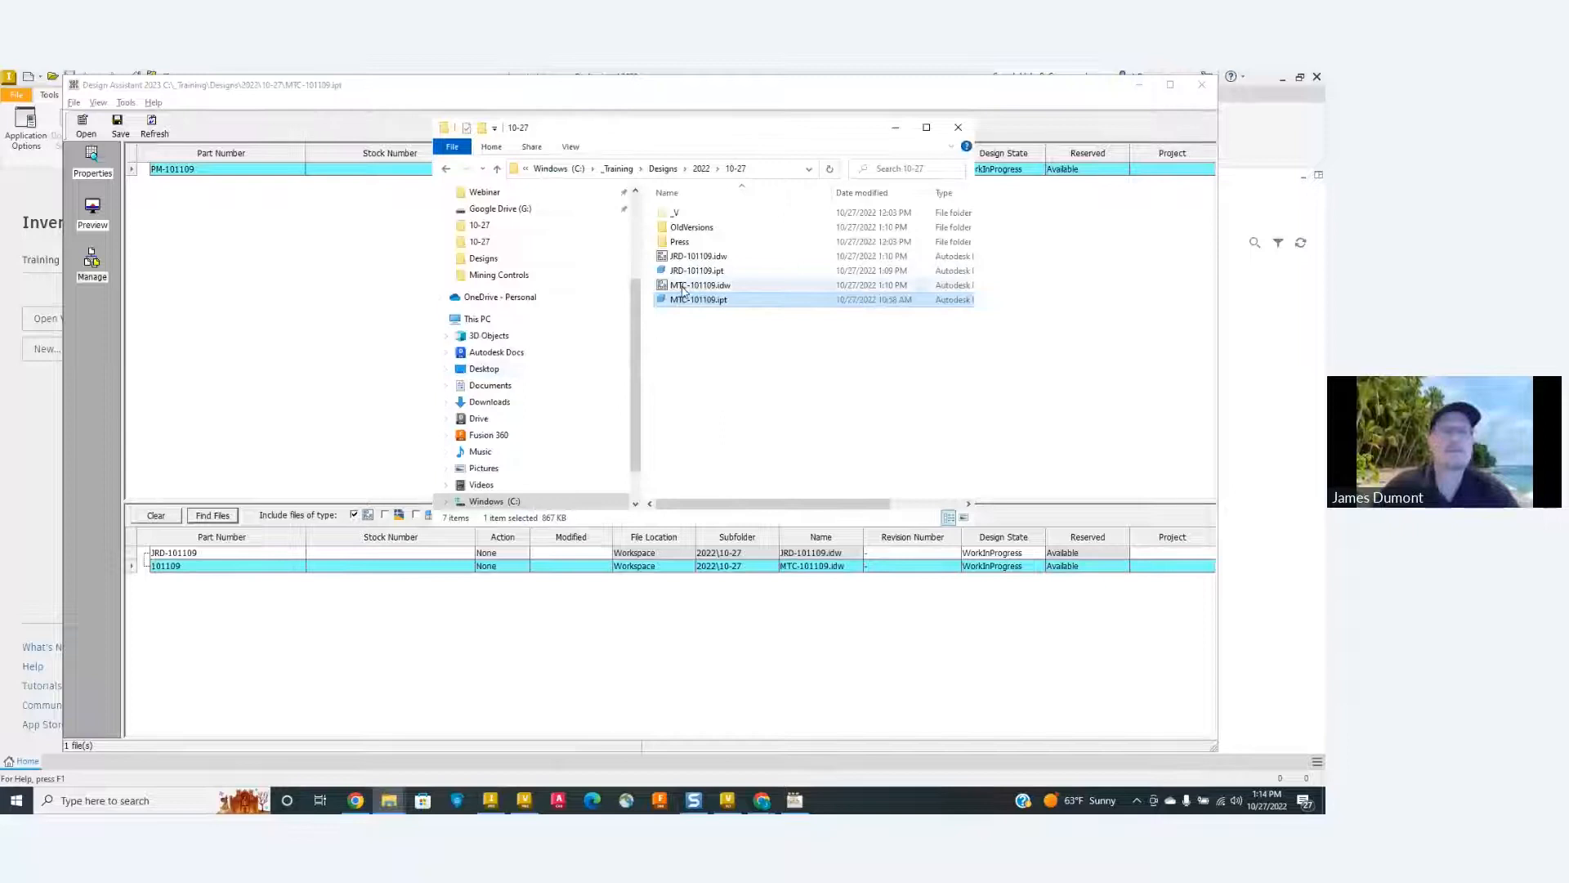
click(264, 500)
click(267, 553)
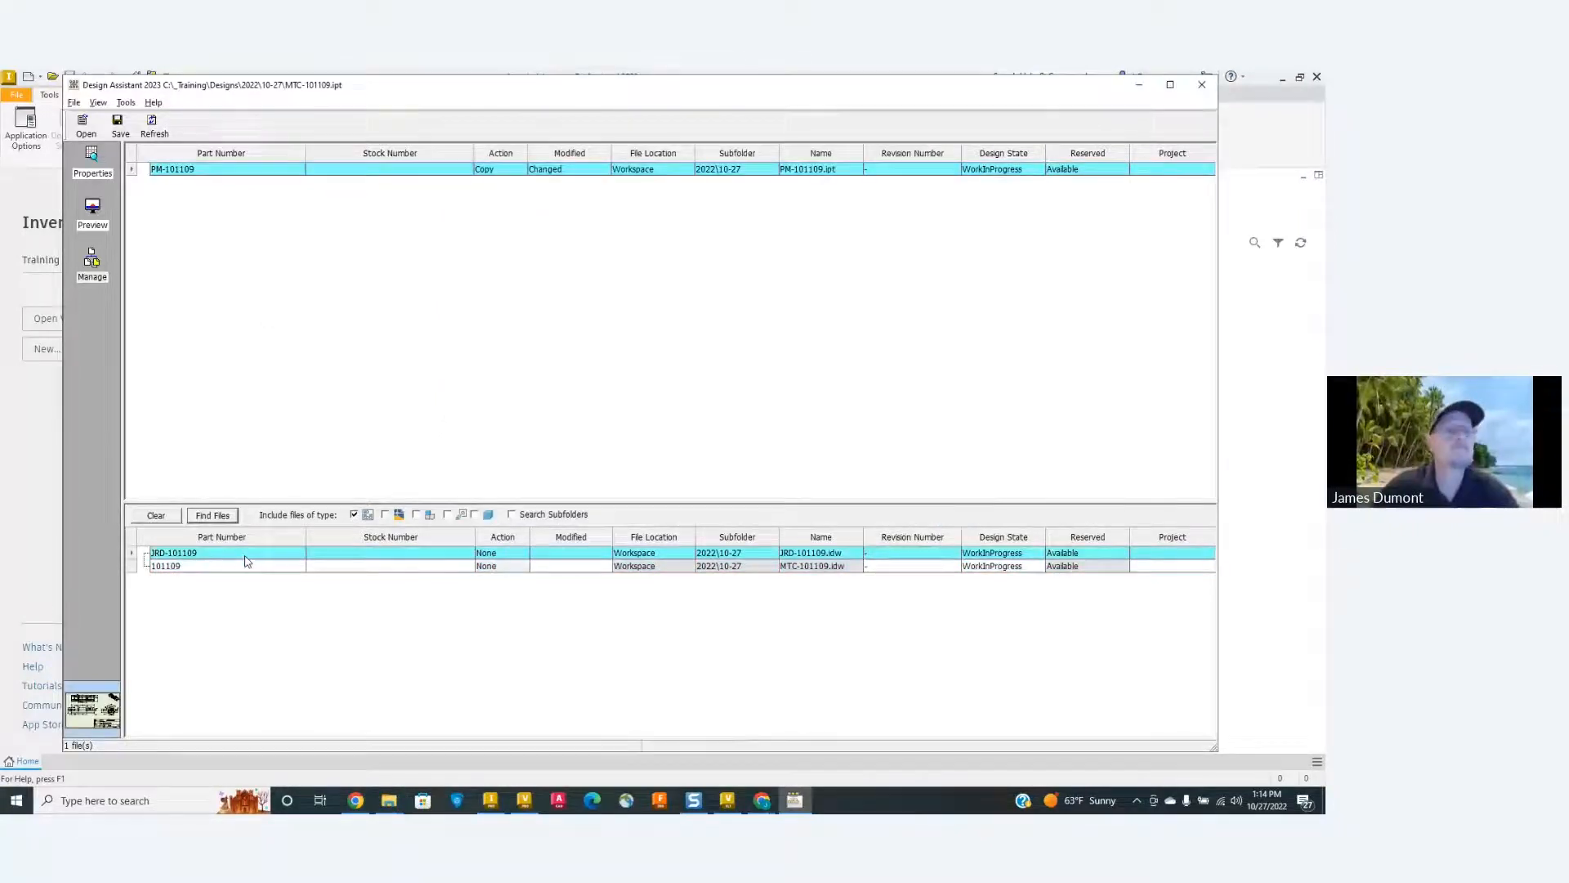
click(1202, 86)
click(689, 452)
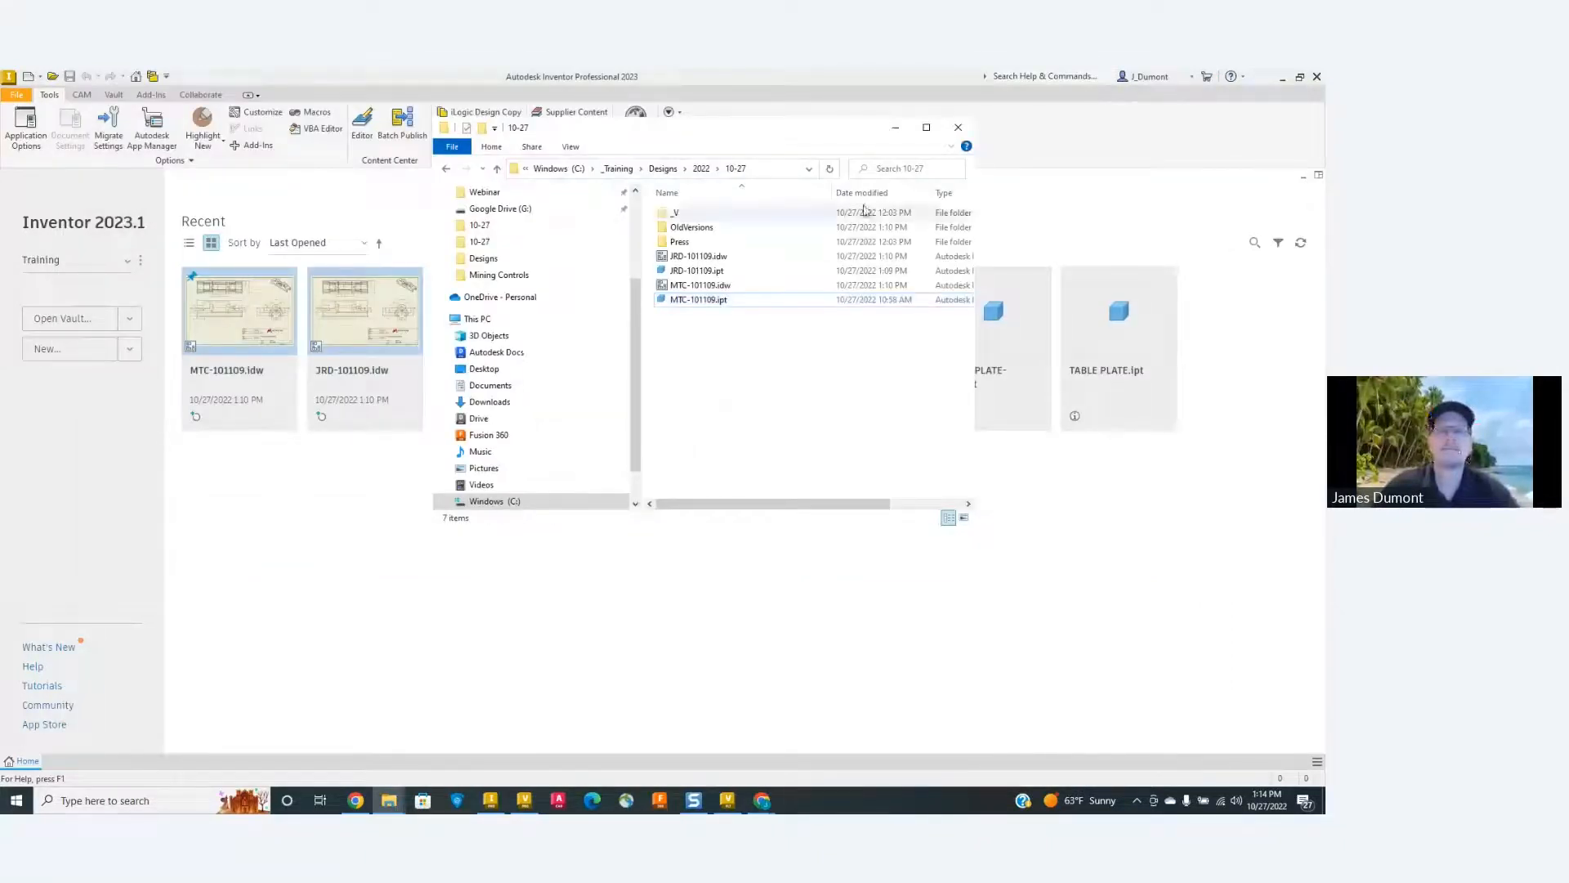
Open MTC-101109.idw from the 10-27 folder, check which part it references, and close the drawing.
click(685, 299)
click(689, 288)
right_click(689, 288)
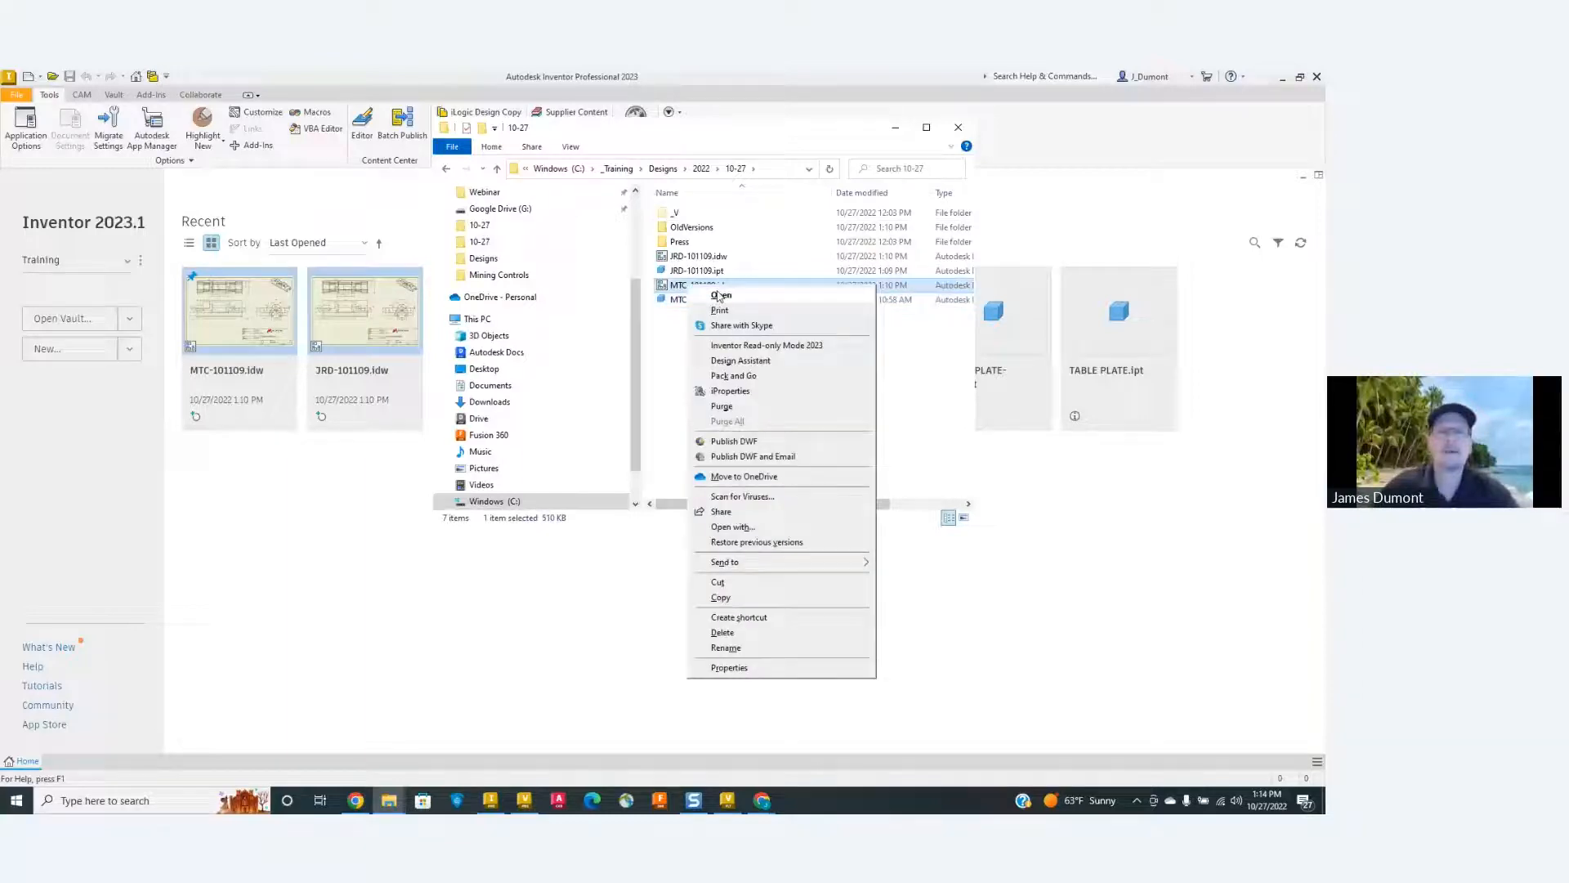
click(719, 297)
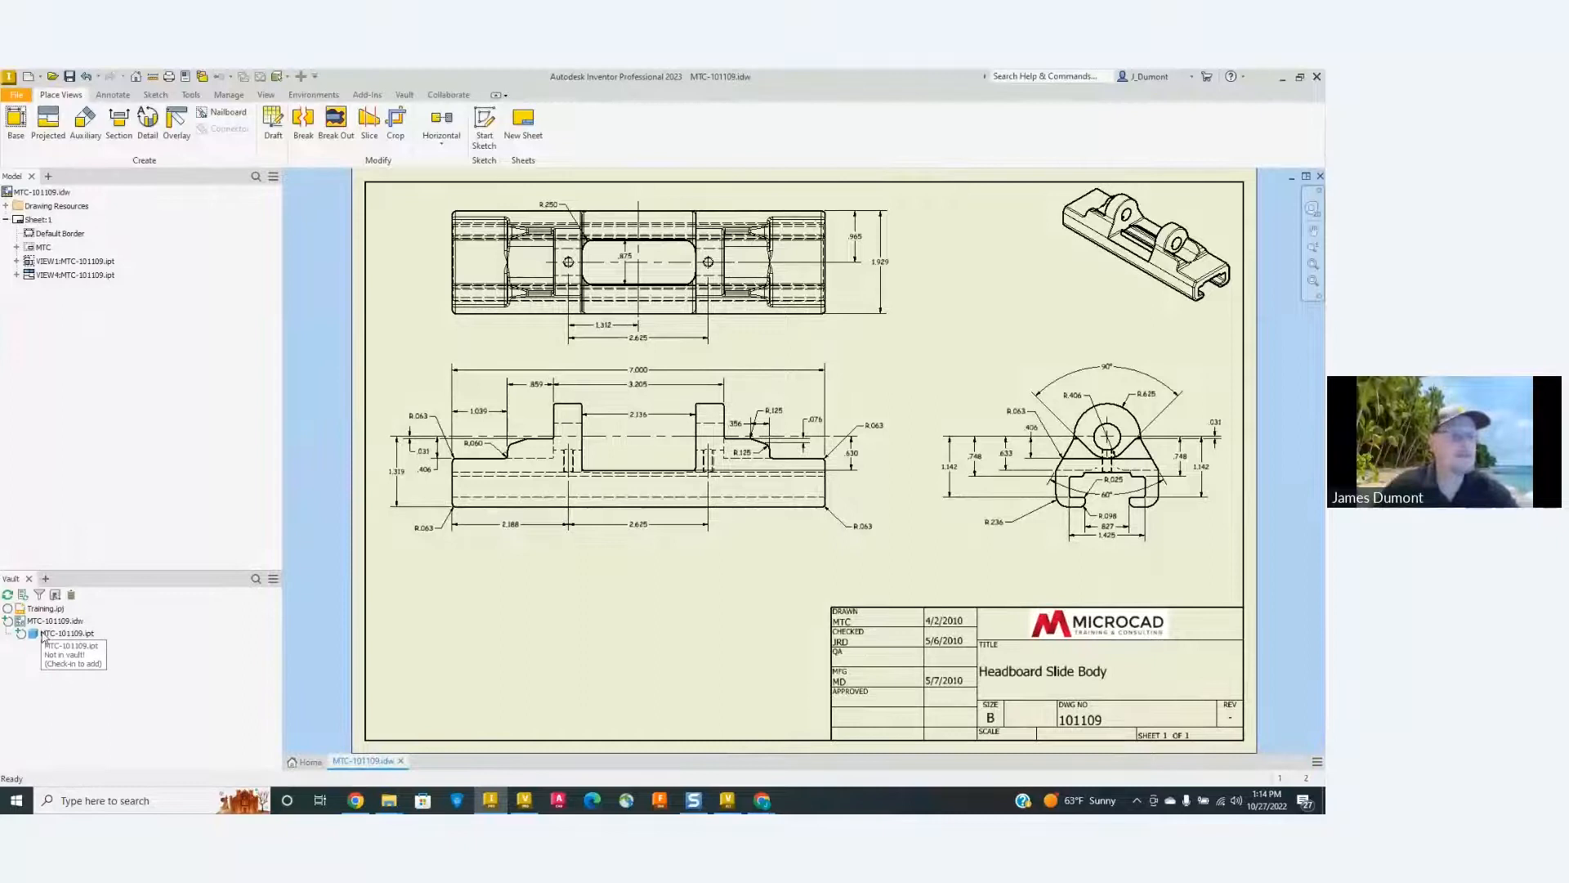
click(1320, 175)
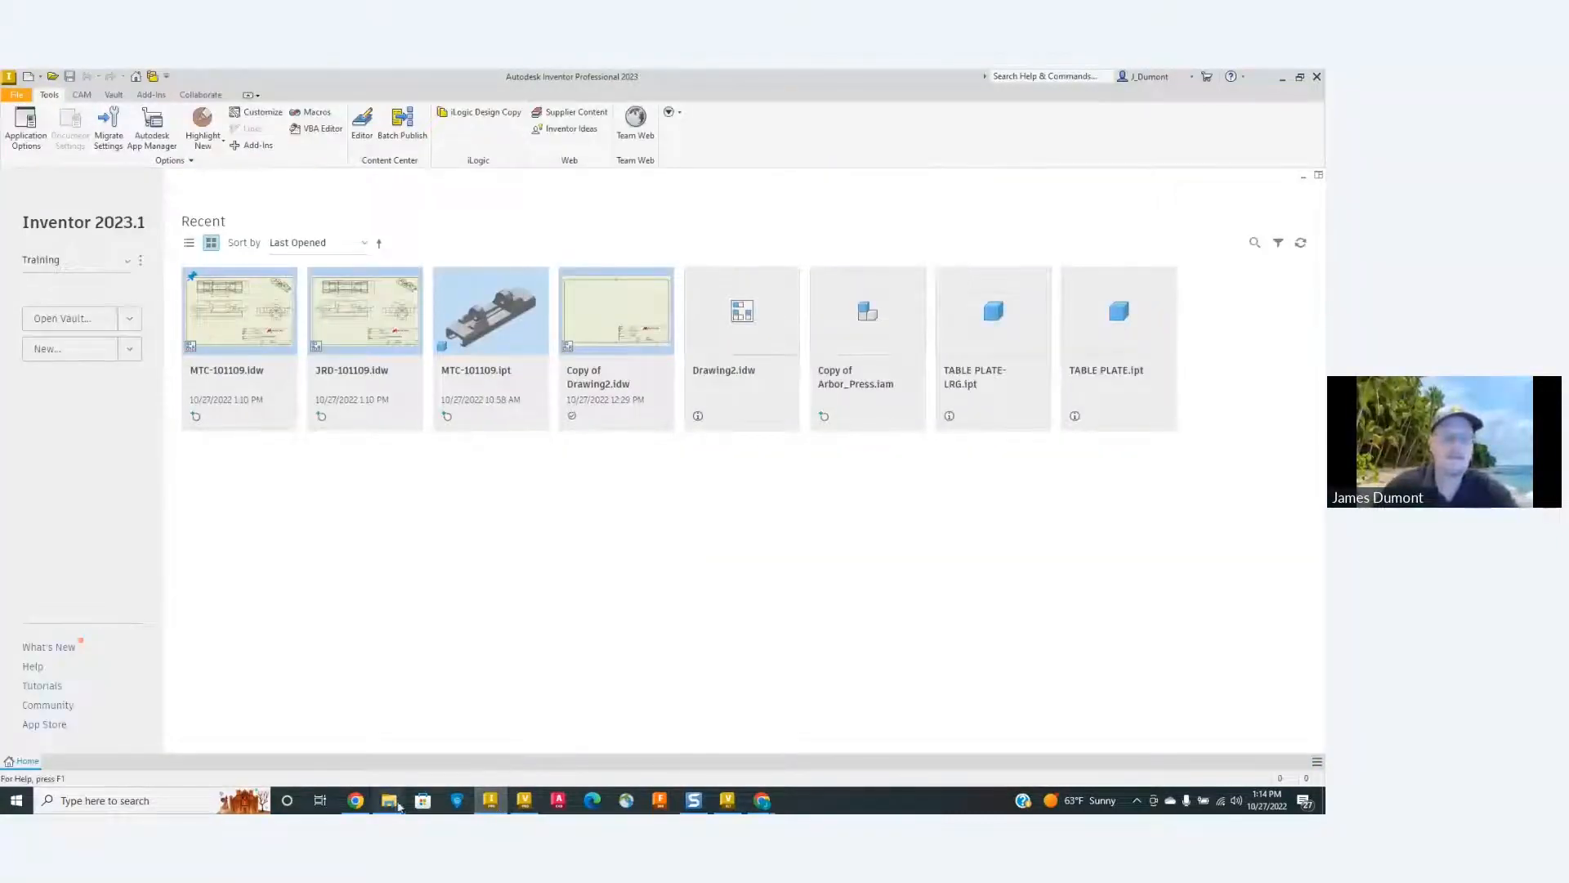
Open JRD-101109.idw from the 10-27 folder and check which part it references.
click(388, 739)
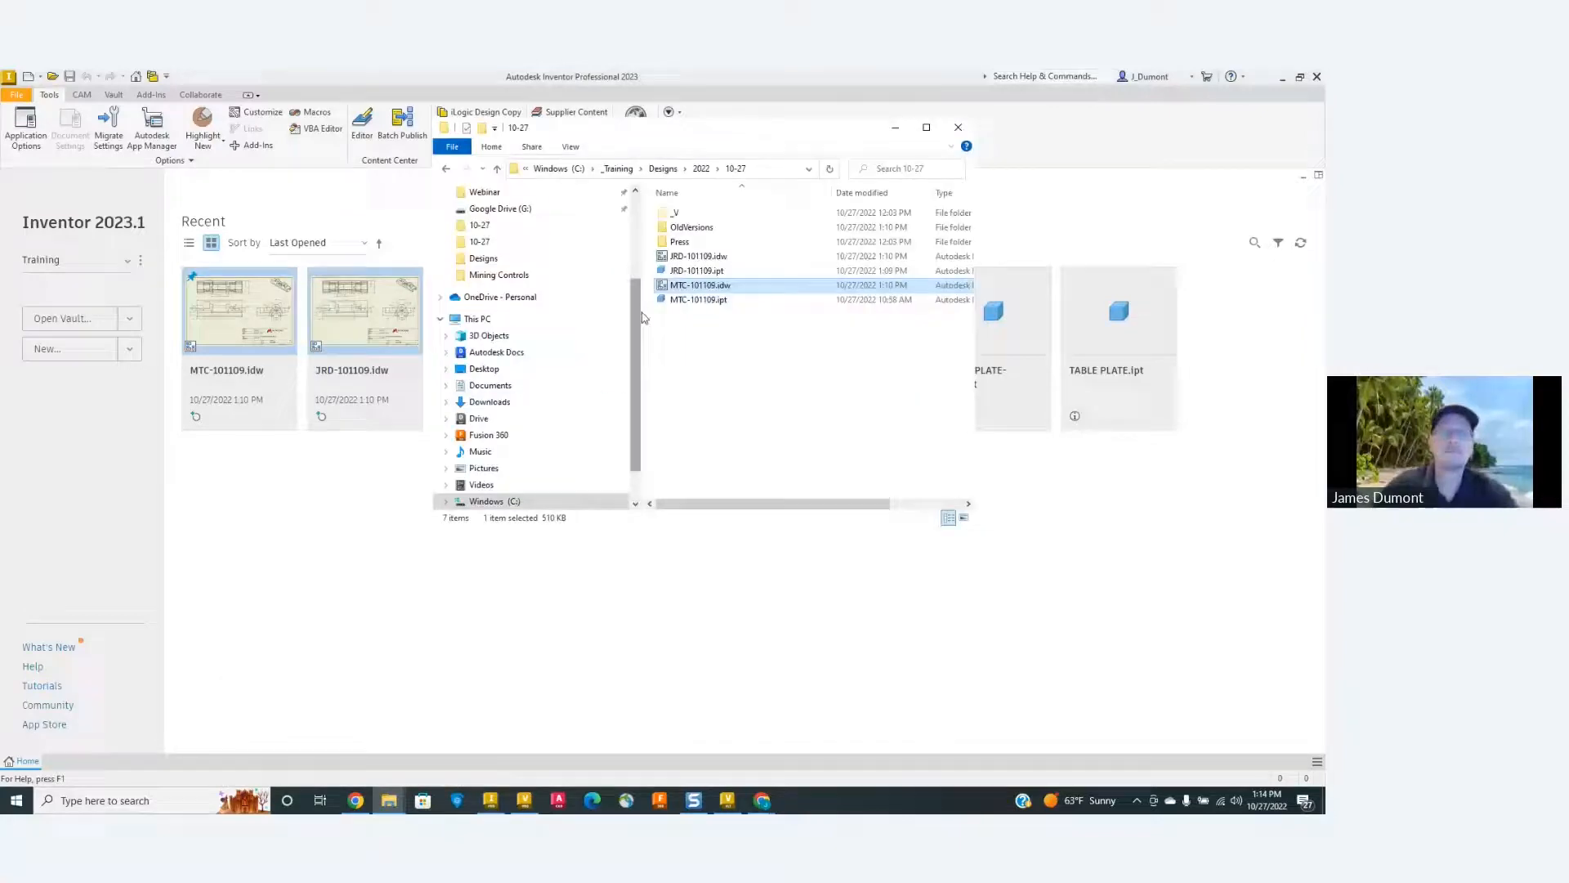
click(684, 260)
right_click(683, 260)
click(706, 263)
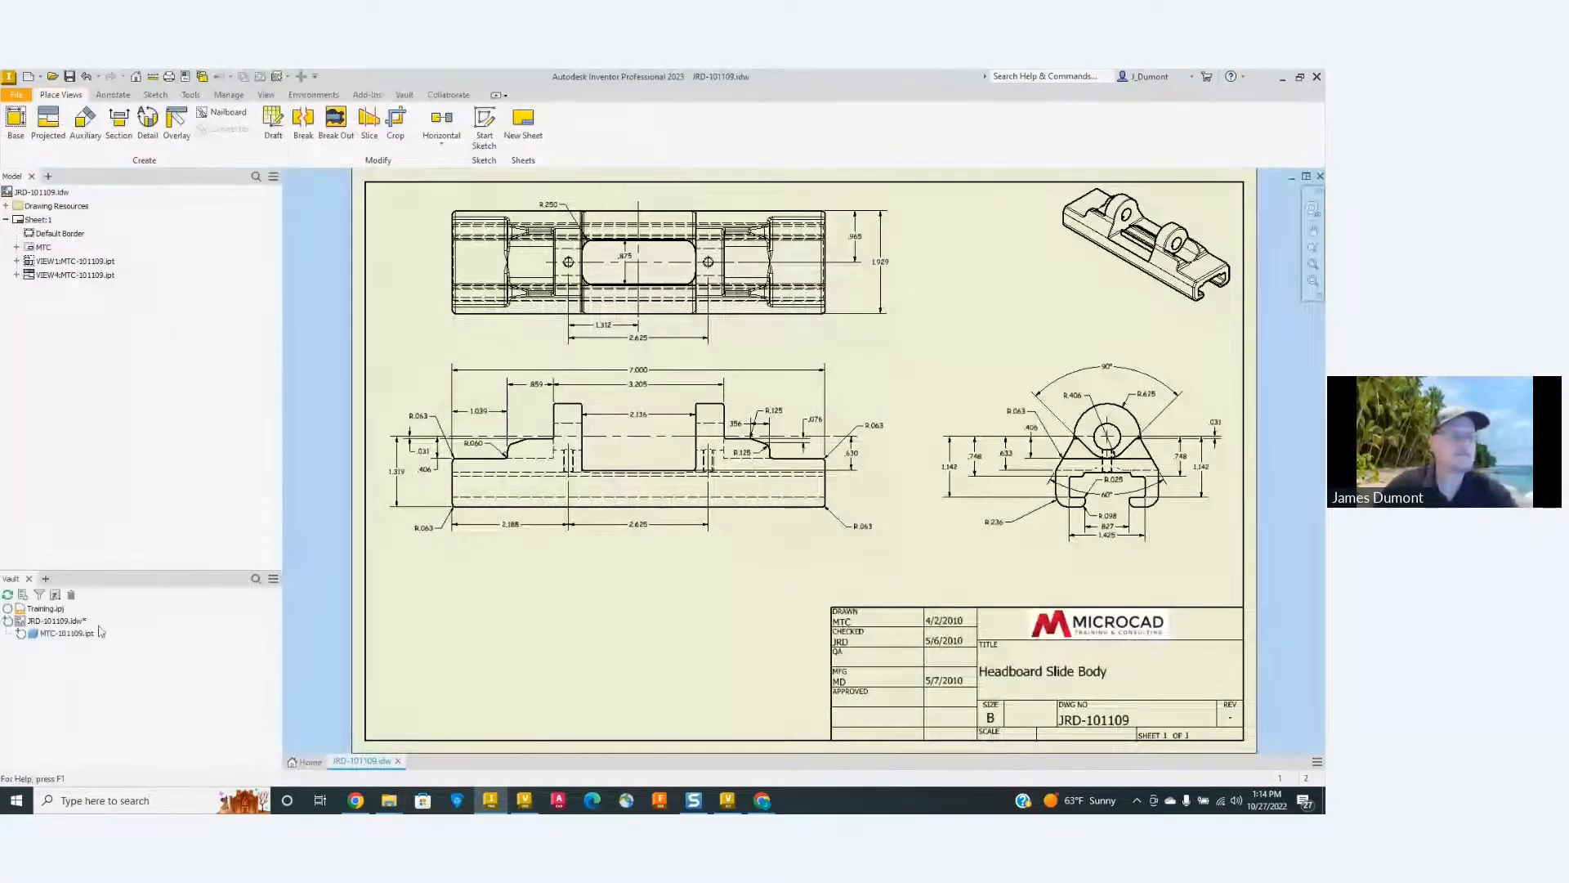
click(50, 633)
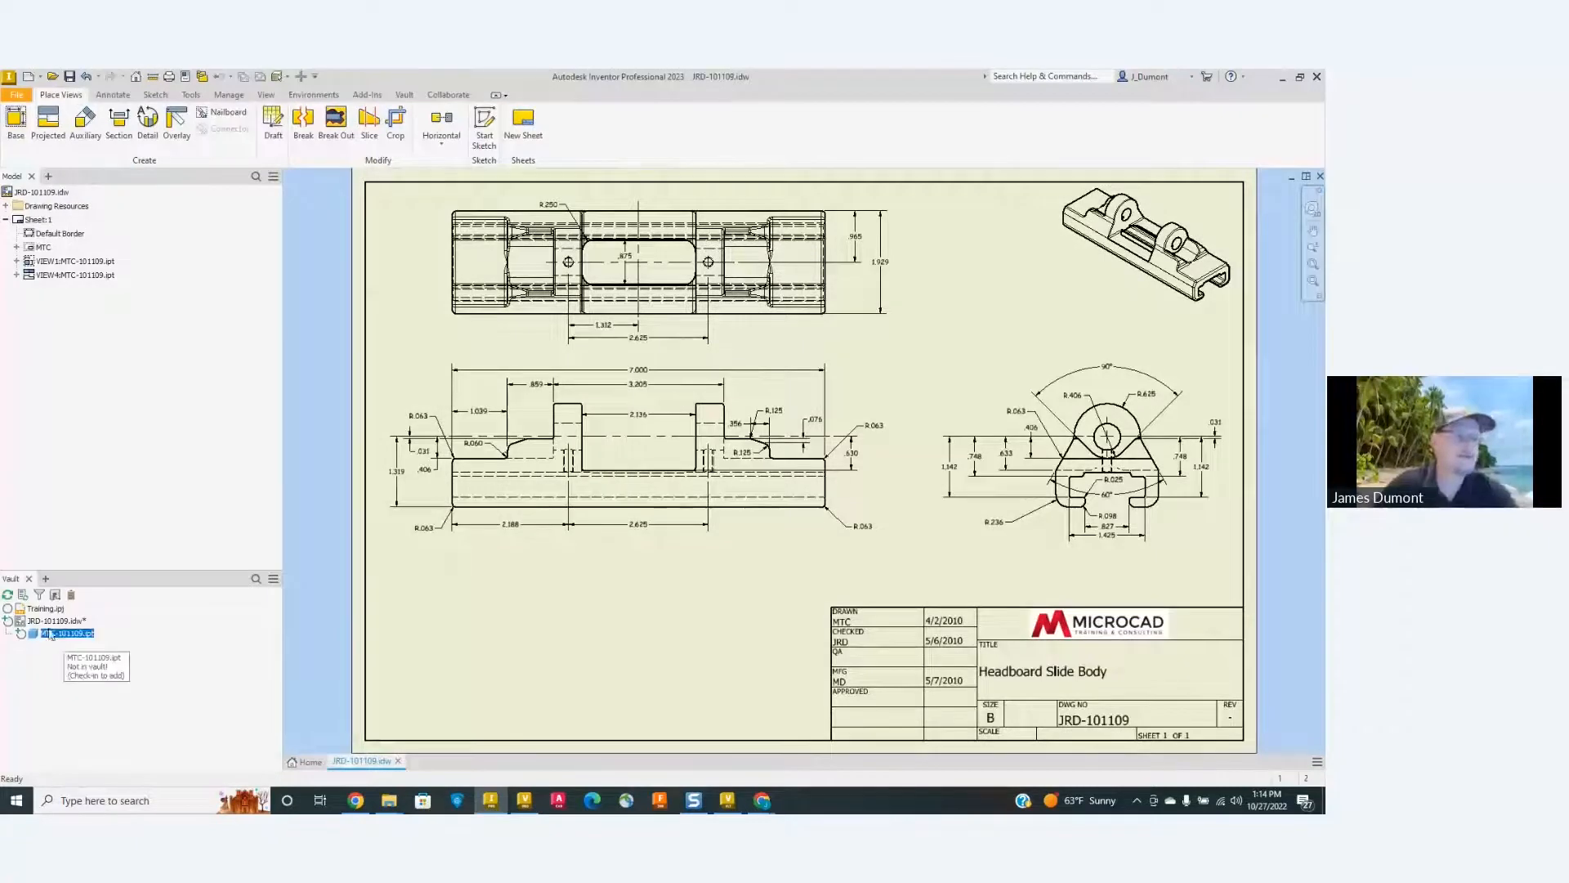
Replace the drawing's model reference MTC-101109.ipt with JRD-101109.ipt, and save and close the drawing.
click(228, 95)
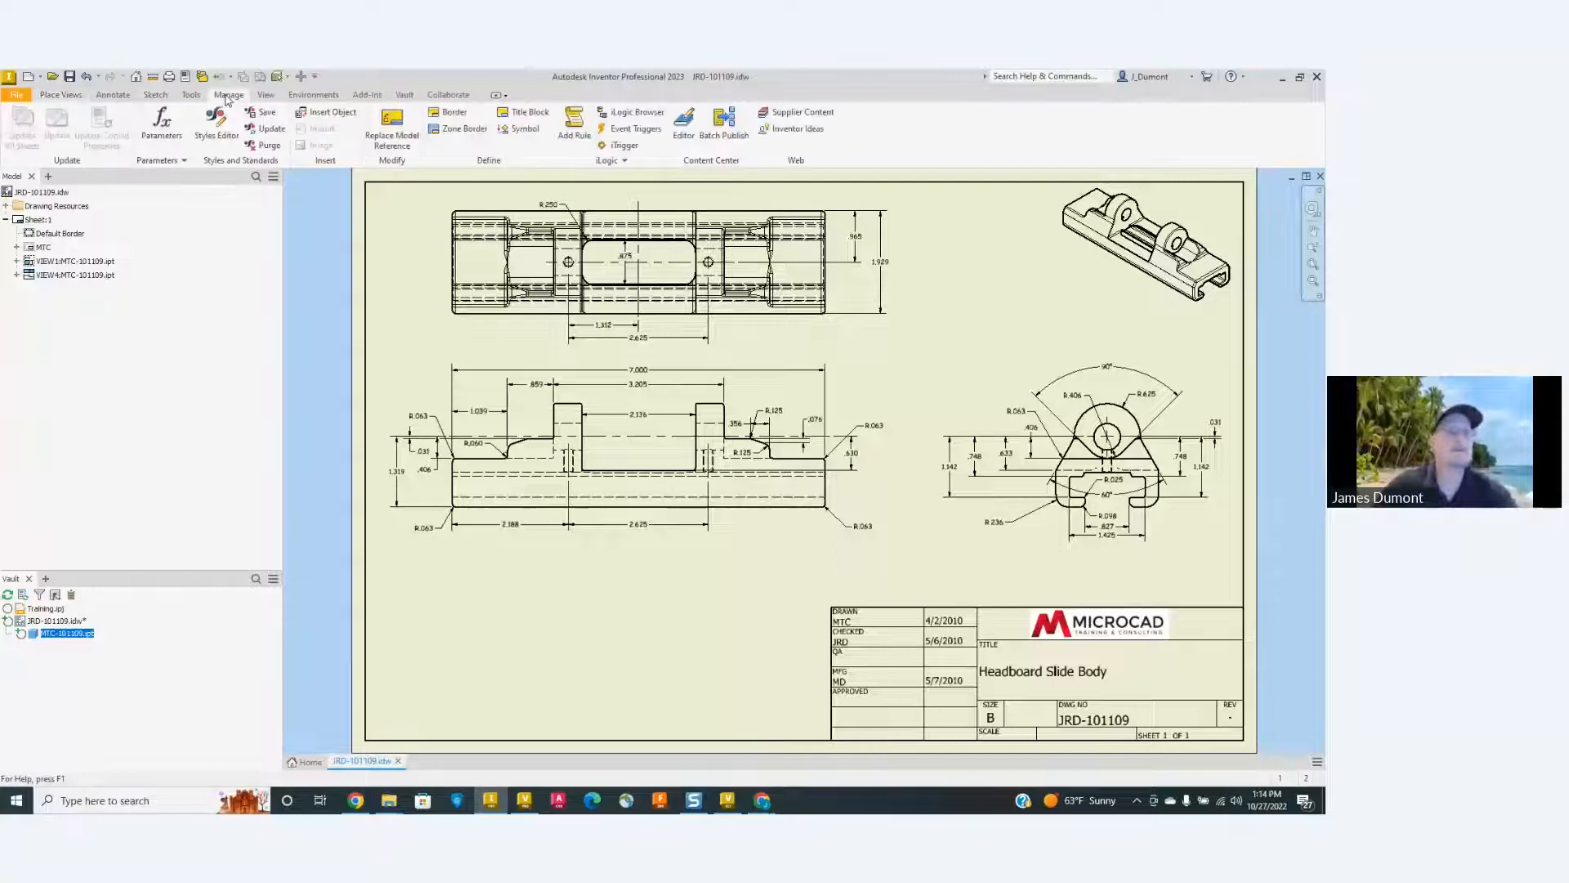
click(380, 130)
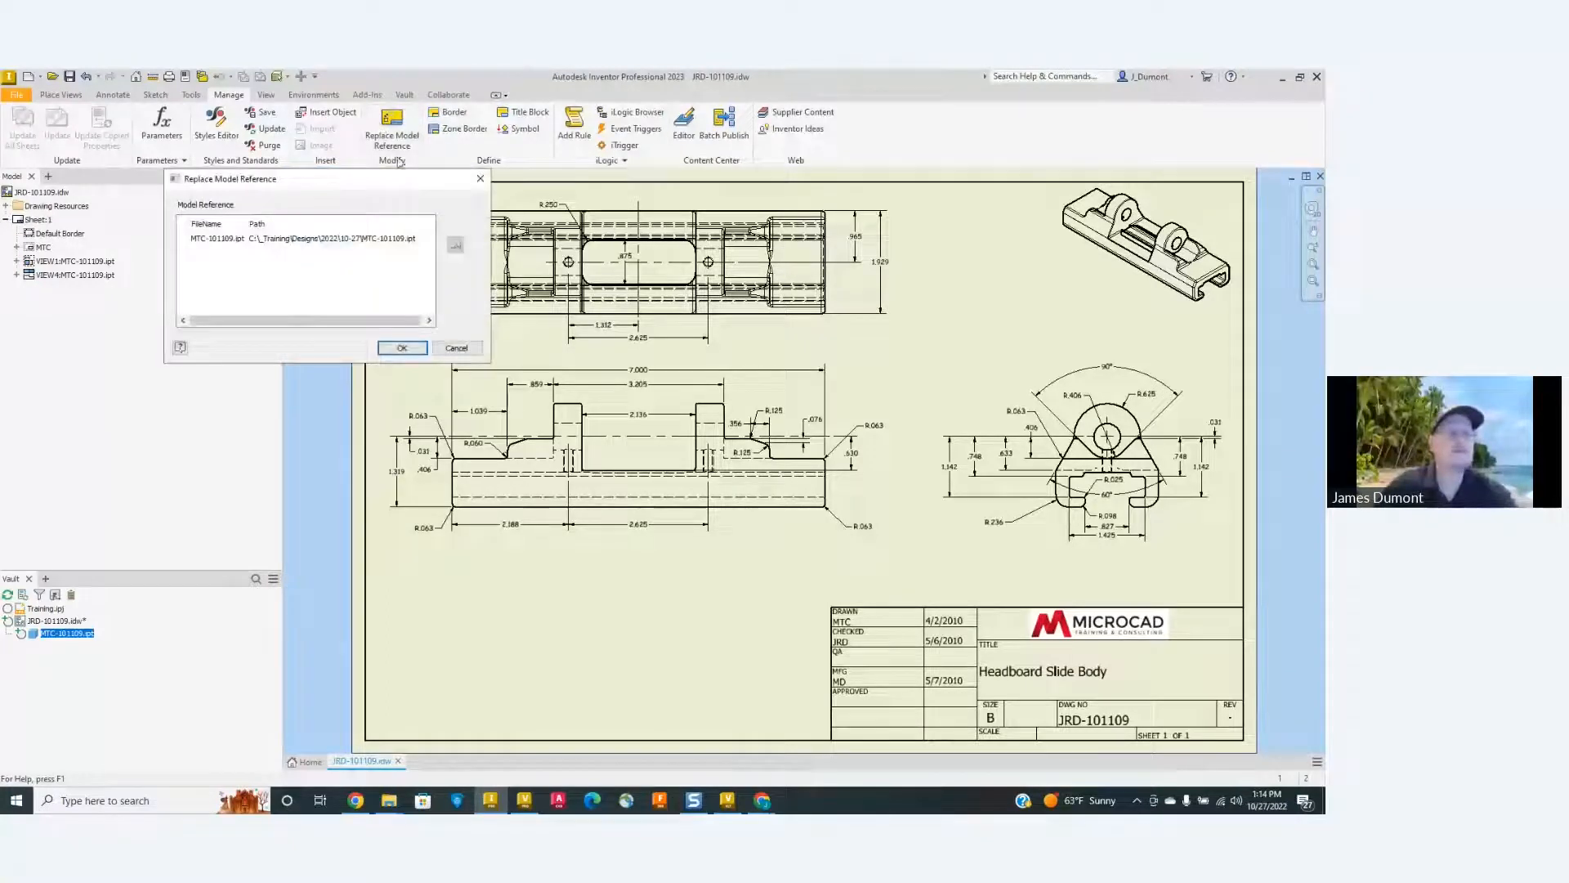
click(216, 240)
click(456, 244)
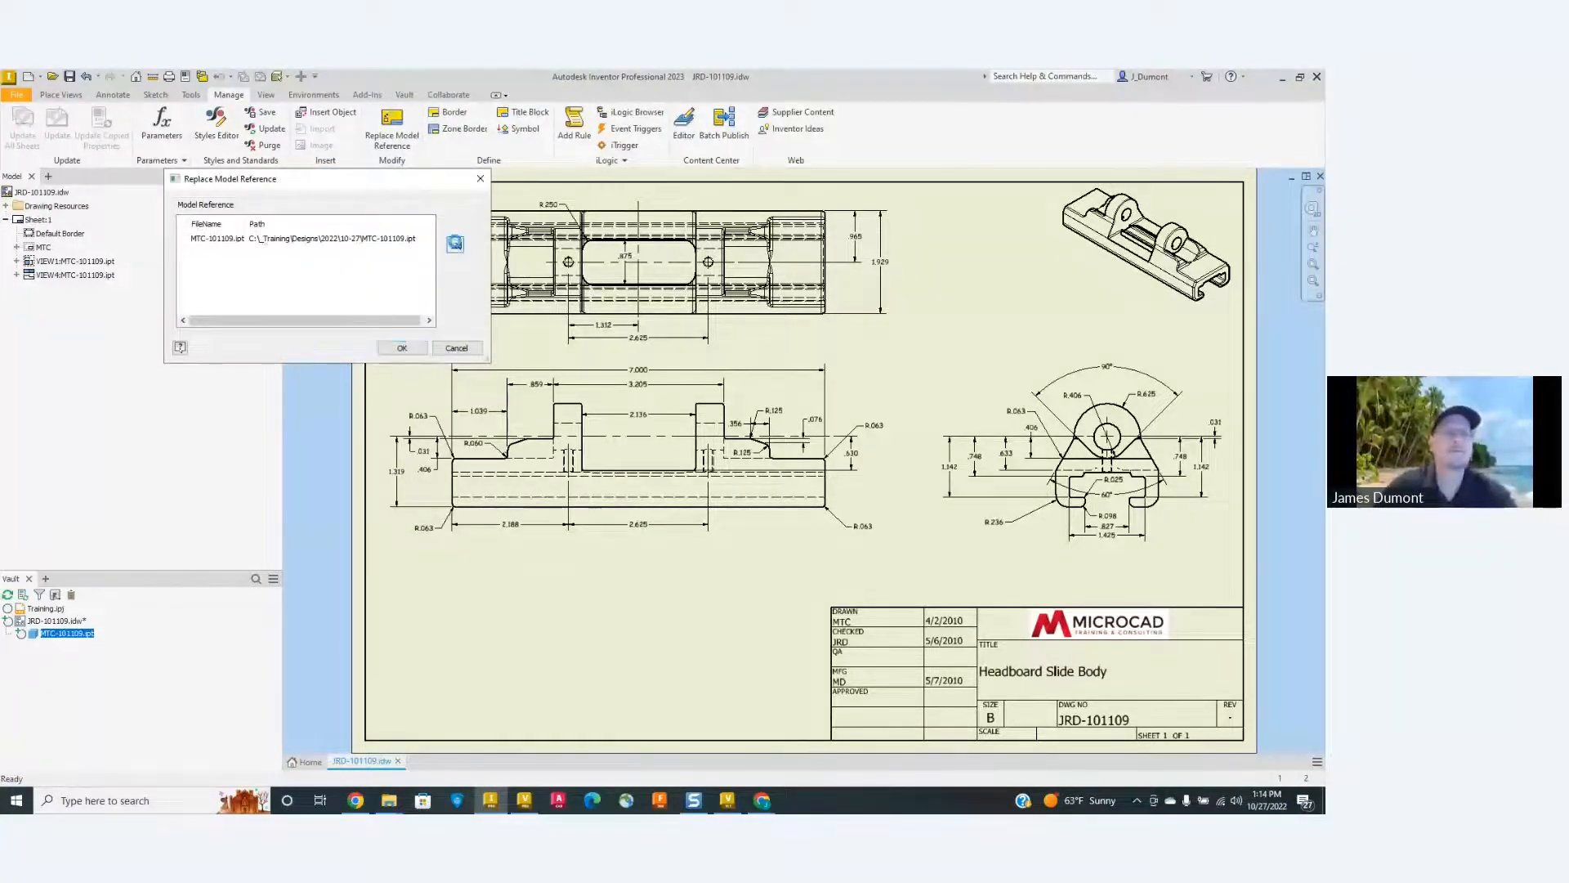
click(285, 237)
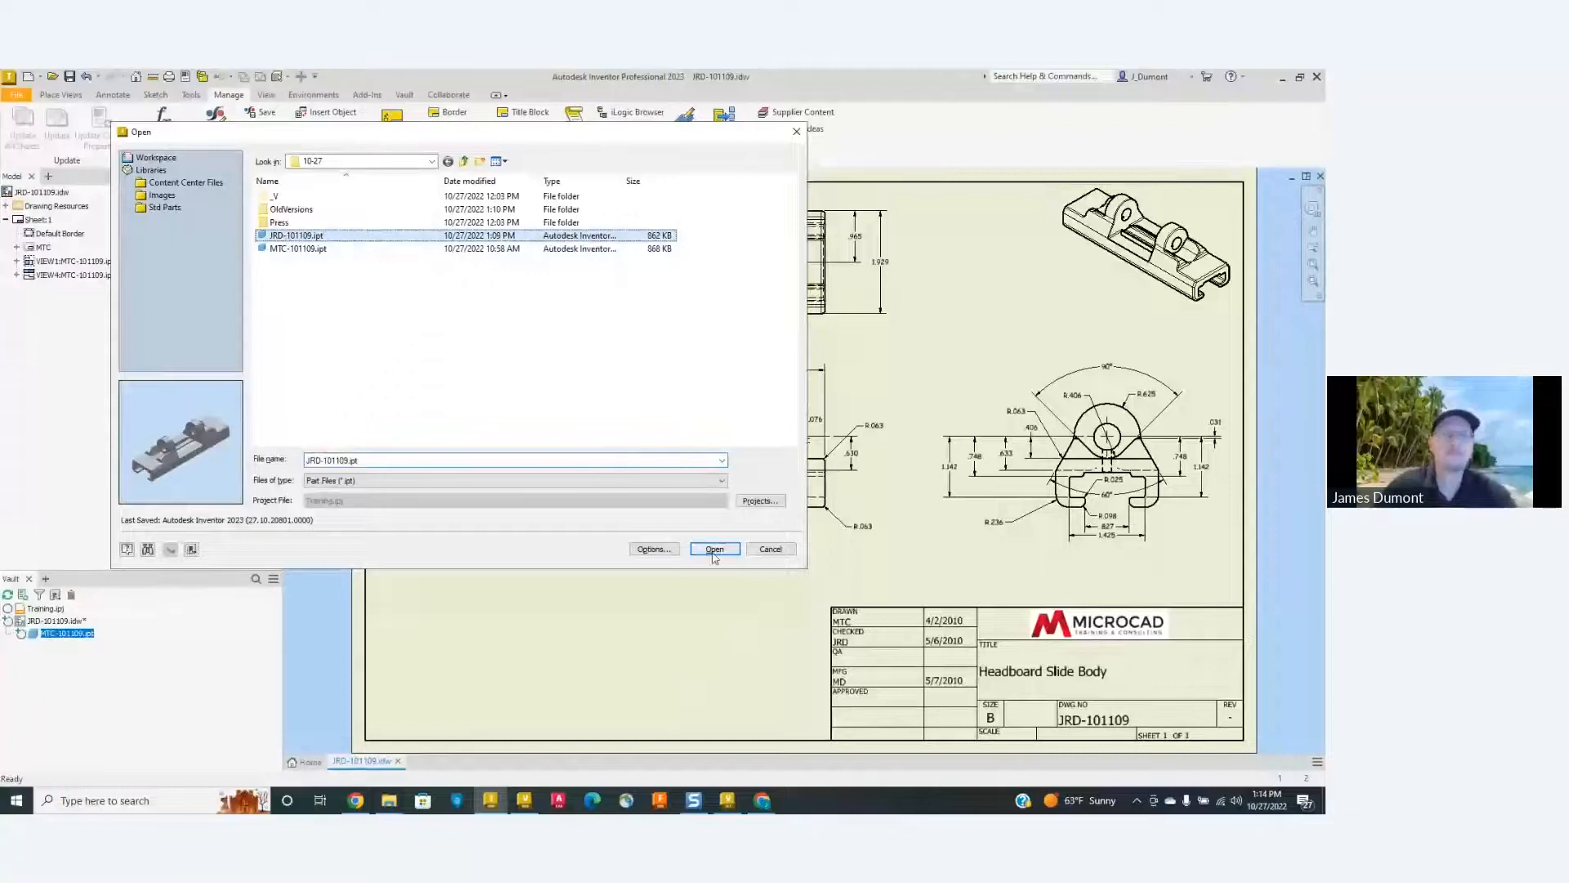
click(714, 549)
click(590, 457)
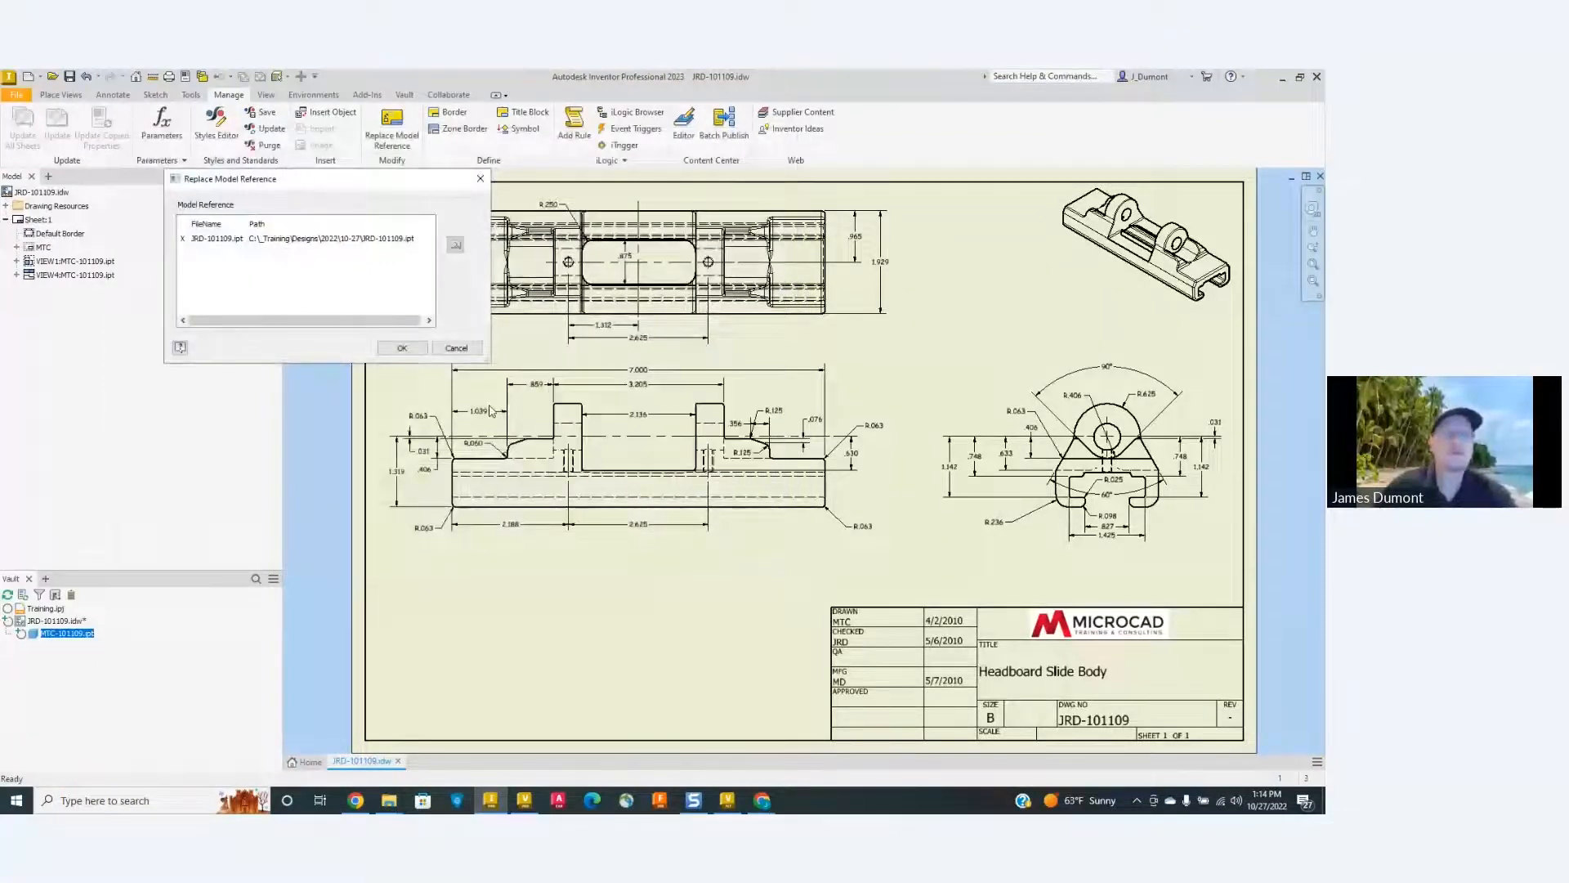
click(402, 348)
click(70, 78)
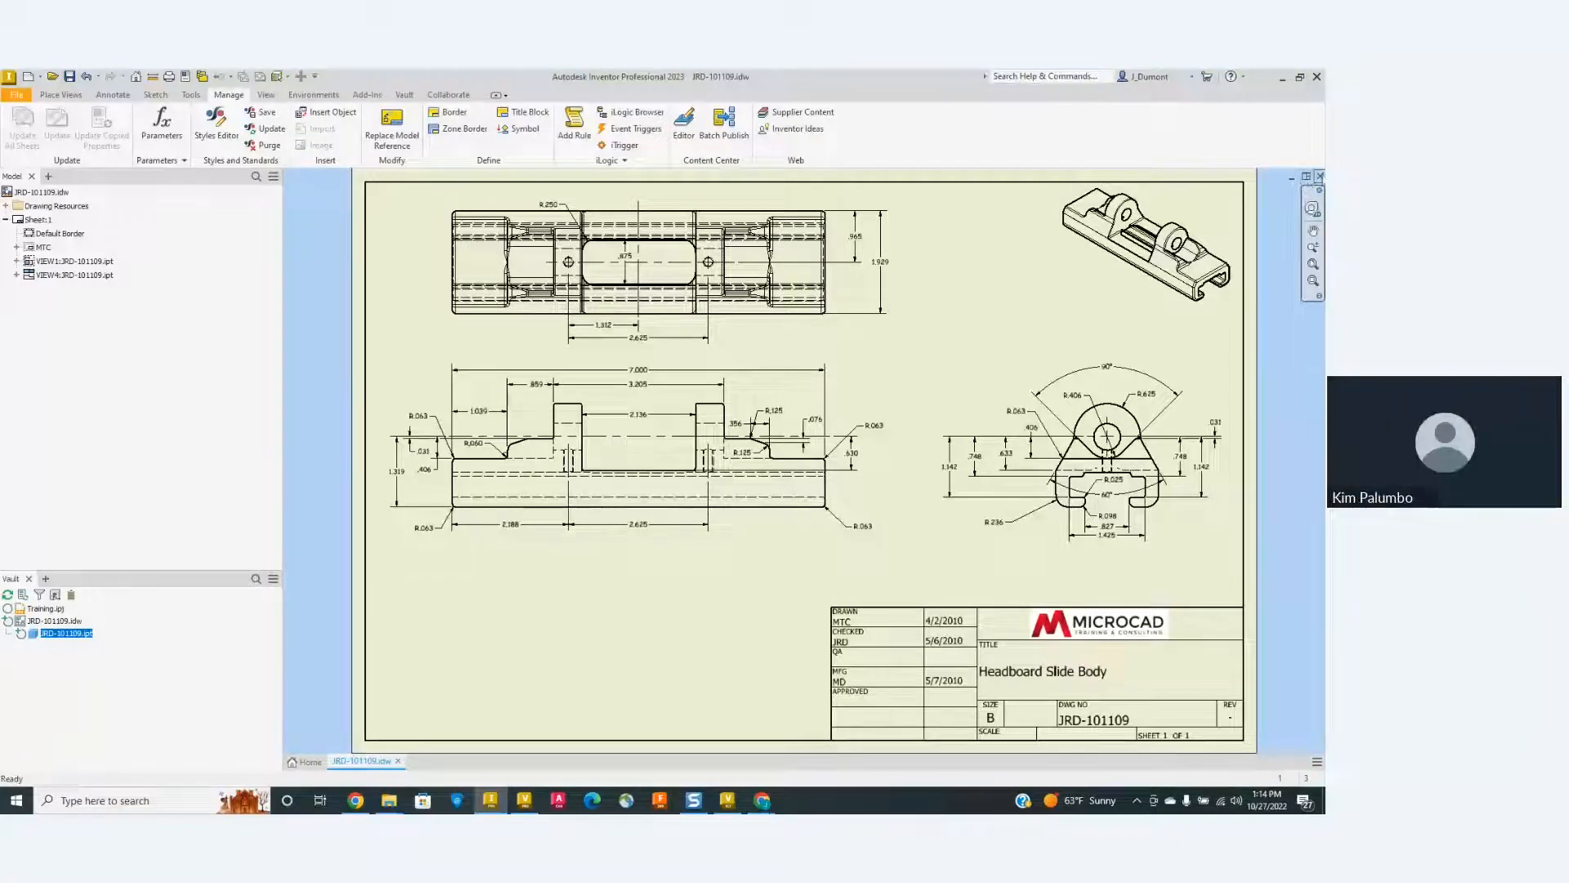
click(1319, 176)
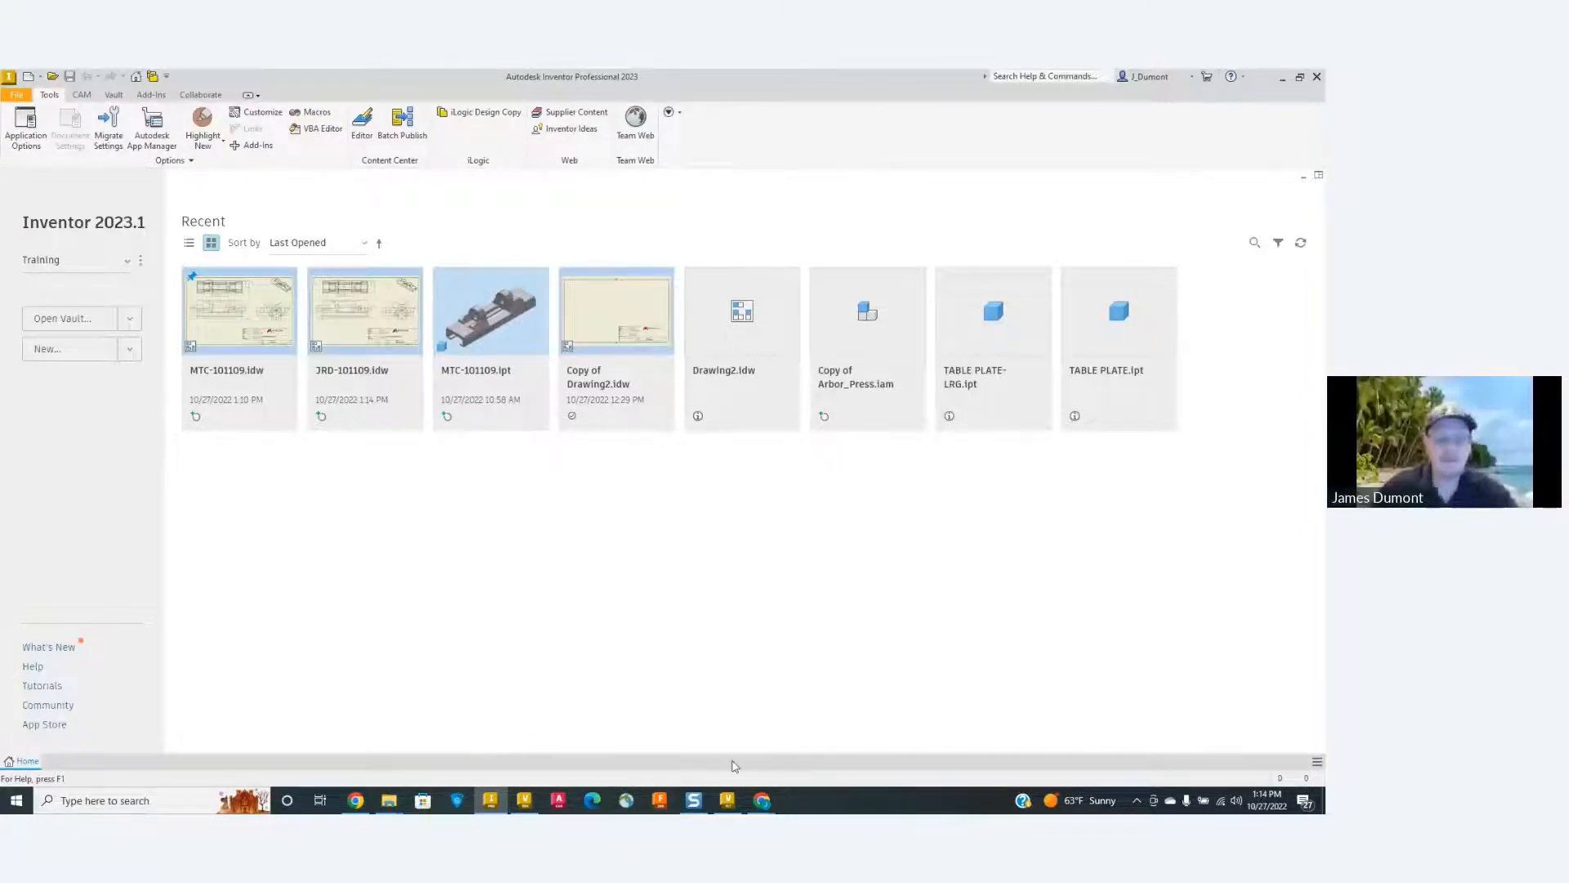
Open MTC-101109.ipt from the 10-27 folder in Design Assistant and set the part's action to Copy.
click(525, 800)
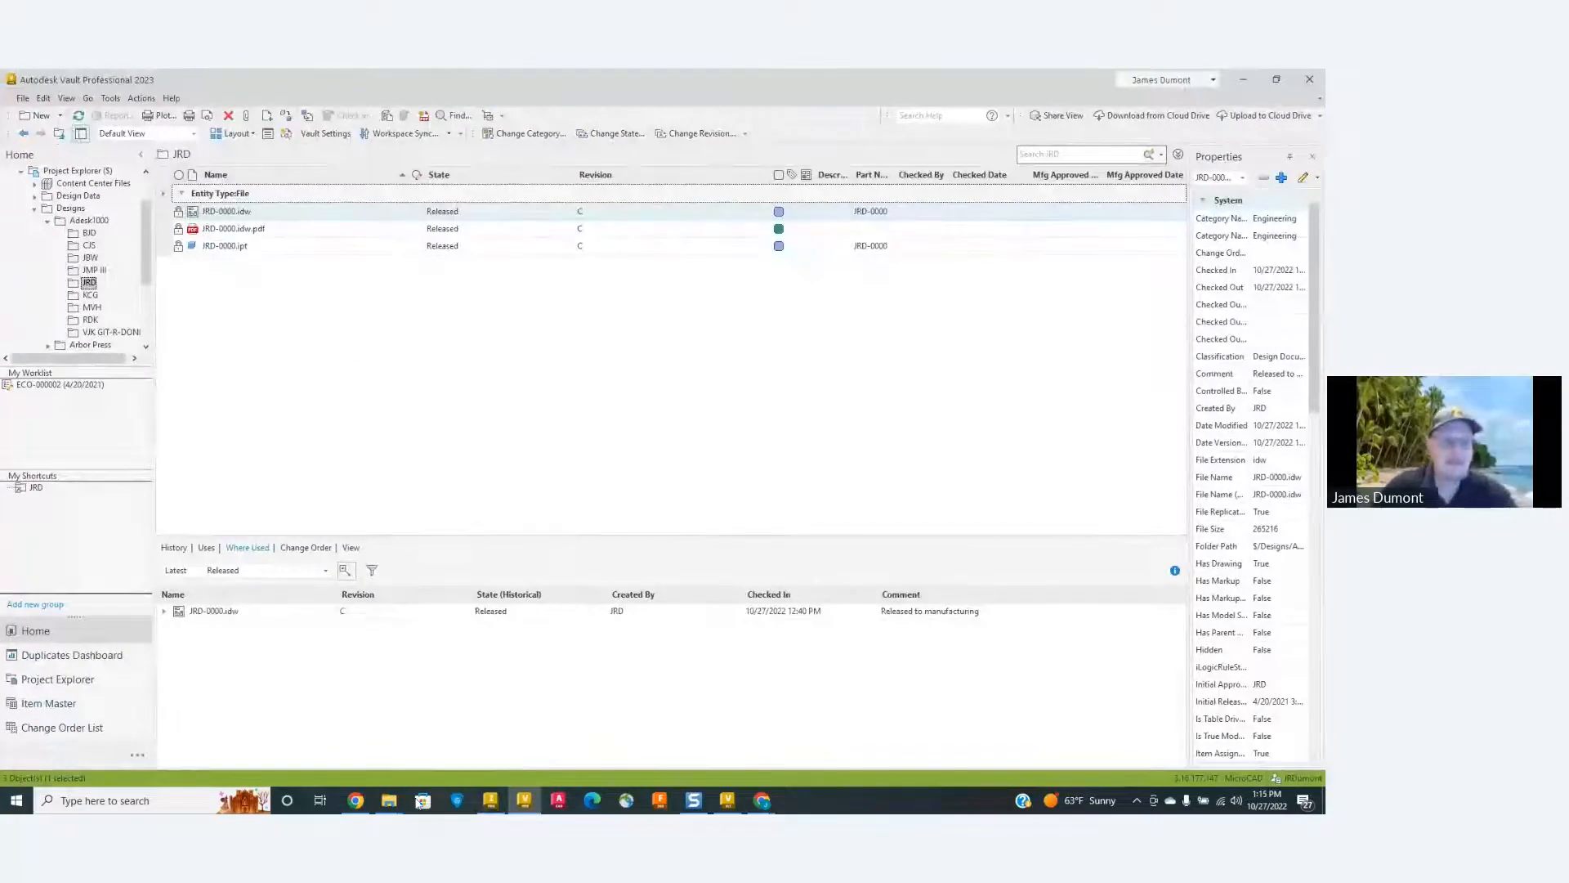
mouse_move(389, 805)
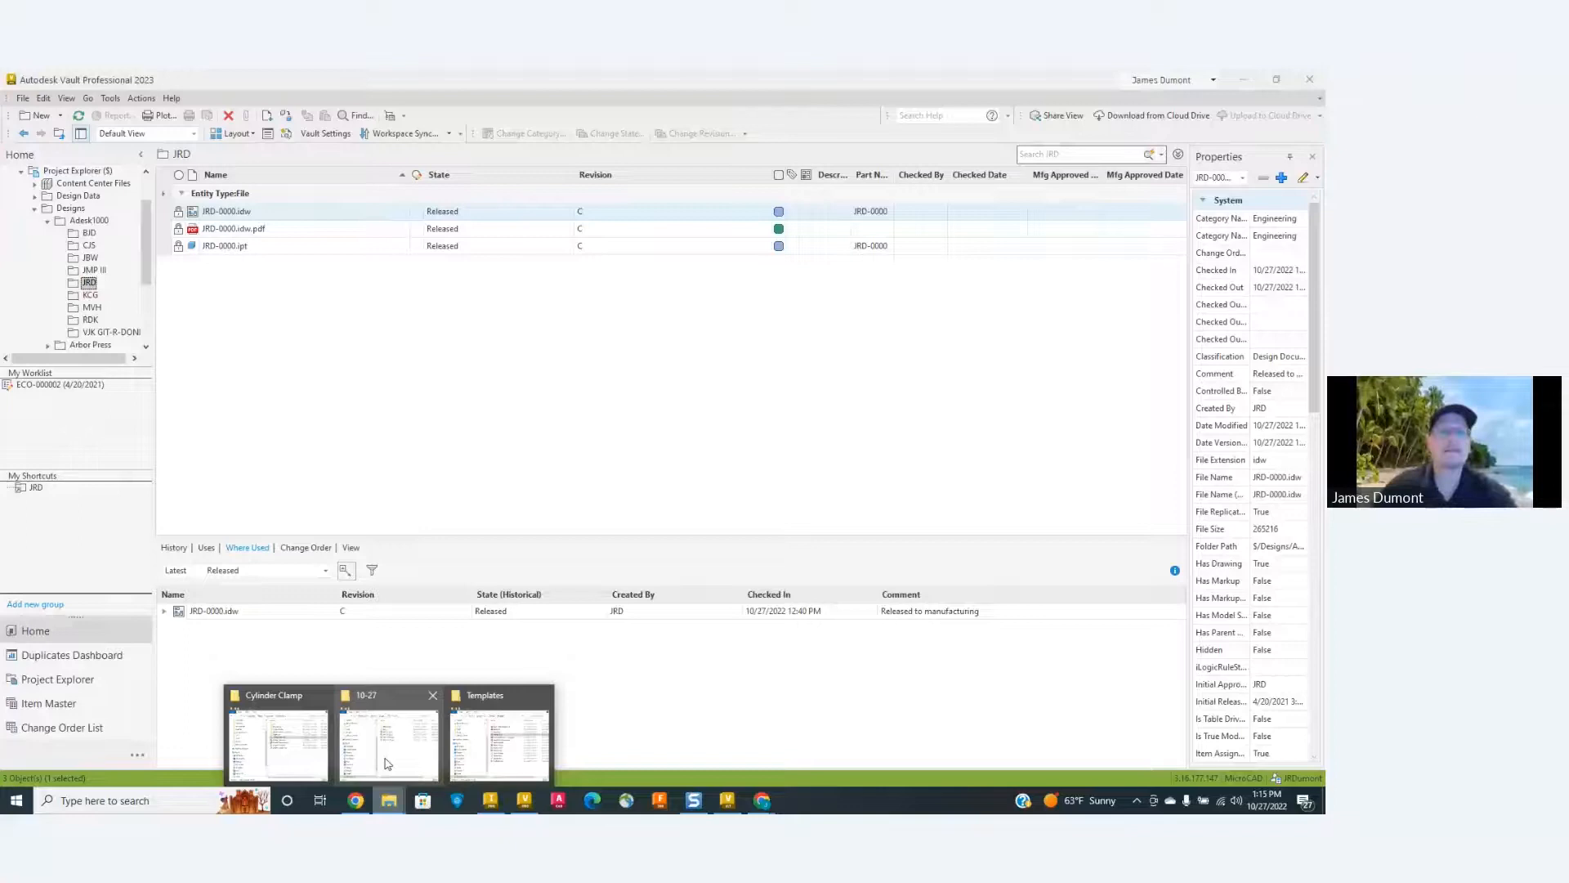
click(388, 763)
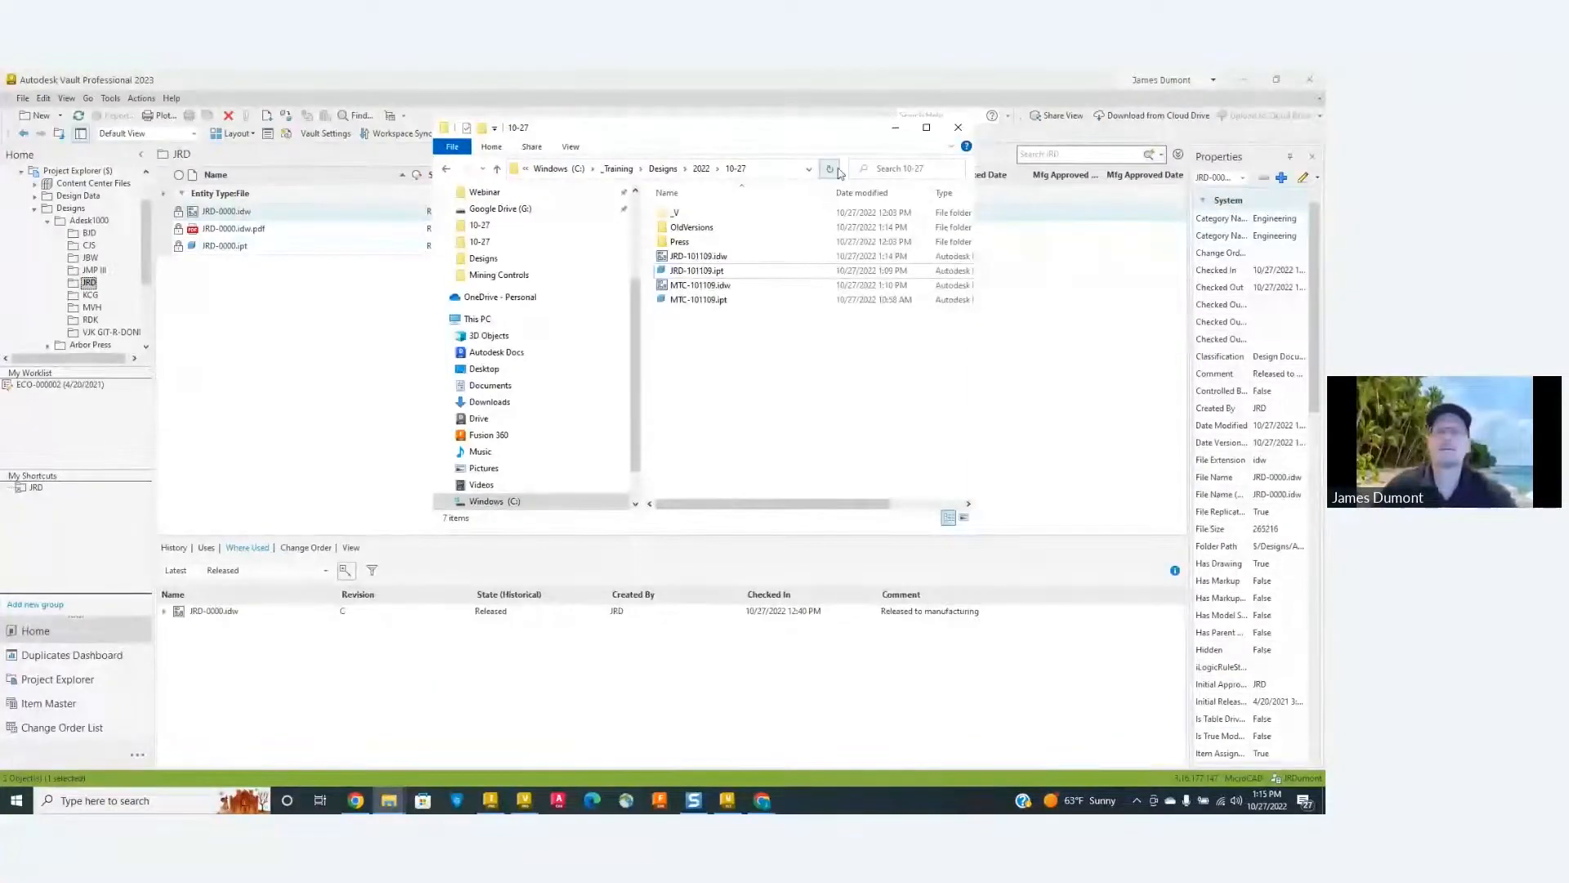
click(693, 301)
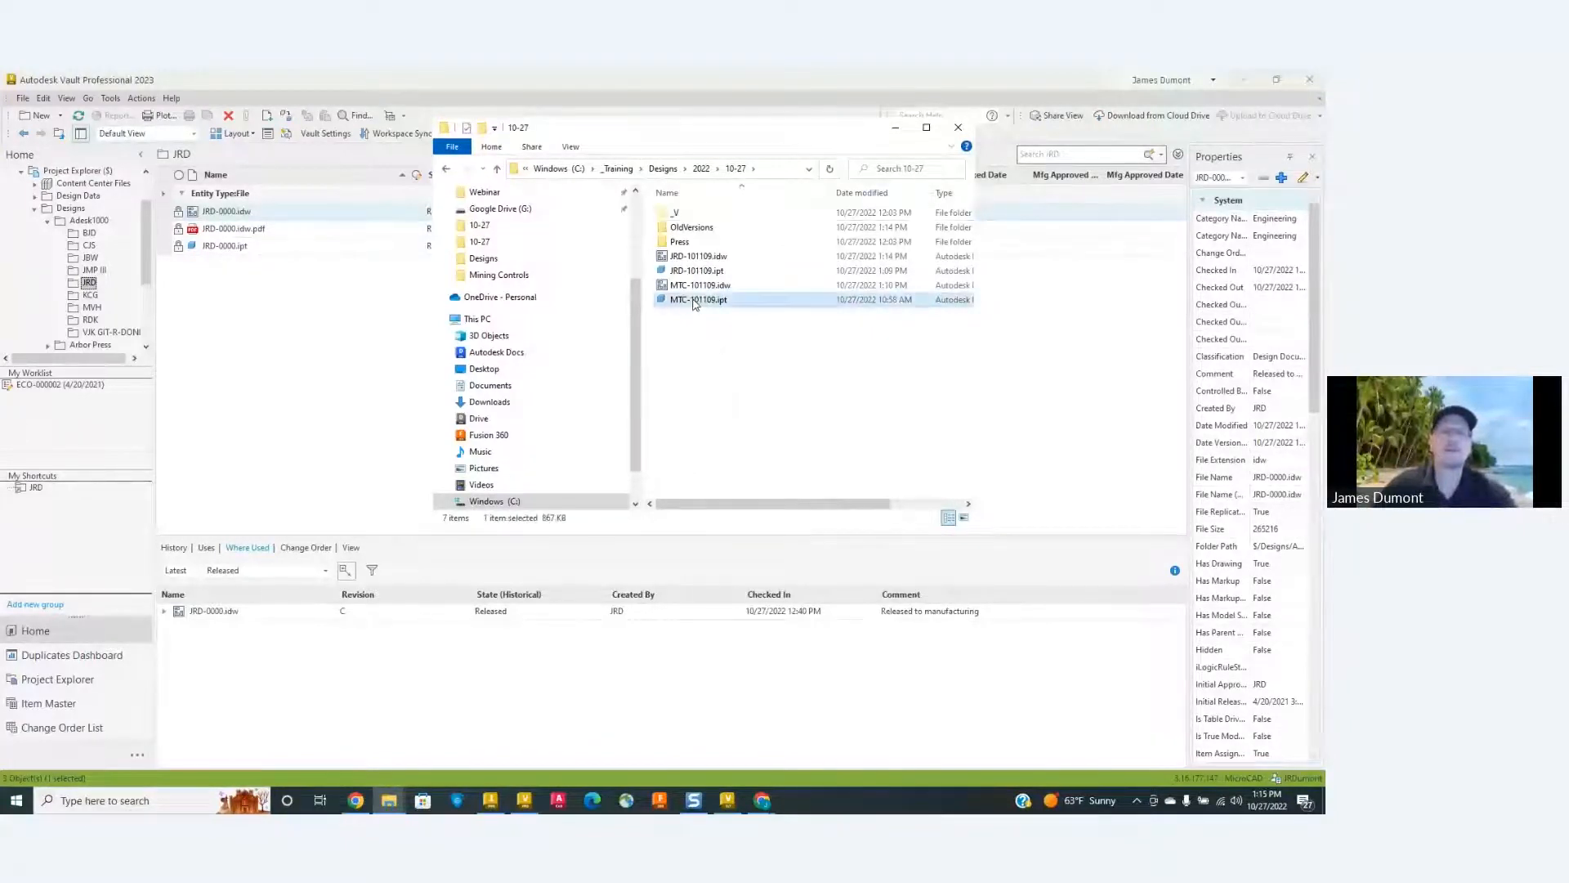
right_click(694, 302)
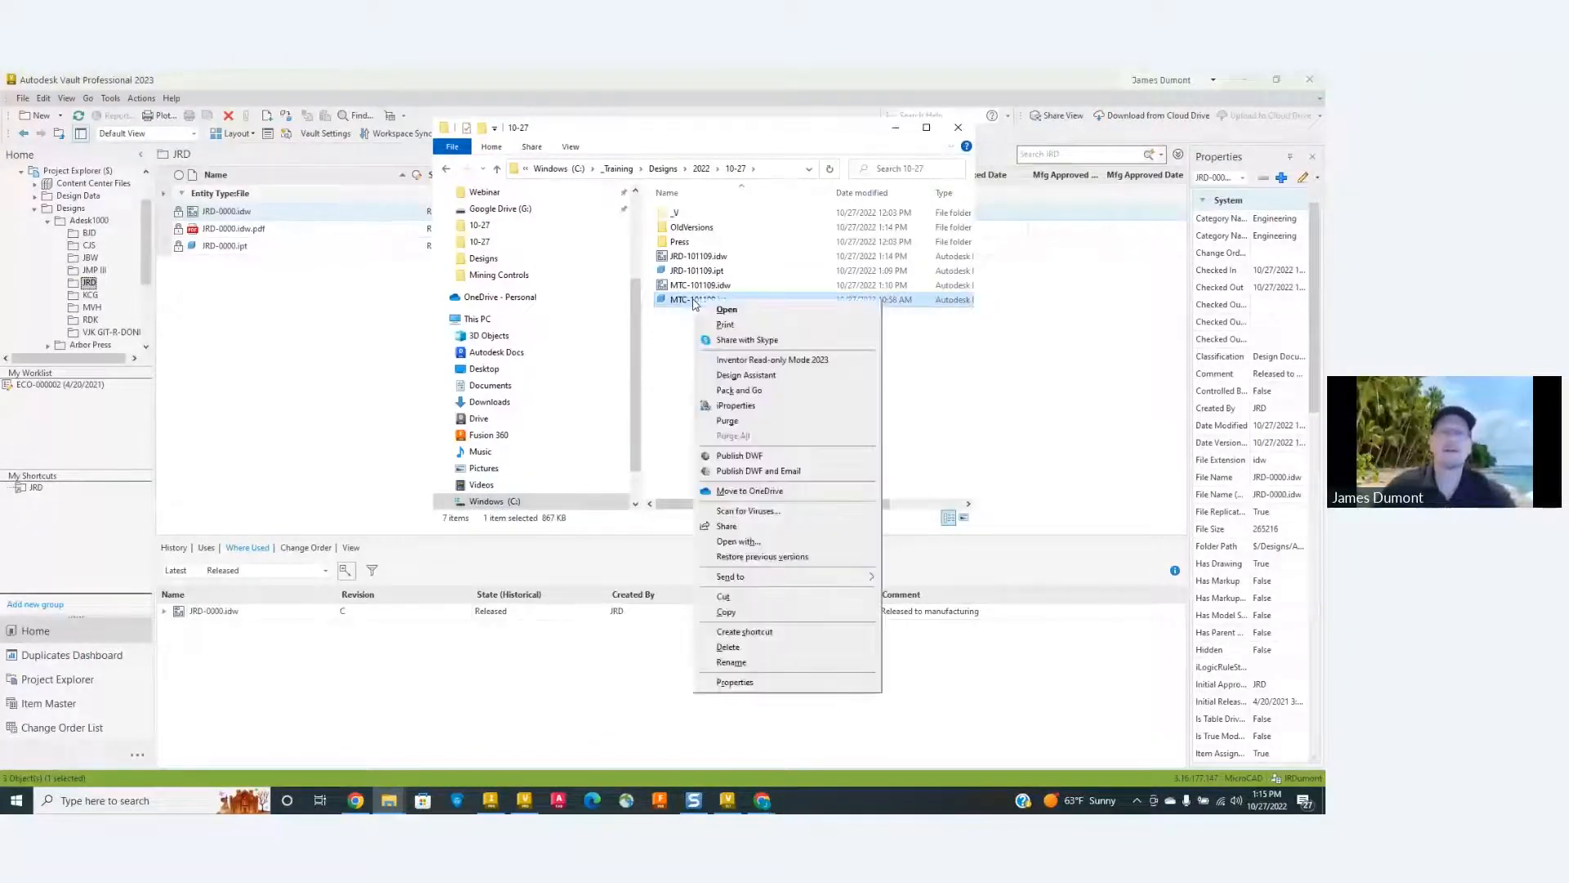
click(728, 374)
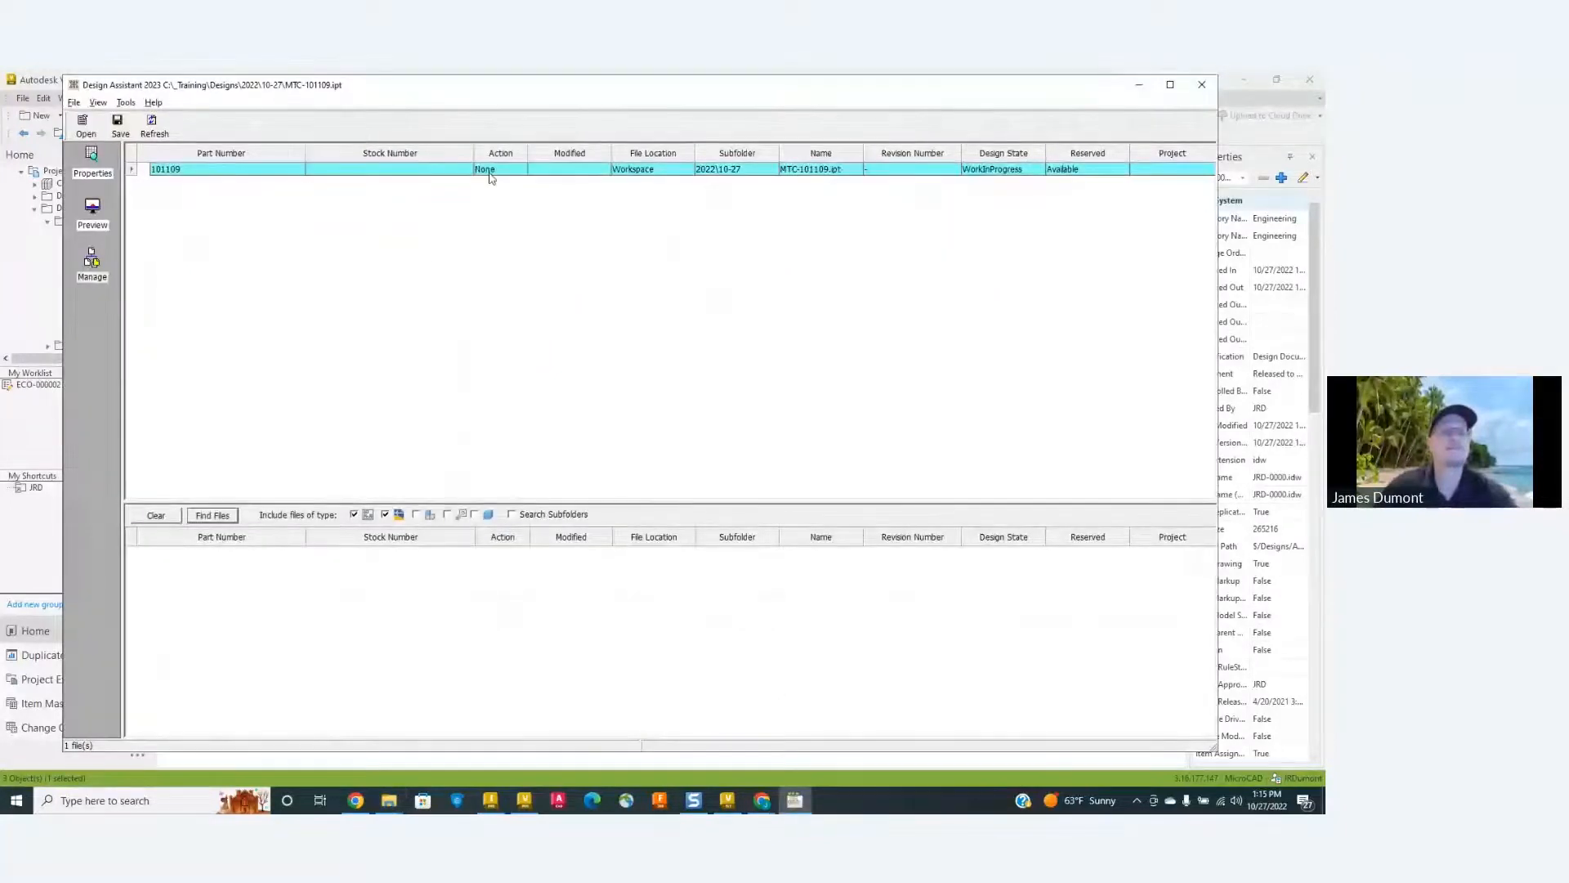
right_click(497, 170)
click(534, 195)
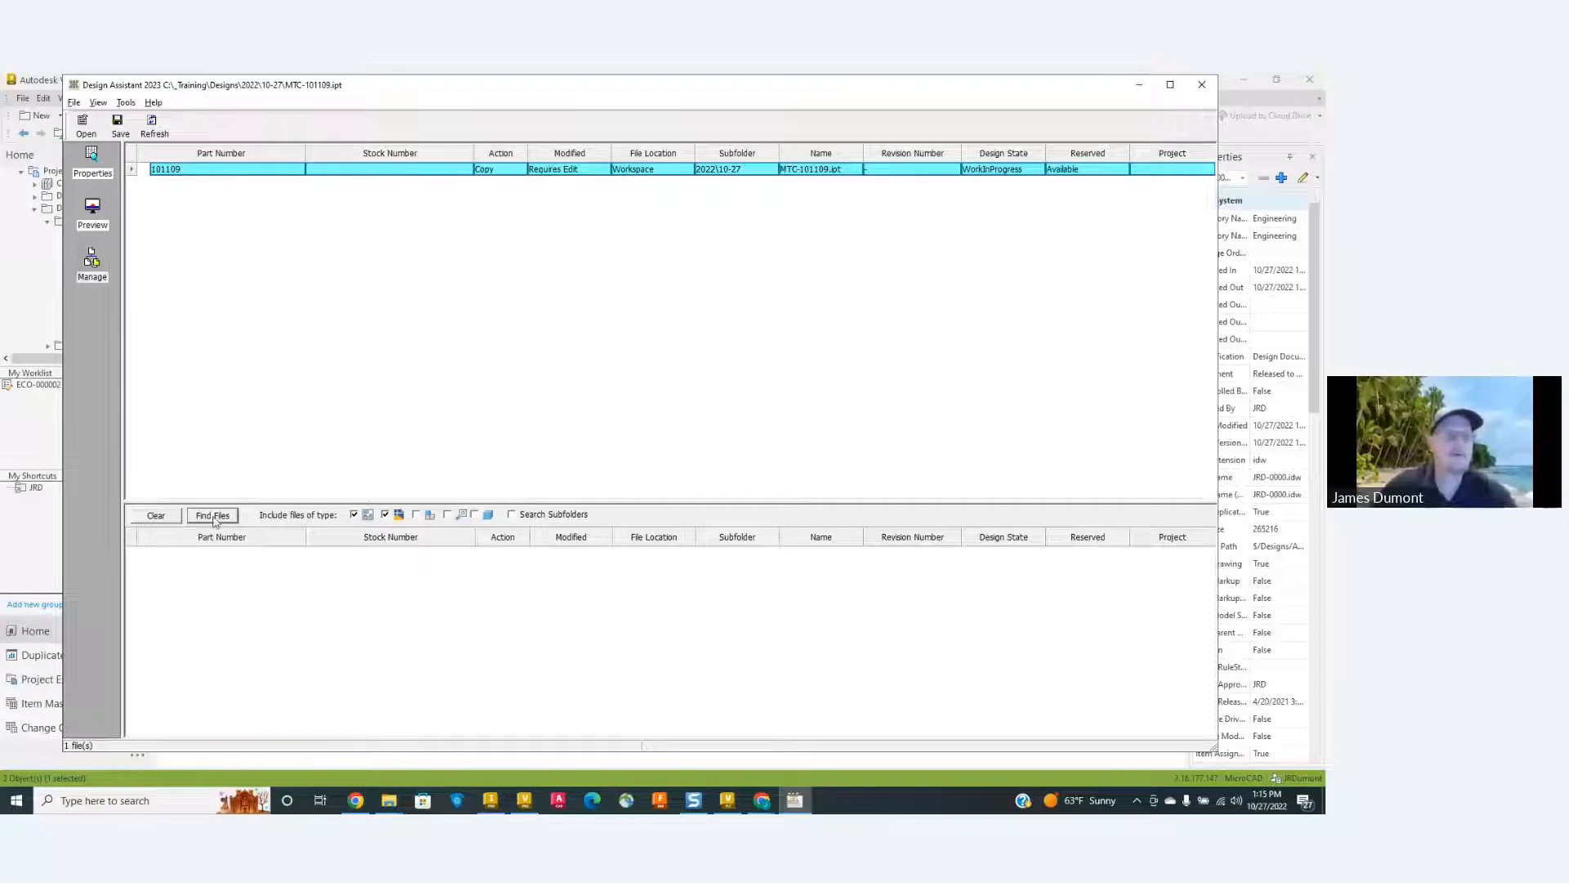
Find only the drawings that reference the part, excluding assemblies, and set the action of MTC-101109.idw to Copy.
click(385, 514)
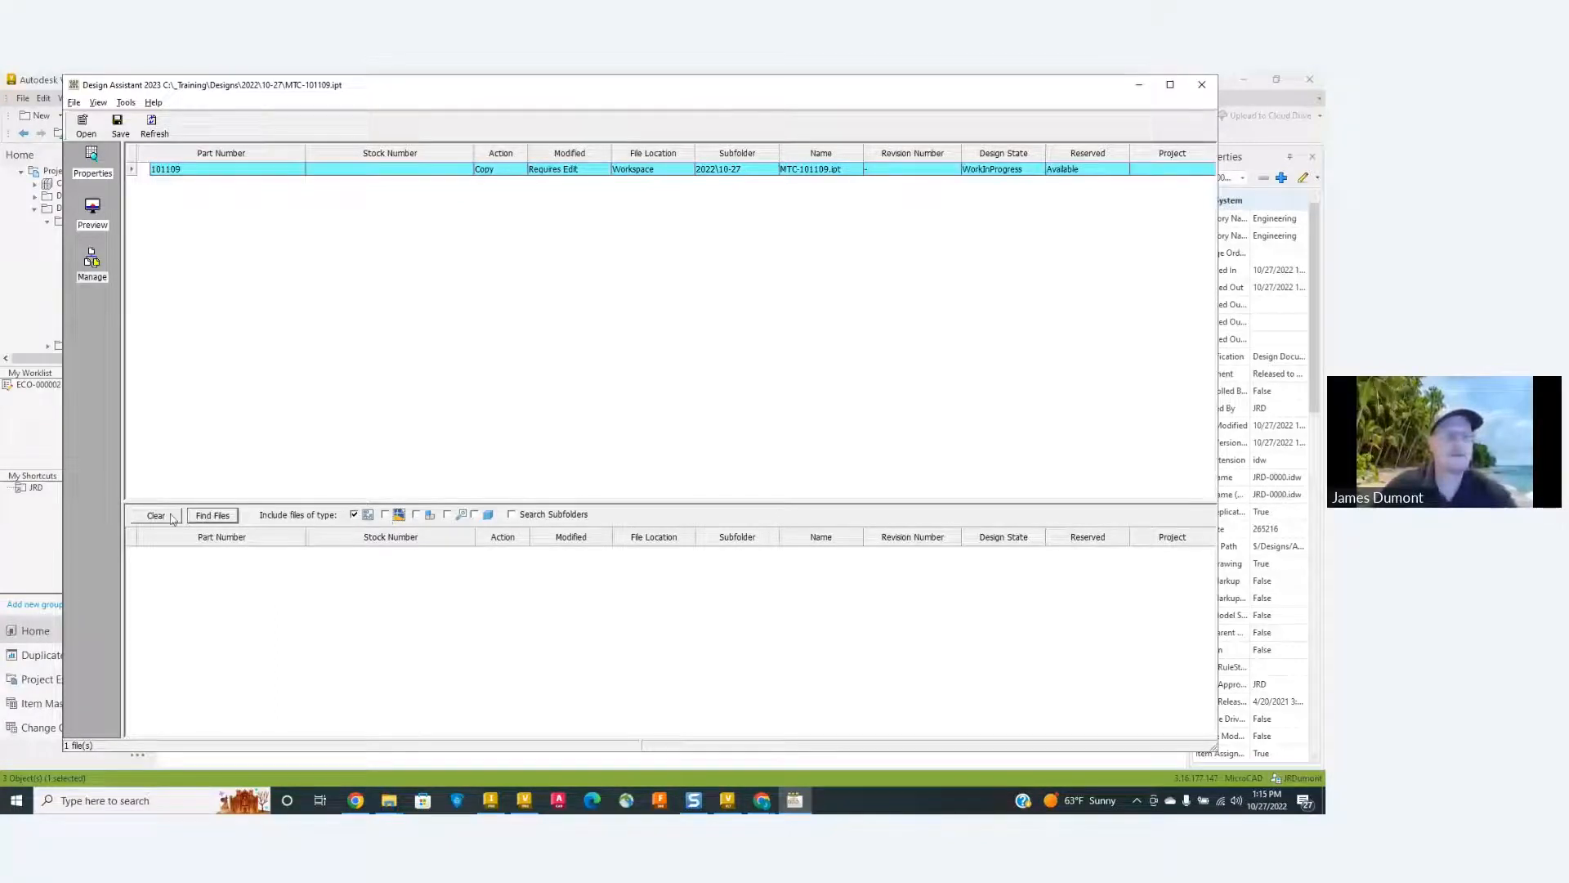
click(224, 520)
click(691, 450)
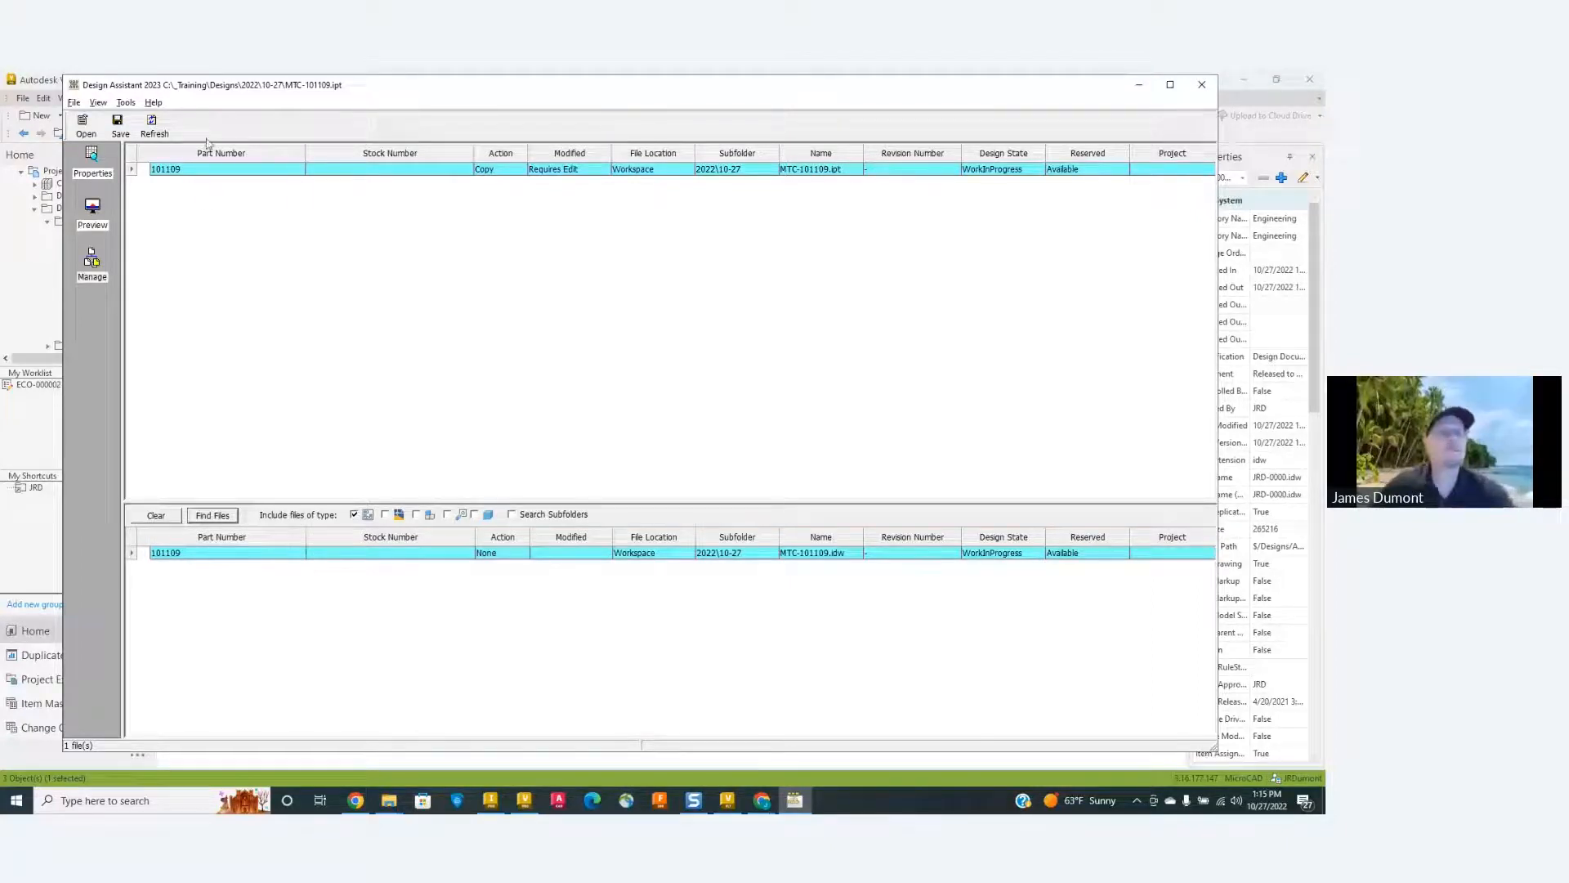
click(510, 554)
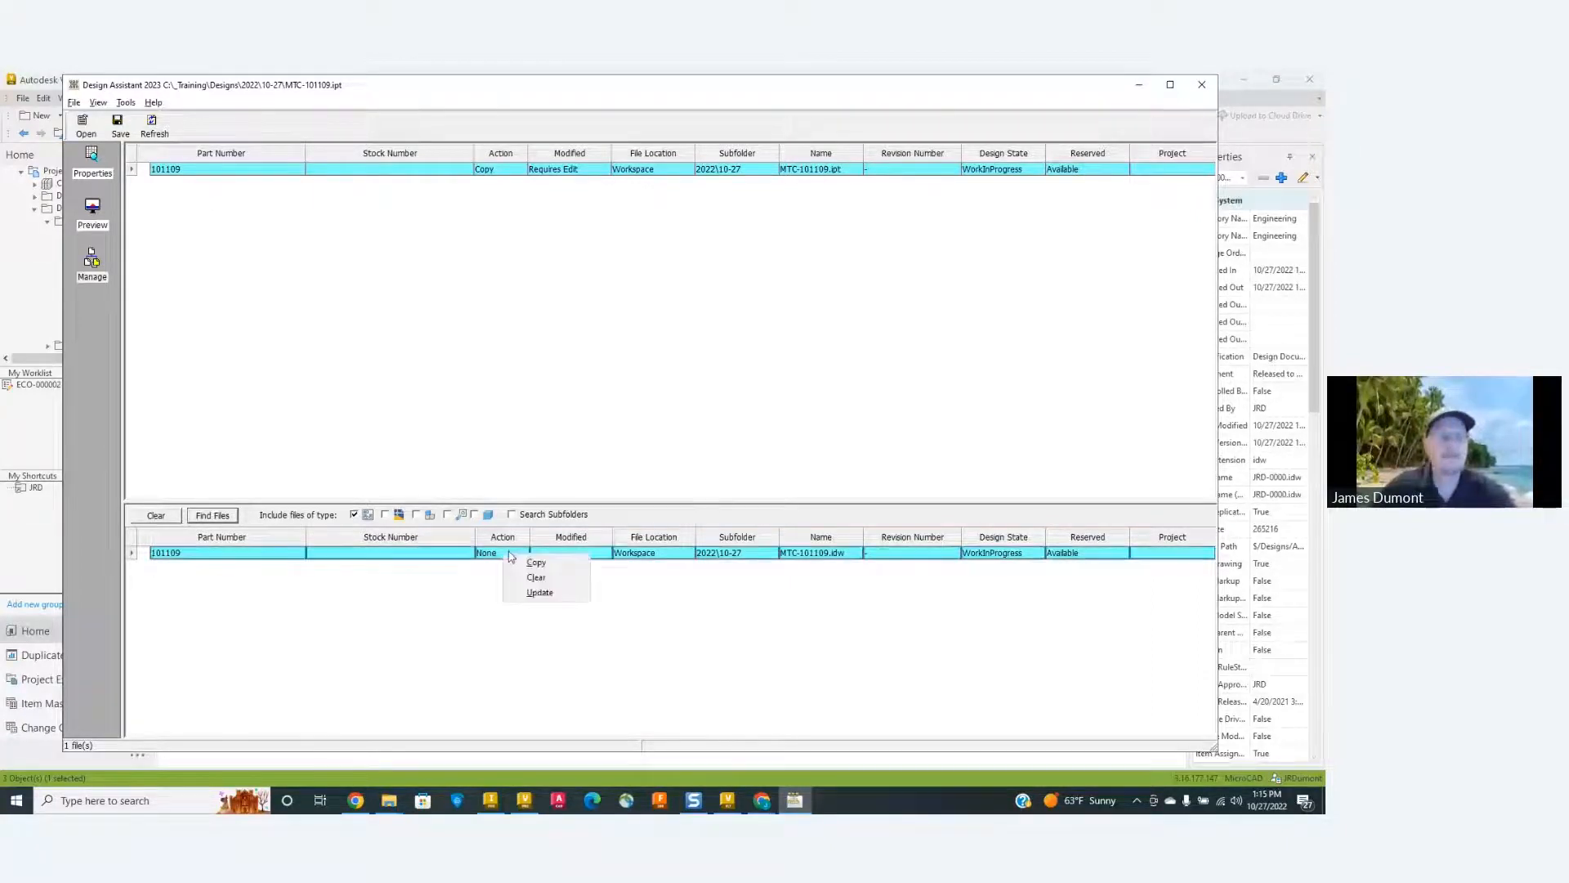
click(535, 564)
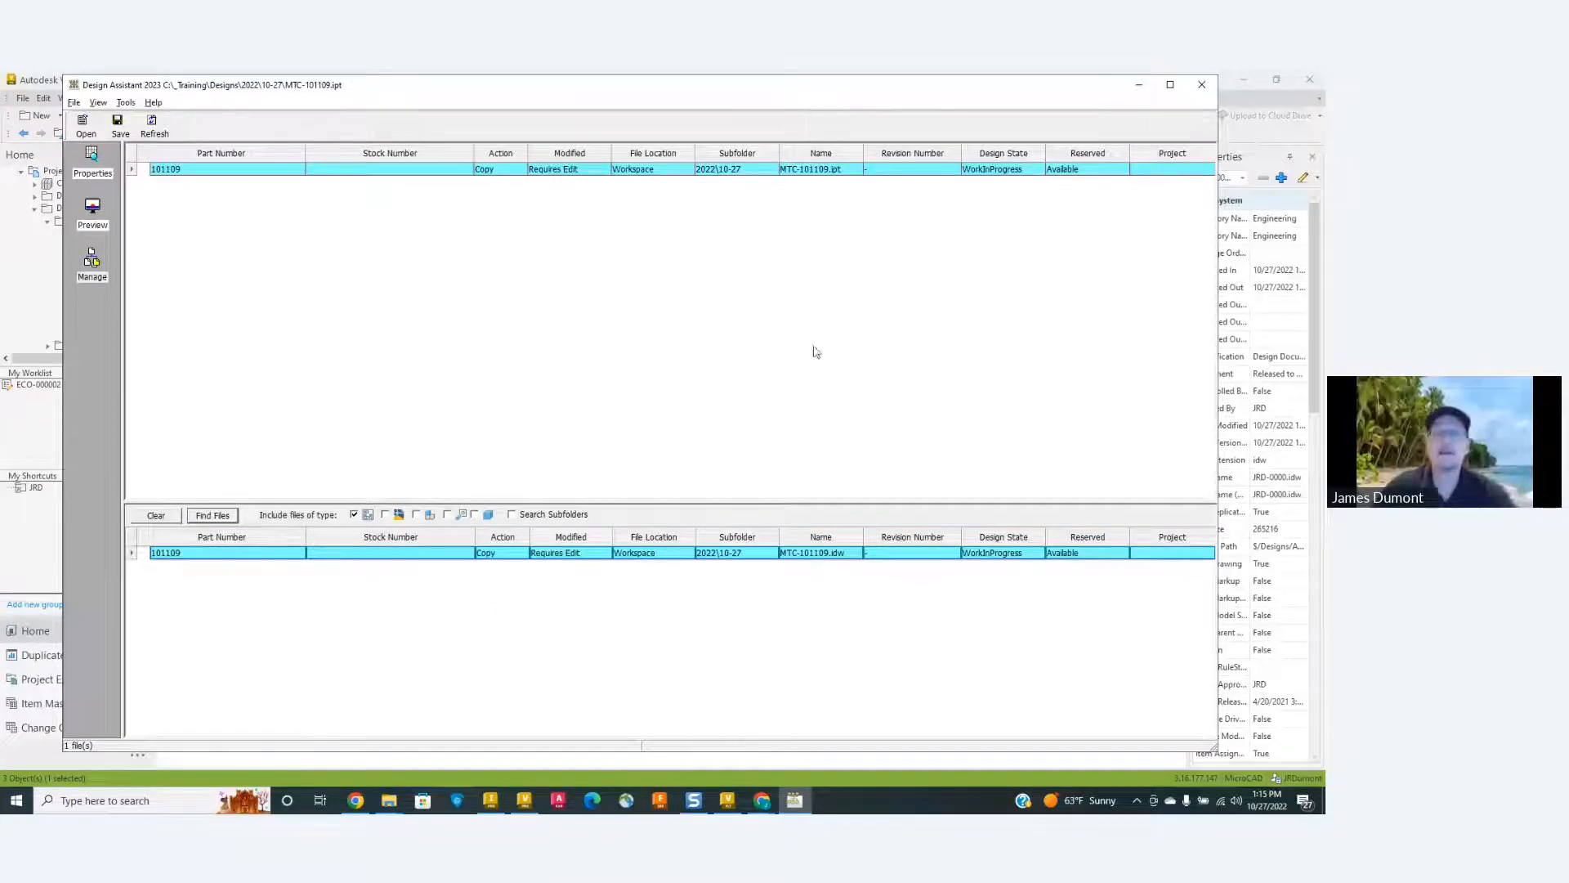
Change the name of the part copy to PM-101109.ipt.
right_click(791, 172)
click(854, 178)
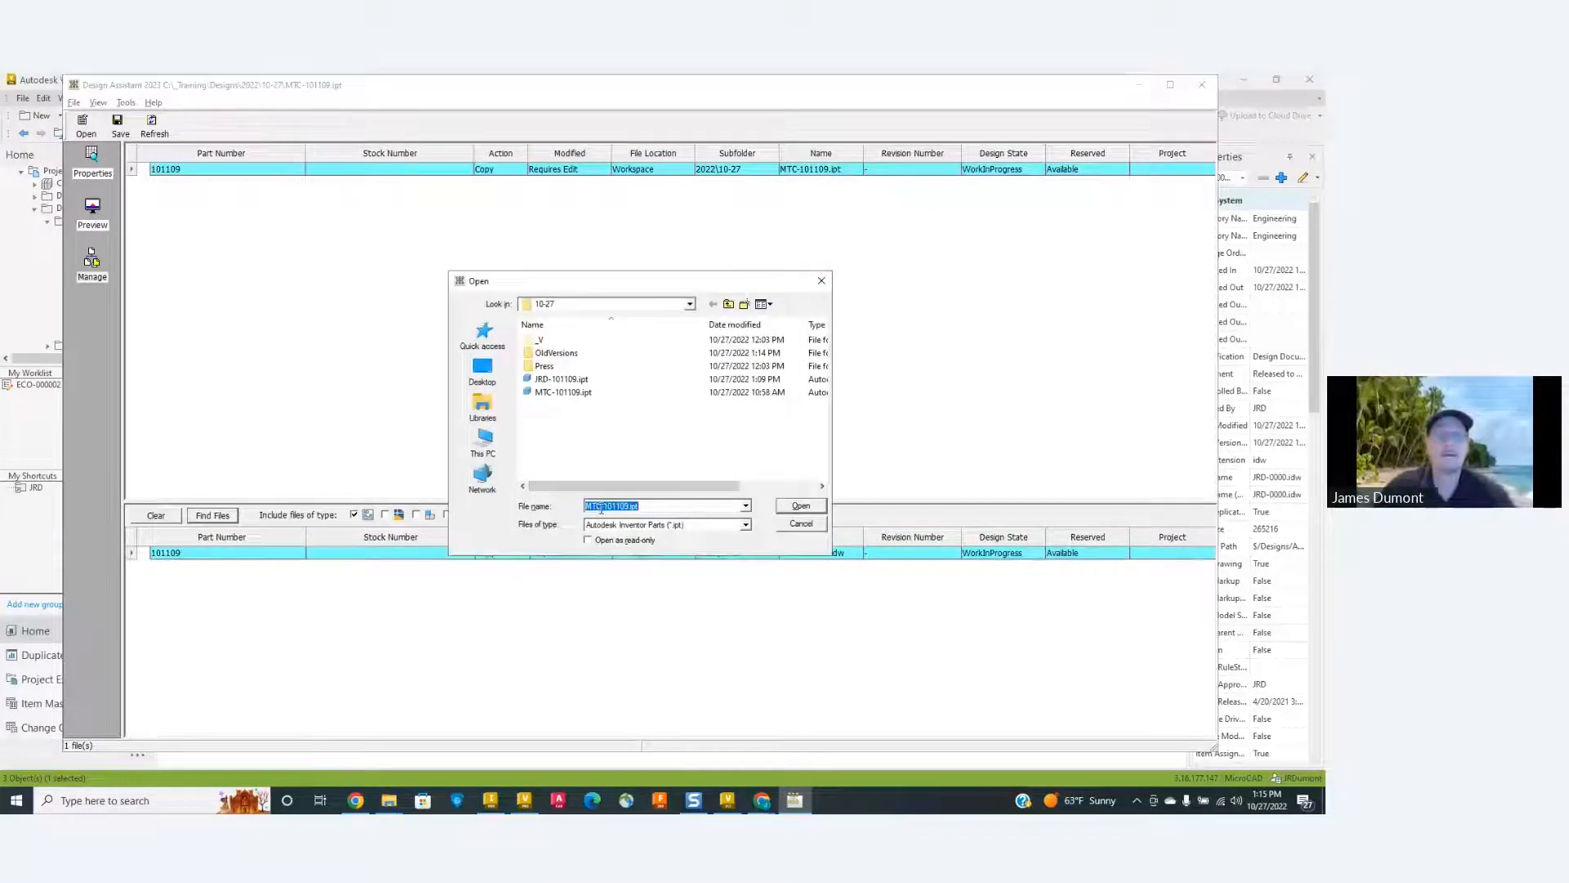
drag(602, 507, 571, 511)
text(PM)
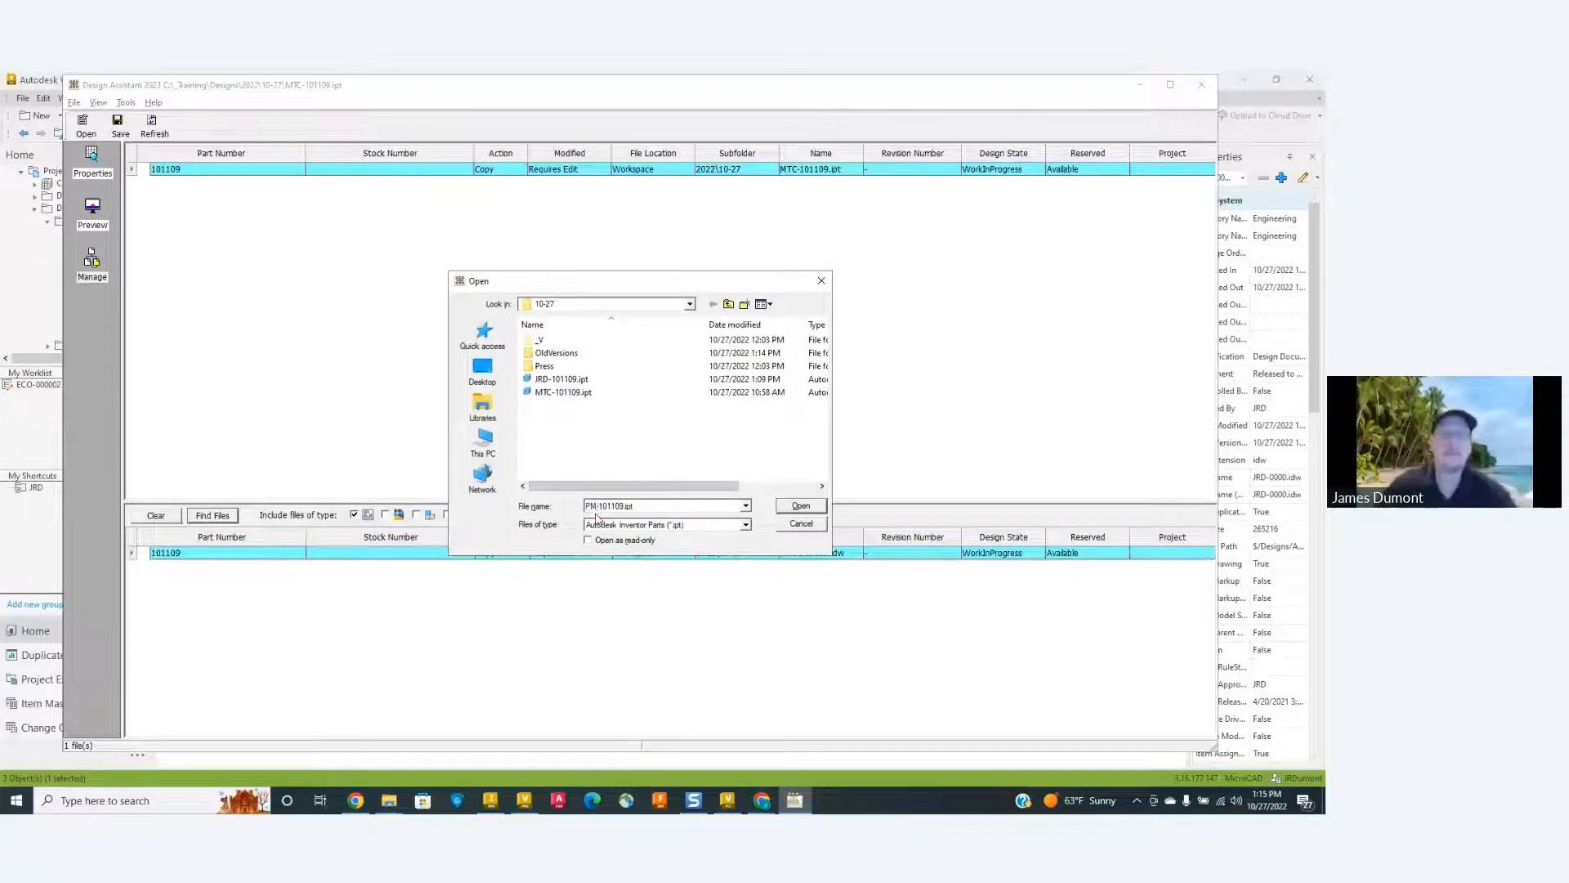
click(800, 506)
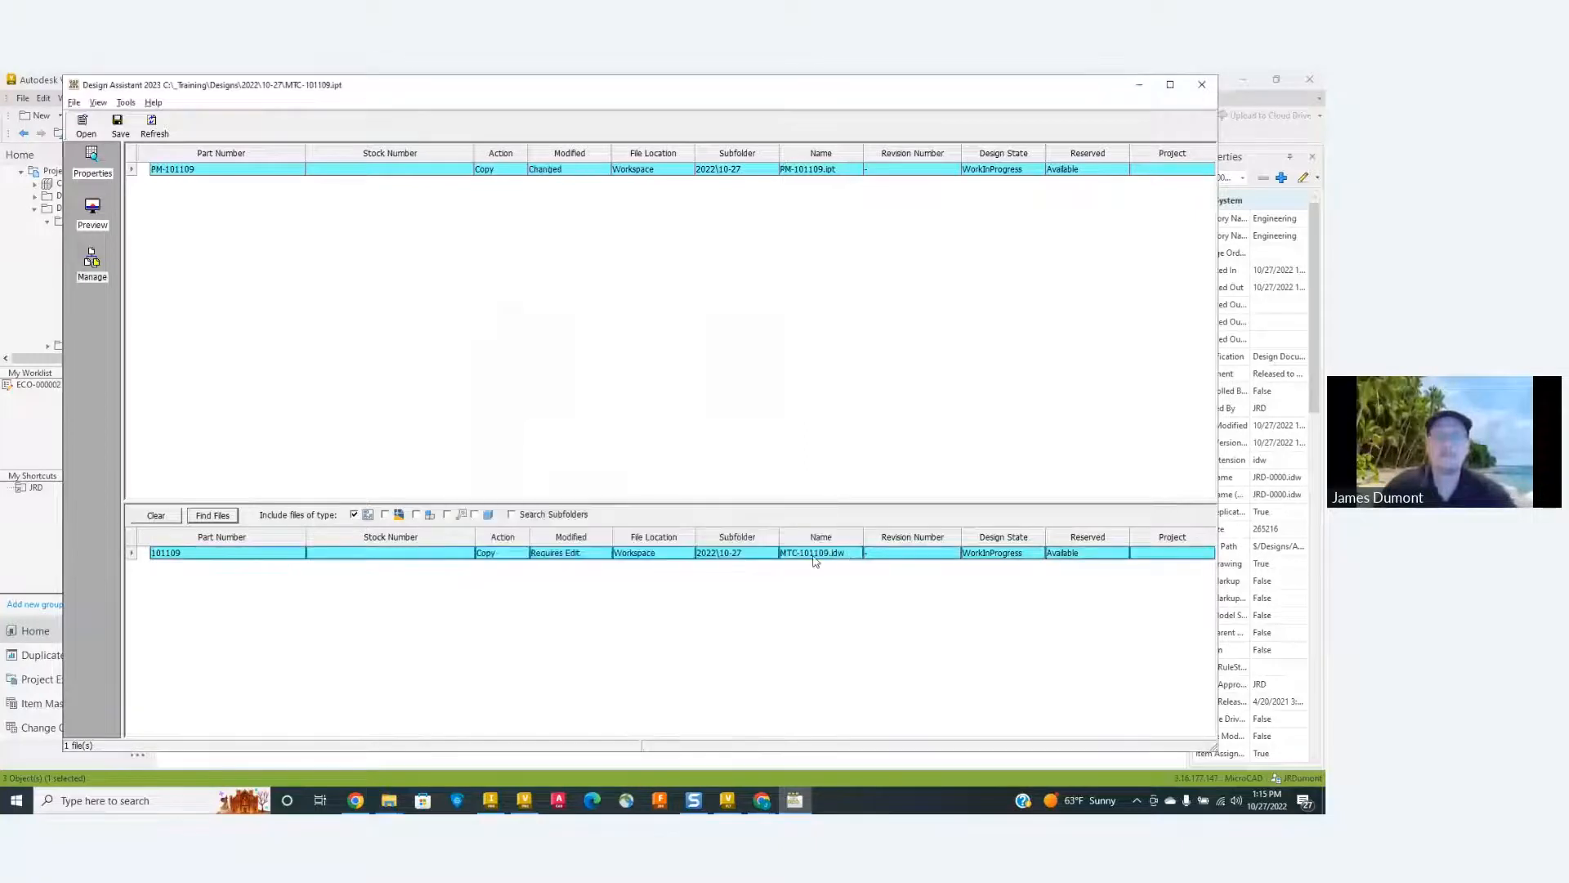
Change the name of the drawing copy to PM-101109.idw.
right_click(813, 559)
click(850, 563)
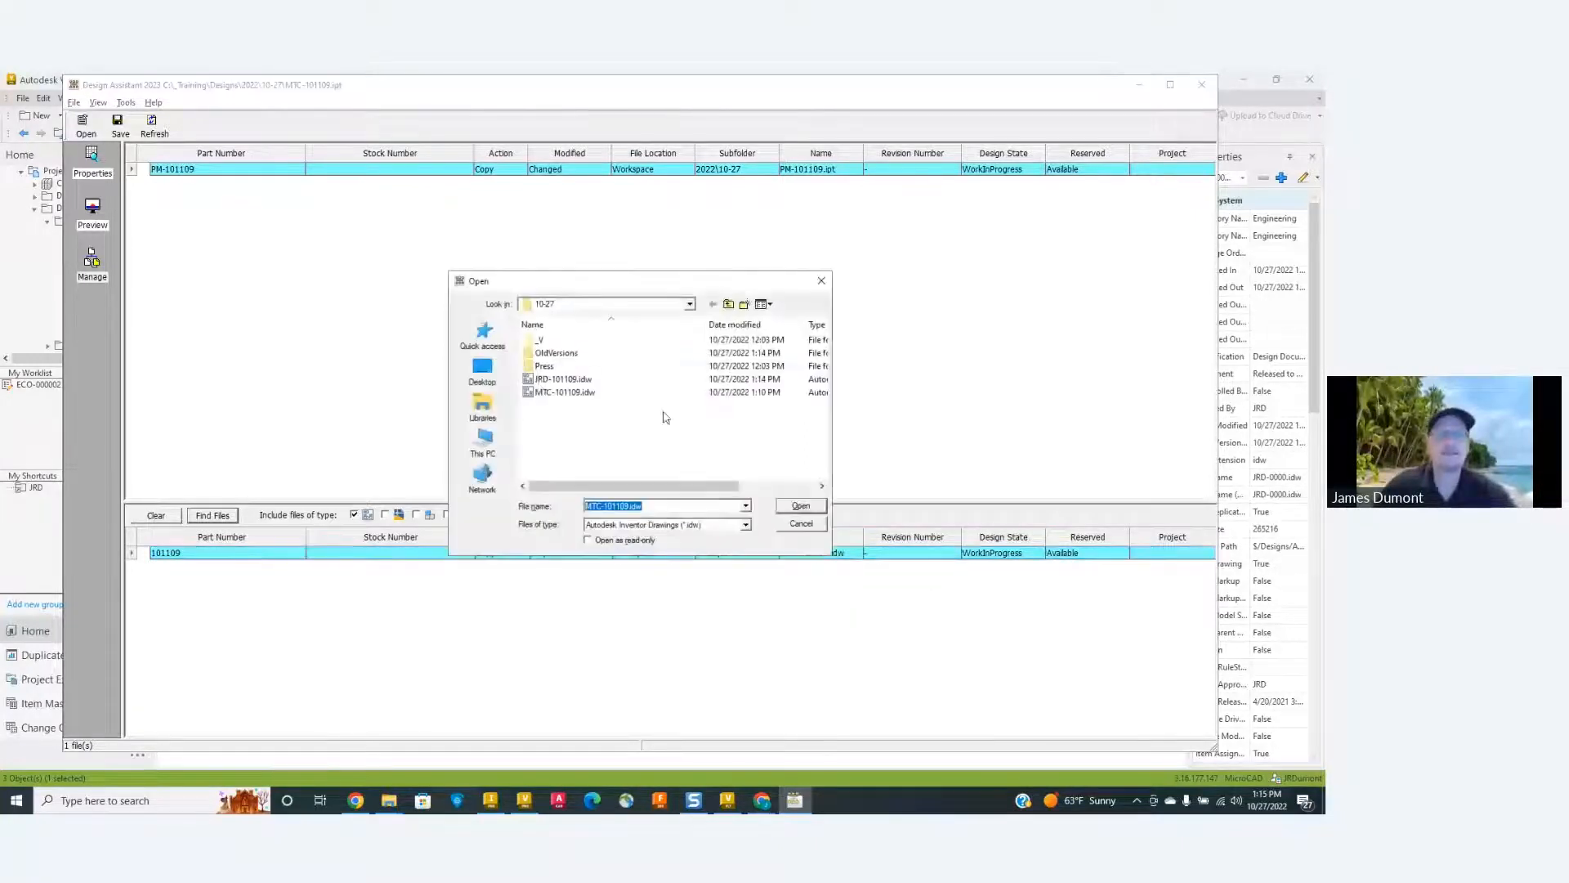
click(602, 507)
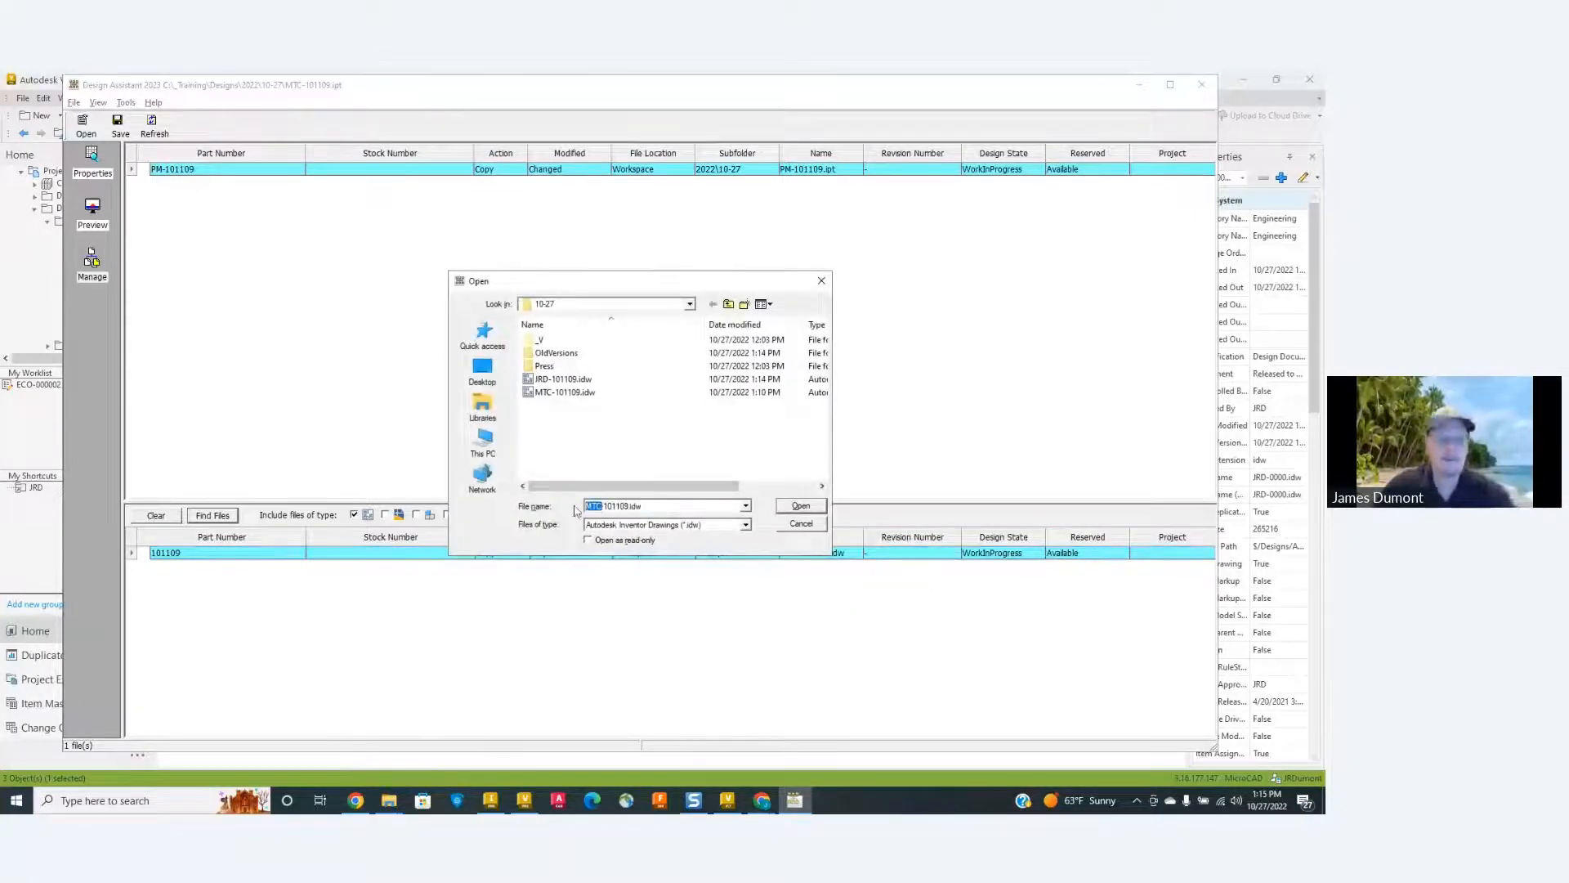
text(PM)
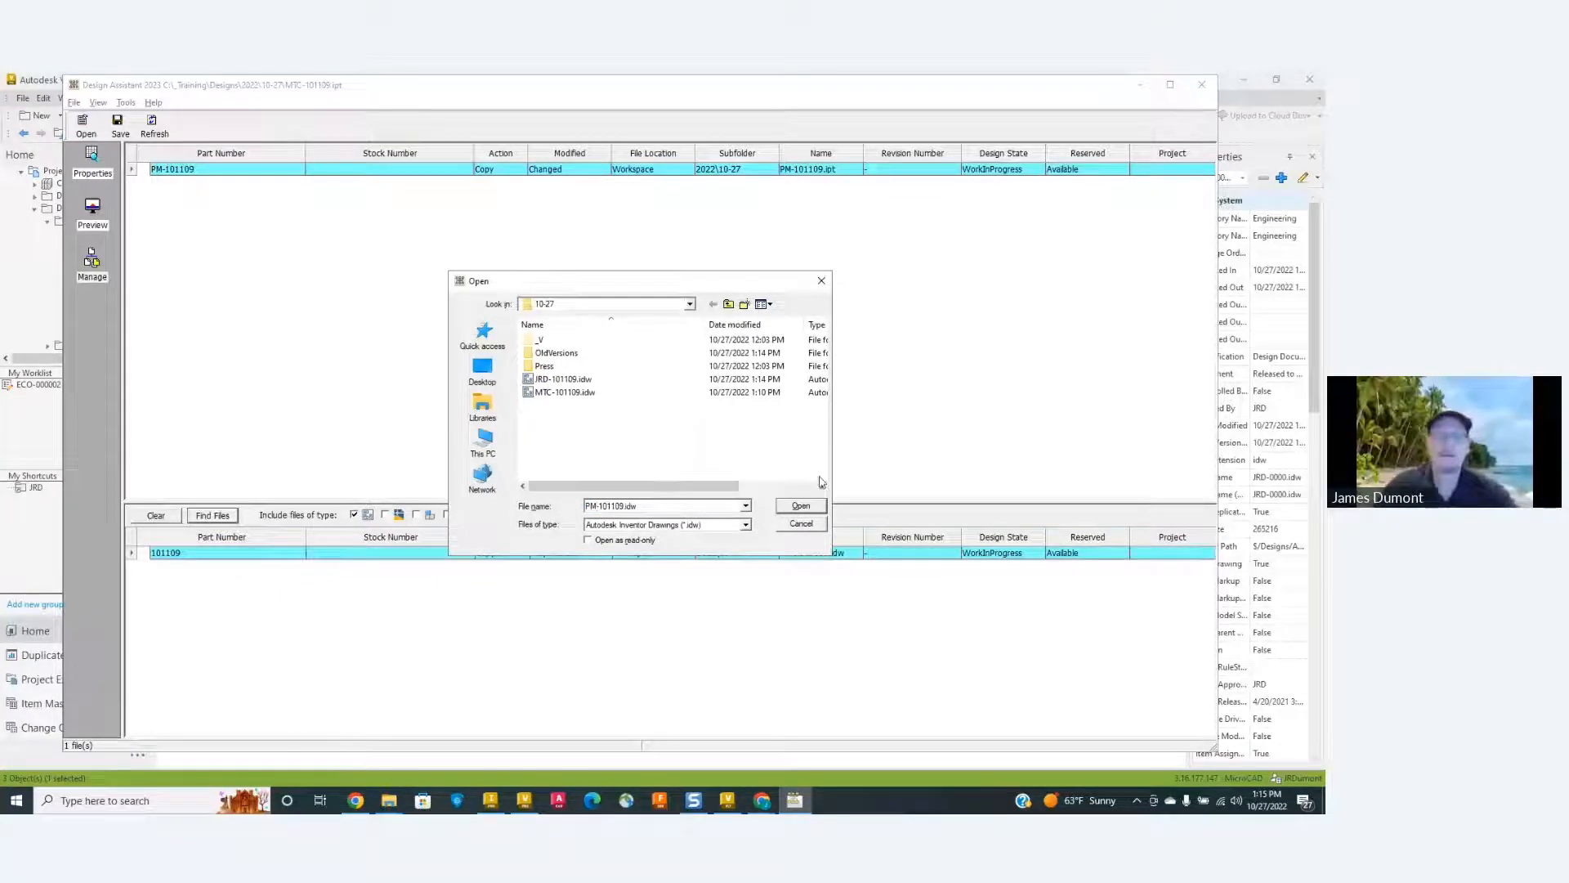
click(820, 508)
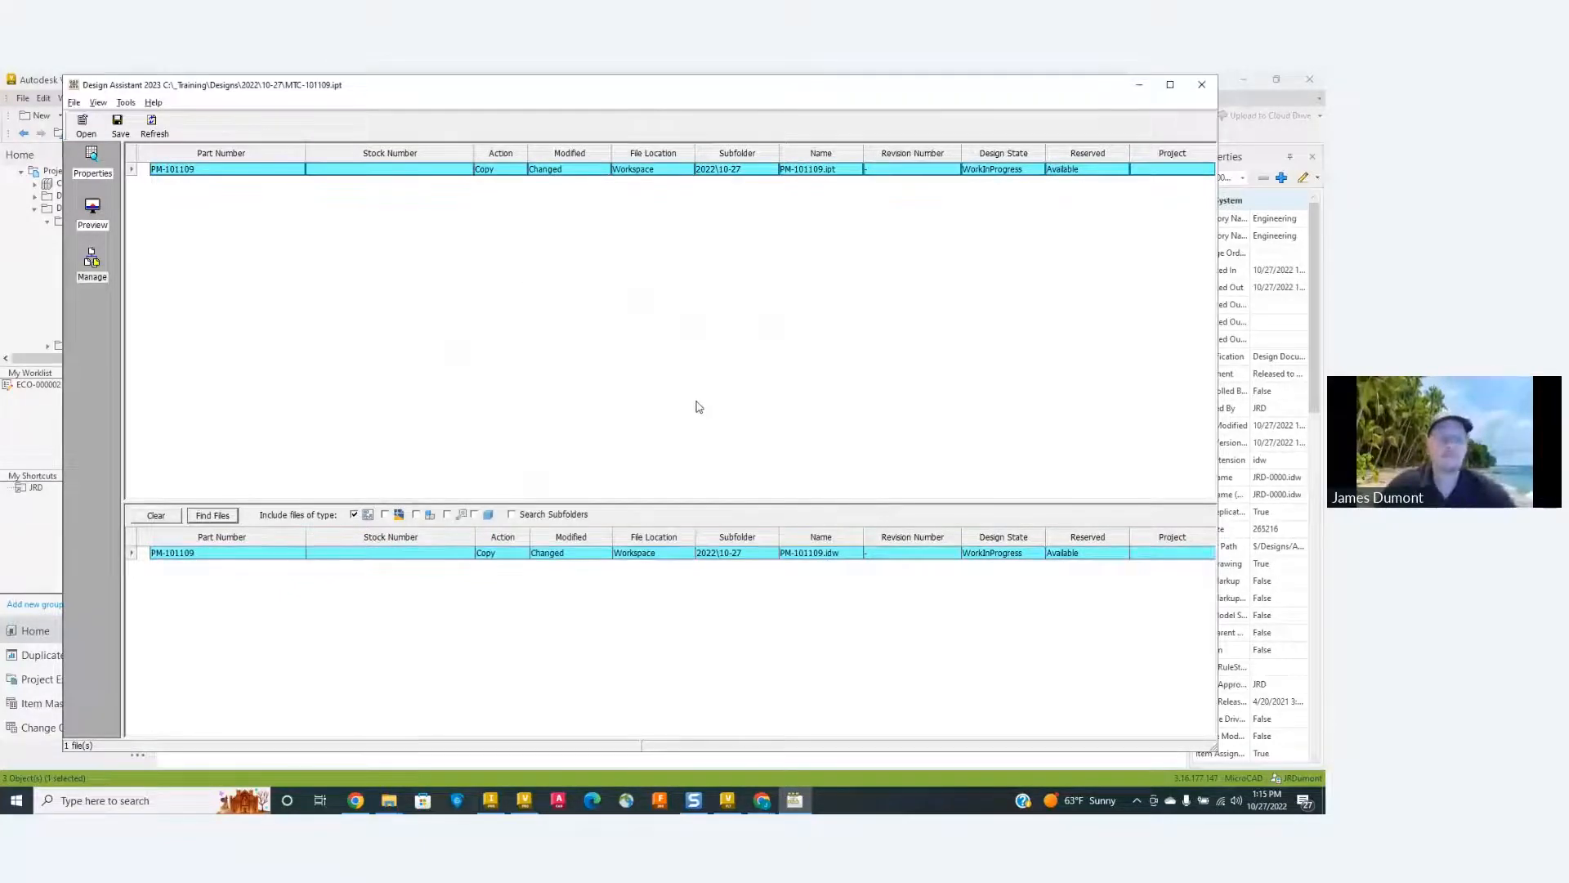
Save the copy operations, exit Design Assistant, and refresh the 10-27 folder.
click(117, 124)
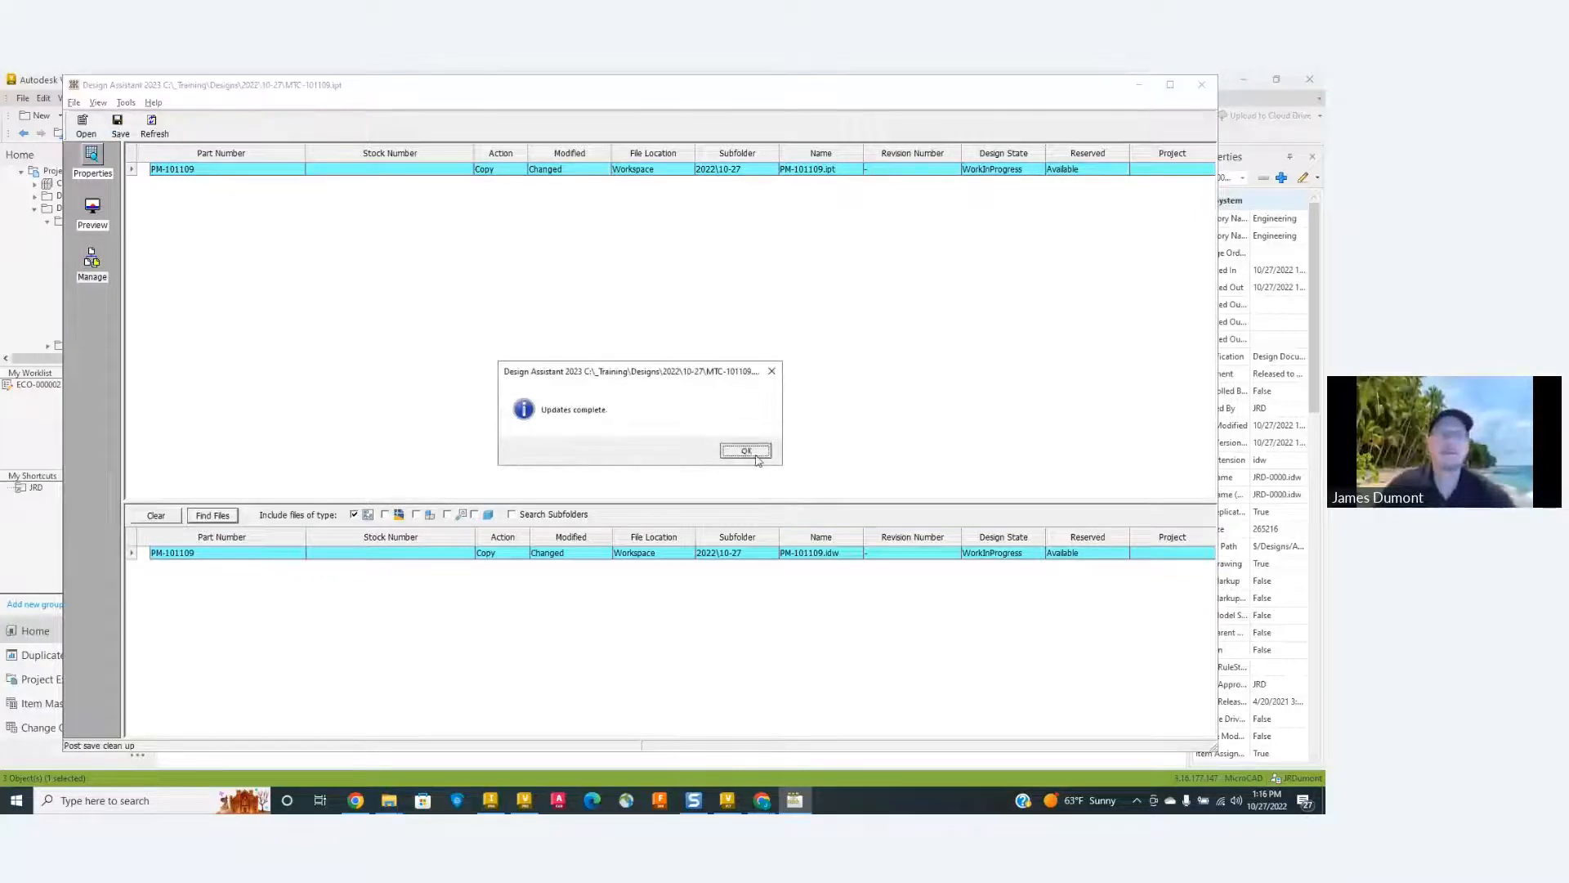
click(745, 450)
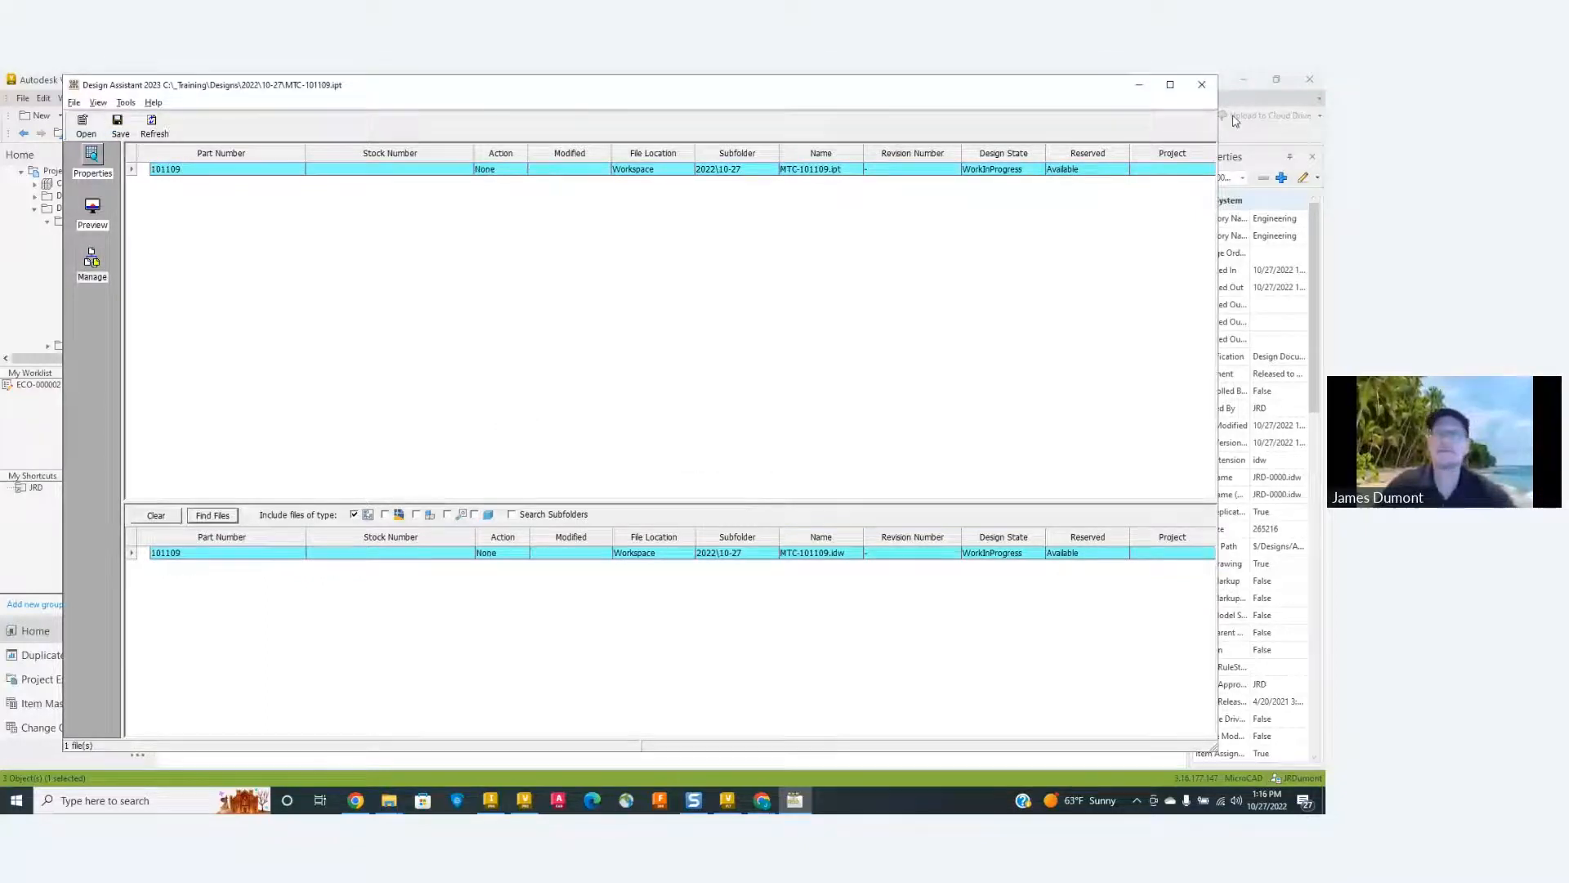
click(73, 104)
click(93, 215)
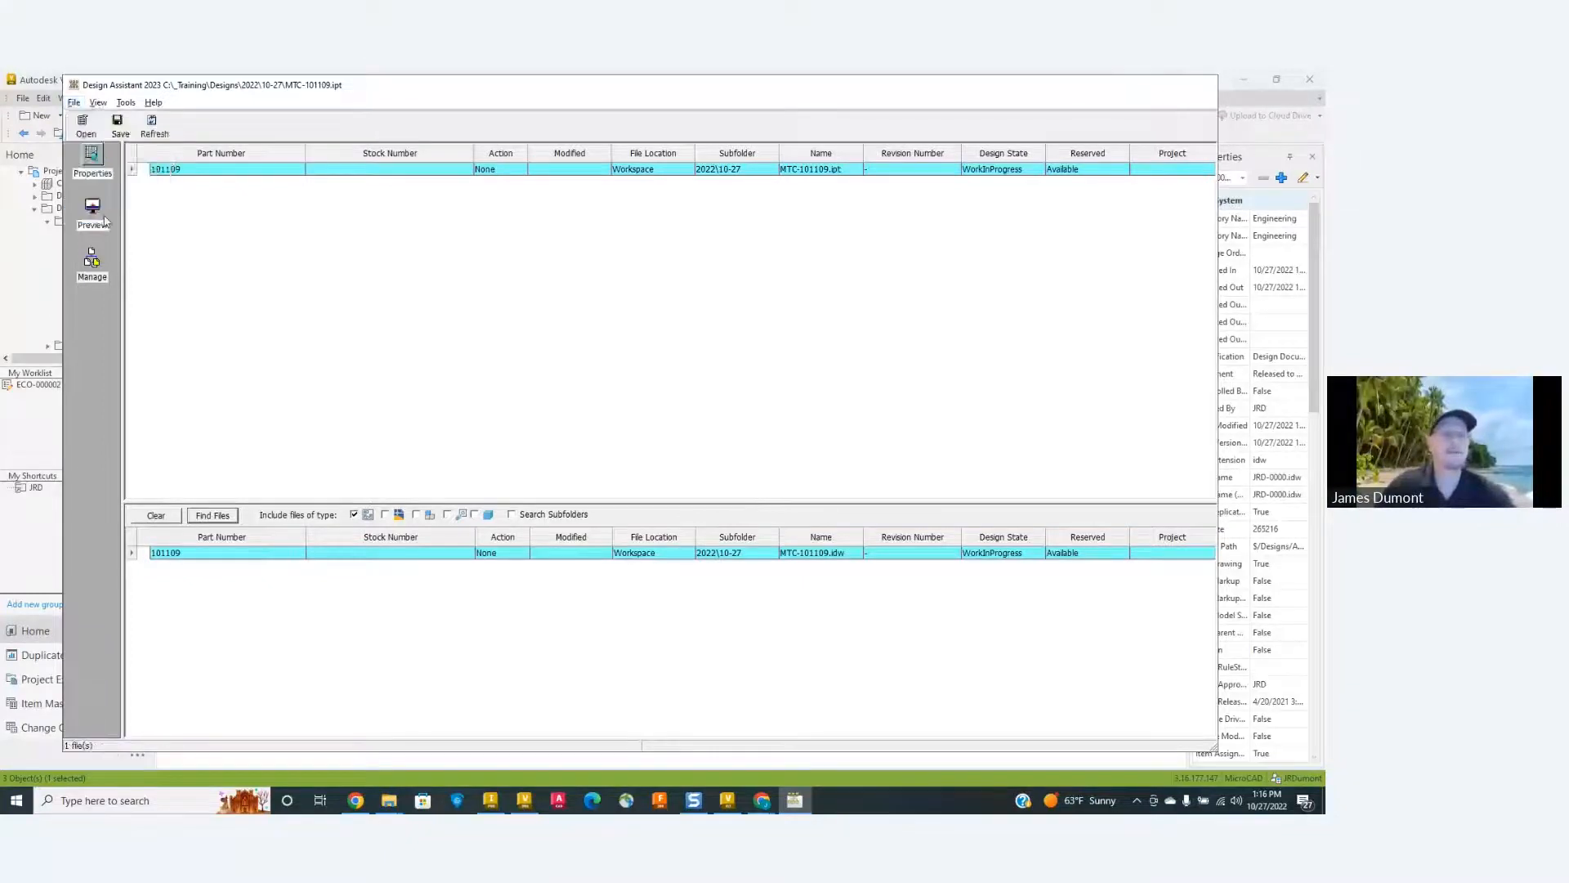
click(829, 168)
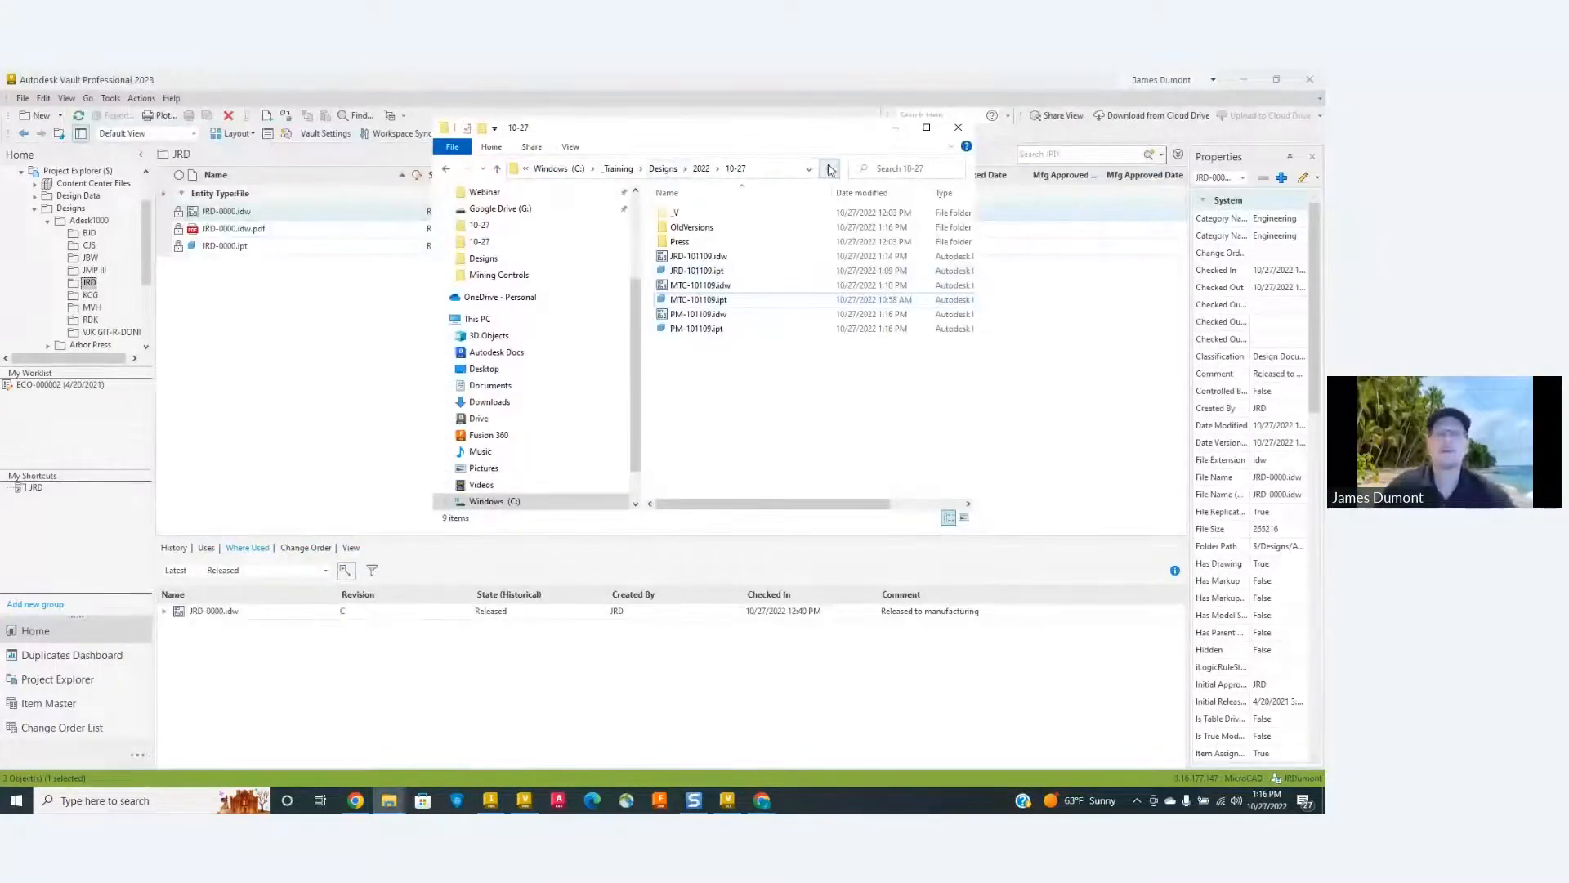
Open PM-101109.idw and clear the checked-by and manufacturing-approved-by entries and their dates in its iProperties.
double_click(692, 316)
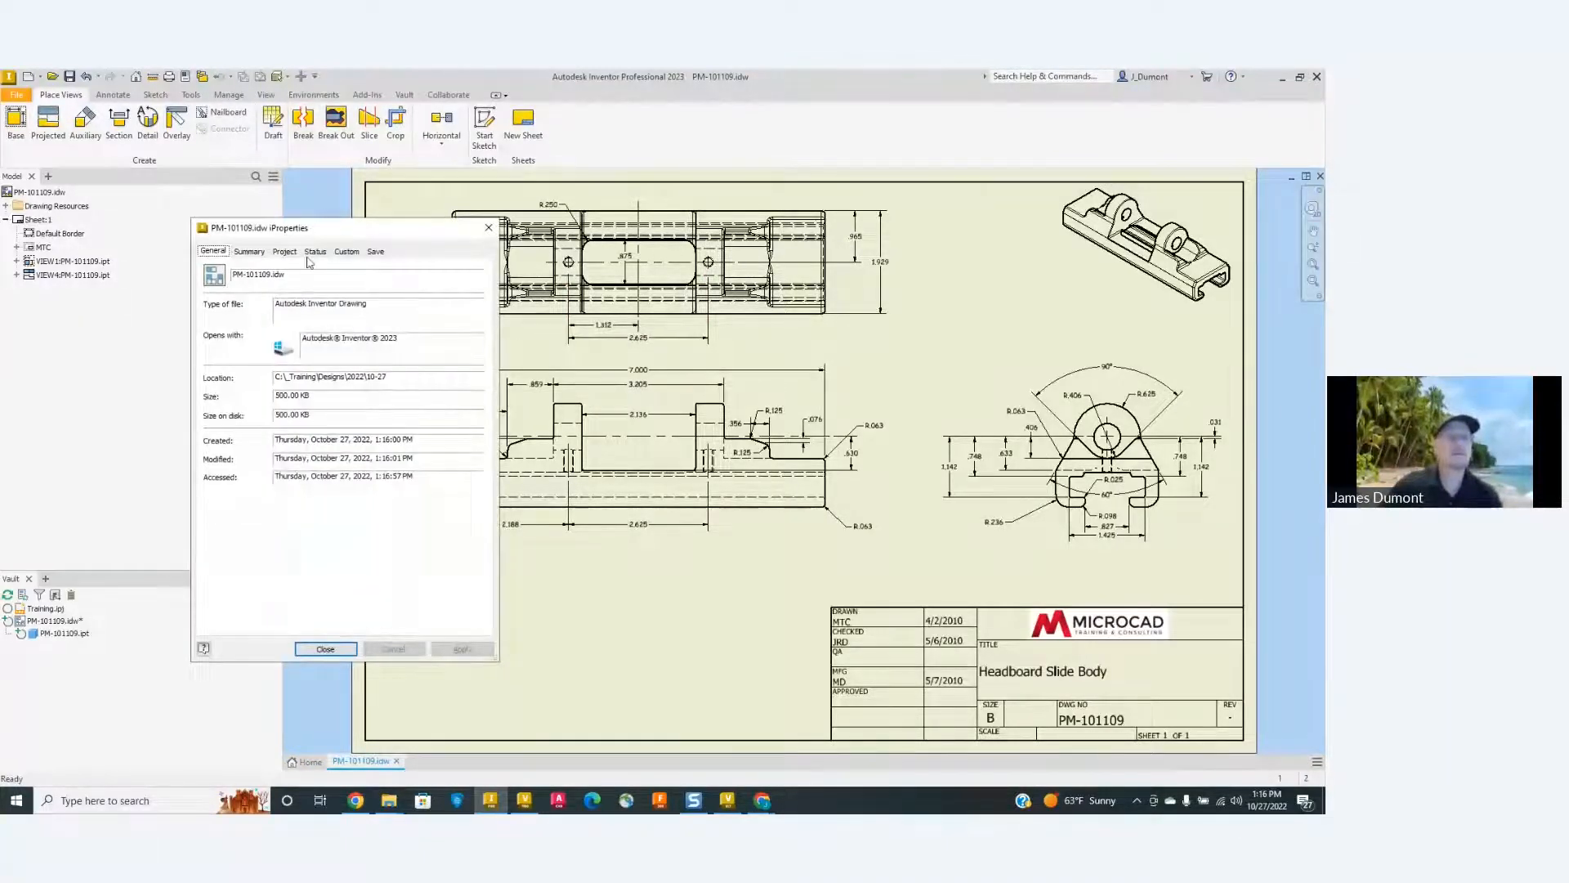
click(315, 251)
drag(344, 347, 280, 369)
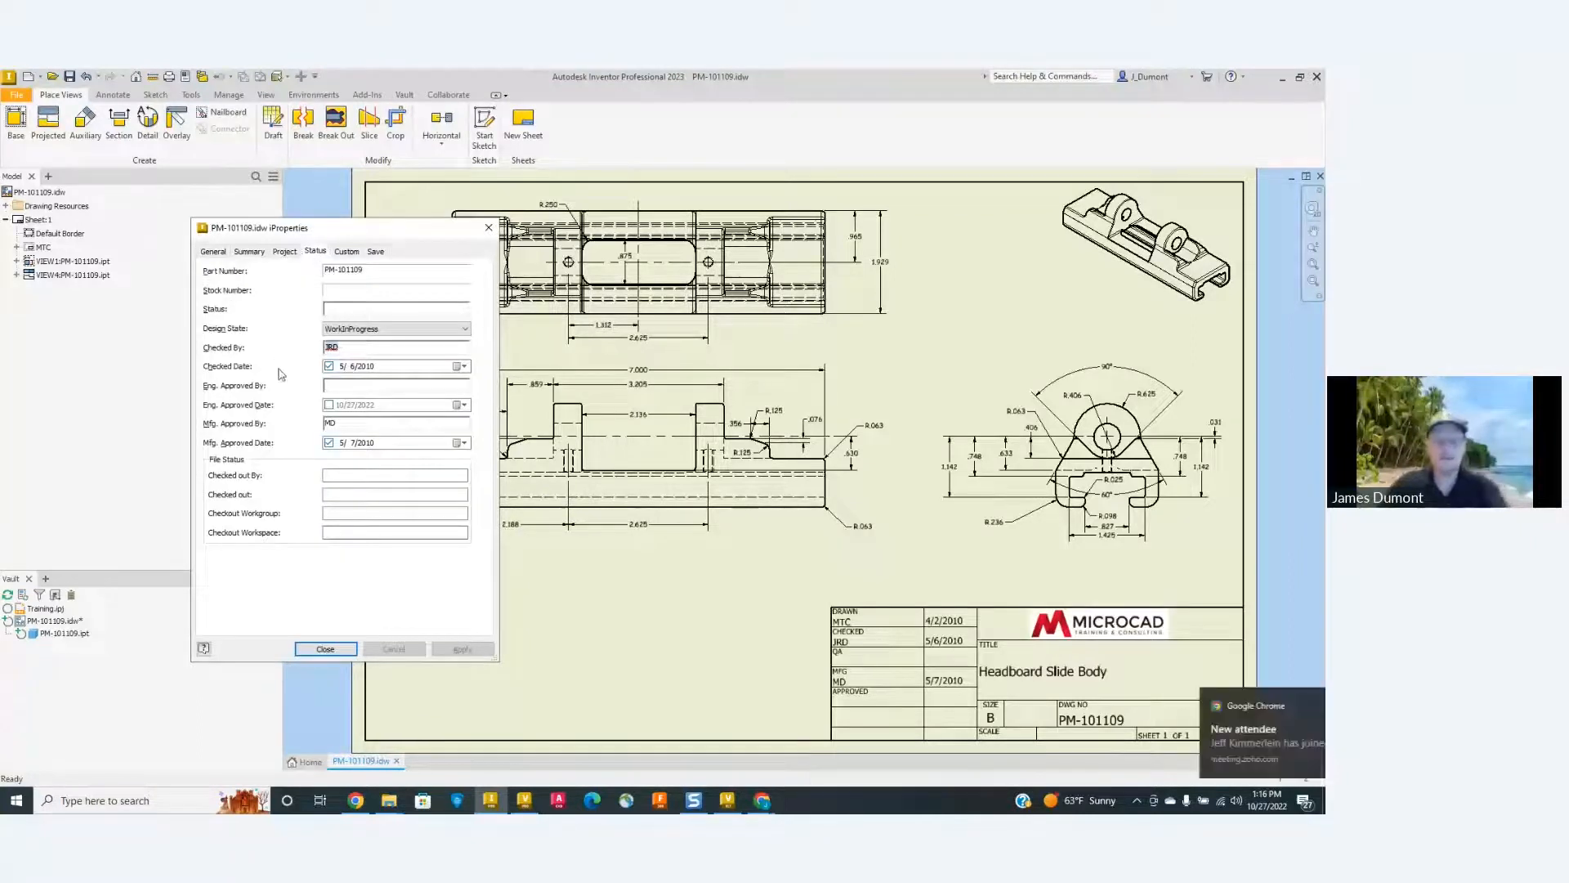
key(BackSpace)
click(333, 385)
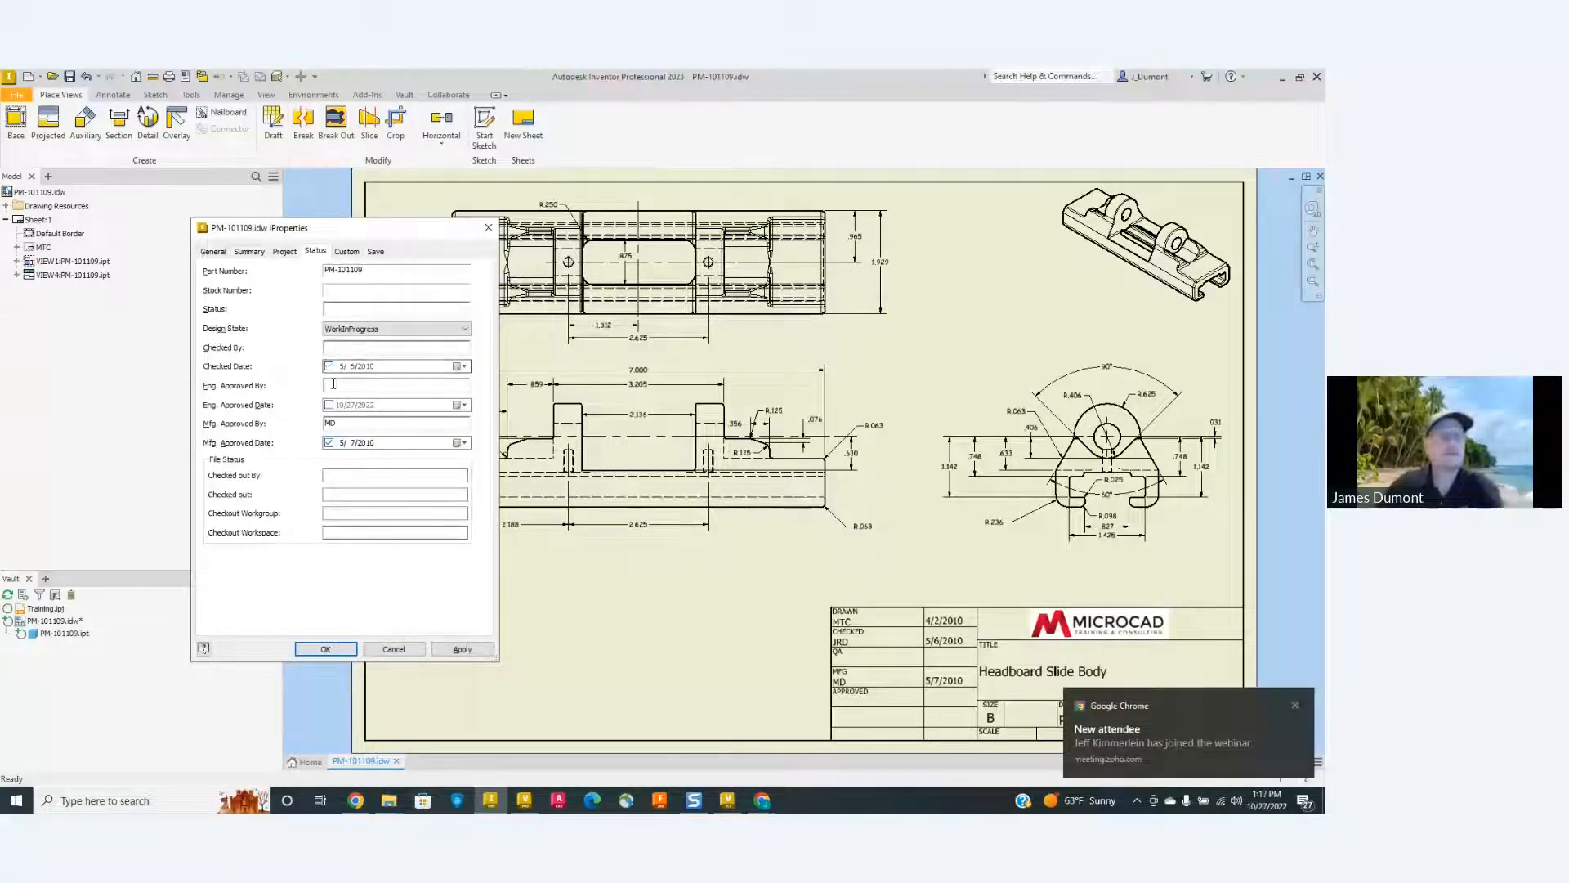
double_click(340, 423)
key(BackSpace)
click(328, 442)
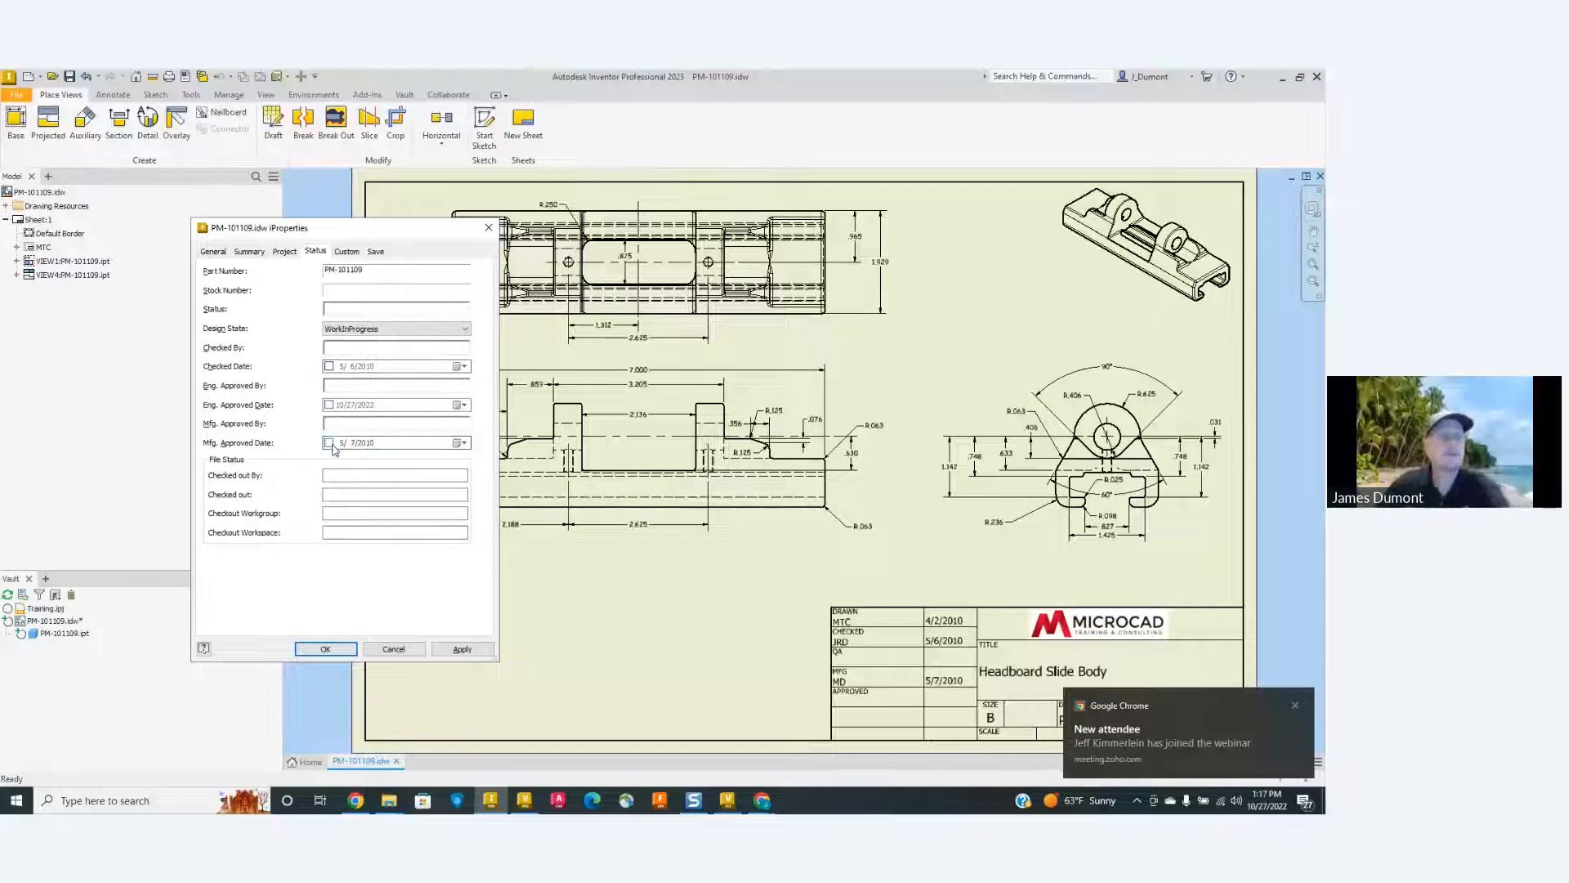
click(325, 648)
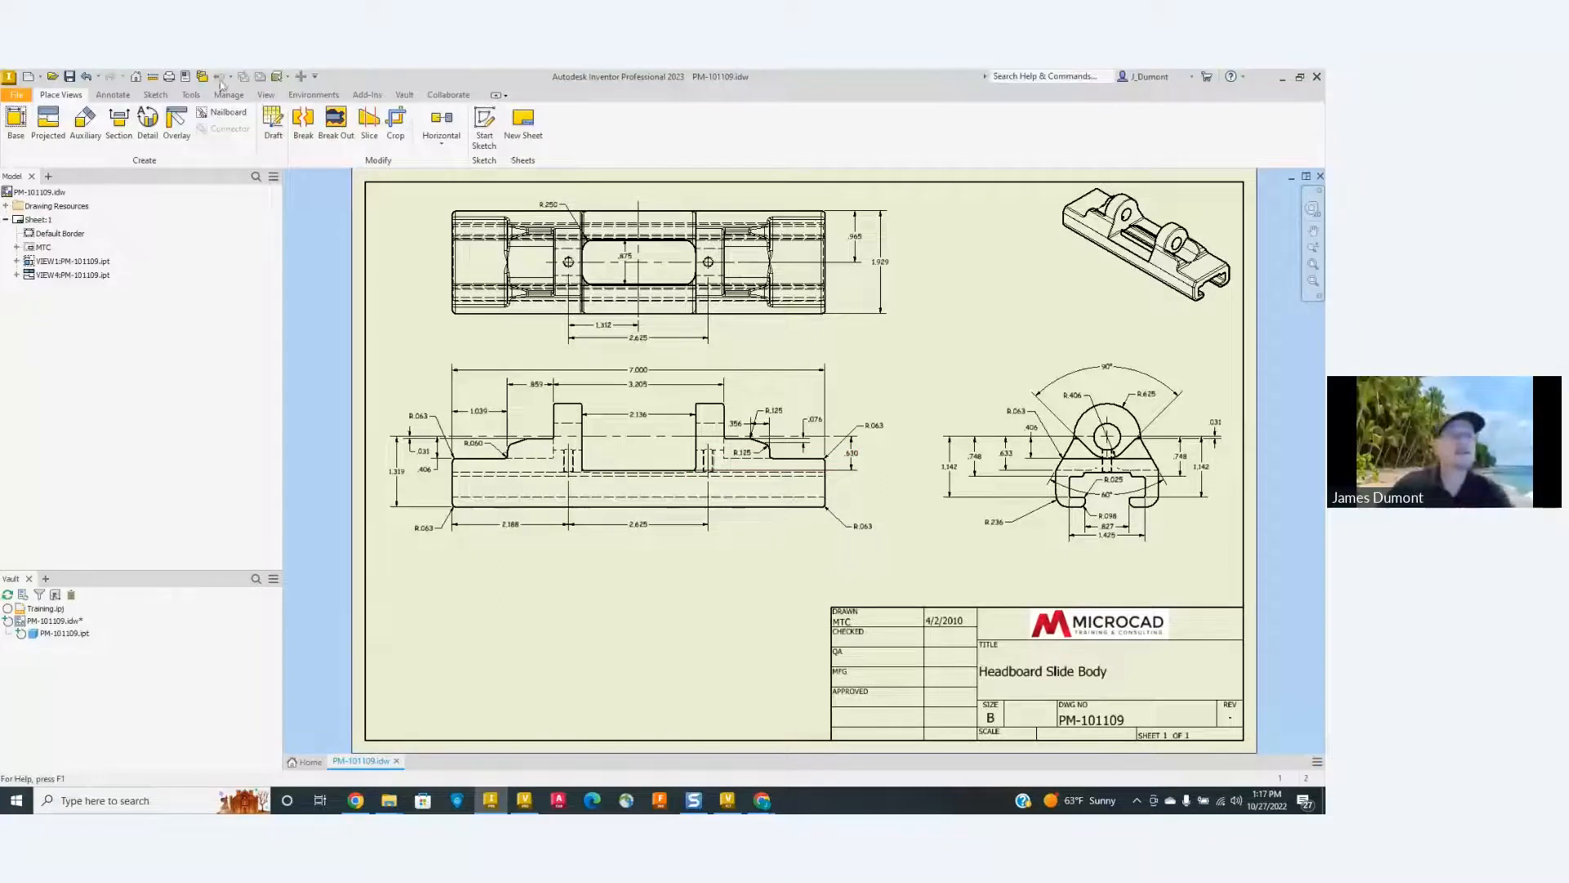
Set the drawing's creation date to 10/27/2022 and its designer to JRD in the iProperties.
click(186, 78)
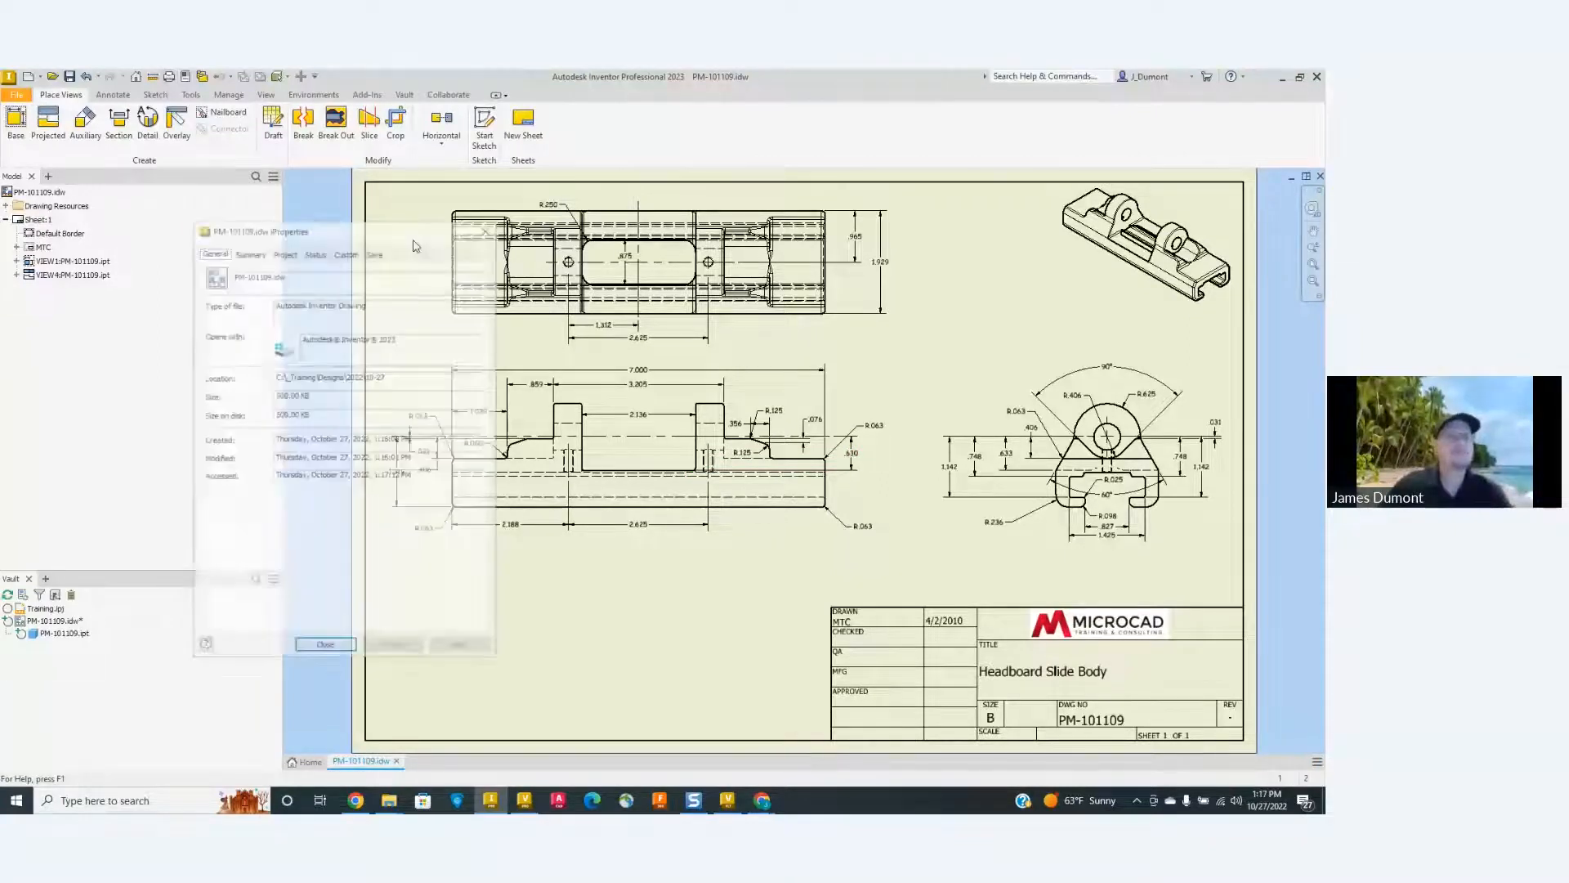
click(282, 251)
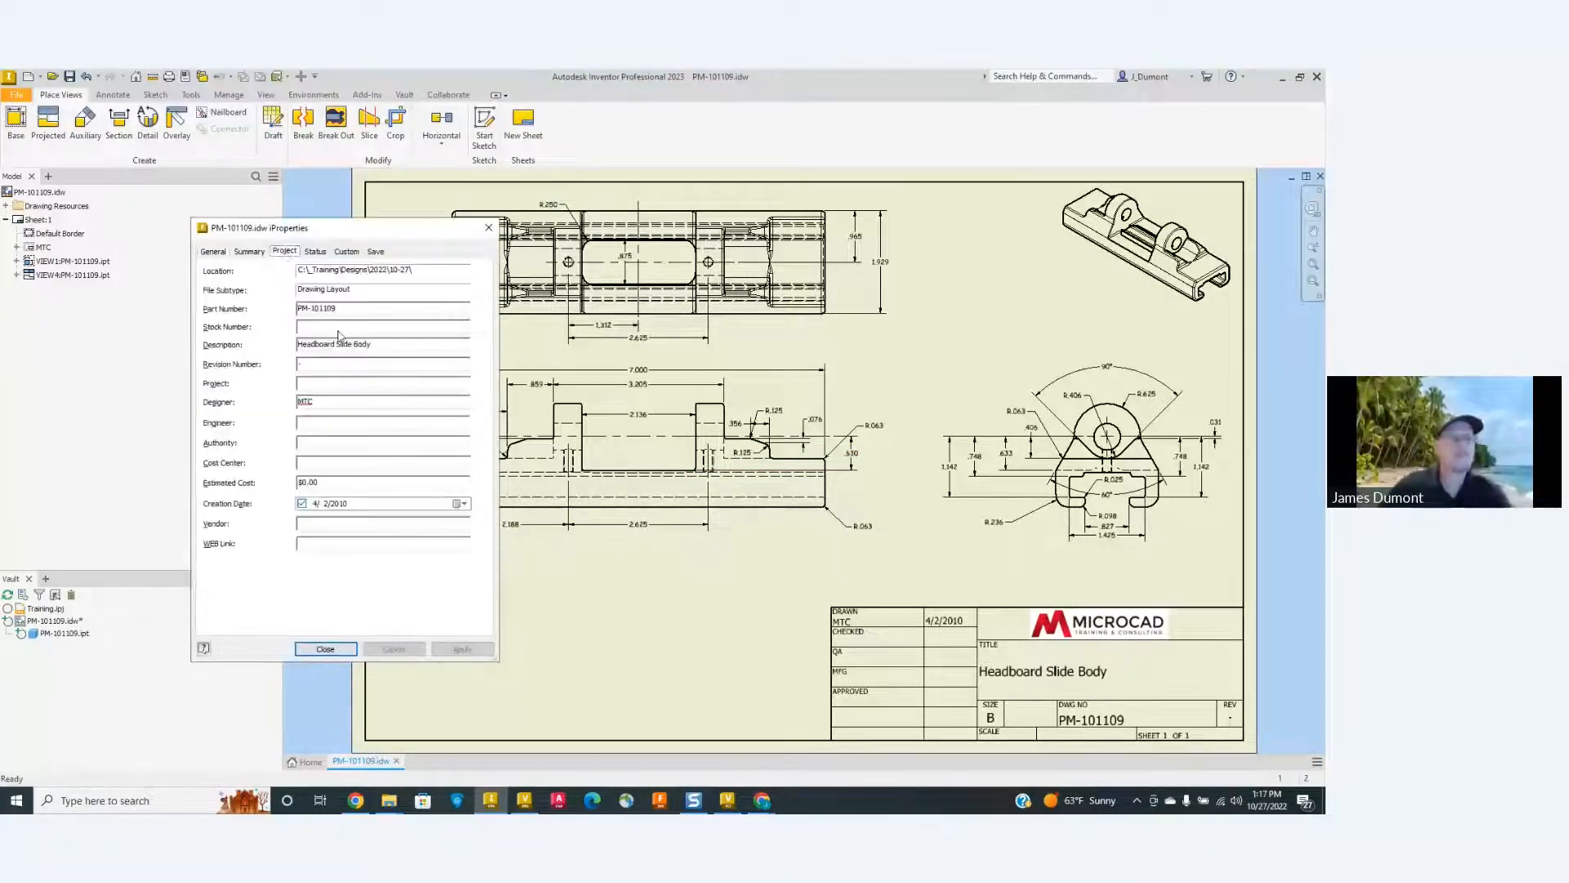
click(302, 504)
click(302, 504)
click(463, 503)
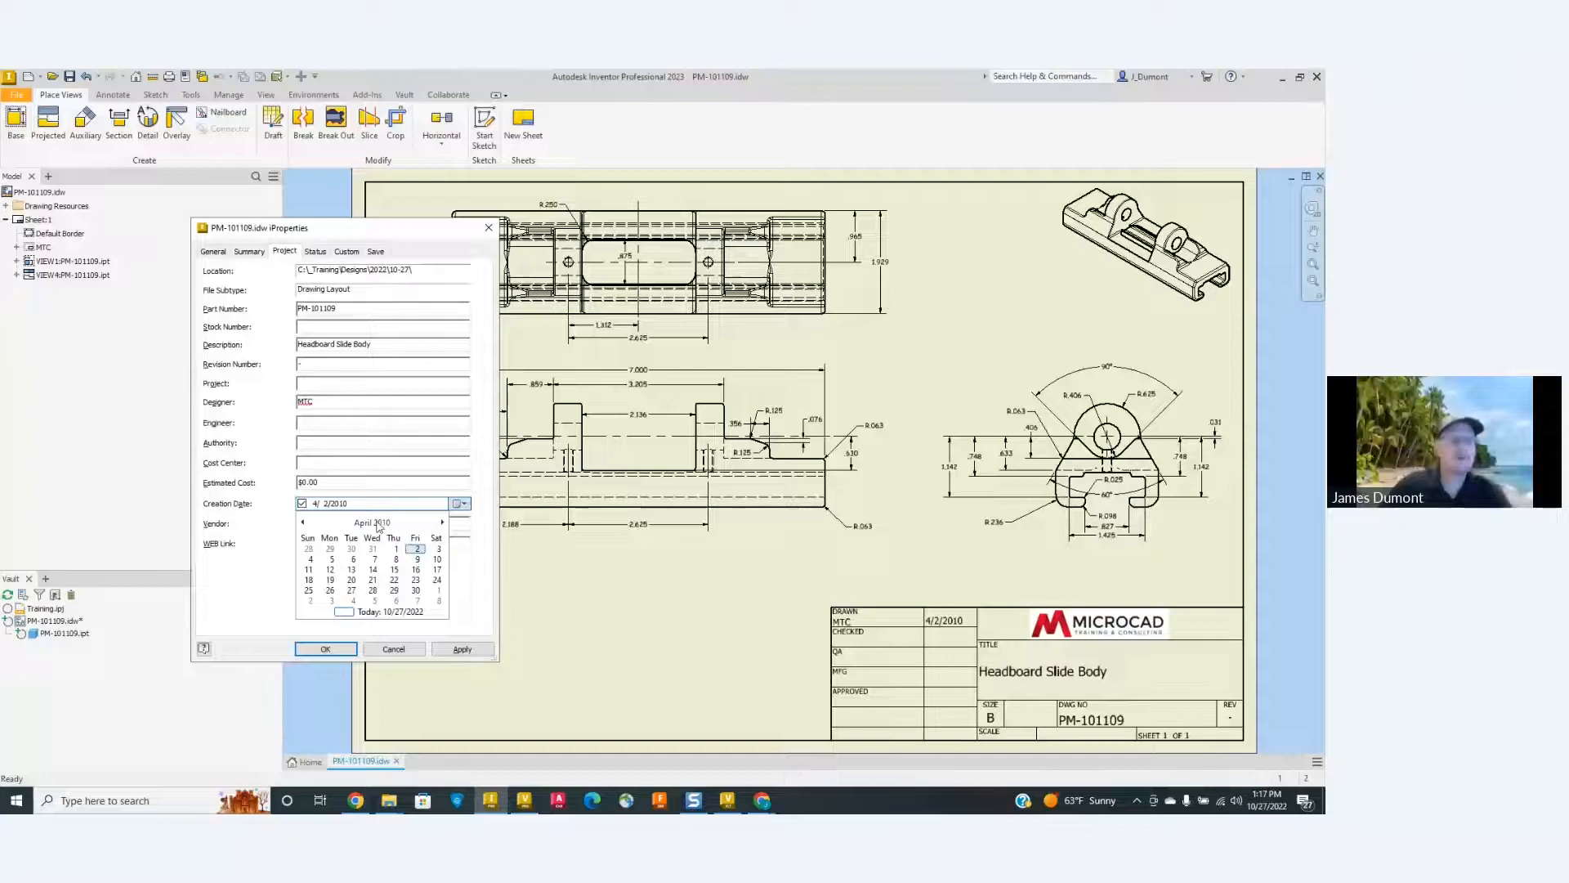
click(391, 612)
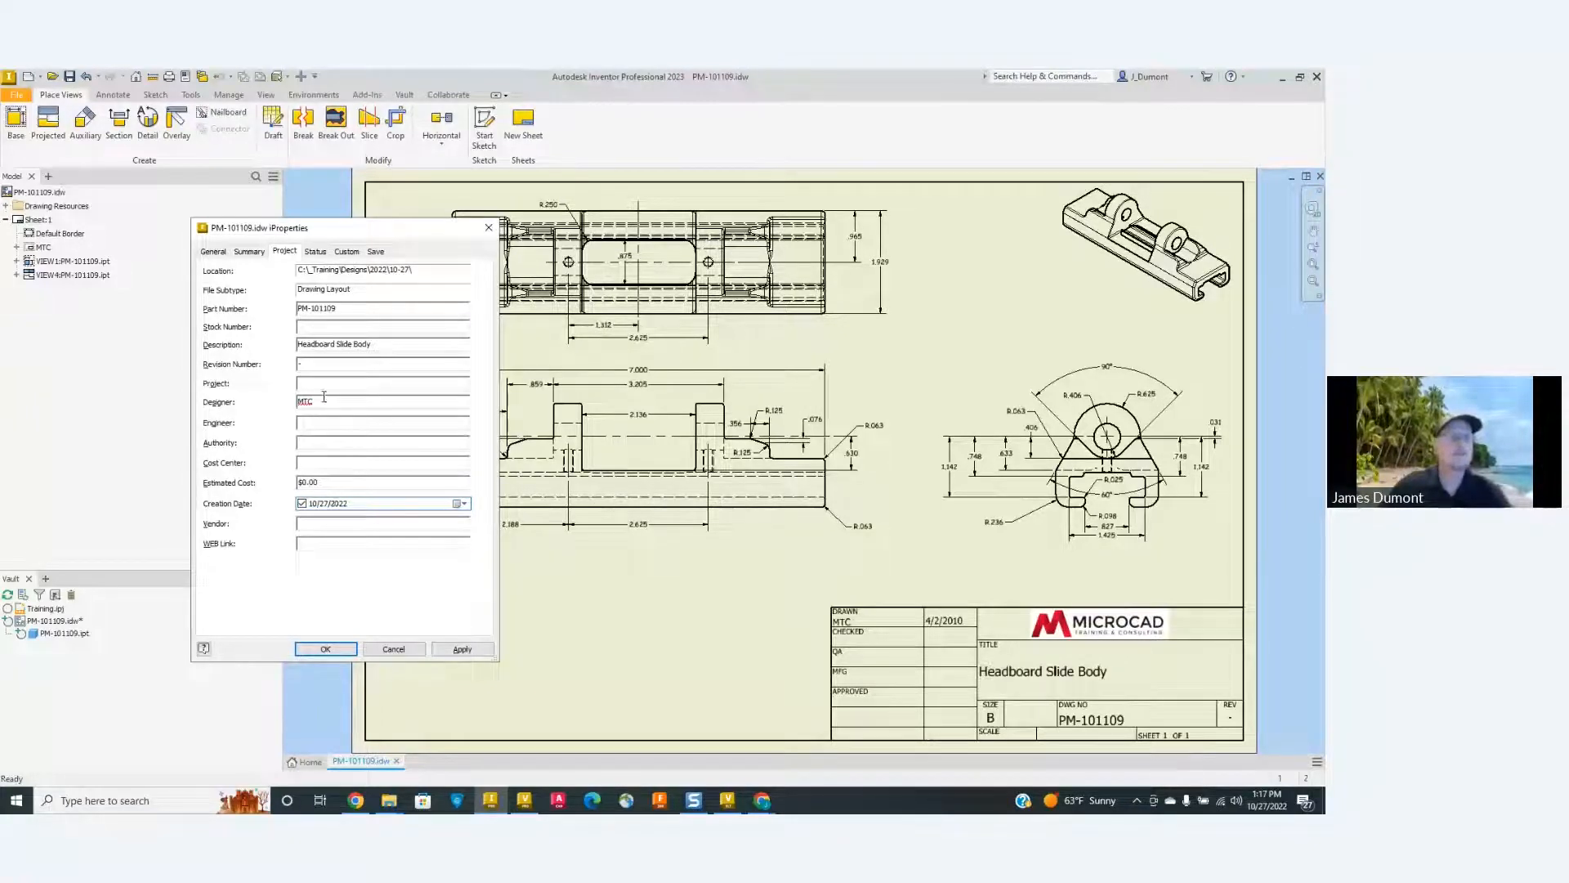
text(JRD)
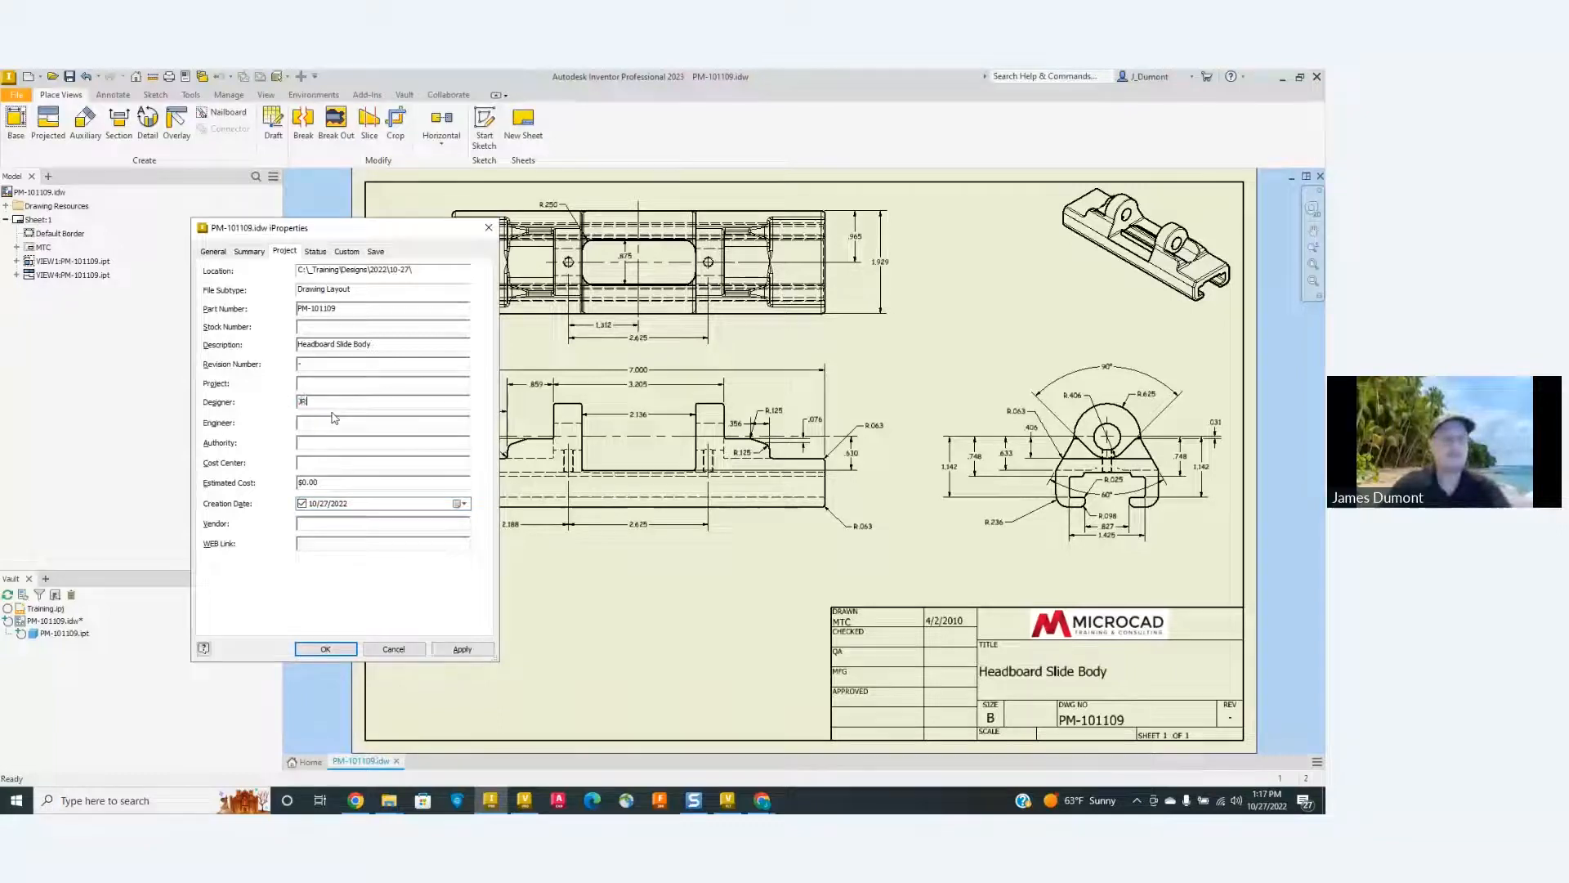
Set the drawing's author to JRD and apply the iProperties changes.
click(213, 251)
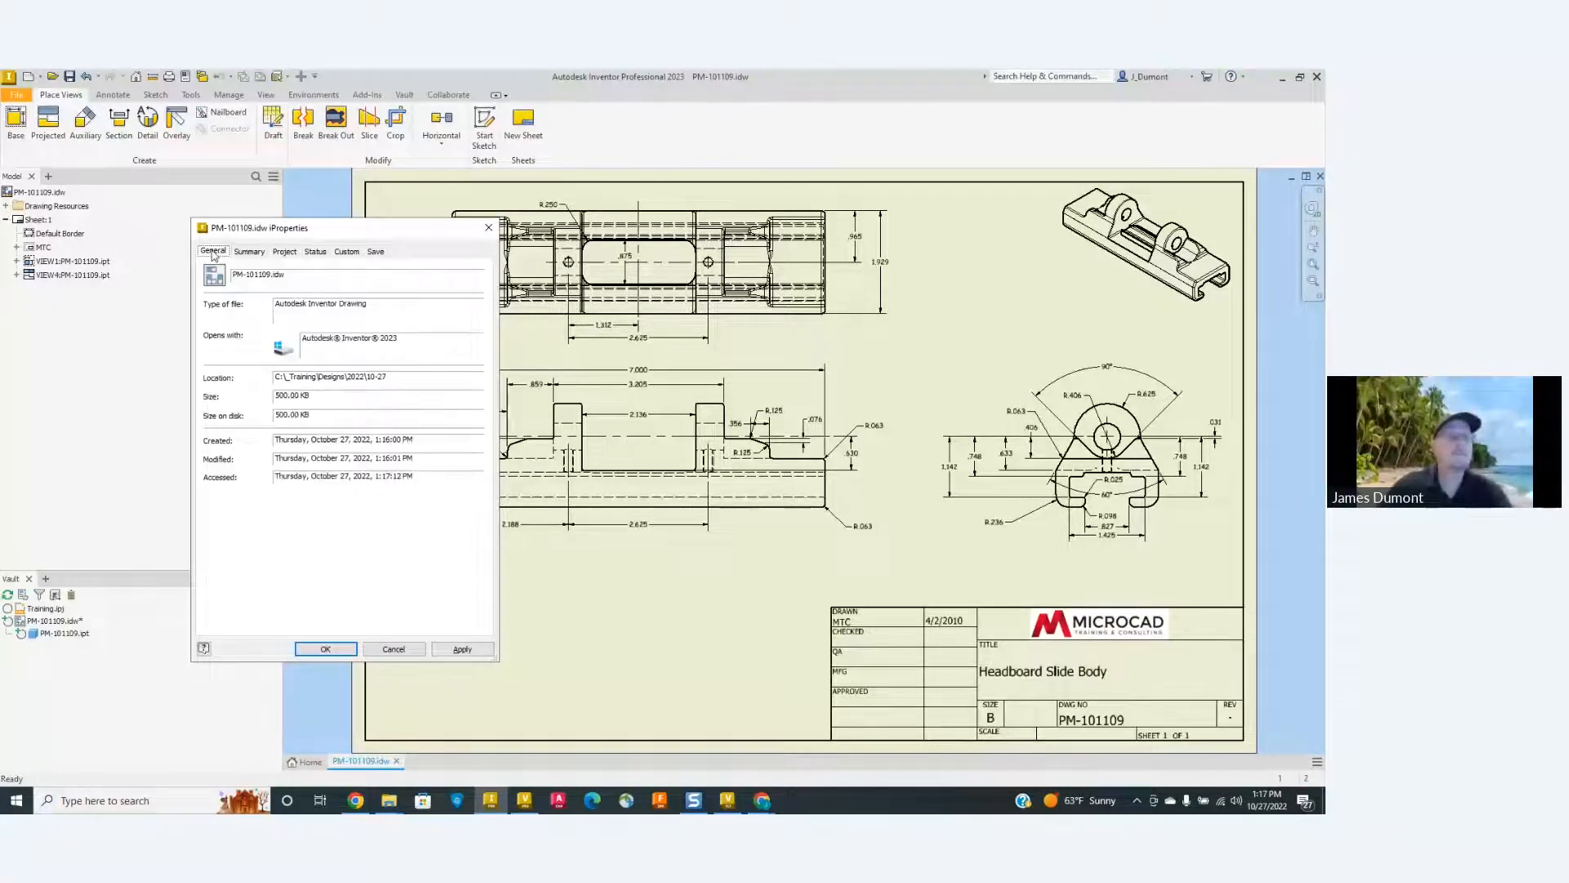
click(249, 251)
text(JRD)
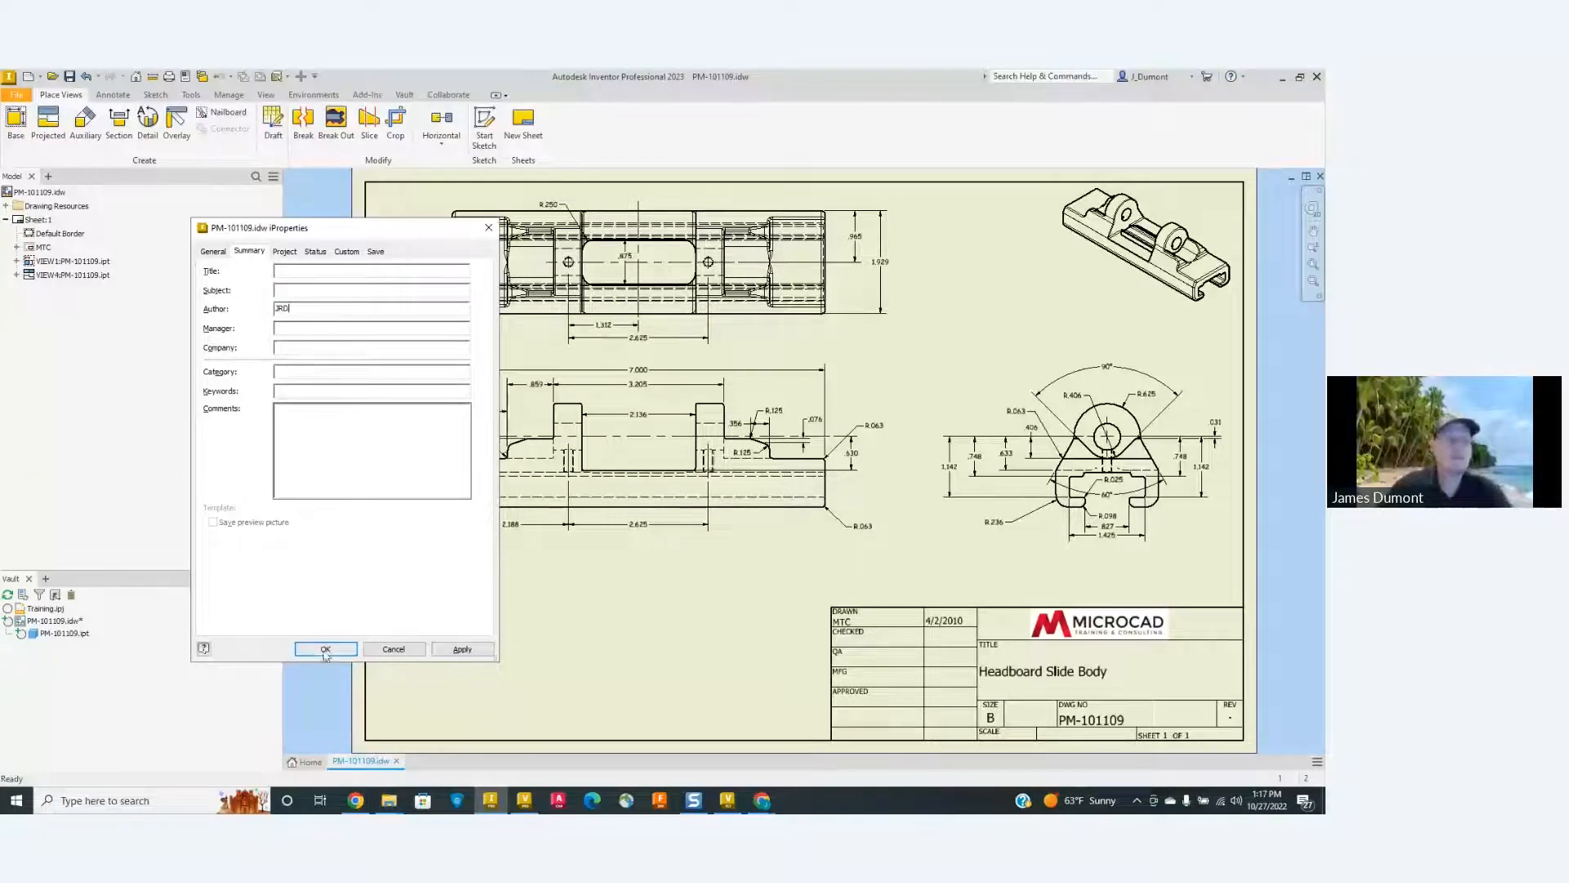
click(325, 650)
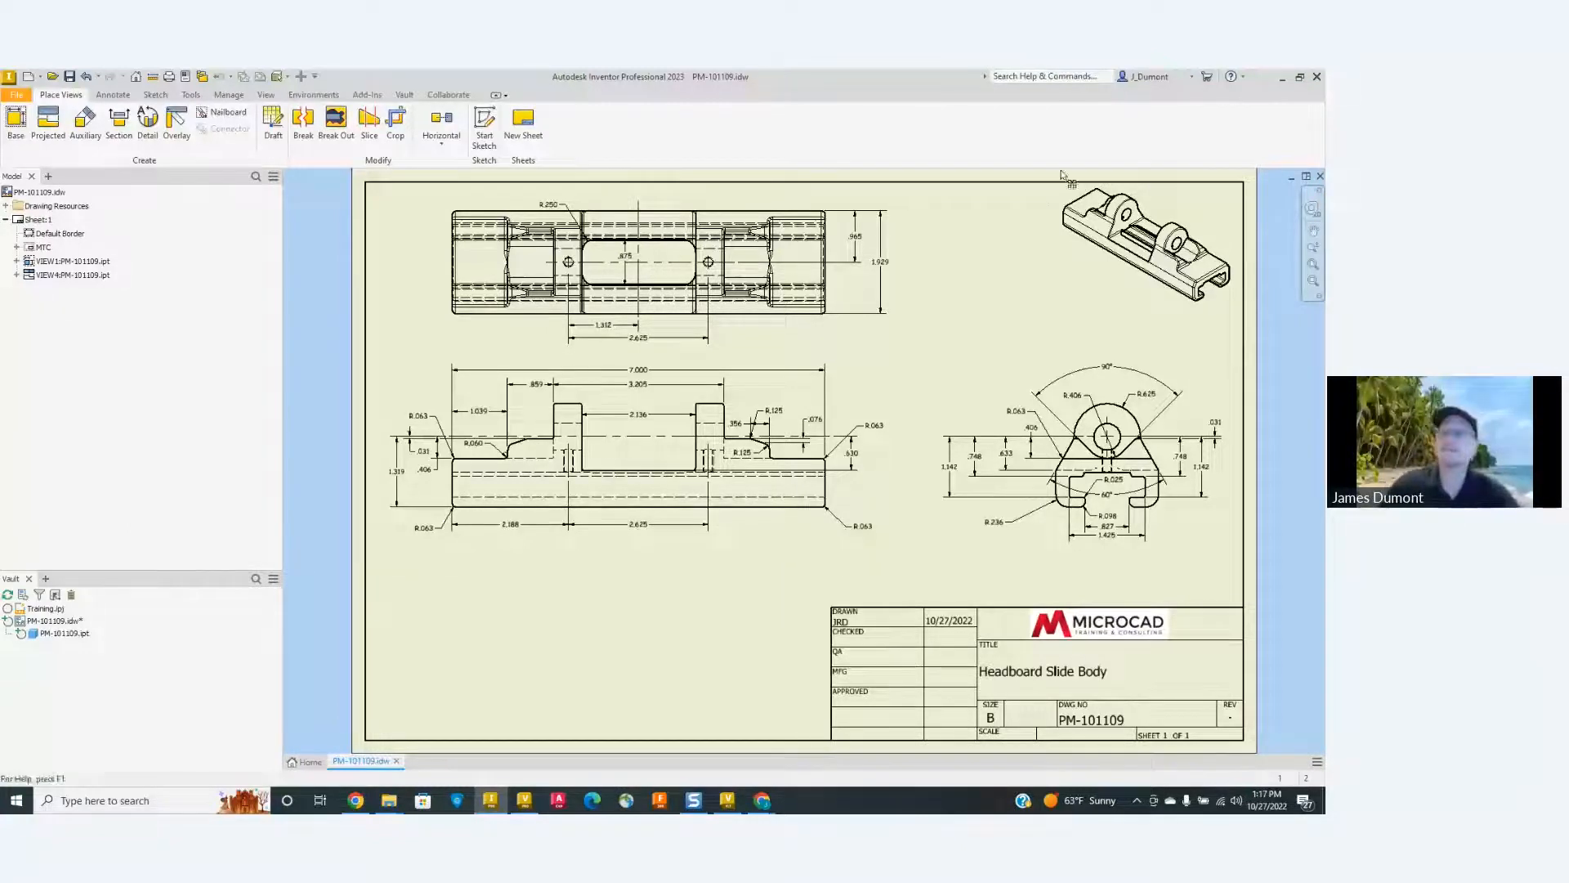
Close the PM-101109 drawing and save its changes.
click(1320, 177)
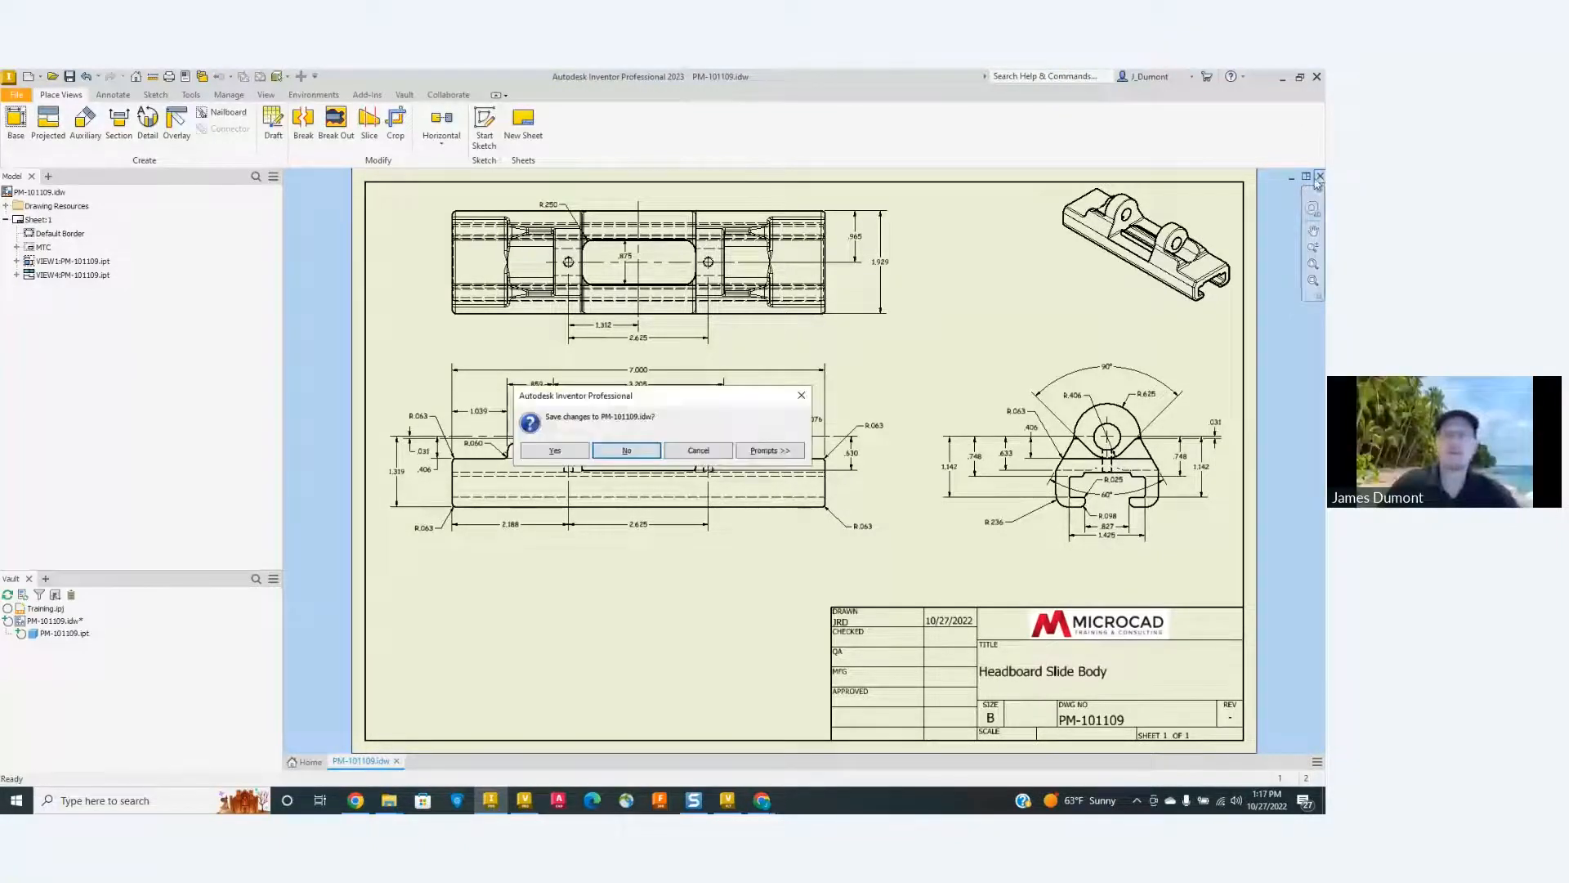
click(565, 453)
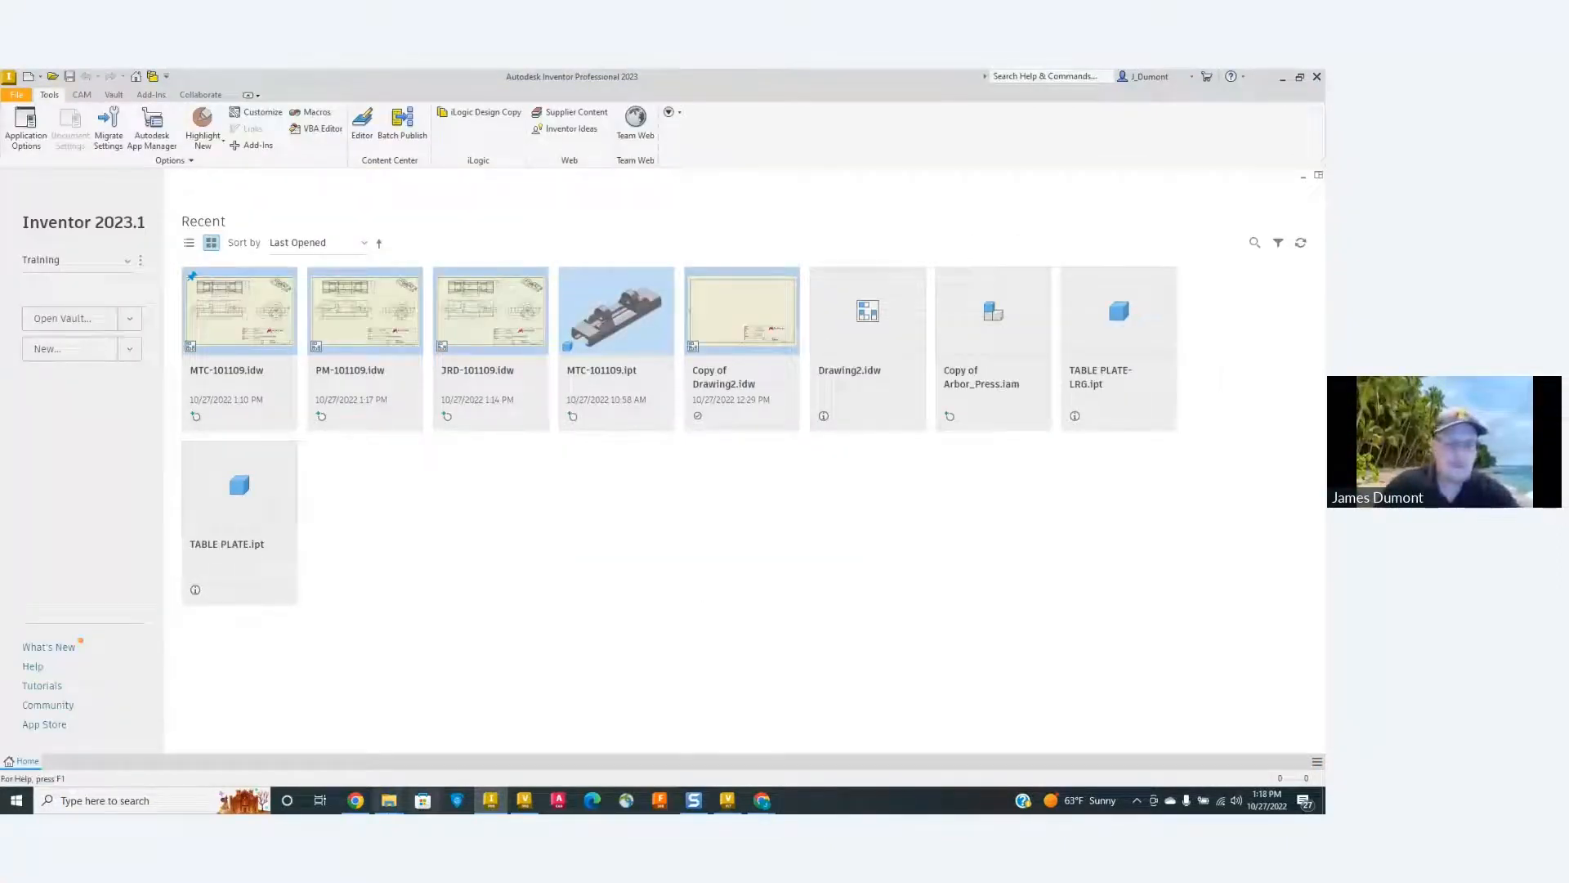
Switch to the Cylinder Clamp folder in File Explorer and open Cylinder Clamp.iam in Design Assistant.
mouse_move(388, 808)
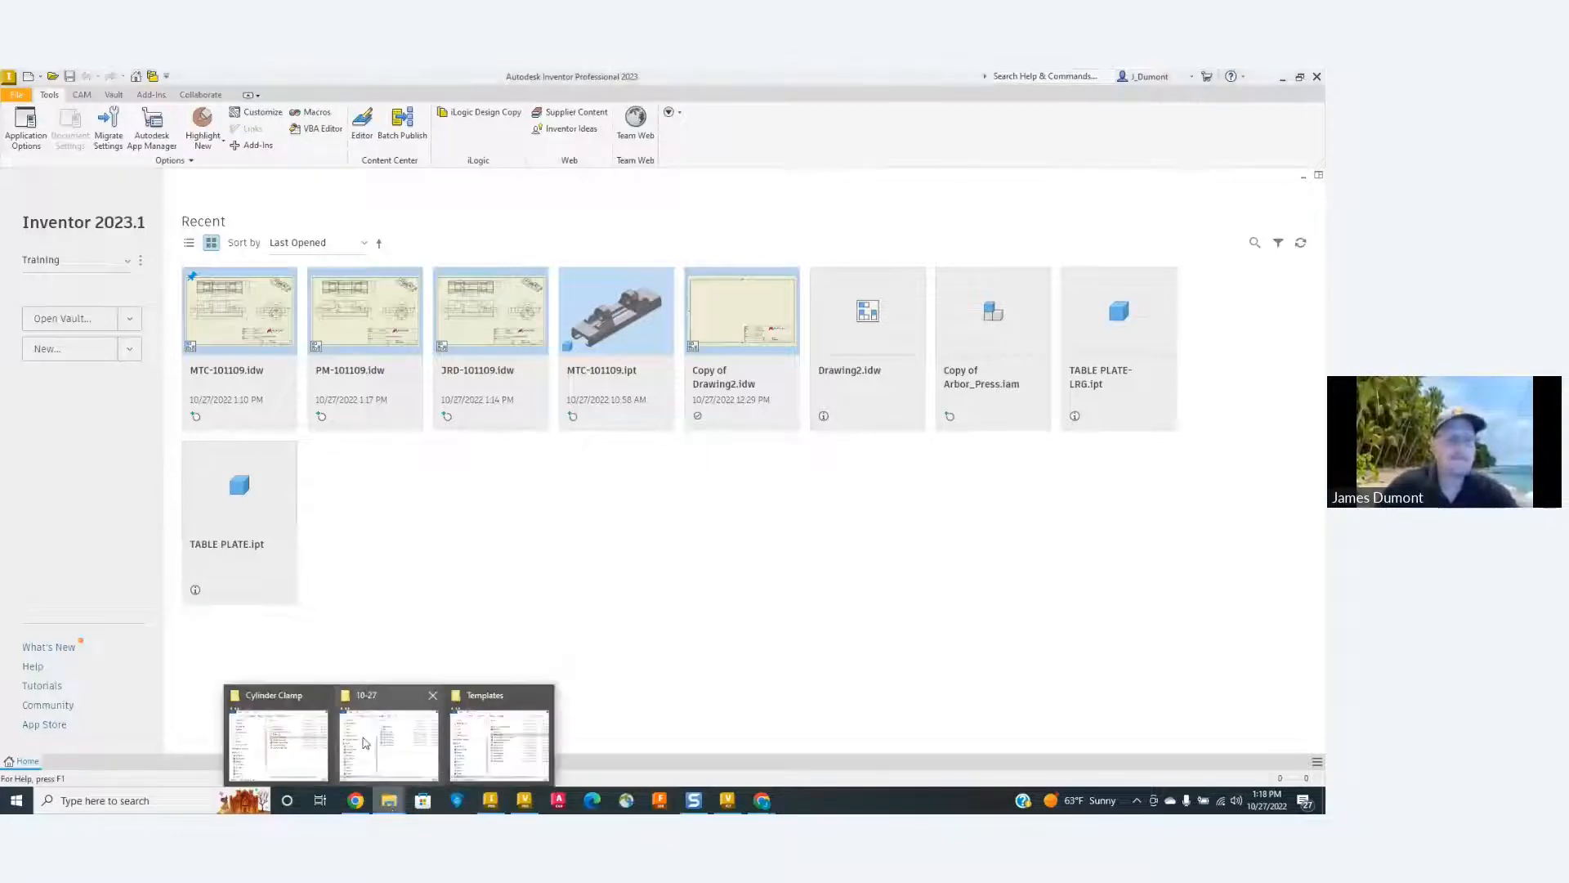
click(367, 740)
mouse_move(389, 800)
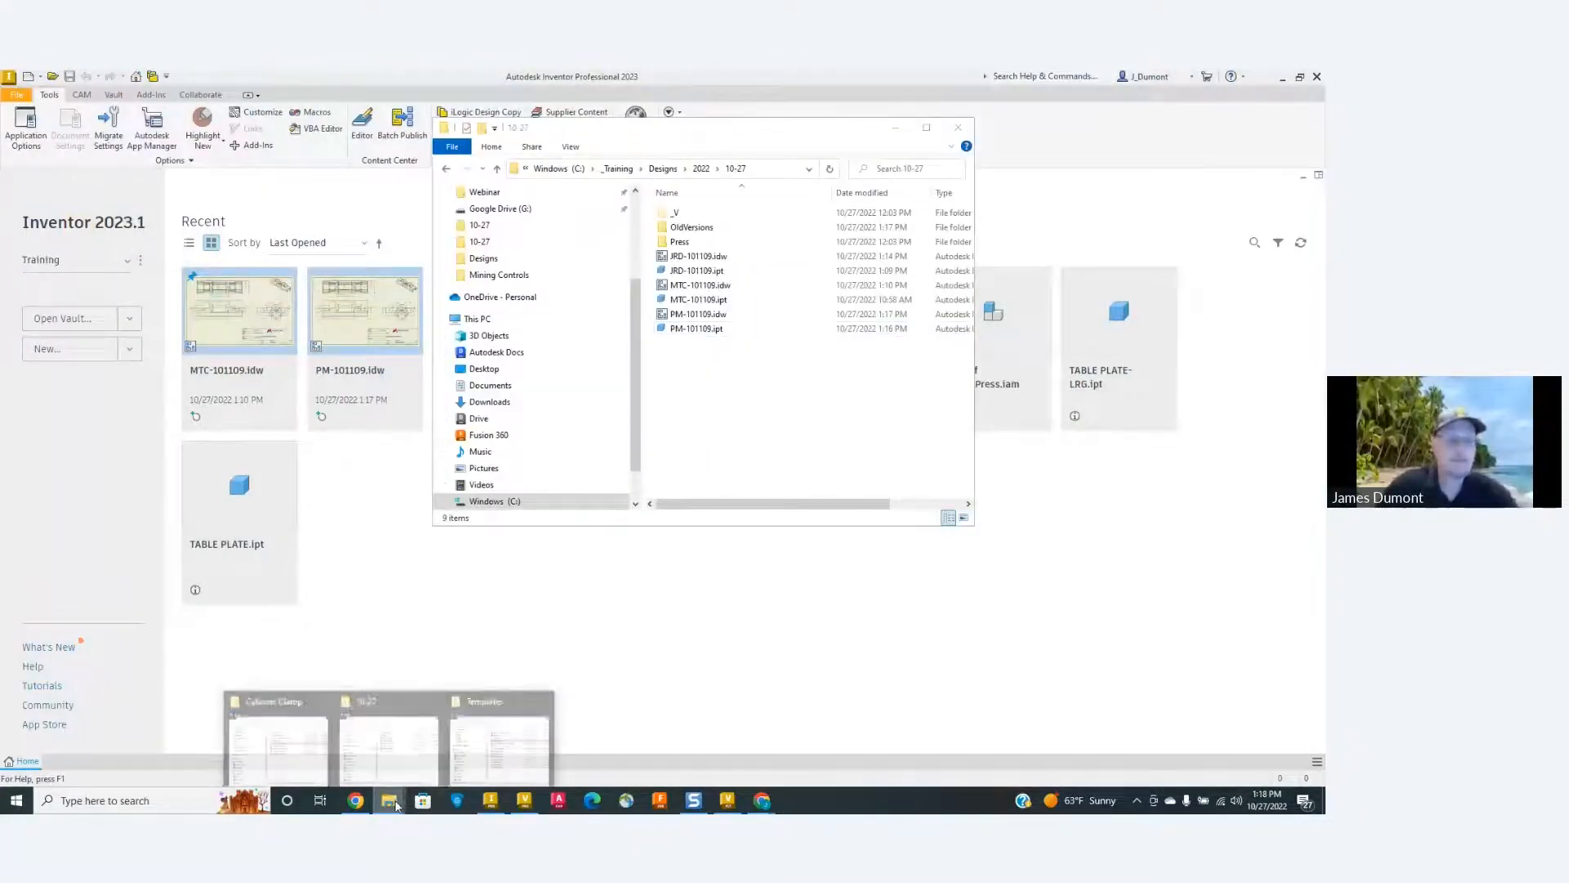
click(307, 756)
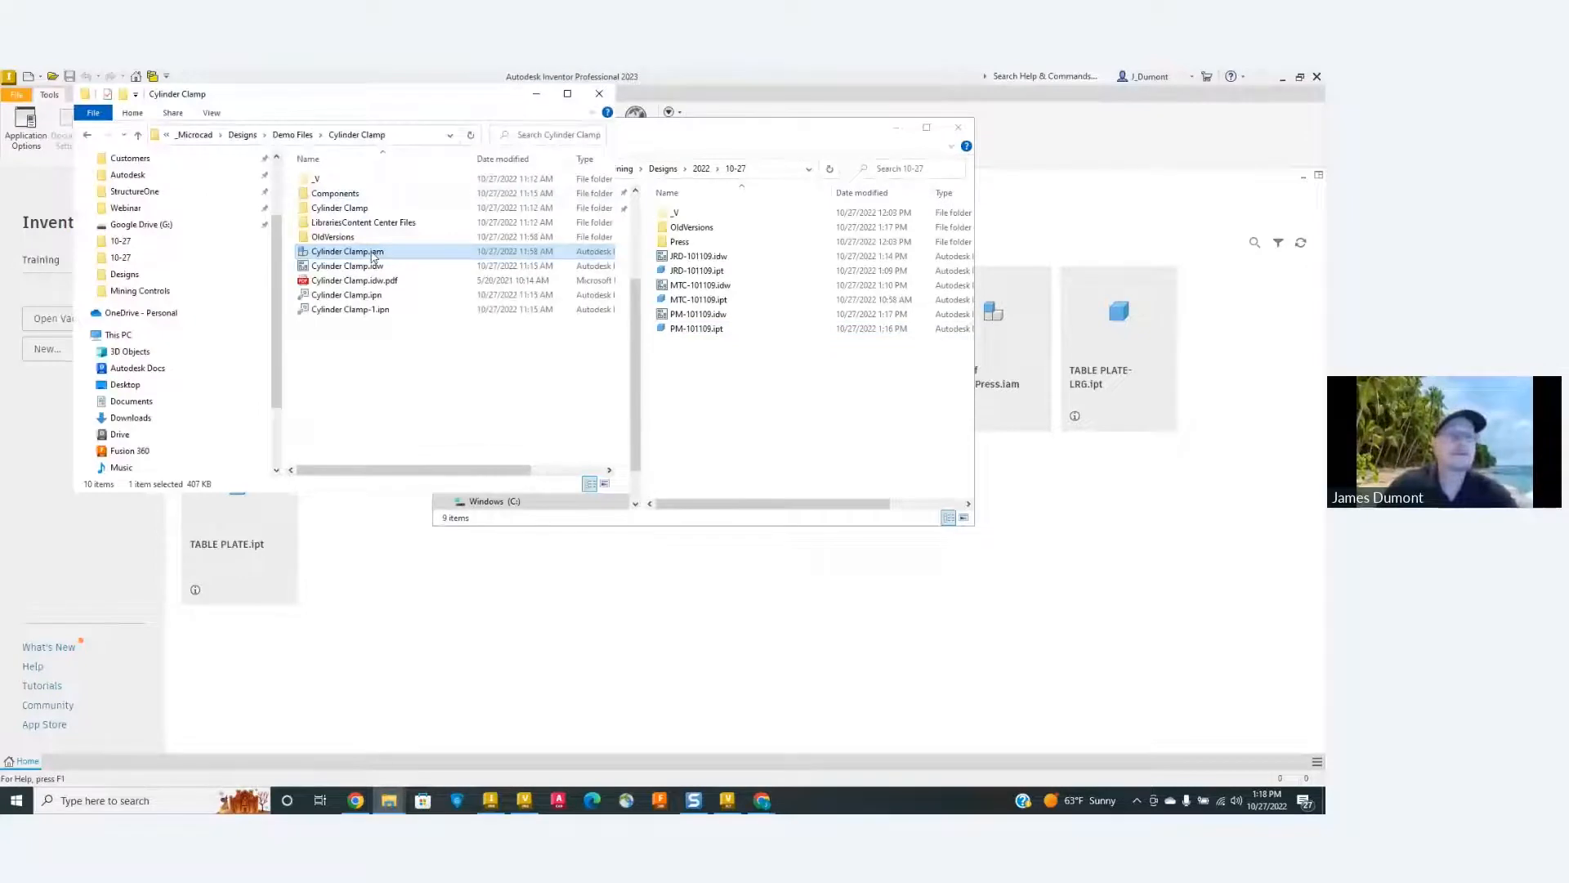
click(372, 253)
click(362, 322)
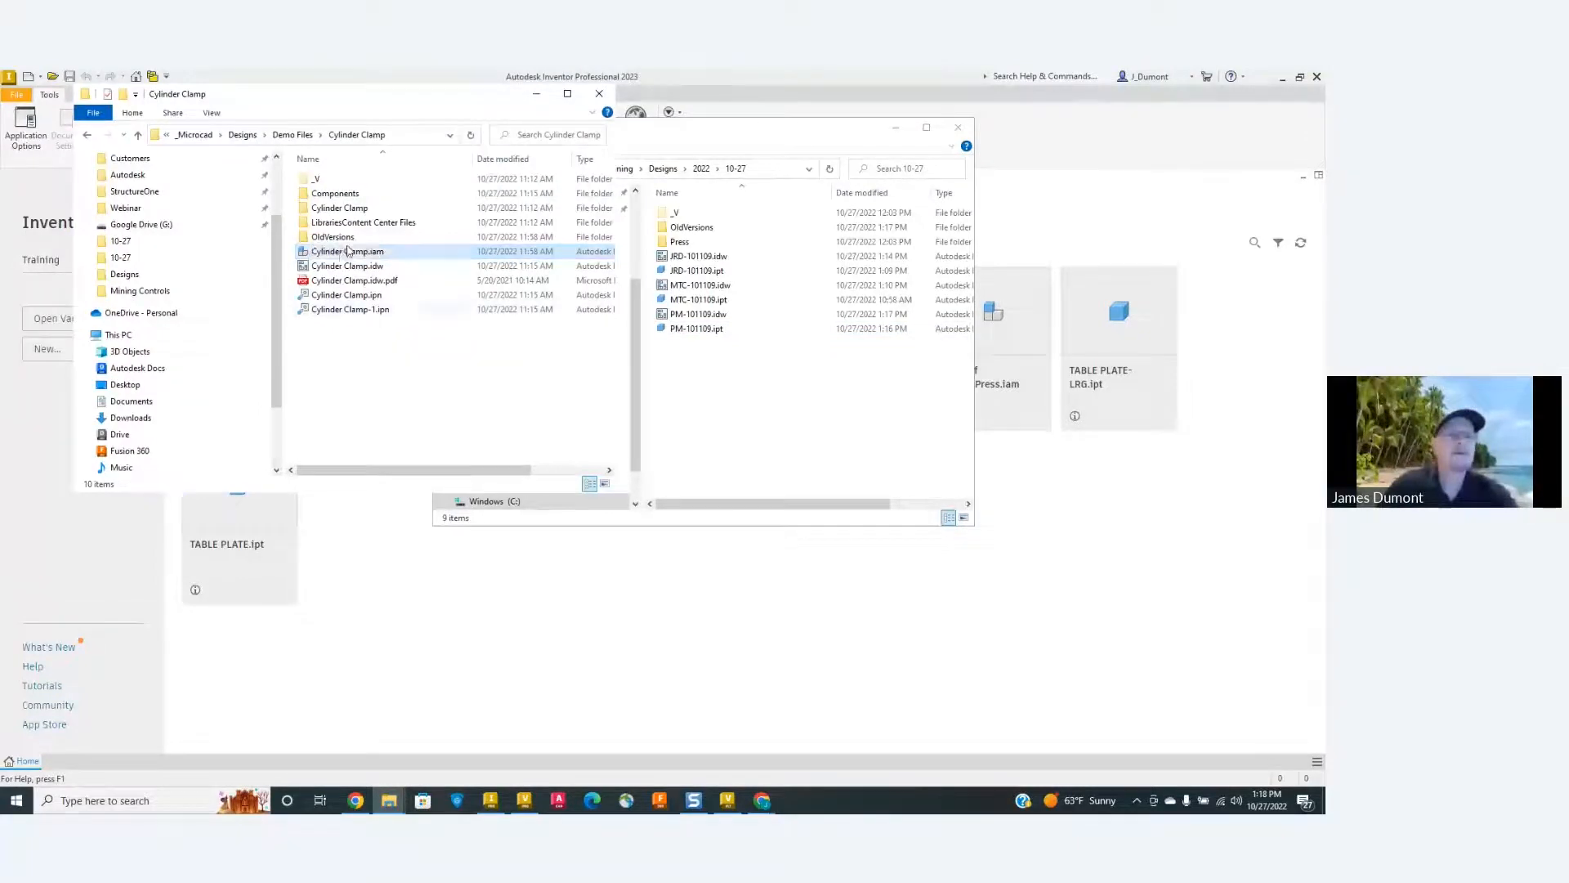
right_click(341, 254)
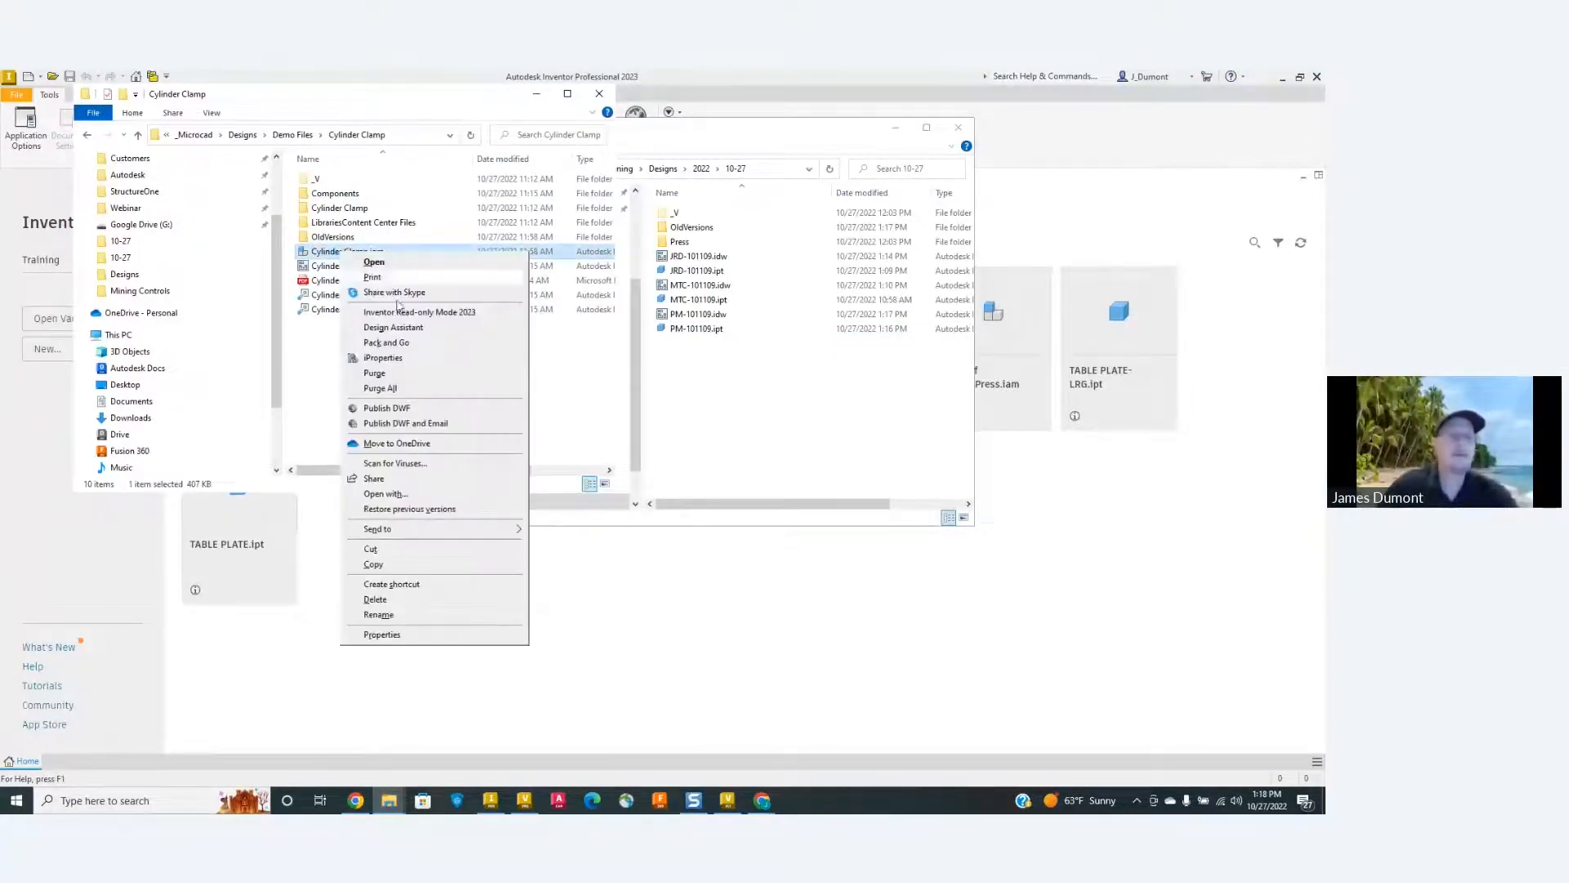
click(397, 328)
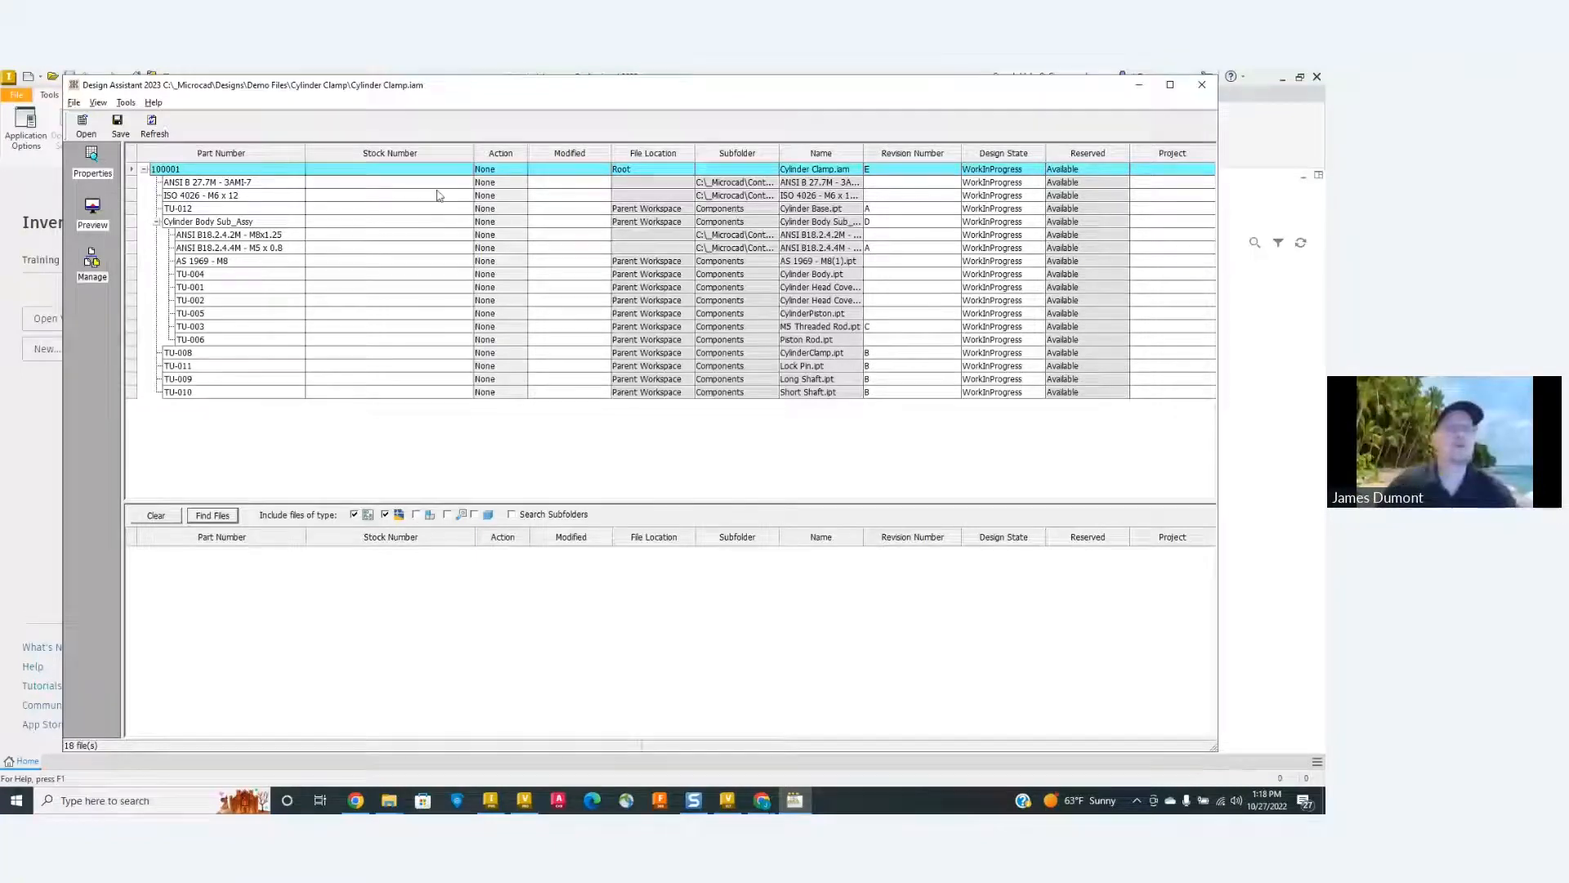
Set the action of the root assembly Cylinder Clamp.iam to Copy.
click(495, 173)
click(520, 195)
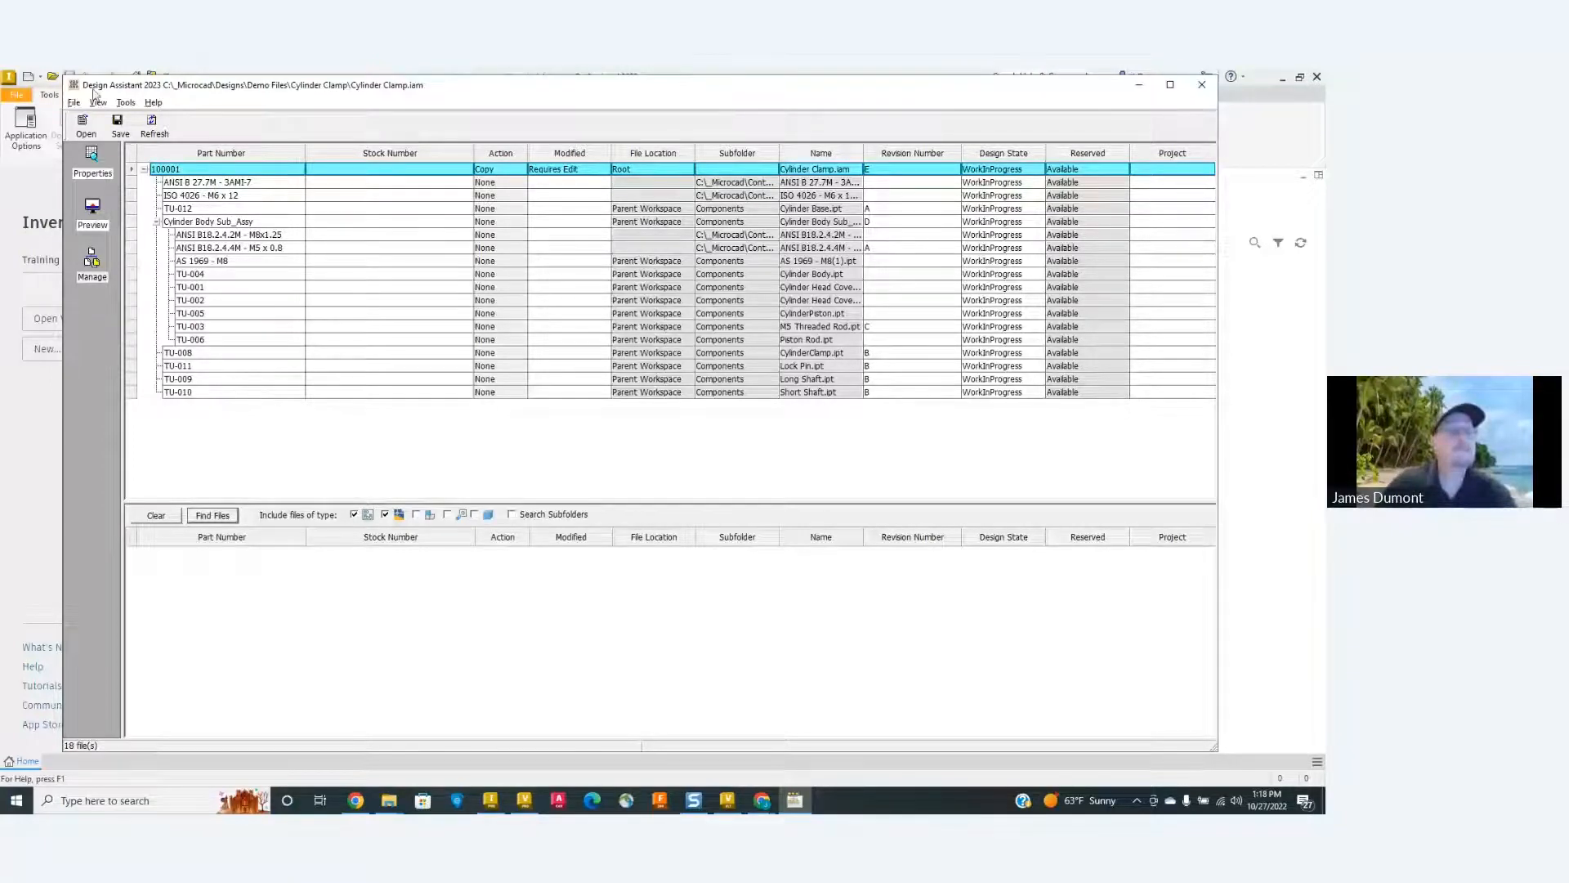
click(125, 104)
mouse_move(151, 121)
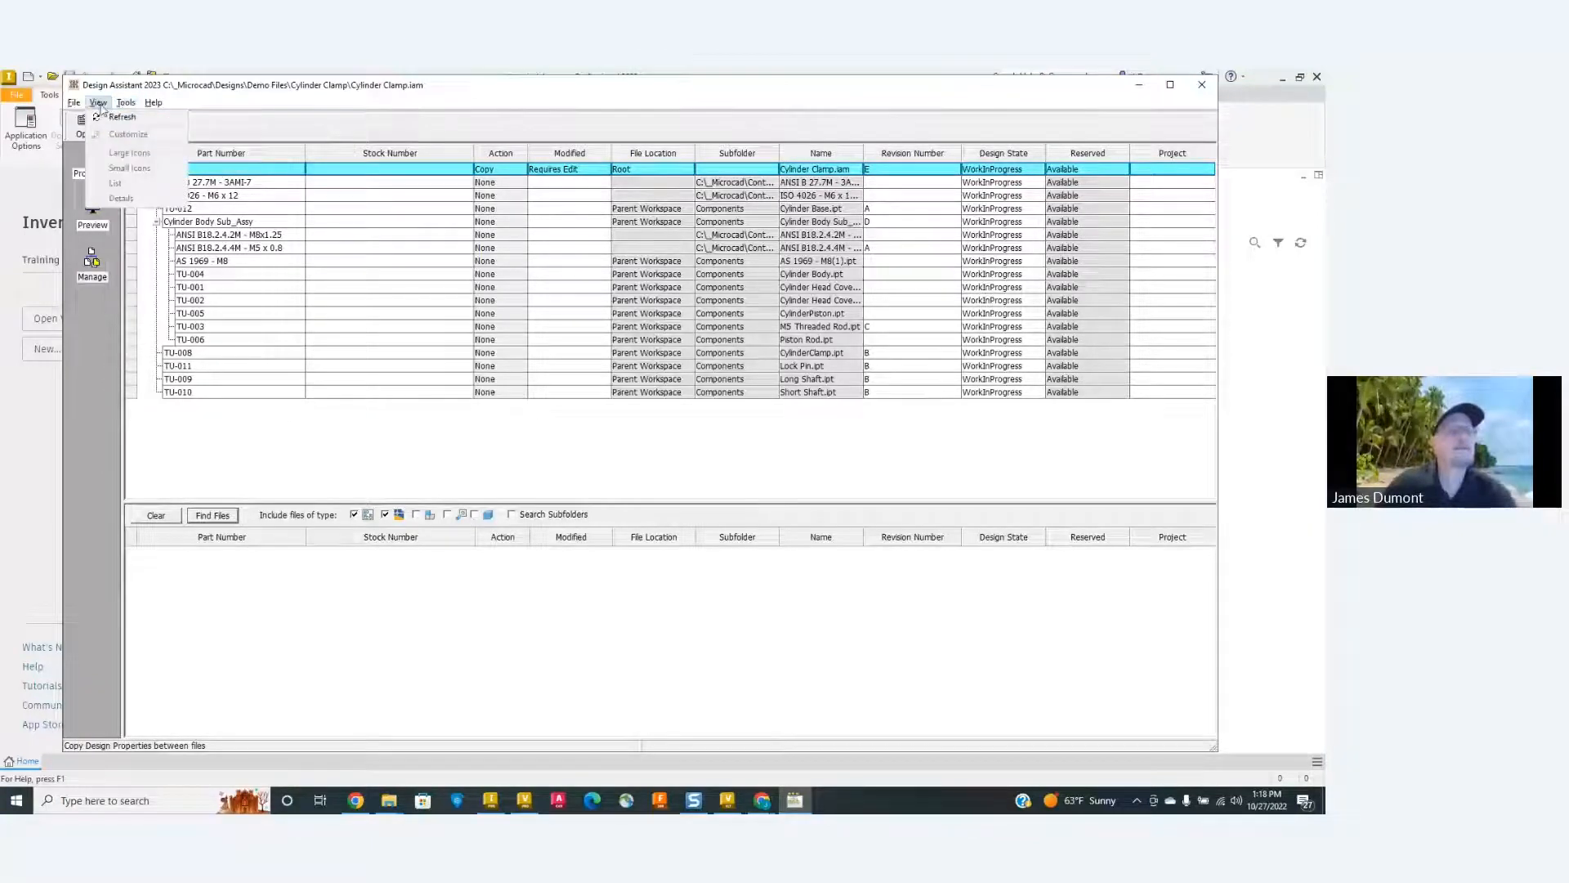
mouse_move(155, 151)
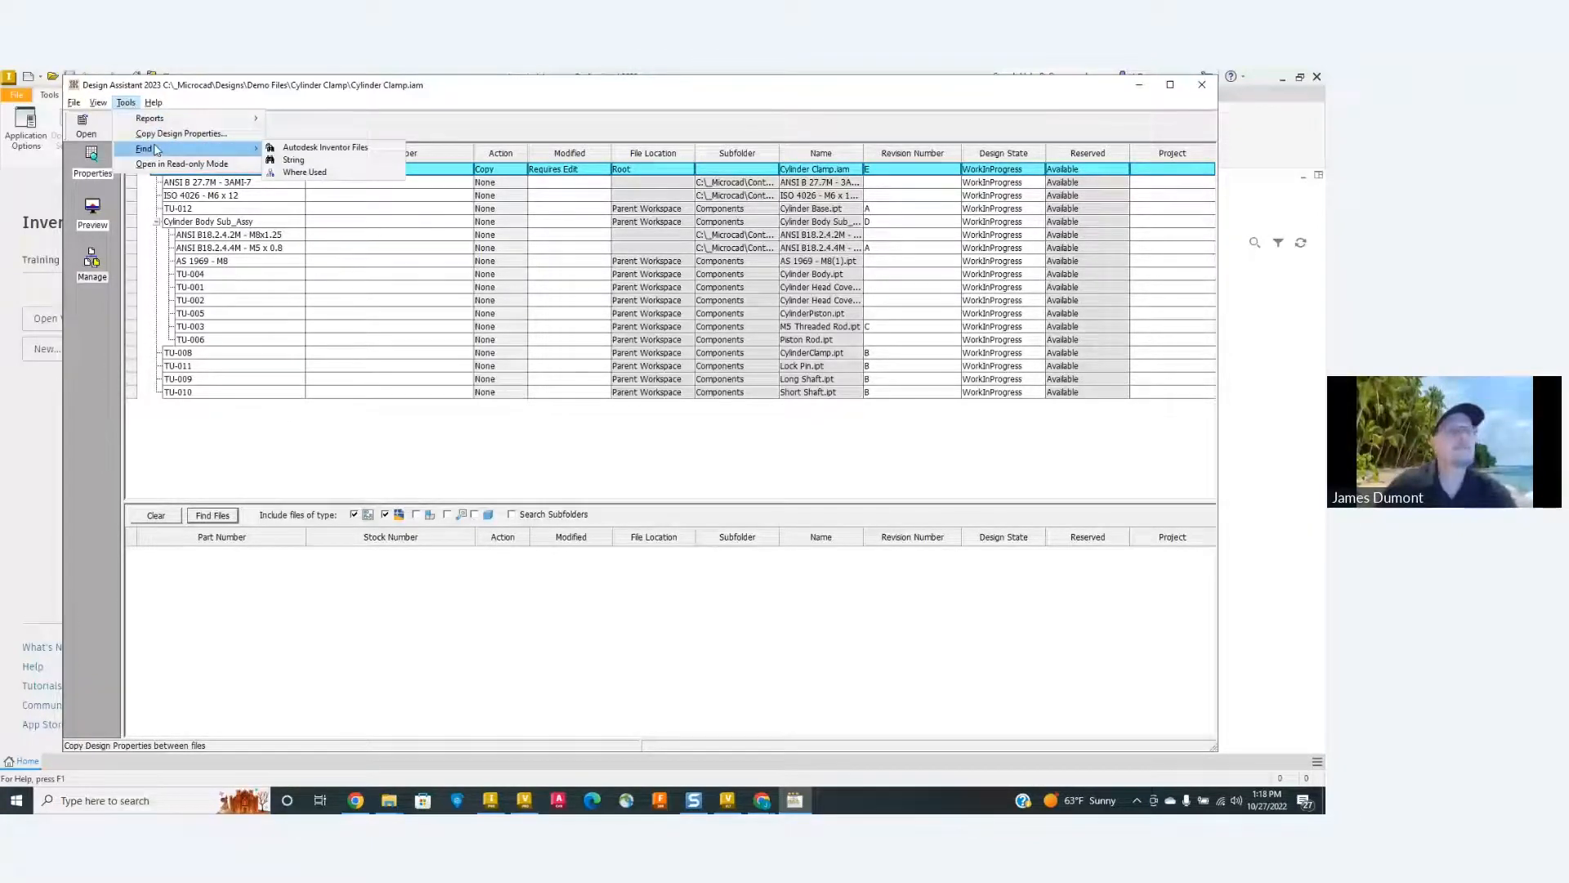
click(205, 461)
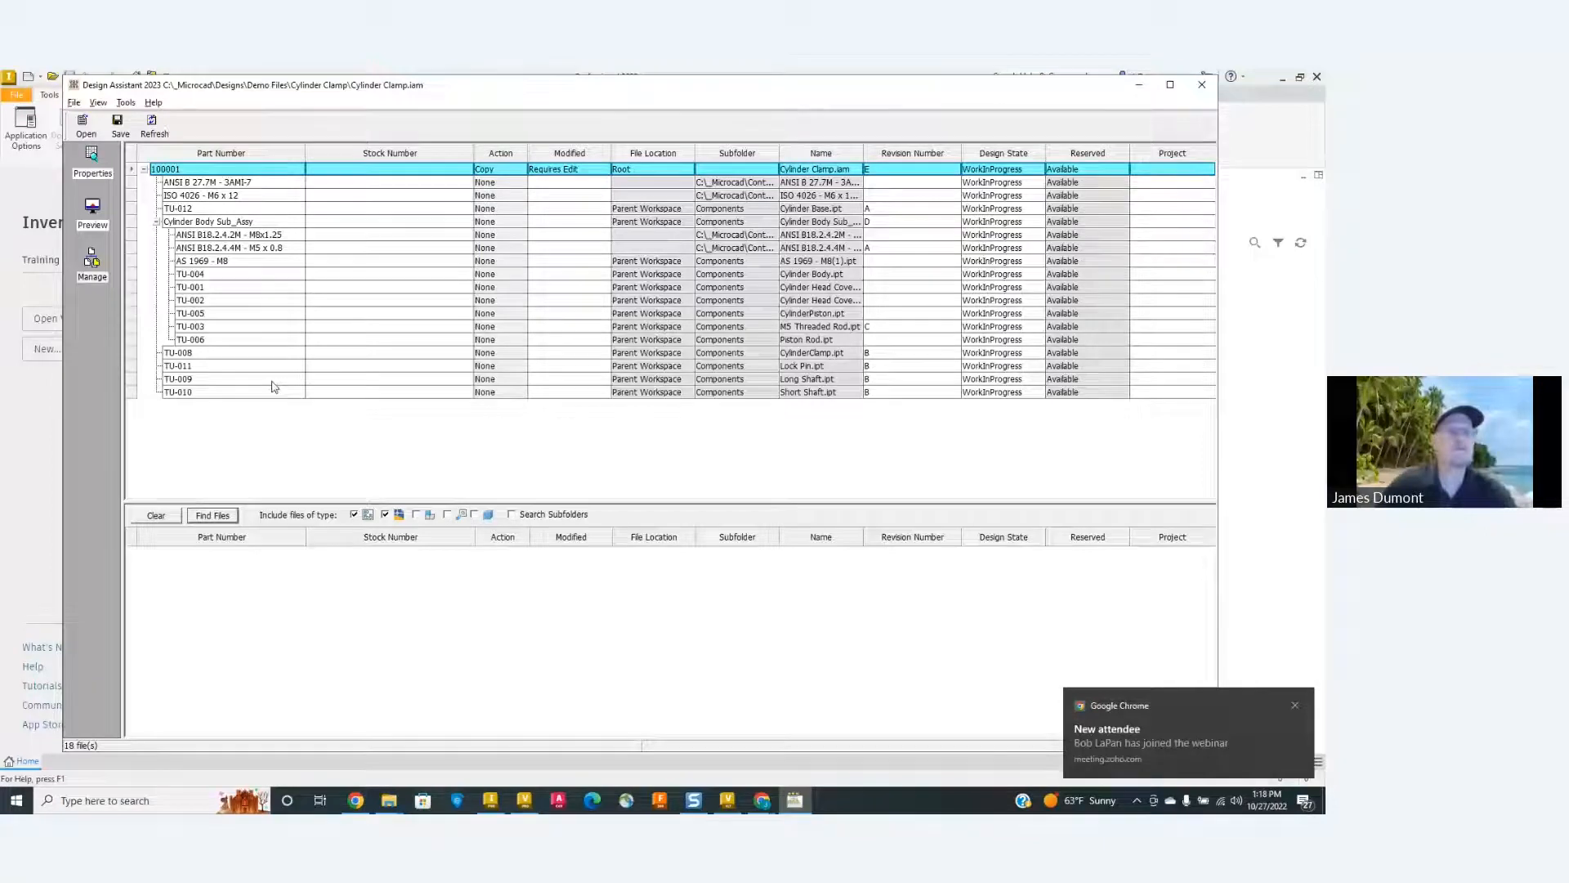
Preview the Cylinder Clamp assembly's components, including the shafts, CylinderClamp.ipt, Cylinder Base.ipt and the expanded Cylinder Body Sub_Assy.iam.
click(93, 207)
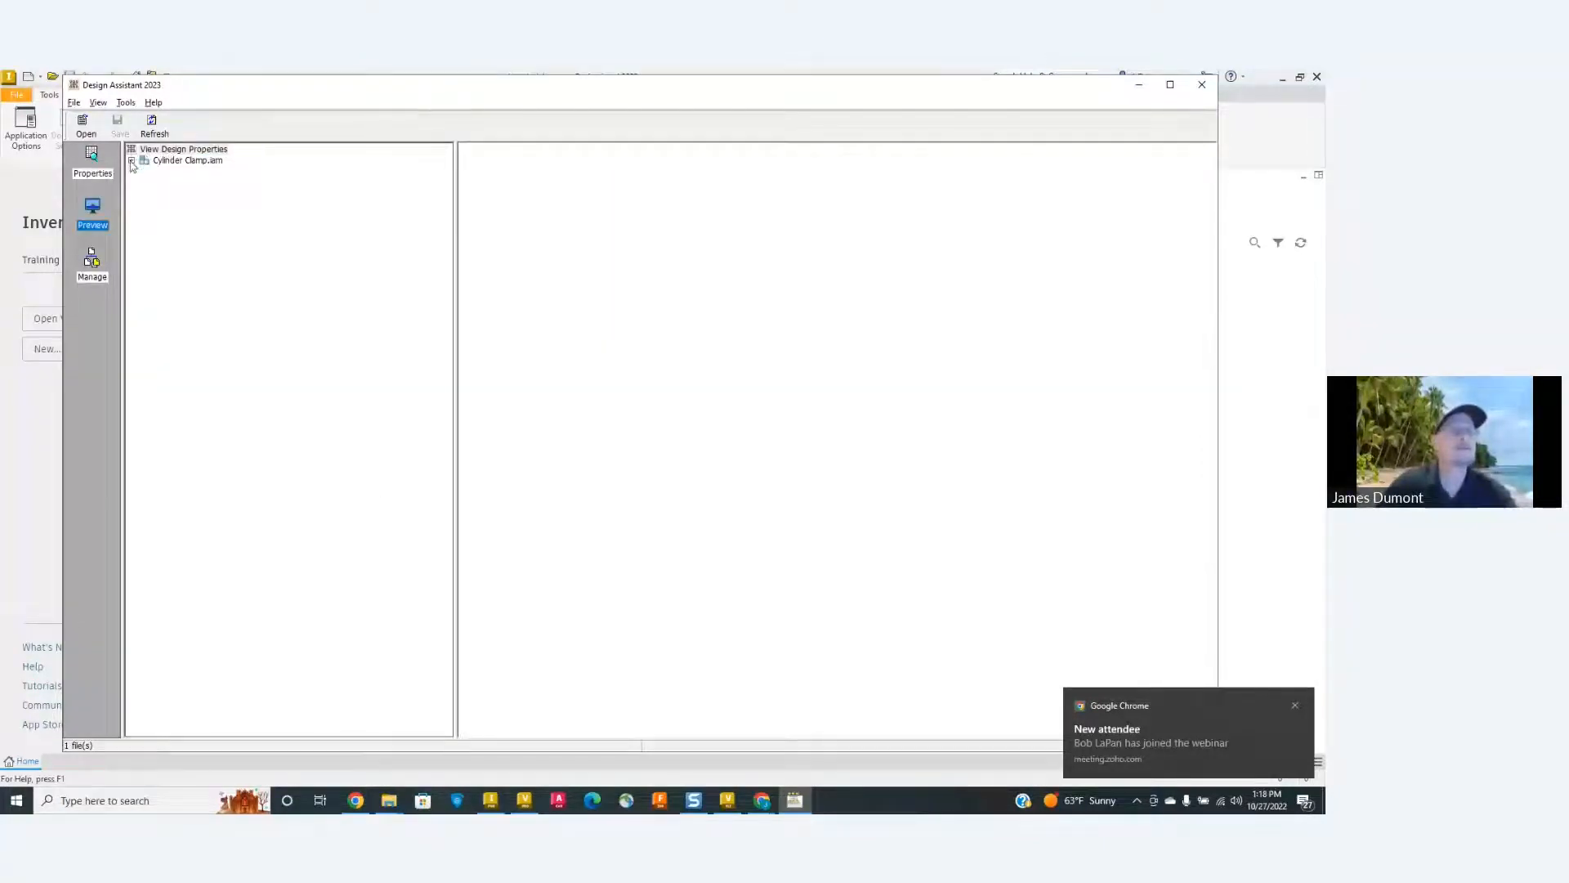
click(131, 161)
click(194, 238)
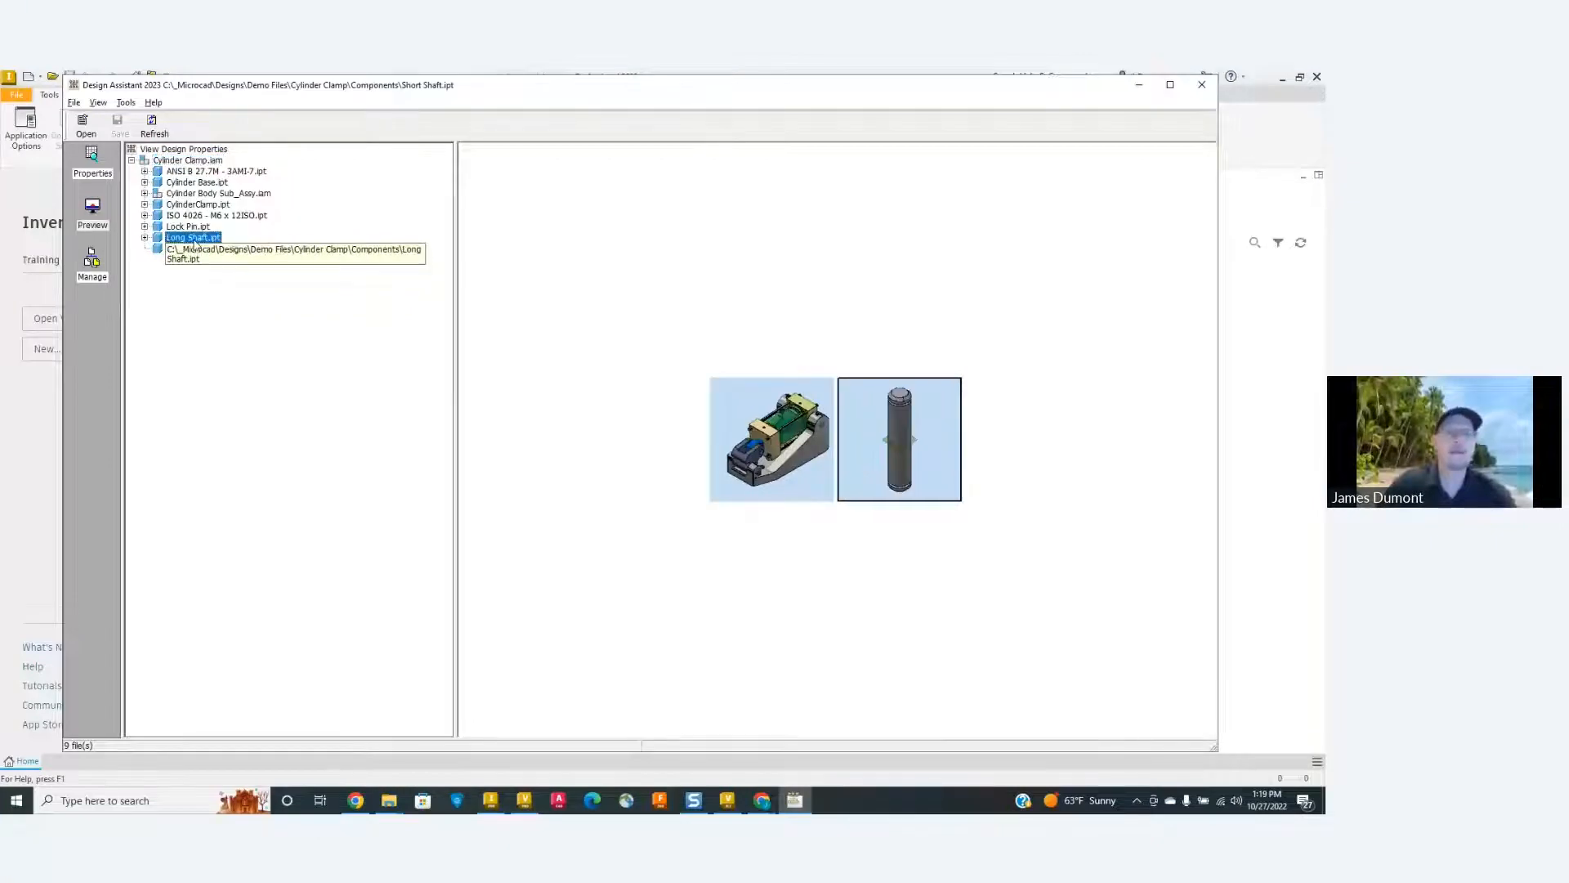
click(194, 248)
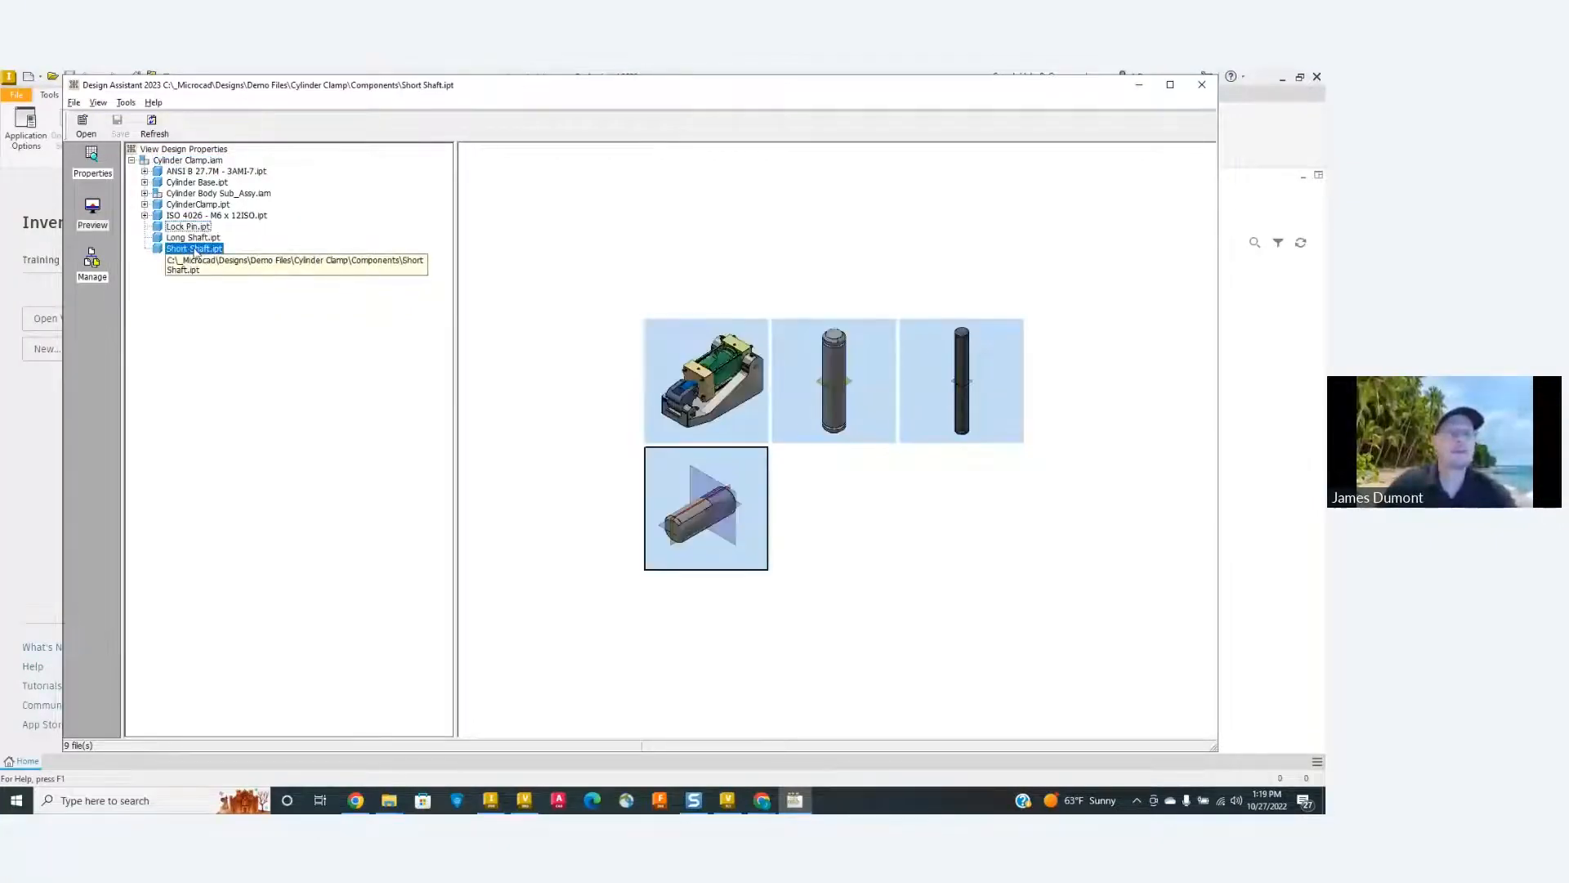
click(193, 216)
click(191, 205)
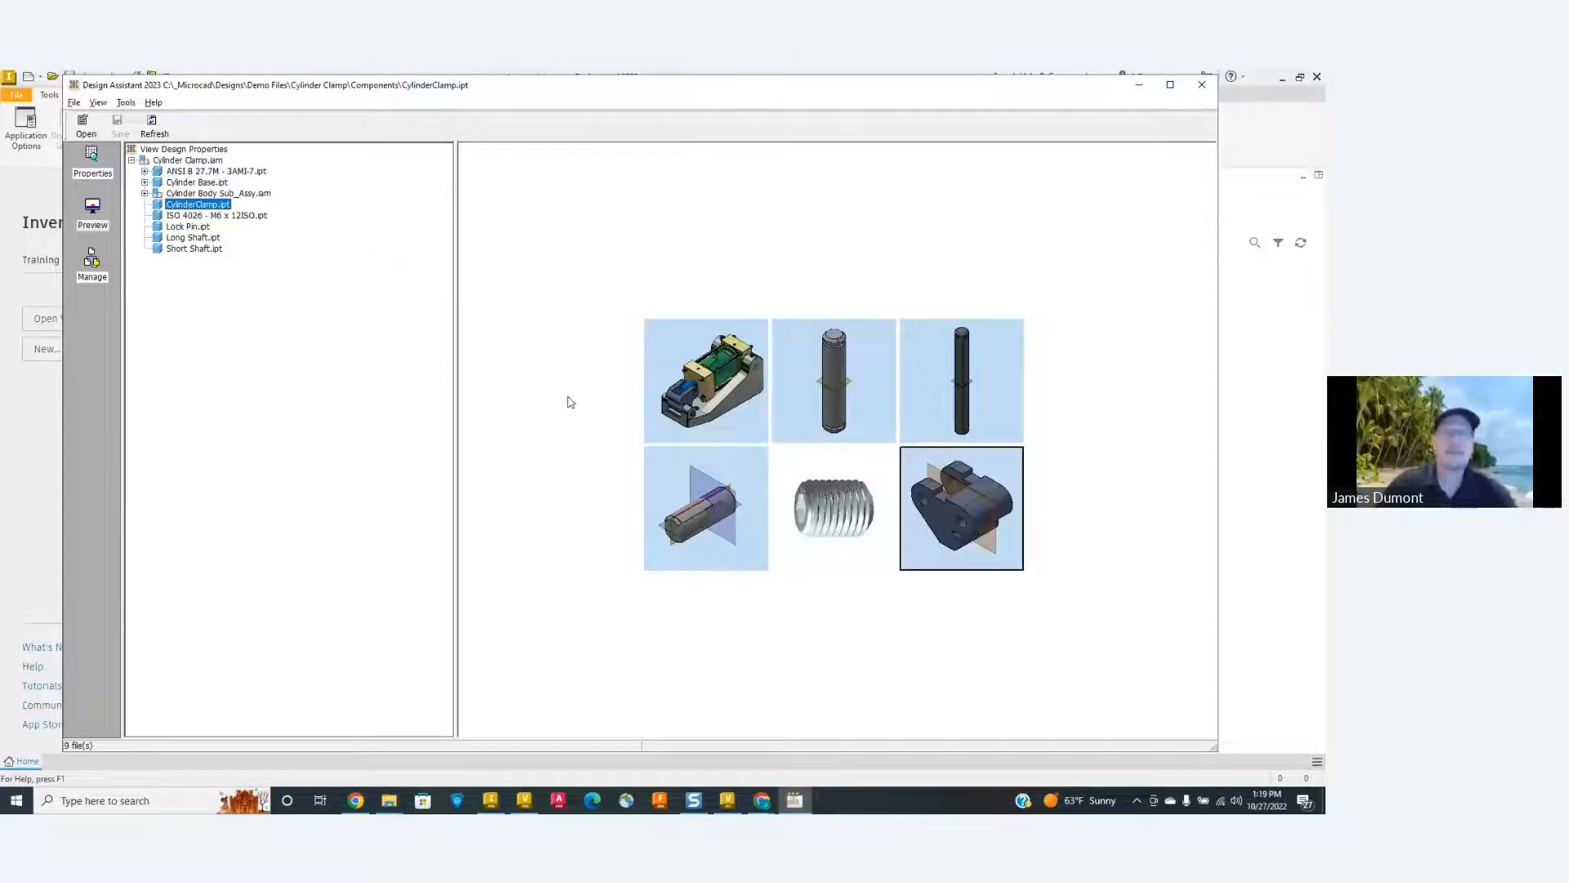
click(192, 182)
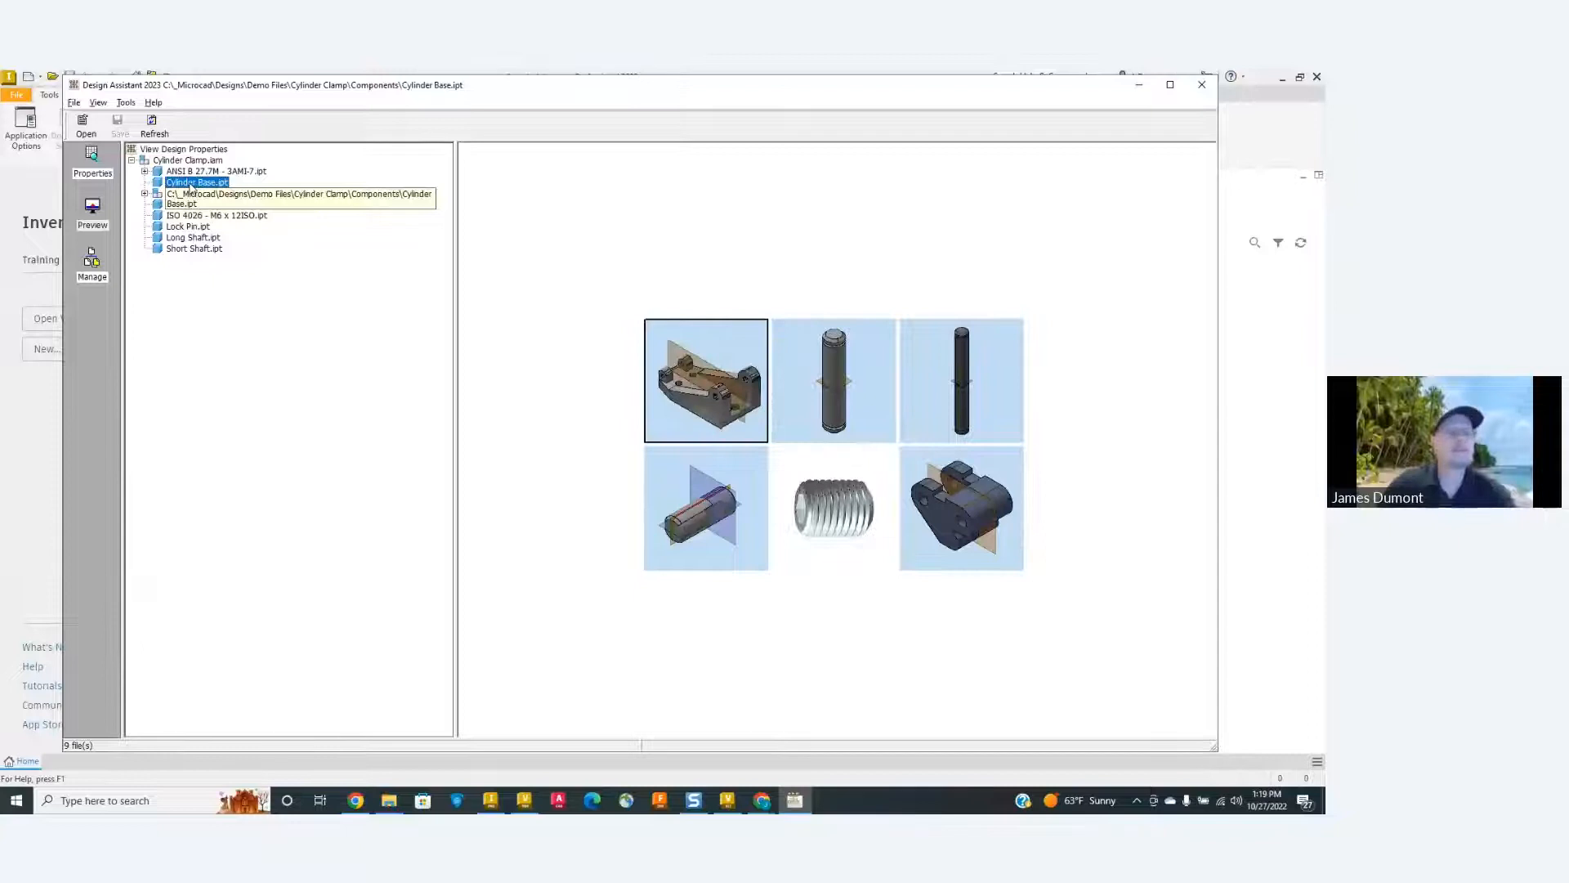
double_click(179, 194)
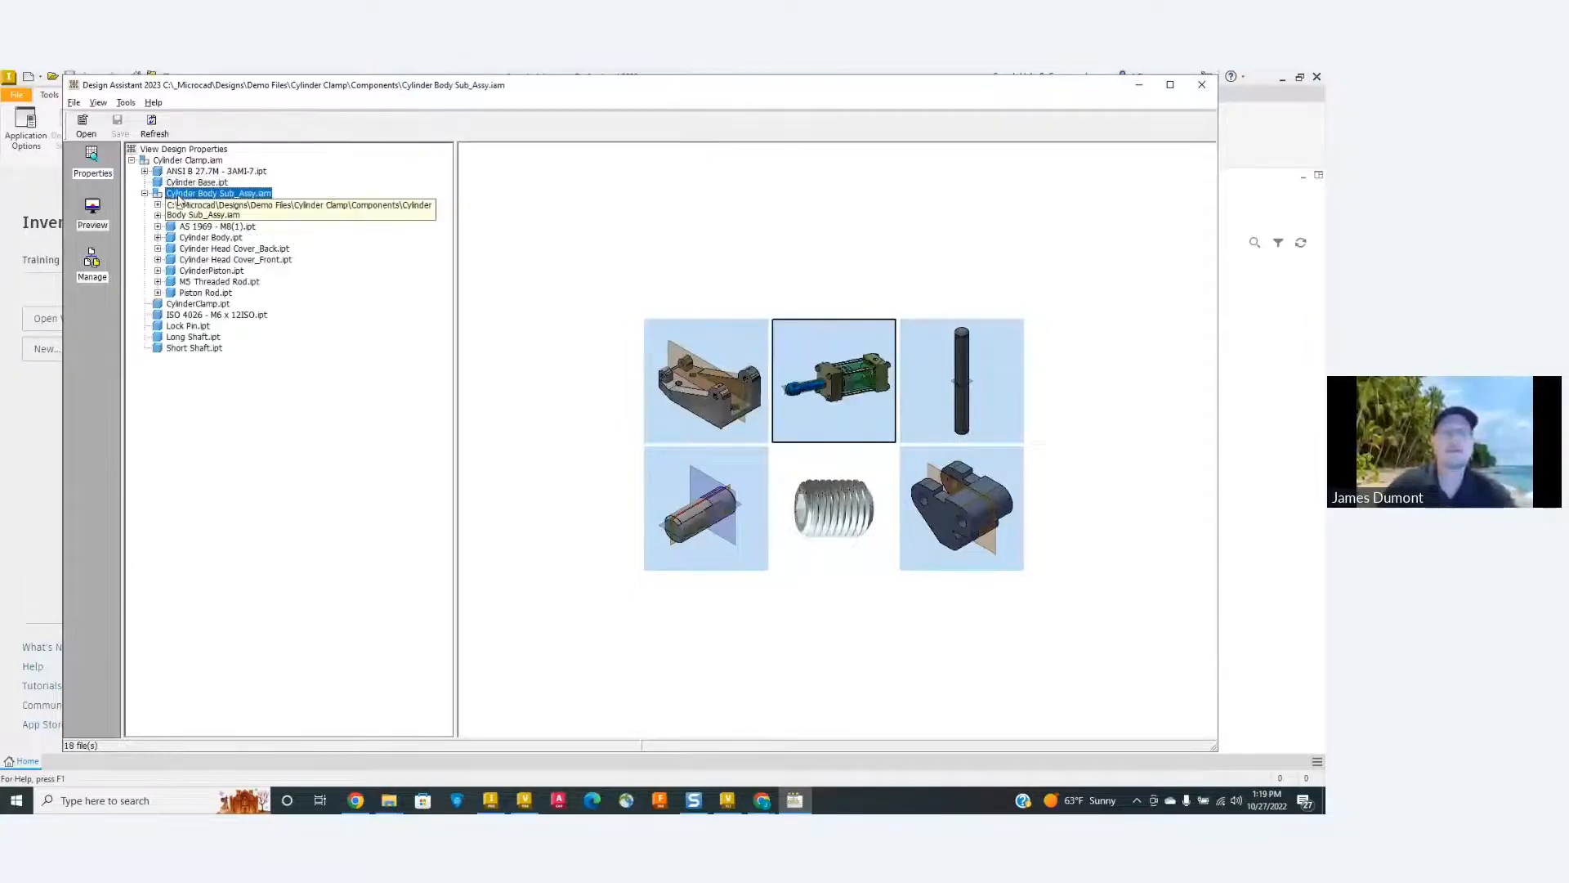
click(197, 304)
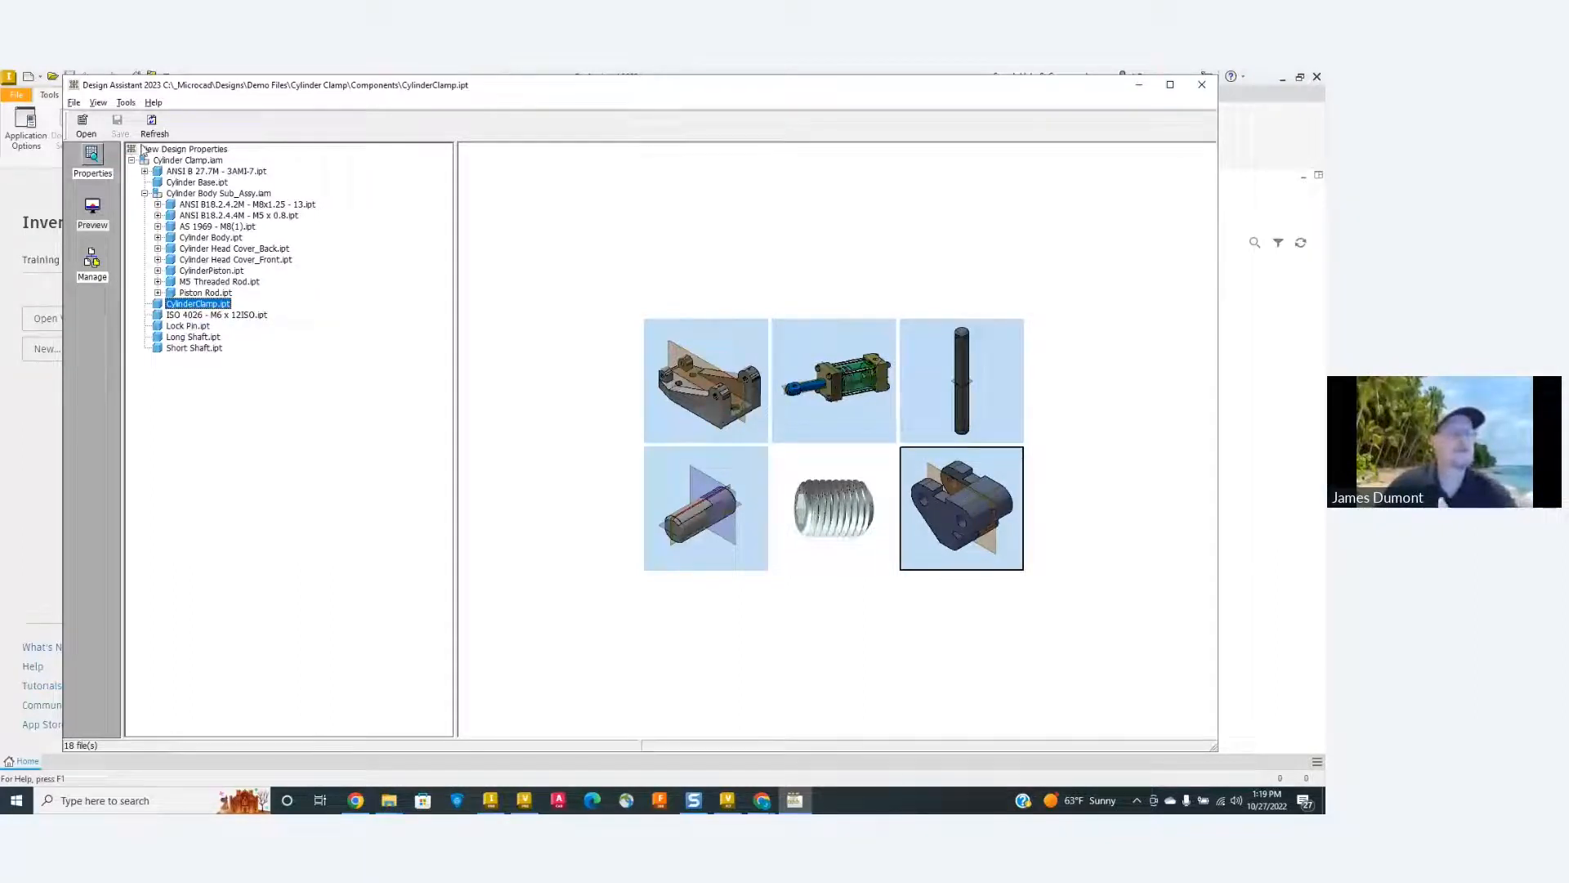
Preview CylinderClamp.ipt and review the summary and project data in its iProperties.
click(90, 278)
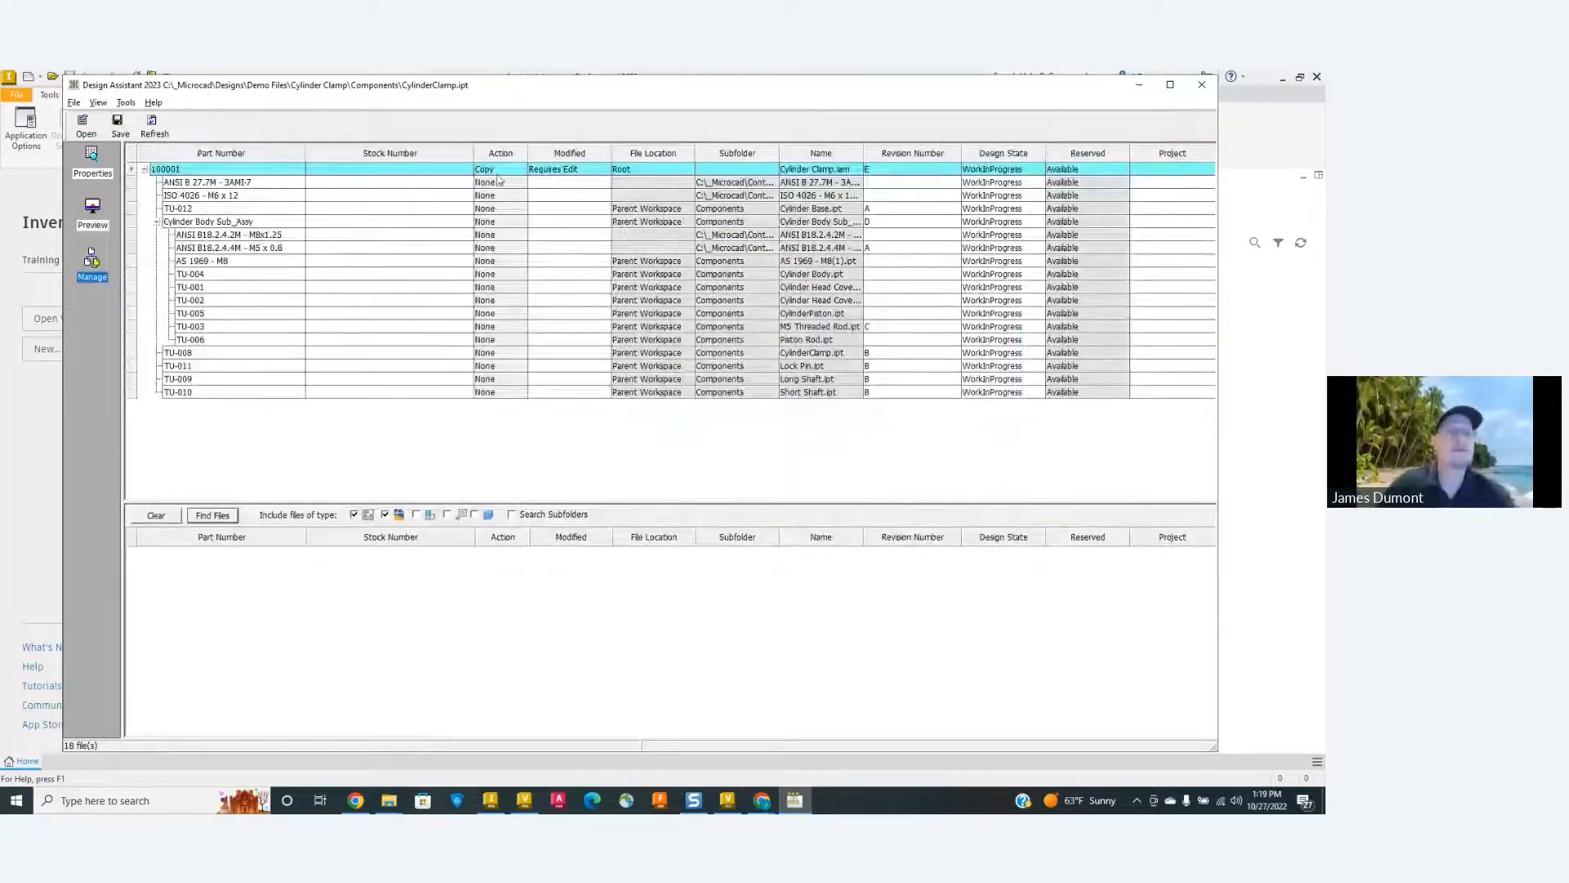
click(91, 203)
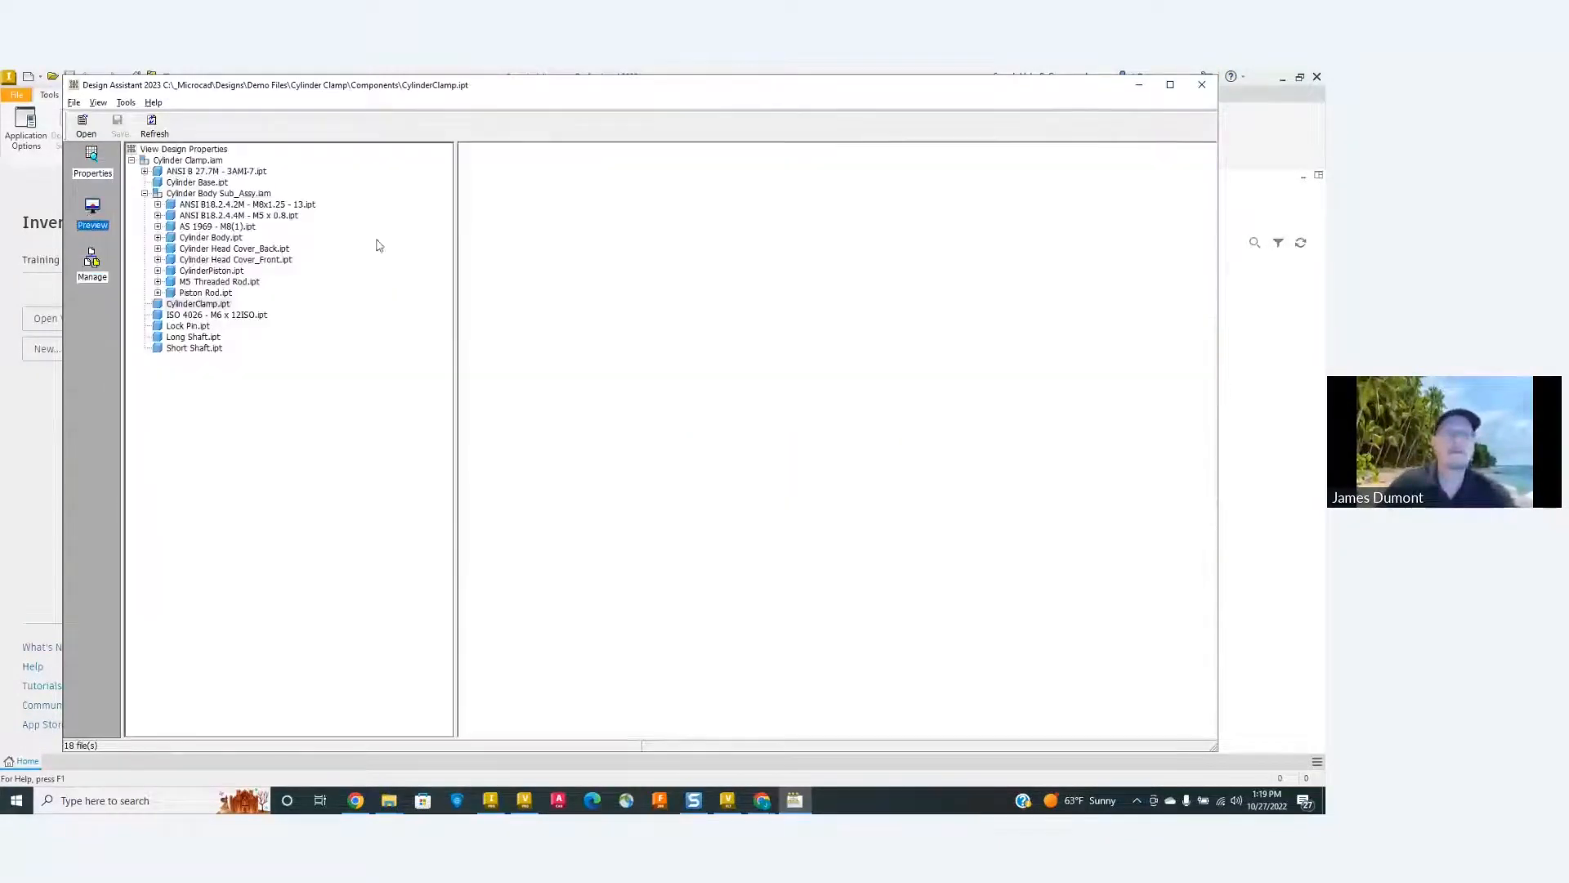
click(201, 305)
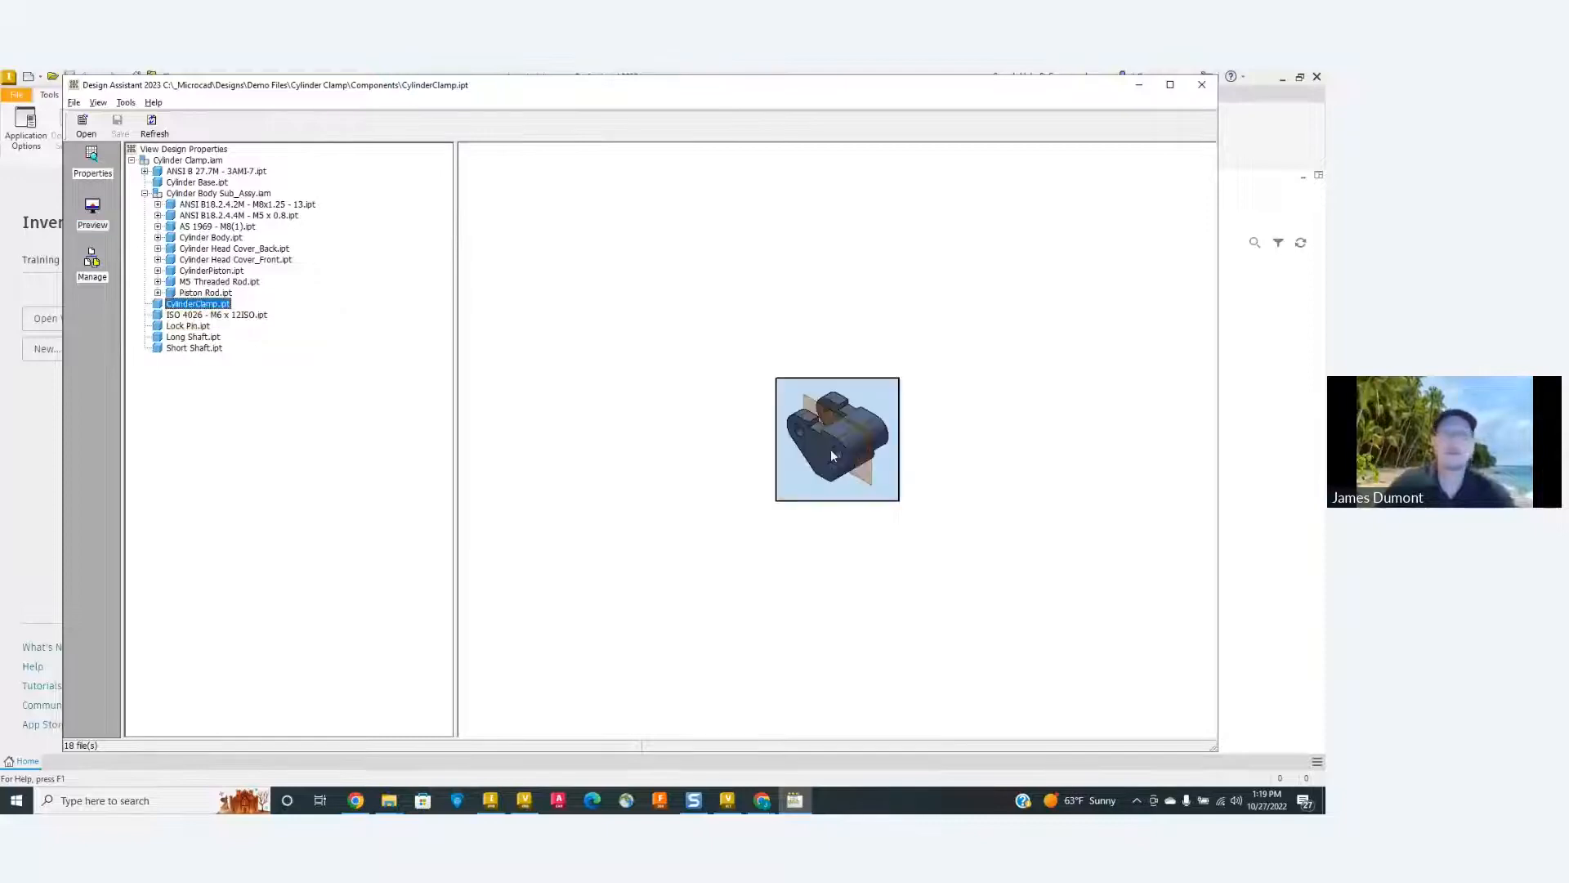
right_click(179, 307)
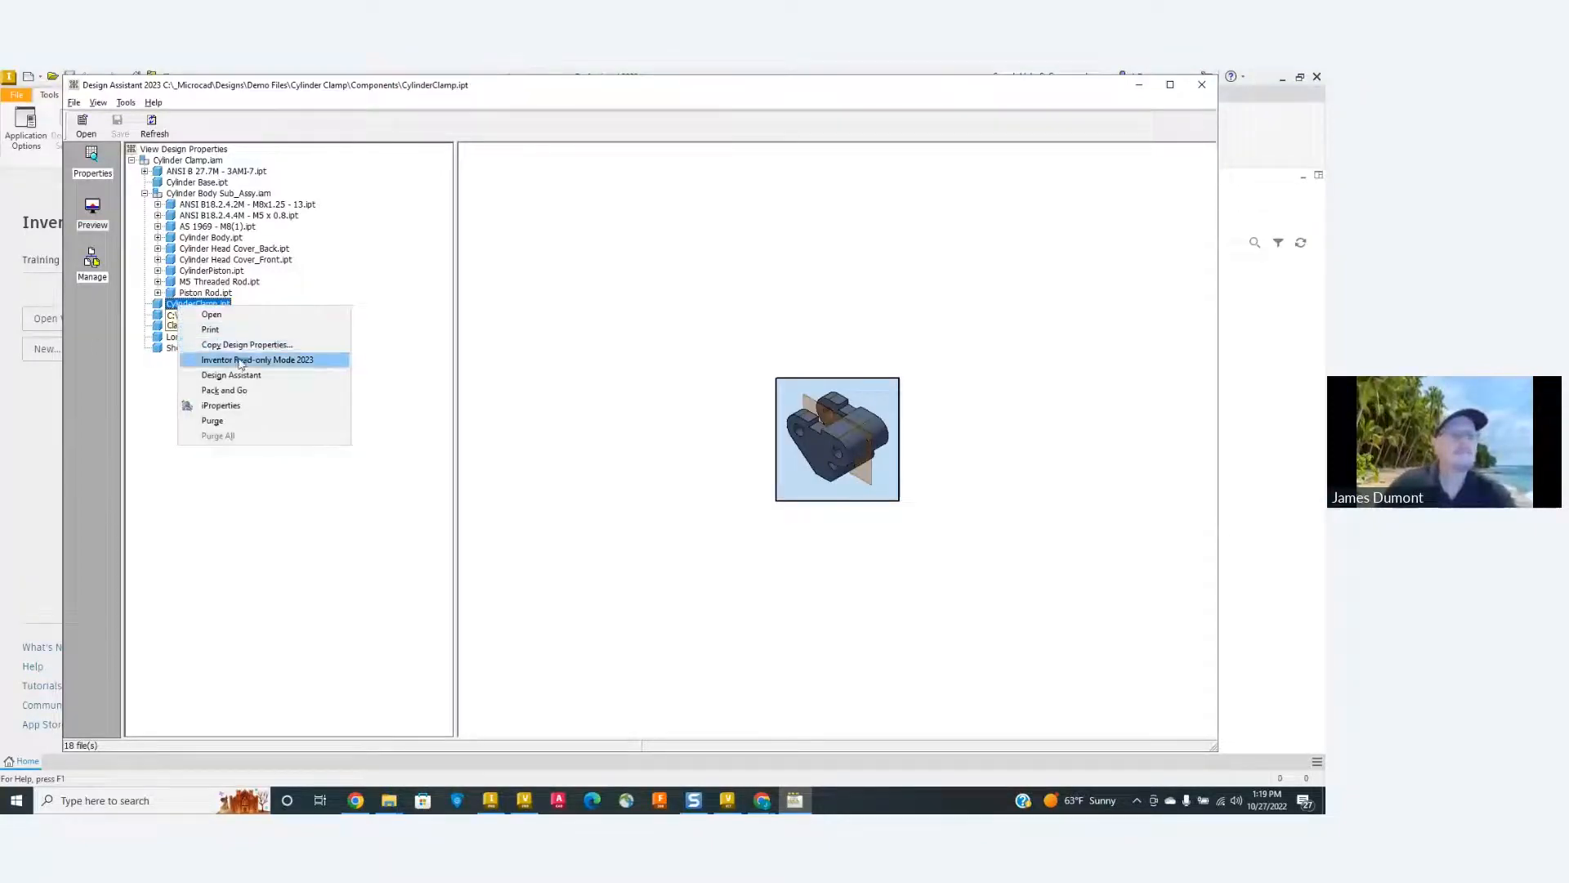
click(221, 405)
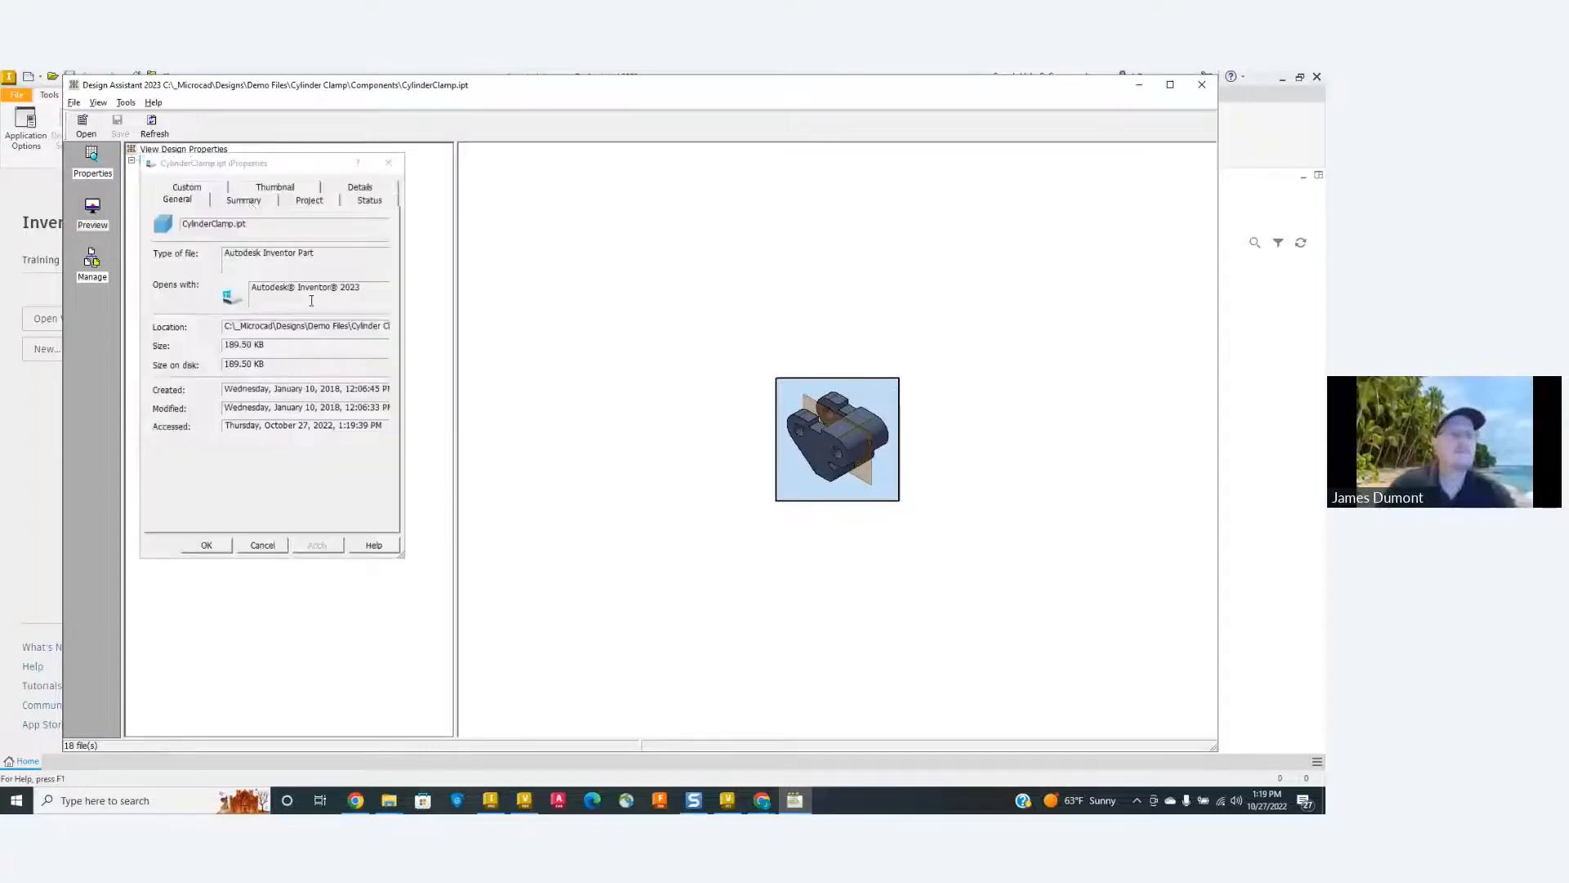
click(244, 200)
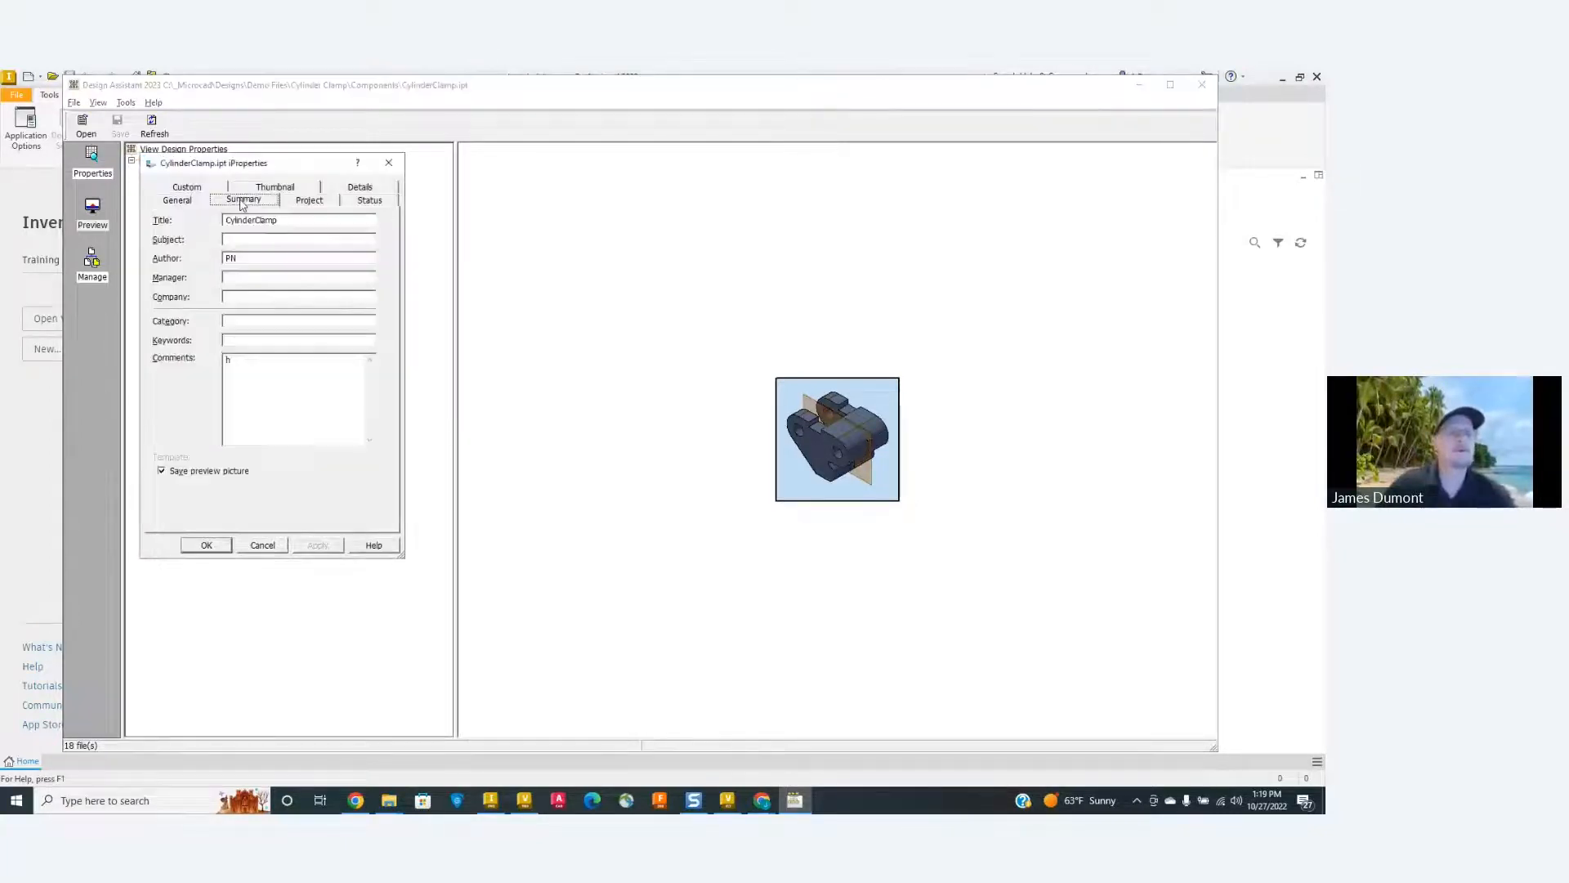
click(309, 201)
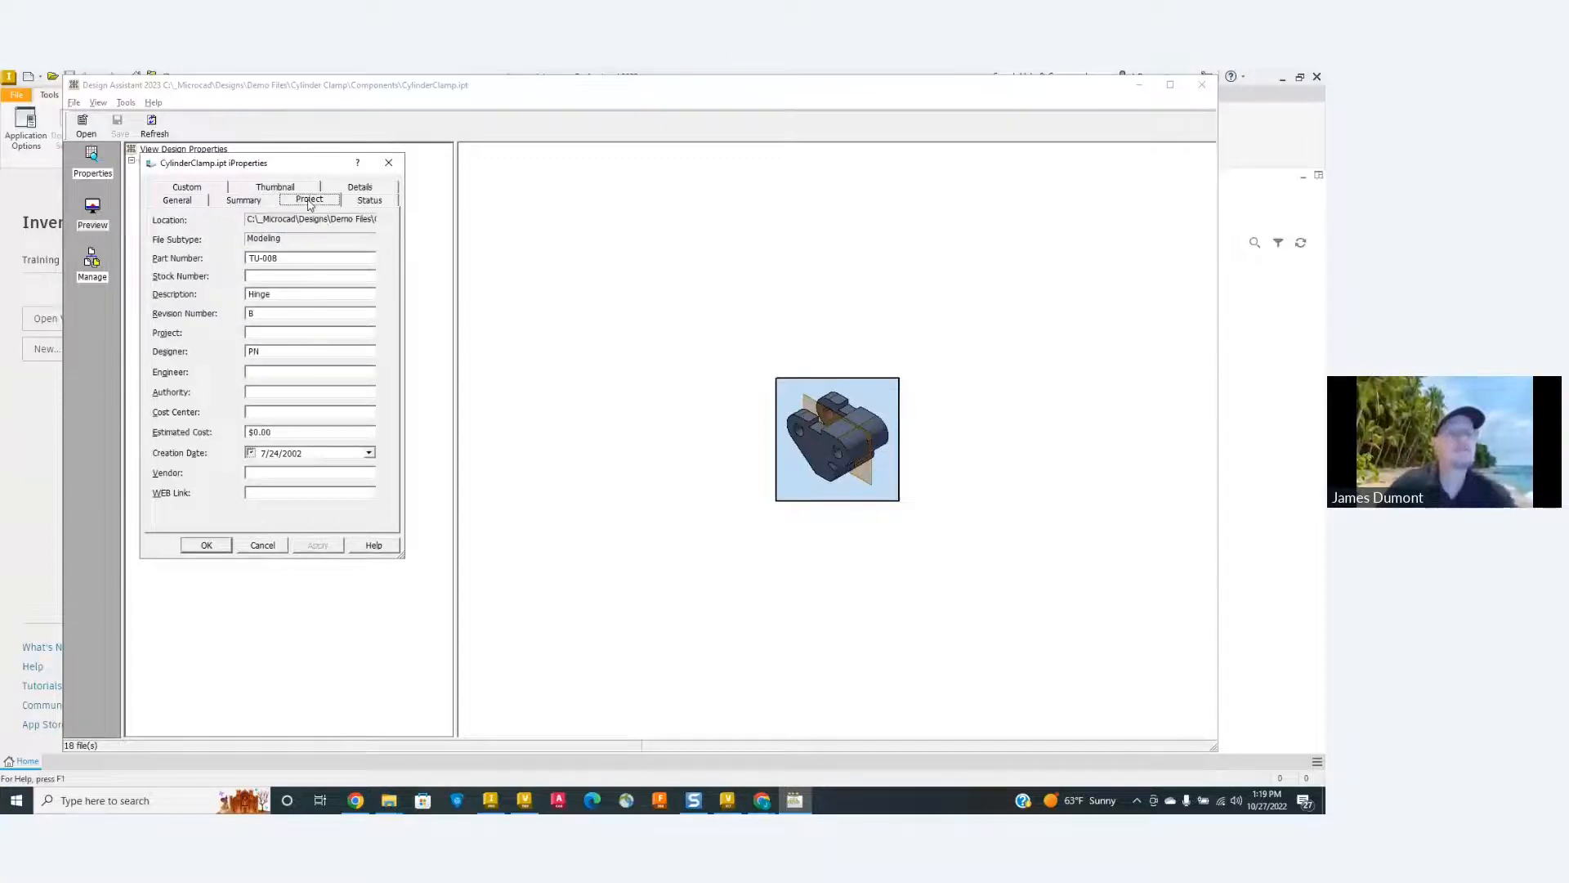
click(388, 163)
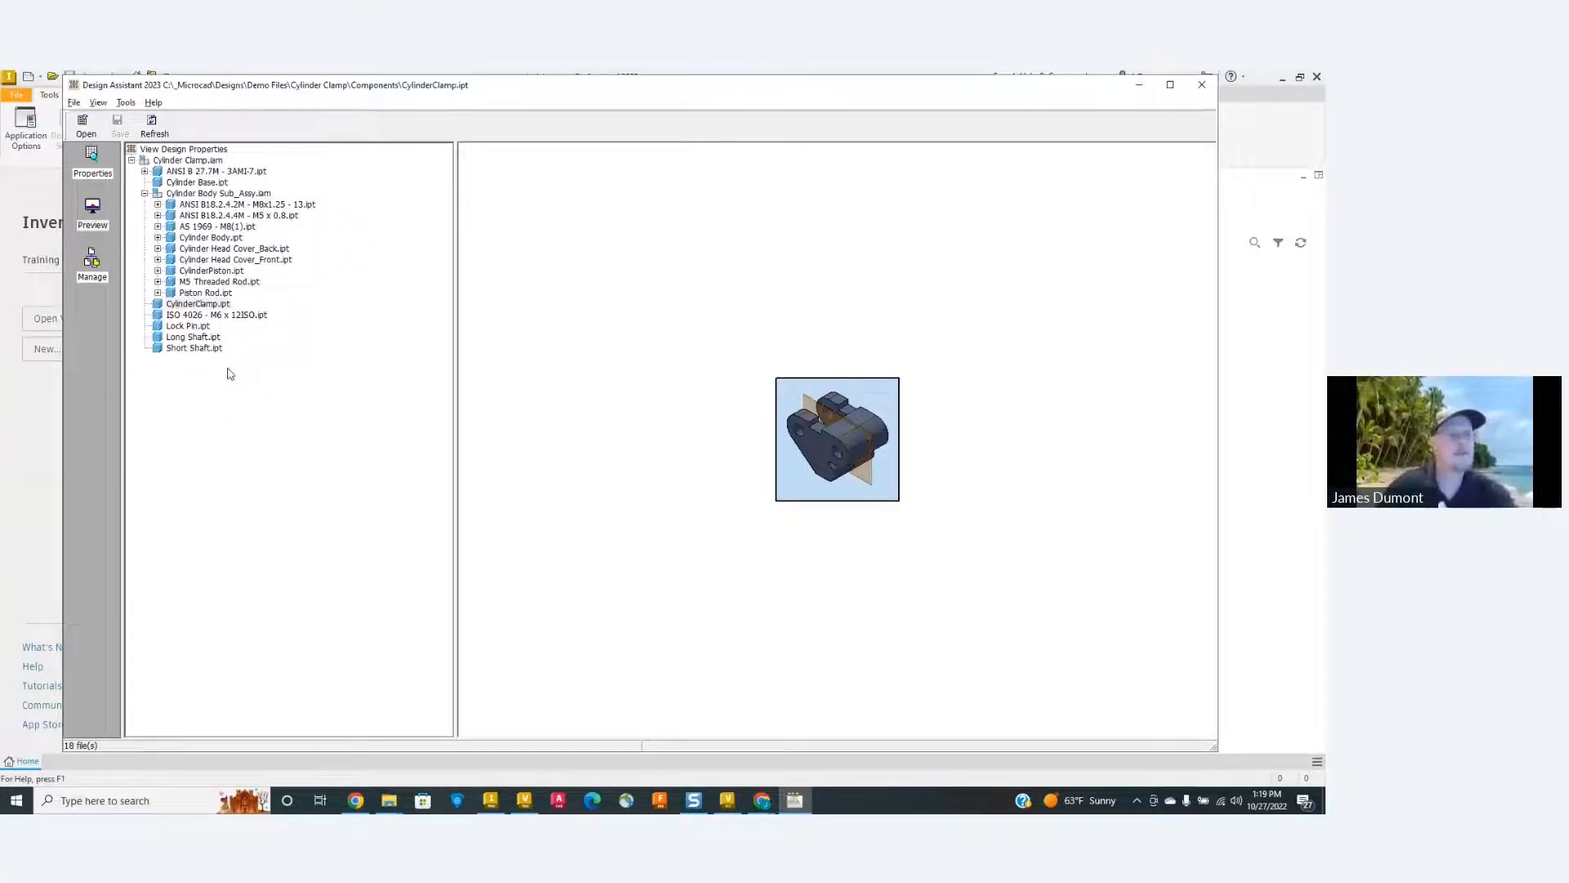
Set the action of the CylinderClamp.ipt component to Copy in the file management view.
click(92, 260)
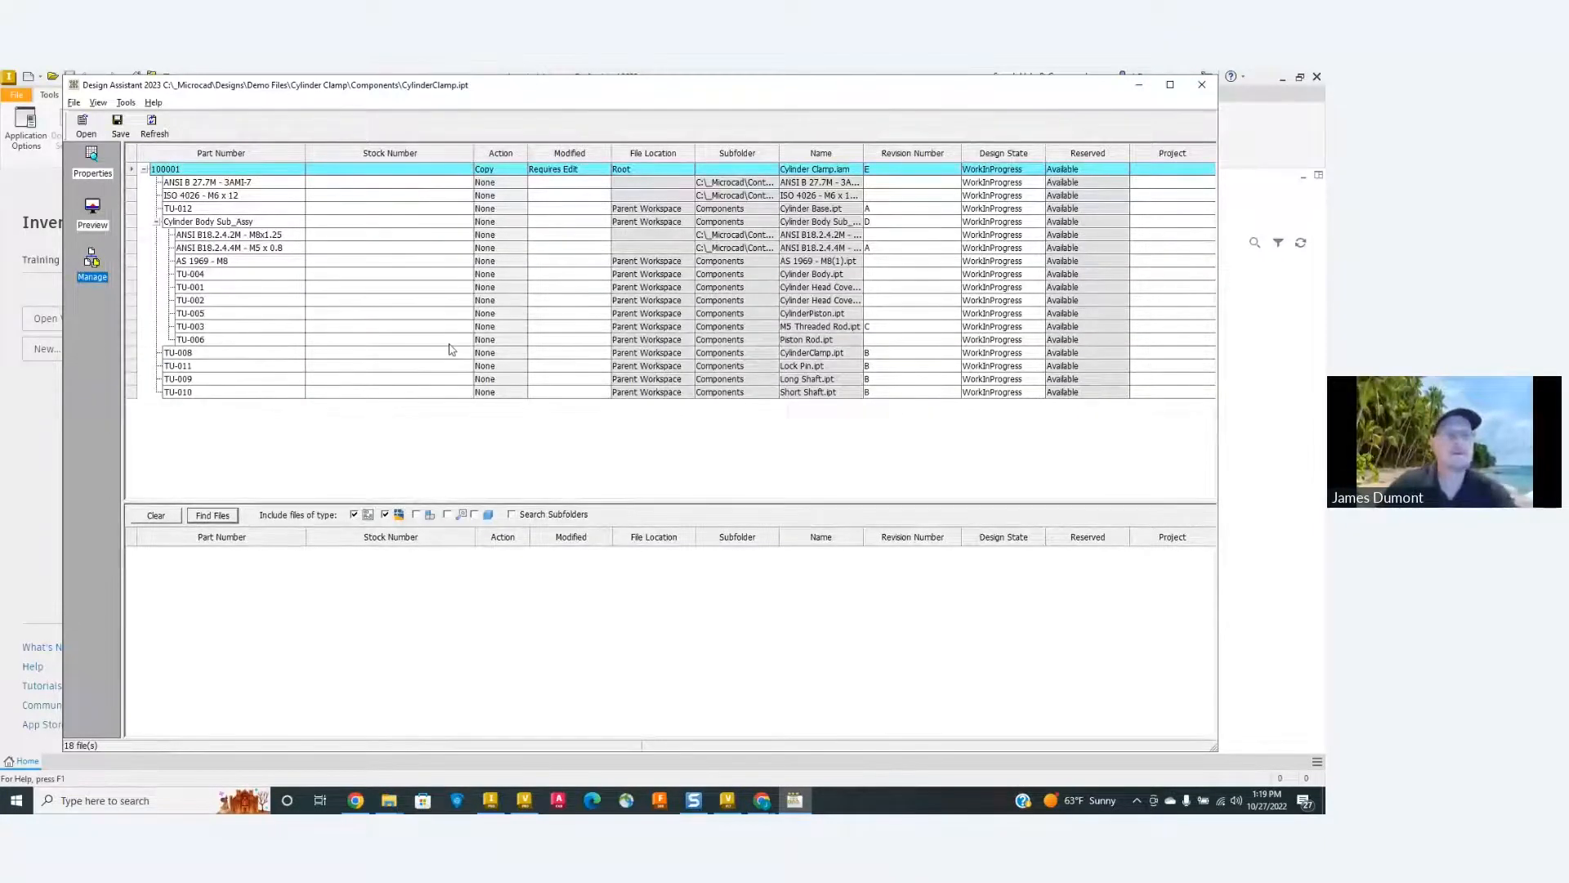
right_click(502, 355)
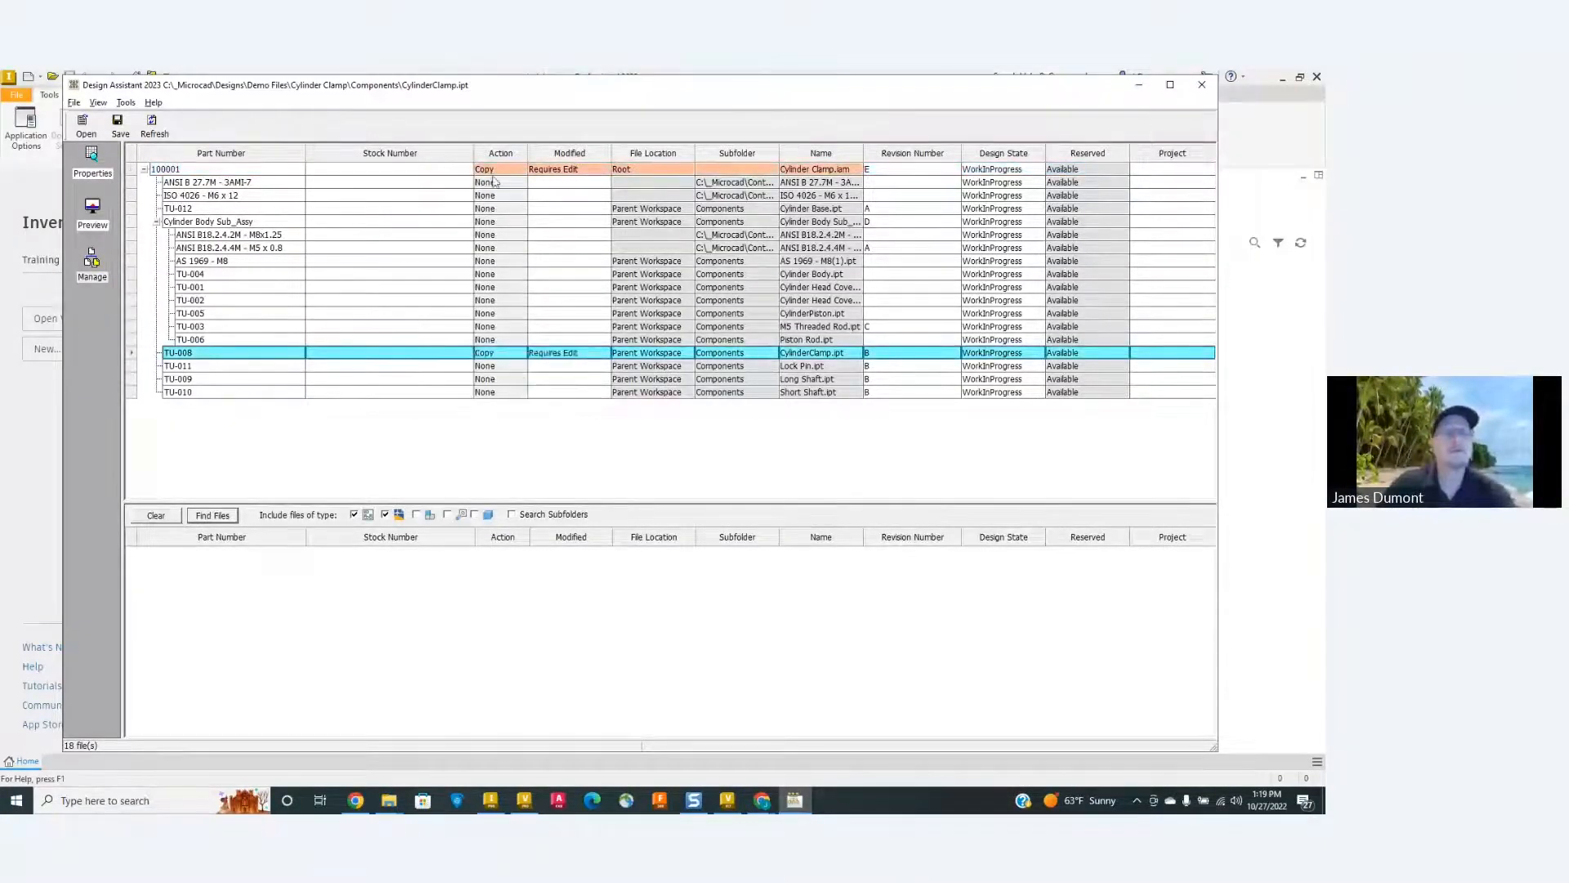
Name the copy of the root assembly Cylinder Clamp-123.iam.
right_click(826, 169)
click(842, 177)
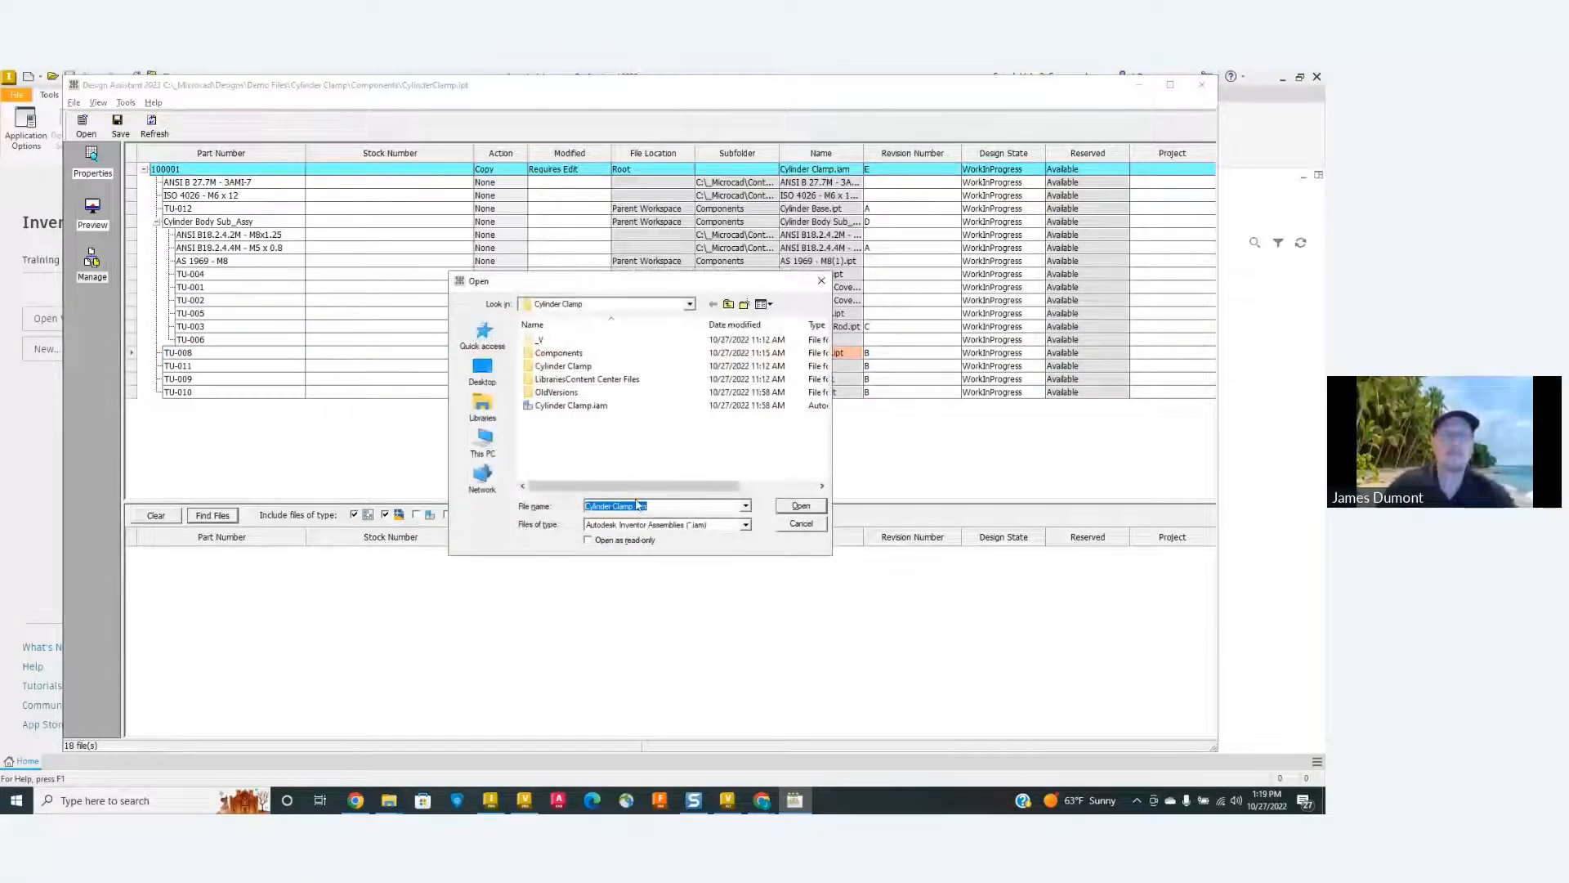
click(632, 508)
text(-123)
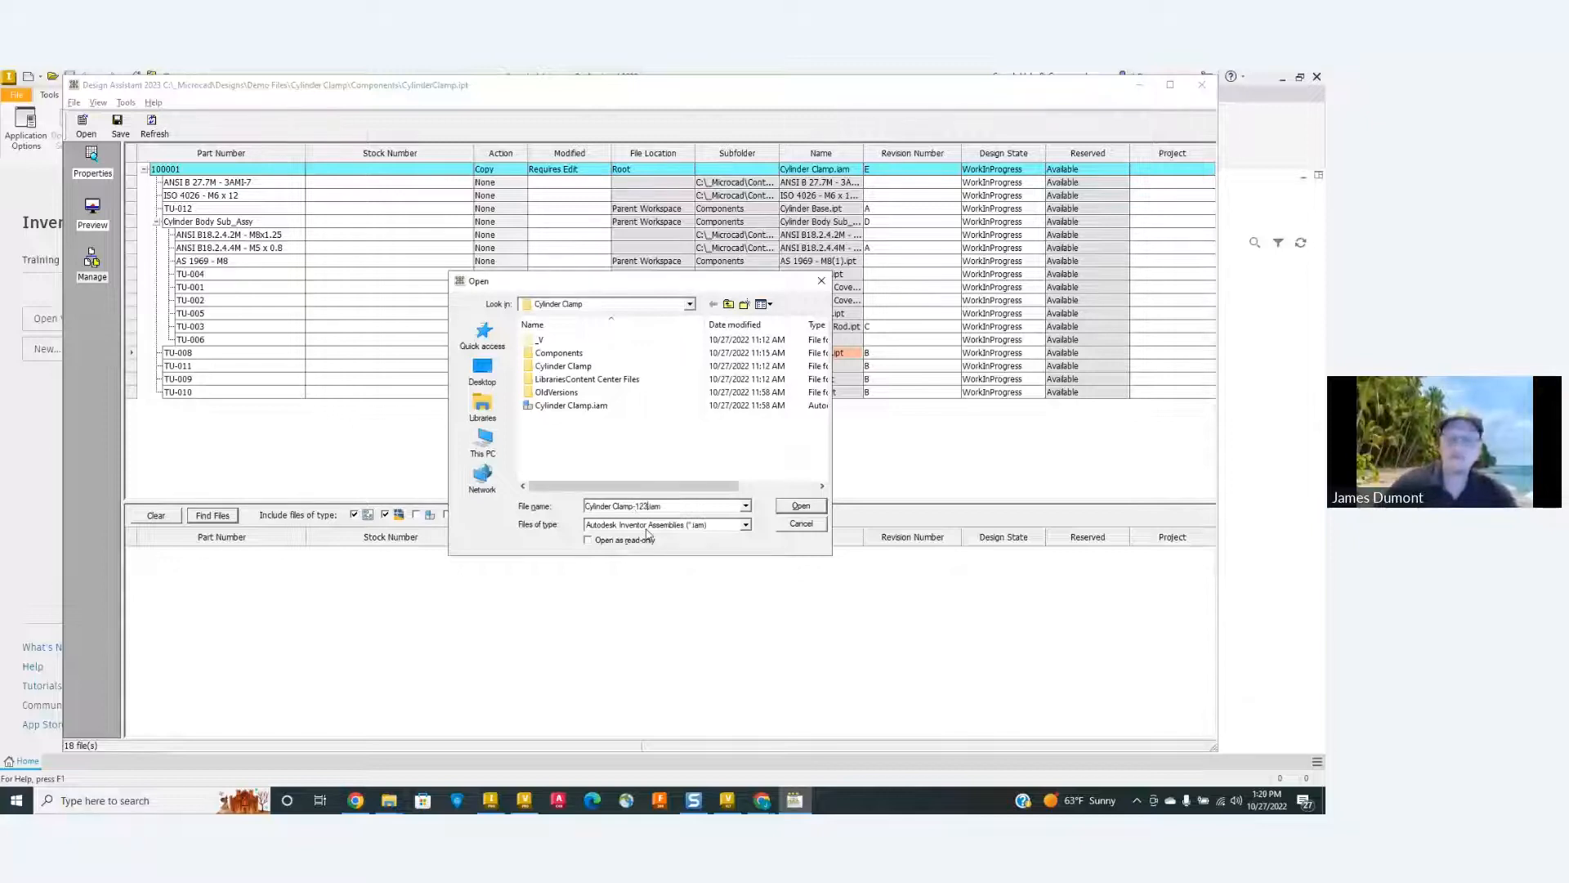
click(806, 513)
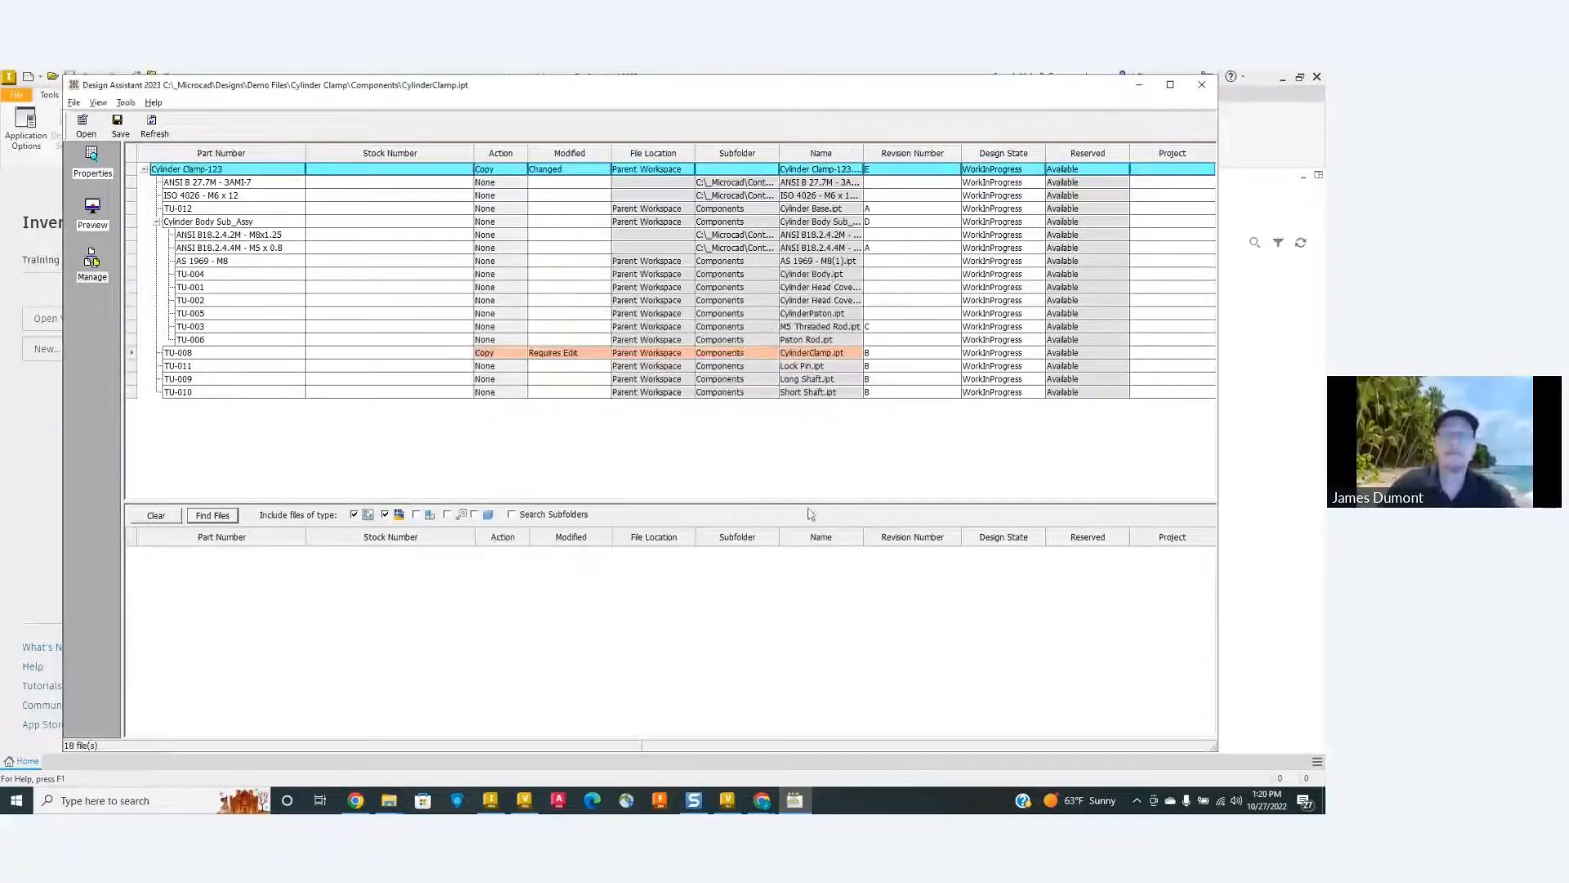
Name the copy of the CylinderClamp.ipt component CylinderClamp-123.ipt in the Components folder.
right_click(810, 357)
click(871, 362)
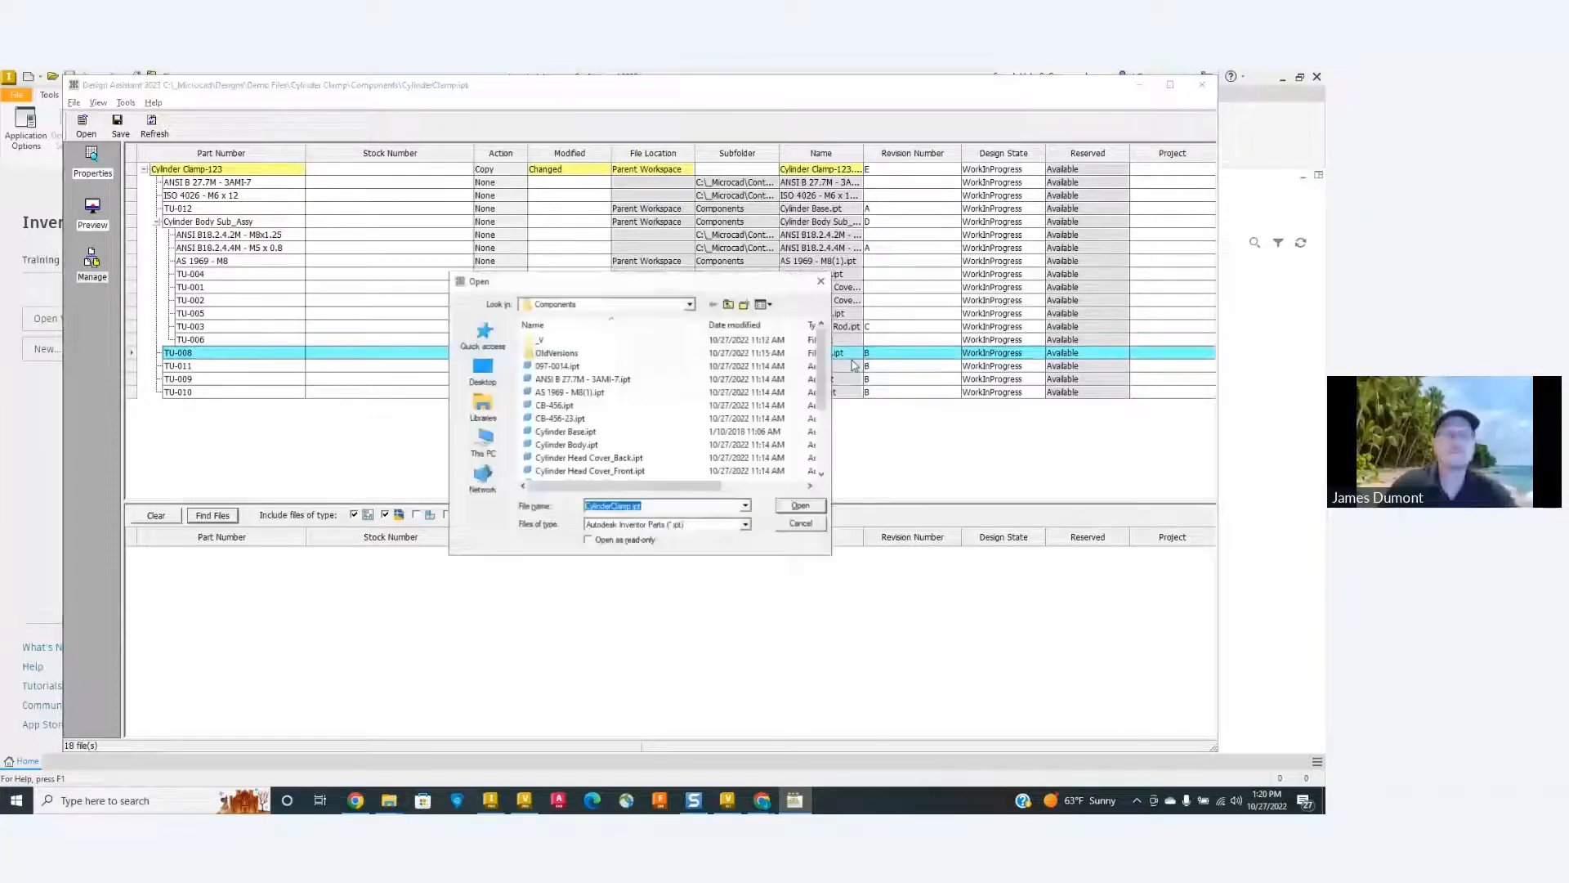
click(628, 505)
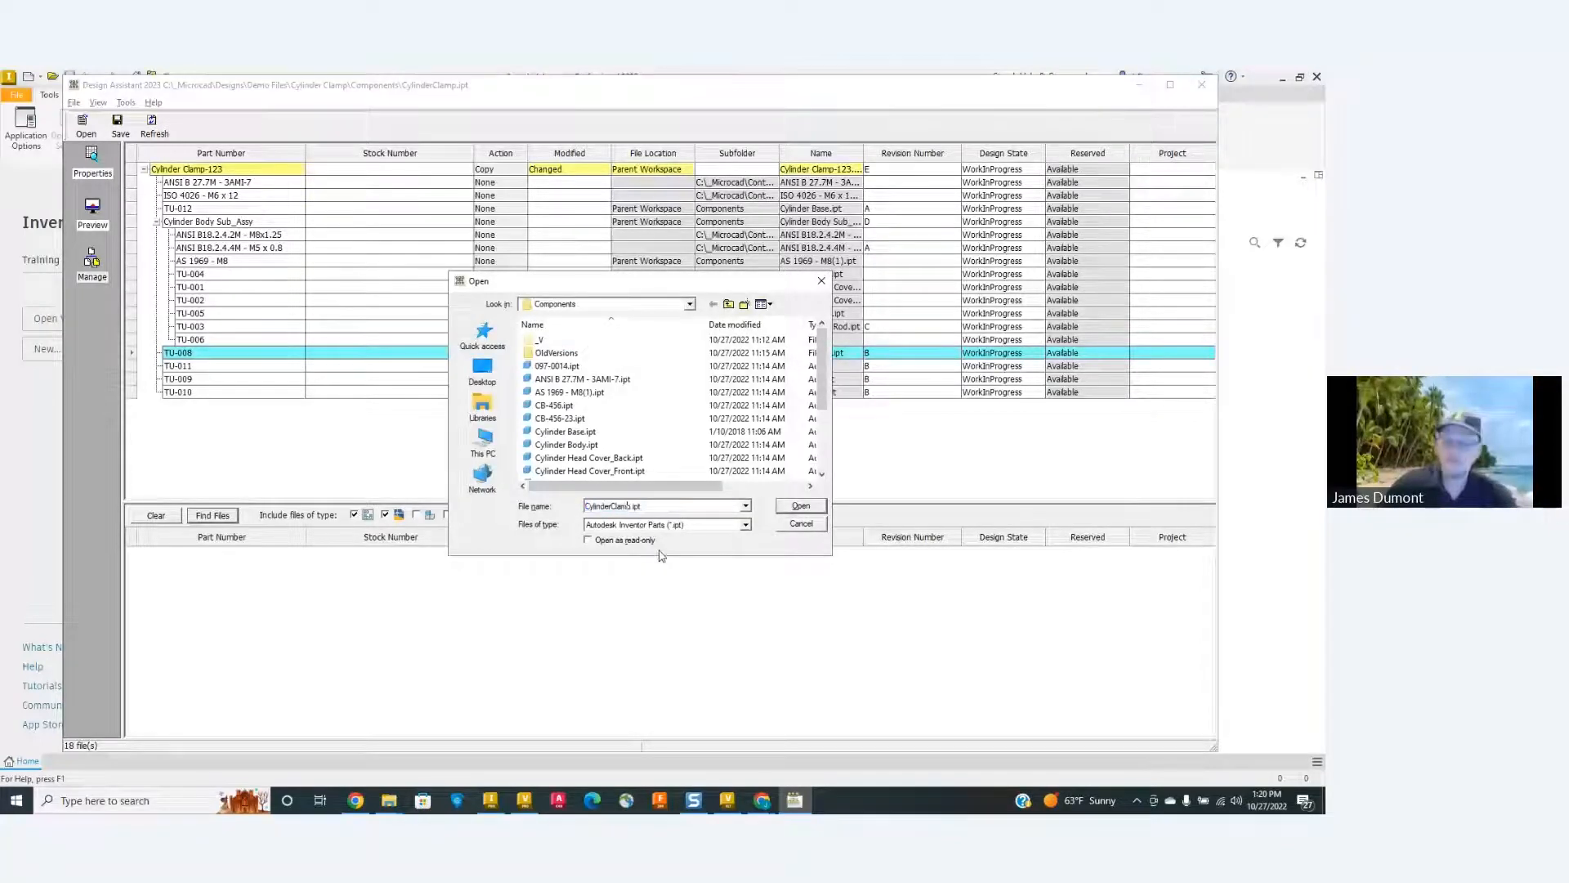
text(-123)
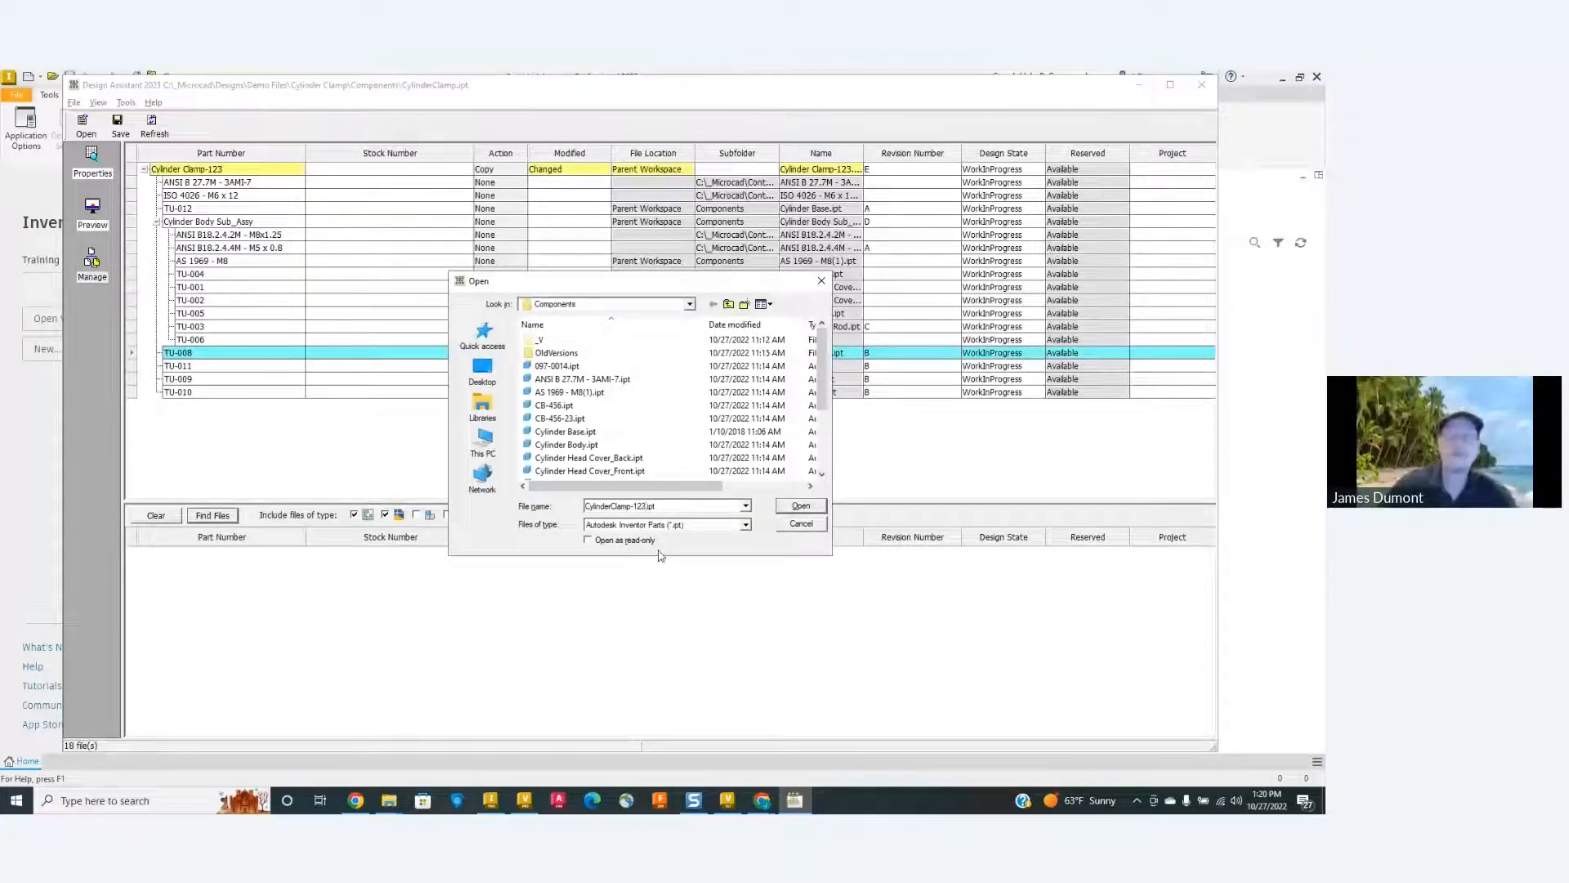
click(799, 506)
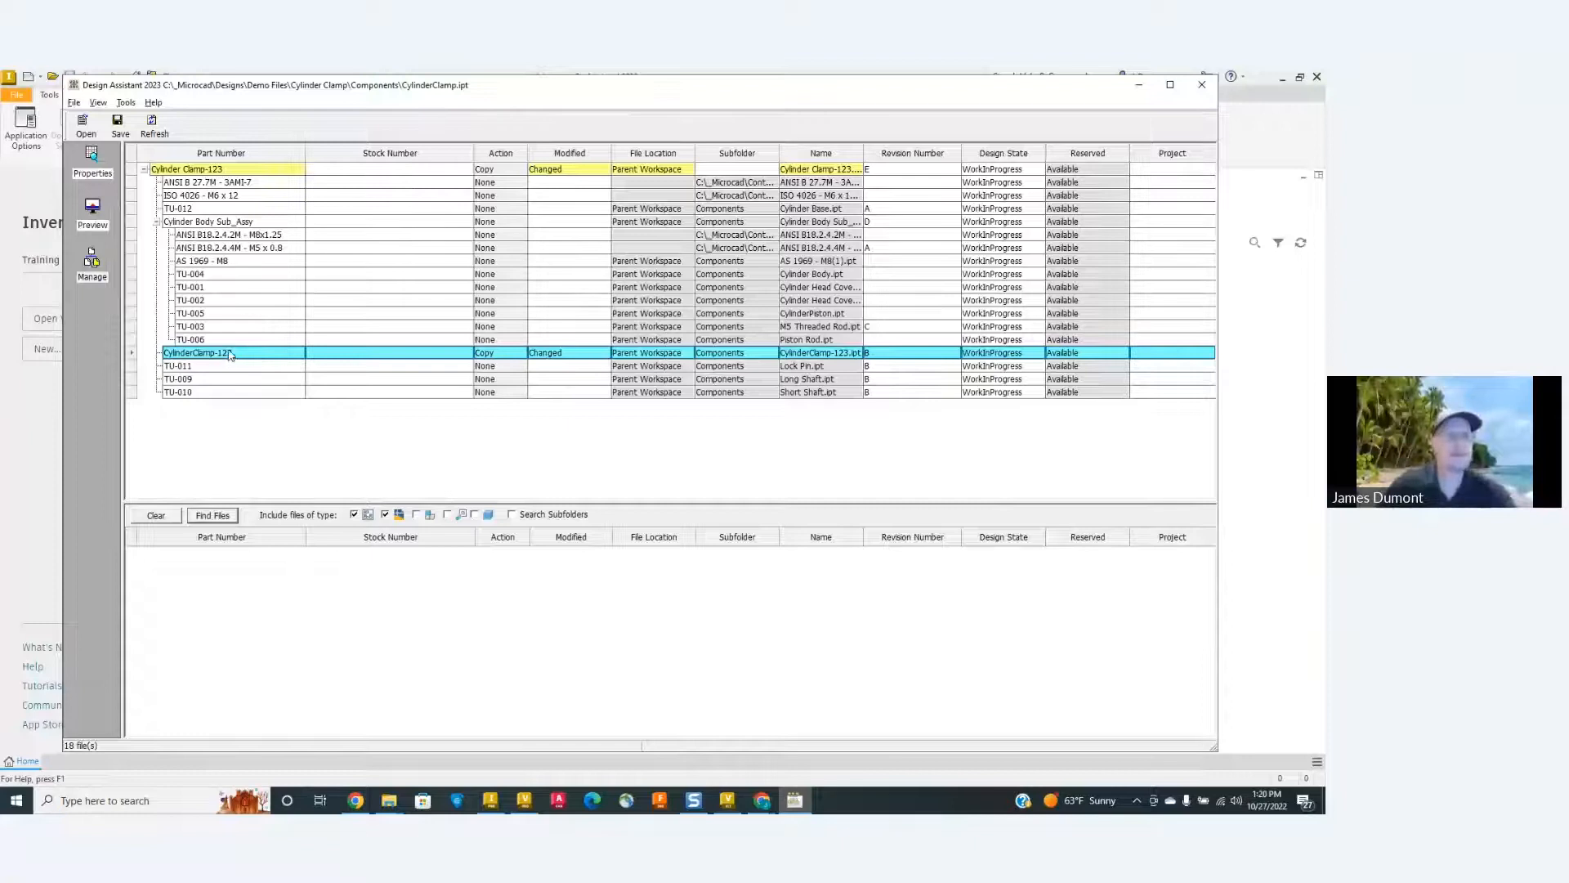
Search for files that use the CylinderClamp part and save the pending copies, closing Design Assistant.
click(212, 515)
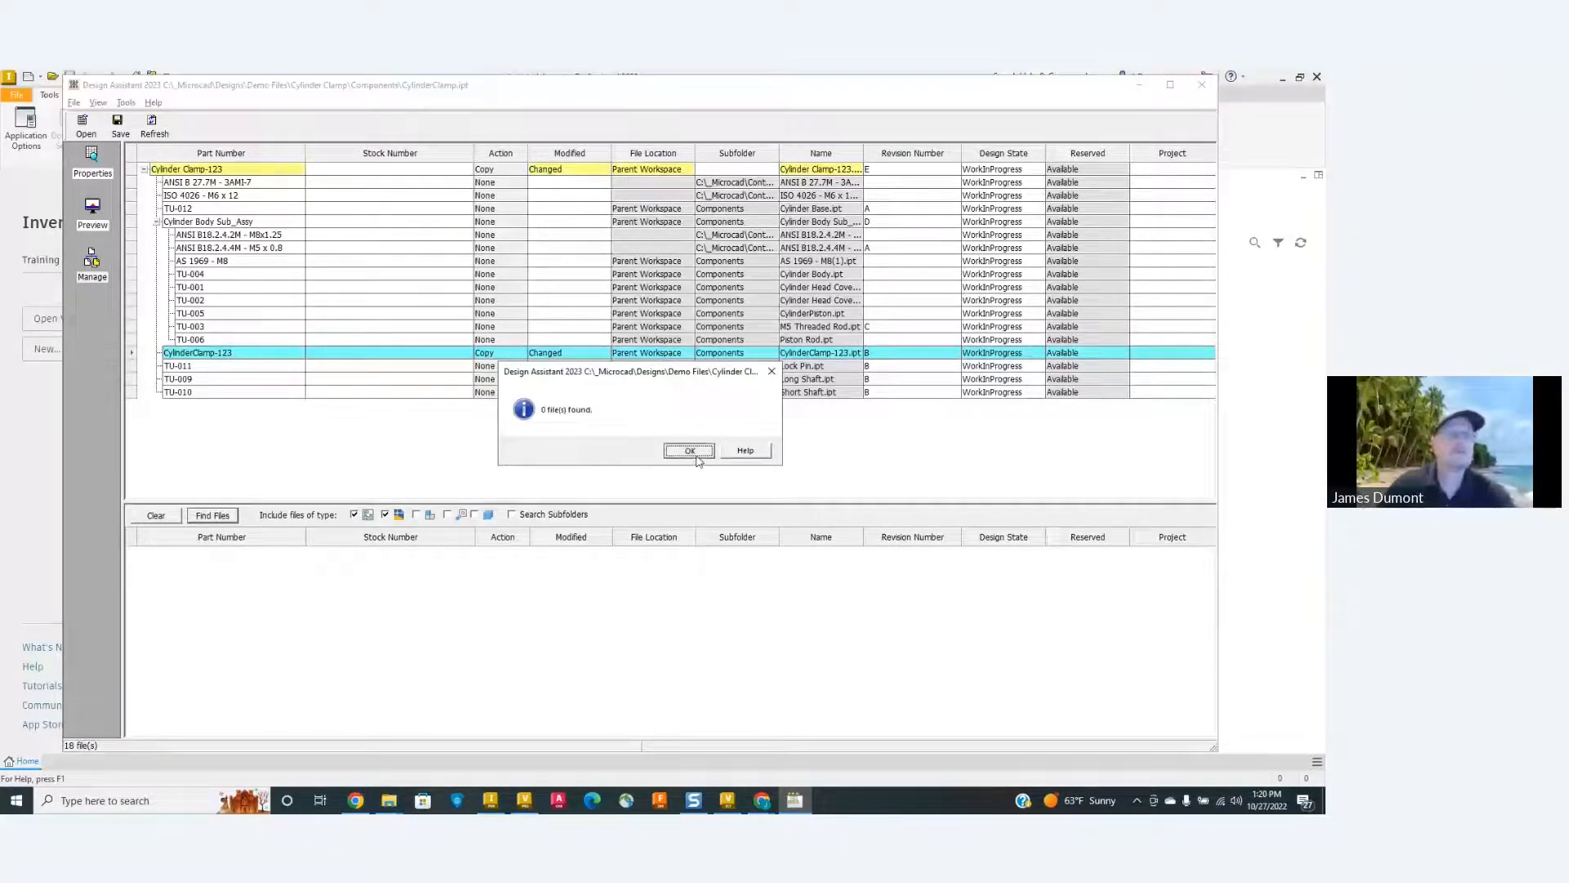
click(689, 451)
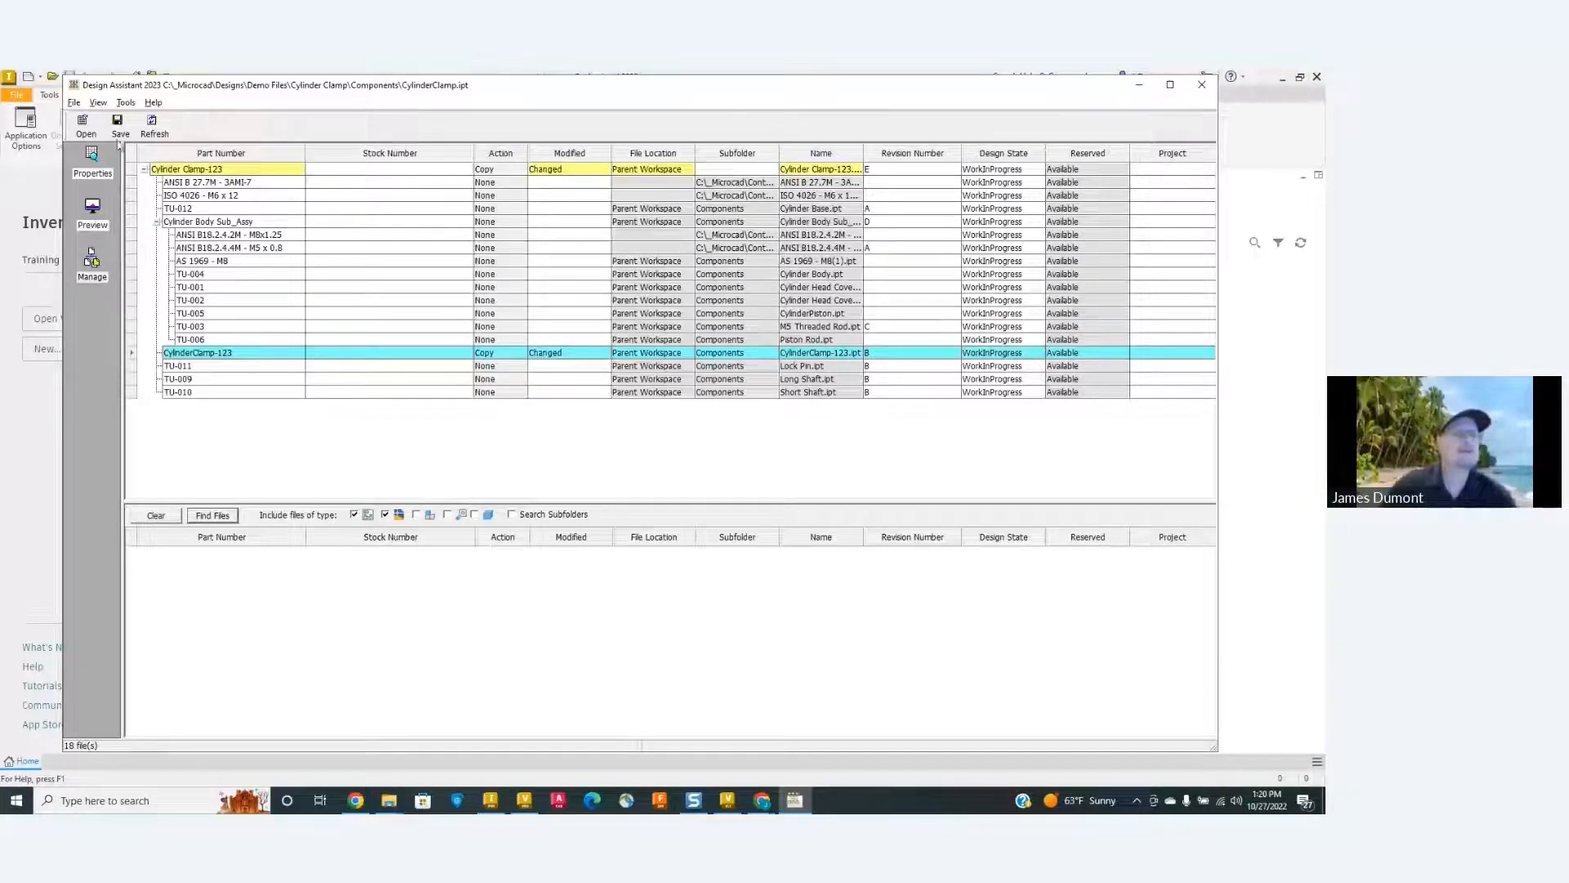
click(116, 122)
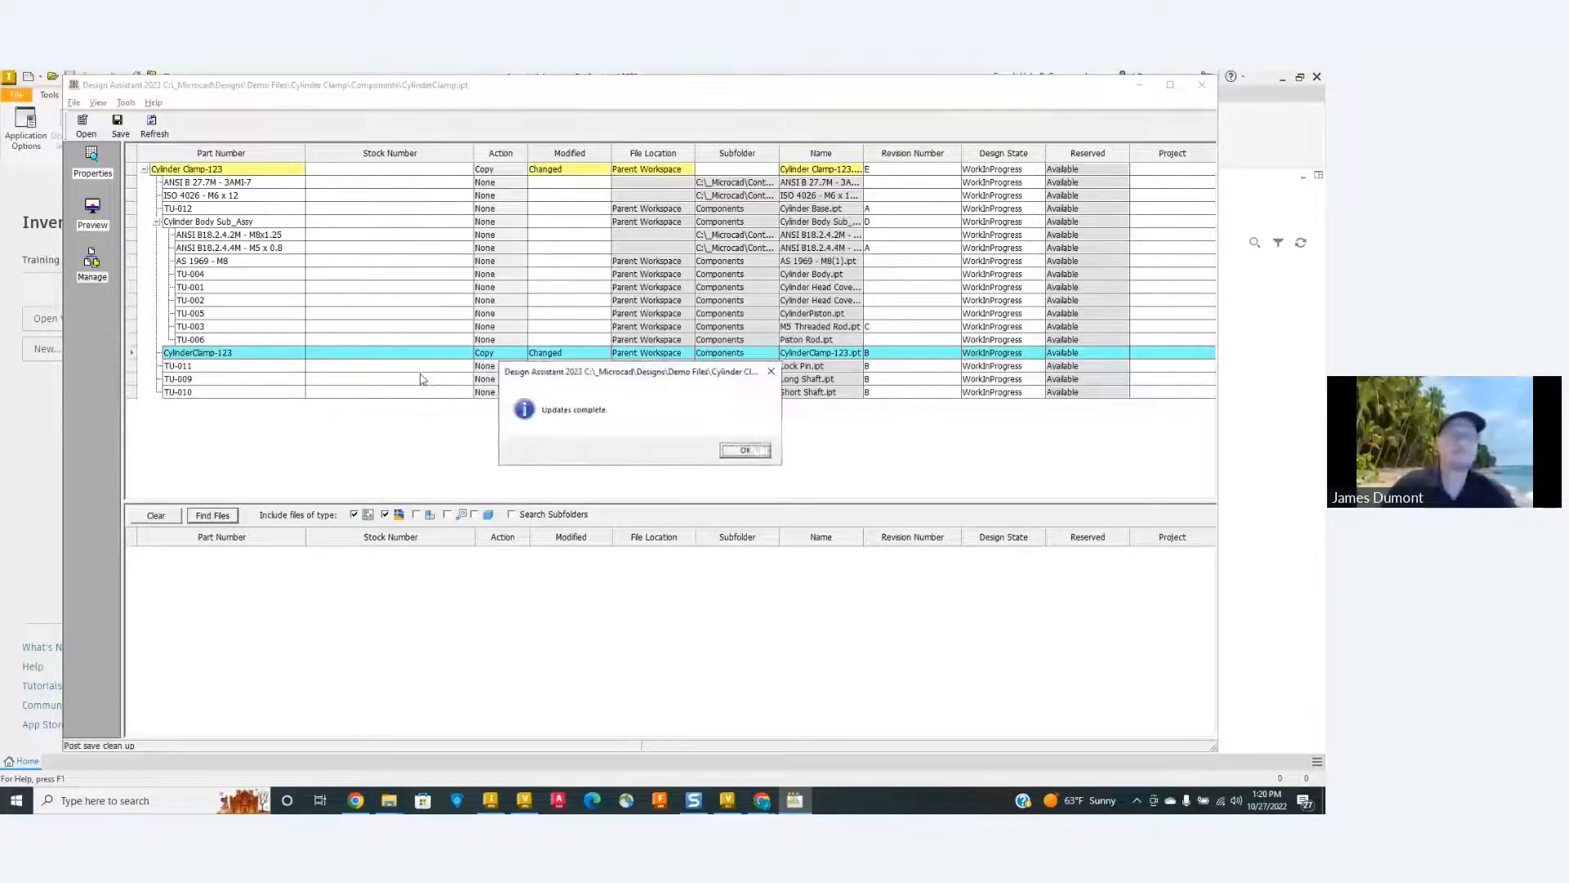
click(745, 445)
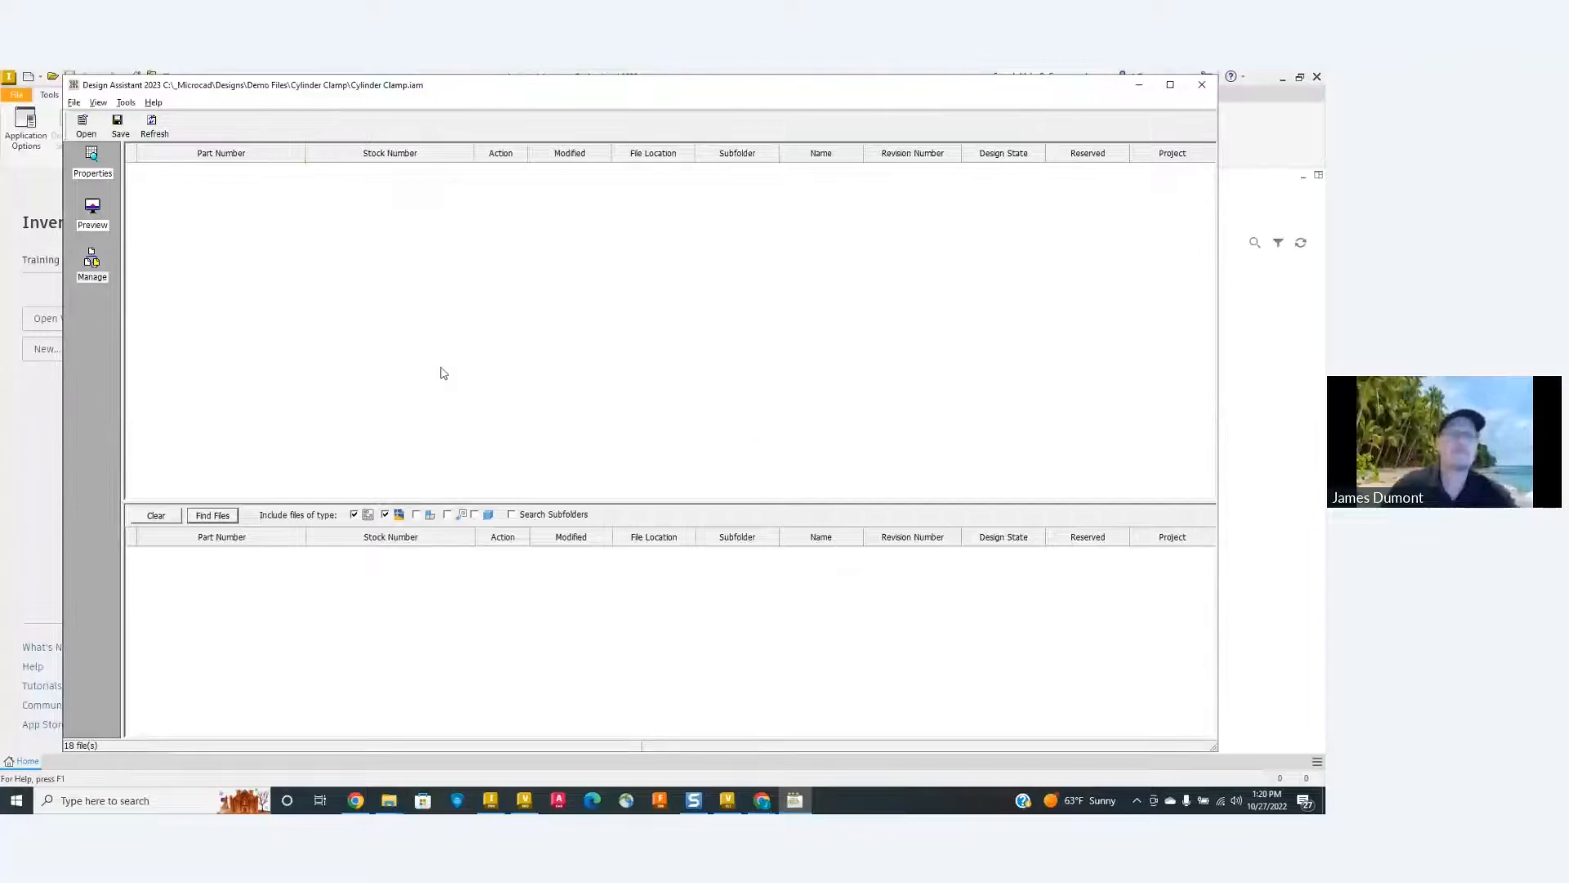
click(1202, 85)
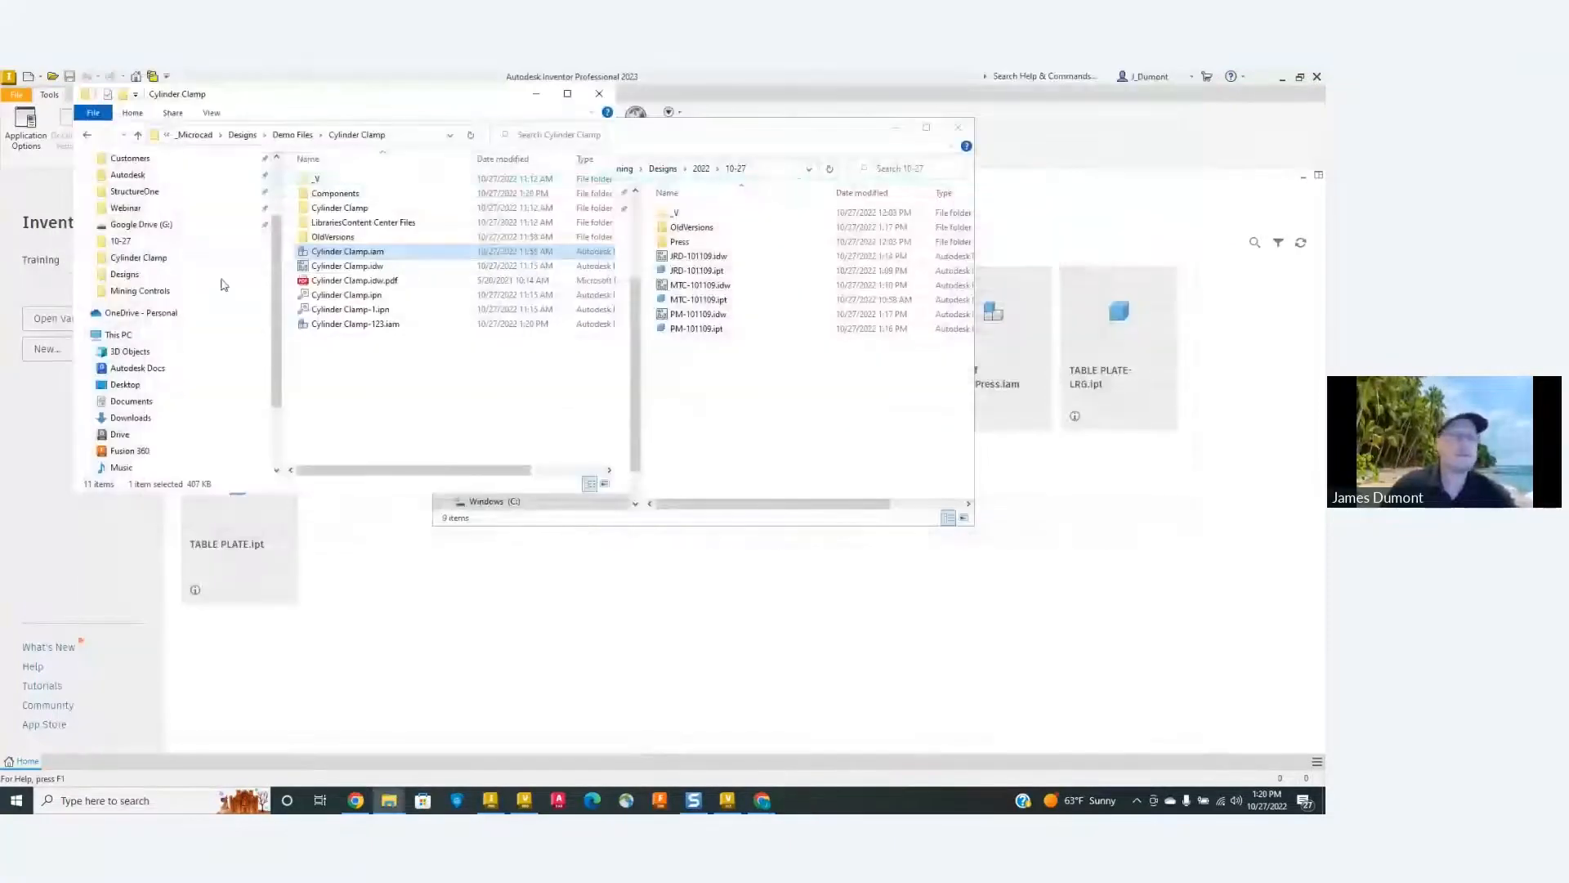
Check the Cylinder Clamp folder and its Components subfolder in File Explorer for Cylinder Clamp-123.iam and CylinderClamp-123.ipt.
click(487, 715)
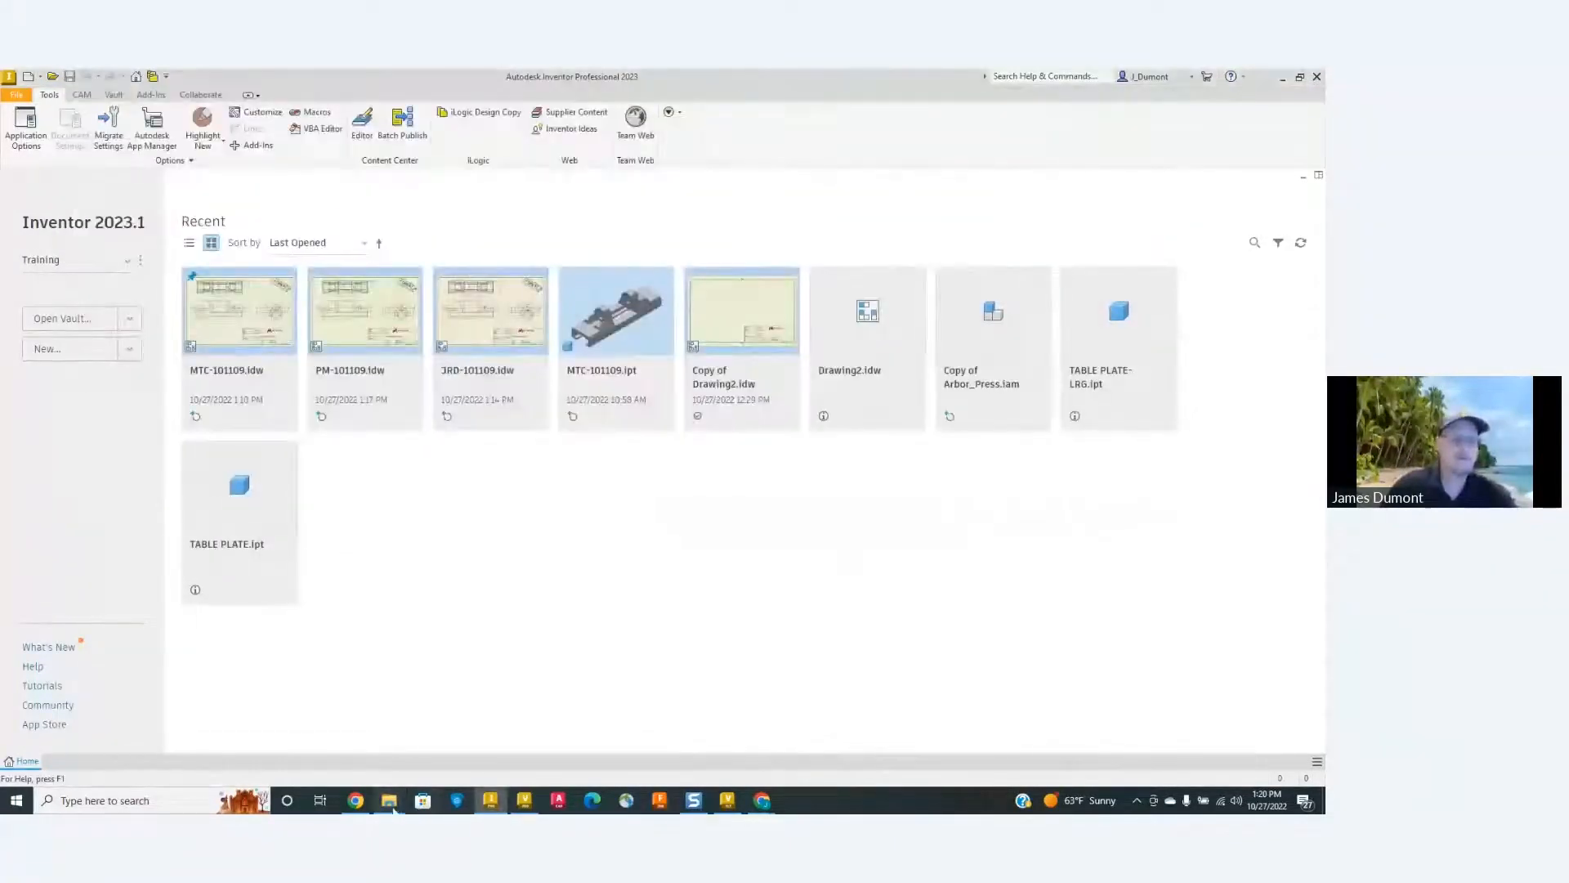
mouse_move(389, 800)
click(274, 762)
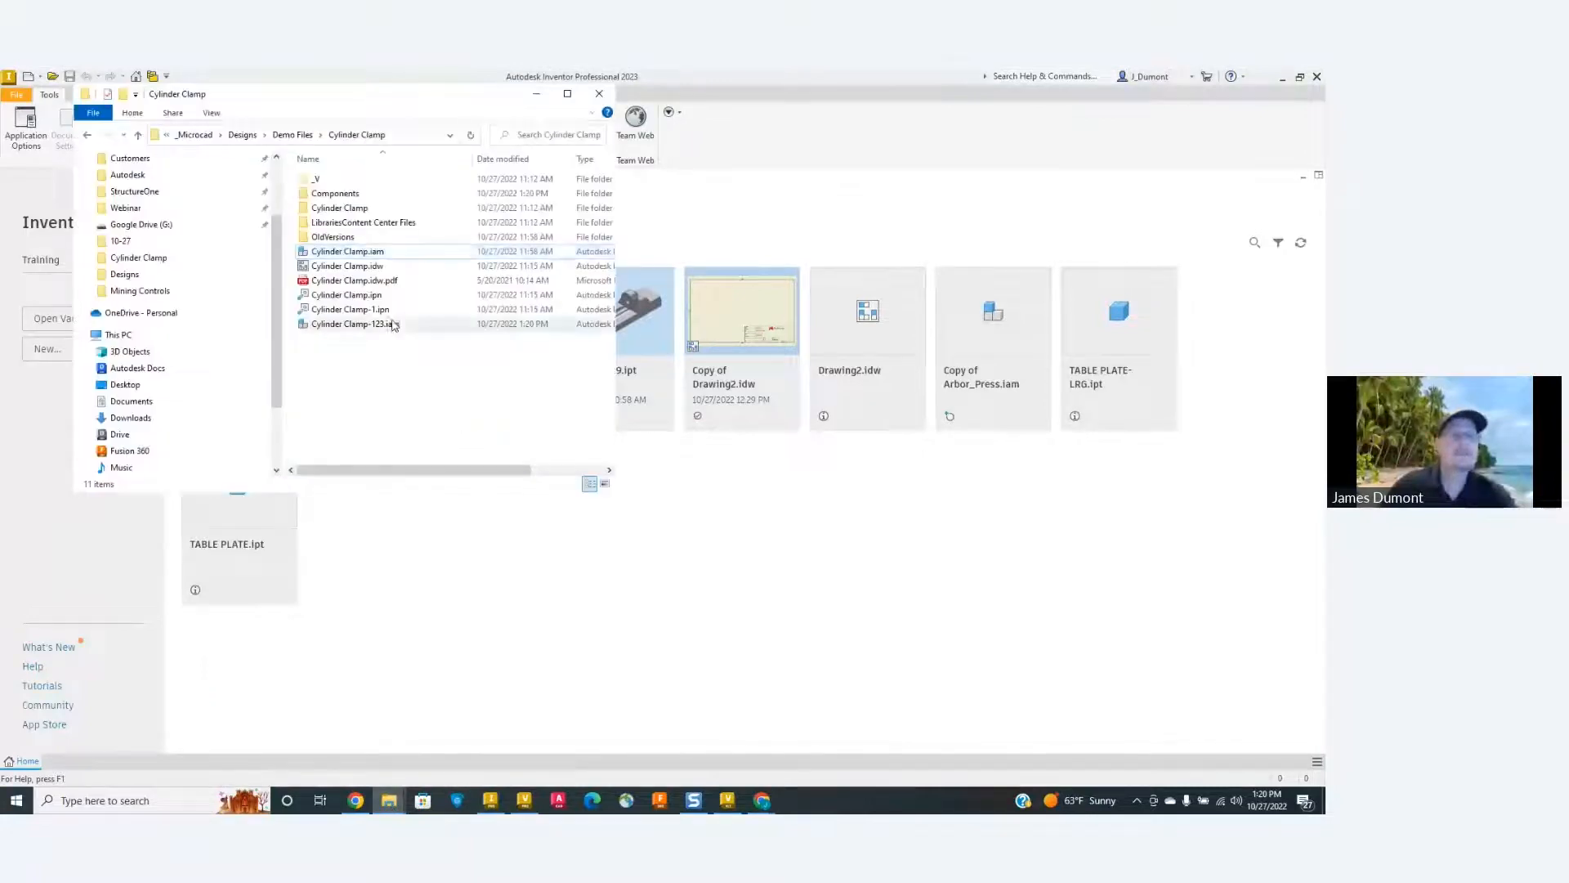
click(367, 326)
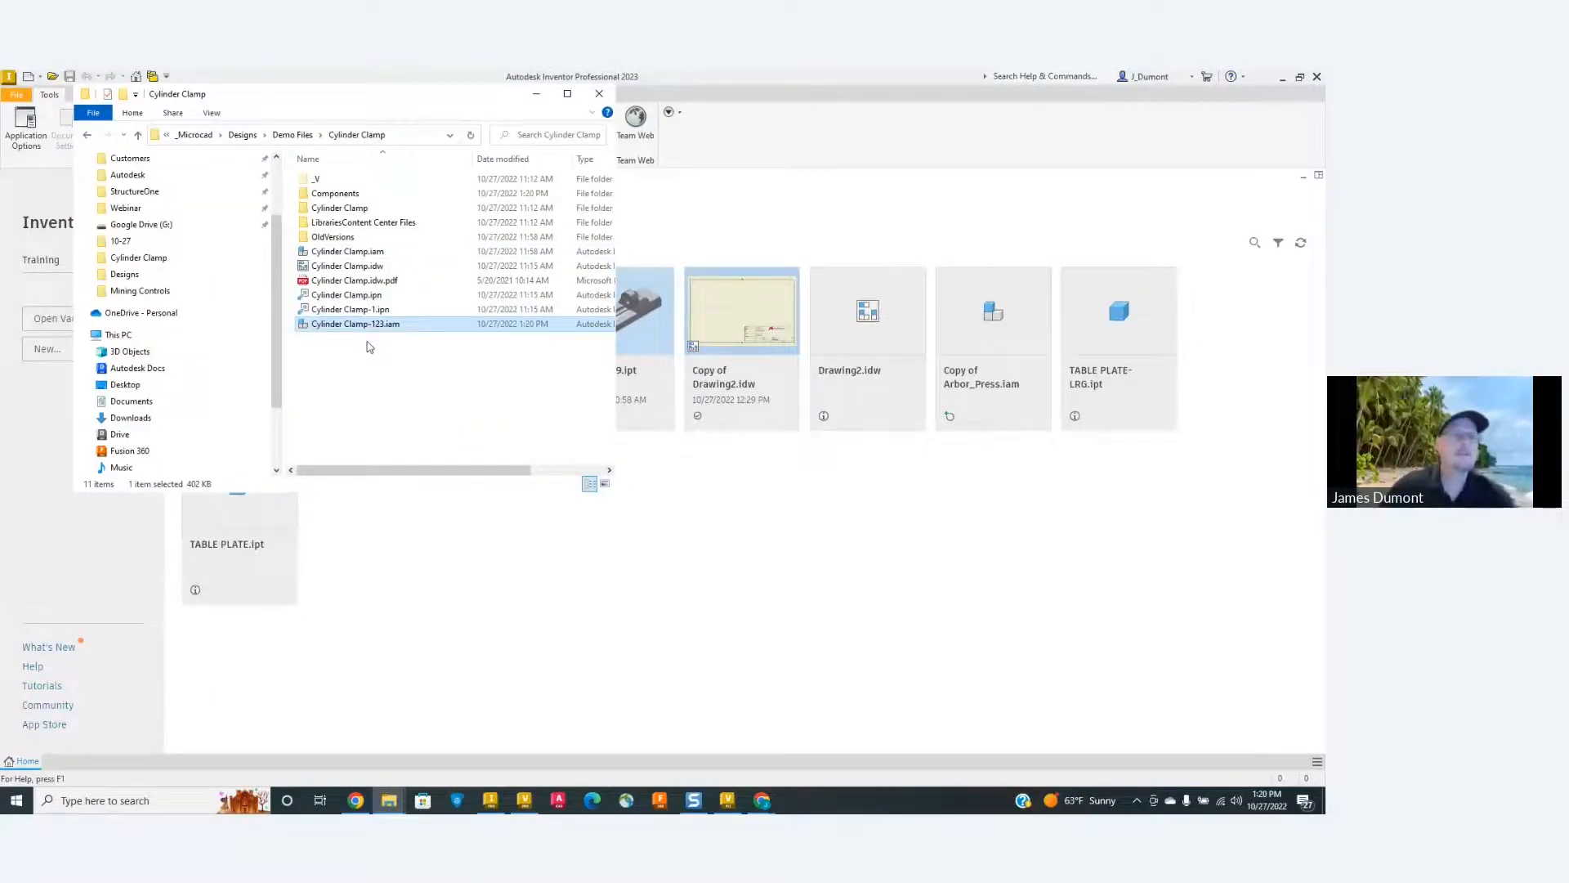
double_click(334, 194)
scroll(367, 245, down, 1)
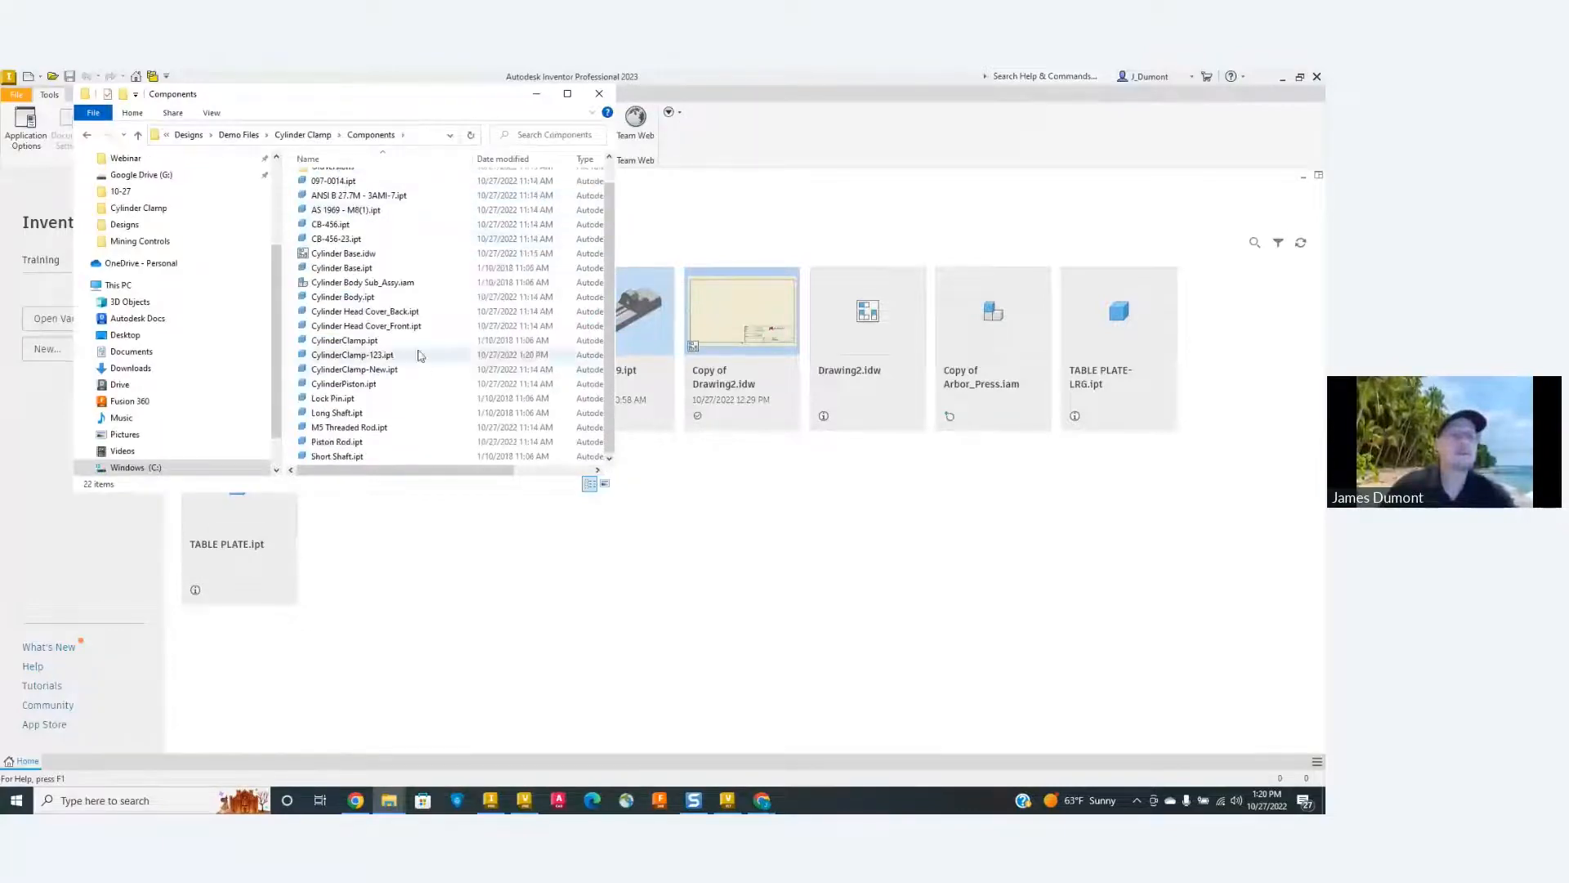
click(345, 357)
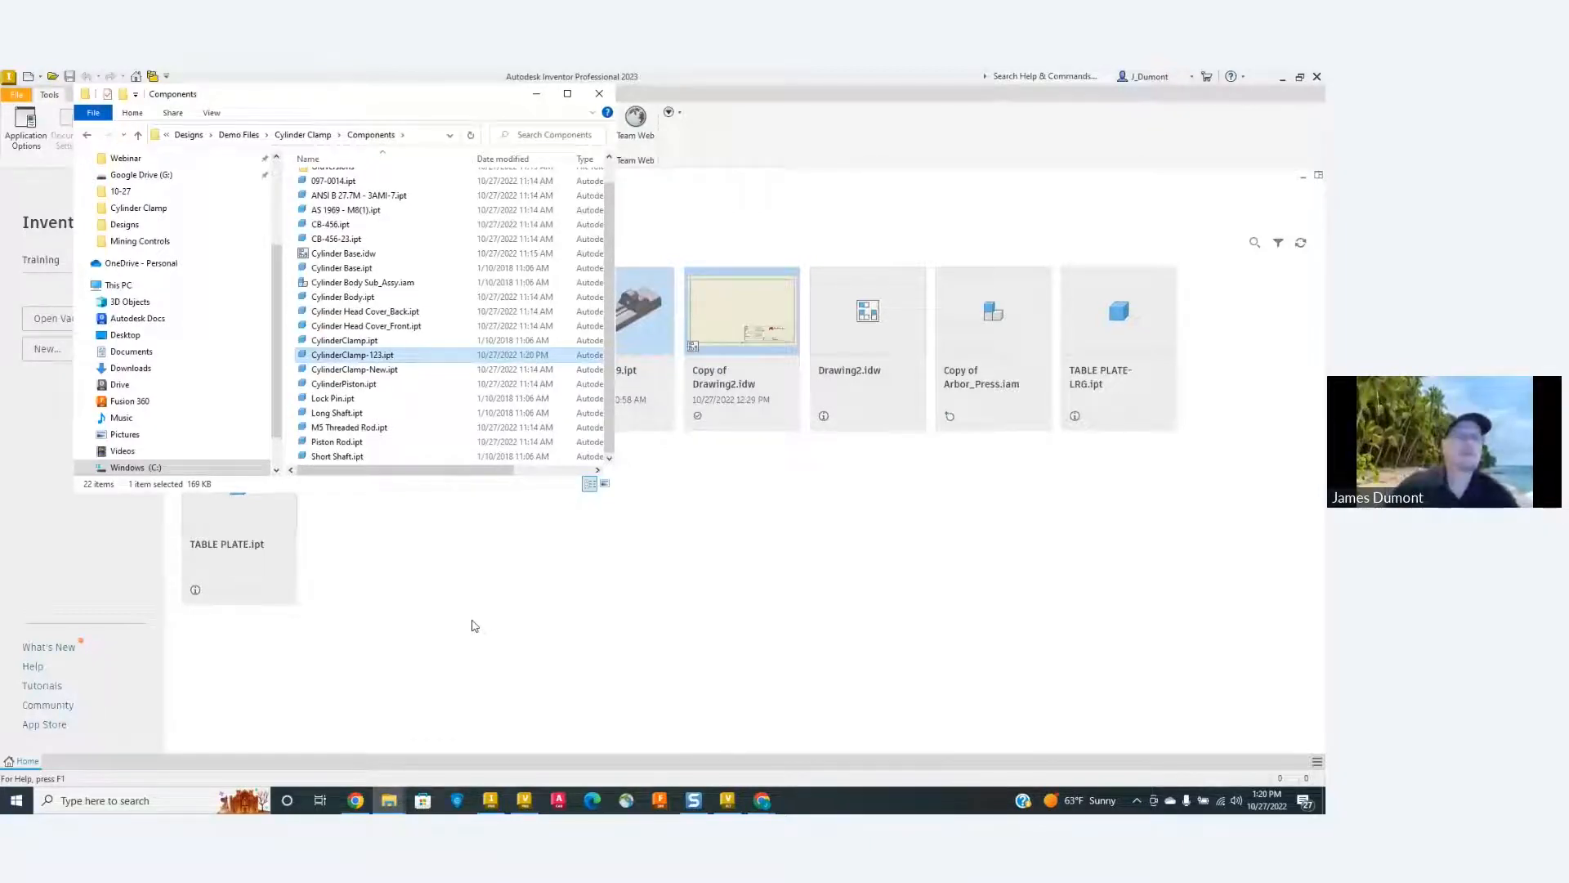
drag(439, 99, 709, 211)
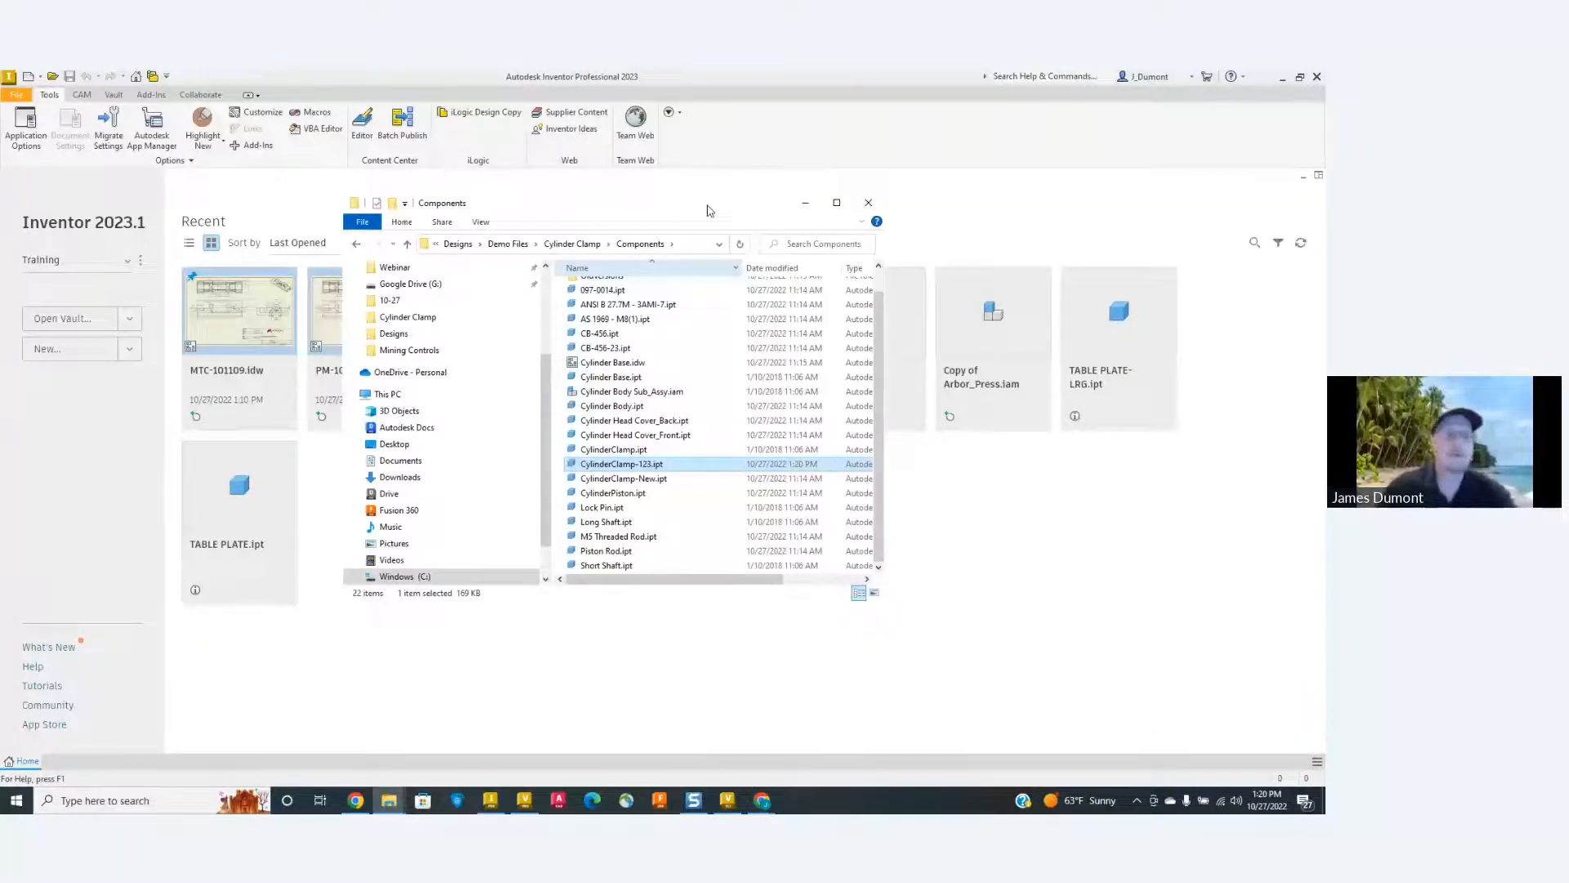
click(868, 202)
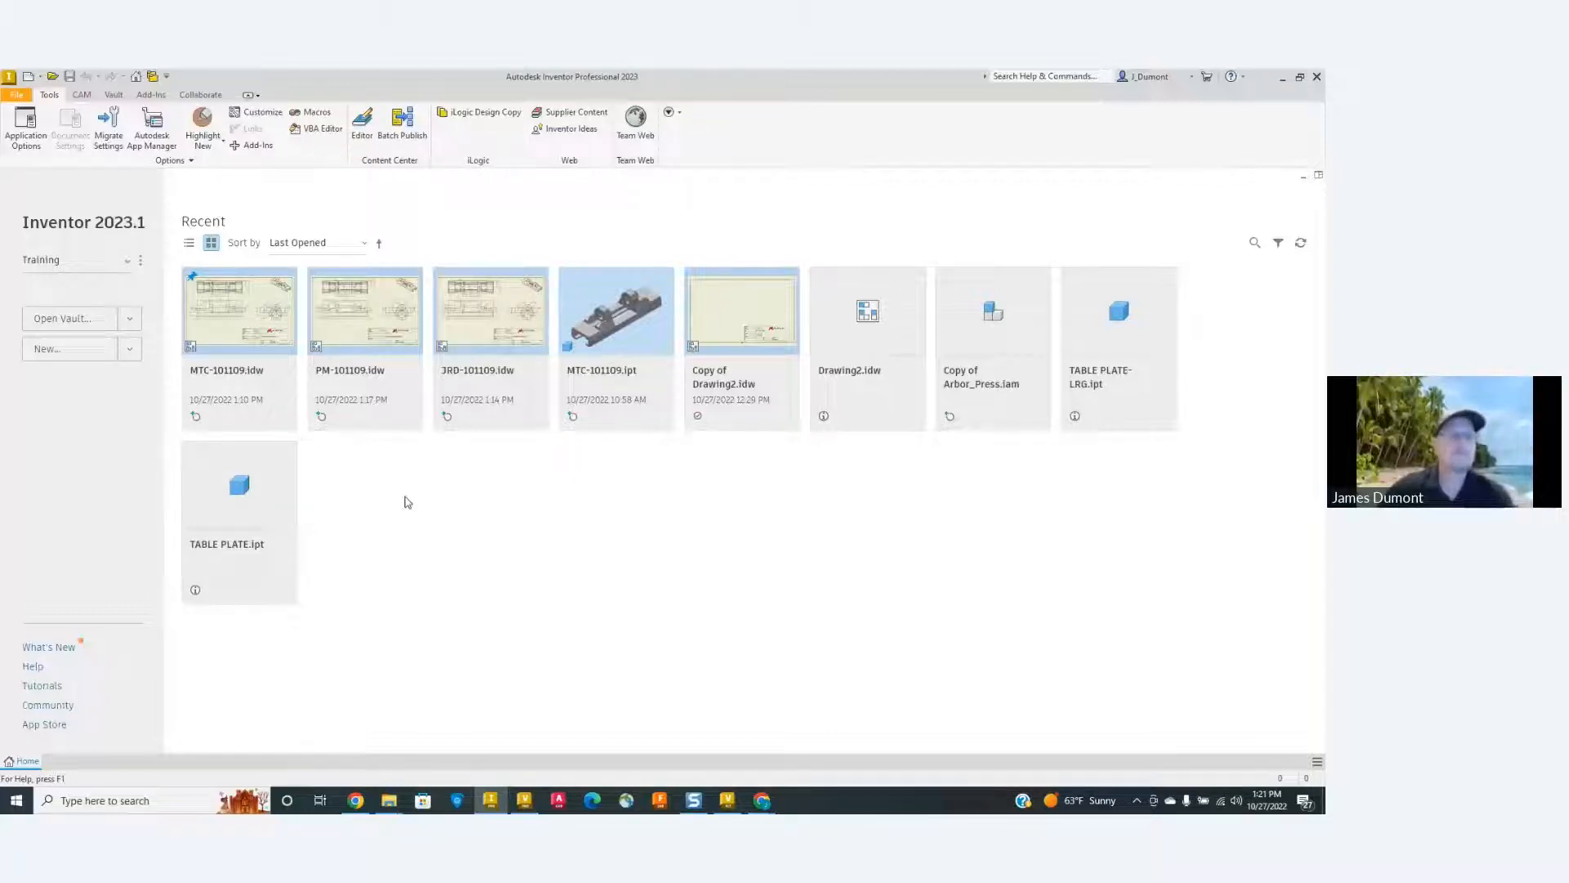
Open the recent drawing MTC-101109.idw and show the Vault browser as a tab beside the Model browser.
click(235, 319)
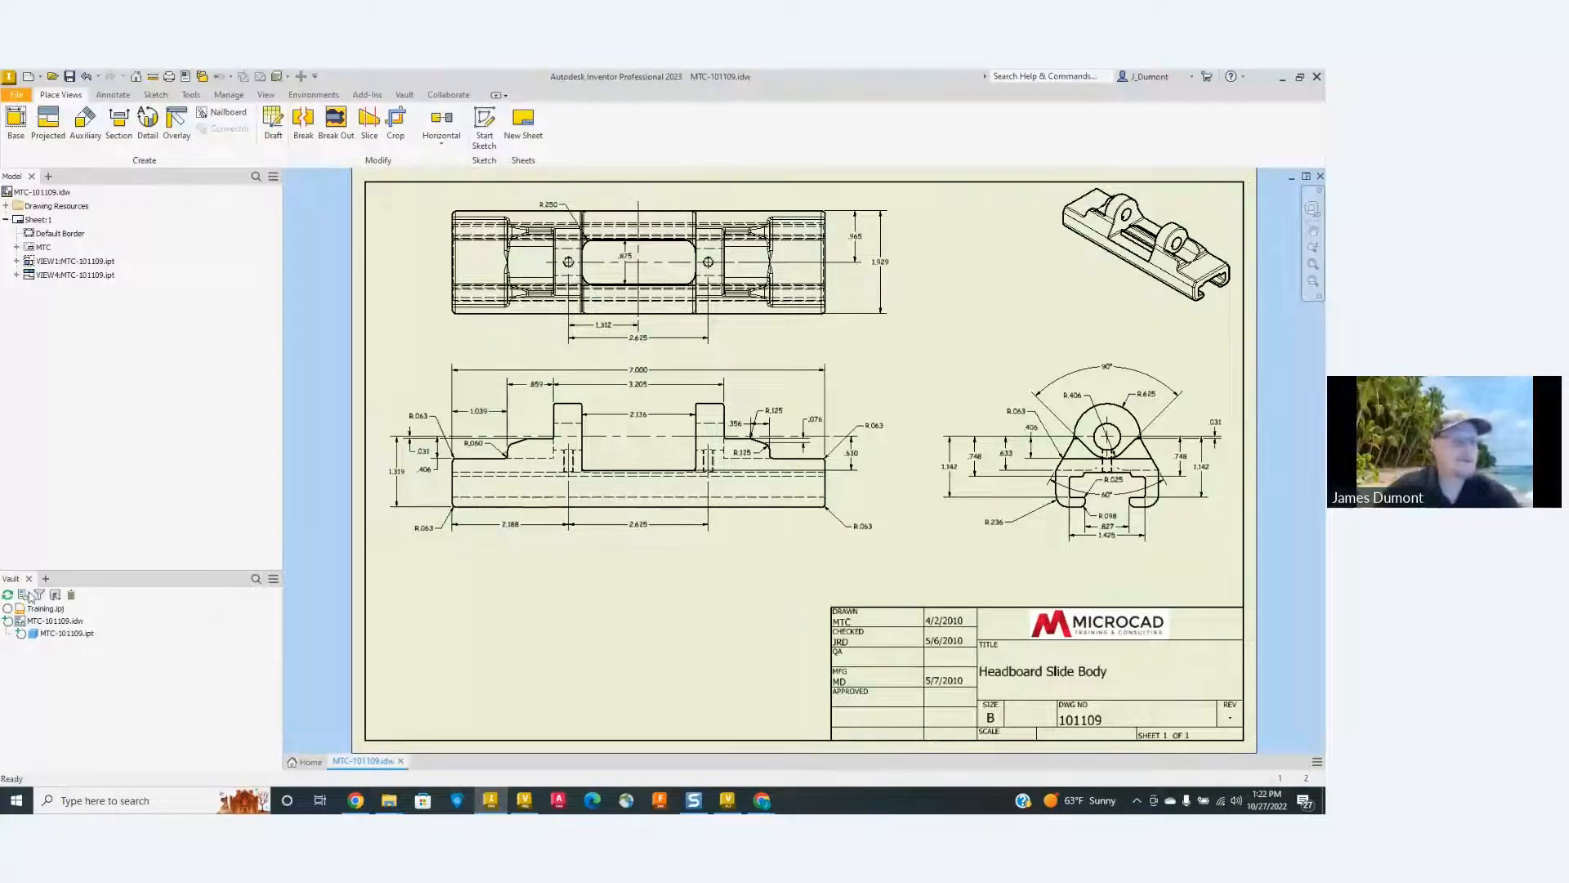
click(28, 578)
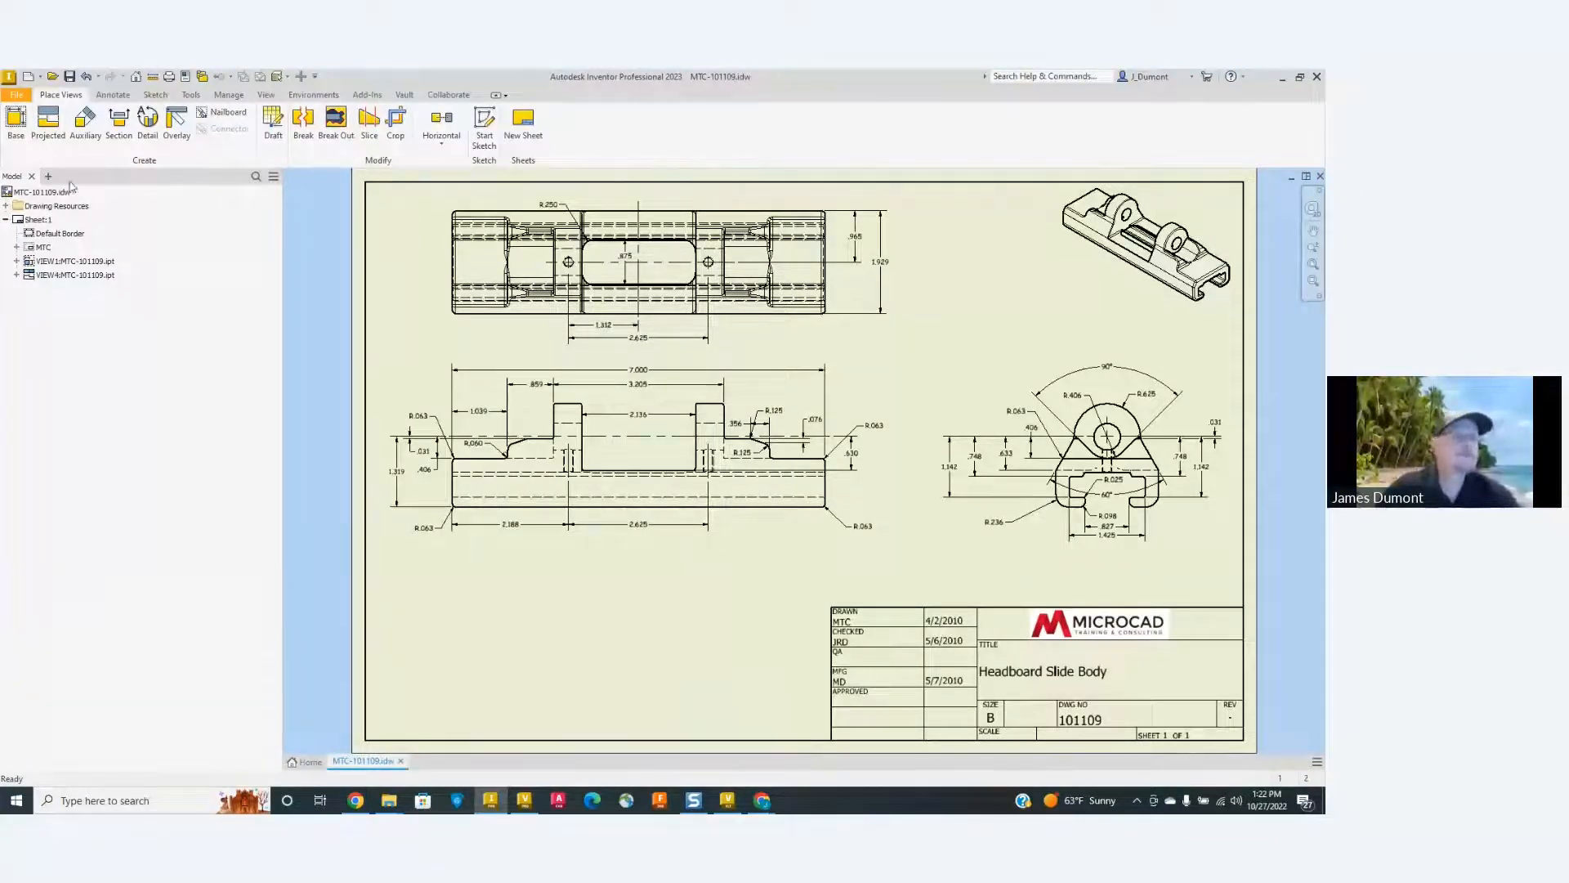
drag(77, 224, 20, 178)
click(18, 178)
click(51, 178)
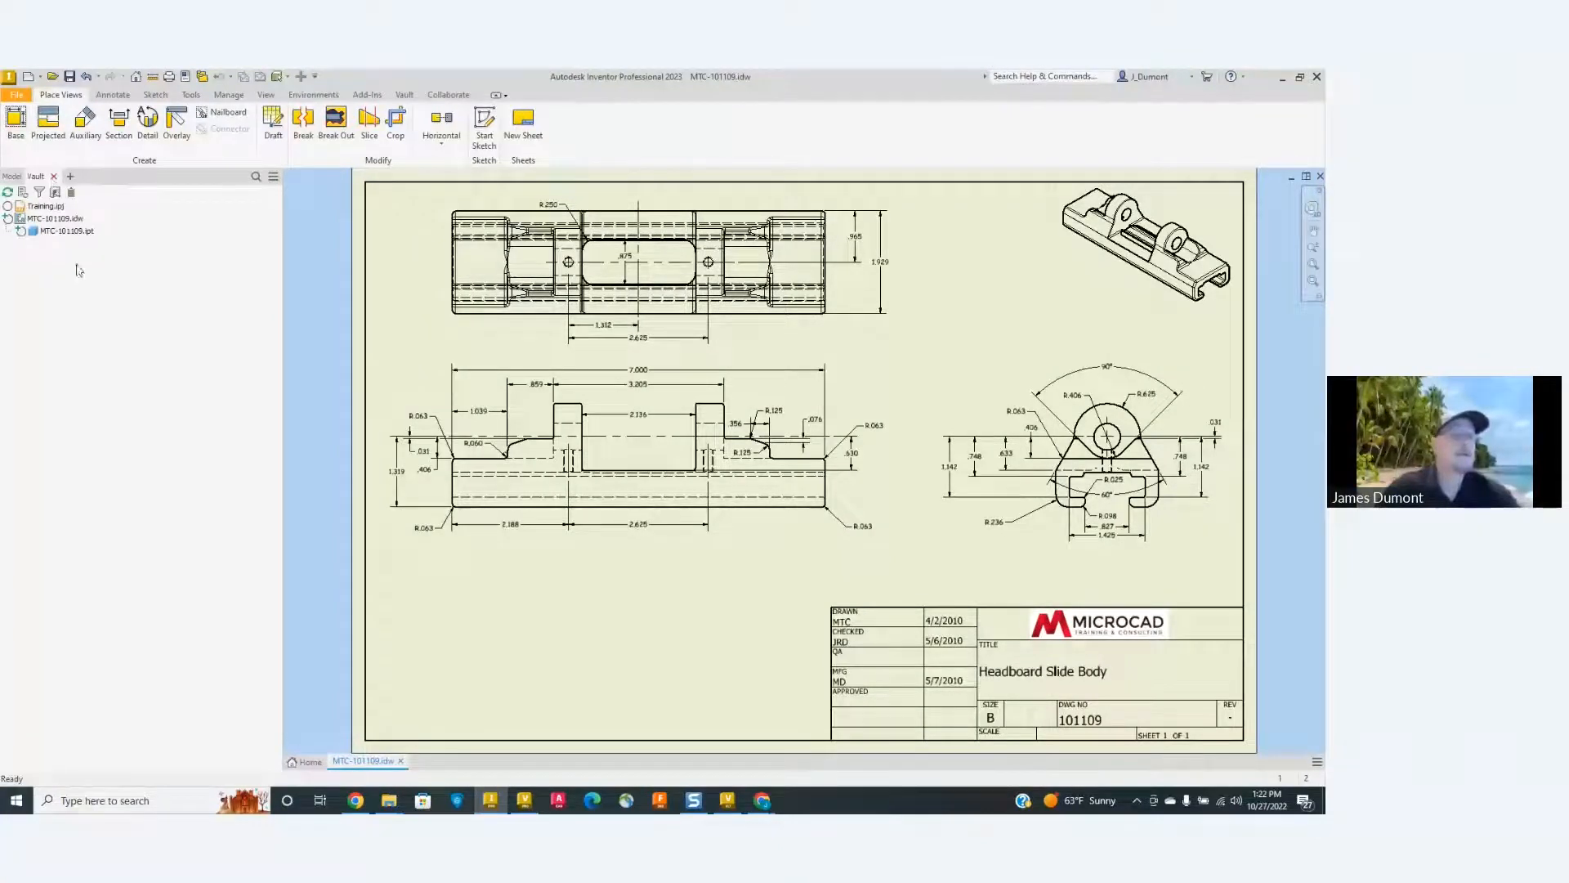
Dock the Vault browser beneath the Model browser and enlarge the Model browser's share of the height.
click(12, 178)
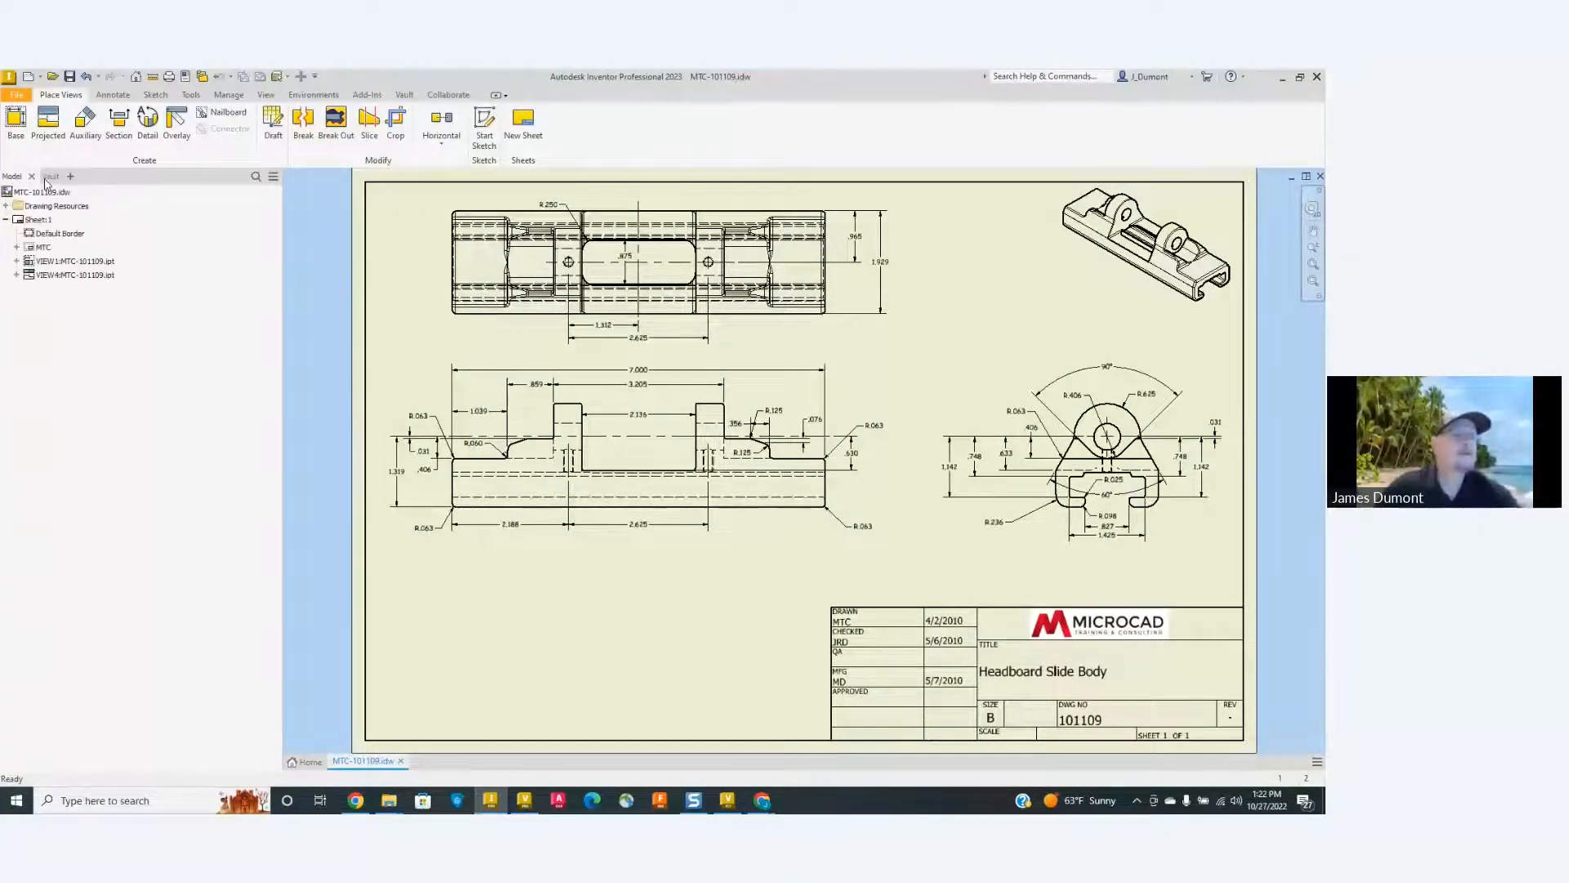
click(47, 178)
mouse_move(46, 178)
mouse_down()
mouse_move(481, 284)
mouse_move(150, 752)
mouse_up()
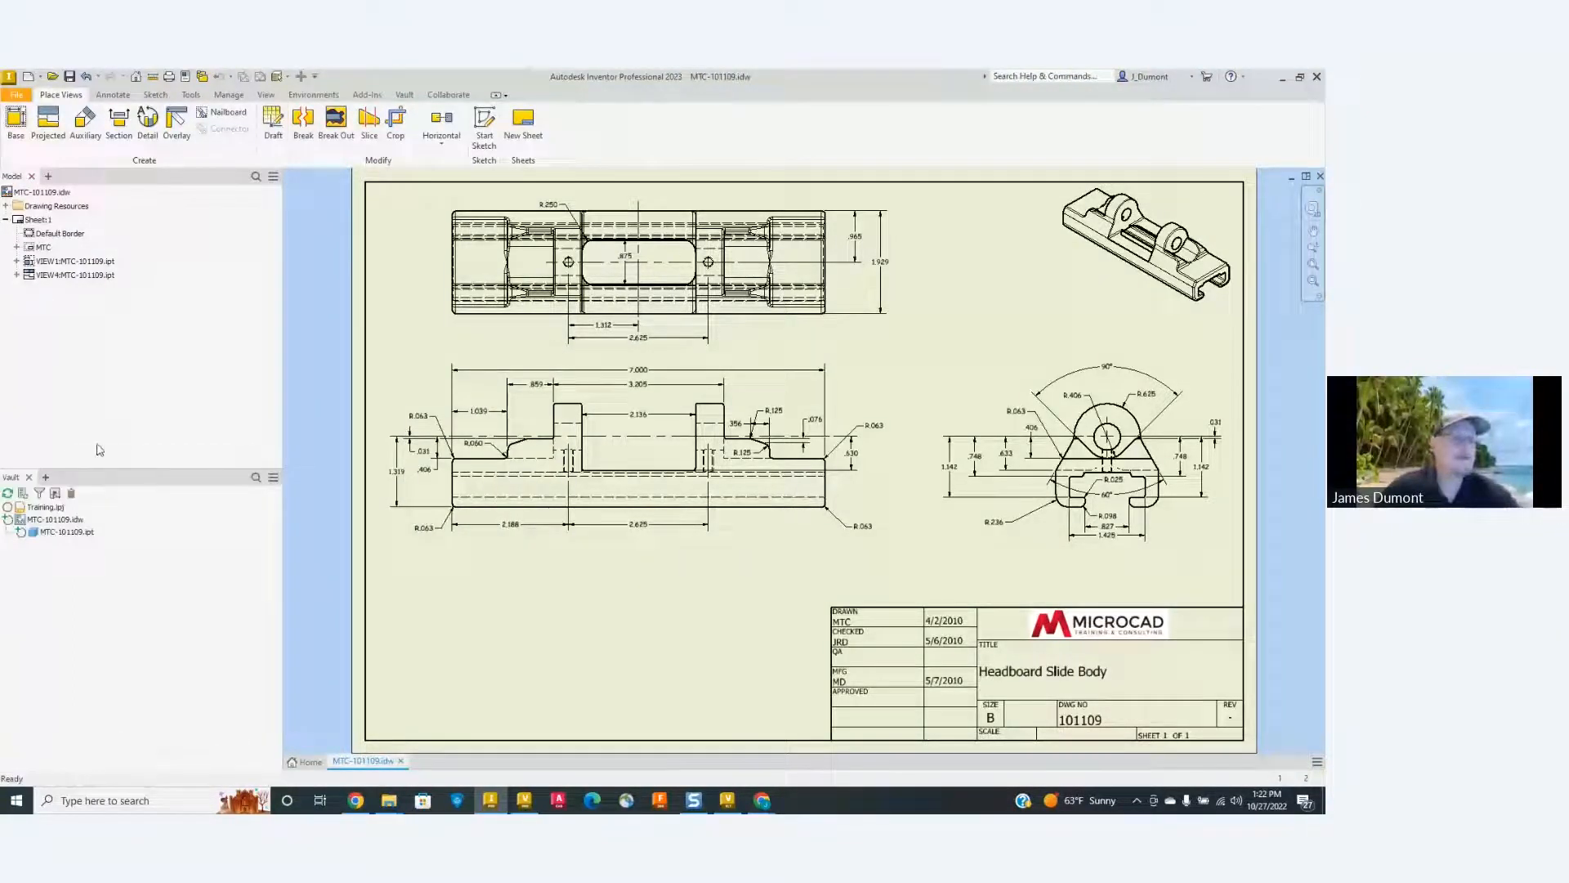
drag(99, 472, 104, 577)
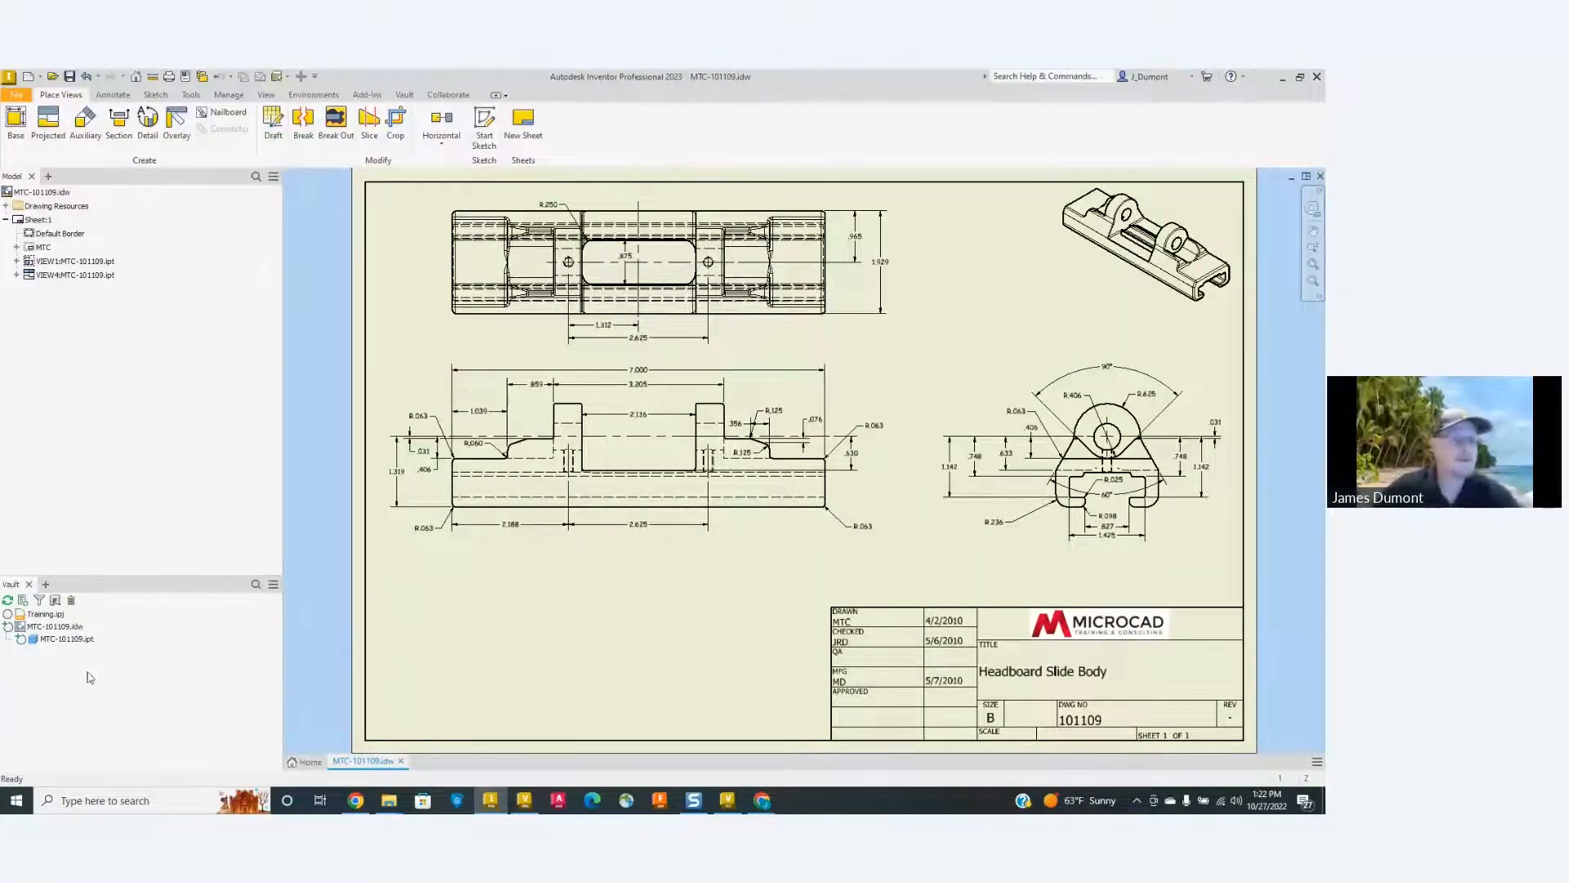
Check in MTC-101109.idw and its part to Vault without closing the files and deleting the working copies.
right_click(57, 626)
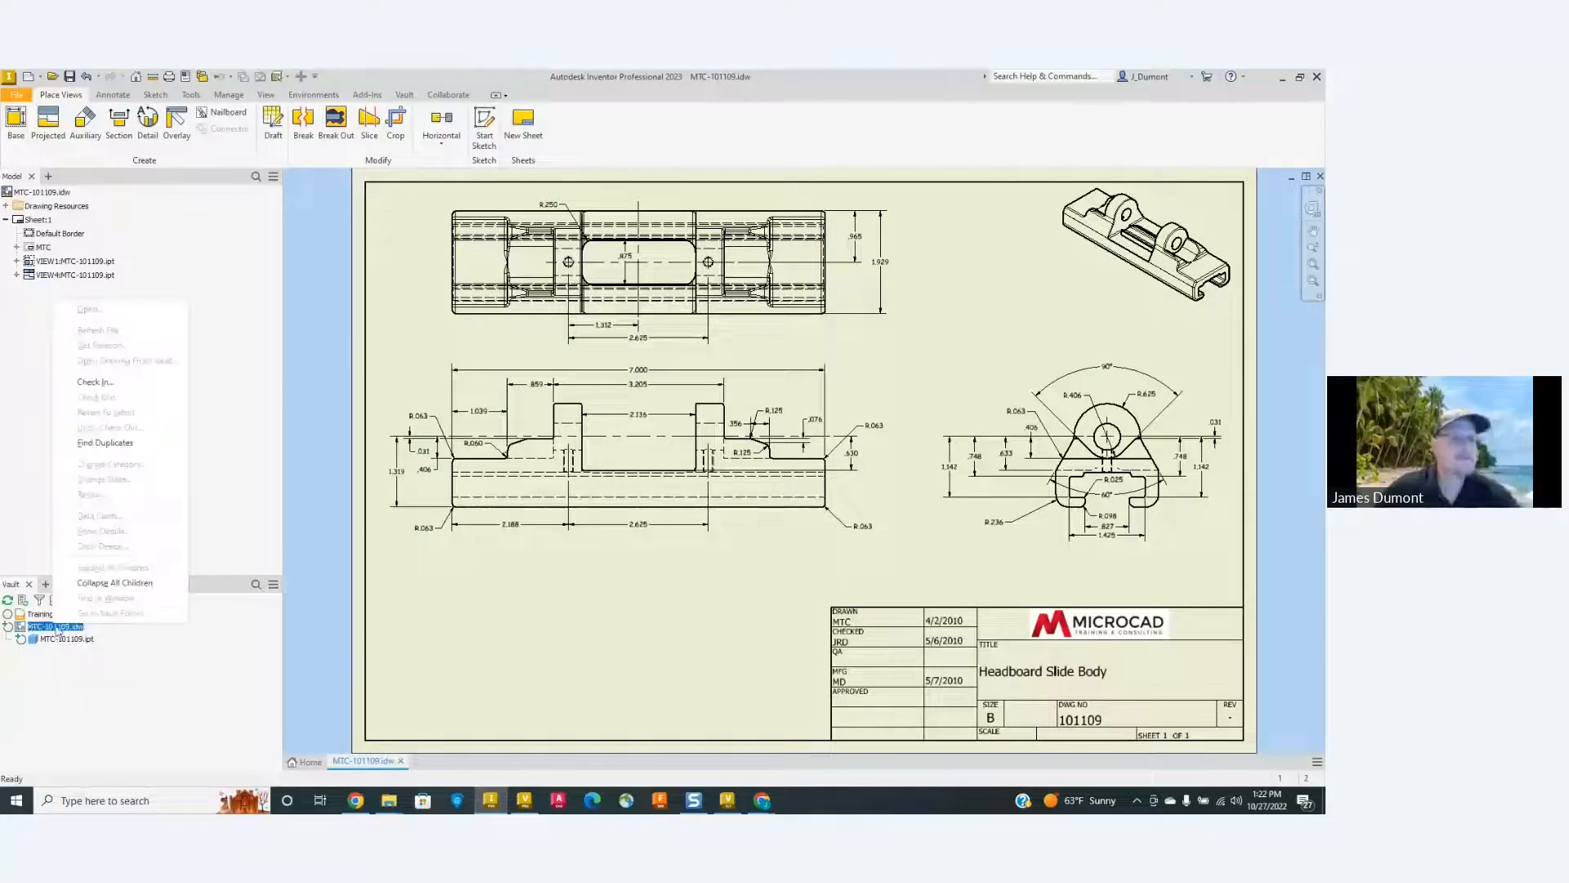
click(121, 384)
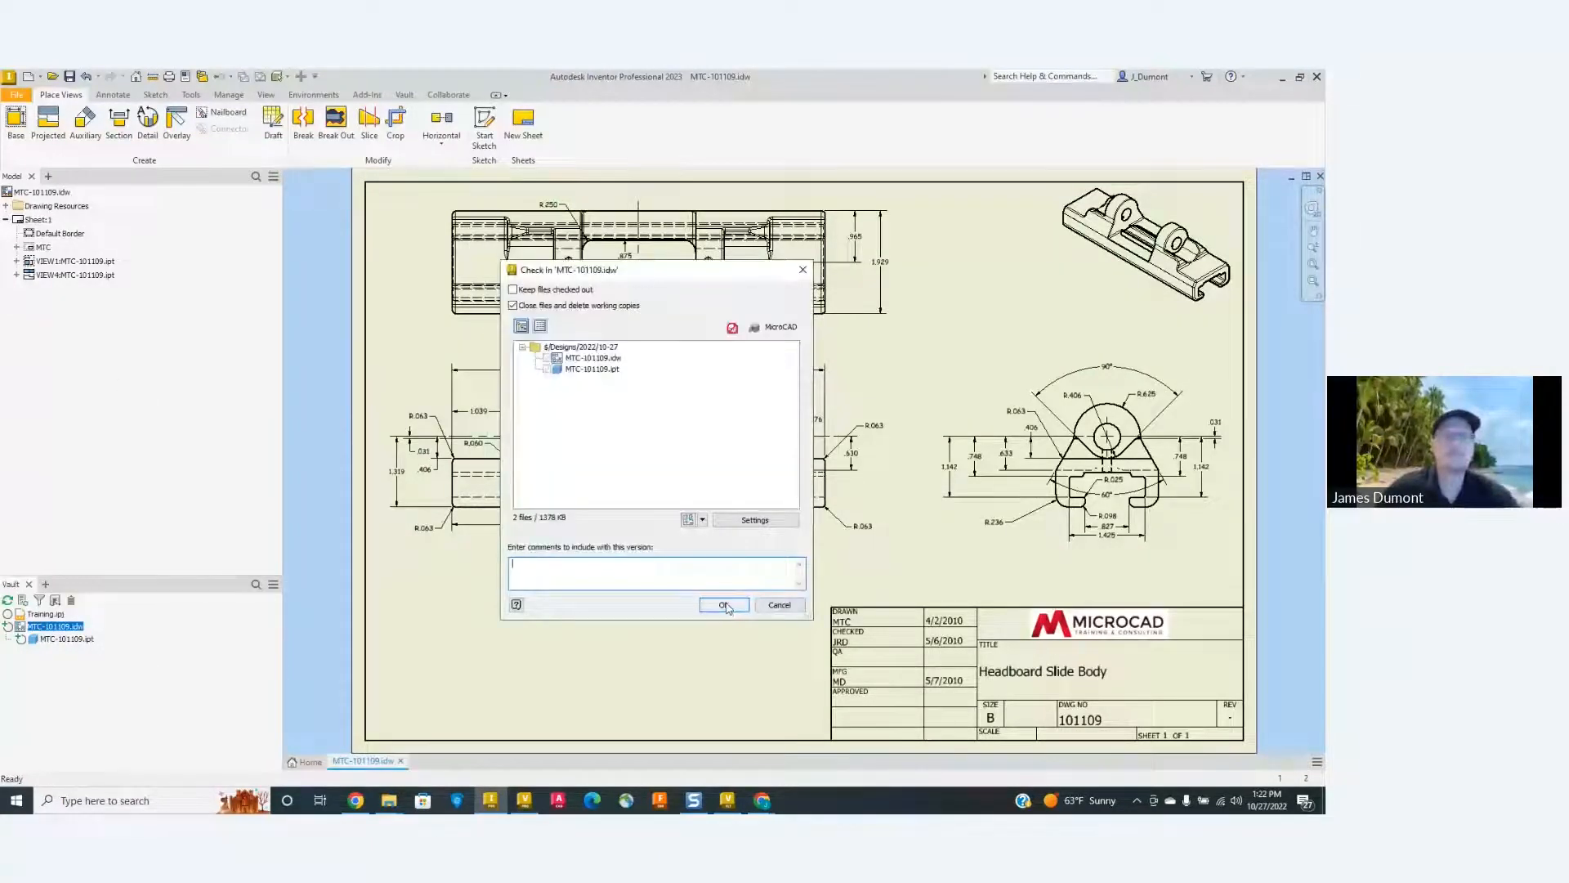
click(527, 306)
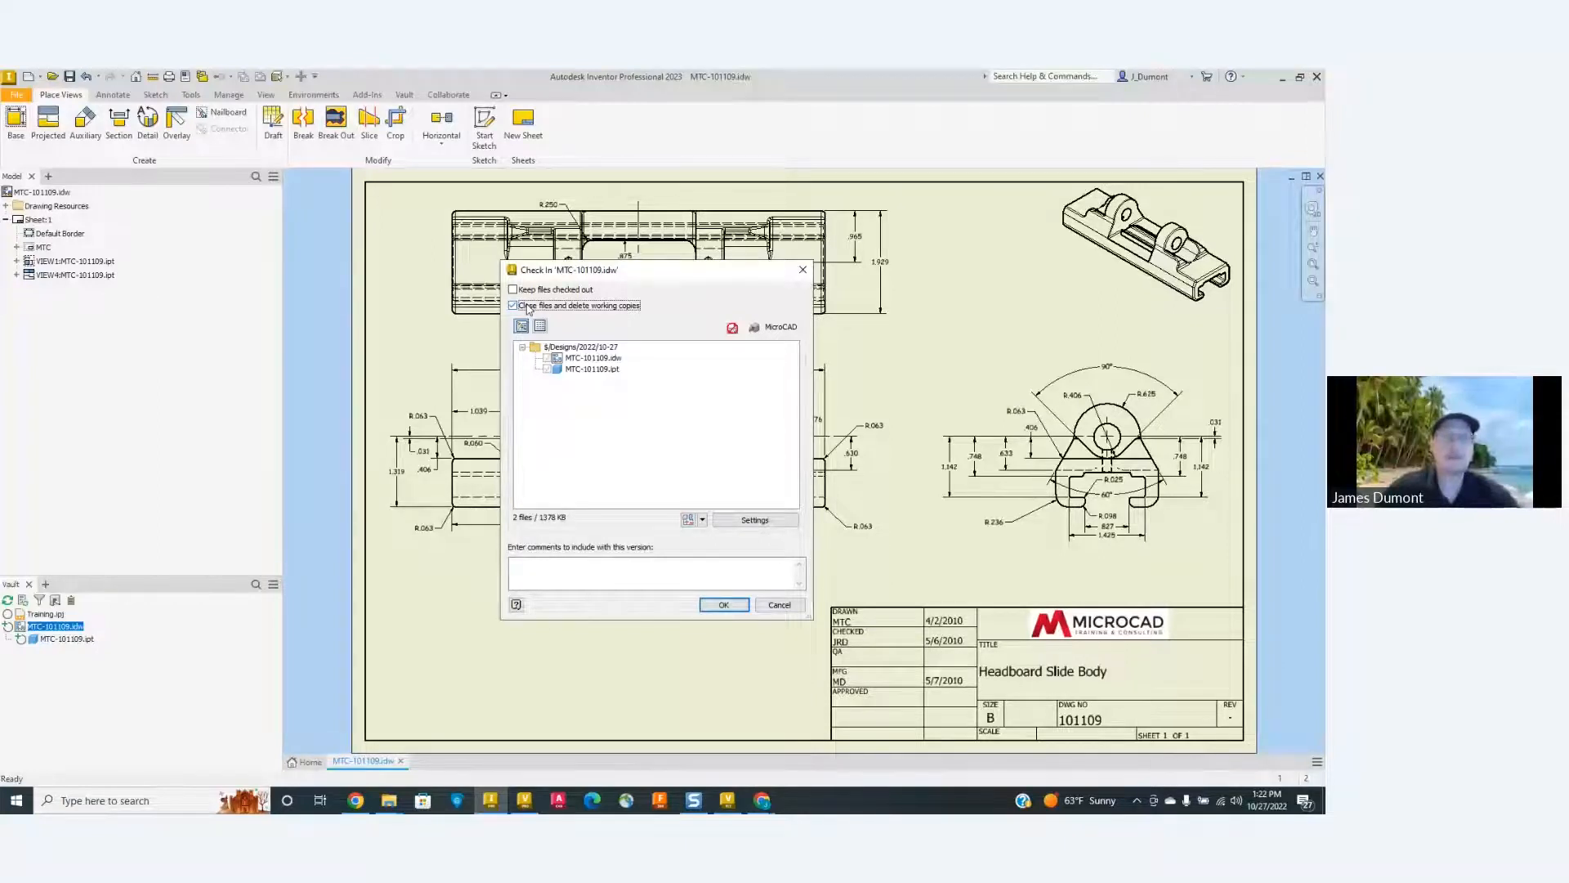
click(723, 604)
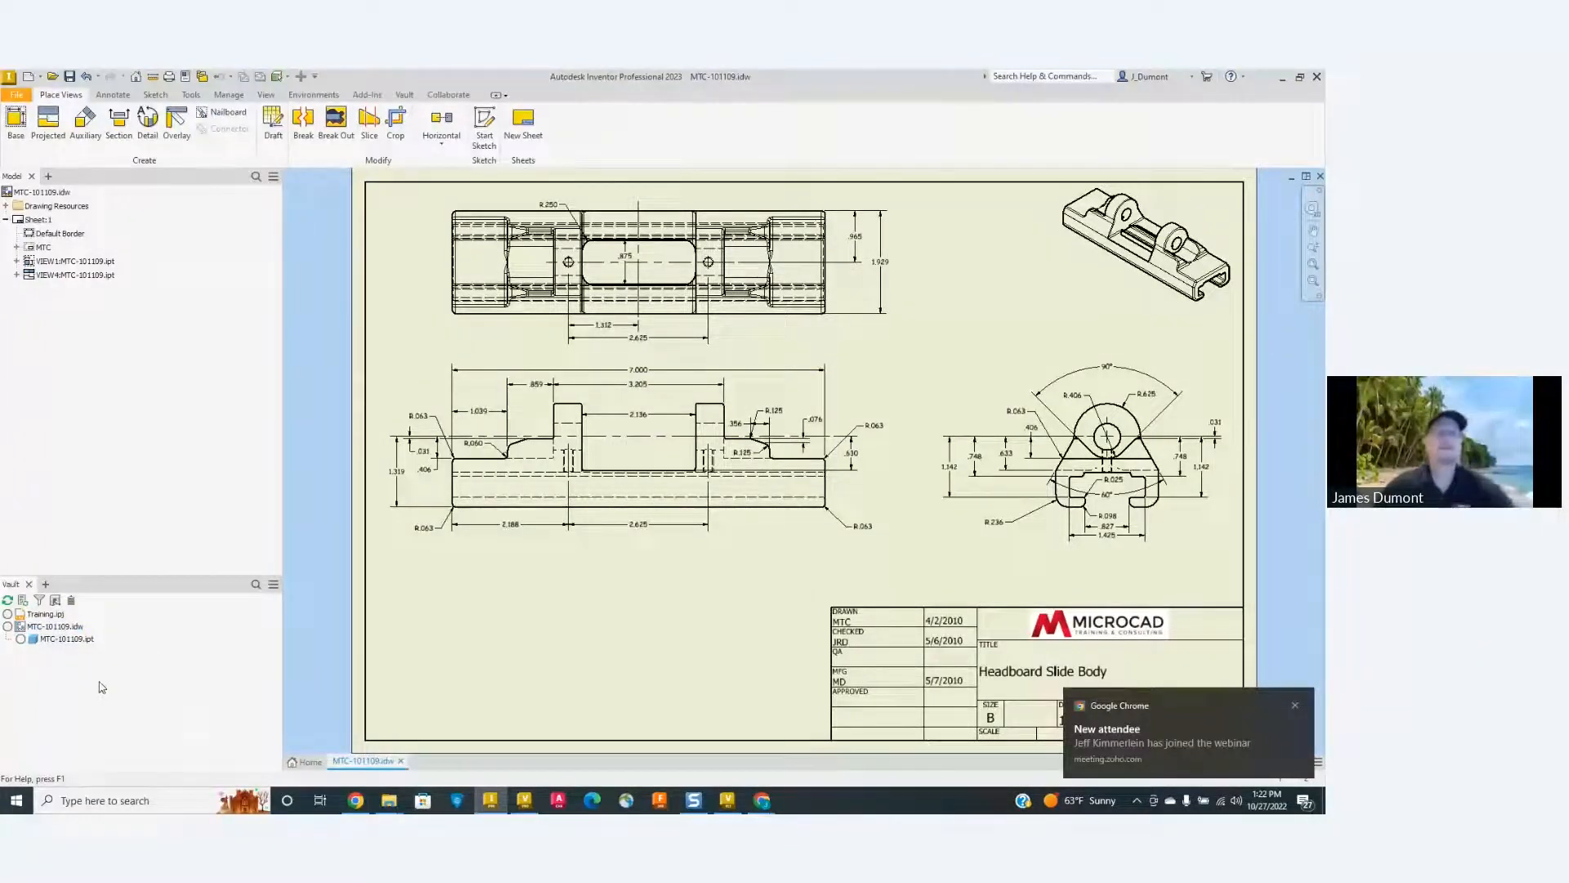
Go to the drawing's 10-27 folder in Vault, change MTC-101109.idw and its part to Released, and refresh the file list.
right_click(50, 629)
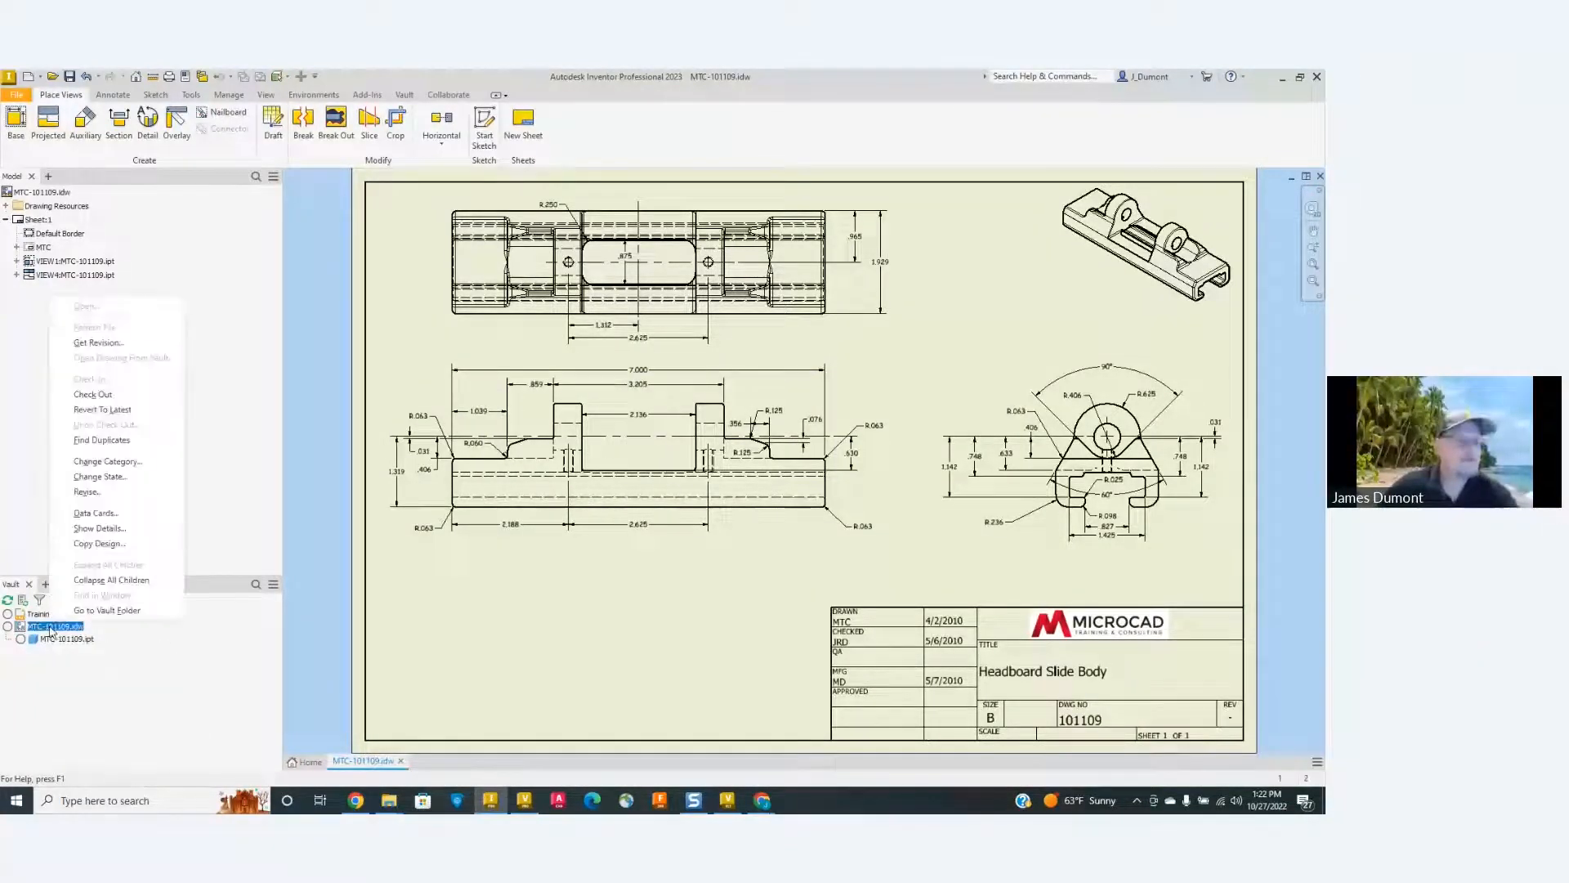
click(81, 611)
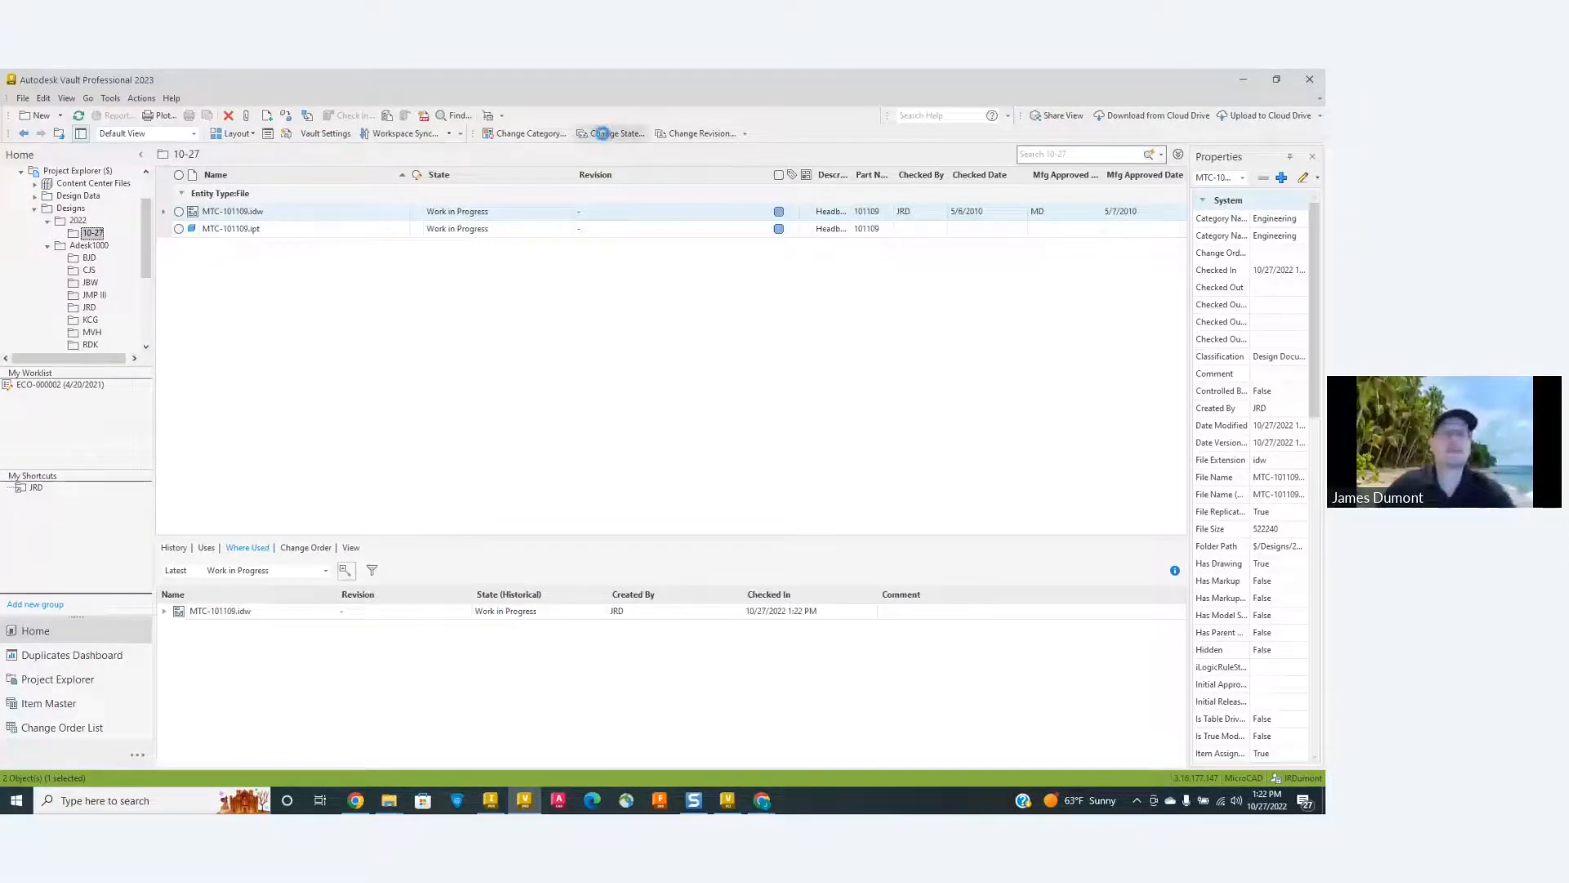
click(613, 133)
click(385, 142)
click(392, 183)
click(381, 571)
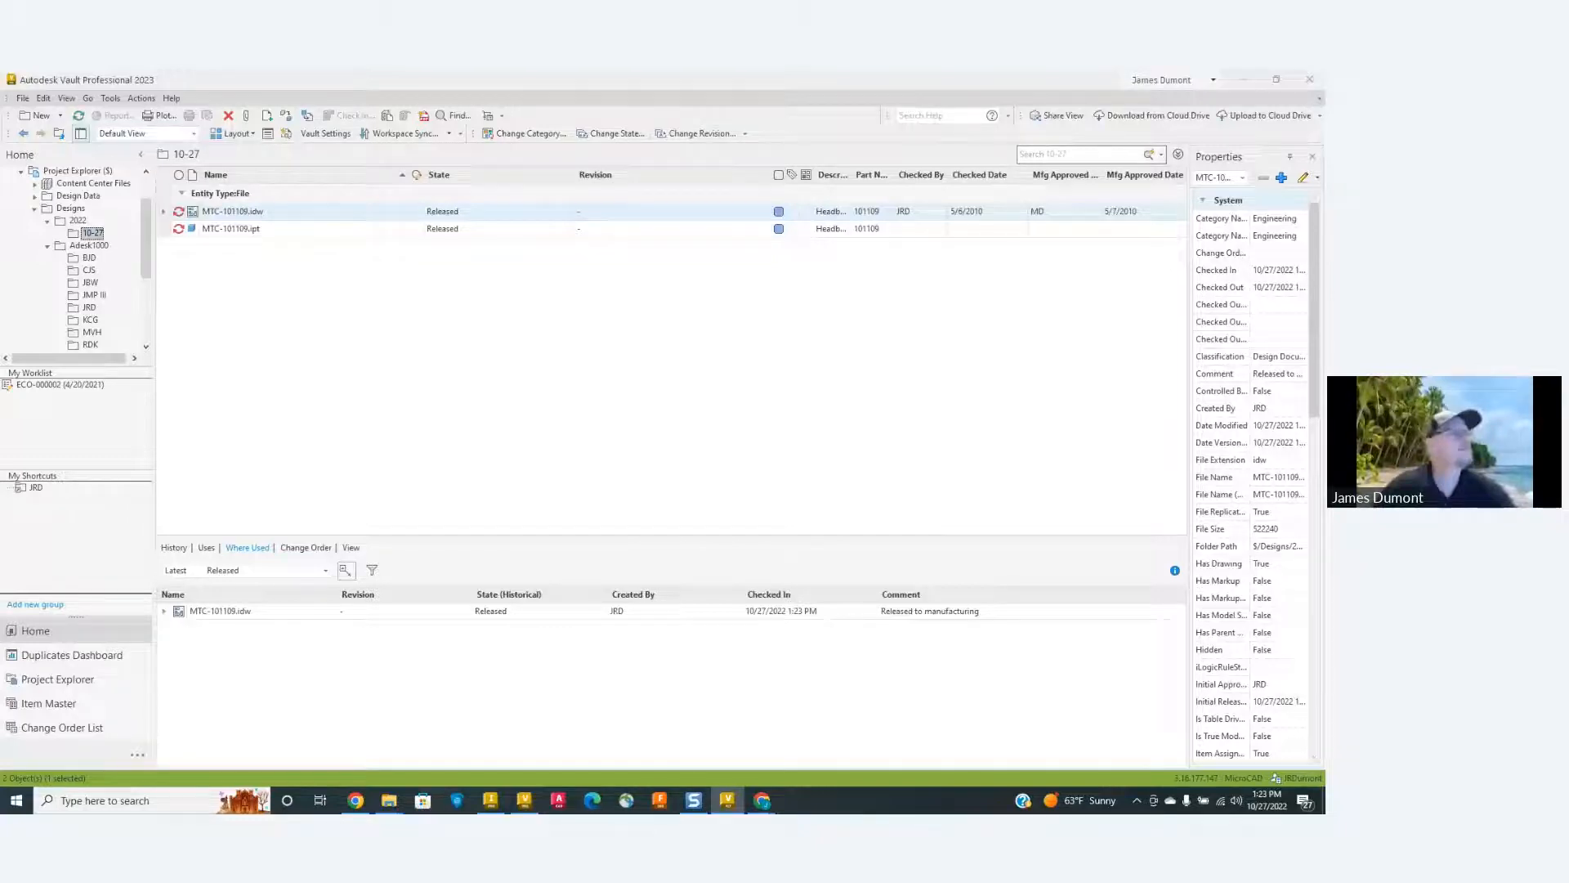
click(79, 115)
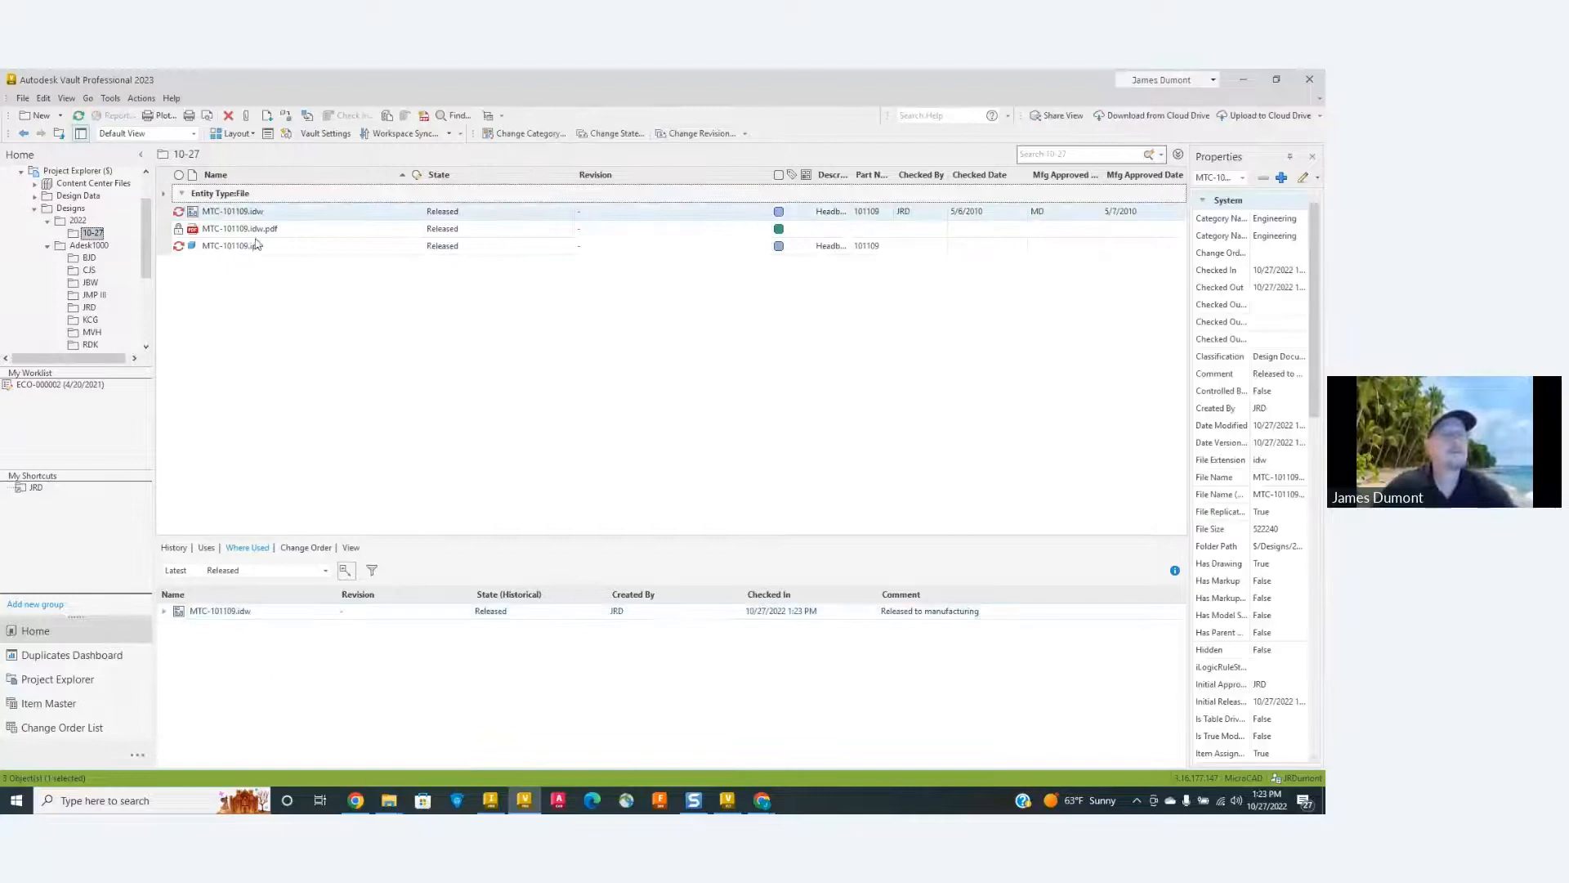
click(253, 231)
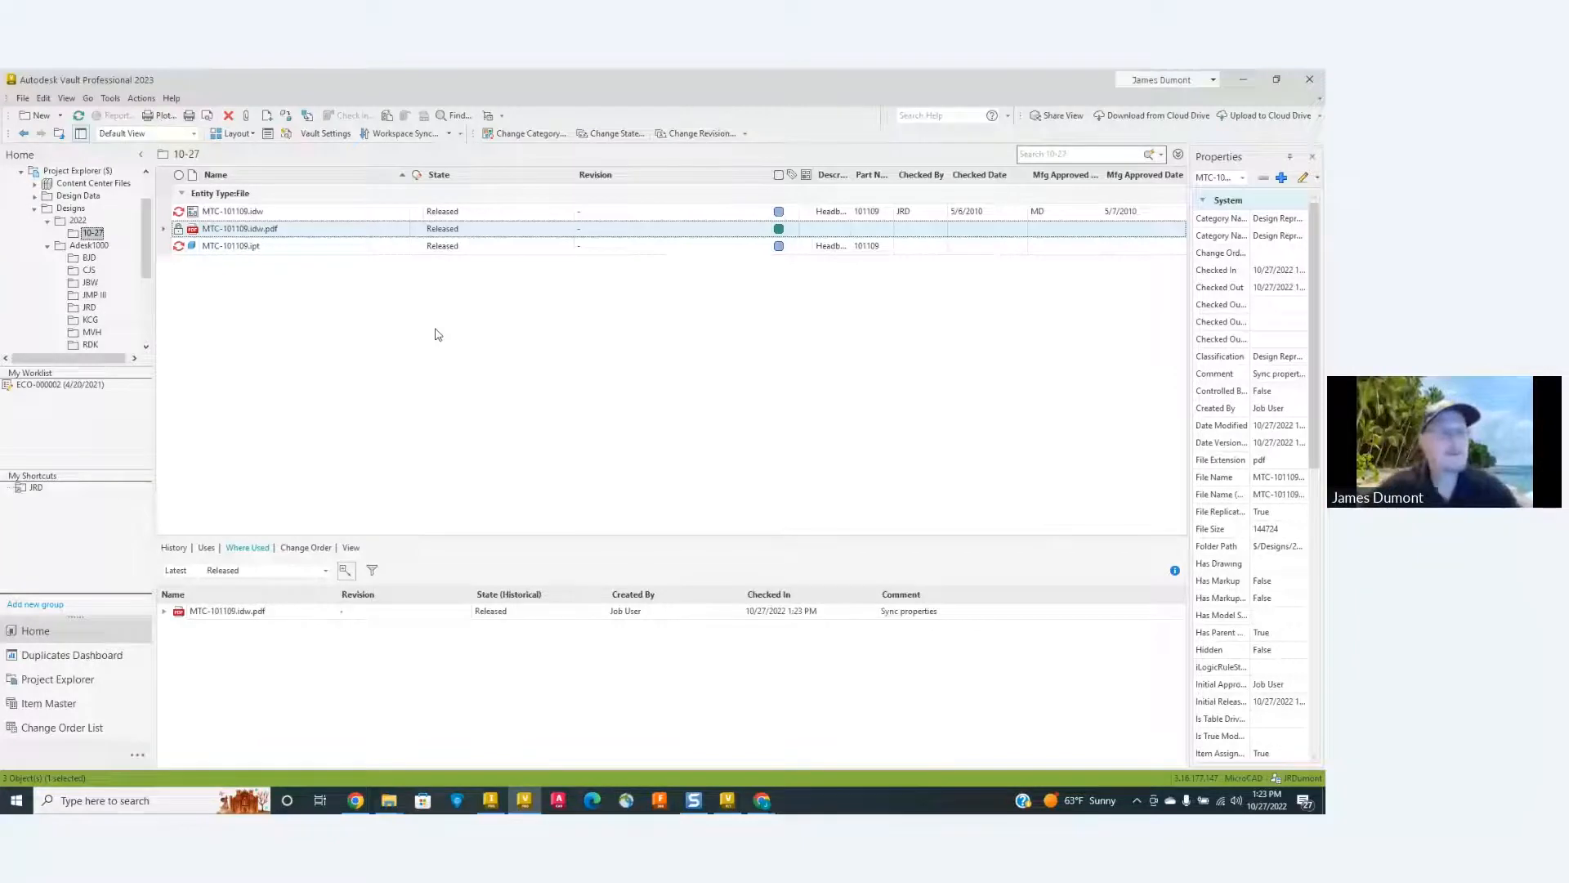
Start Copy Design for MTC-101109.ipt and shrink its window so the Vault window shows behind it.
click(244, 246)
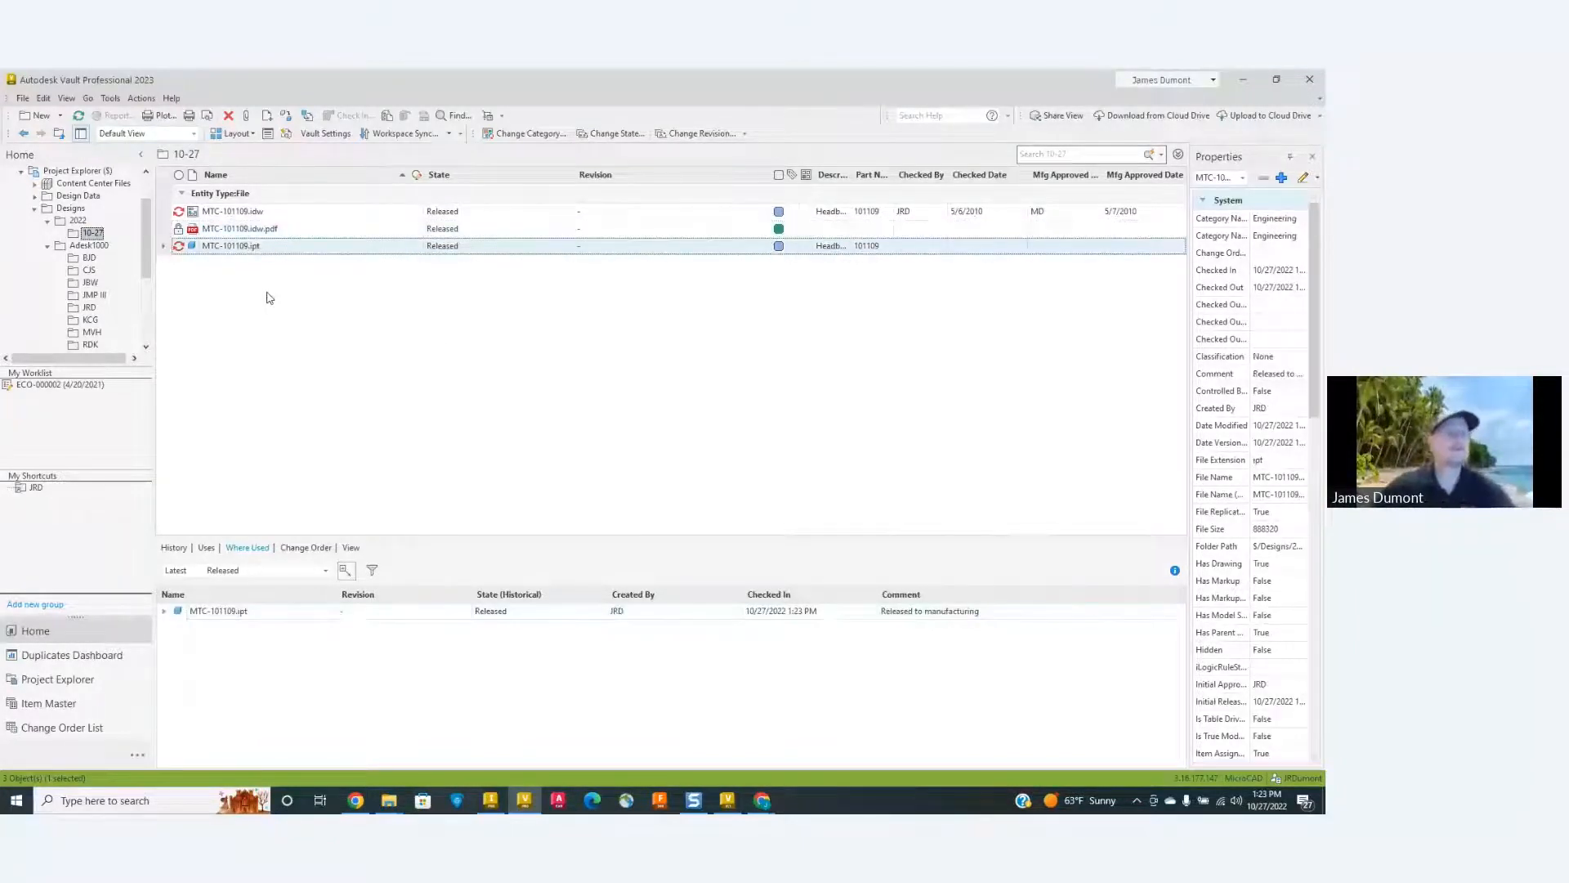
right_click(249, 248)
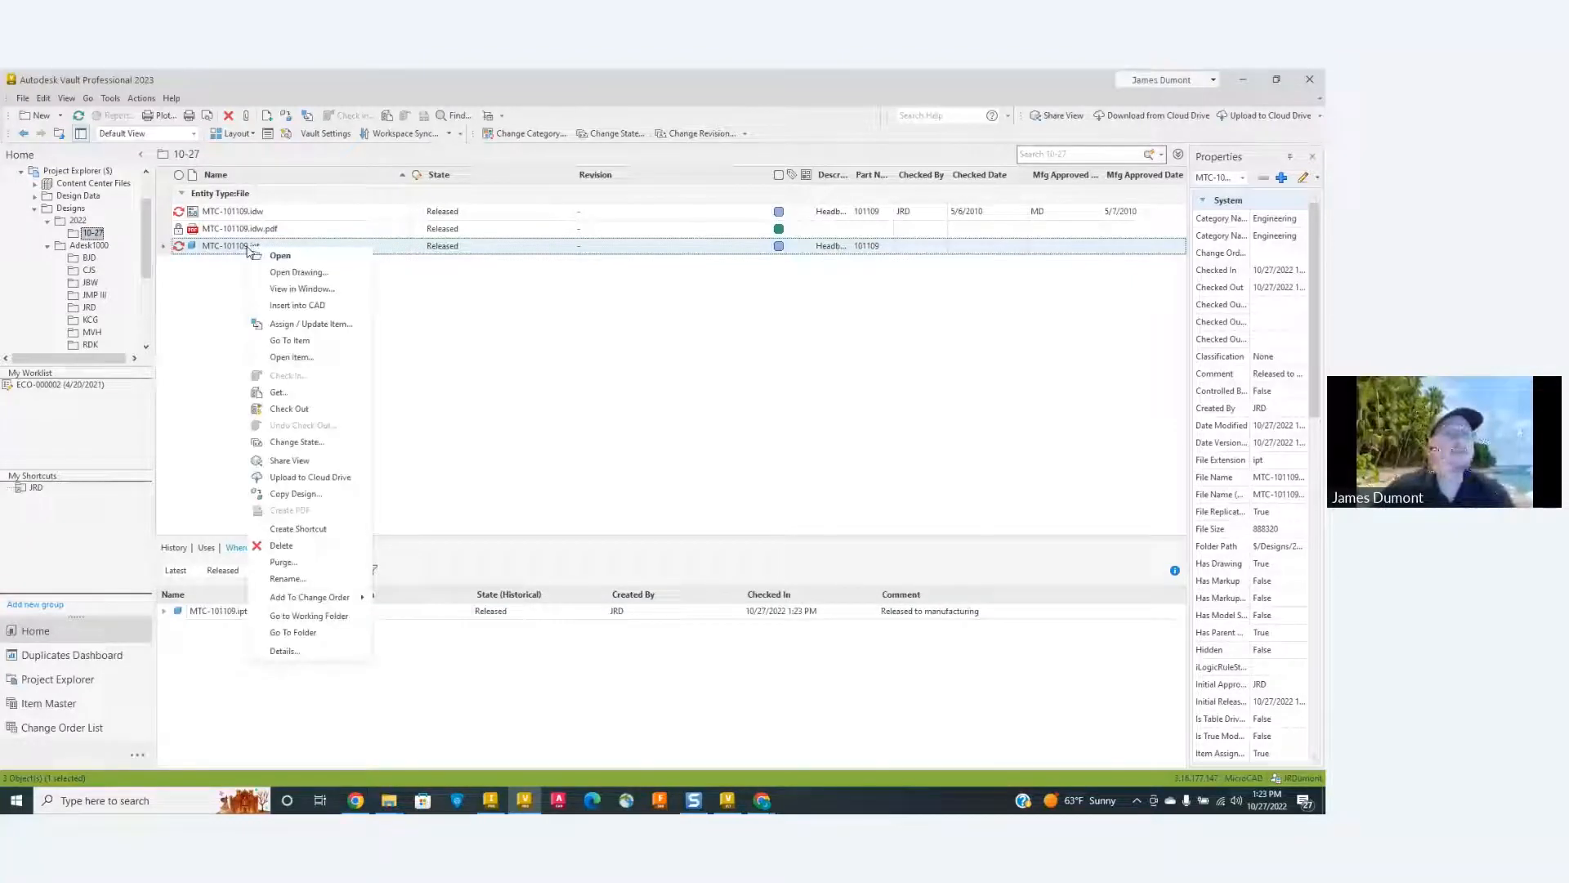
click(296, 494)
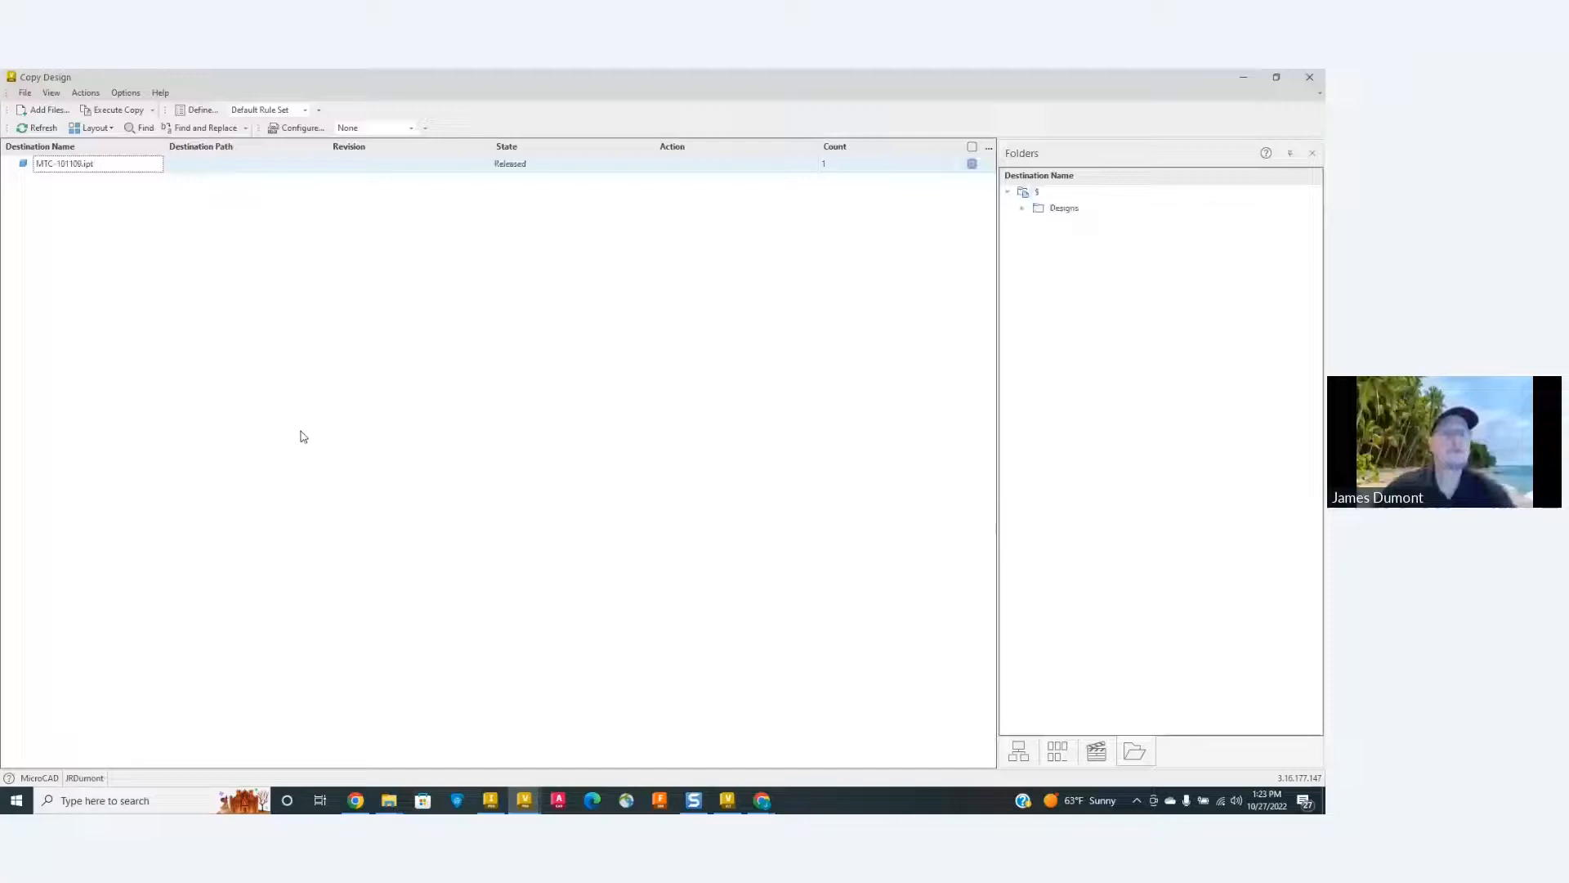
click(1278, 78)
drag(470, 102, 559, 101)
drag(759, 554, 1244, 727)
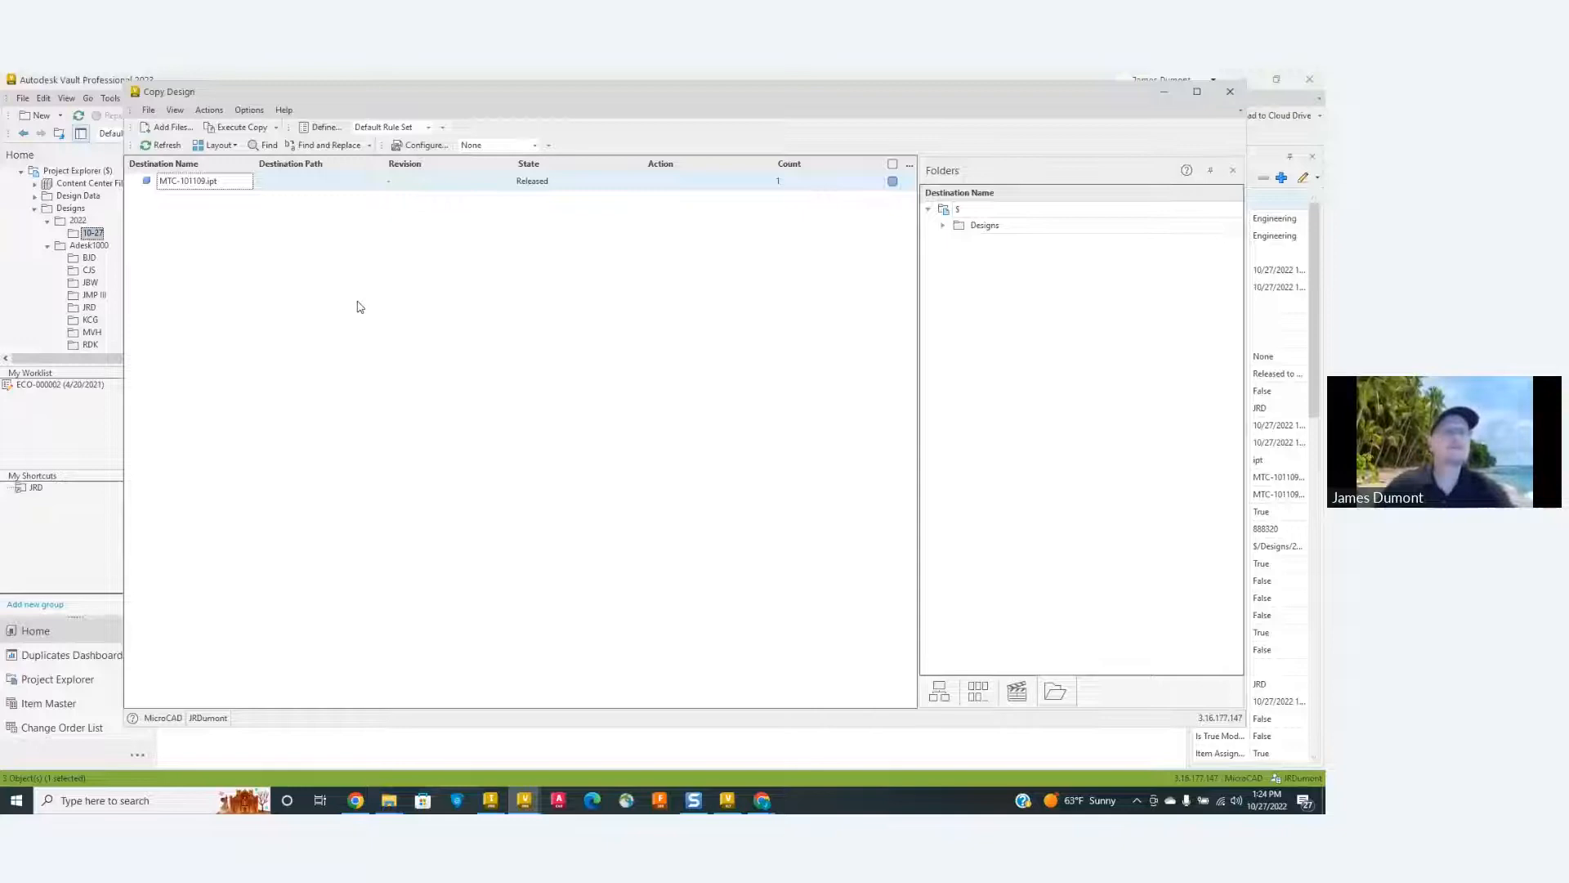
Copy MTC-101109.ipt as JM-101109.ipt with Copy Design, execute the copy, close Copy Design and refresh the Vault file list.
right_click(196, 184)
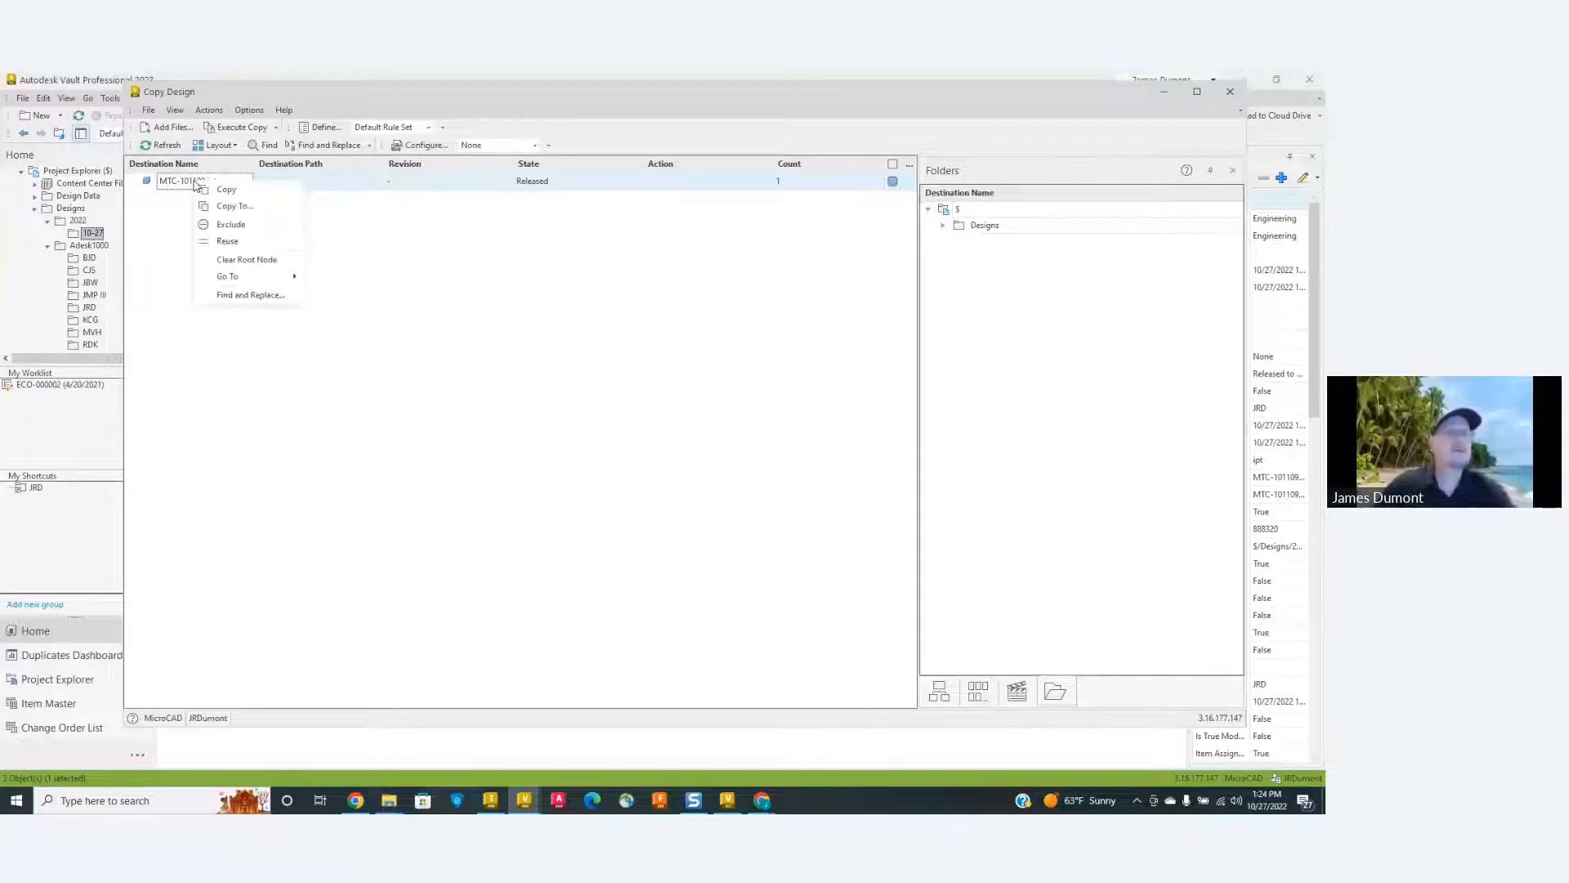
click(227, 189)
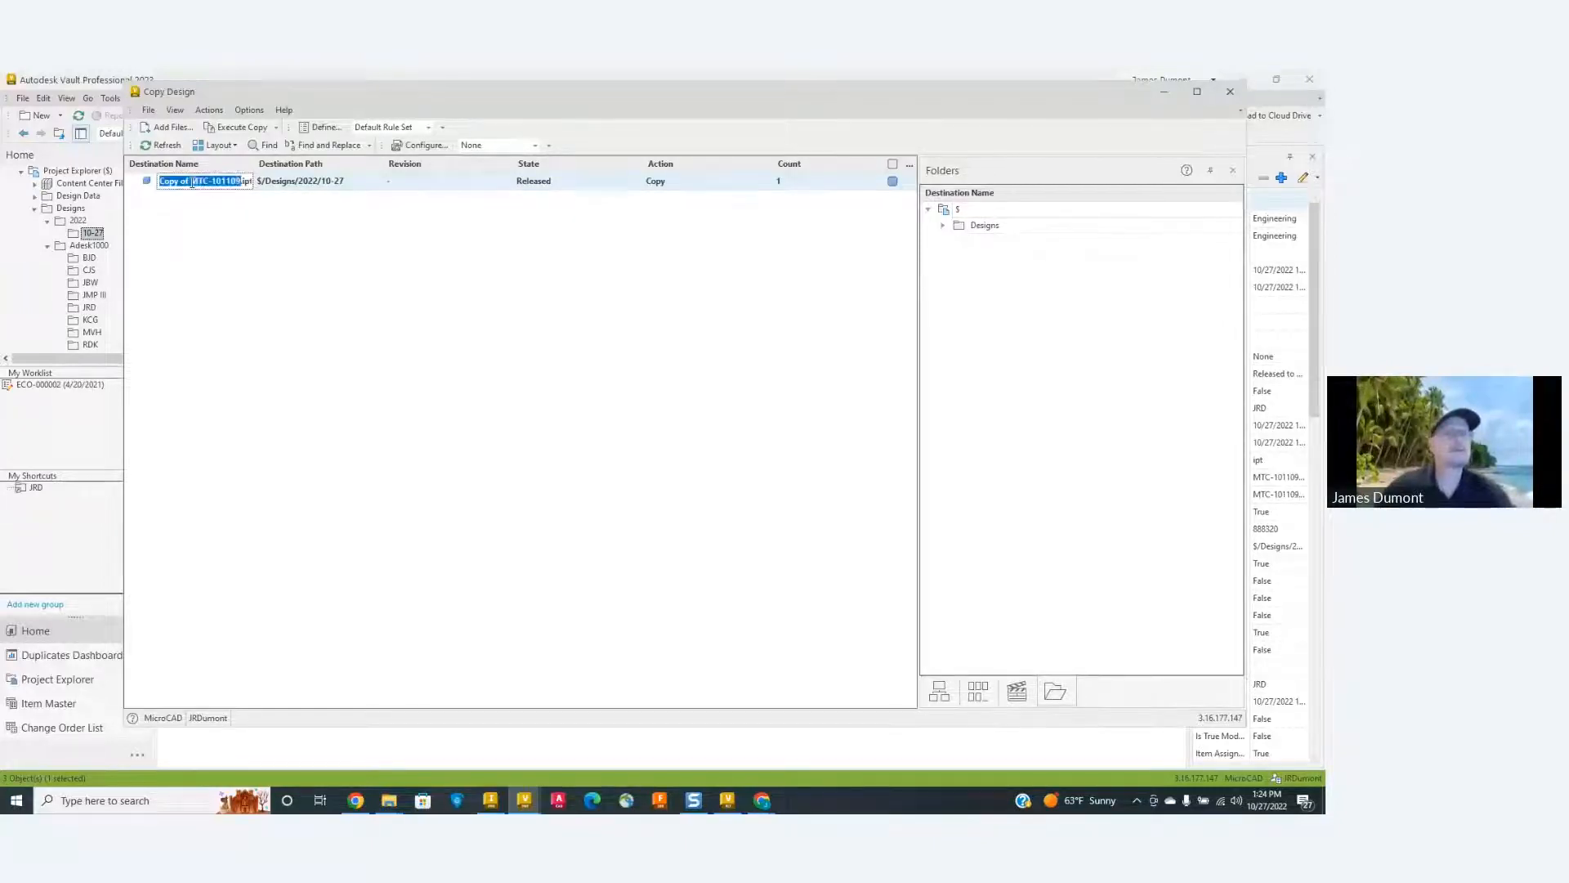
drag(160, 181, 209, 182)
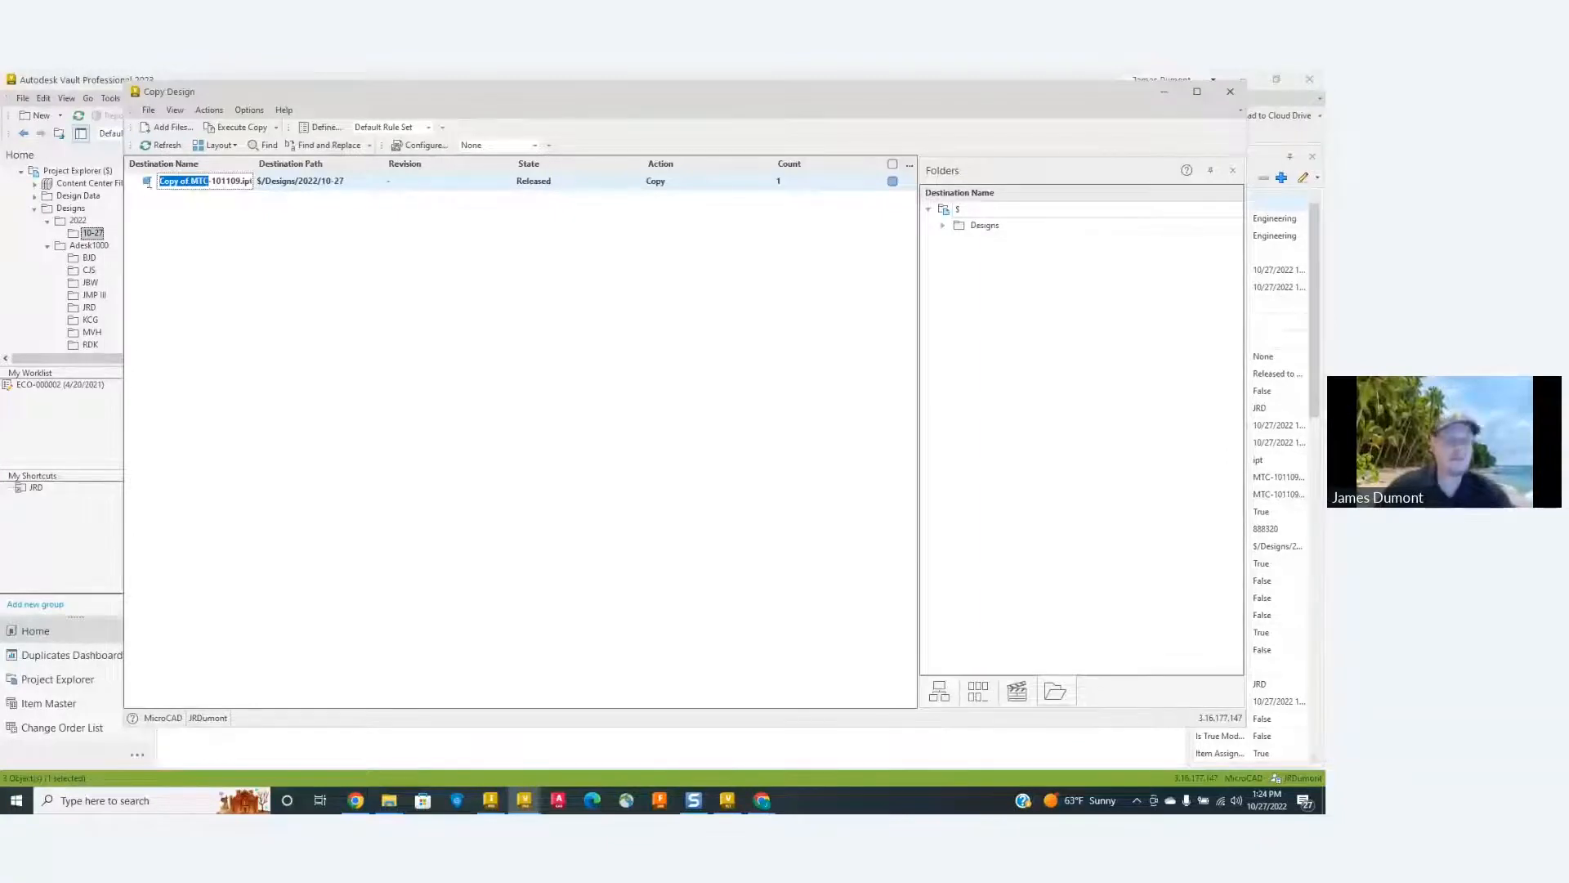
text(JM)
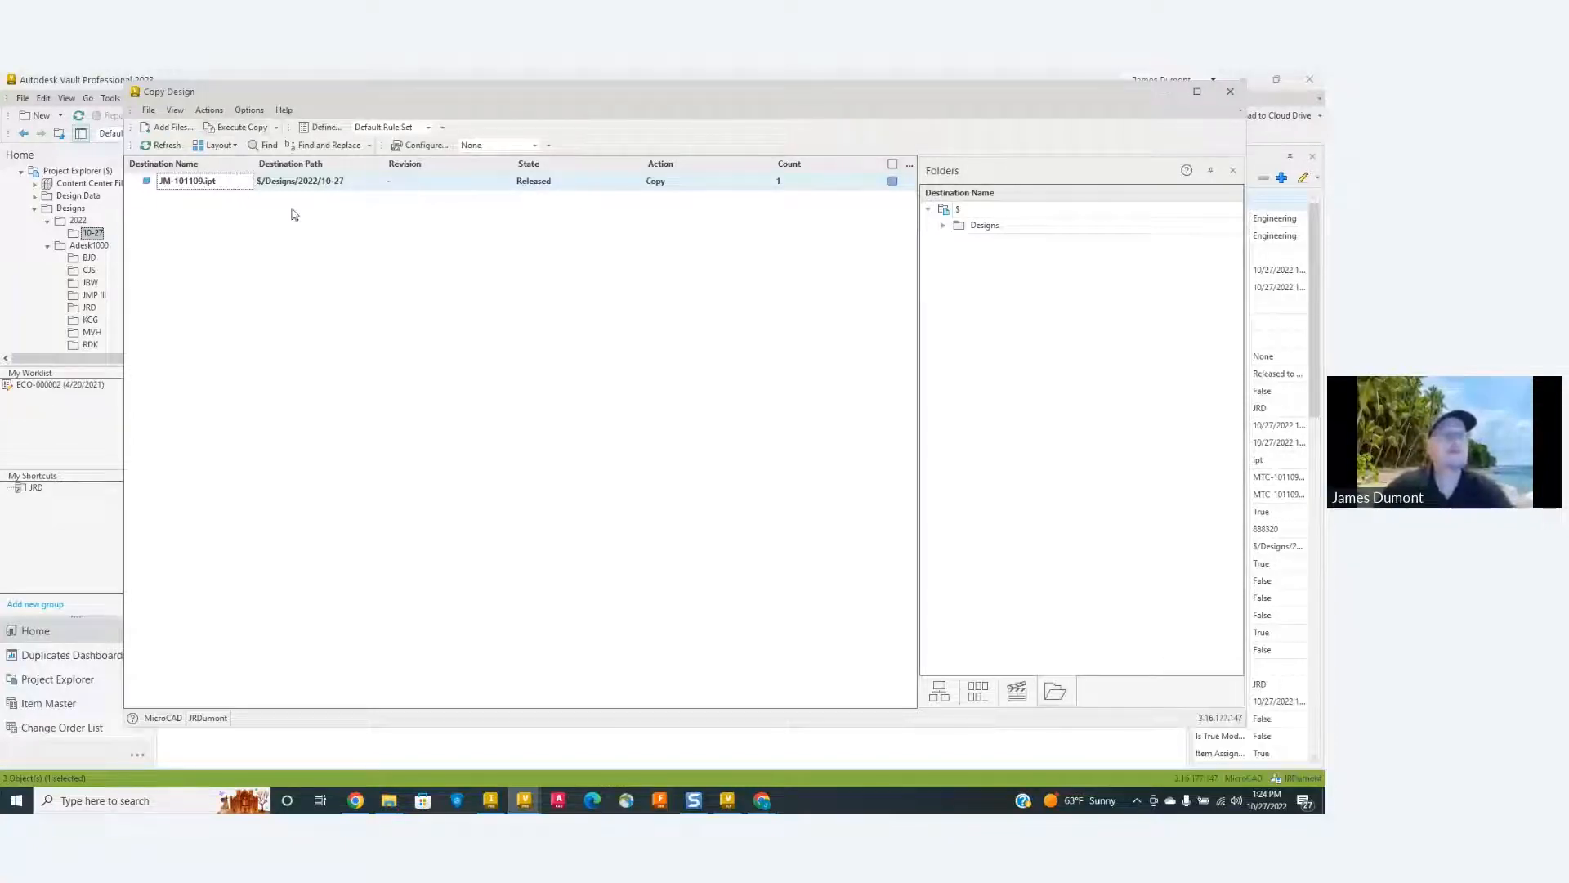
click(242, 127)
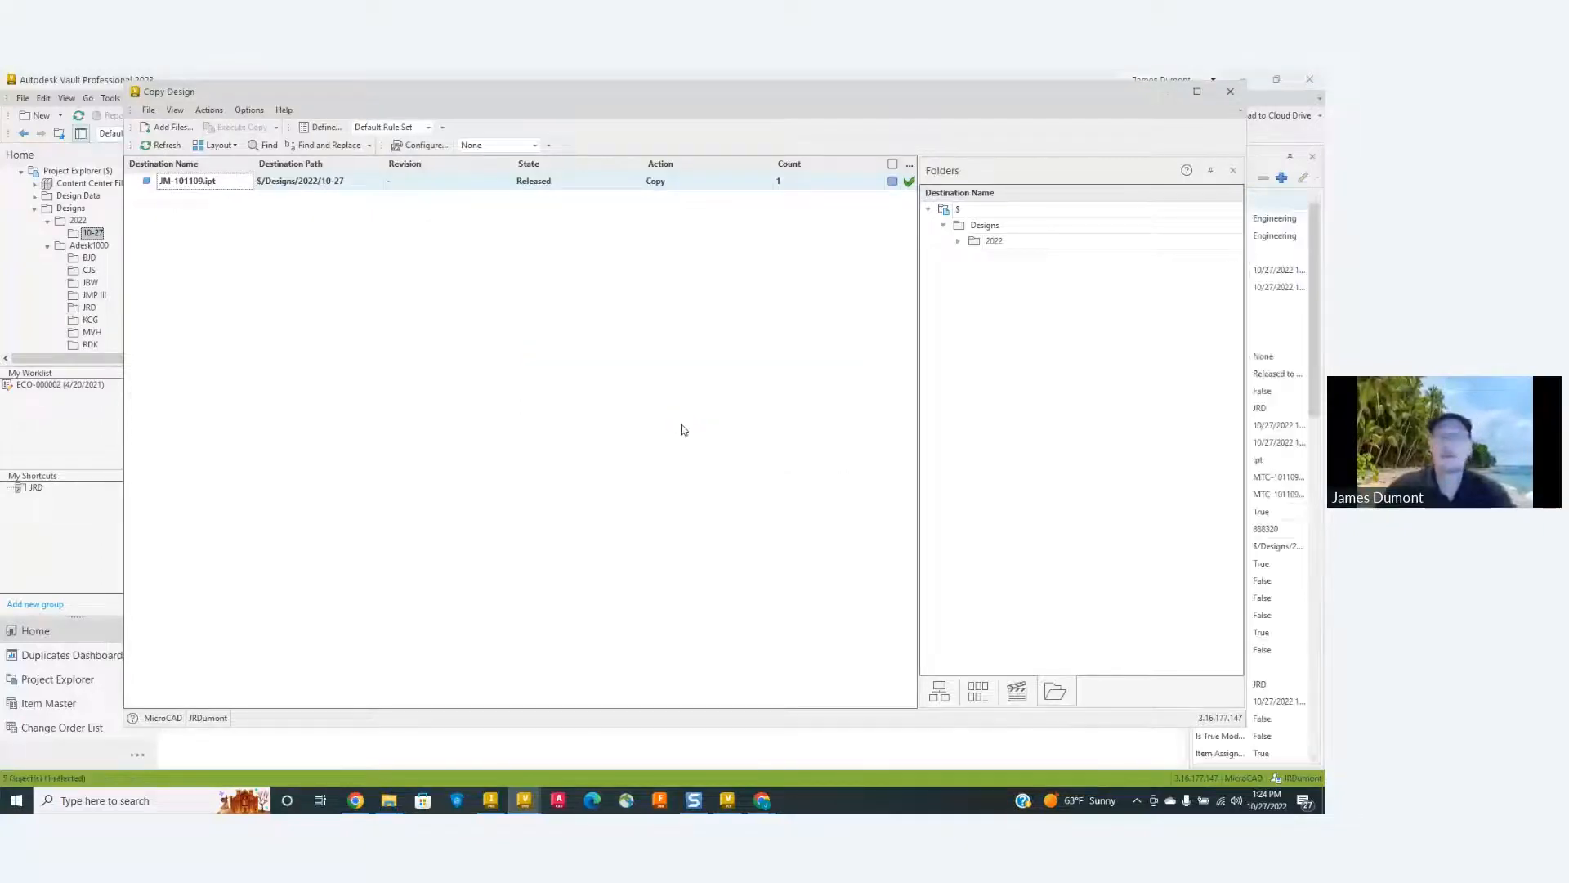
click(1230, 91)
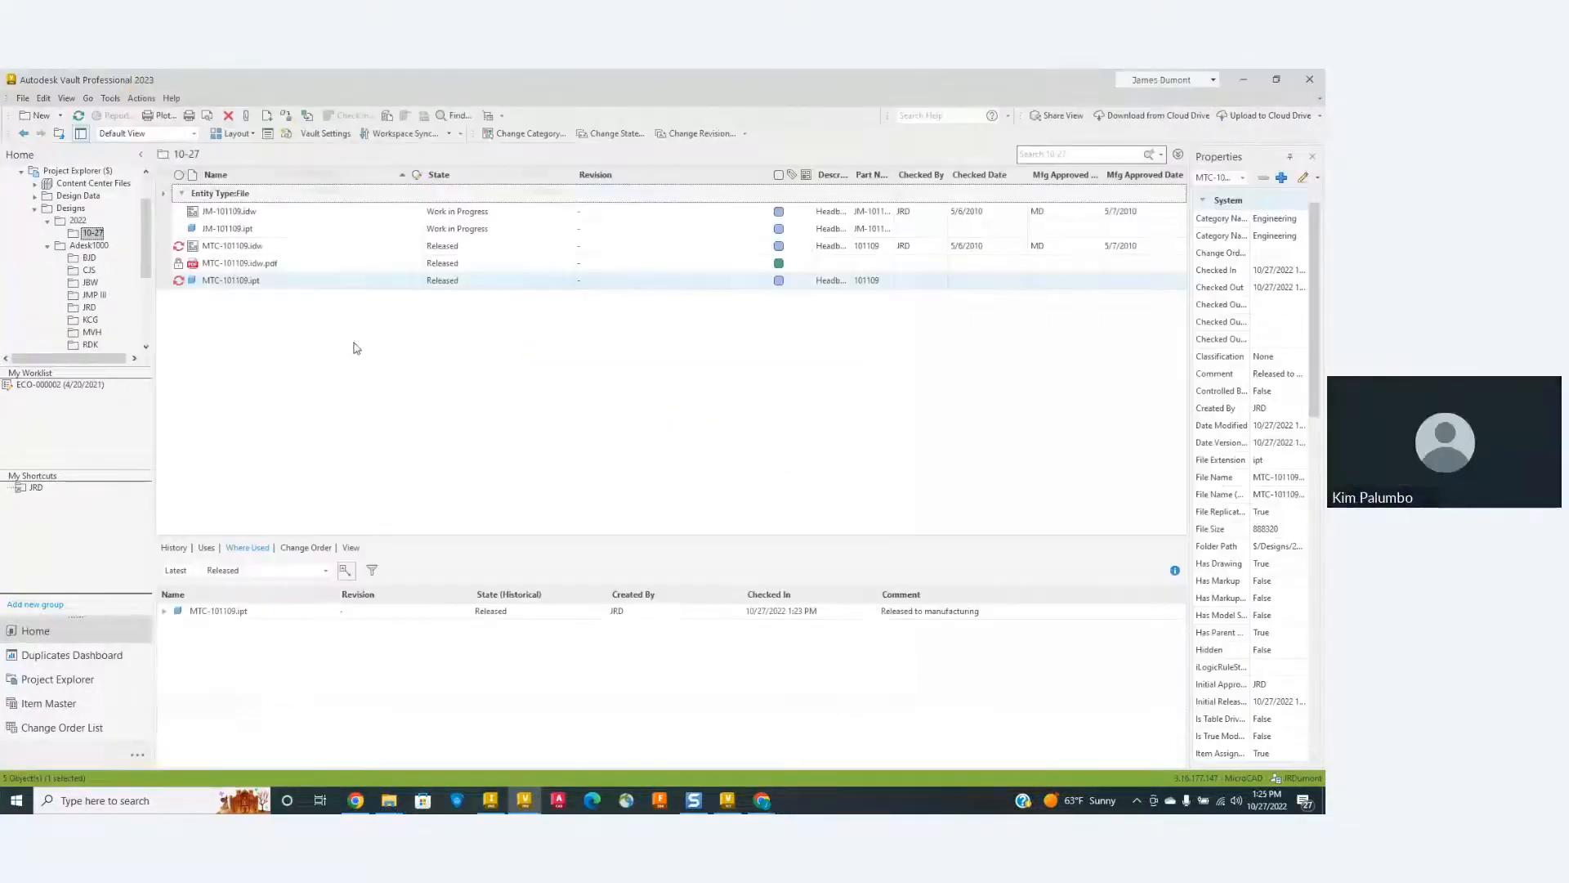
click(79, 116)
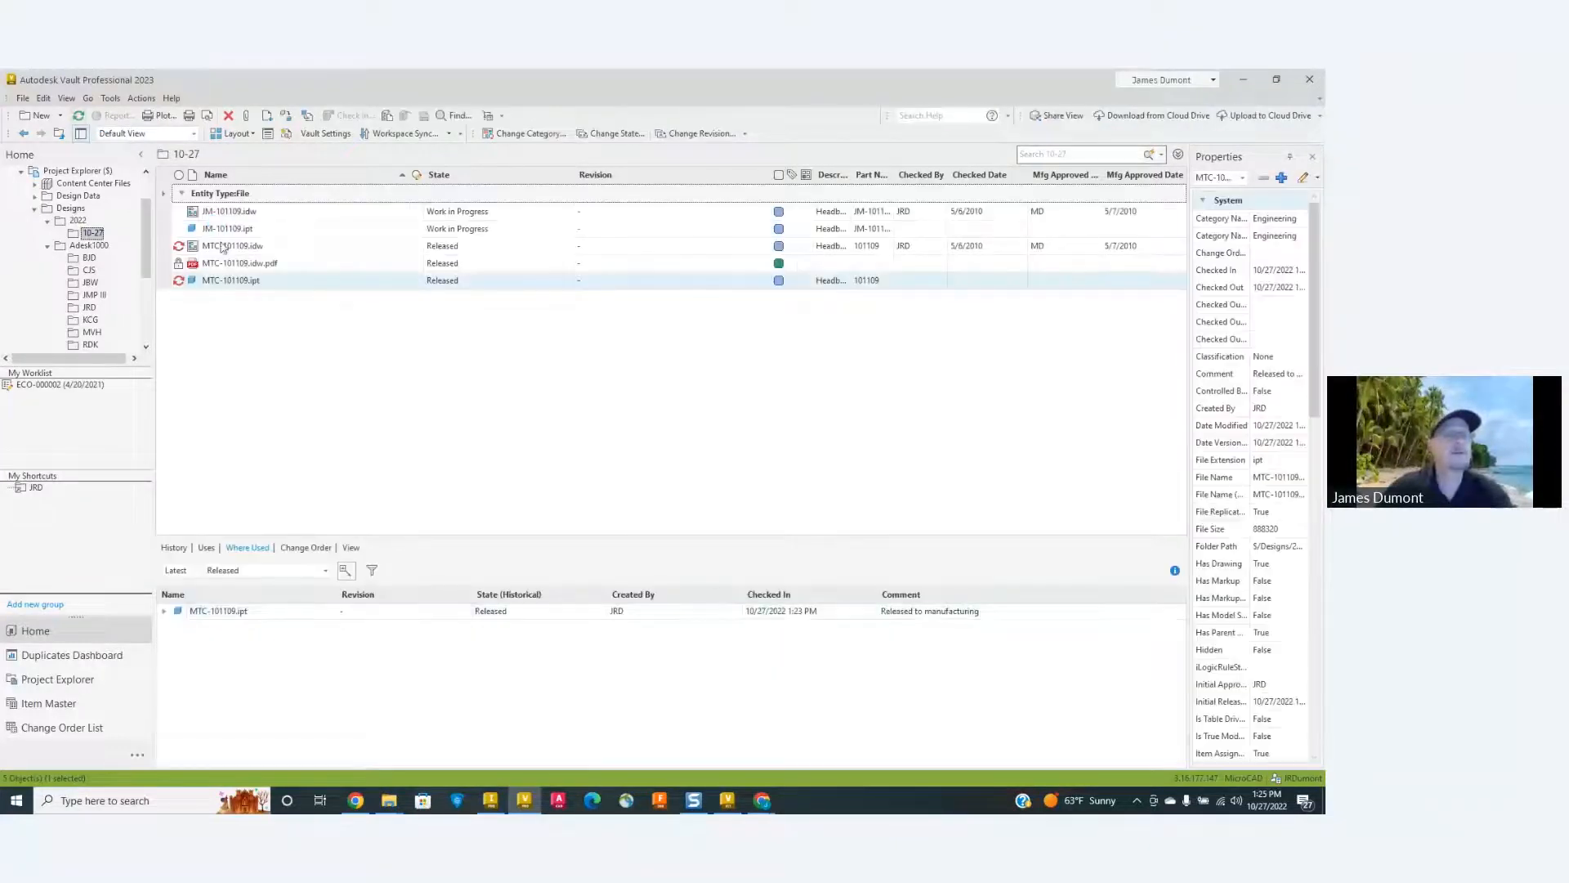
Open JM-101109.idw from Vault in Inventor, checking it out and continuing despite the project file mismatch.
click(230, 213)
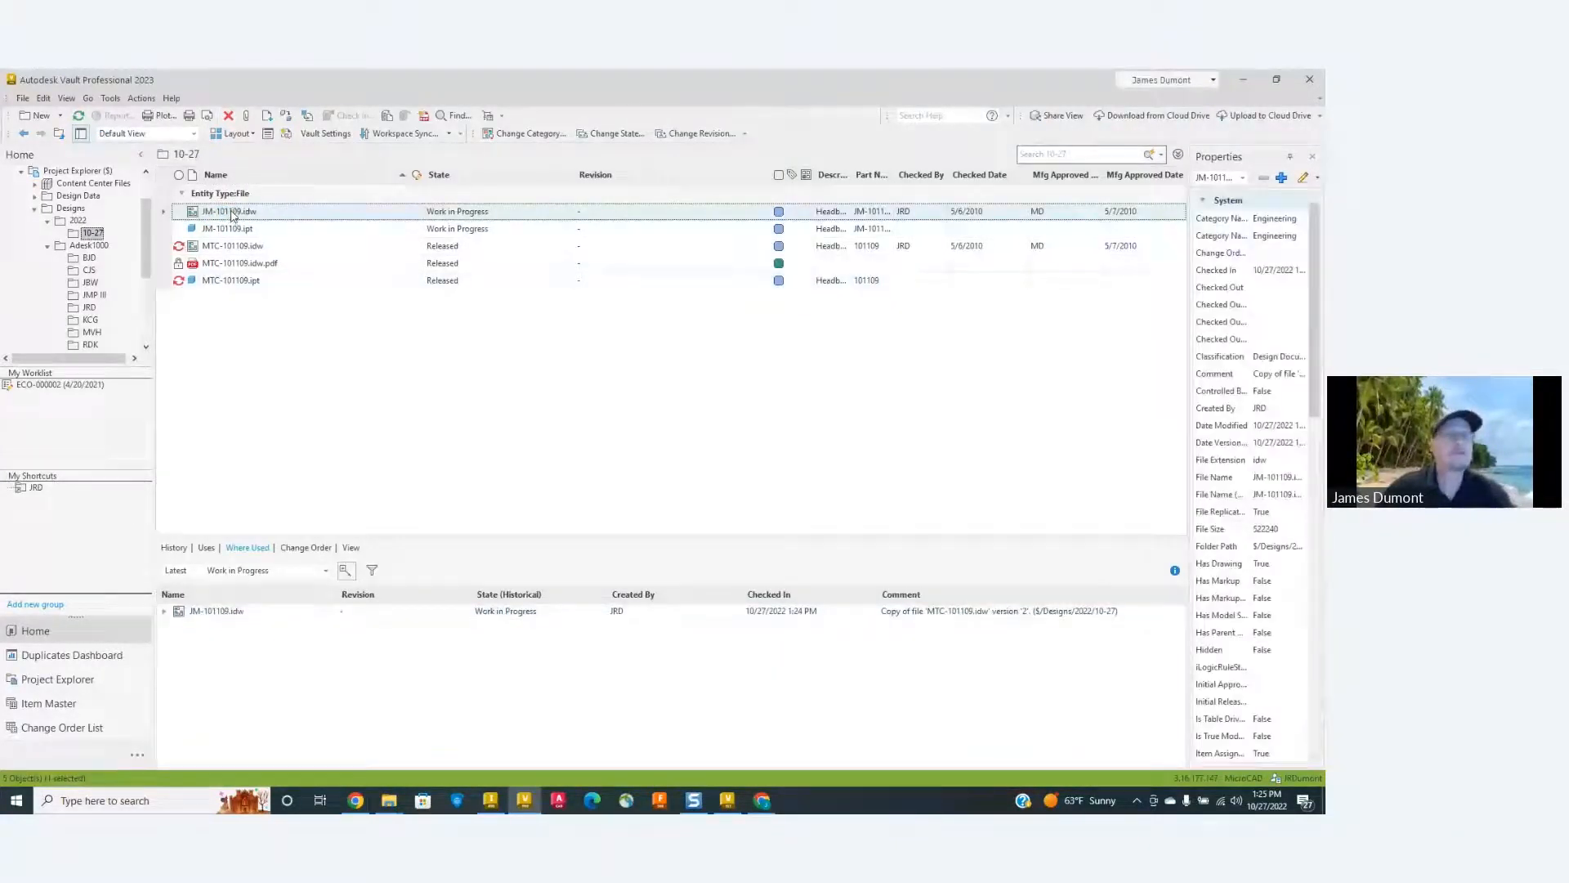
right_click(231, 214)
click(253, 217)
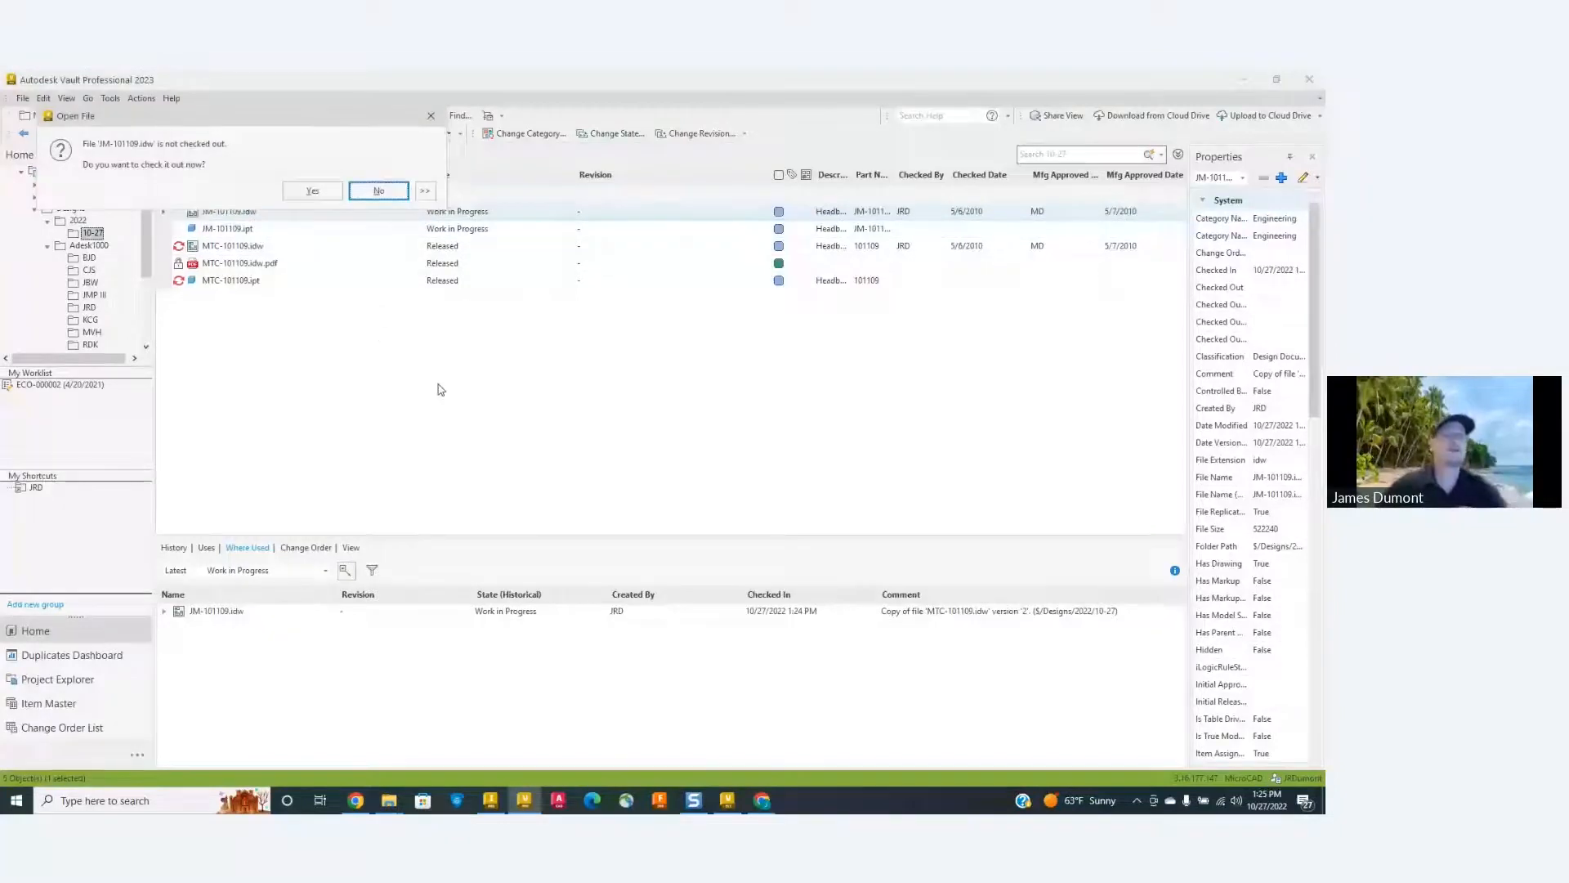
click(312, 191)
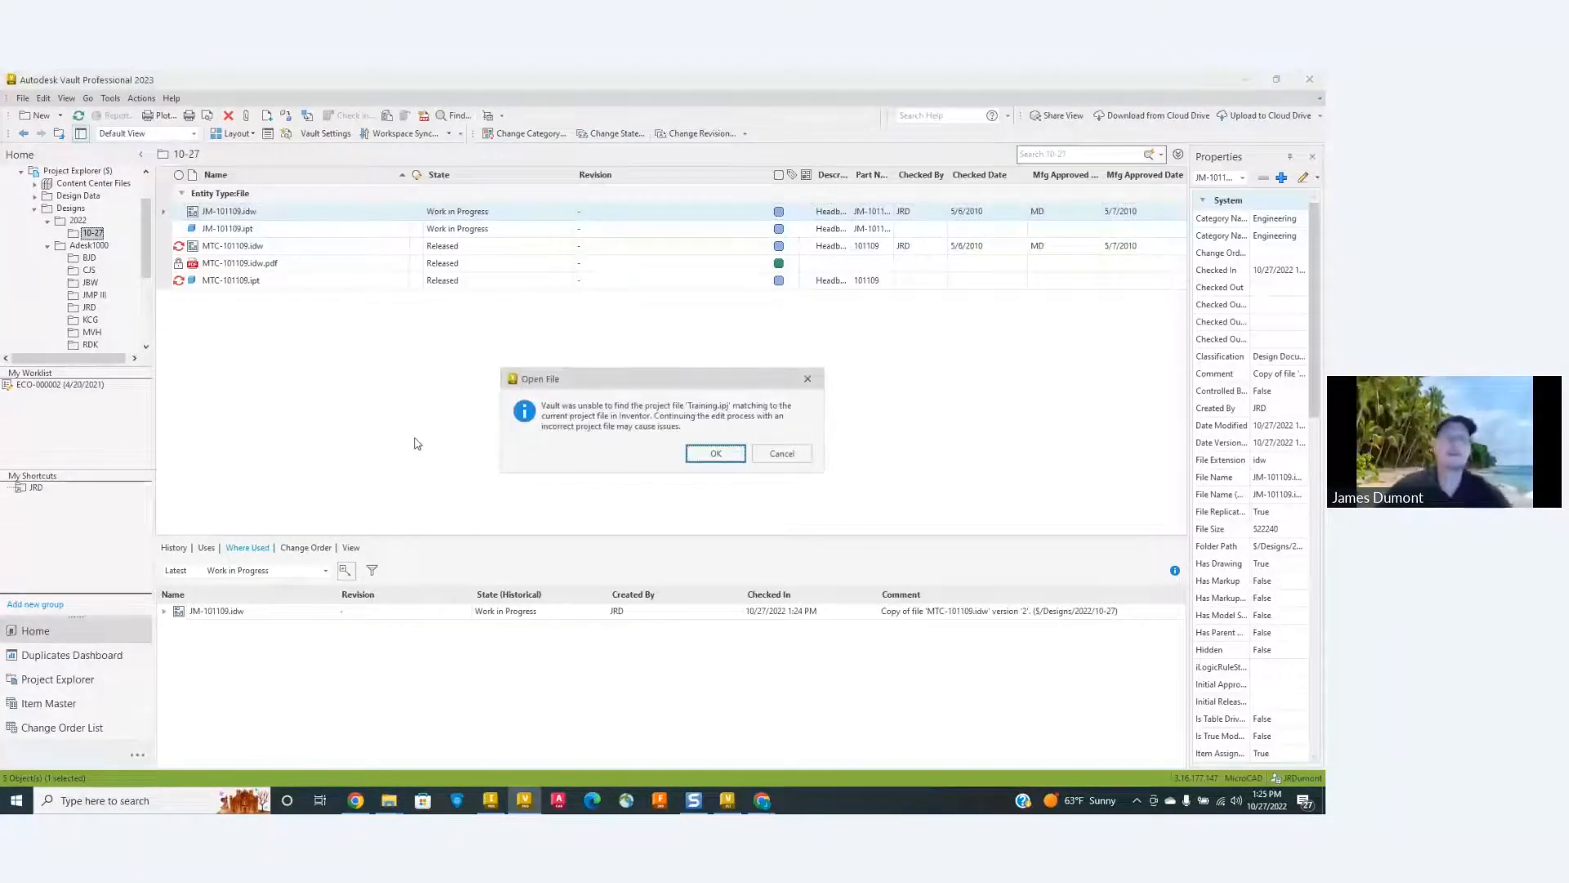
click(708, 459)
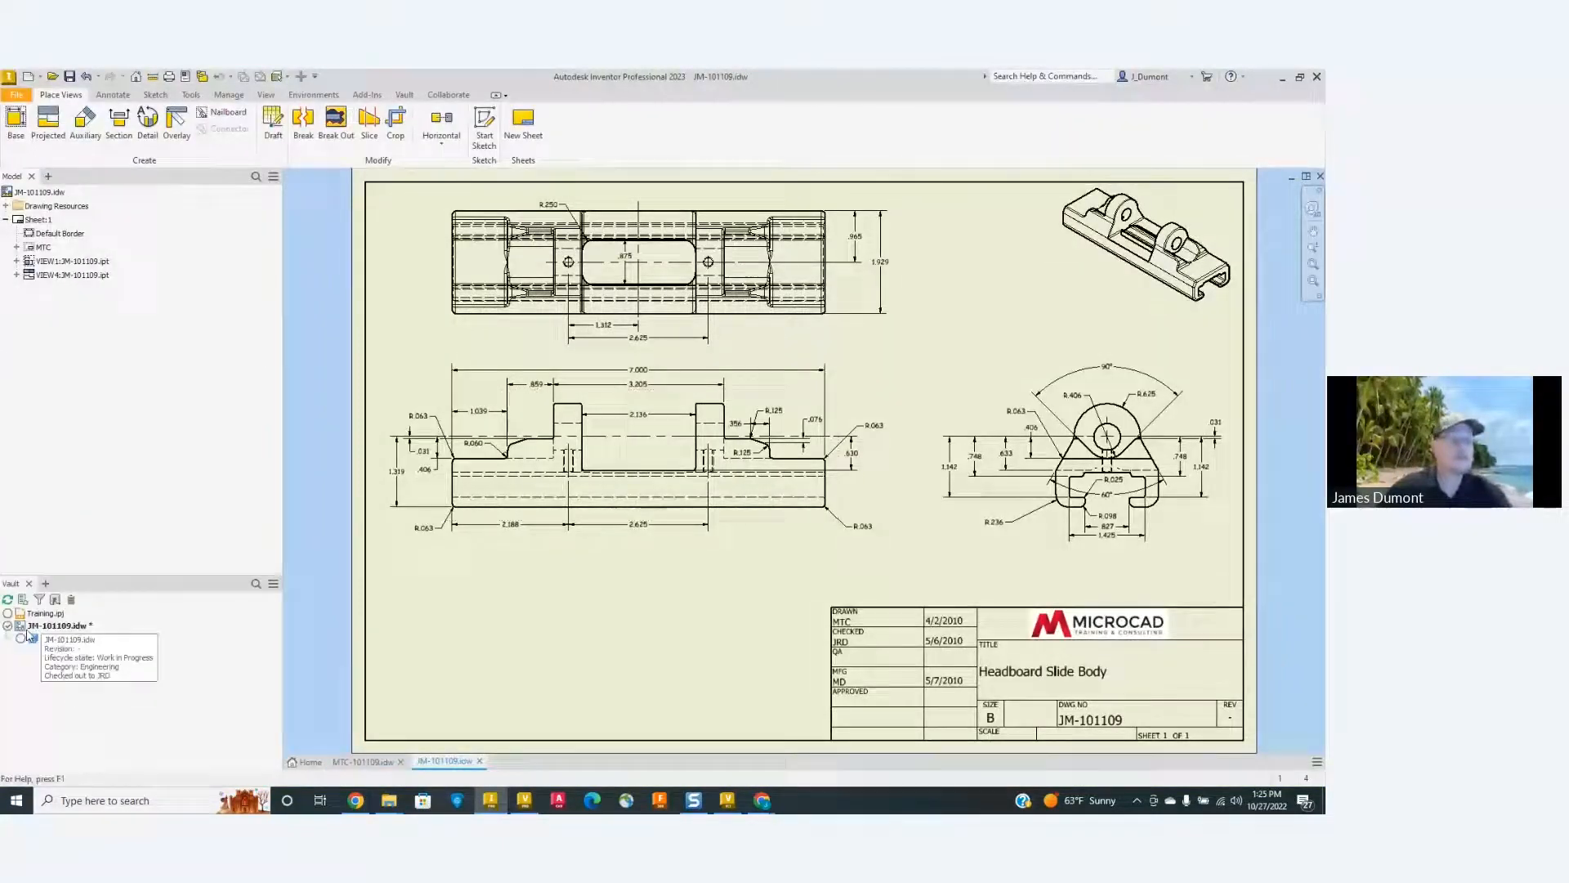
Inspect the title block of JM-101109.idw and close all open drawings without saving changes.
scroll(954, 663, up, 5)
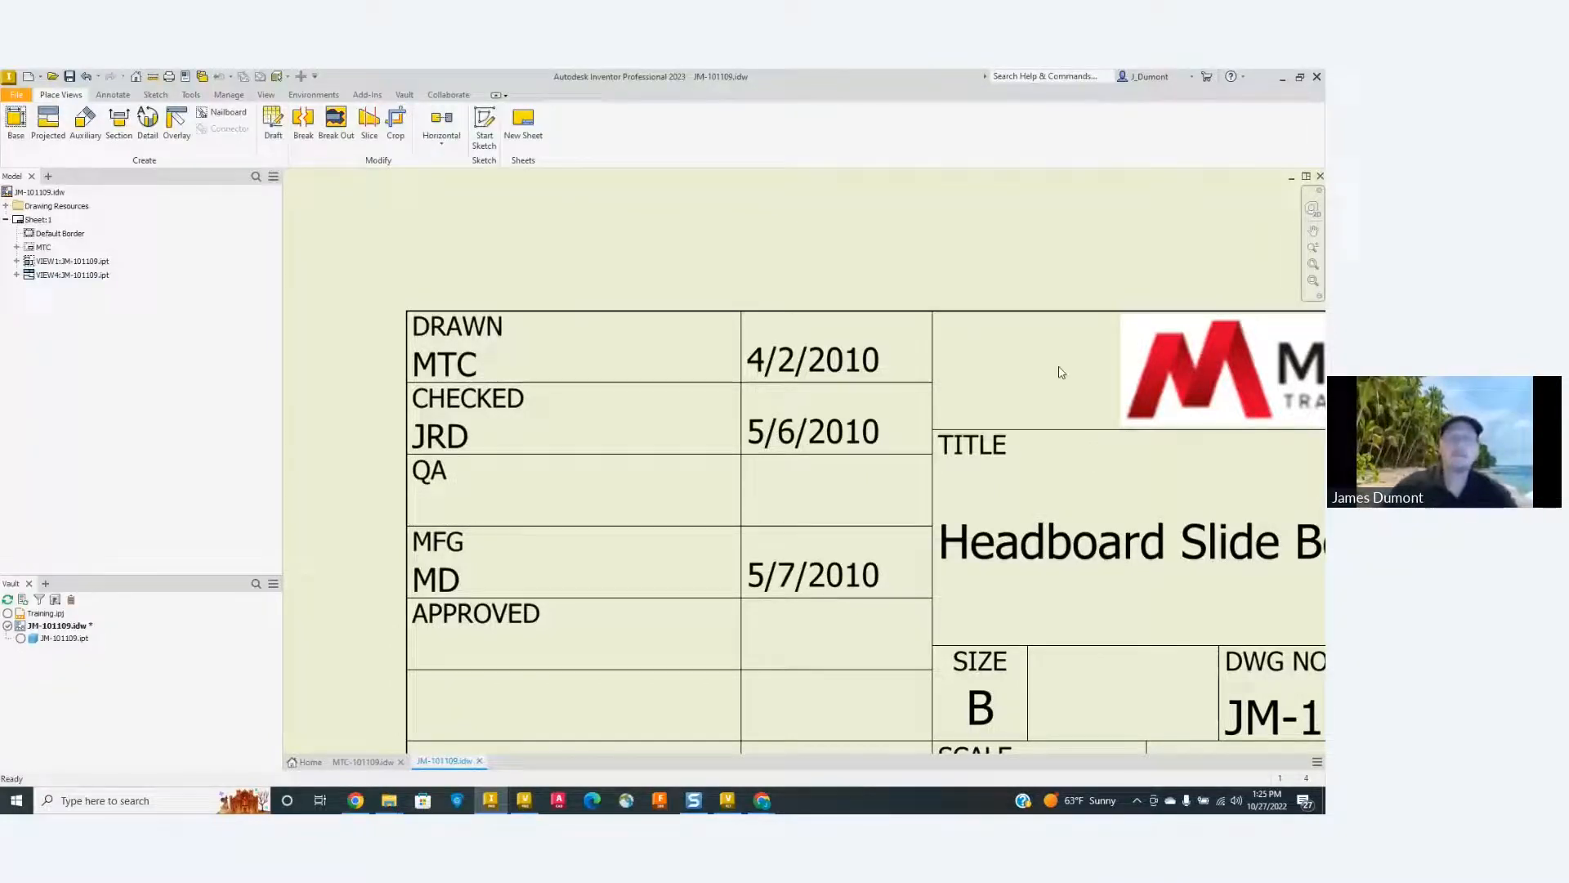
scroll(1008, 437, down, 5)
mouse_move(965, 365)
middle_down()
mouse_move(889, 556)
mouse_move(902, 541)
middle_up()
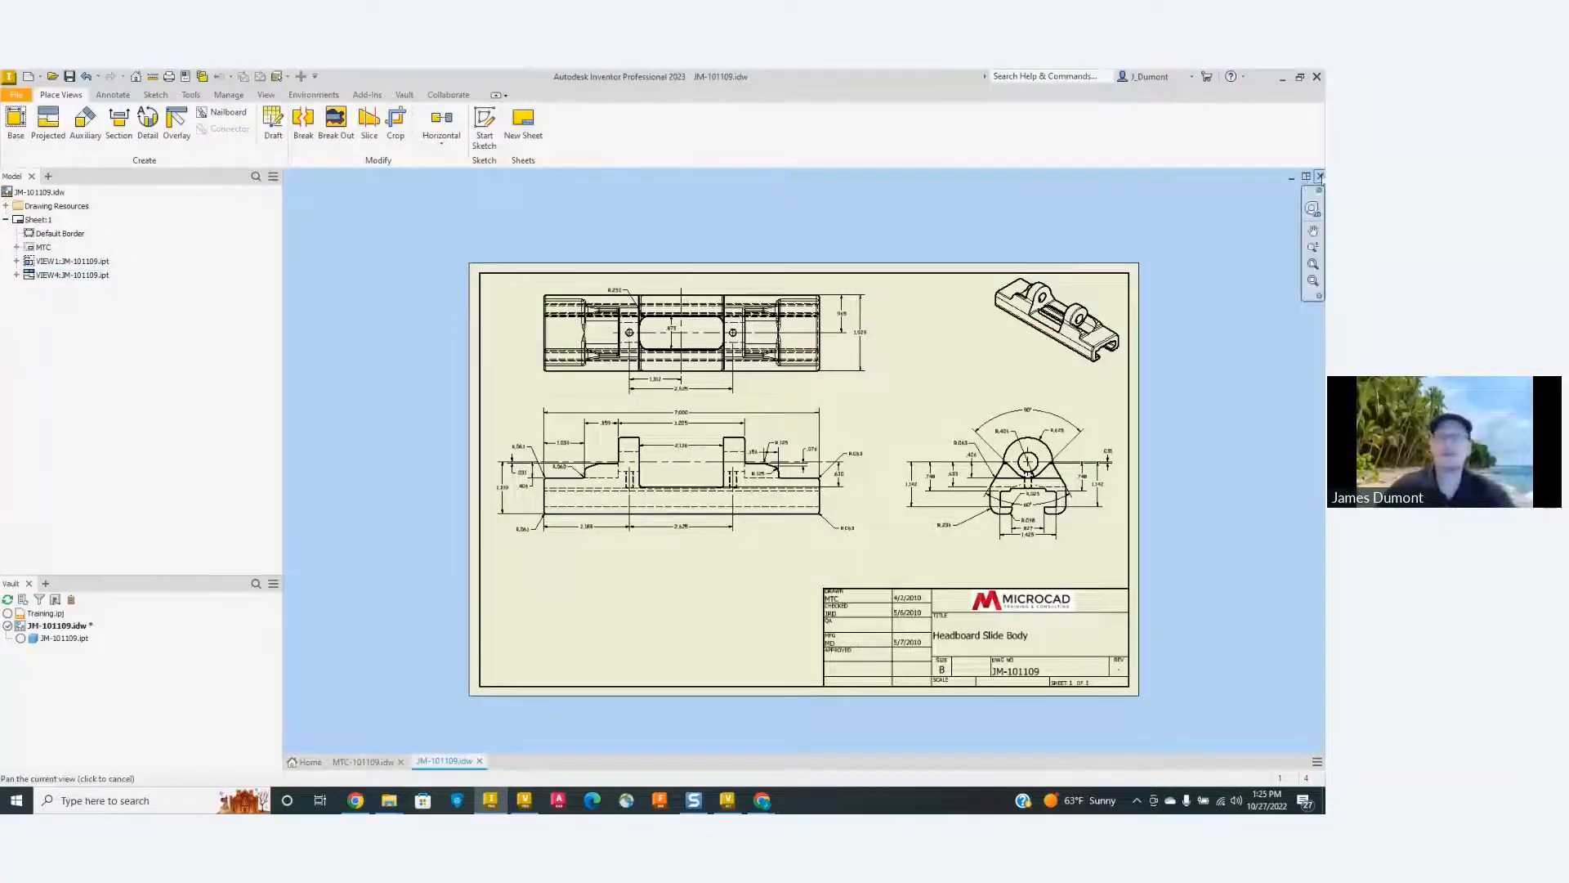
right_click(441, 761)
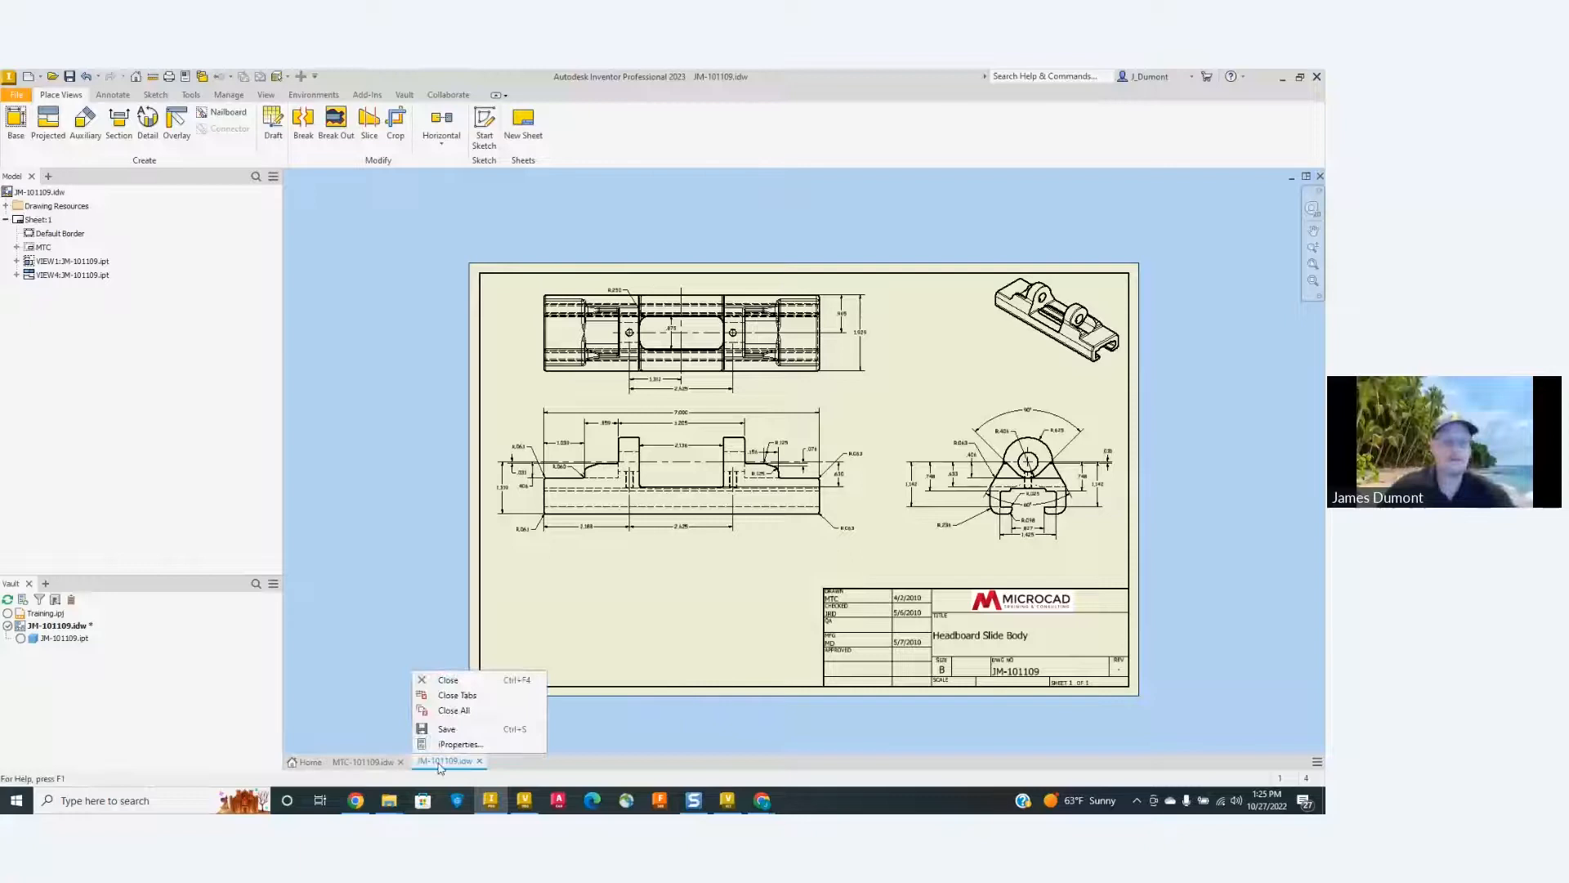
click(454, 710)
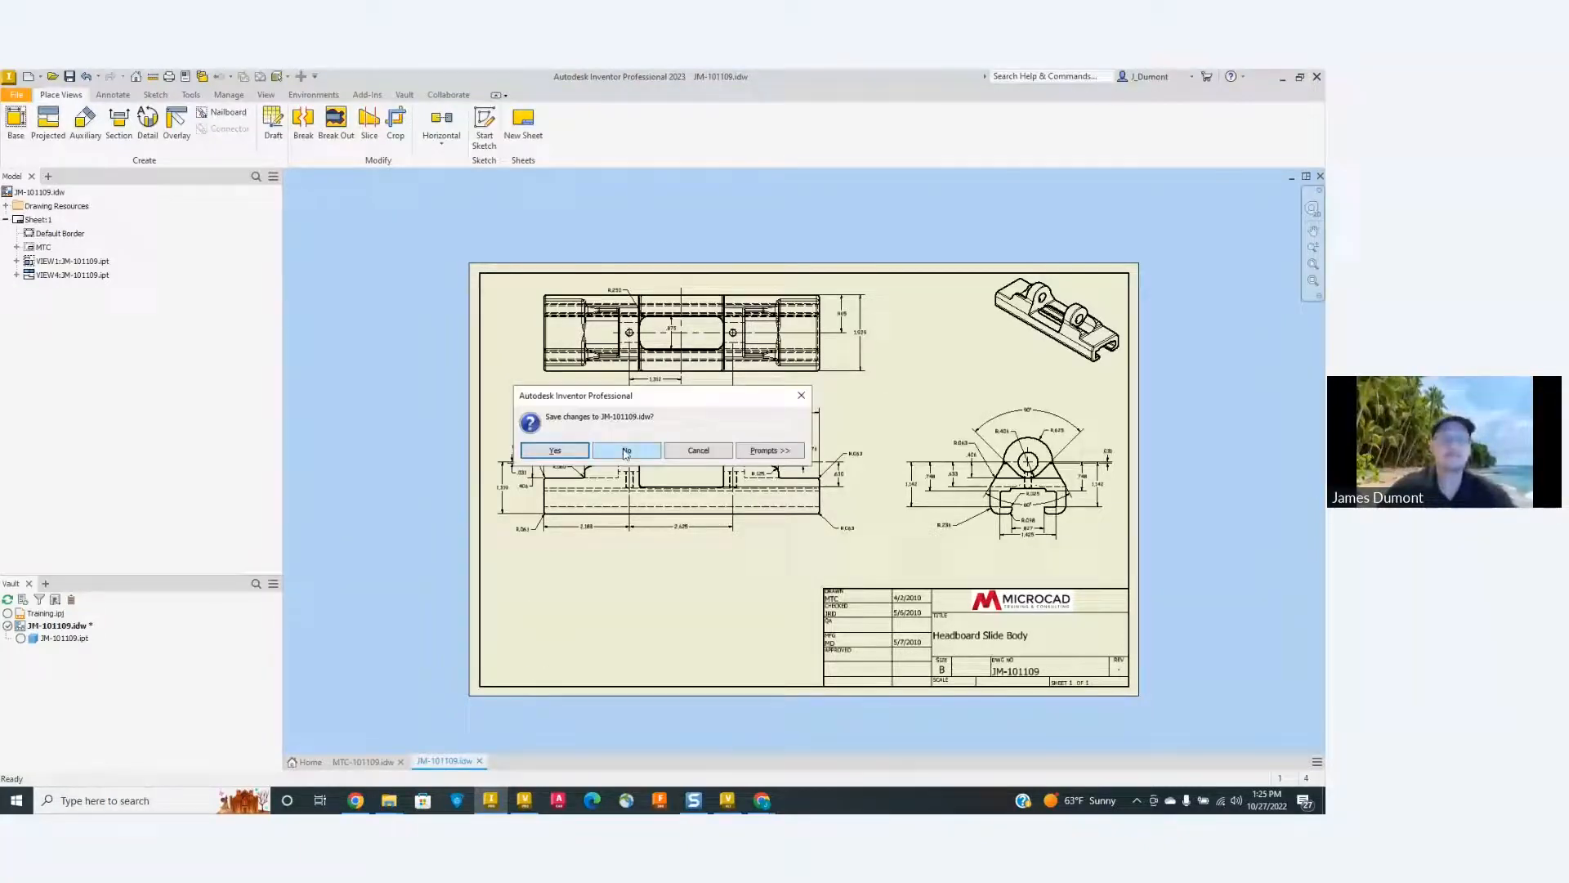
click(623, 450)
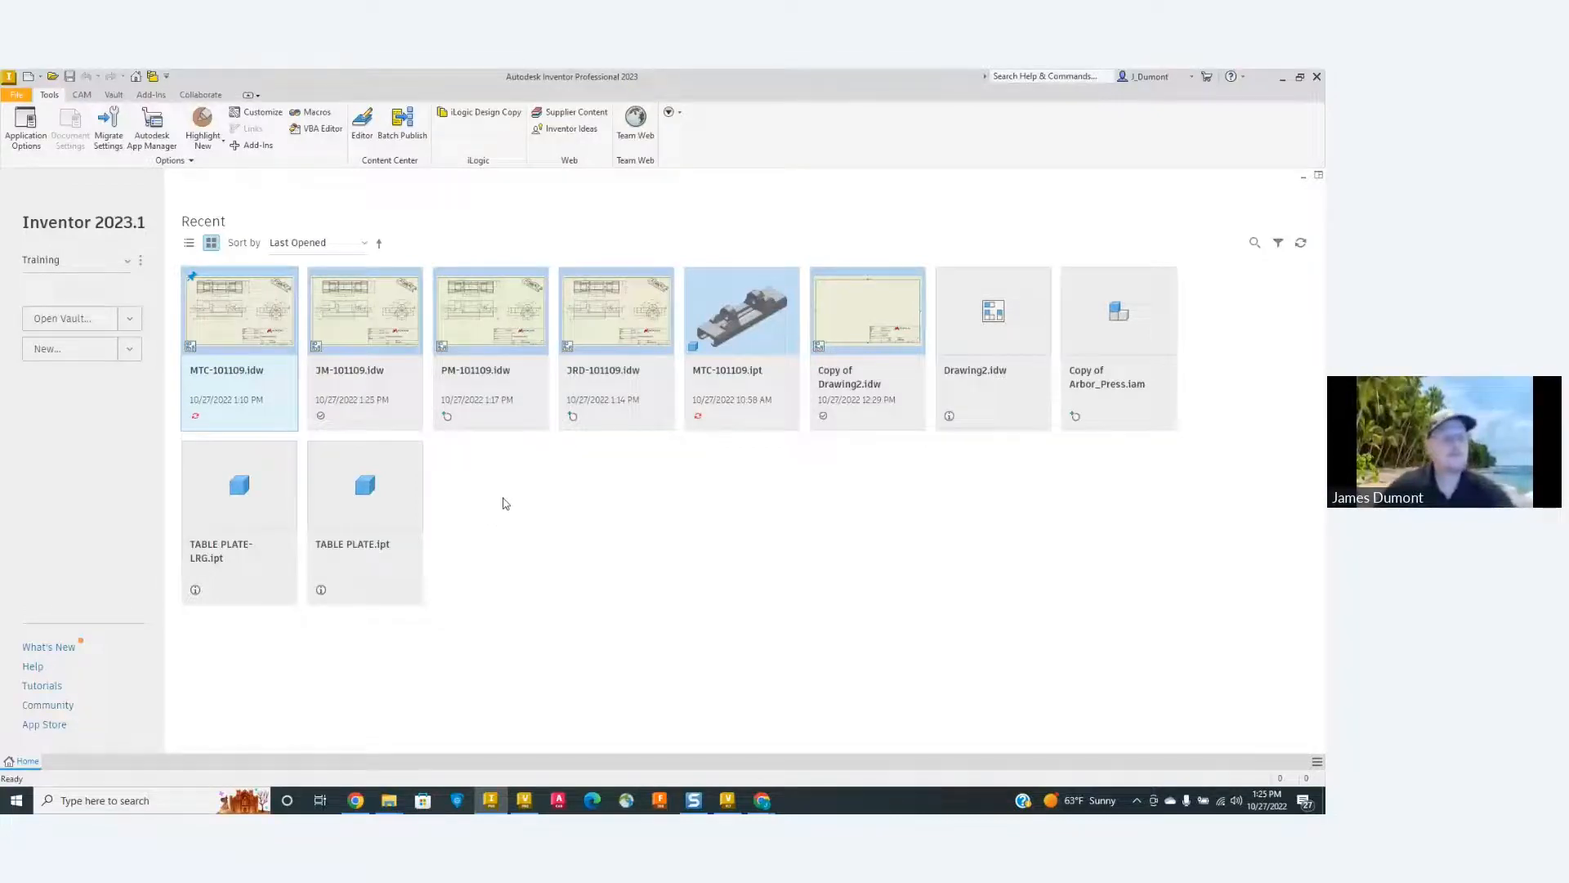
Create a new part from the Standard.ipt template.
click(28, 76)
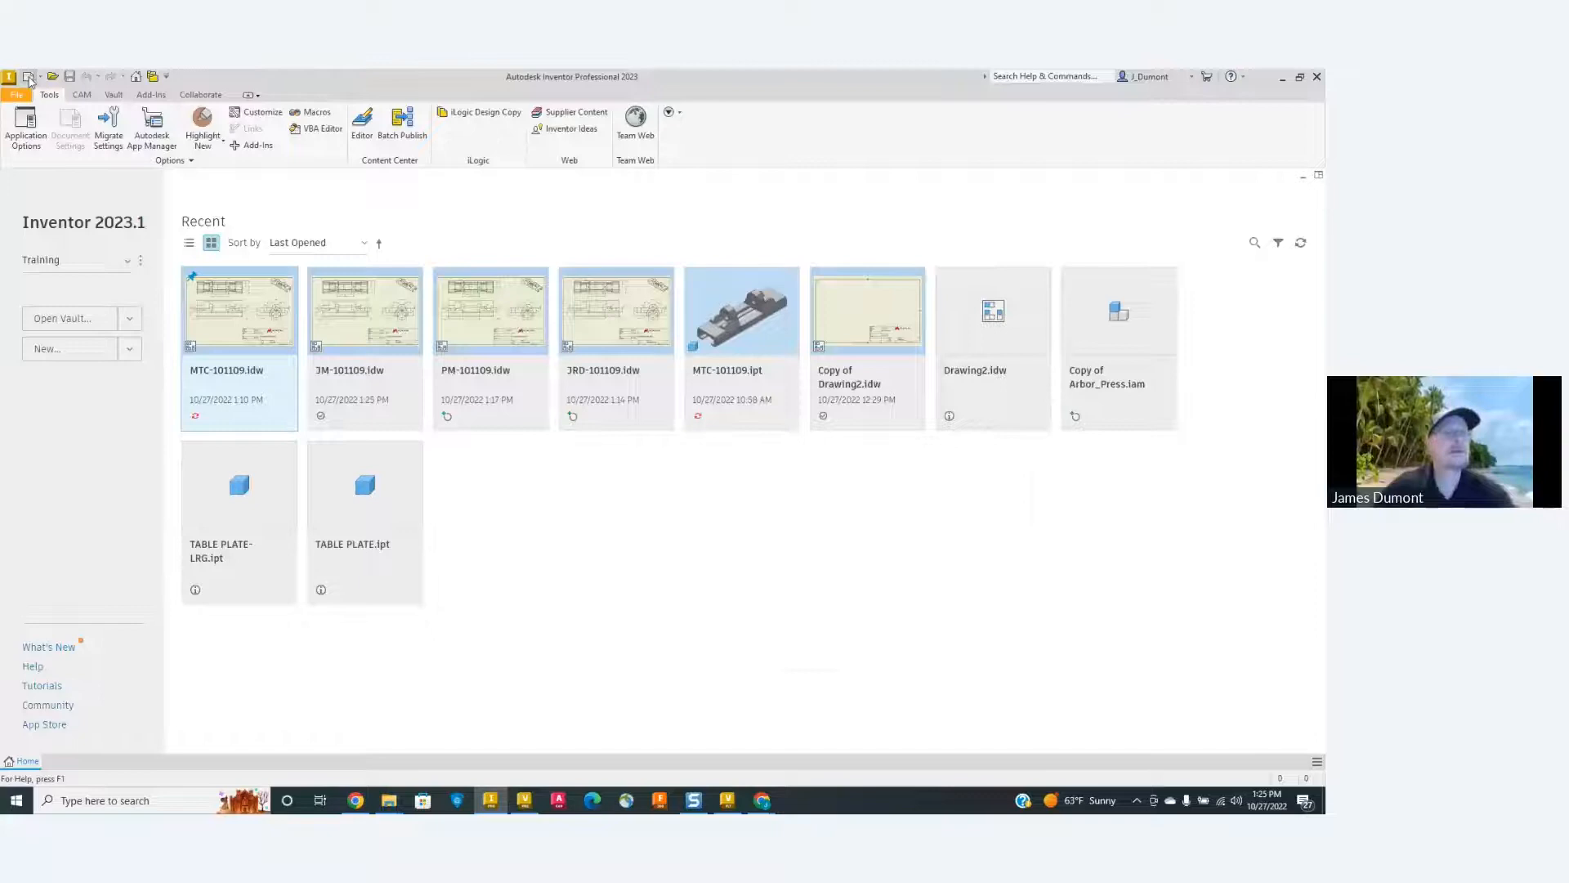
double_click(633, 313)
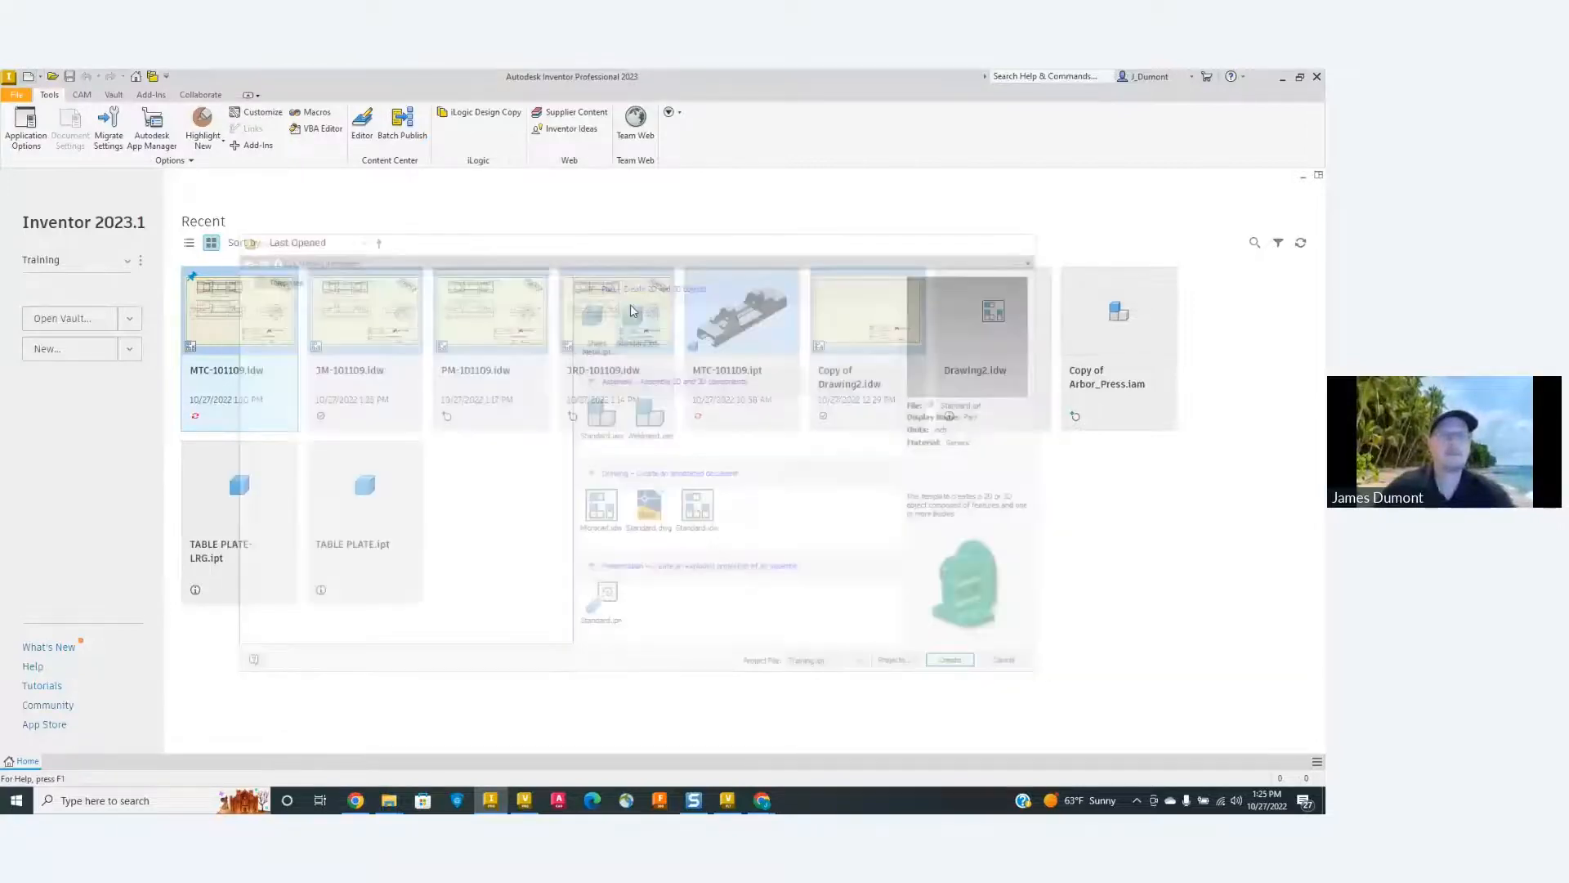
click(619, 489)
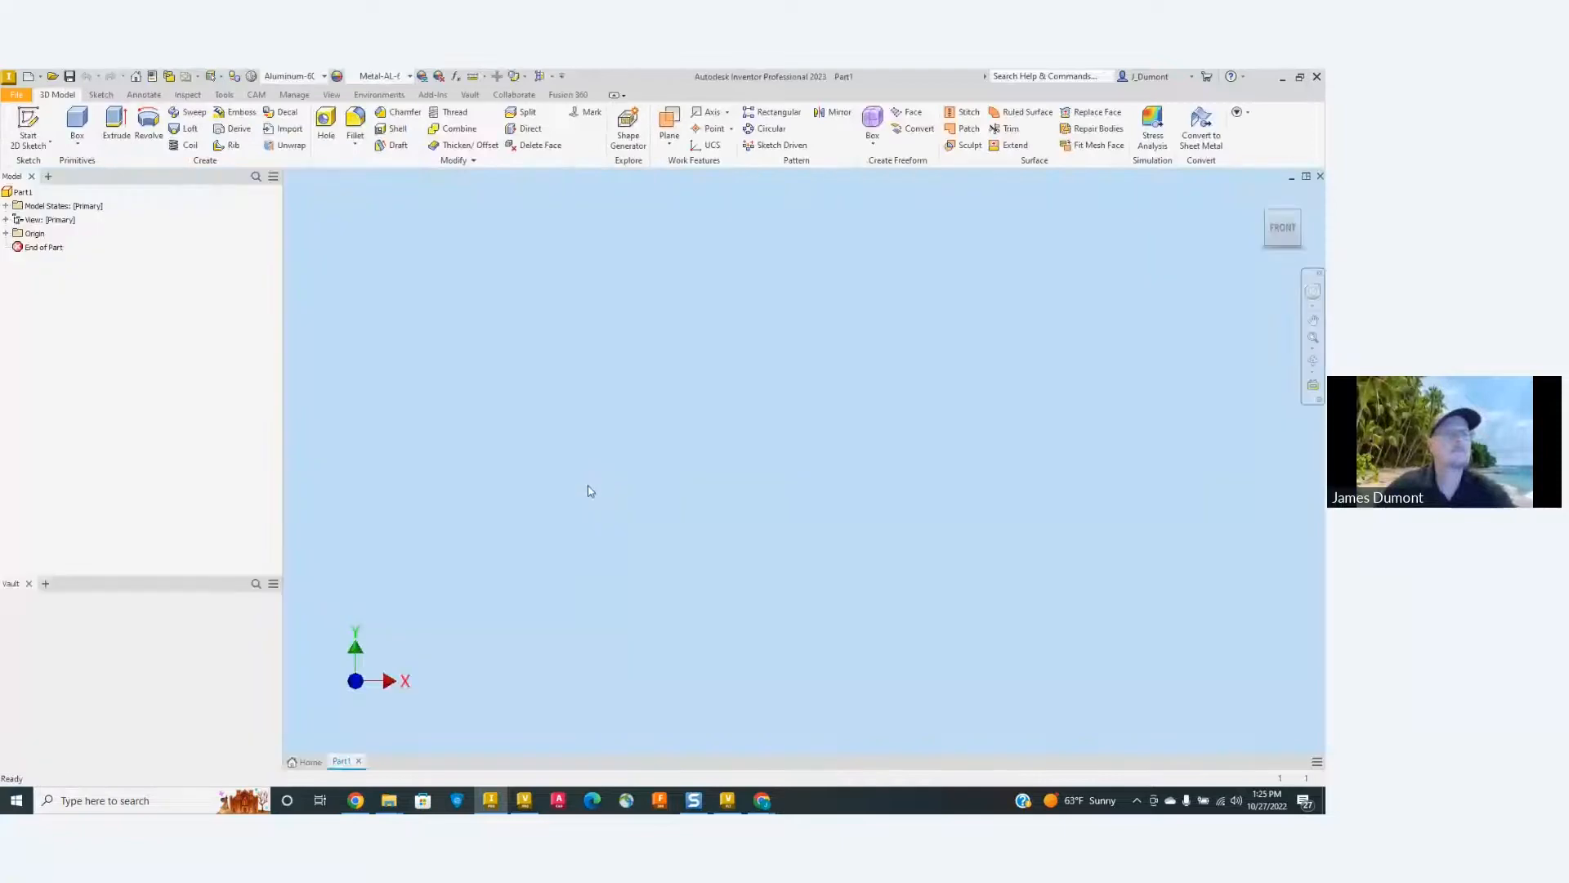
Create a cylinder primitive on the XY plane, centred on the origin, about 0.97 in in diameter and 1 in long.
click(80, 149)
click(90, 196)
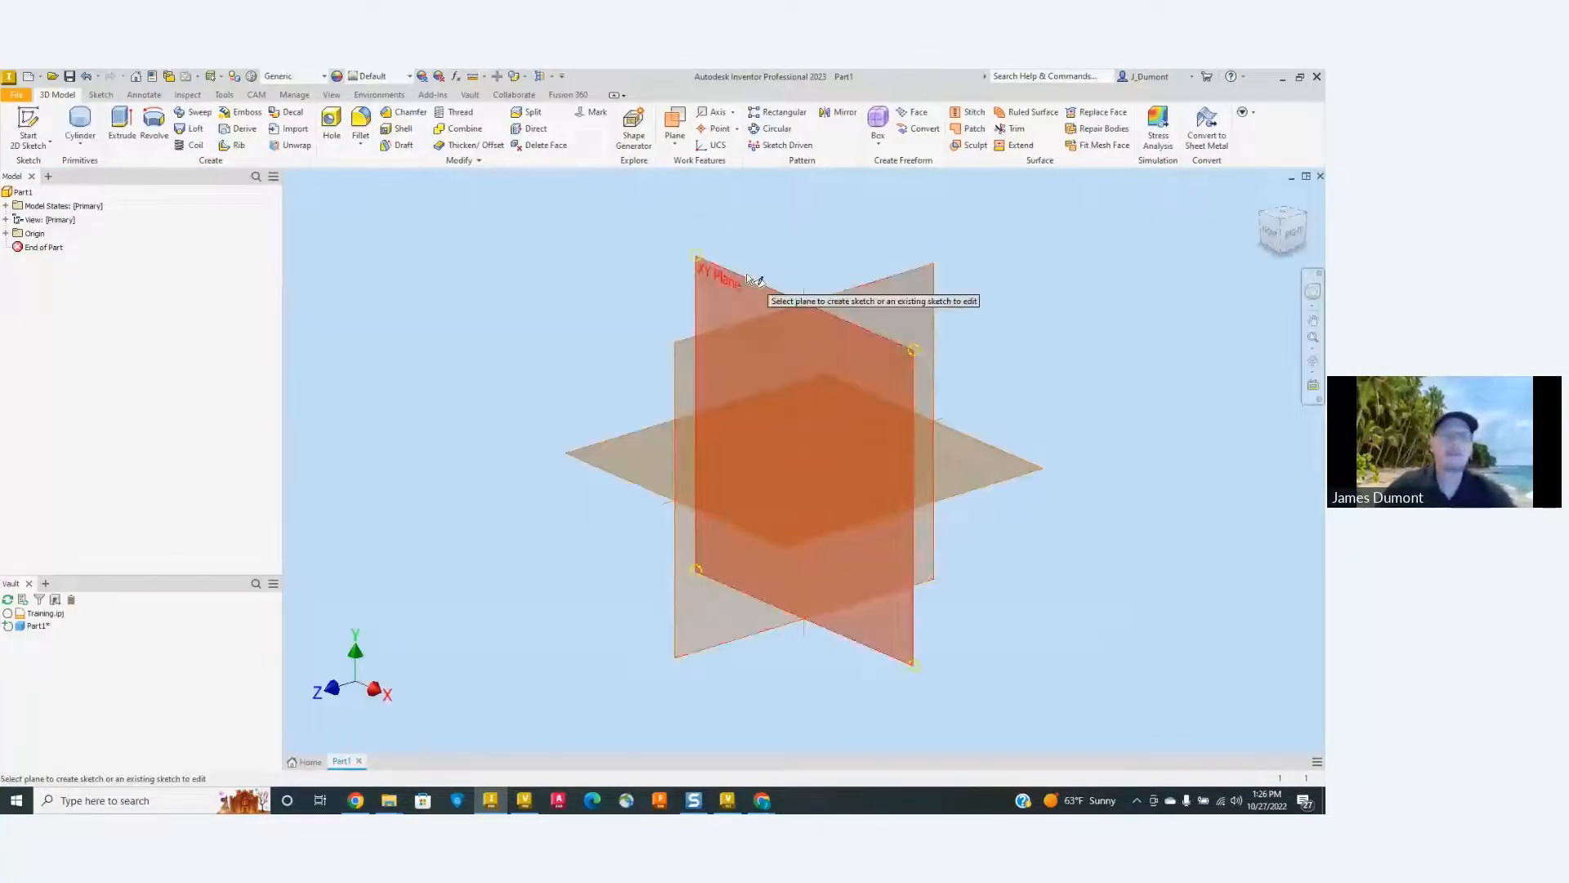
click(822, 489)
click(804, 460)
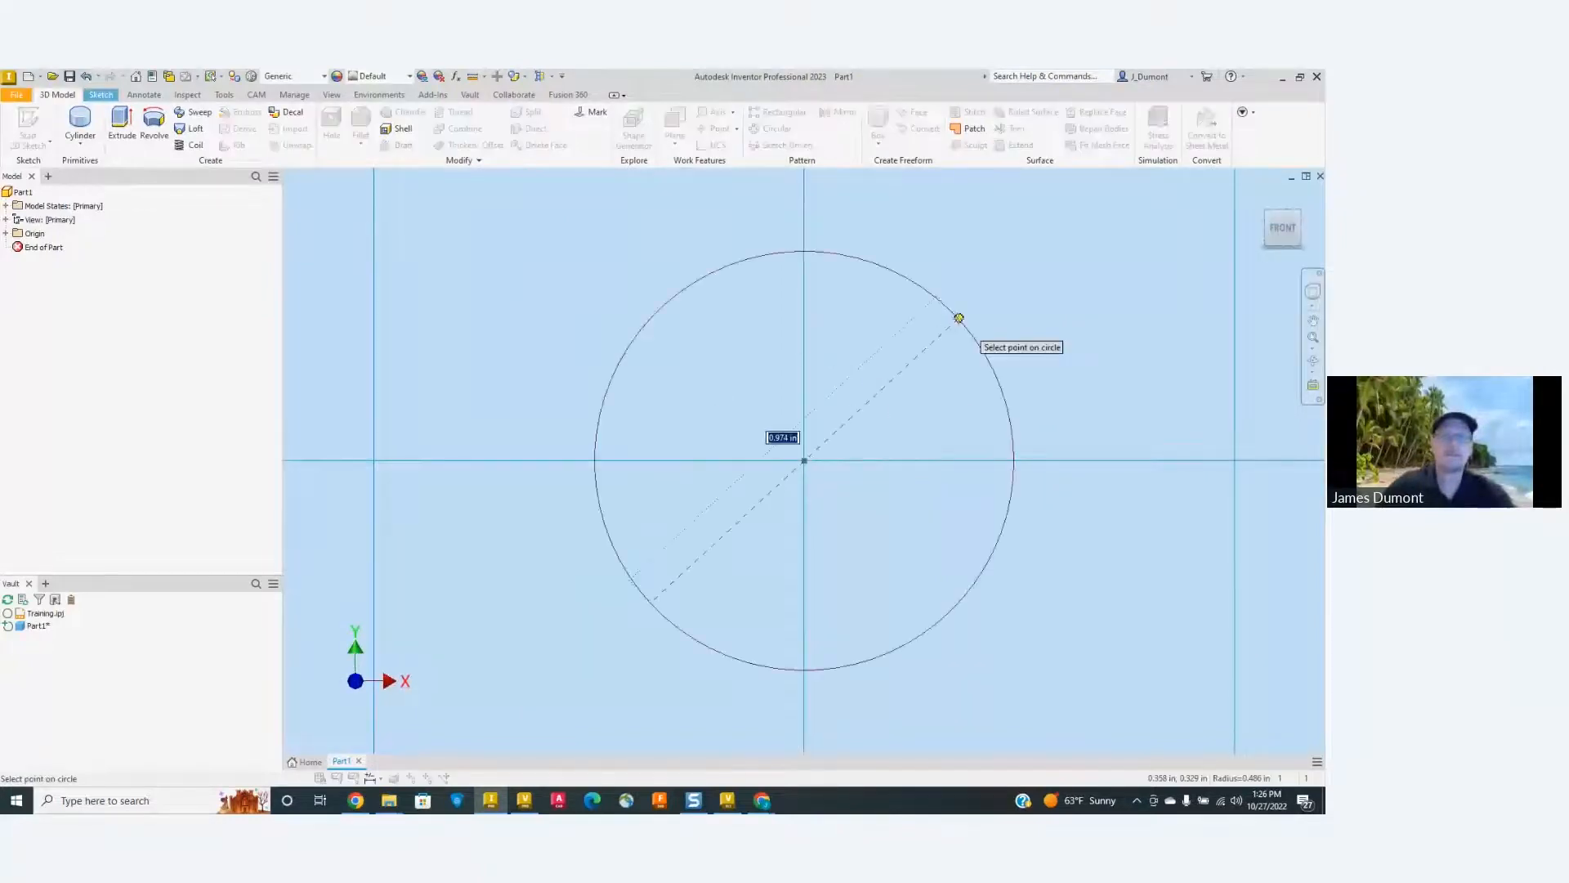
click(954, 305)
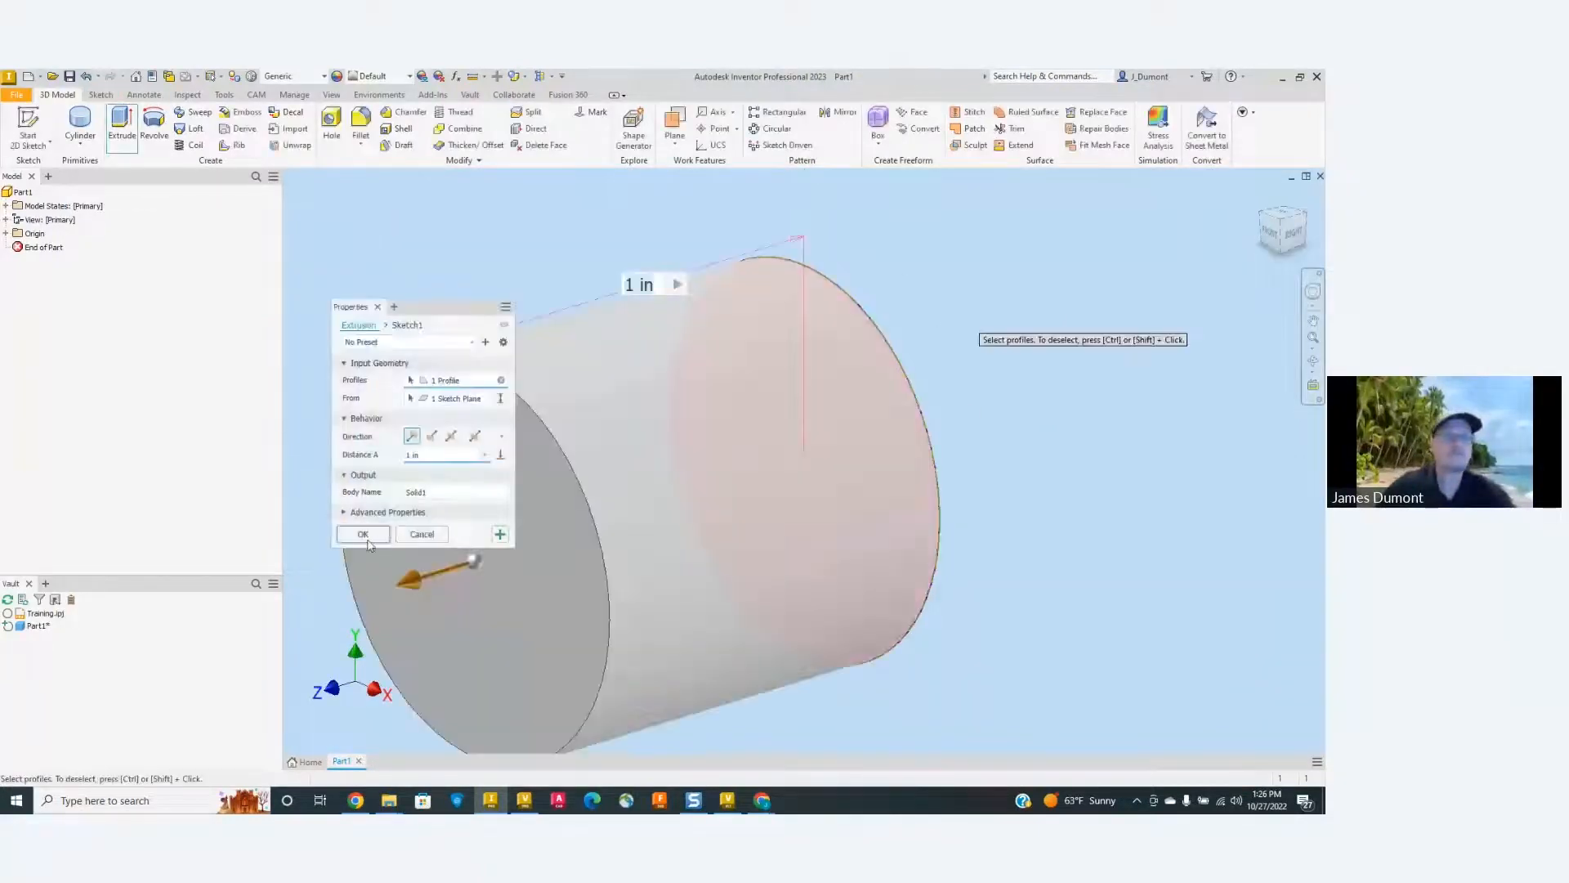
click(370, 540)
middle_drag(421, 298, 554, 286)
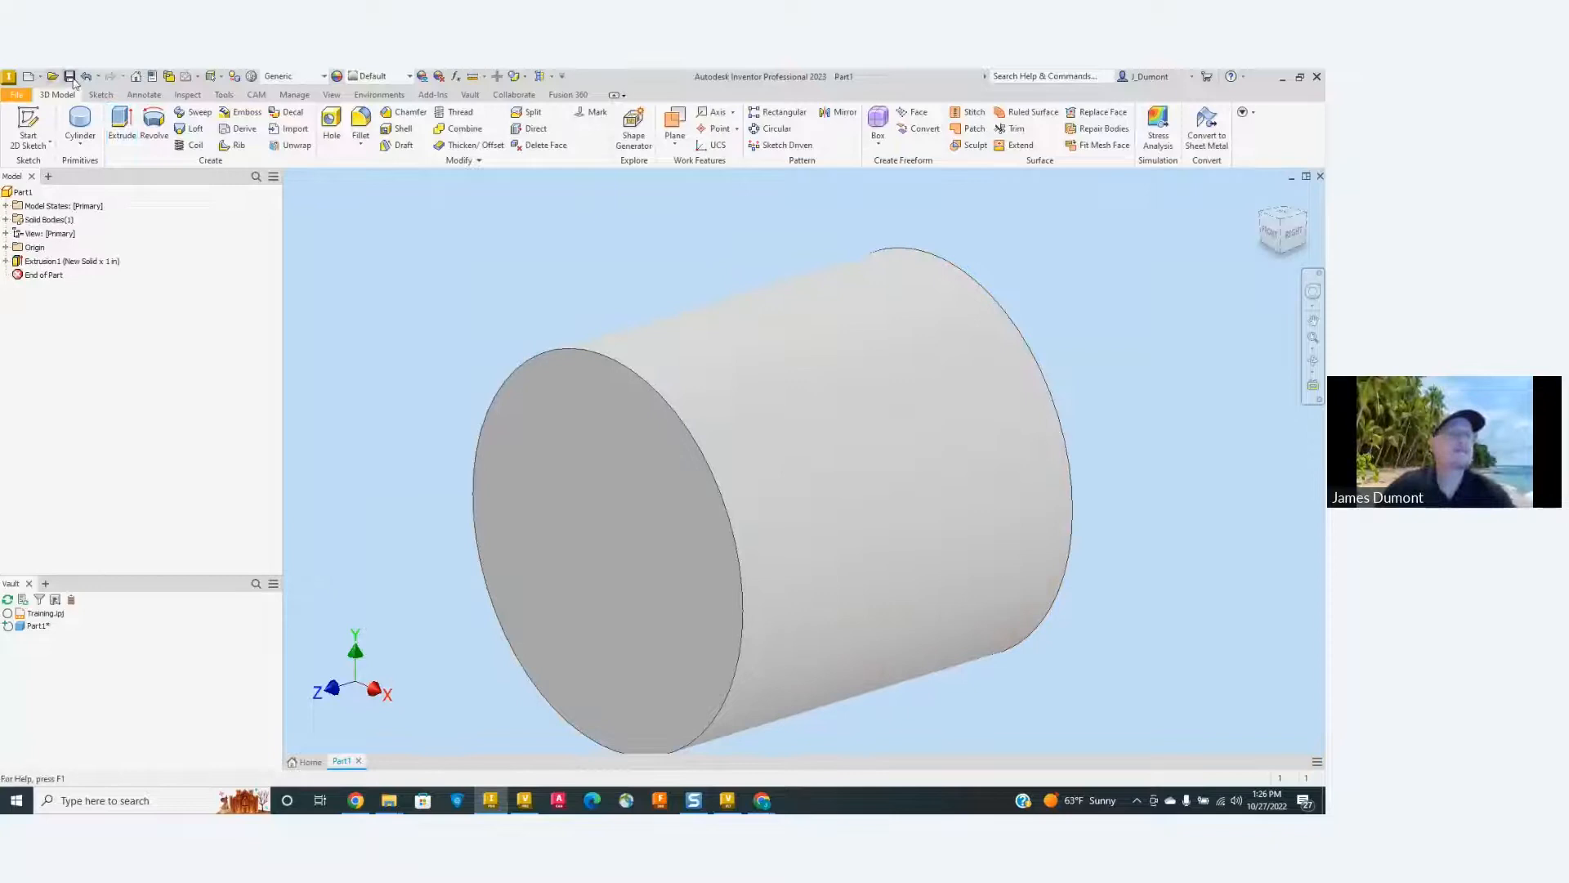
key(ctrl+s)
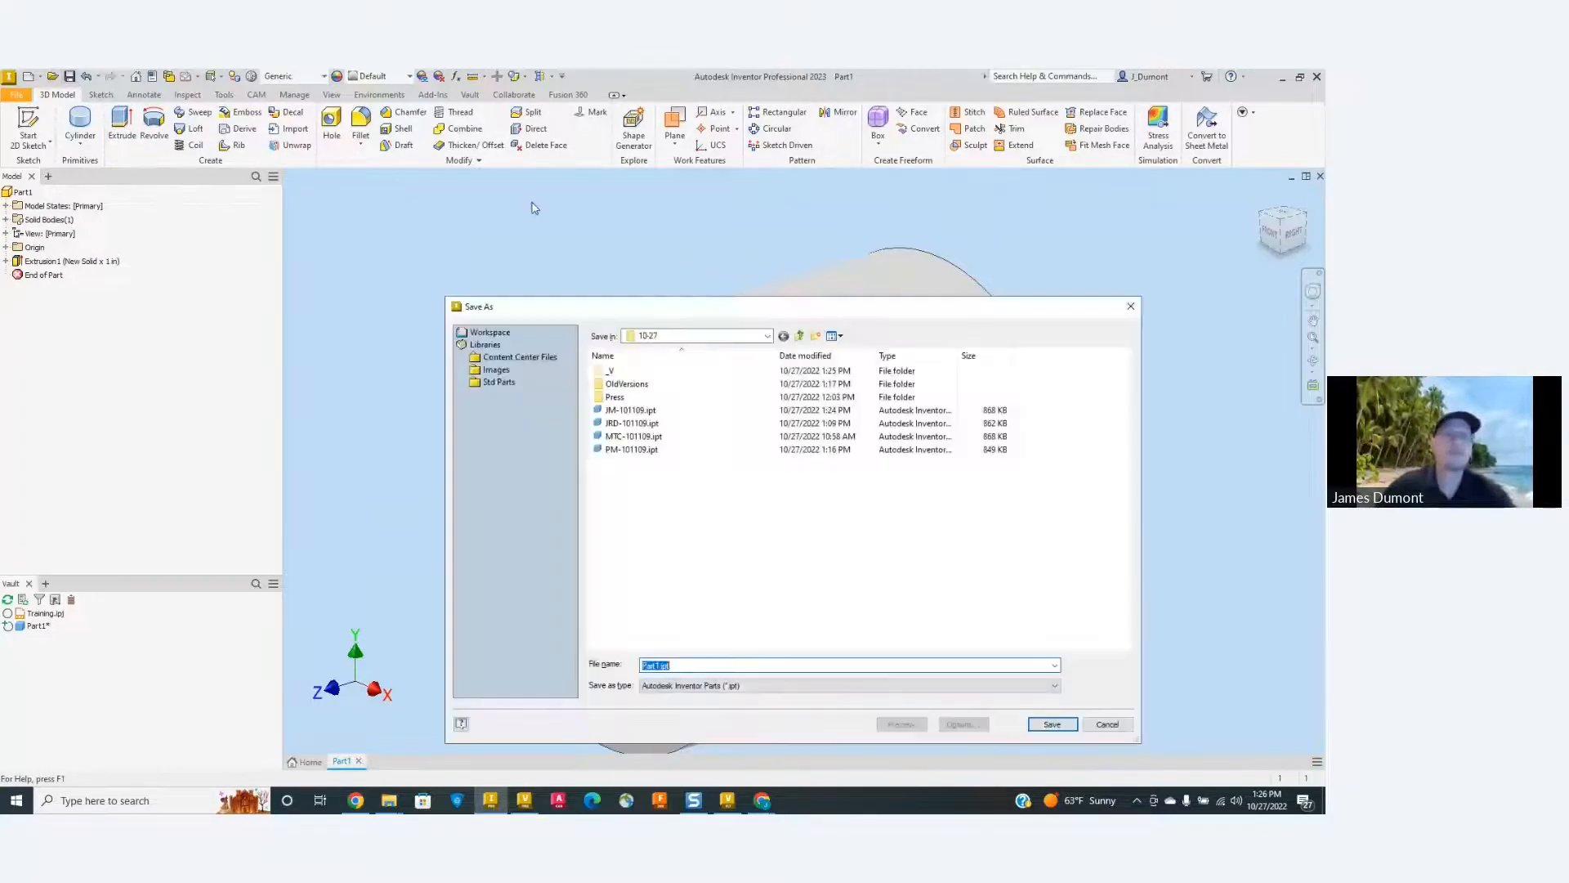
click(1103, 720)
click(470, 95)
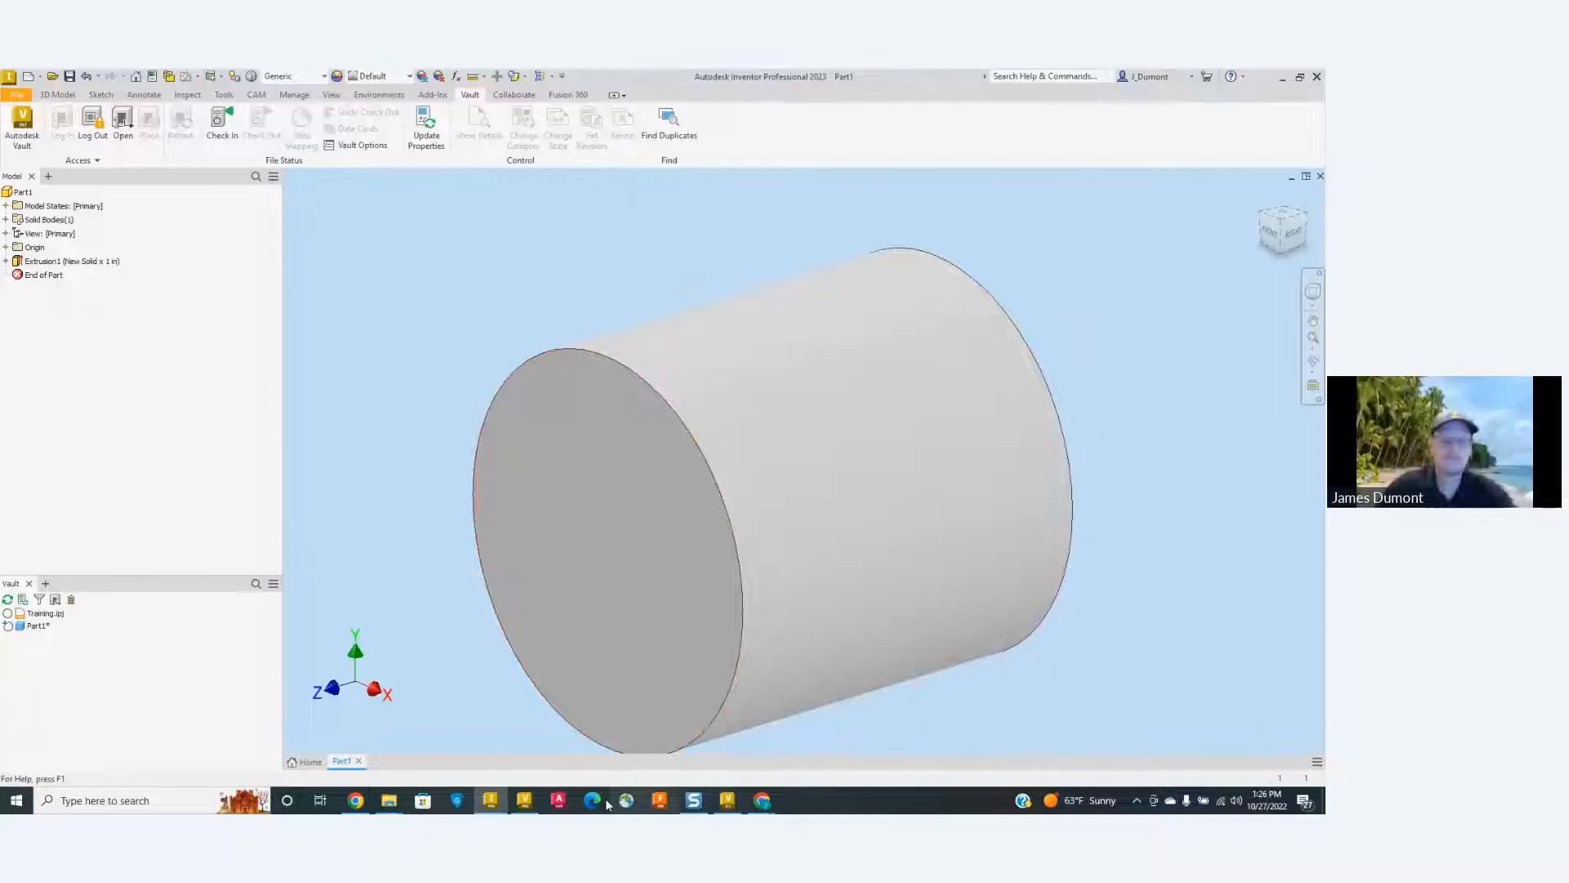
Switch to Vault Professional and open the numbering scheme definitions in the Vault Settings behaviors.
click(525, 801)
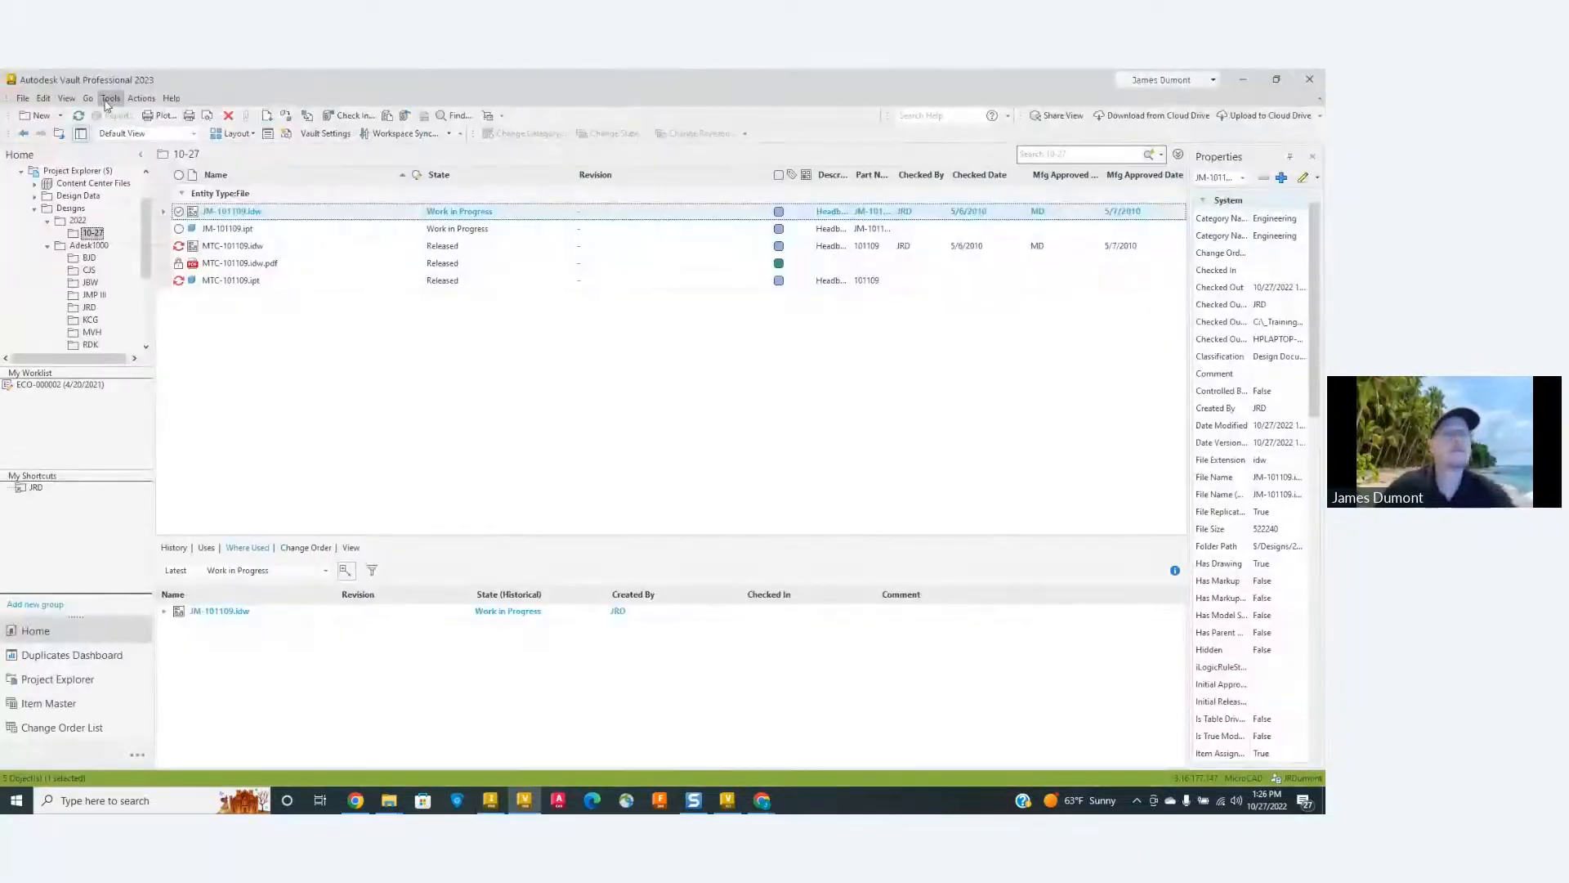
click(106, 99)
mouse_move(204, 212)
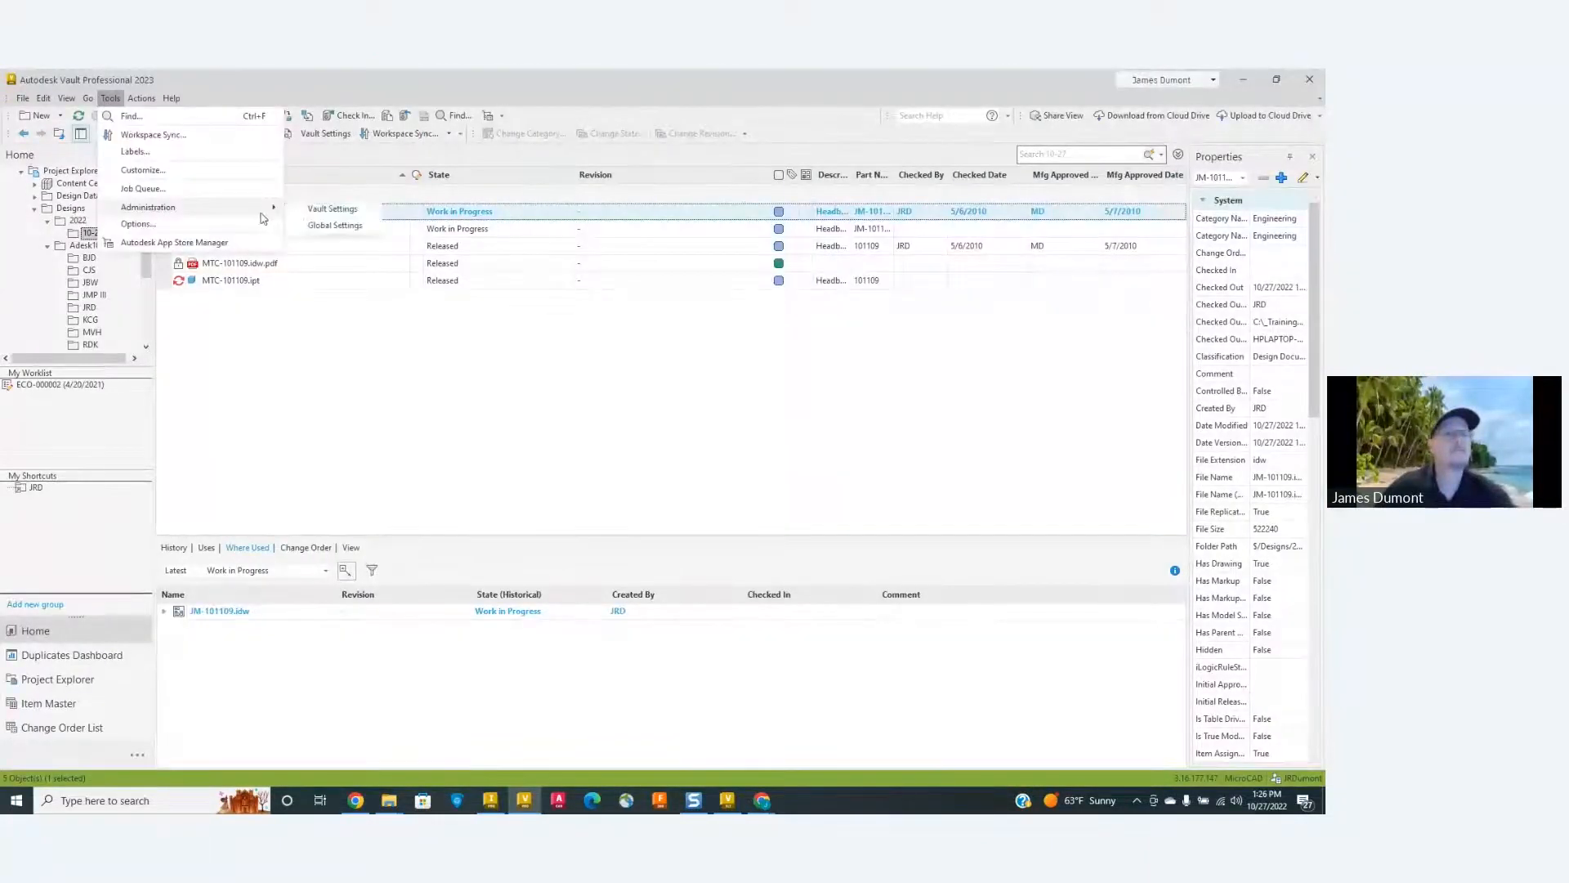
click(323, 211)
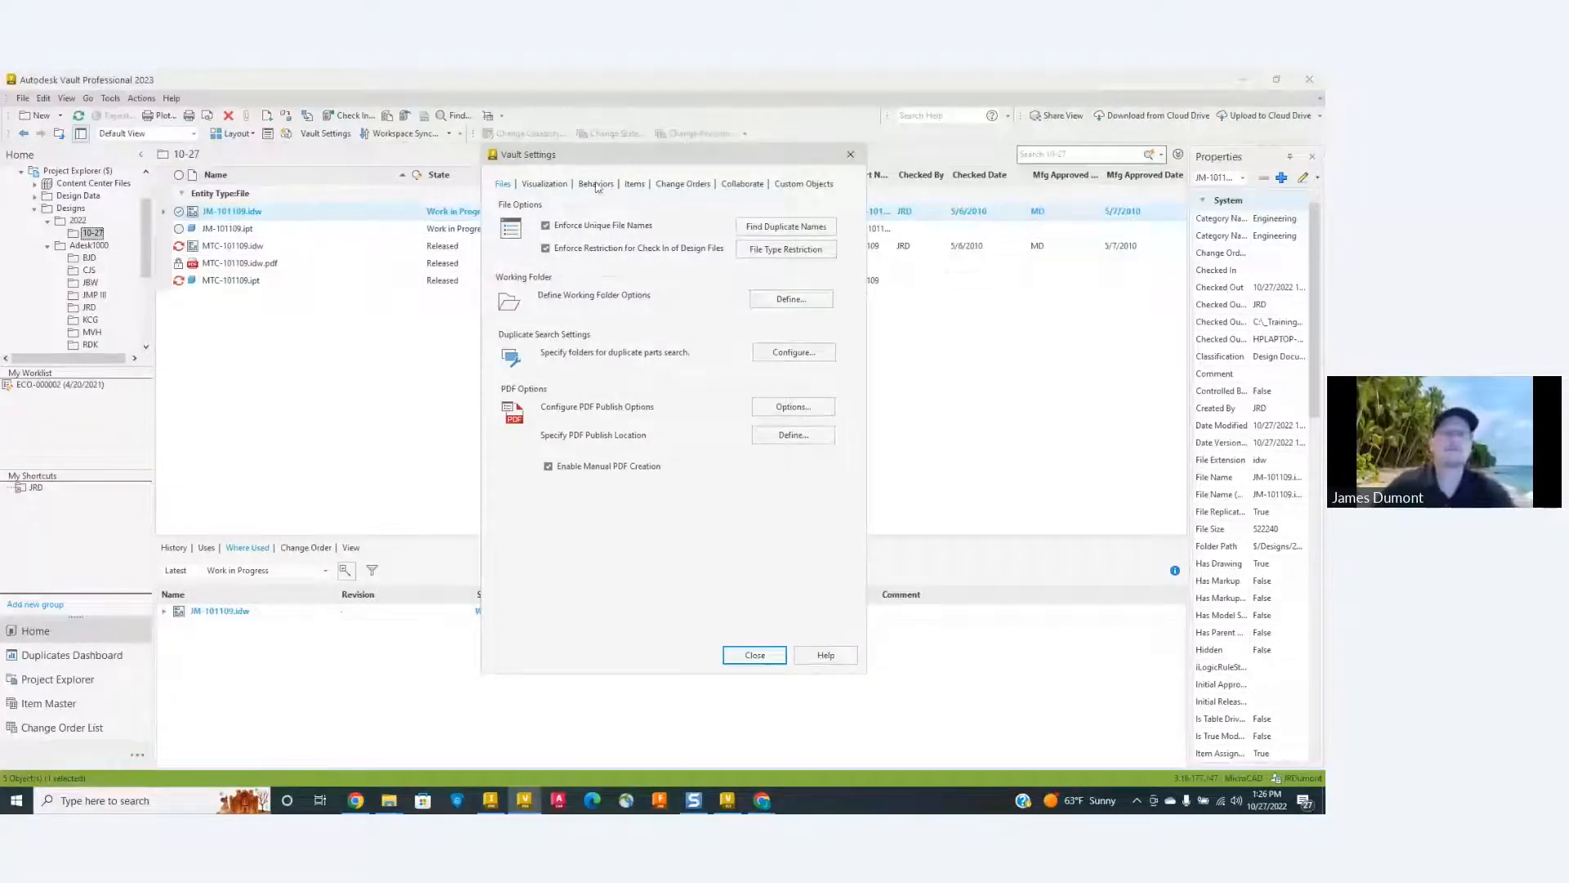
click(605, 186)
click(785, 487)
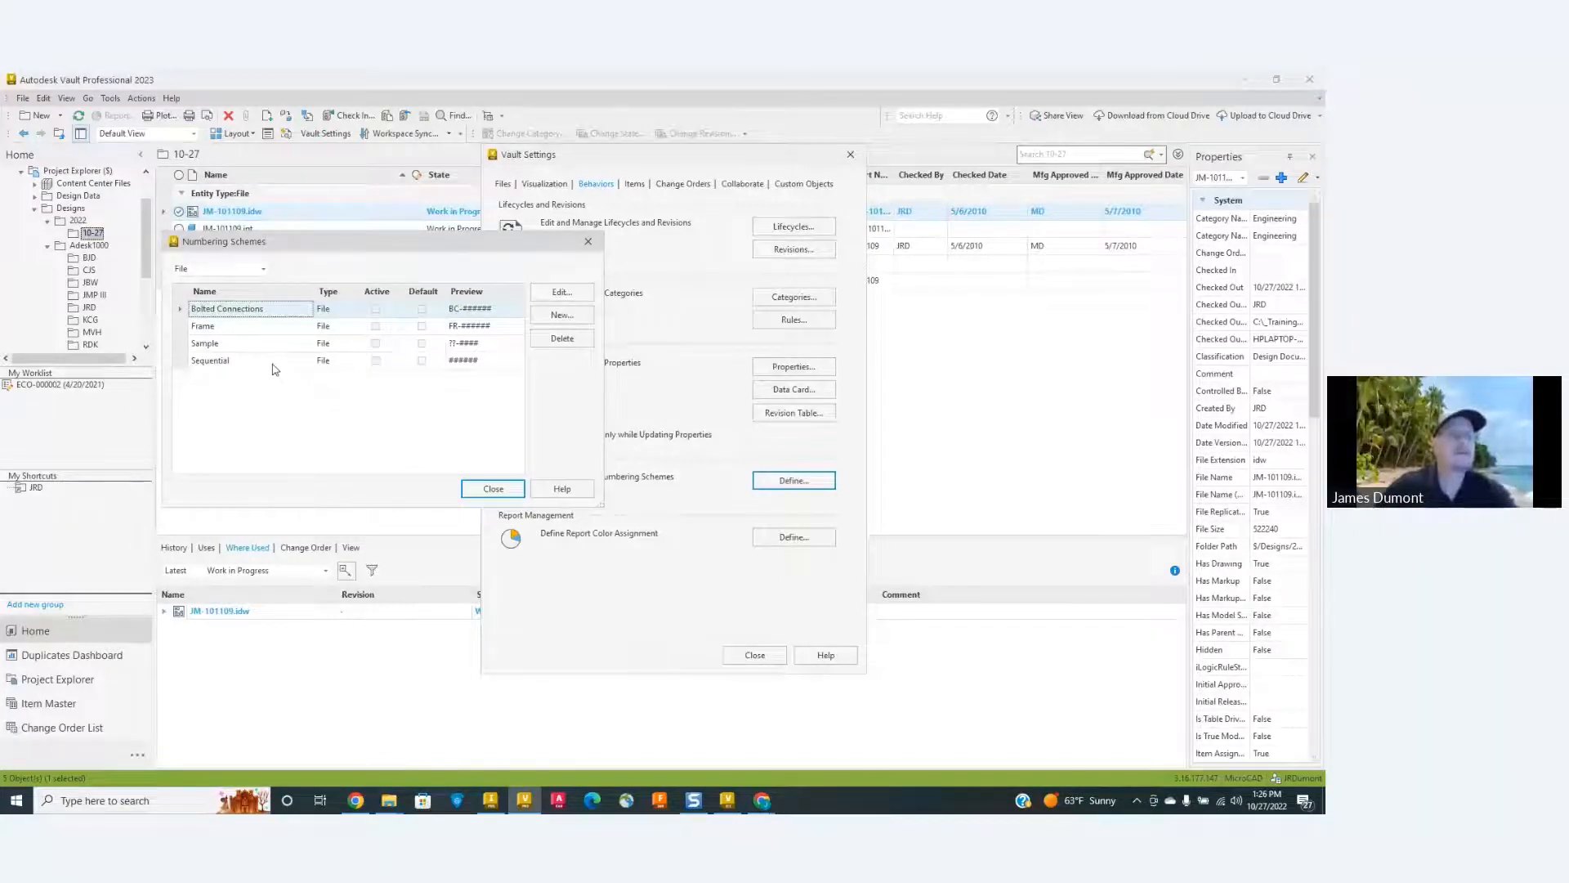
Activate the Bolted Connections, Frame, Sample and Sequential file numbering schemes.
click(375, 326)
click(375, 343)
click(375, 360)
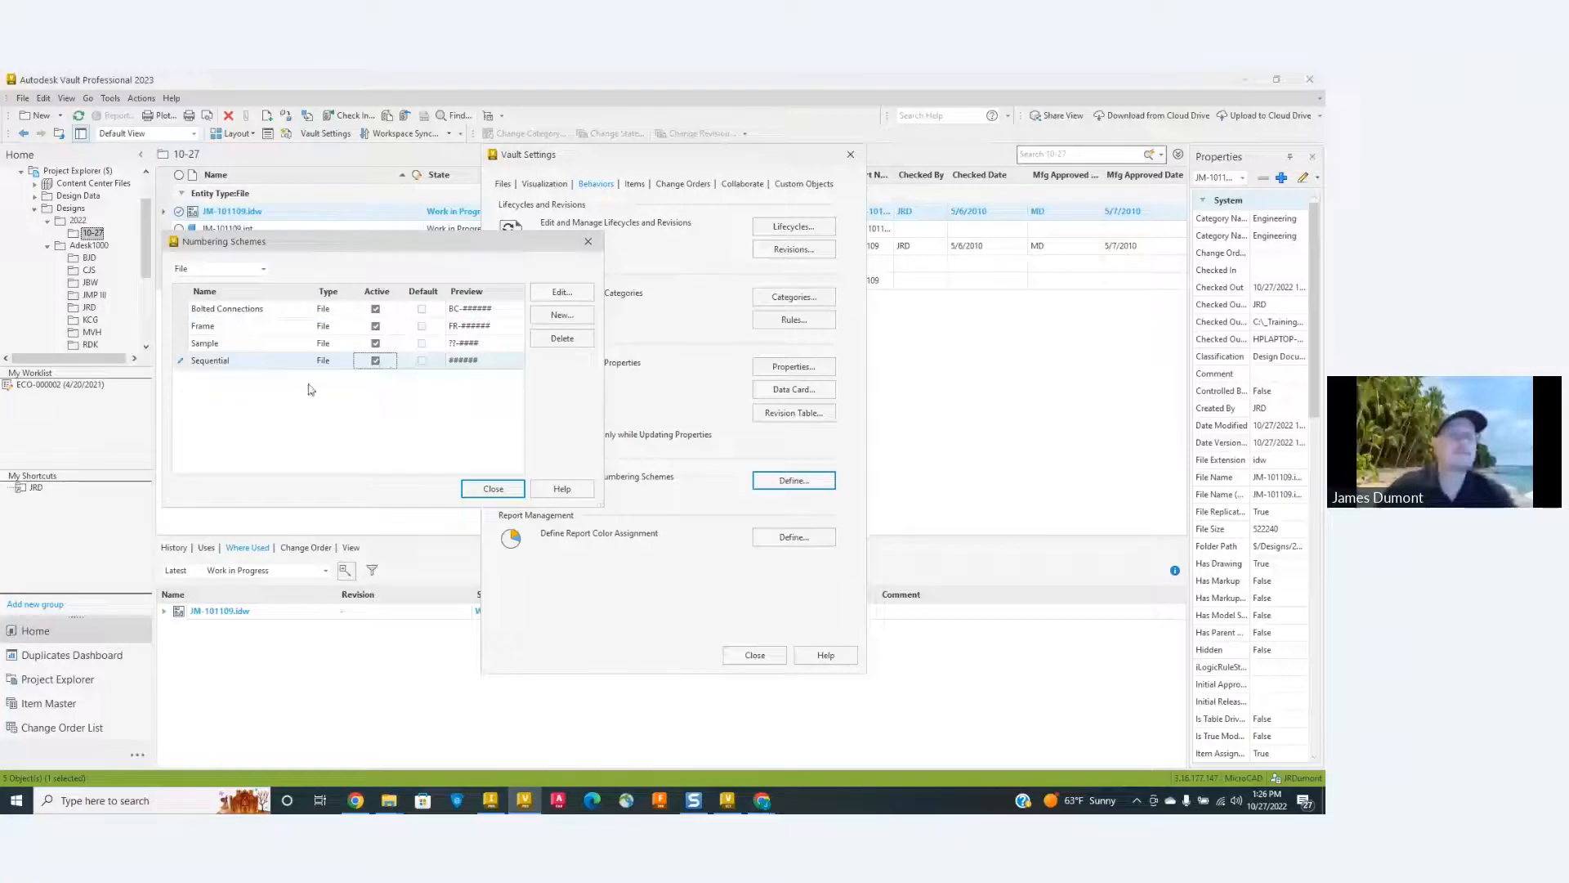
click(248, 344)
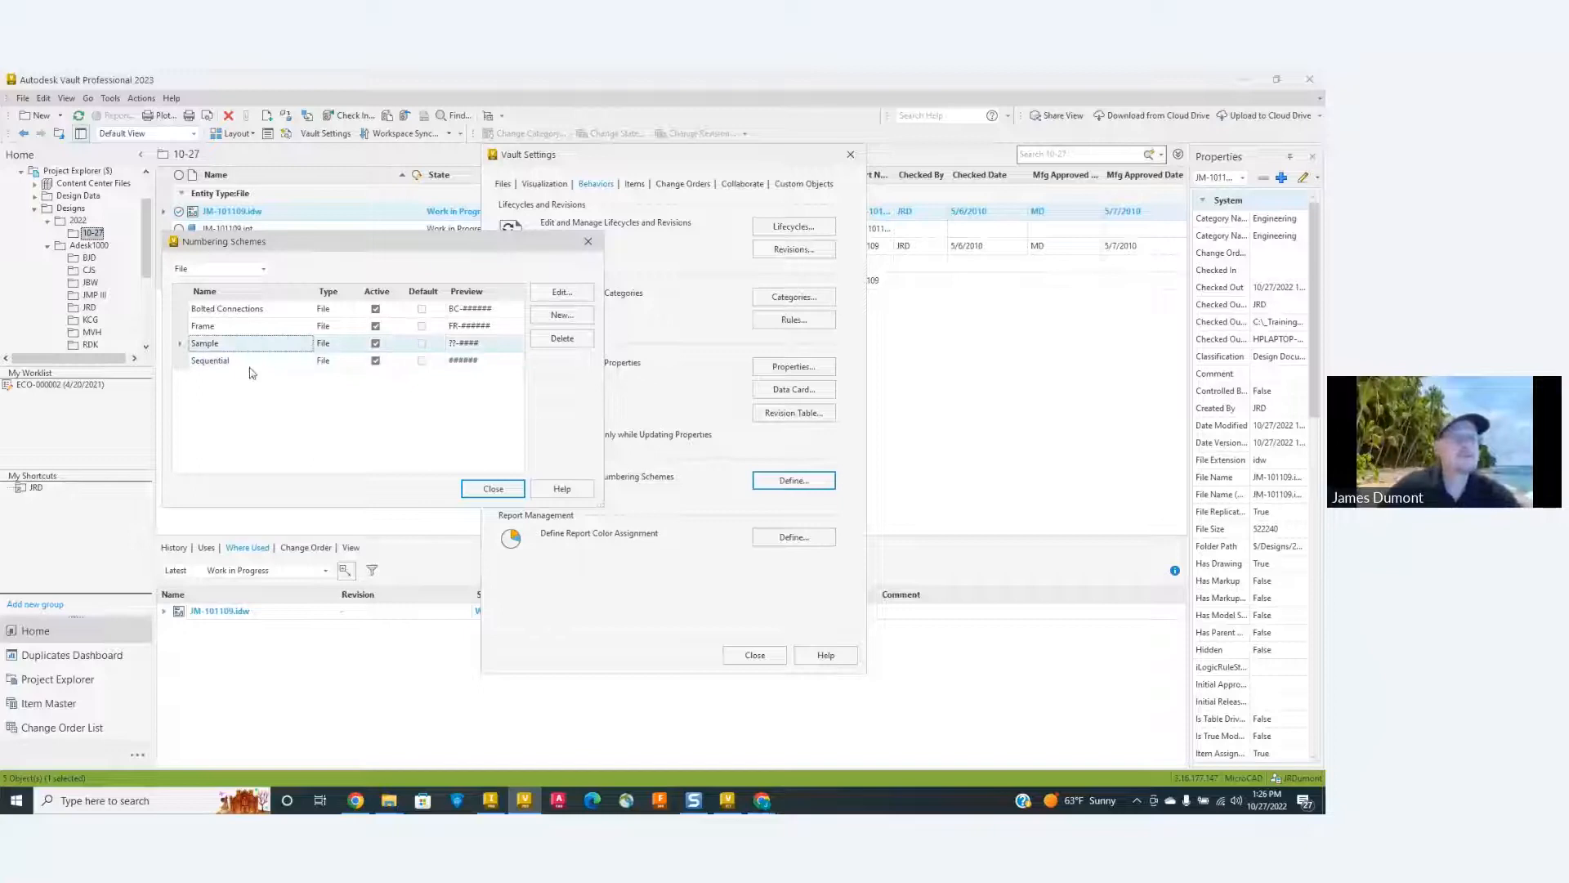
click(247, 364)
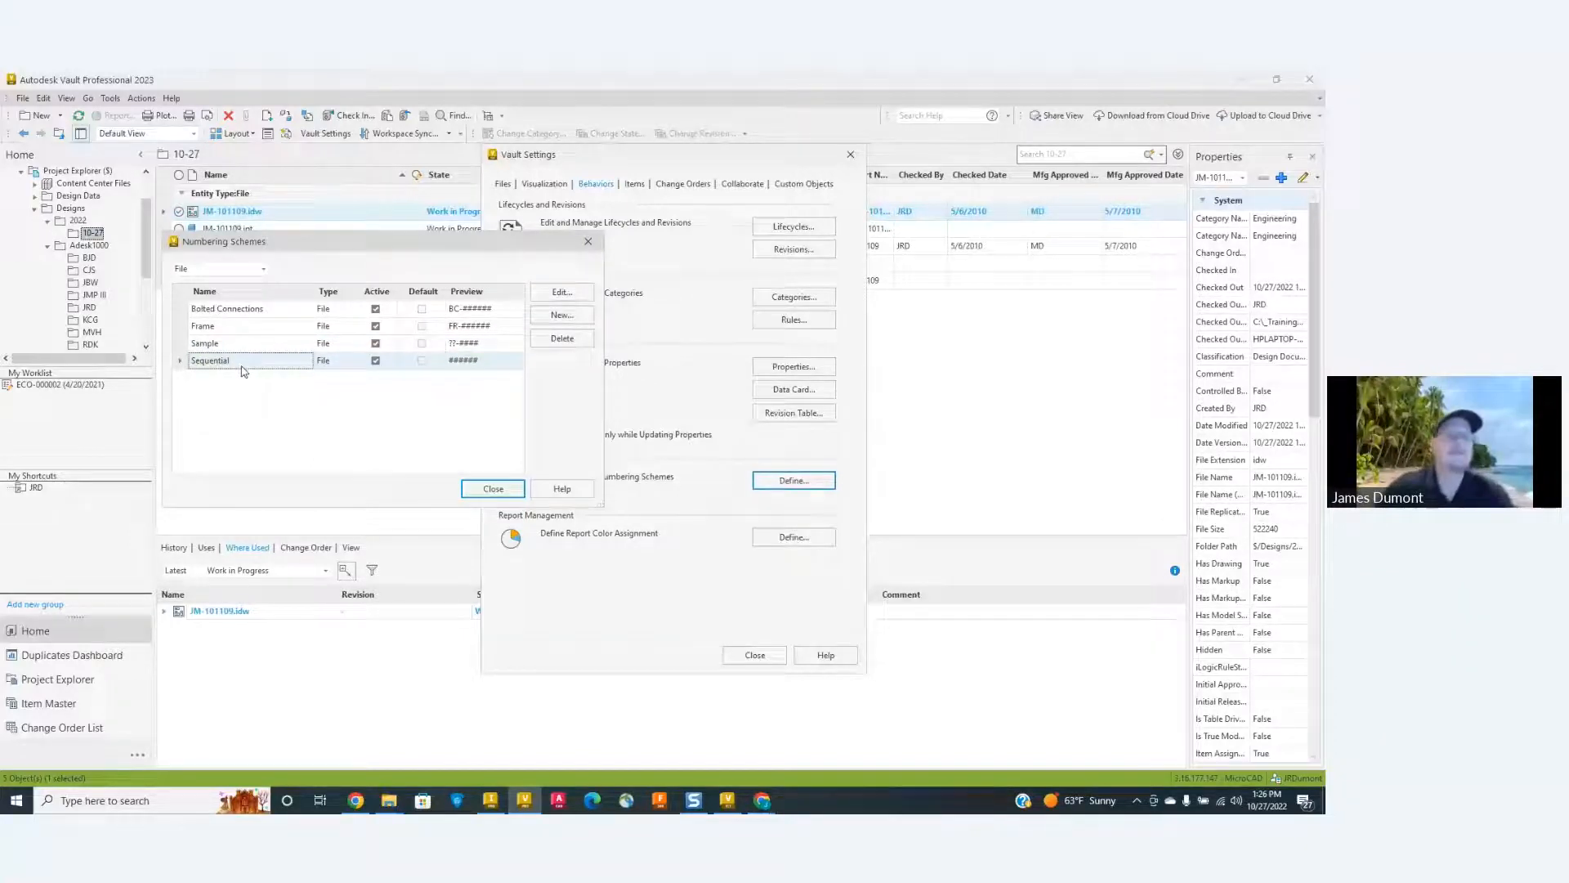
Create a new file numbering scheme named MTC and add a fixed text field named Type with the text MTC.
click(562, 315)
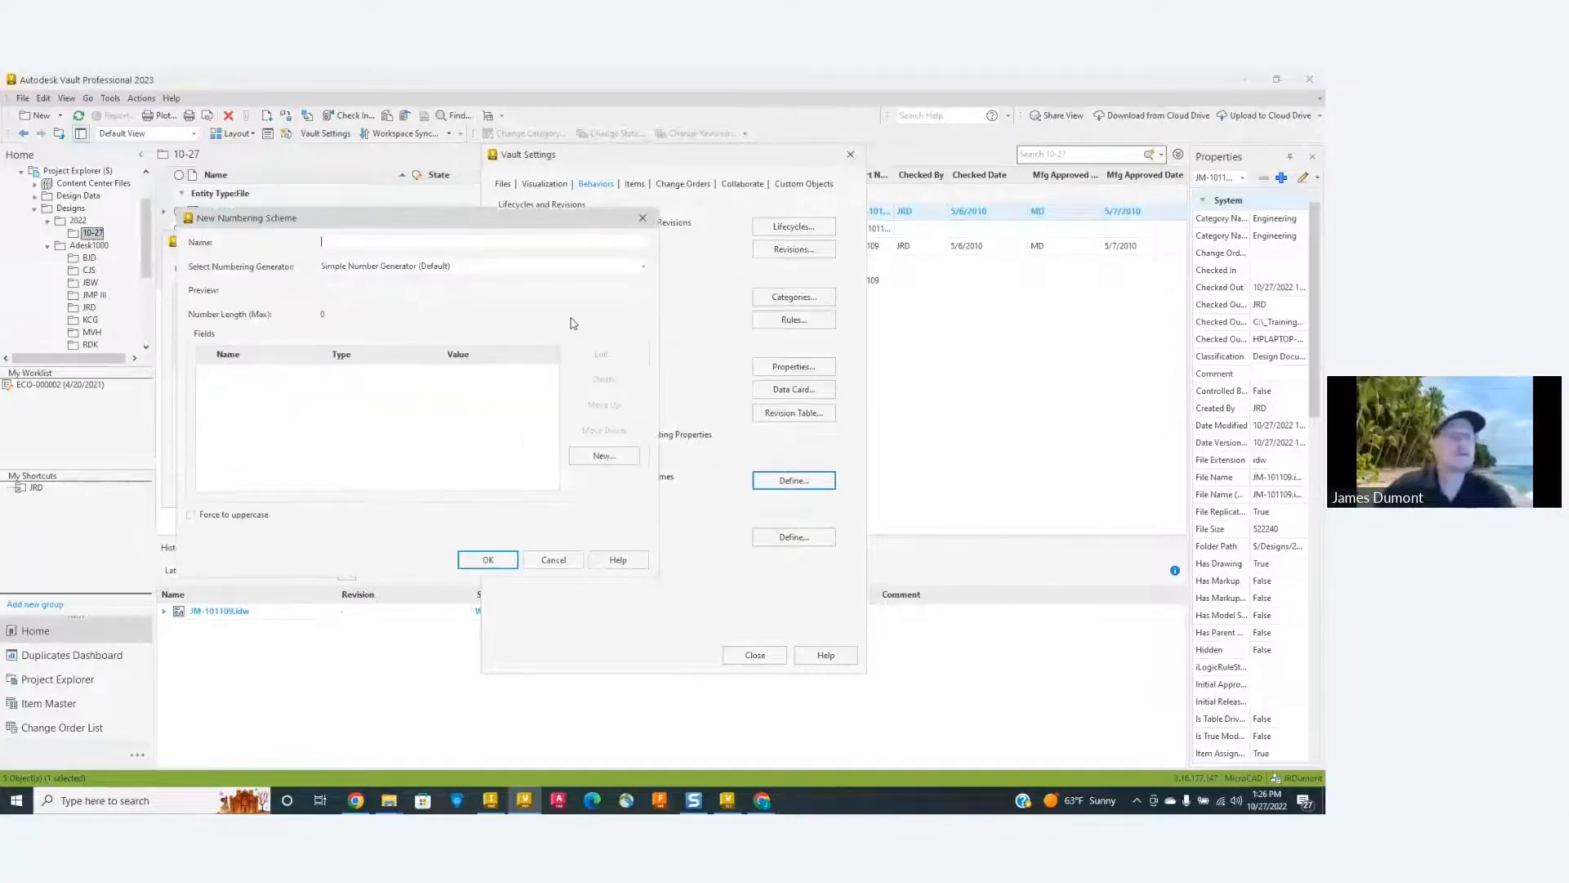
text(MTC)
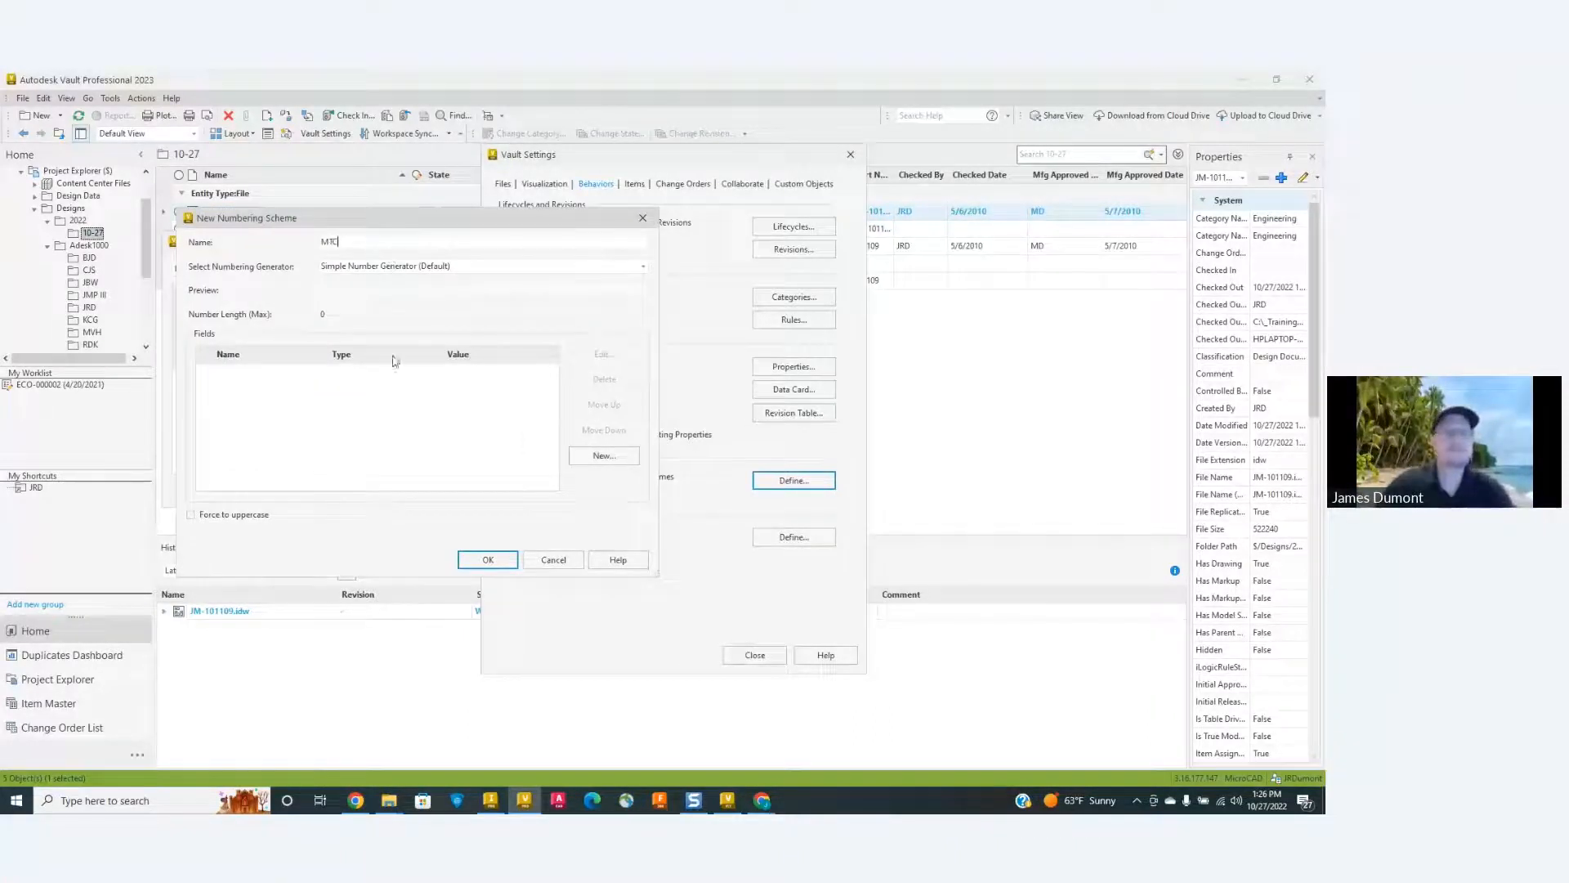
click(604, 455)
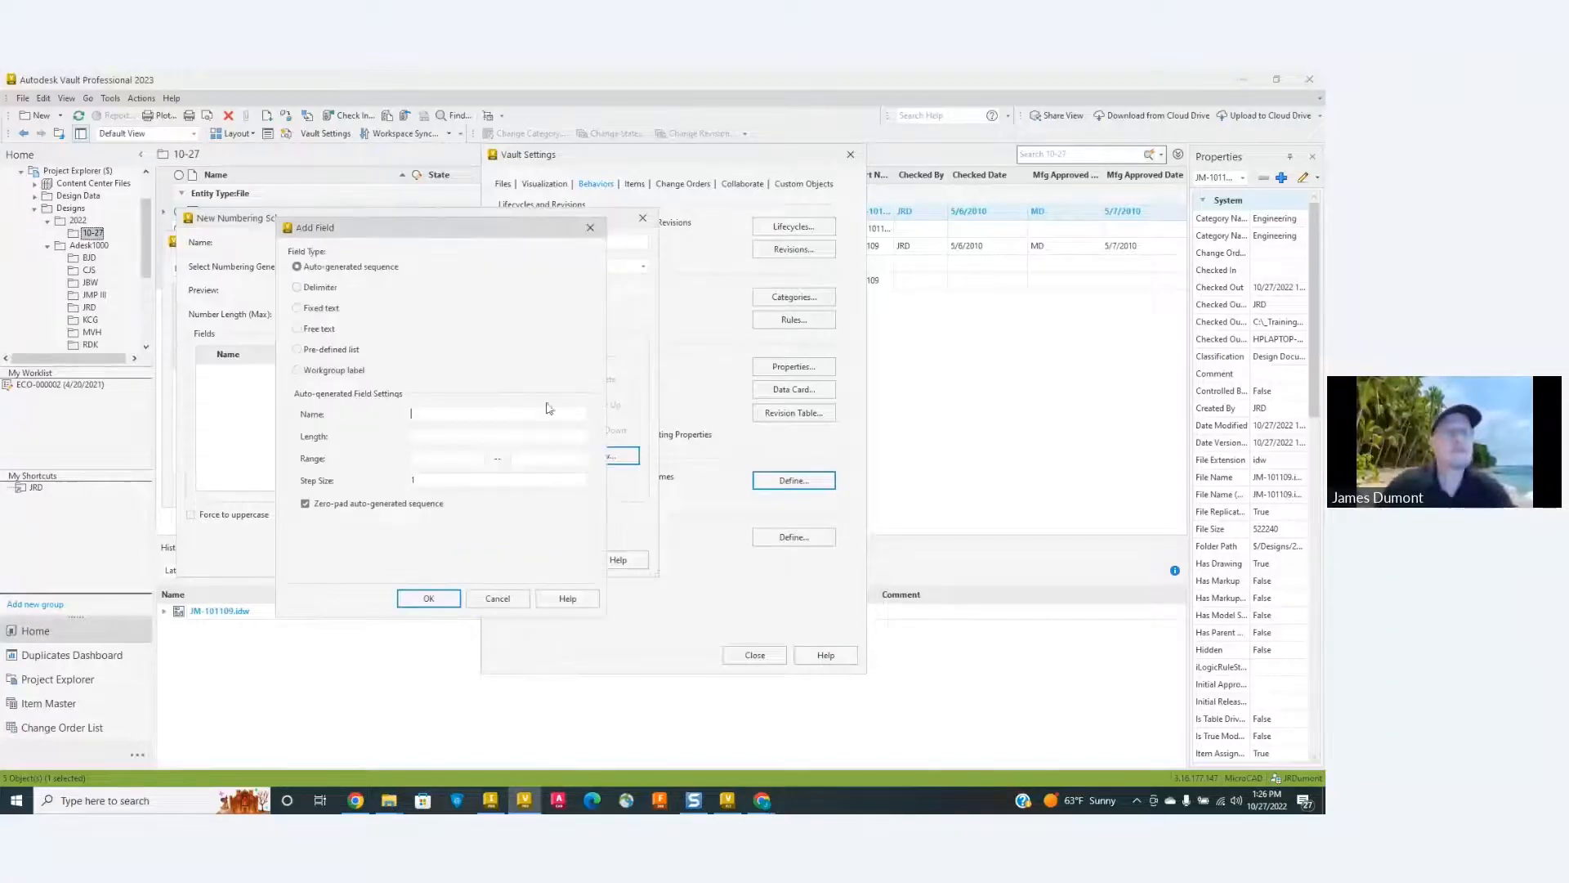
click(297, 308)
click(421, 413)
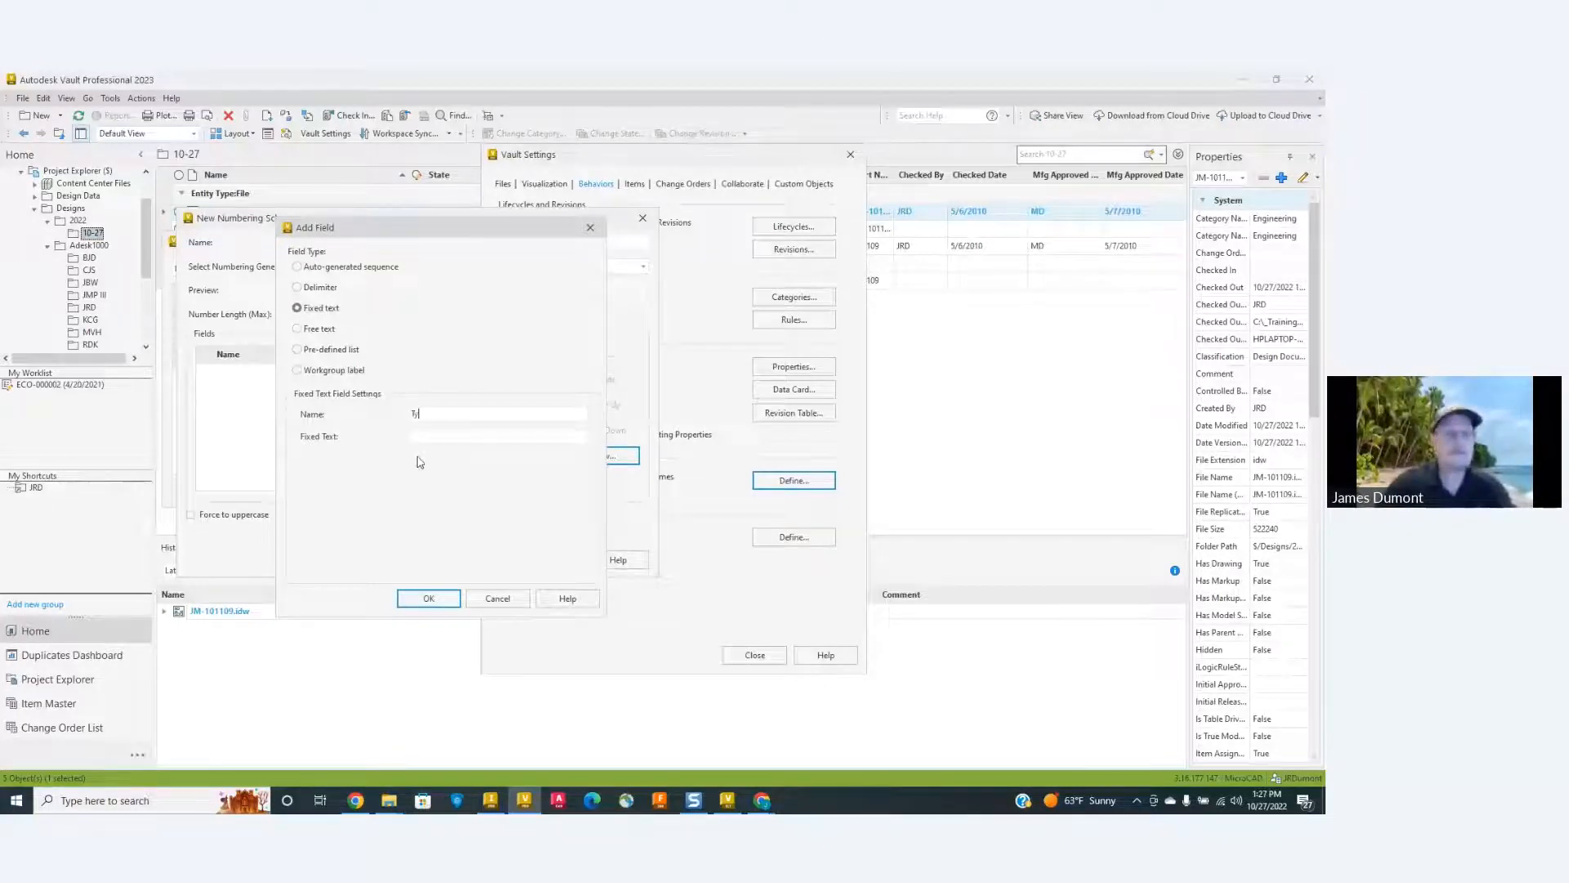
click(438, 435)
text(MTC)
click(428, 599)
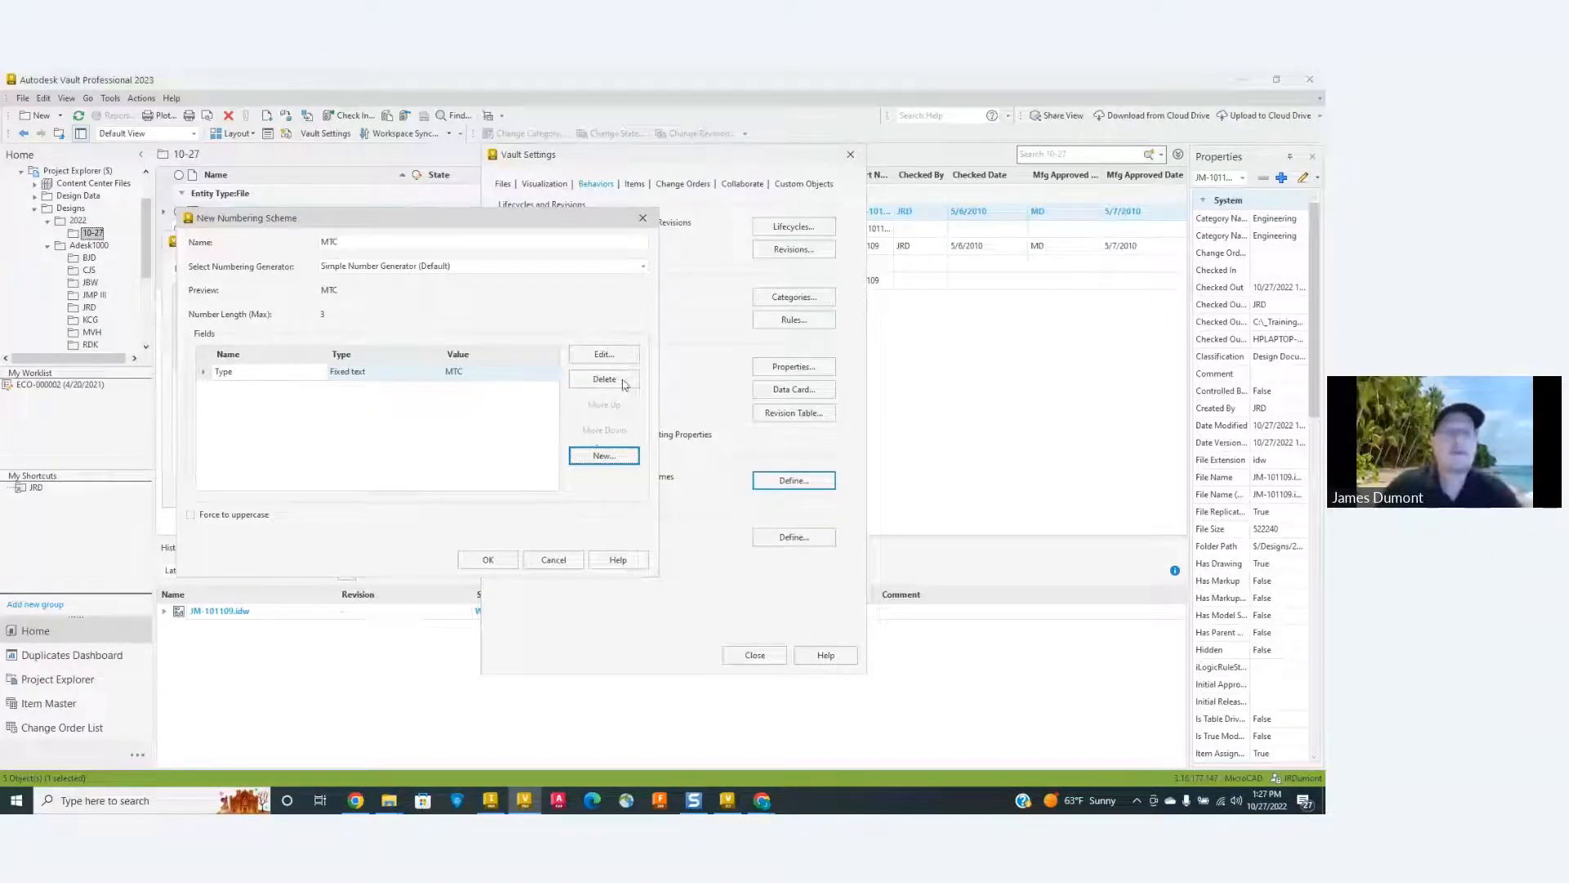
Add a hyphen delimiter field to the MTC numbering scheme.
click(609, 464)
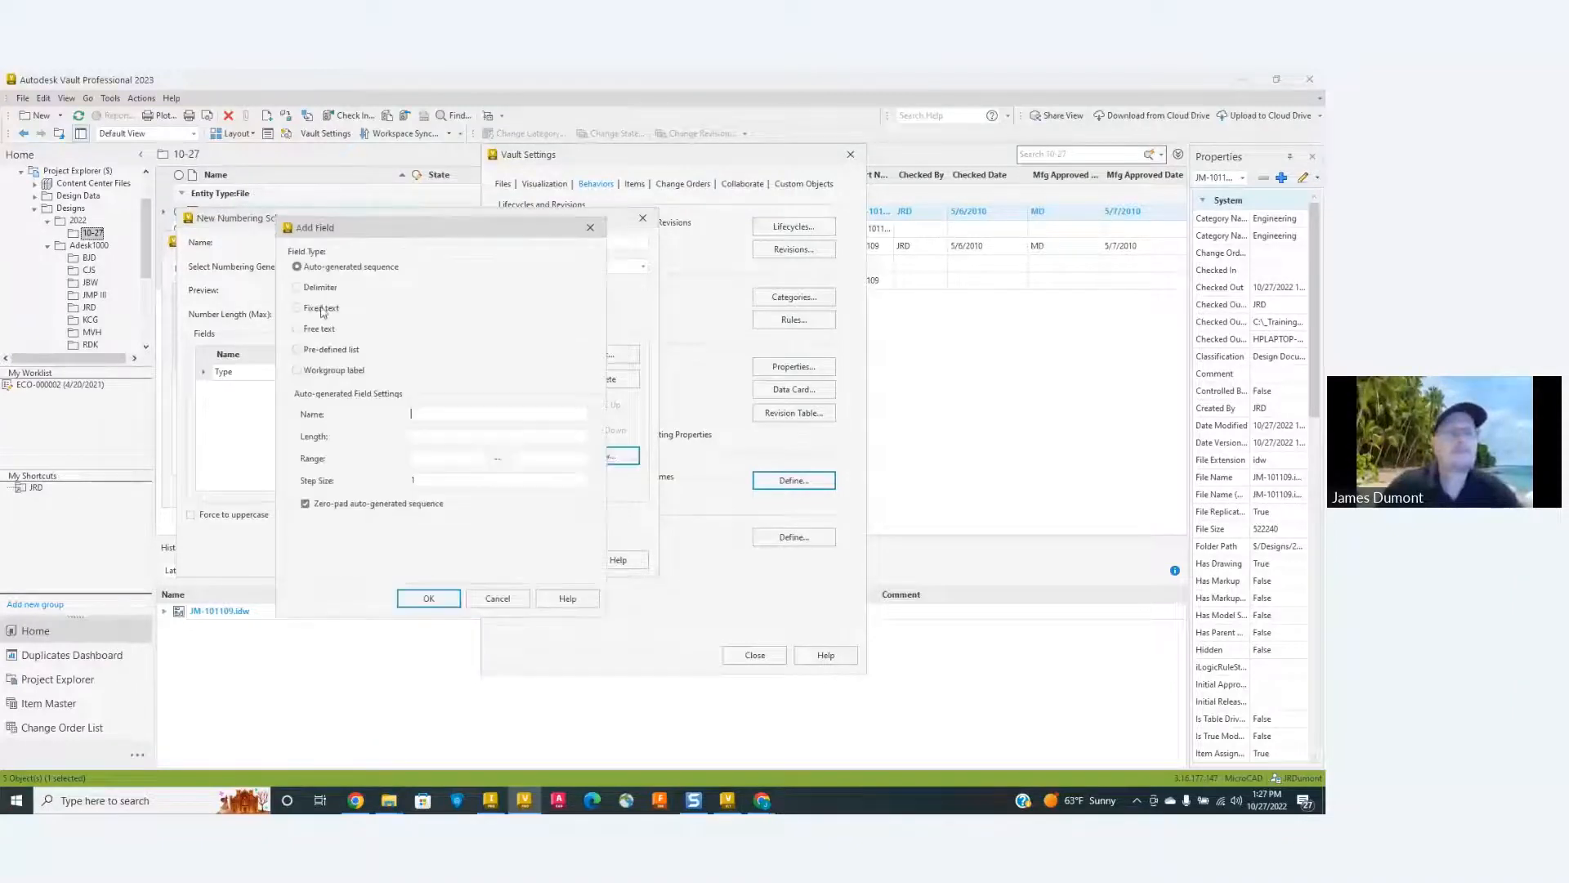
click(299, 289)
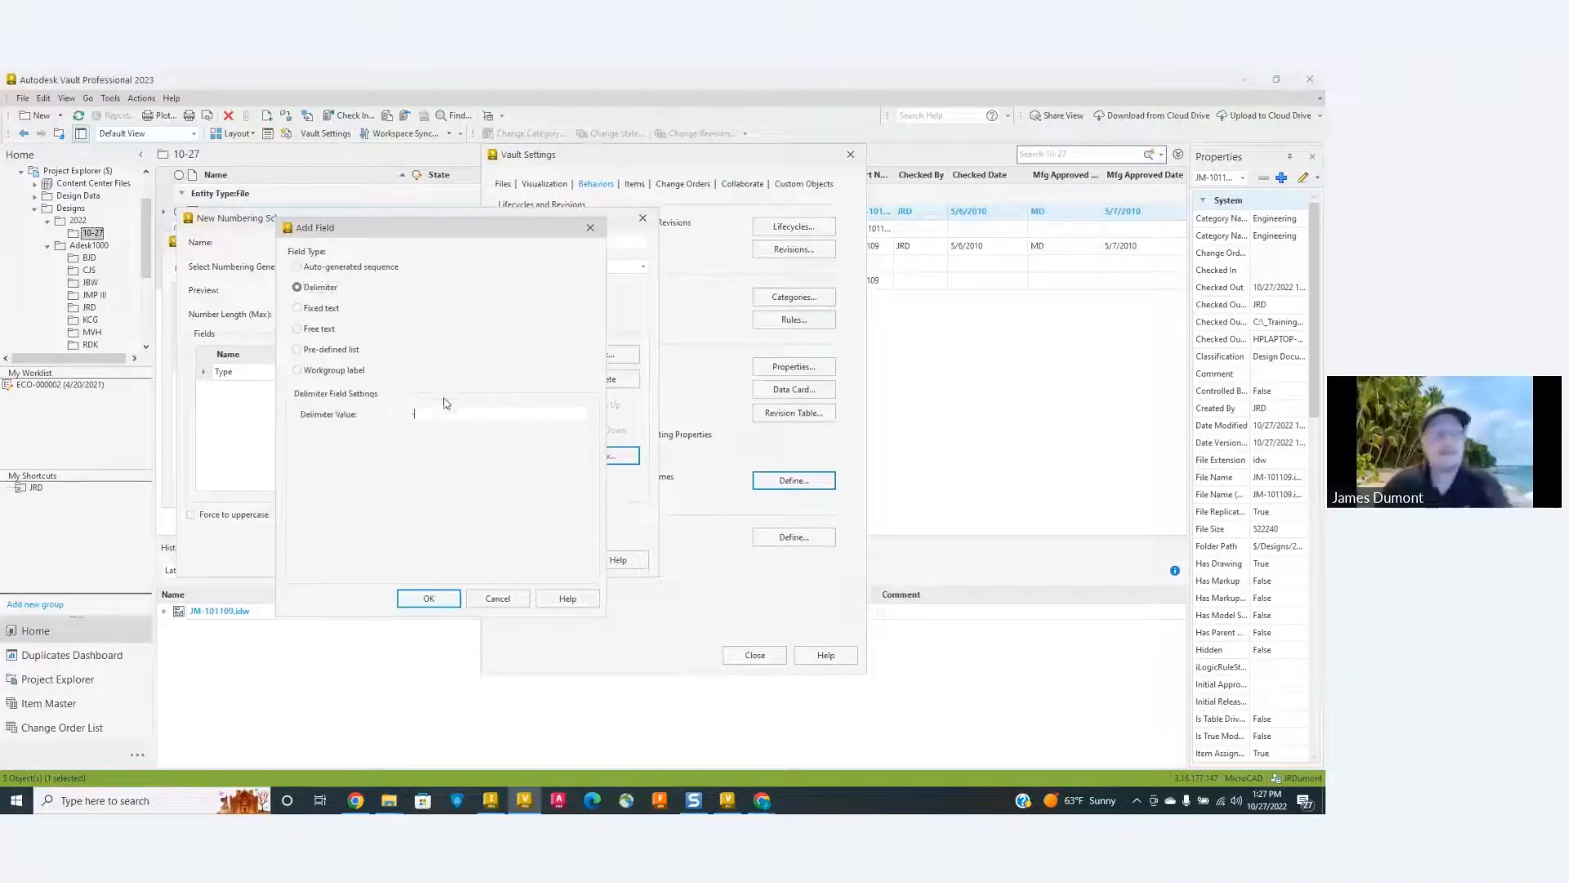
click(428, 597)
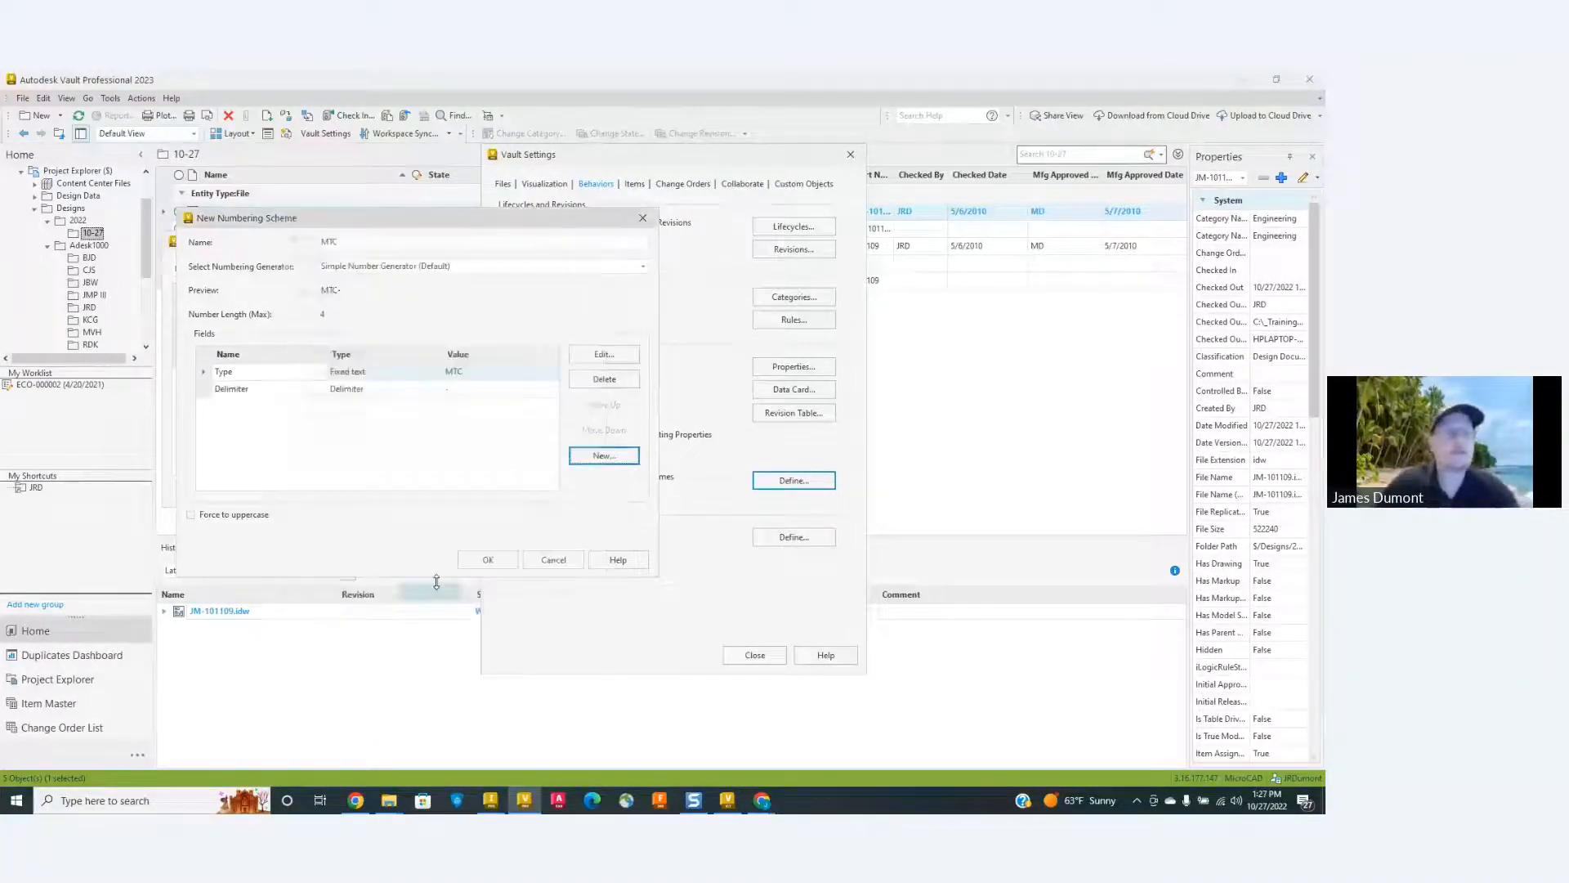
Add an auto-generated sequence field named Index with length 5 and a range starting at 1005, and save the MTC scheme.
click(620, 456)
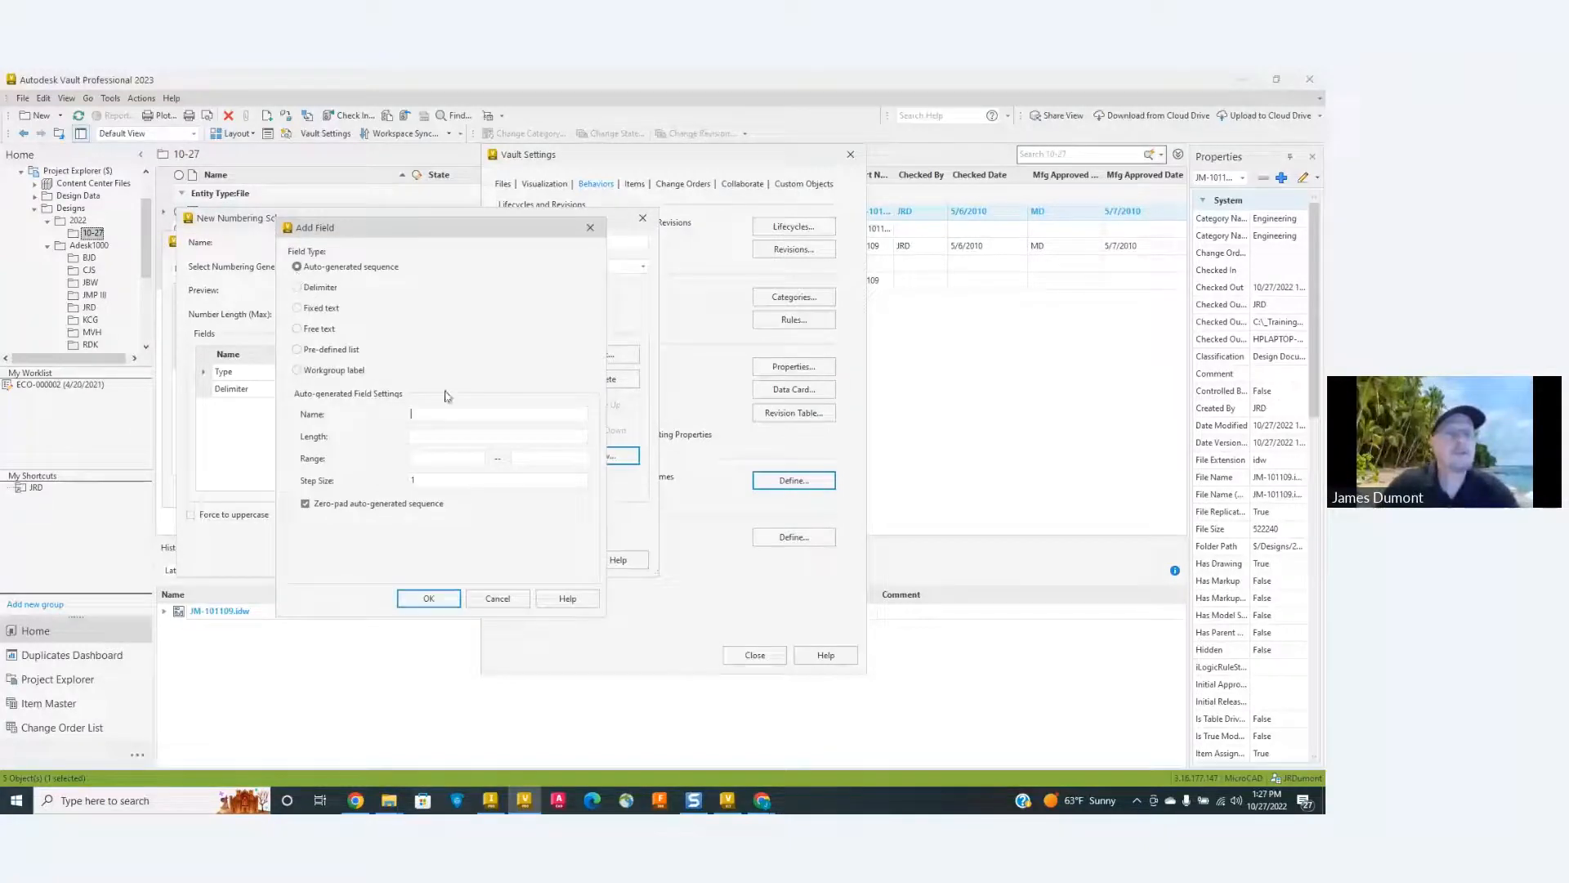
text(Ind)
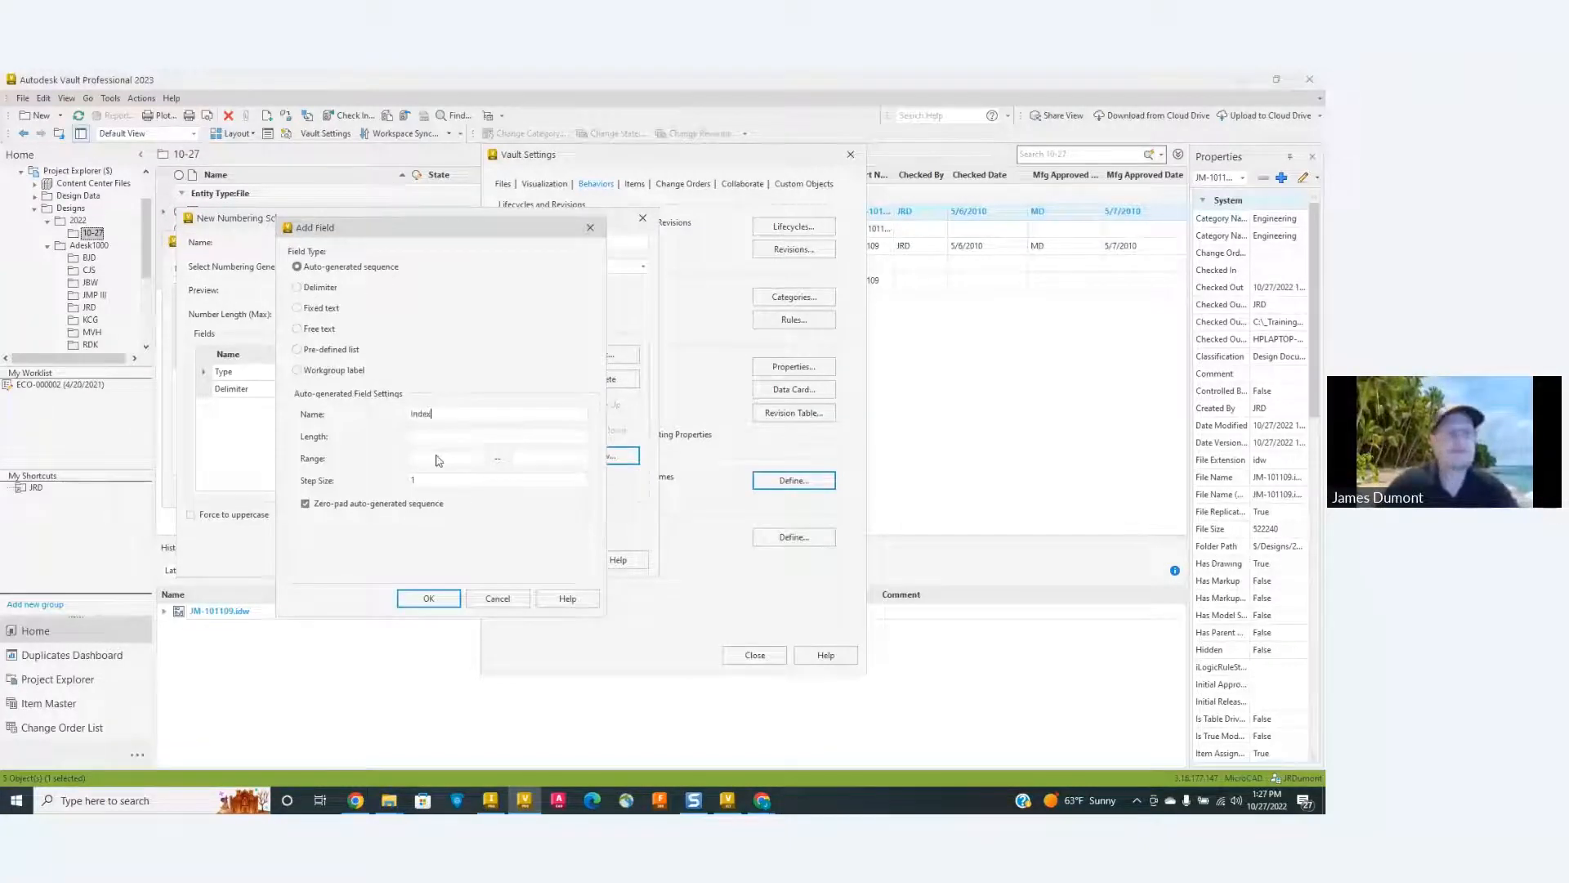
text(ex)
click(427, 440)
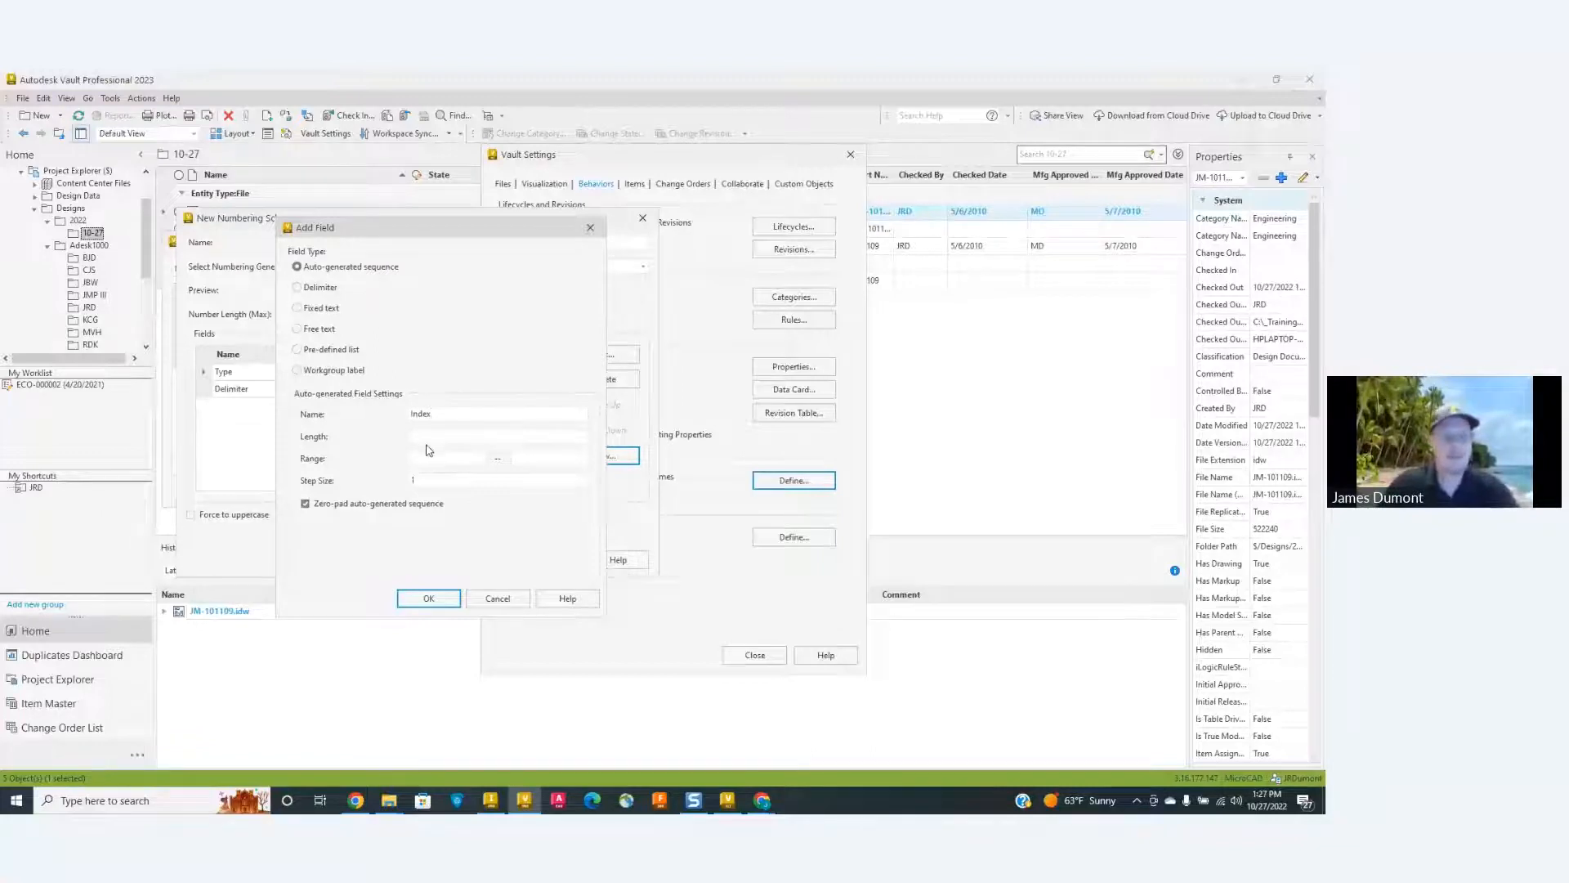
text(5)
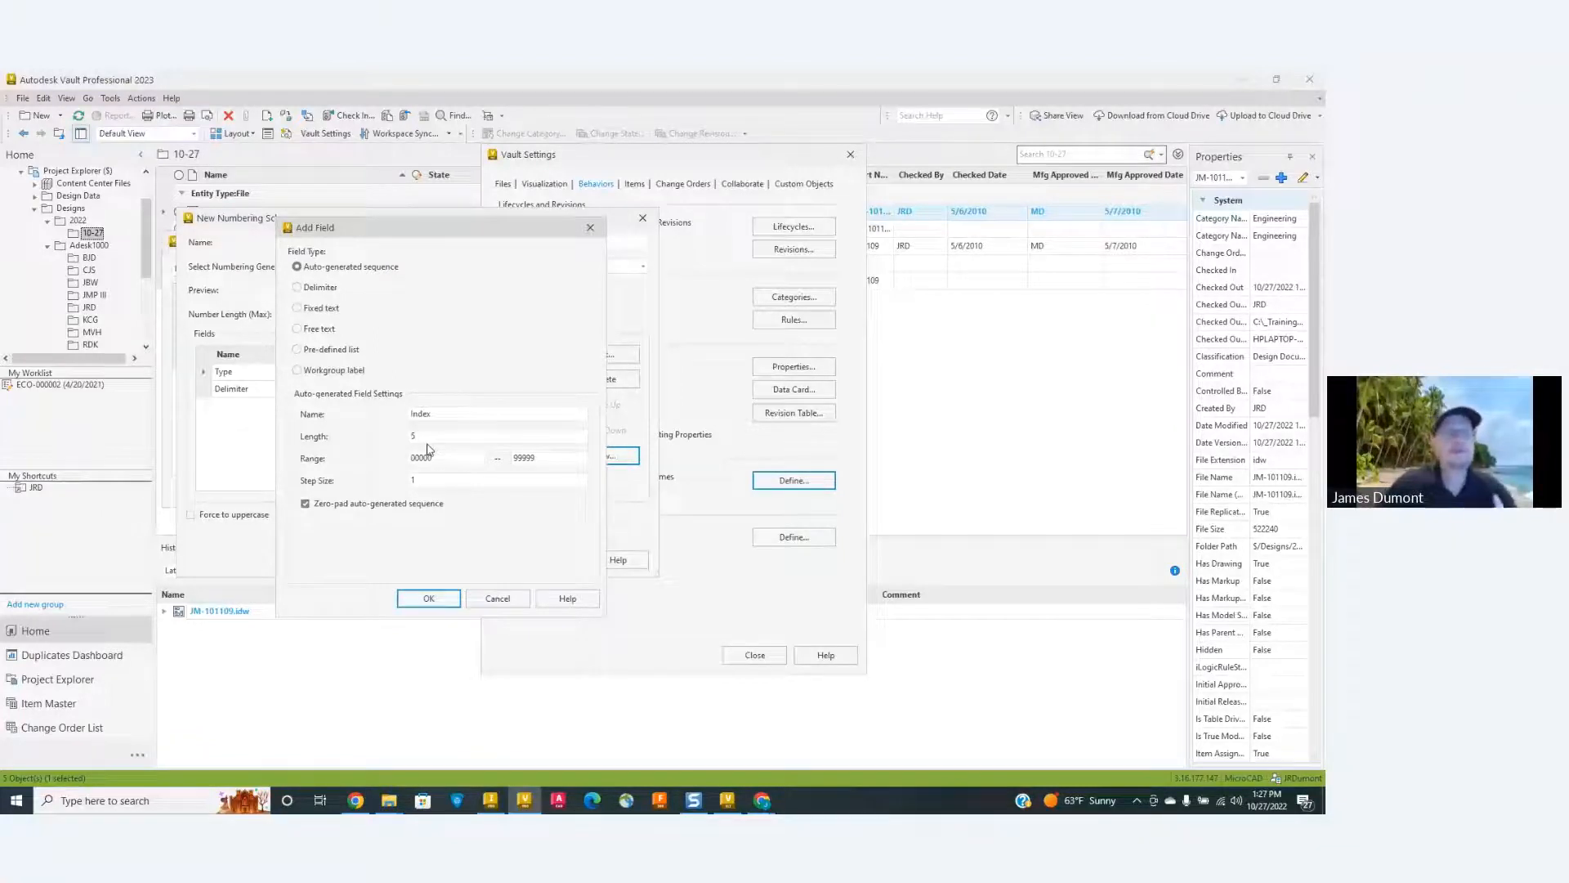
drag(448, 459, 368, 462)
text(10)
key(Return)
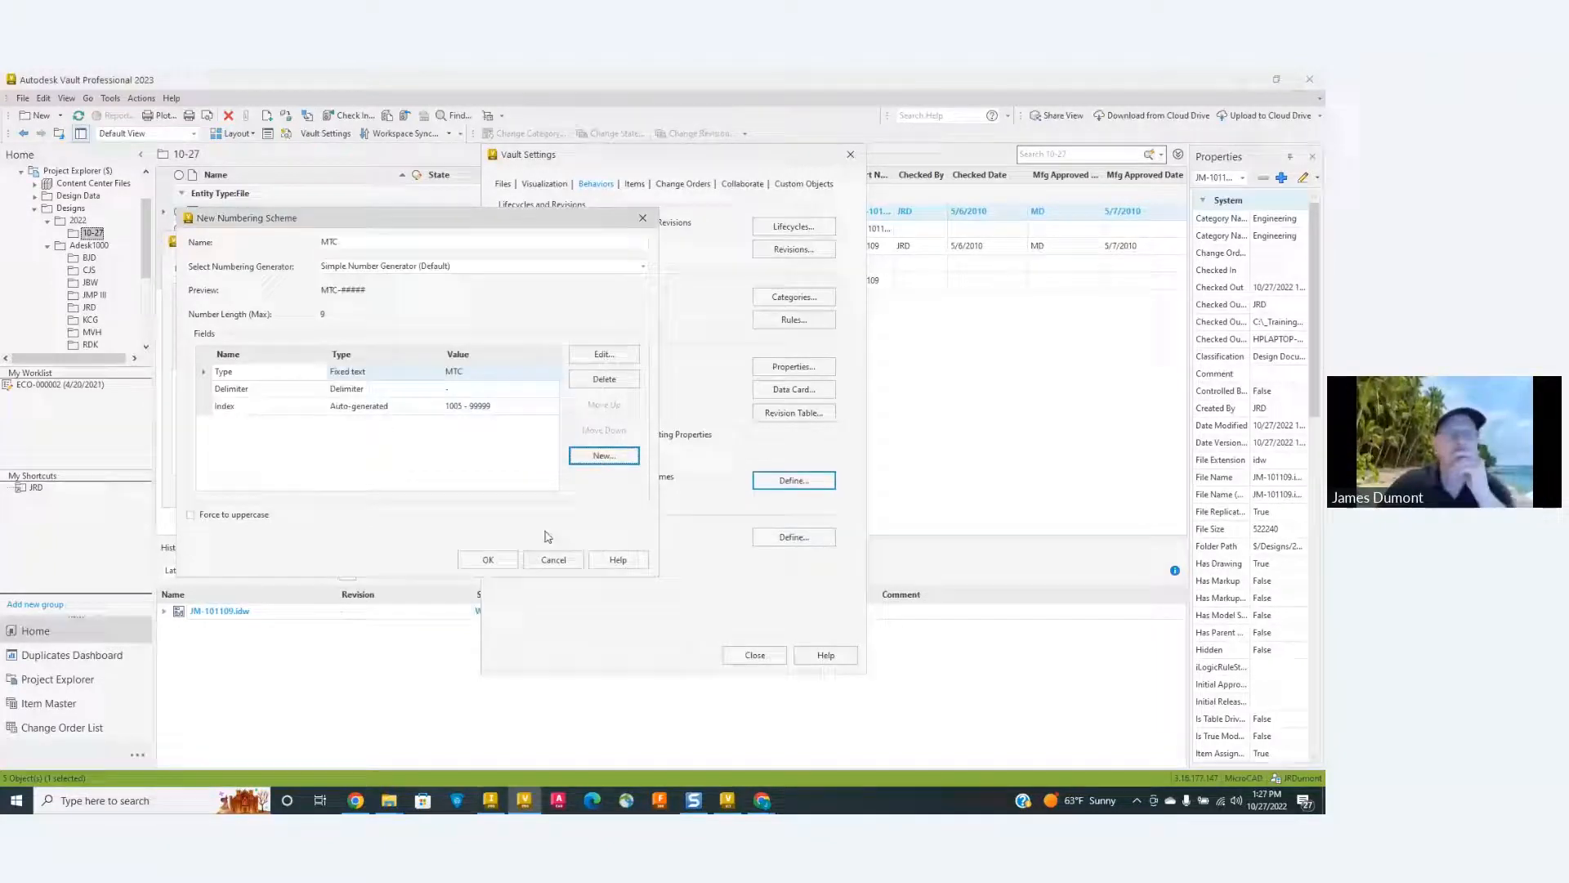
click(497, 562)
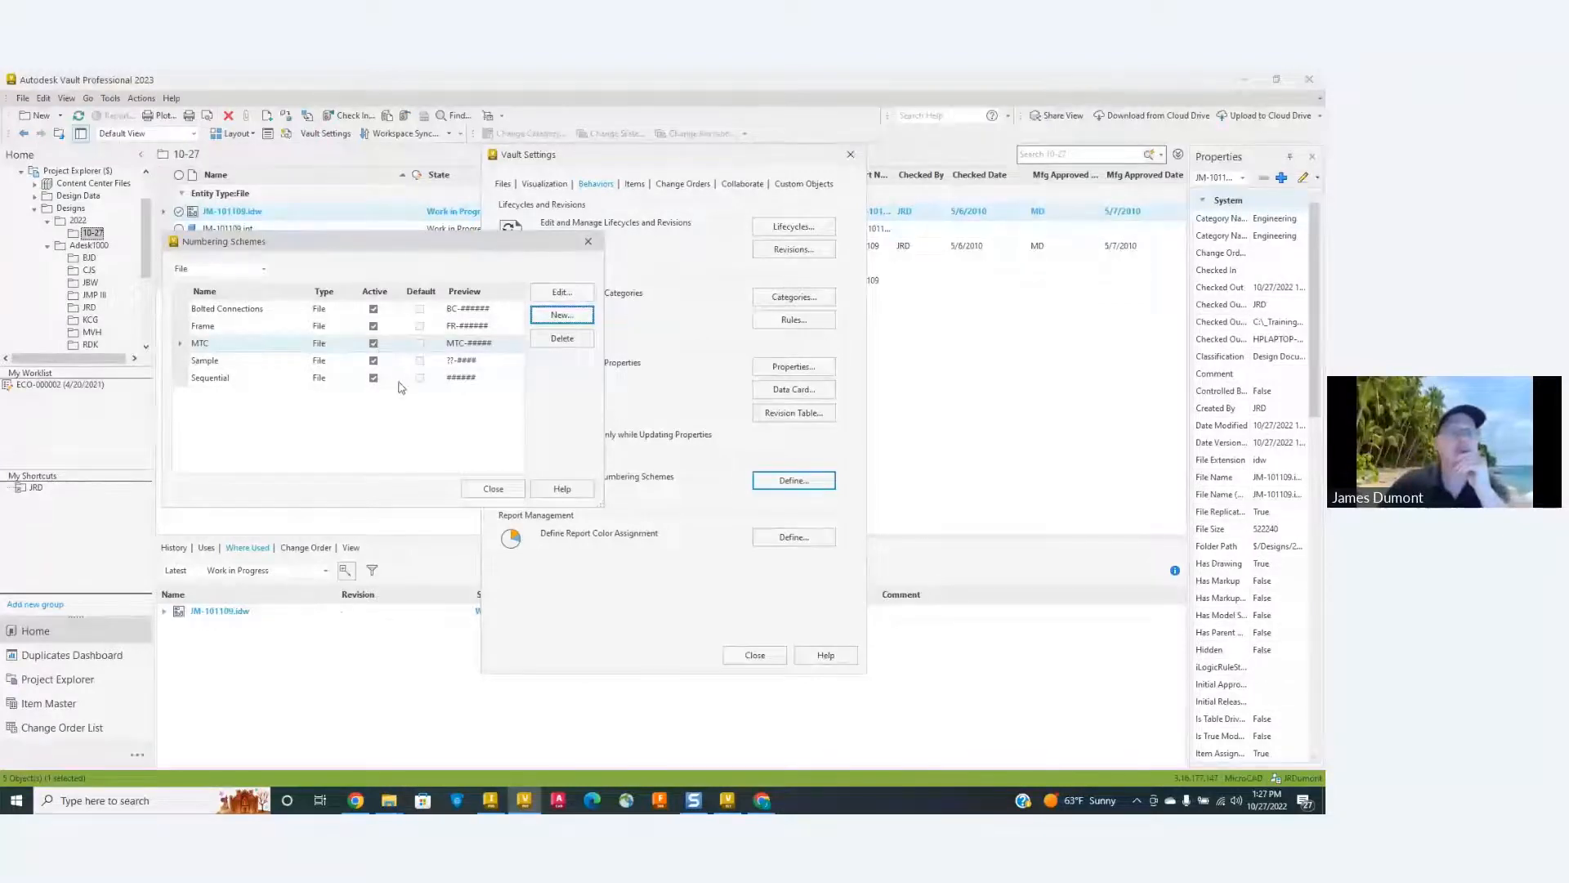
Make Sequential the default file numbering scheme and close the numbering schemes and Vault settings.
click(420, 377)
click(420, 378)
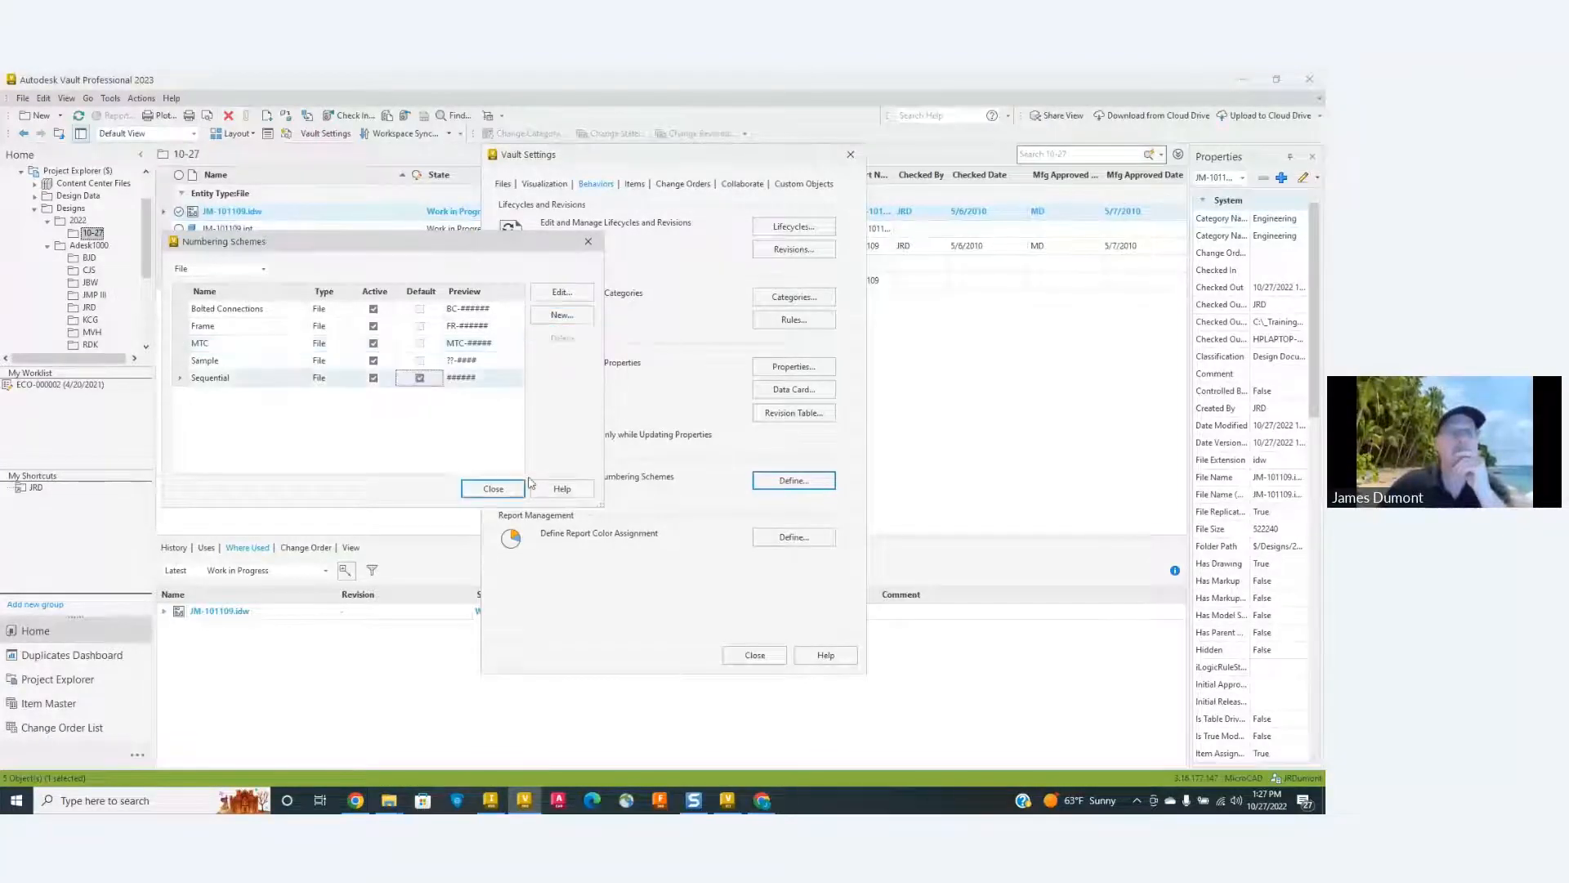
click(494, 488)
click(751, 655)
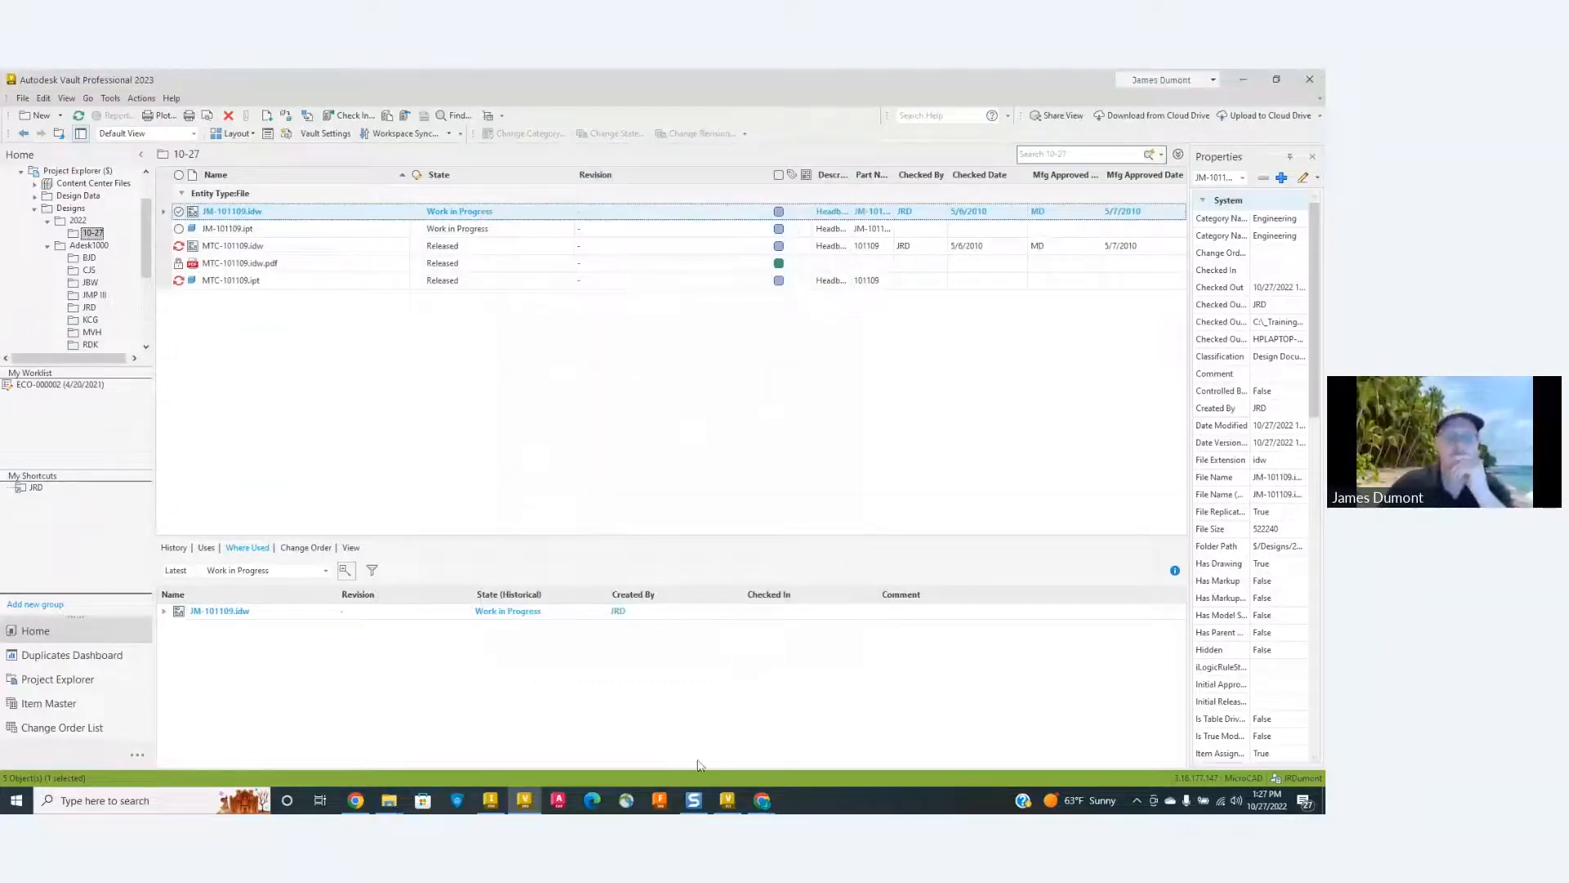
Switch to Inventor and save the cylinder part in the 10-27 folder under a file number generated with the MTC scheme.
click(490, 800)
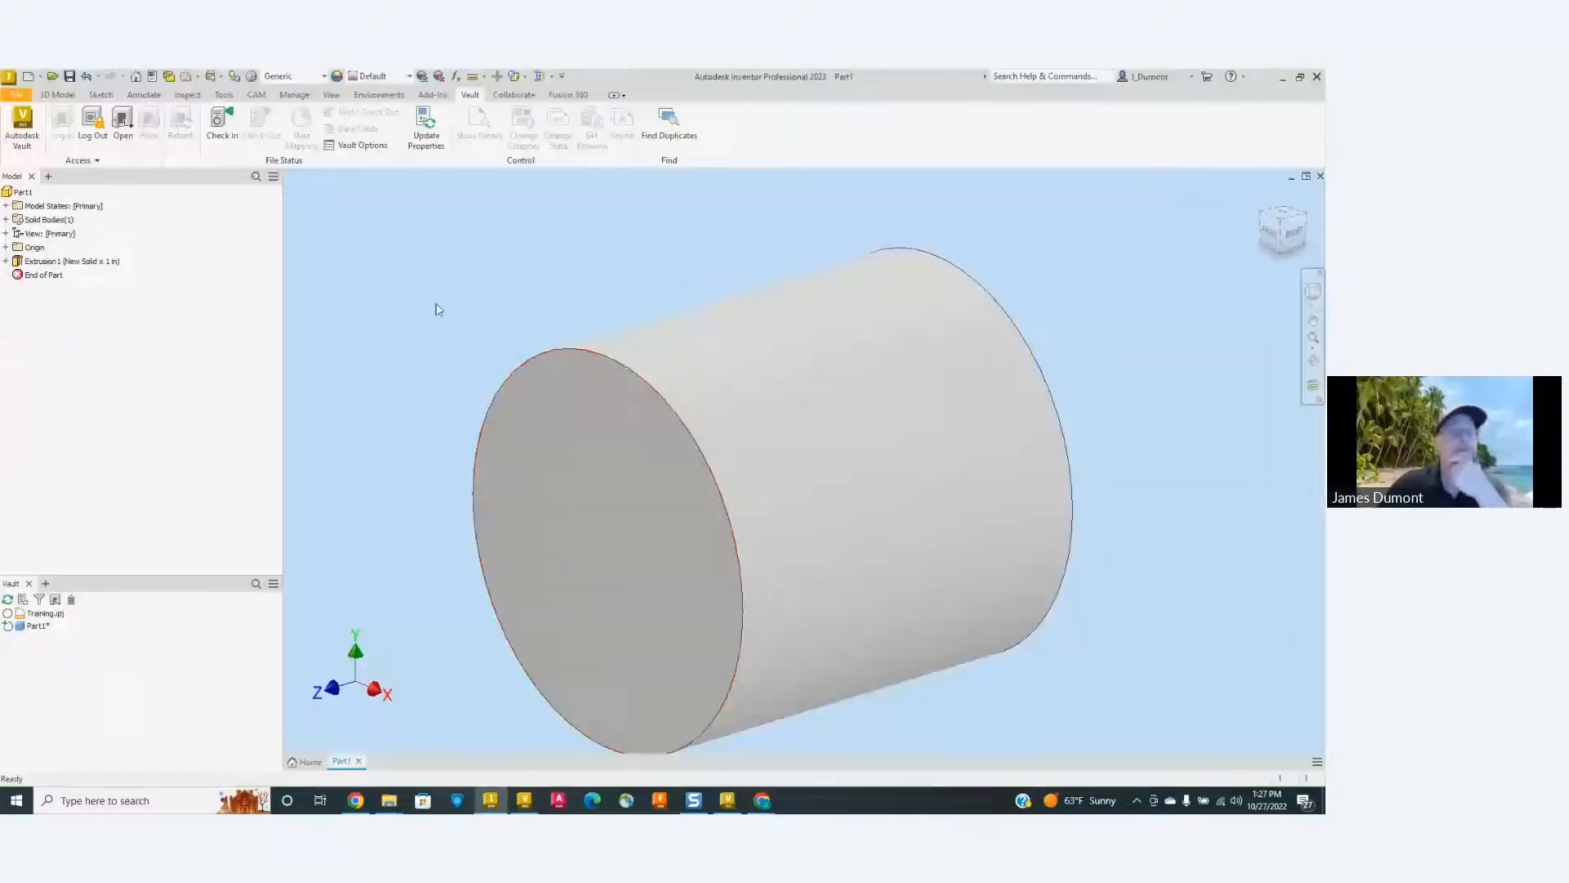
key(ctrl+s)
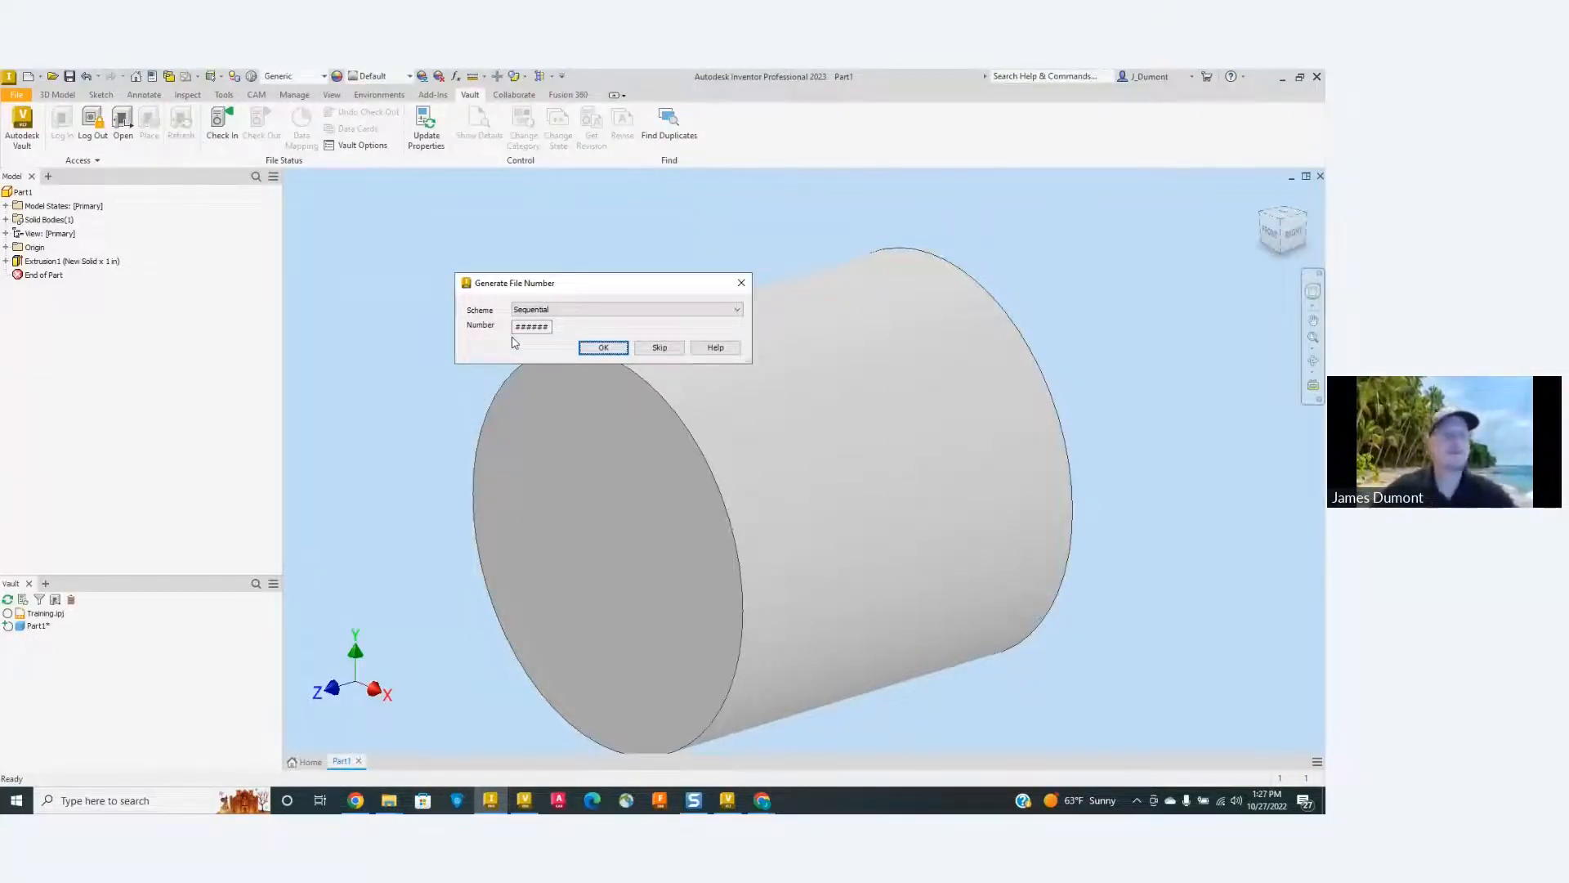
click(570, 314)
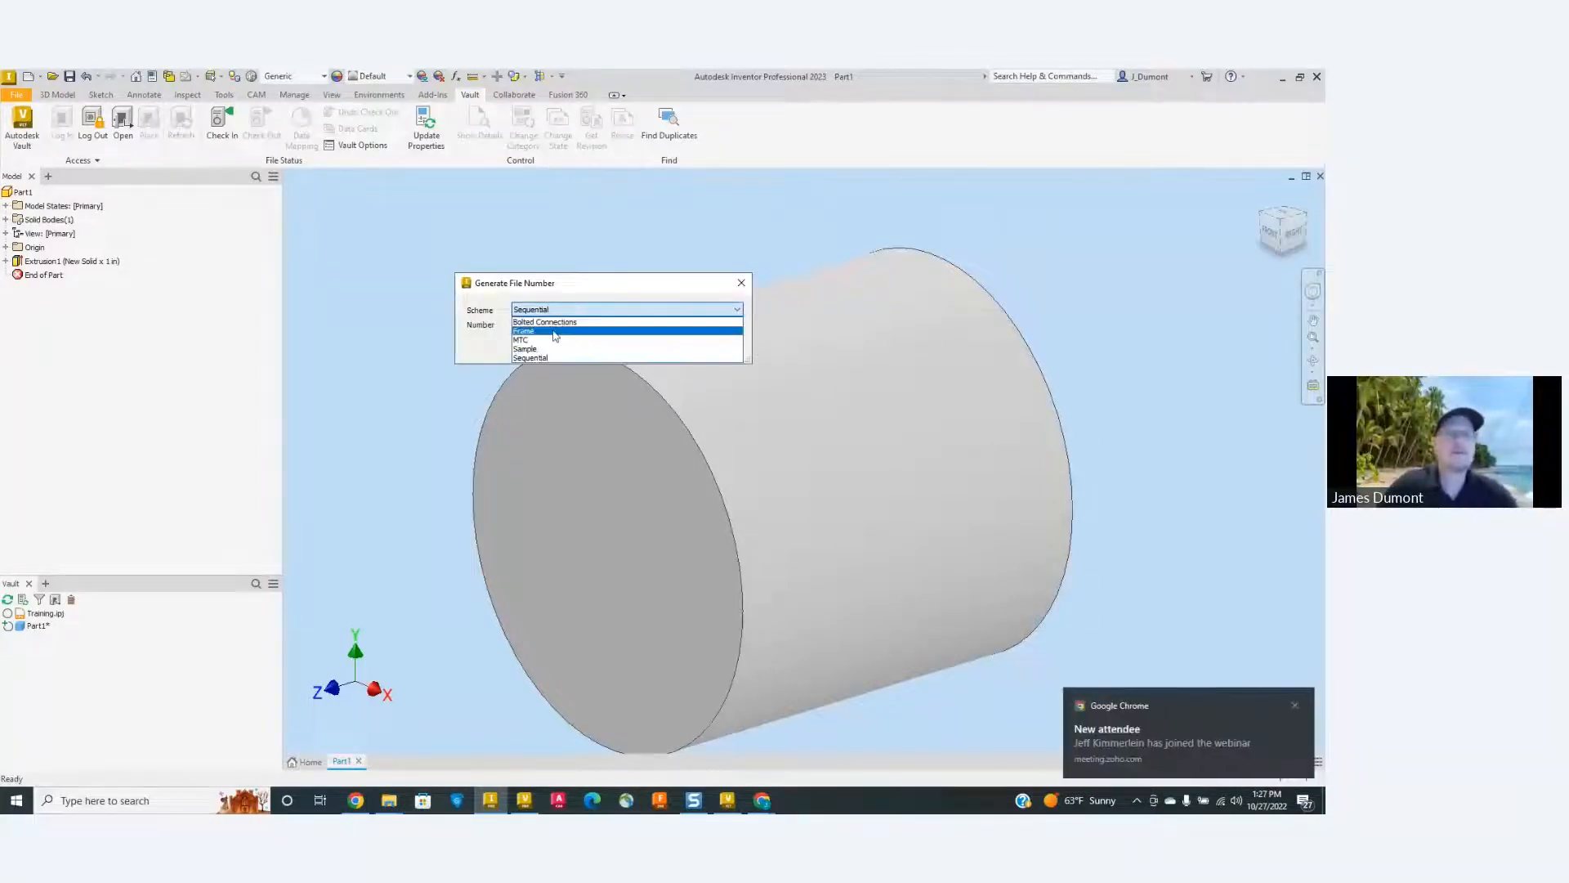
click(554, 339)
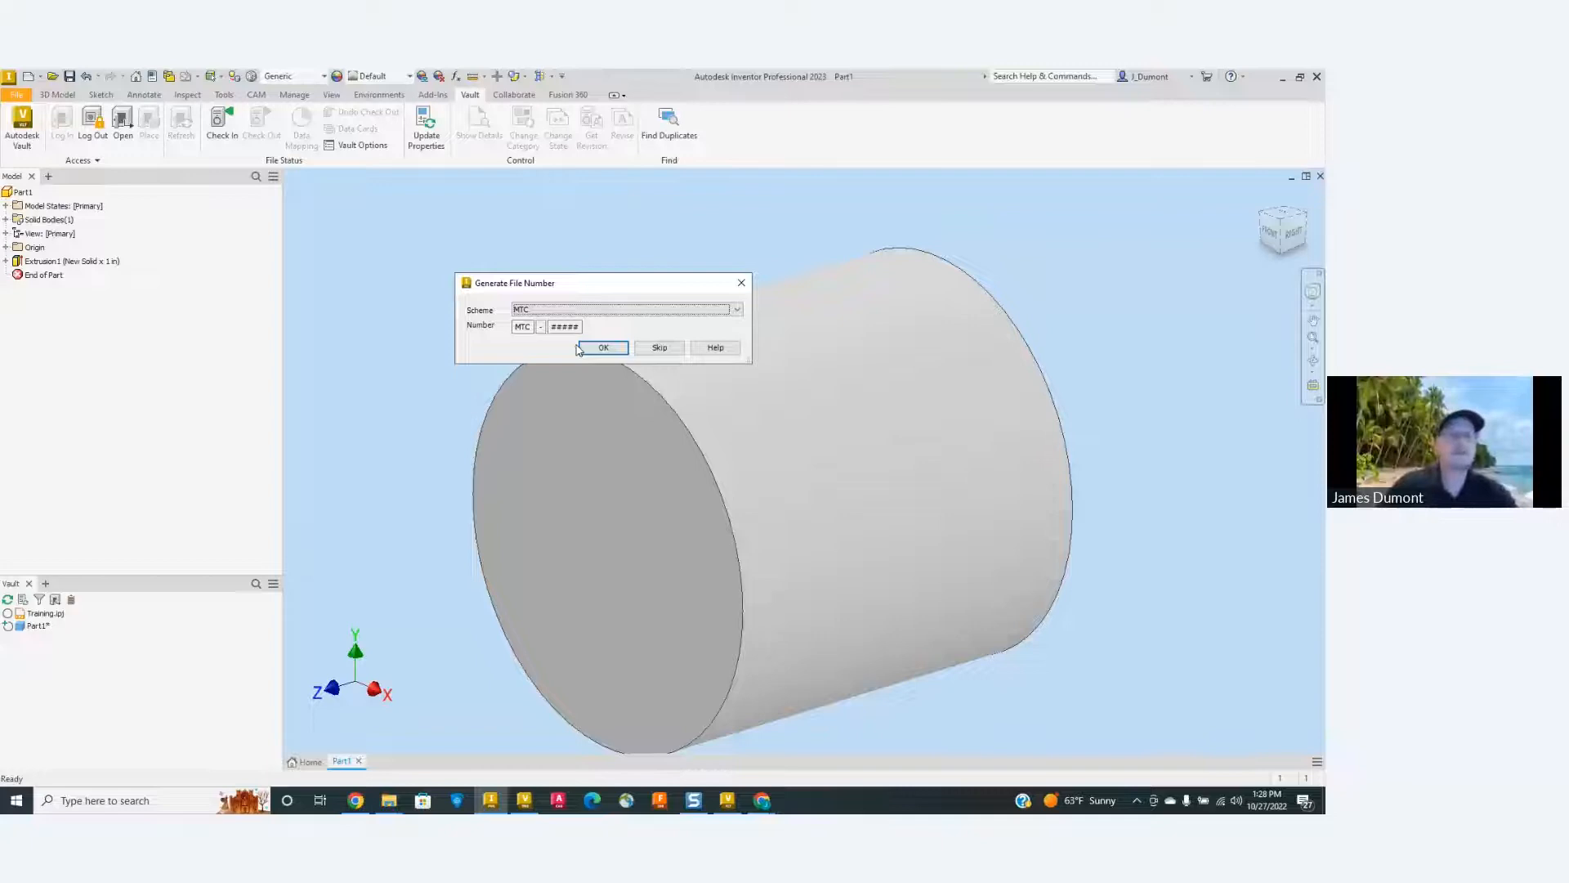
click(605, 348)
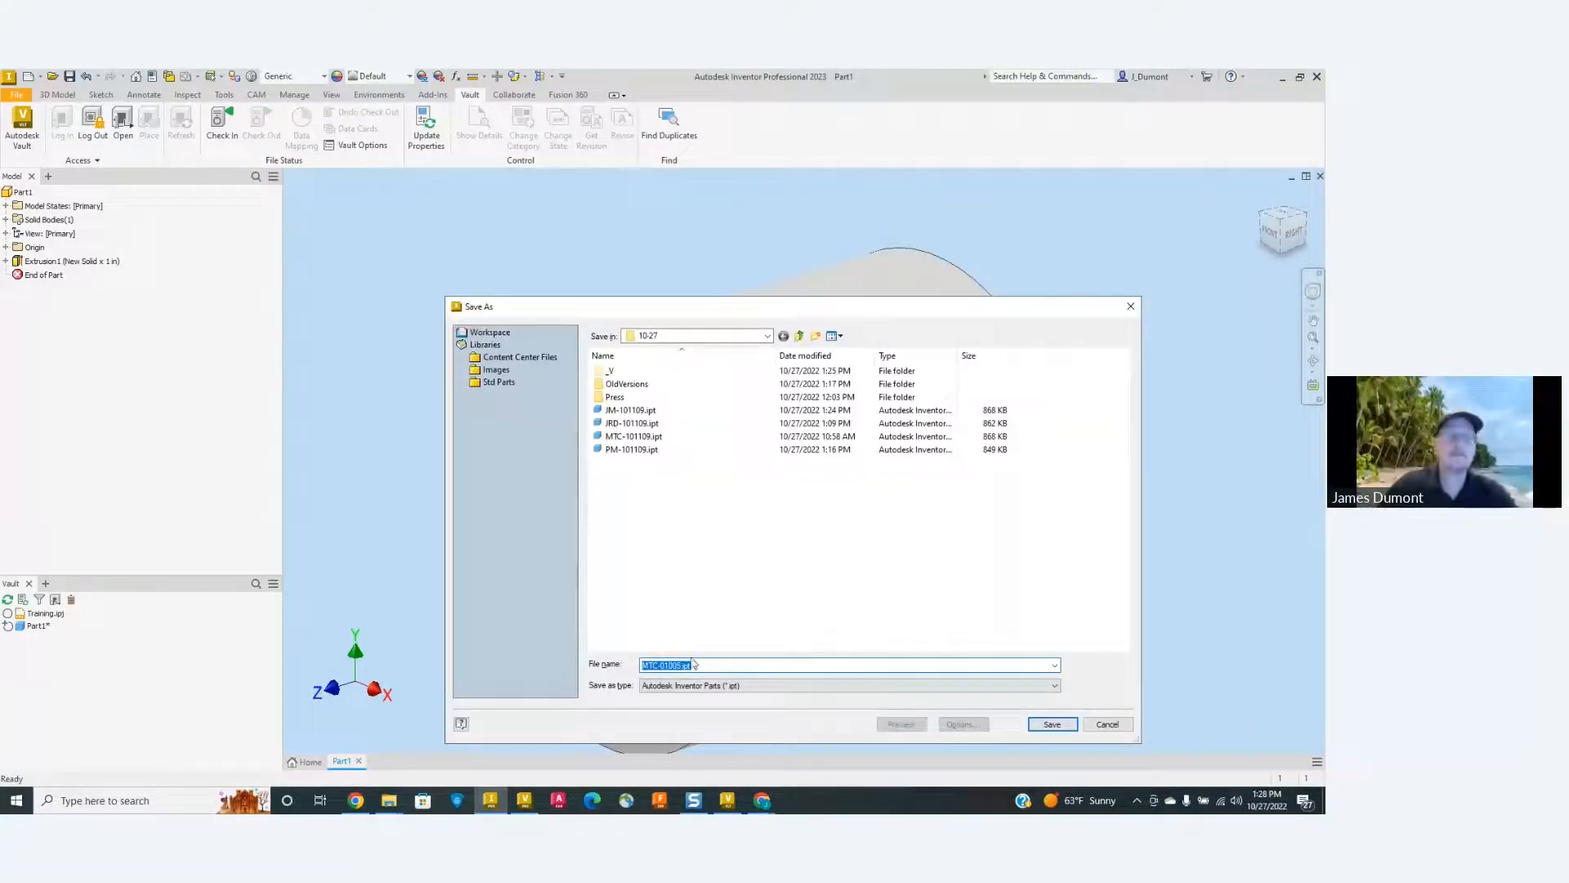
click(1051, 724)
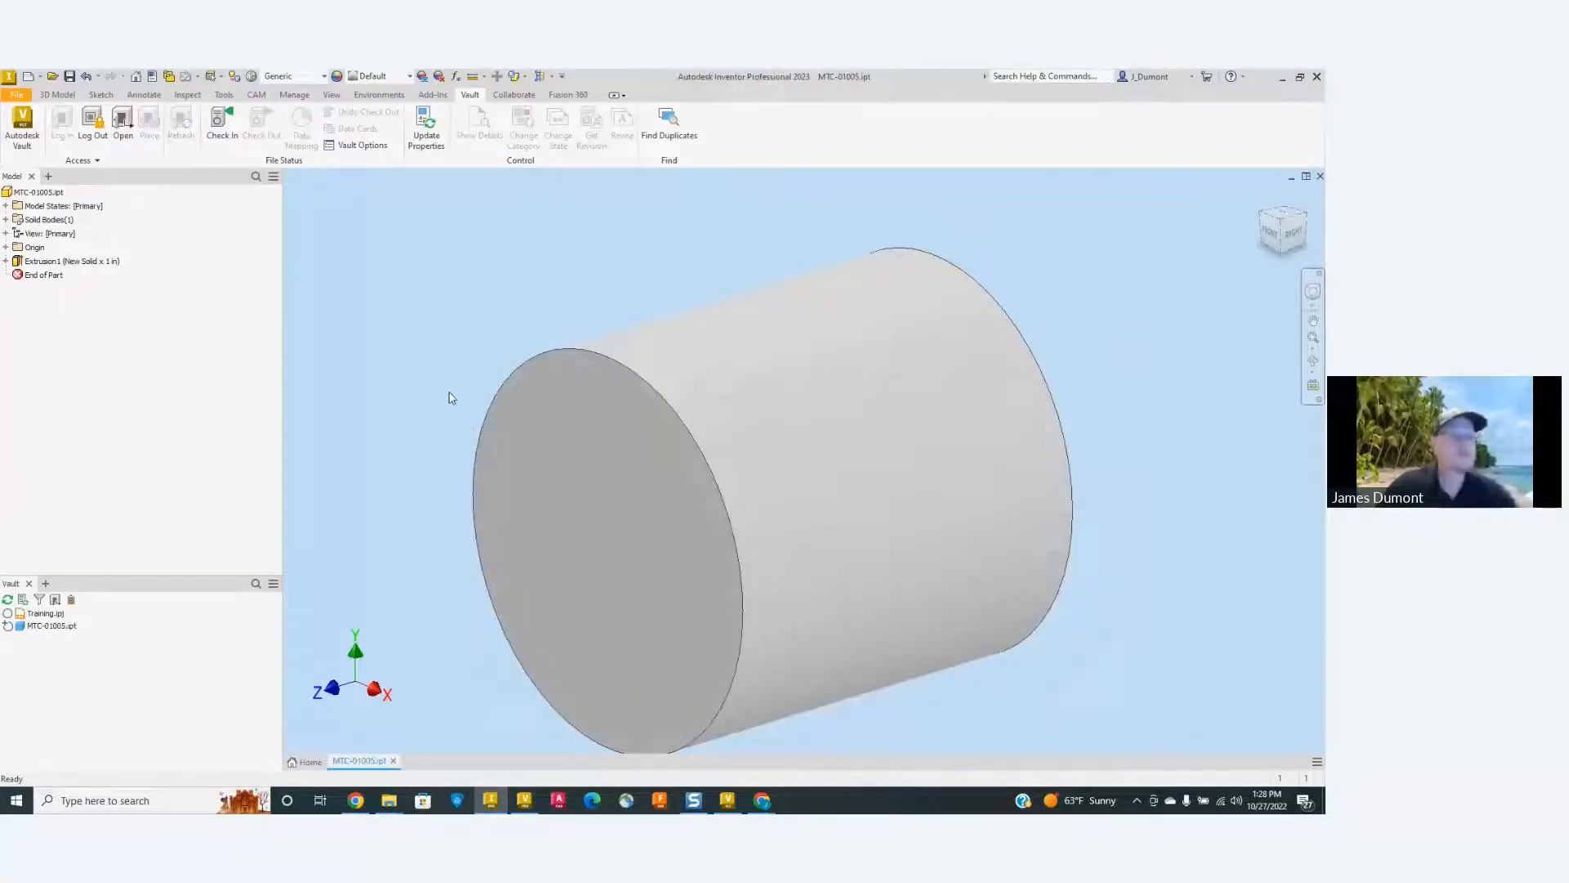
mouse_move(62, 627)
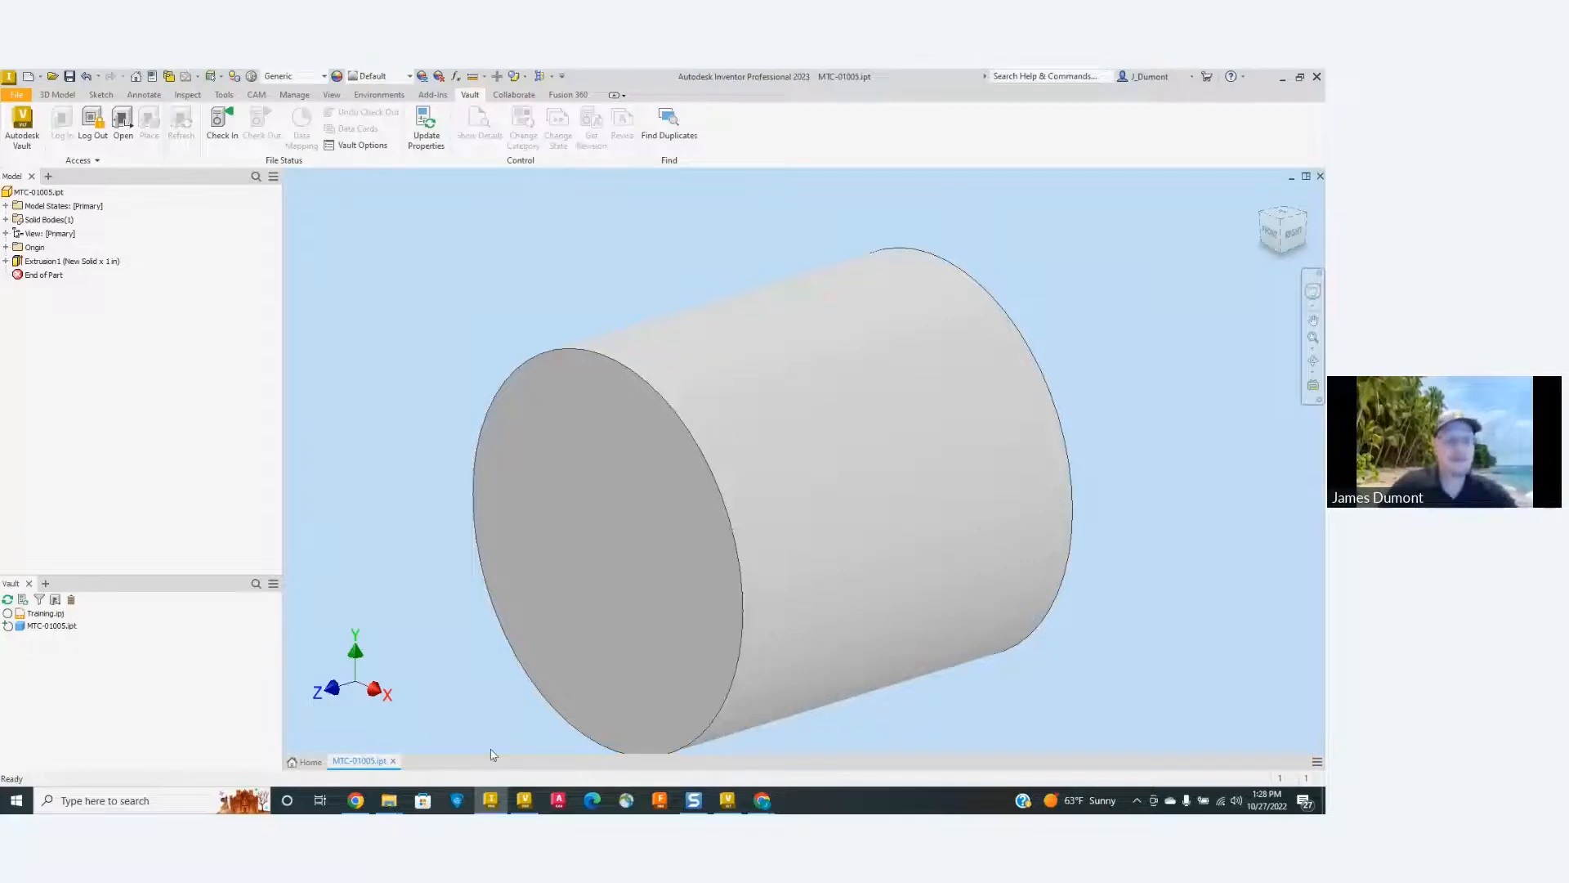
Switch to Vault Professional, refresh the 10-27 folder, and start Copy Design on MTC-101109.ipt with its action set to Copy.
click(524, 800)
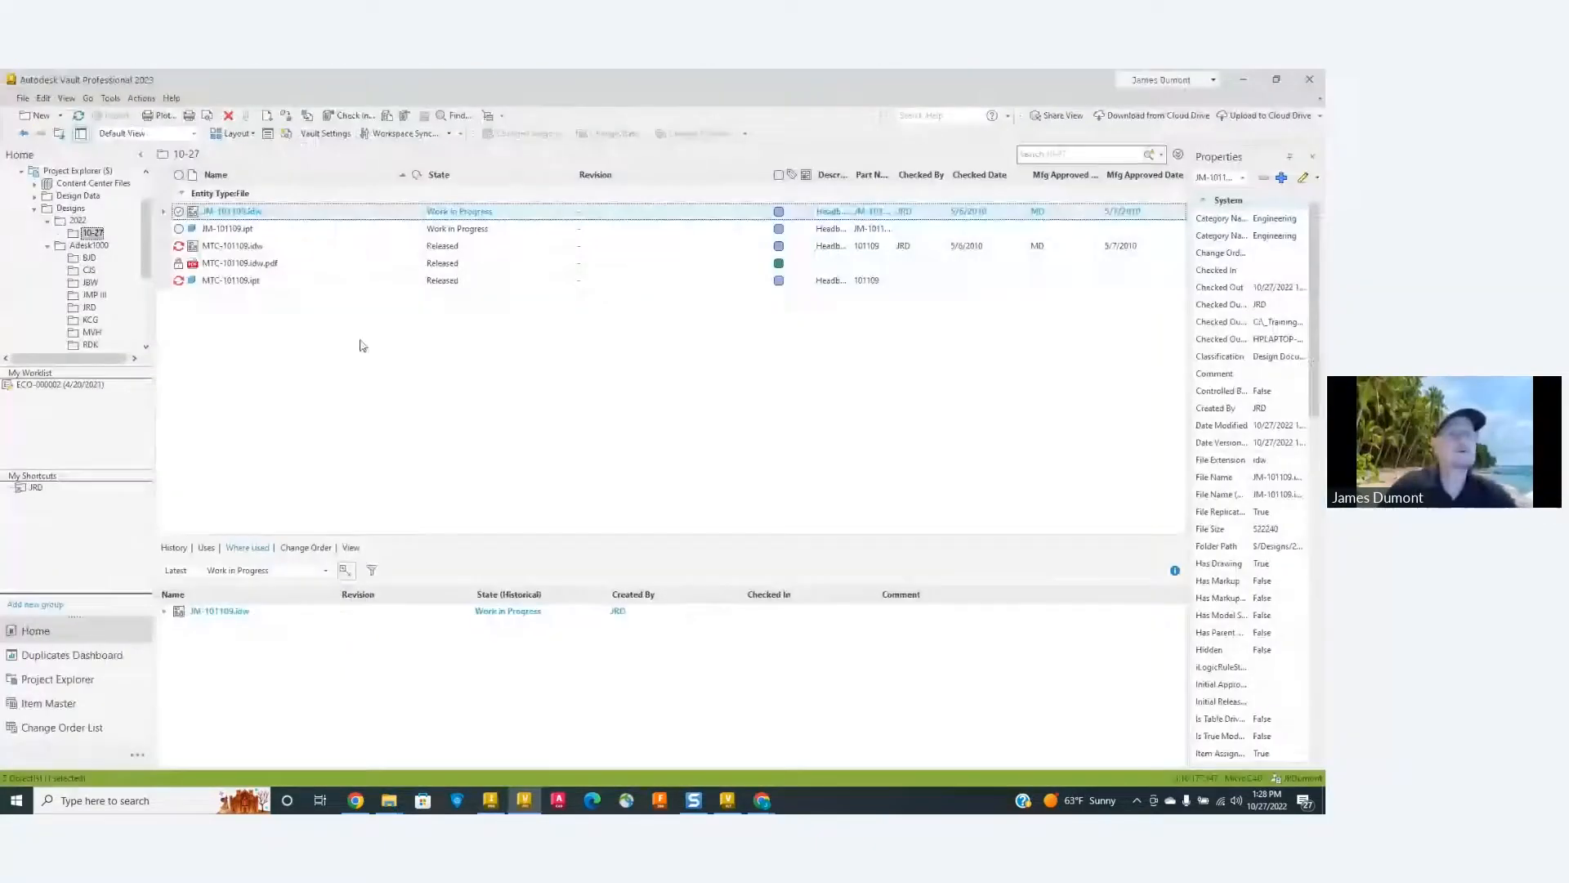
click(79, 117)
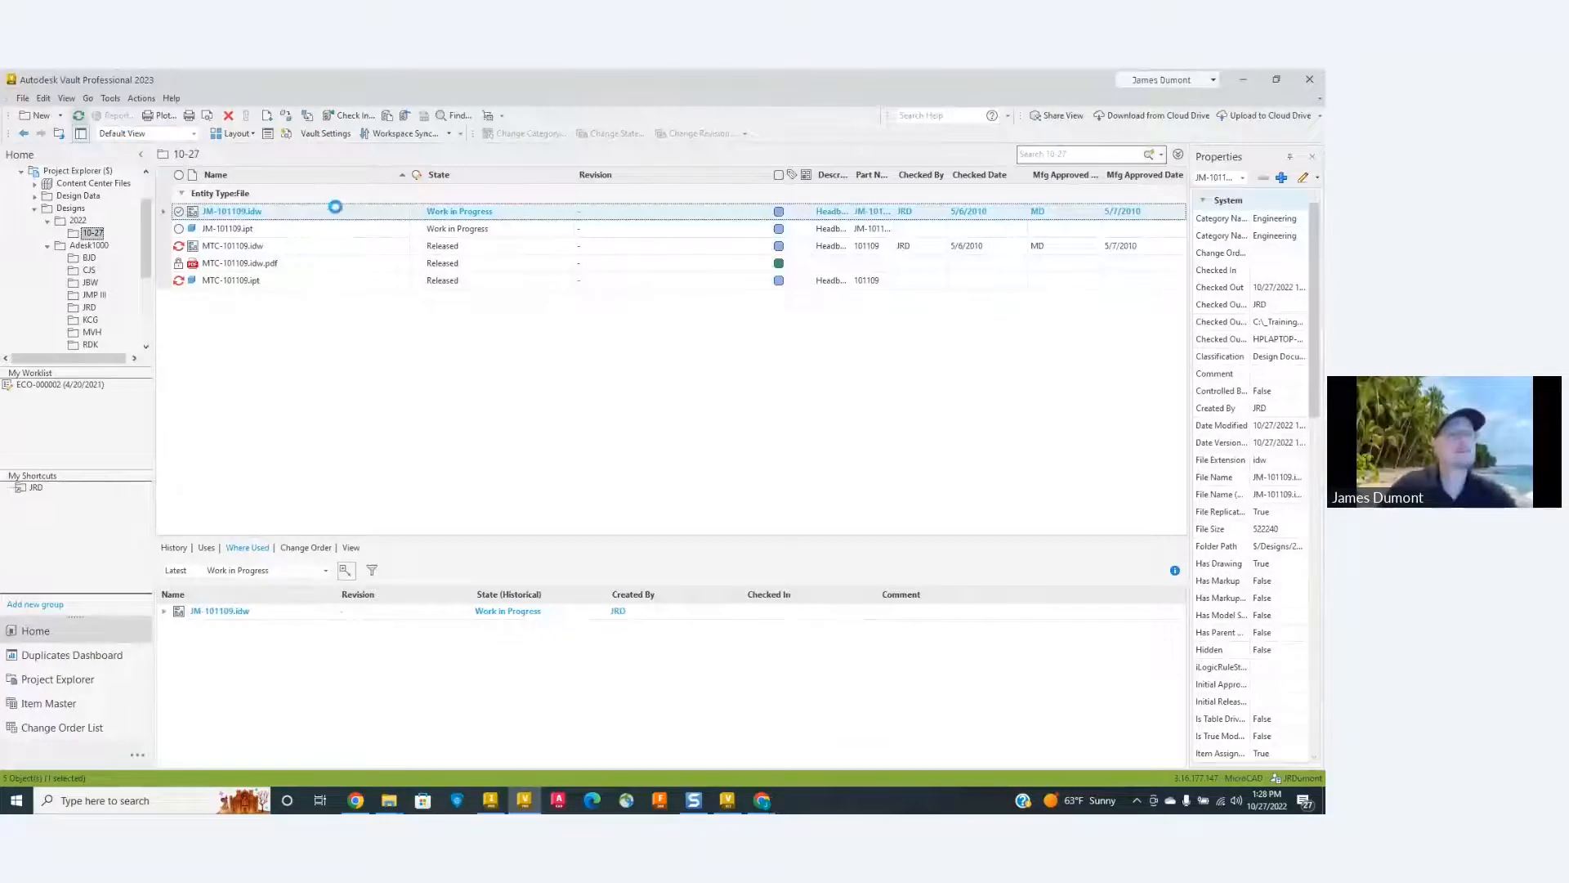
click(229, 281)
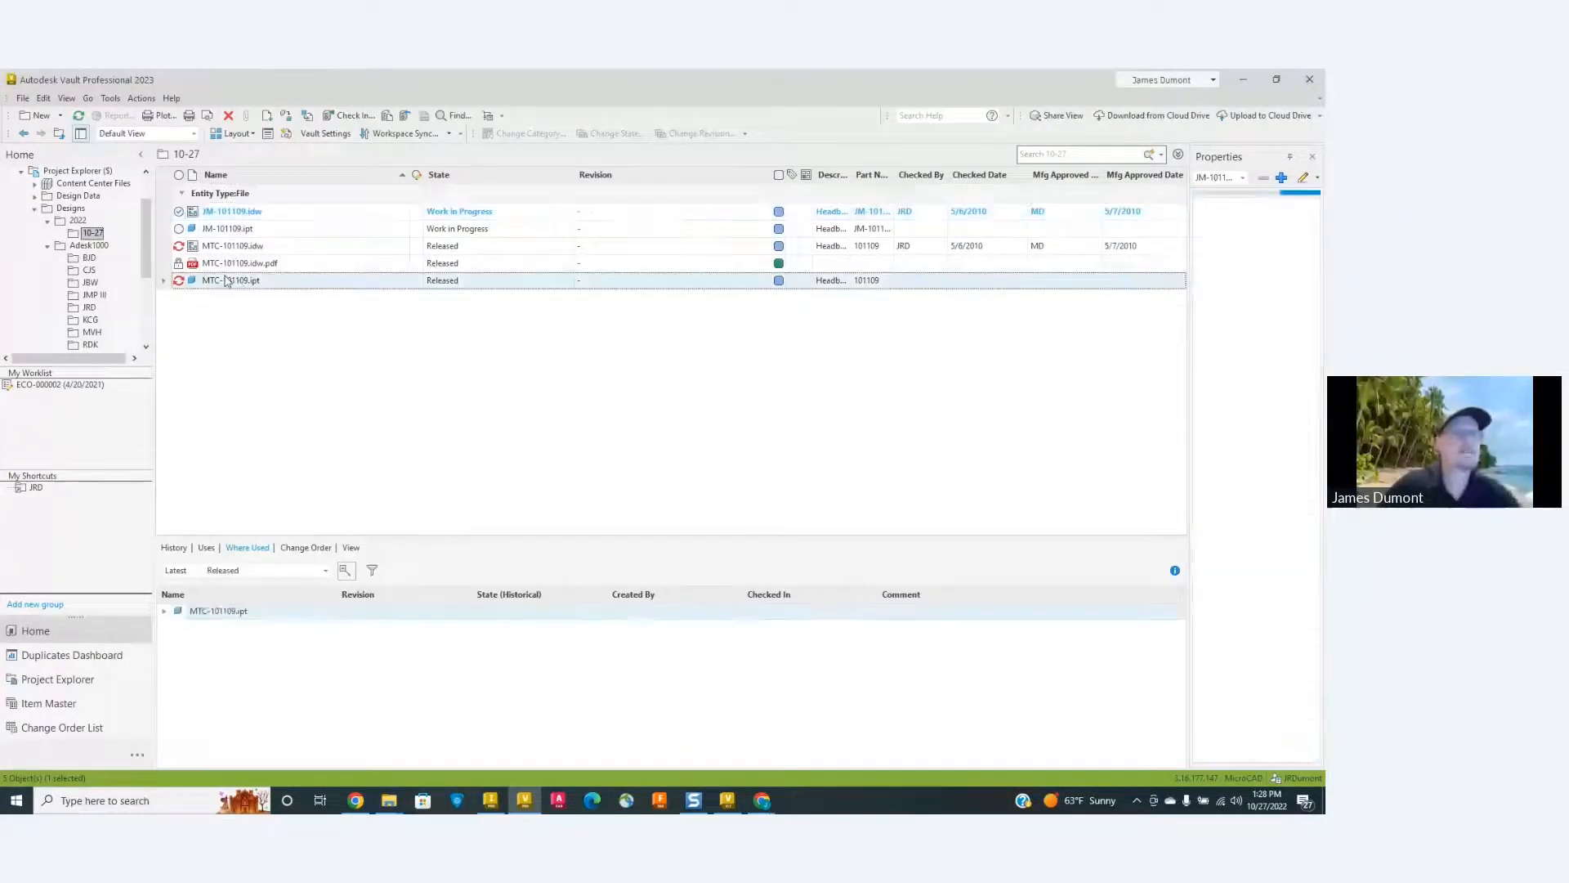
right_click(229, 282)
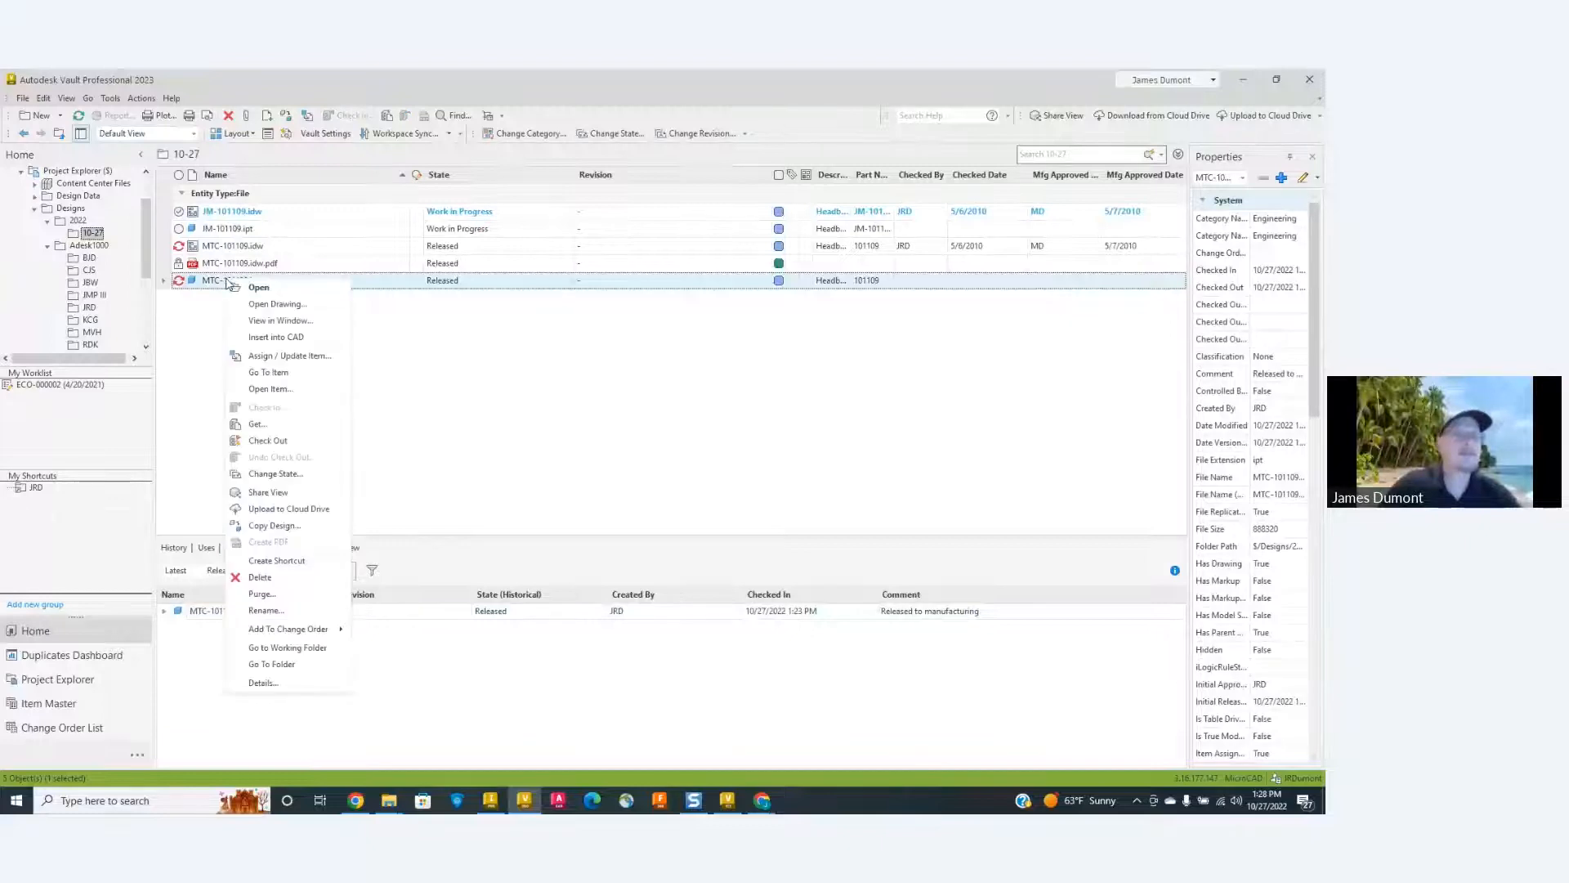
click(260, 526)
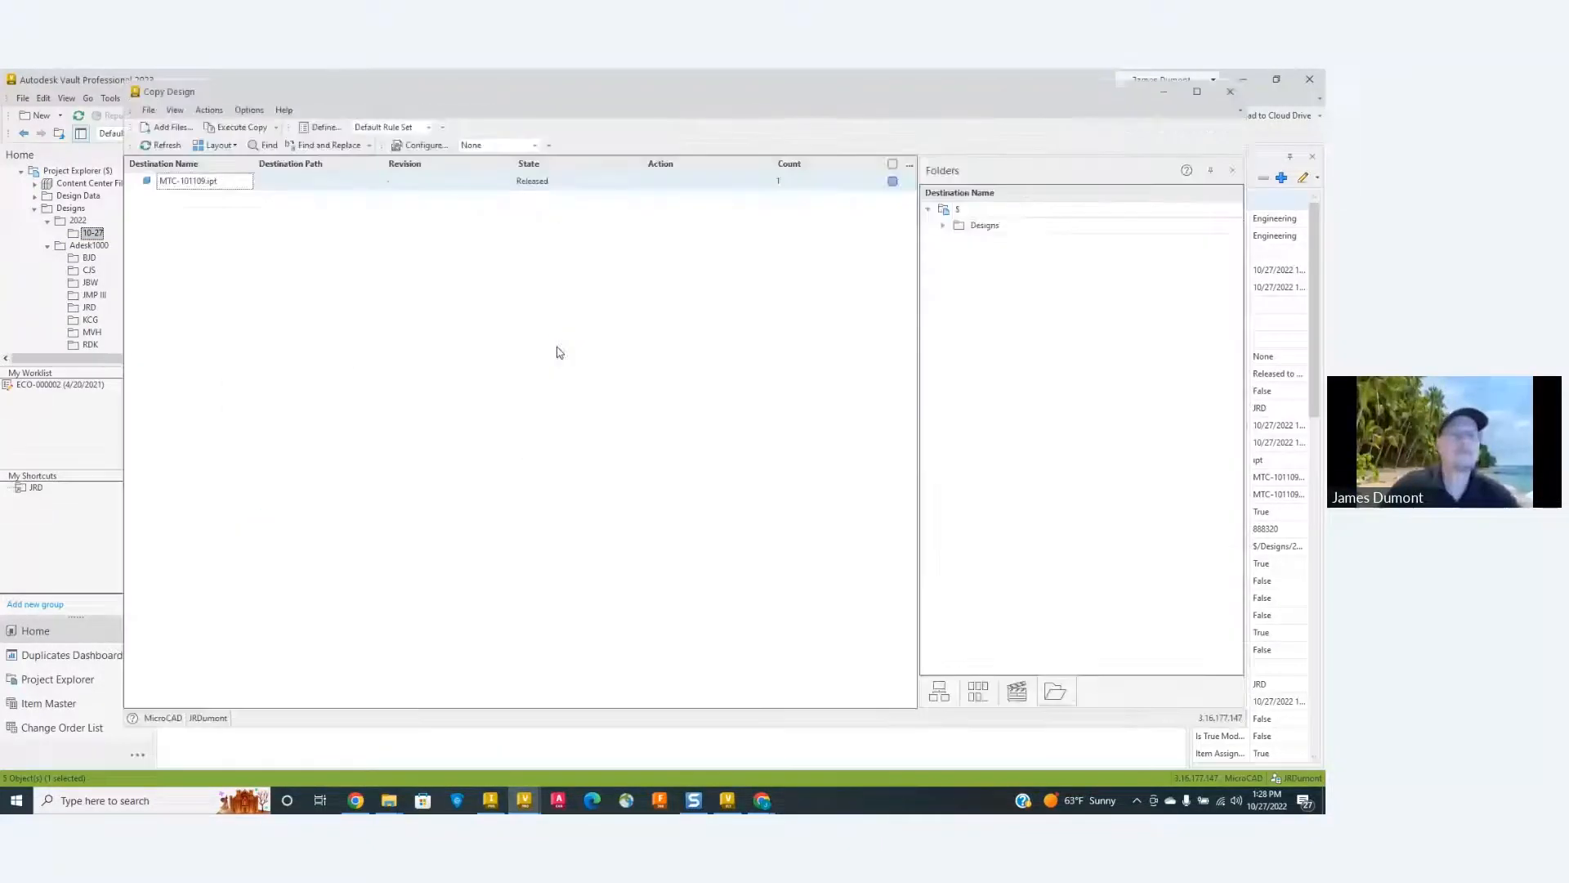
right_click(200, 183)
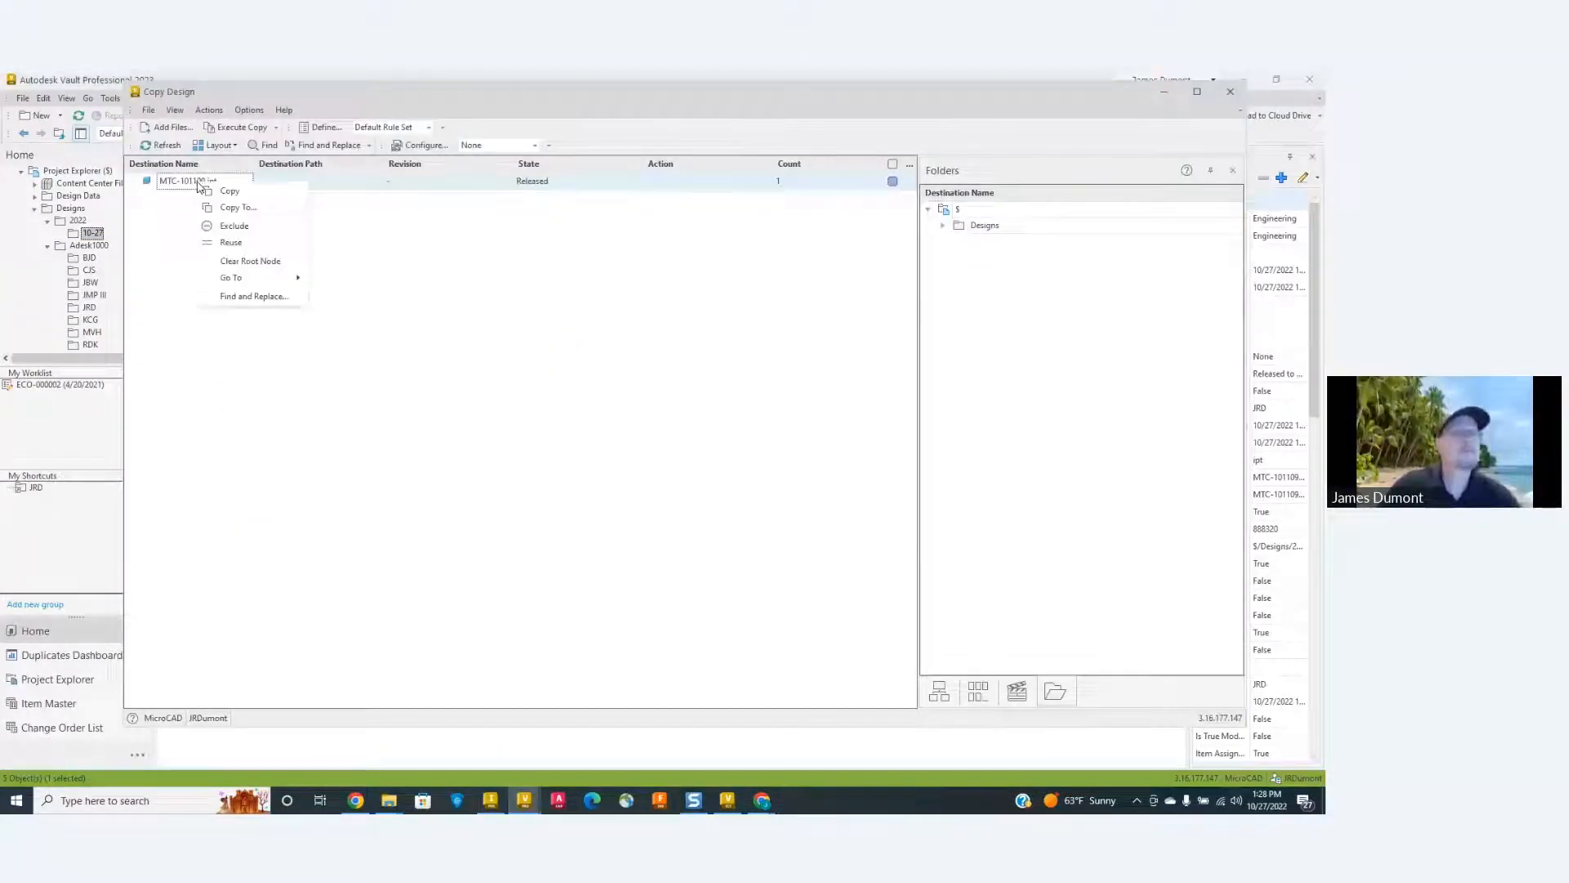
click(230, 192)
Configure Copy Design's numbering schemes so that Bolted Connections, Frame, MTC, Sample and Sequential are shown.
right_click(206, 183)
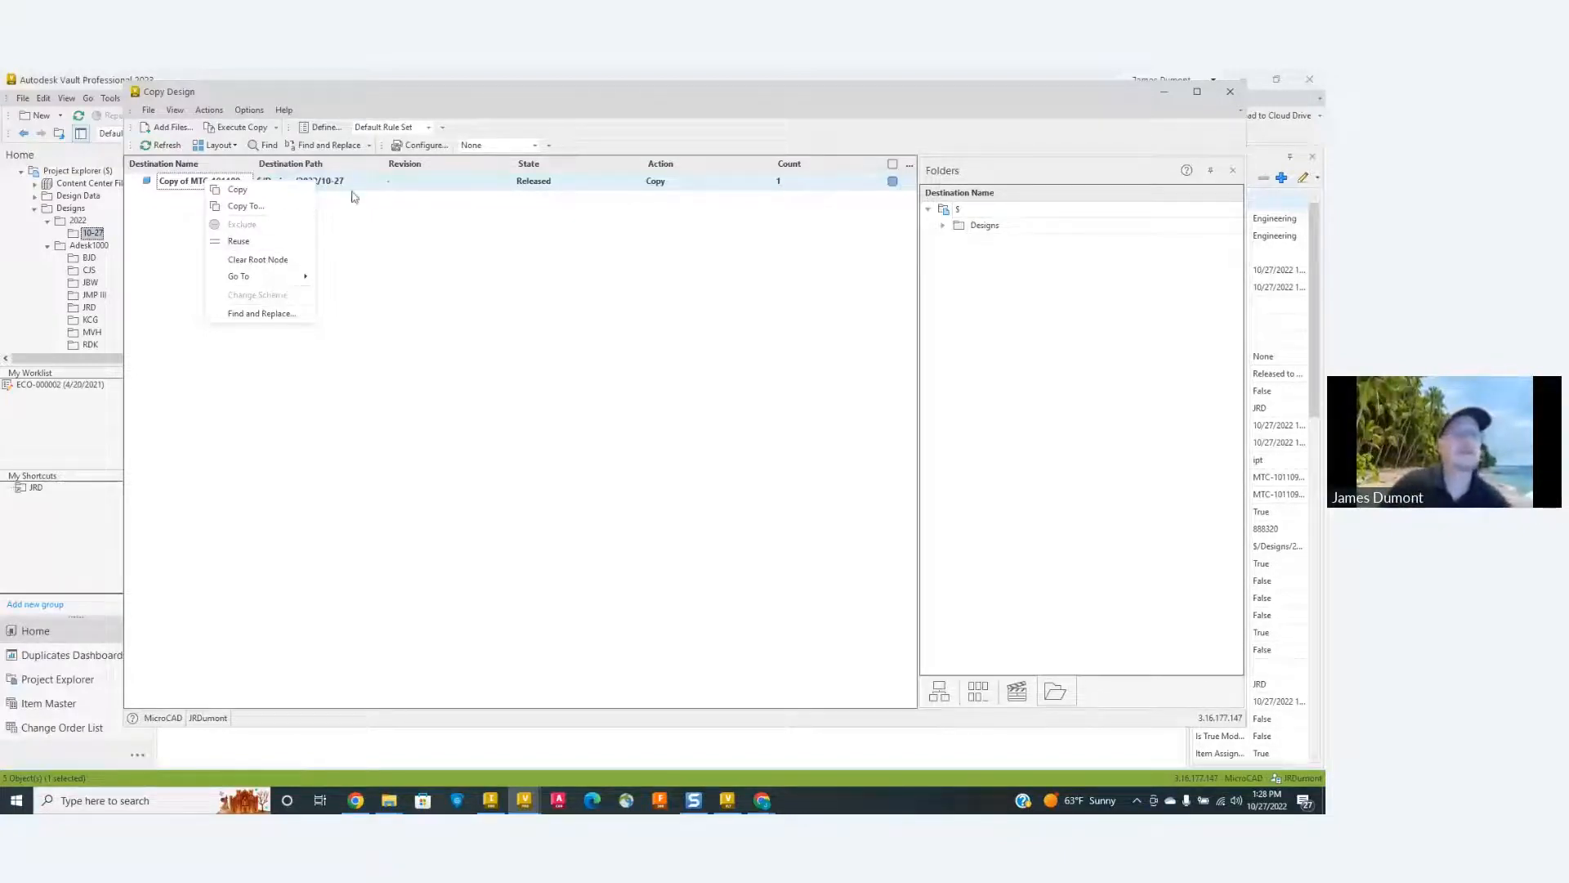
click(250, 110)
click(255, 110)
click(250, 109)
mouse_move(306, 131)
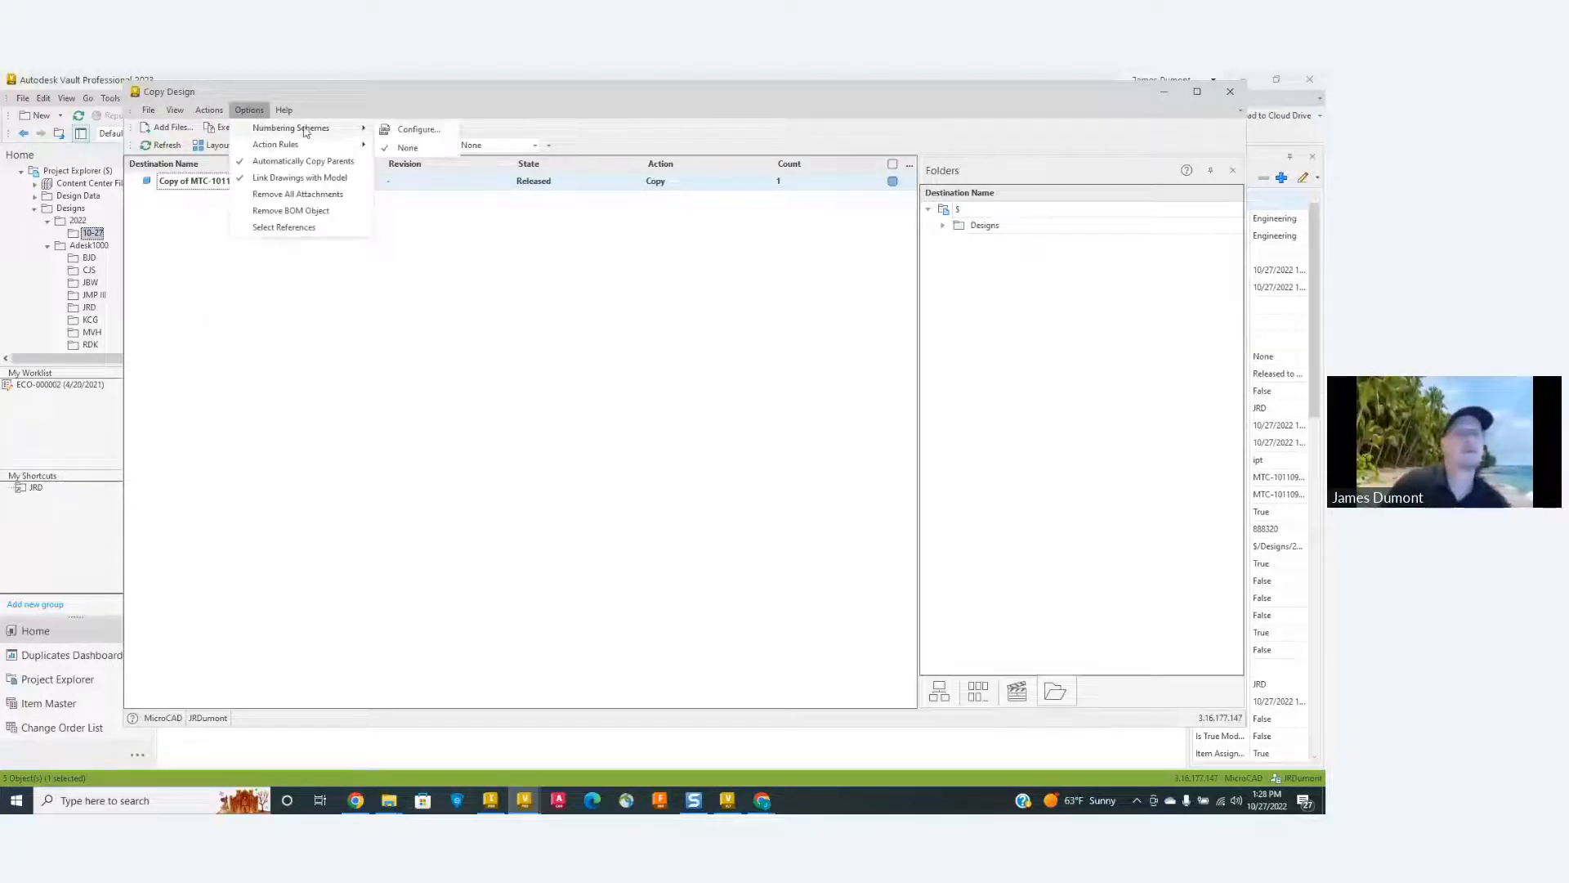
click(419, 130)
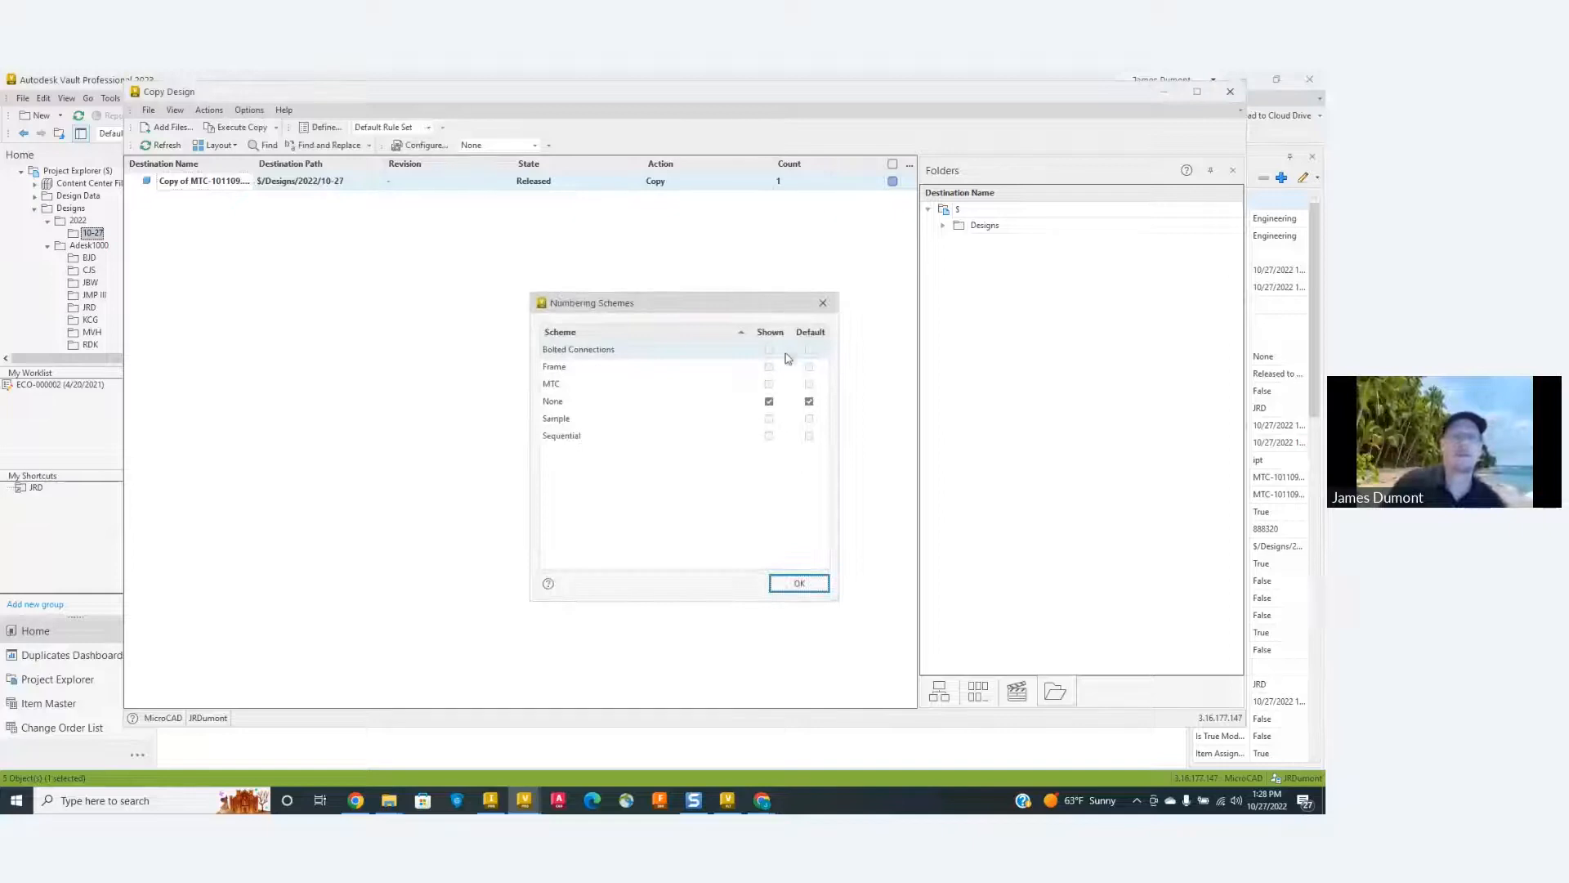
click(768, 350)
click(768, 367)
click(768, 384)
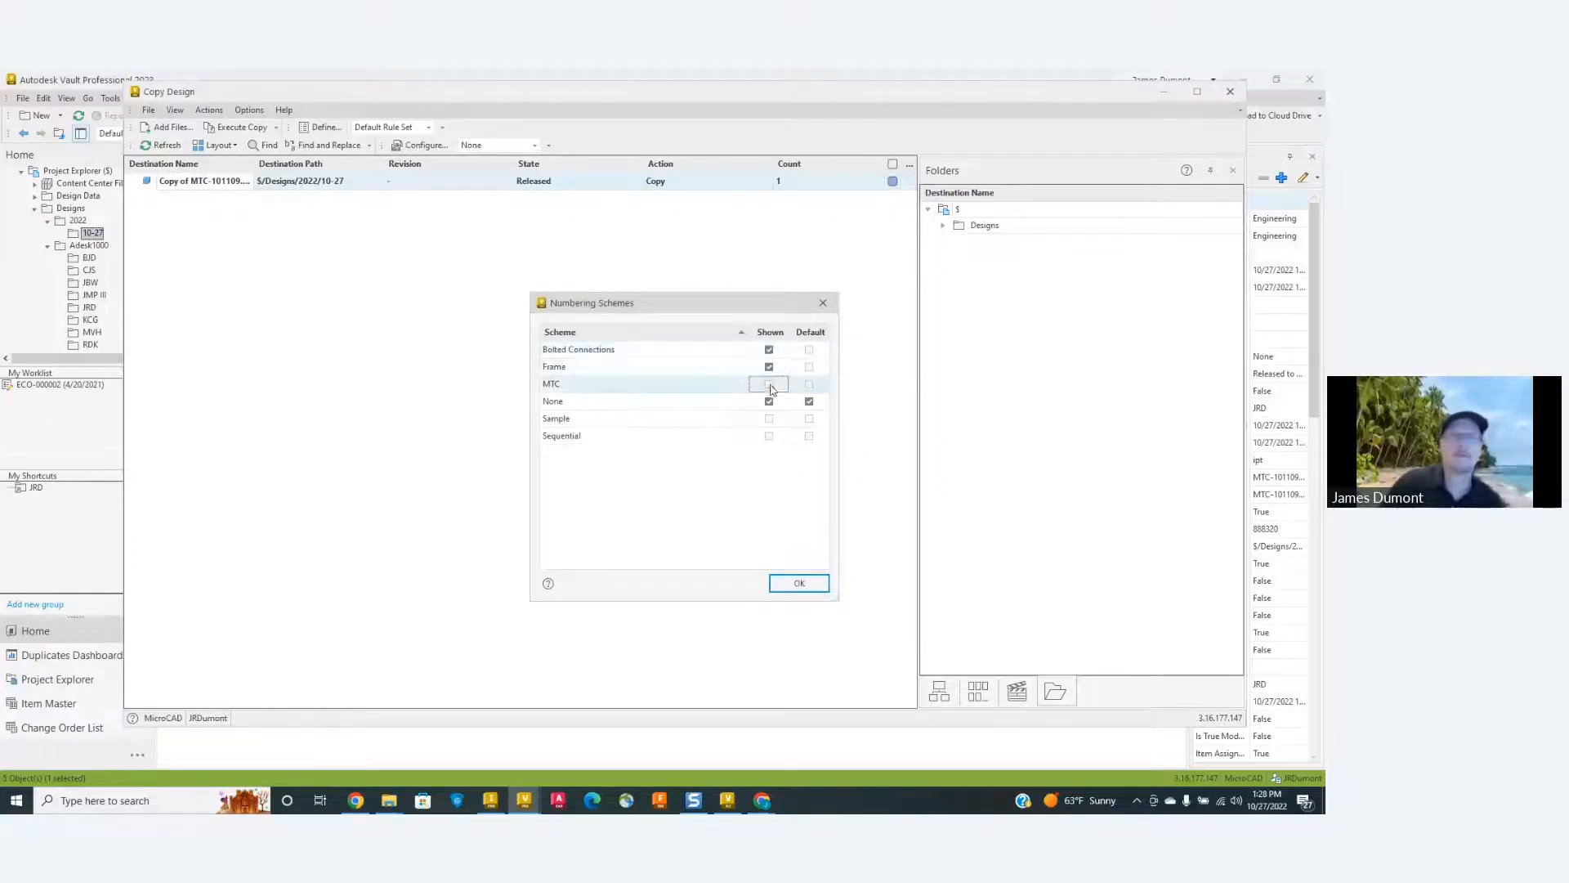
click(769, 419)
click(769, 436)
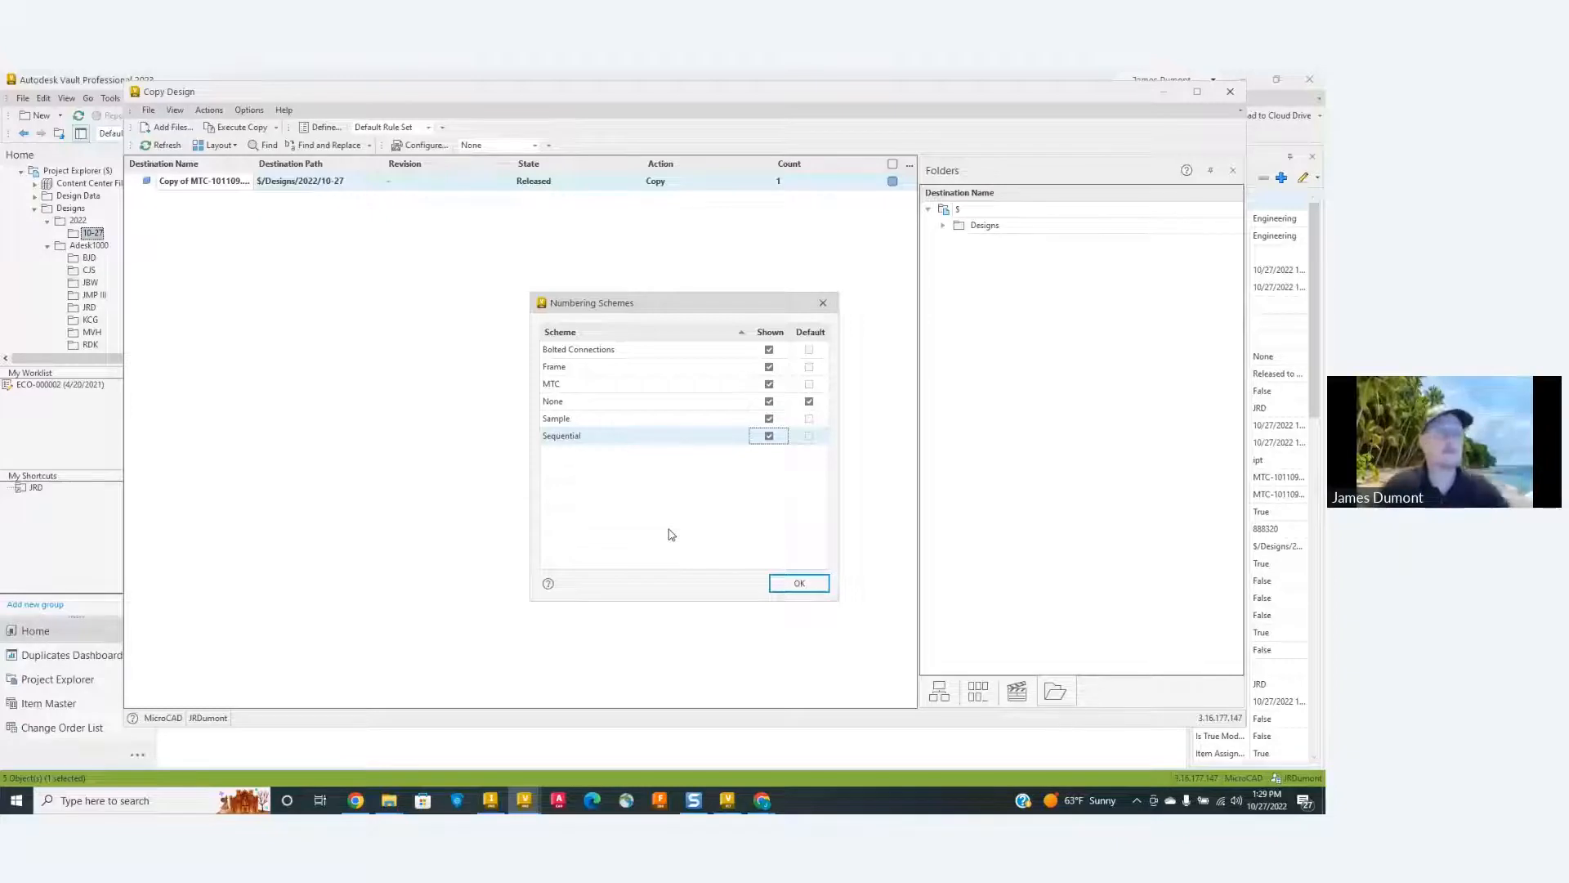
click(798, 582)
Return MTC-101109.ipt to Reuse, mark it for Copy again, and change the copy's numbering scheme to MTC.
right_click(219, 183)
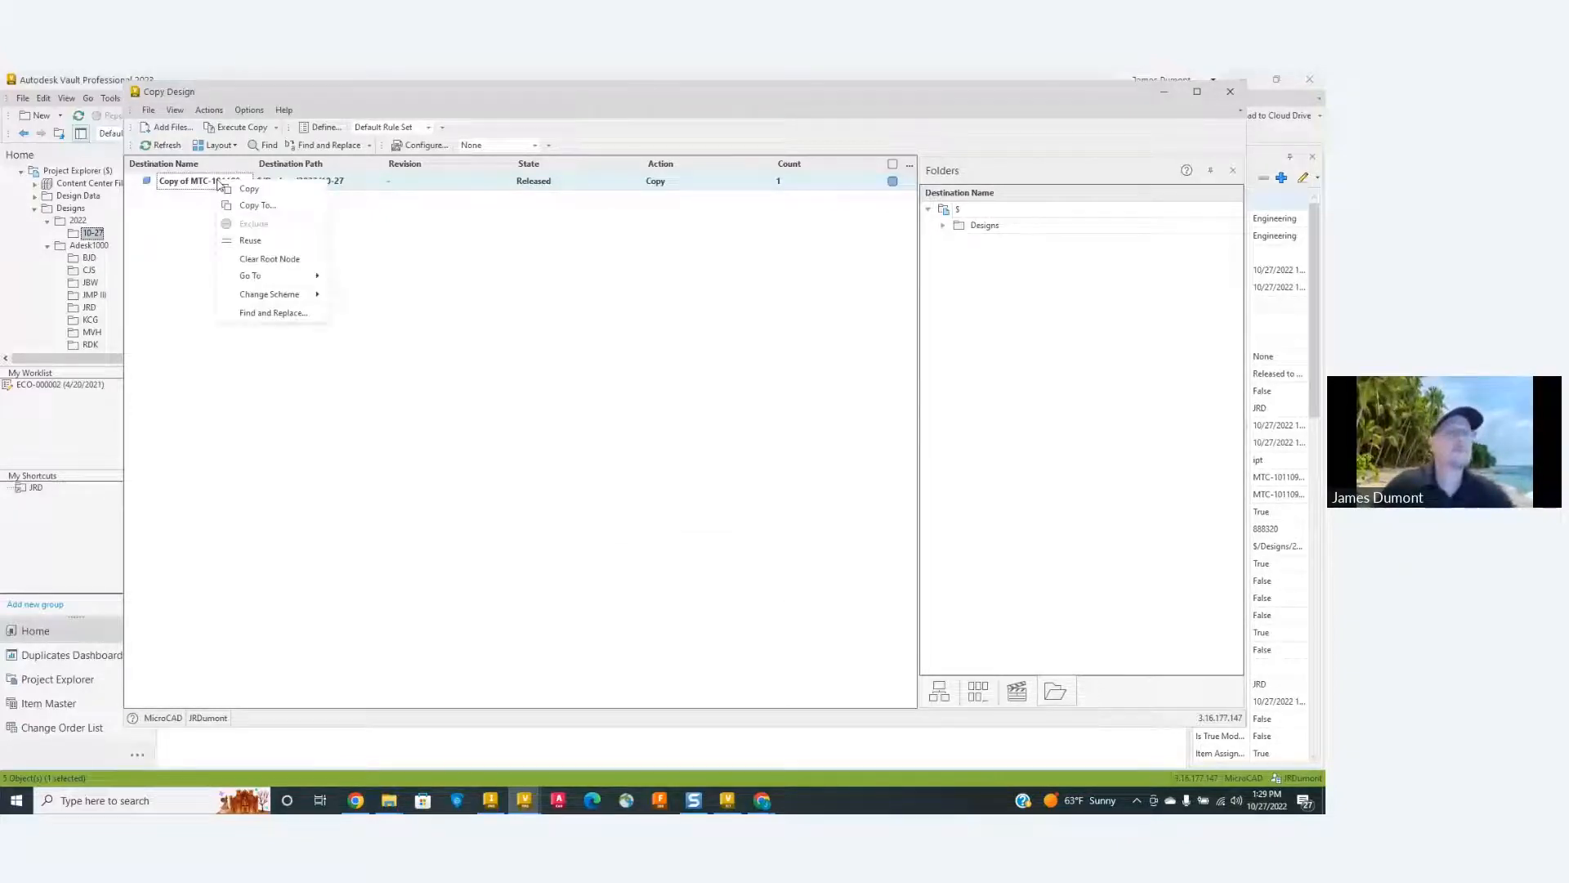
click(250, 241)
right_click(194, 184)
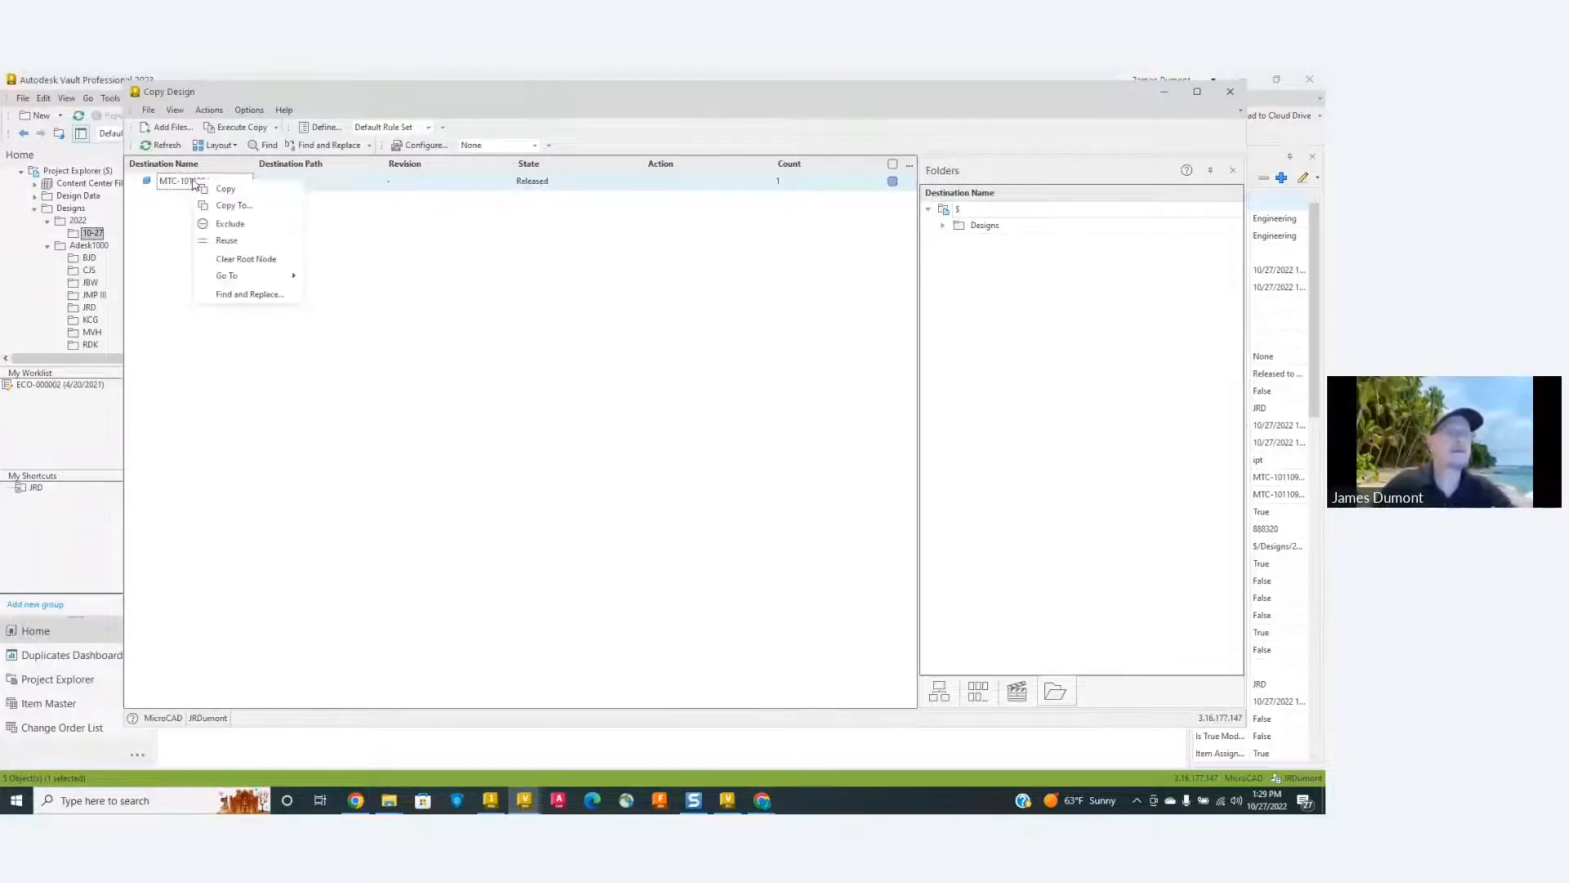
click(222, 189)
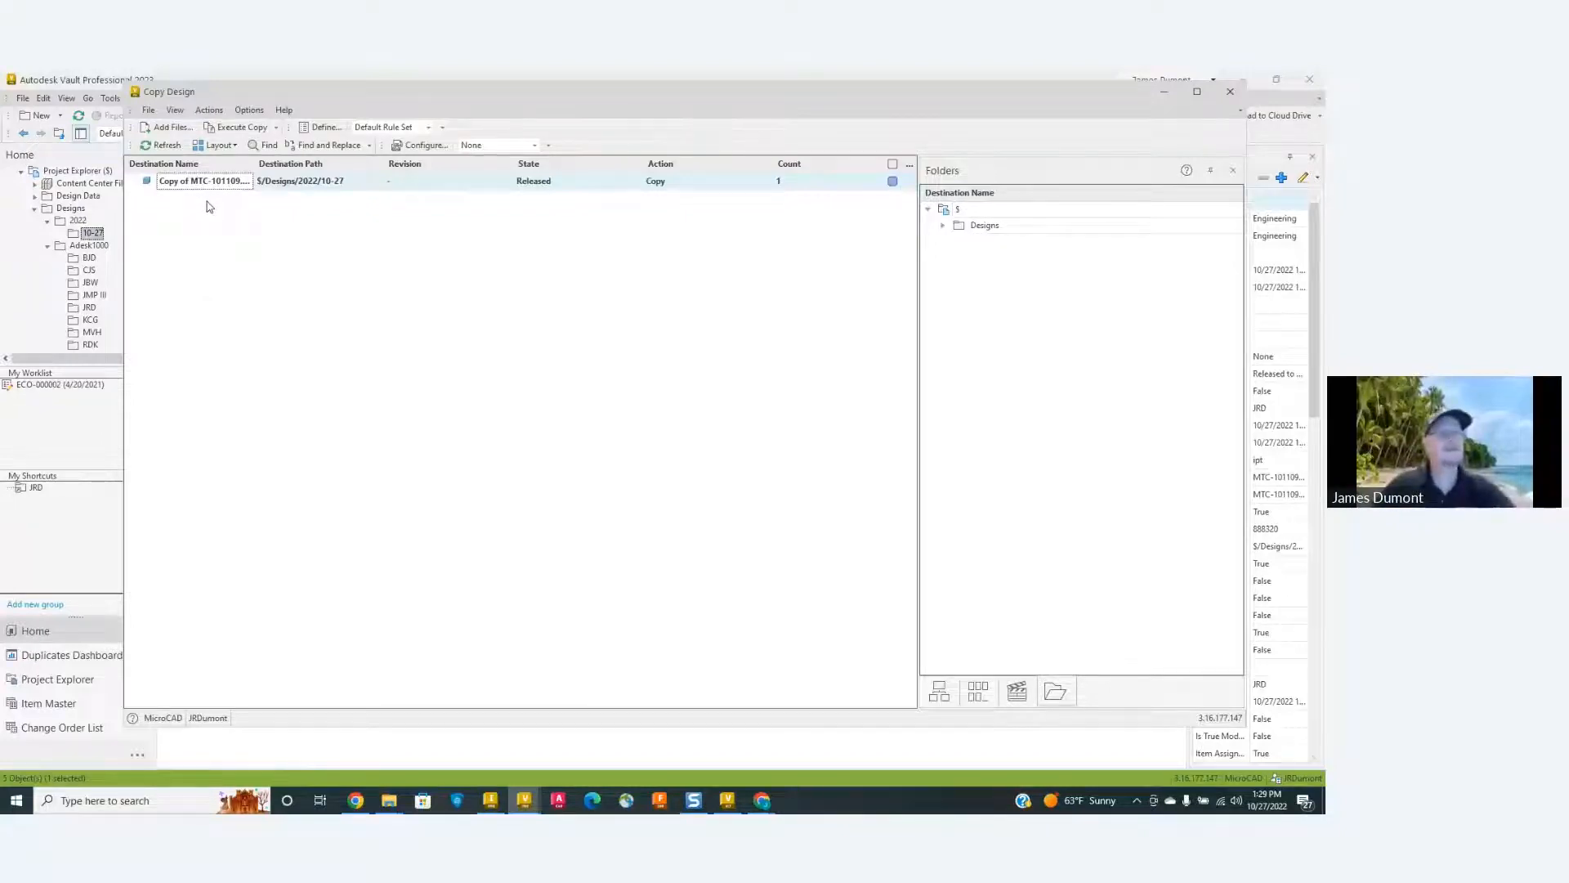
right_click(203, 183)
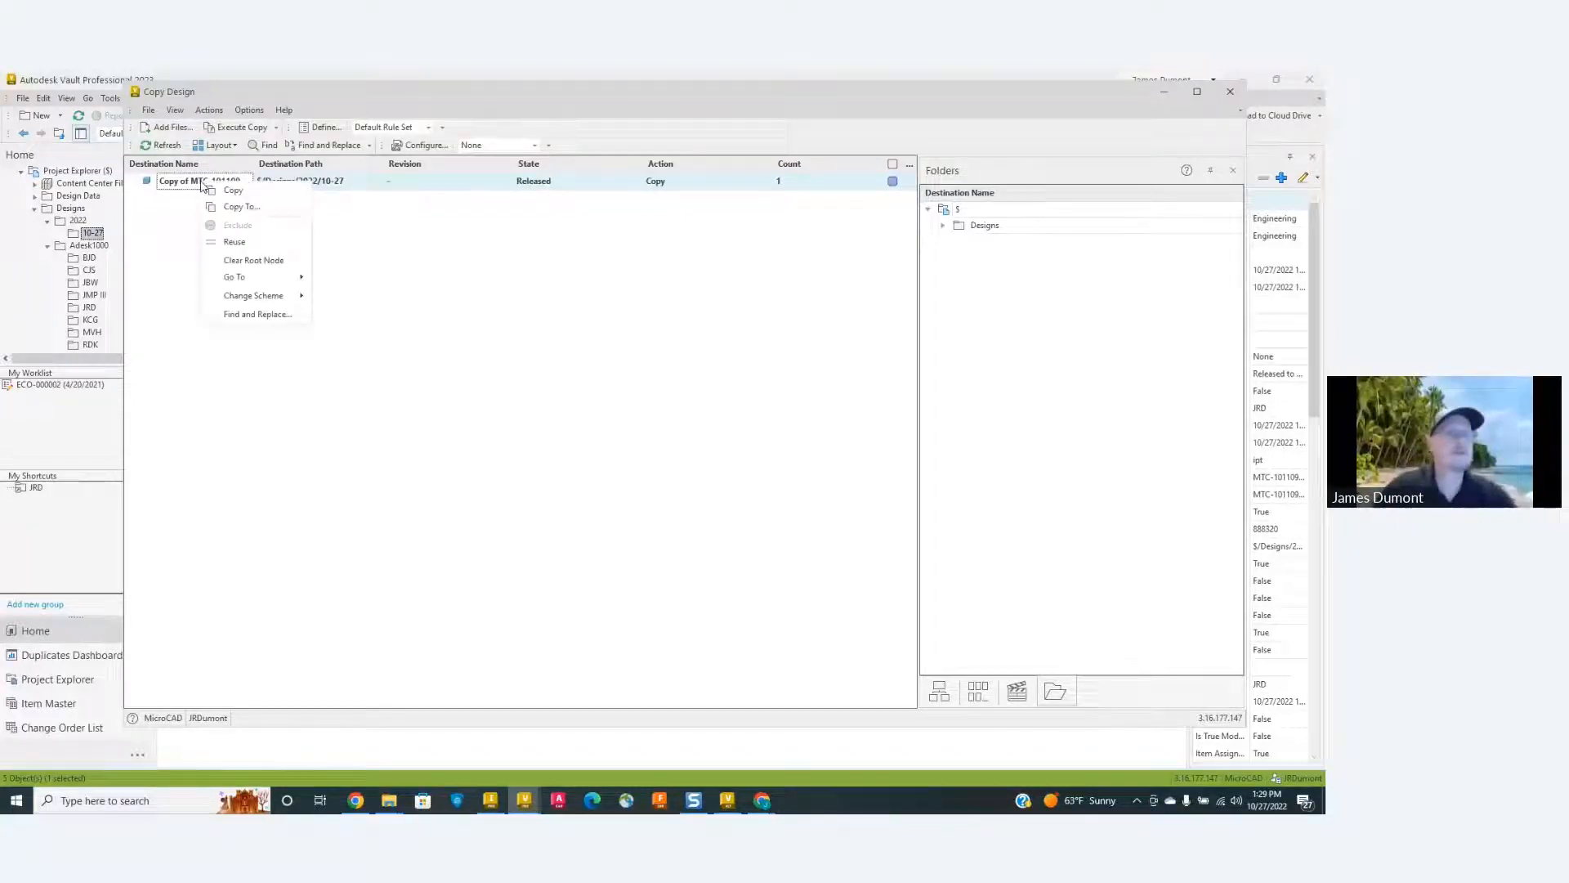
mouse_move(269, 296)
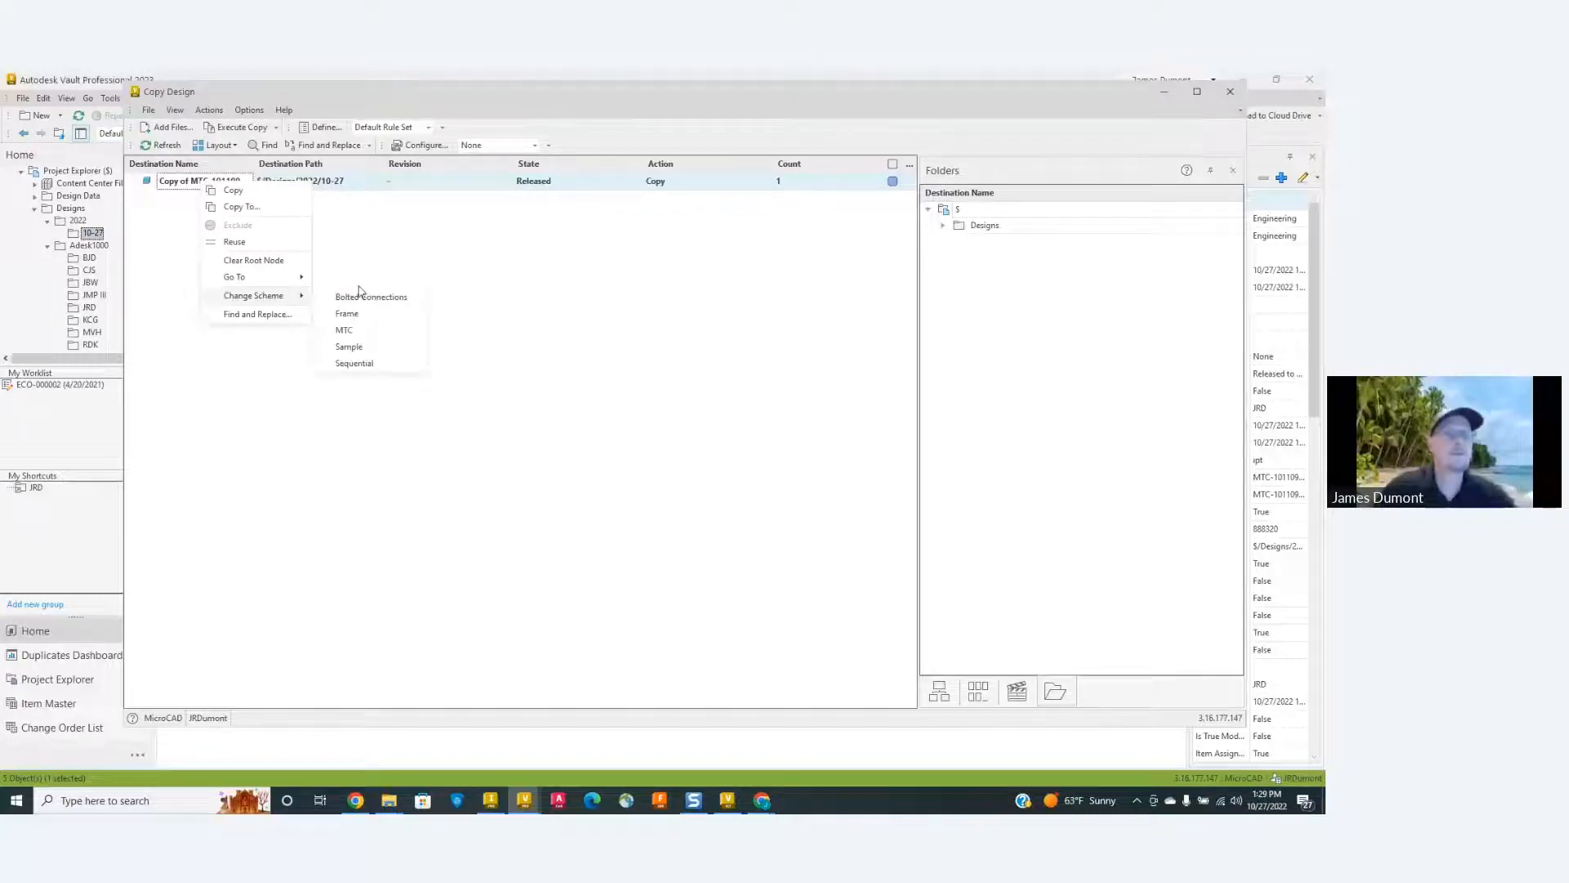
click(356, 338)
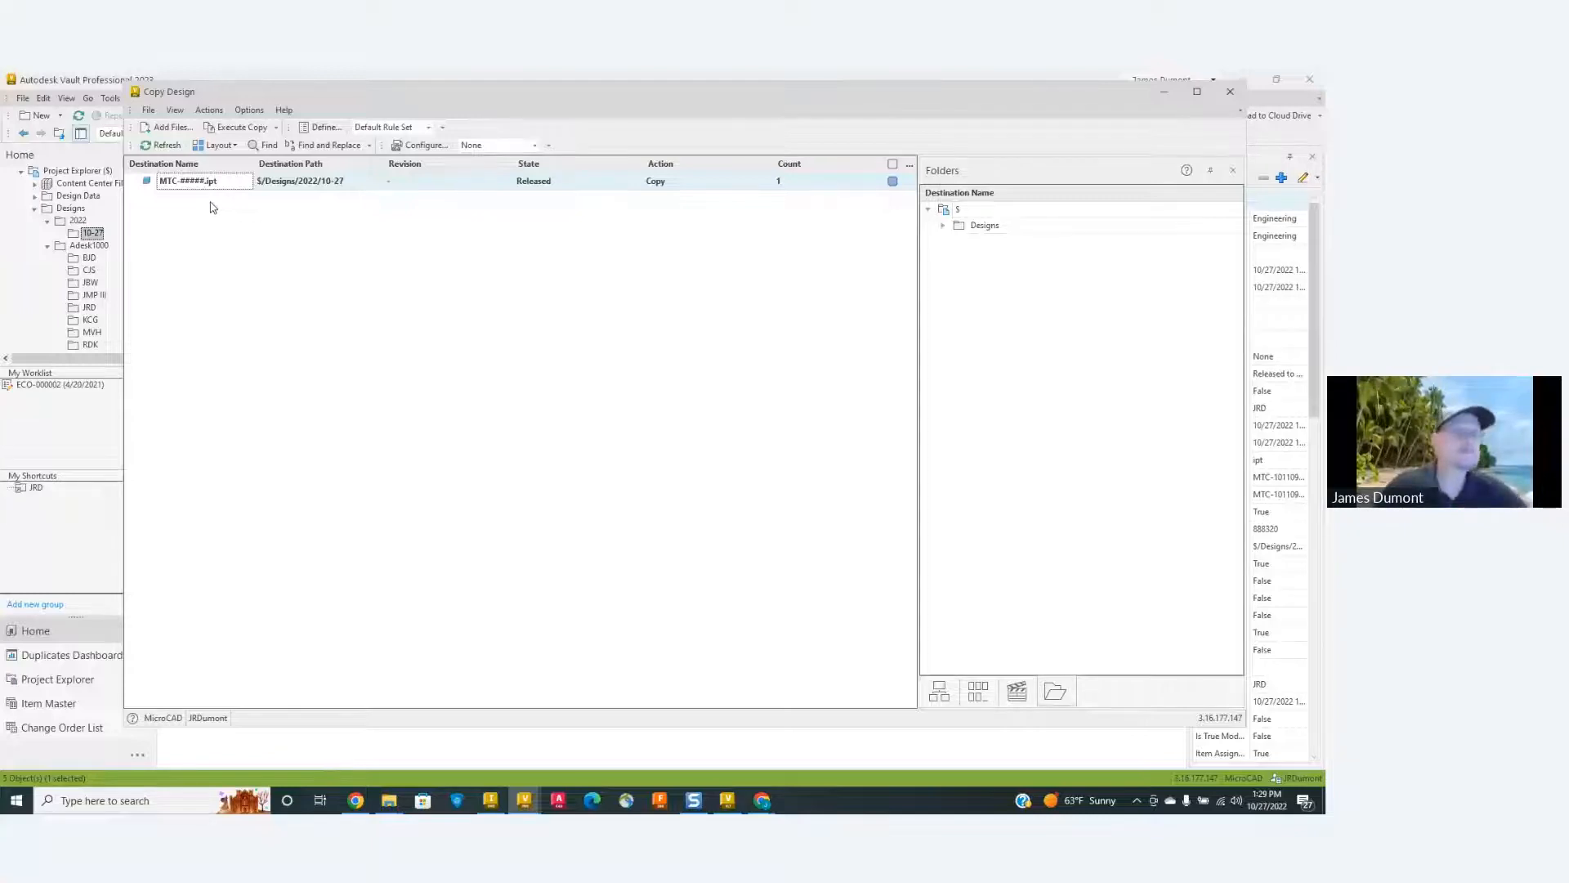
Reset the part to Reuse, then mark it for Copy with MTC as the selected numbering scheme.
right_click(201, 183)
click(236, 244)
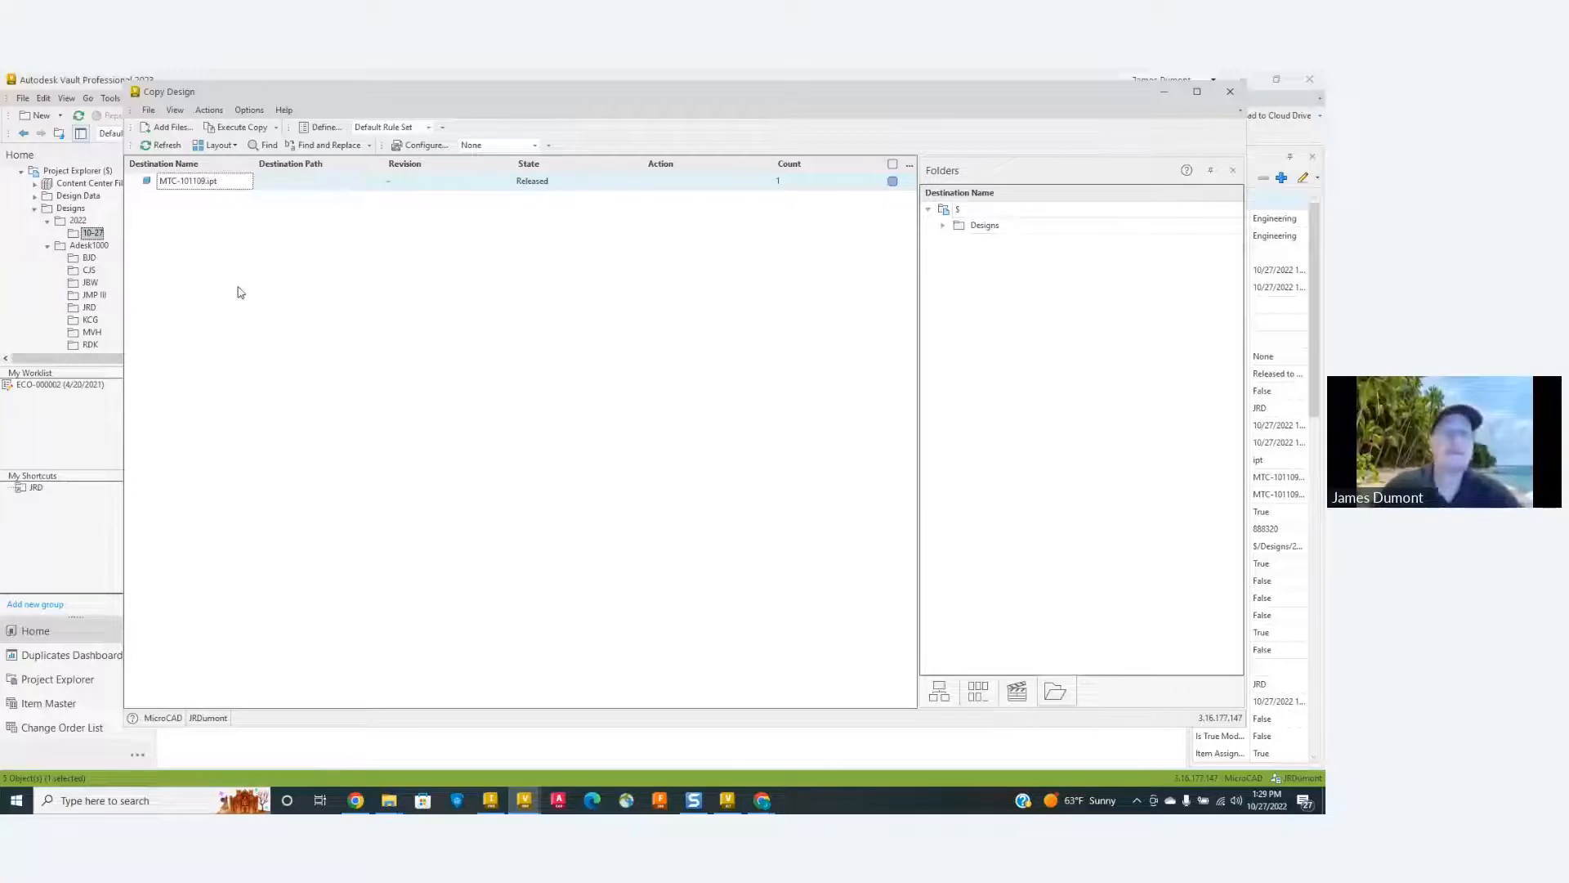
click(535, 145)
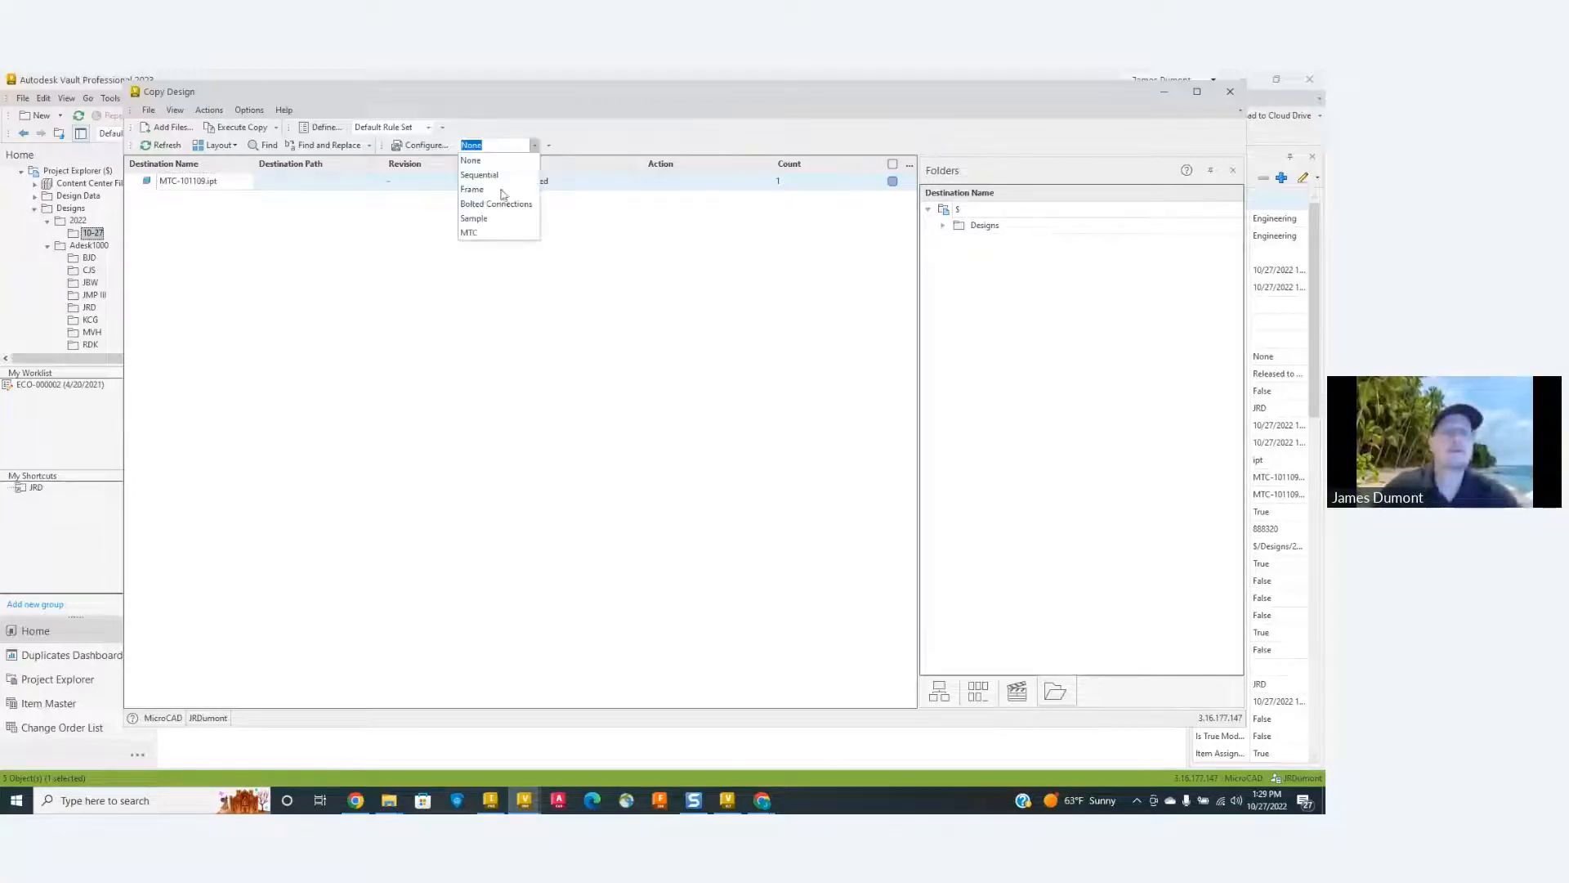
click(476, 232)
right_click(180, 182)
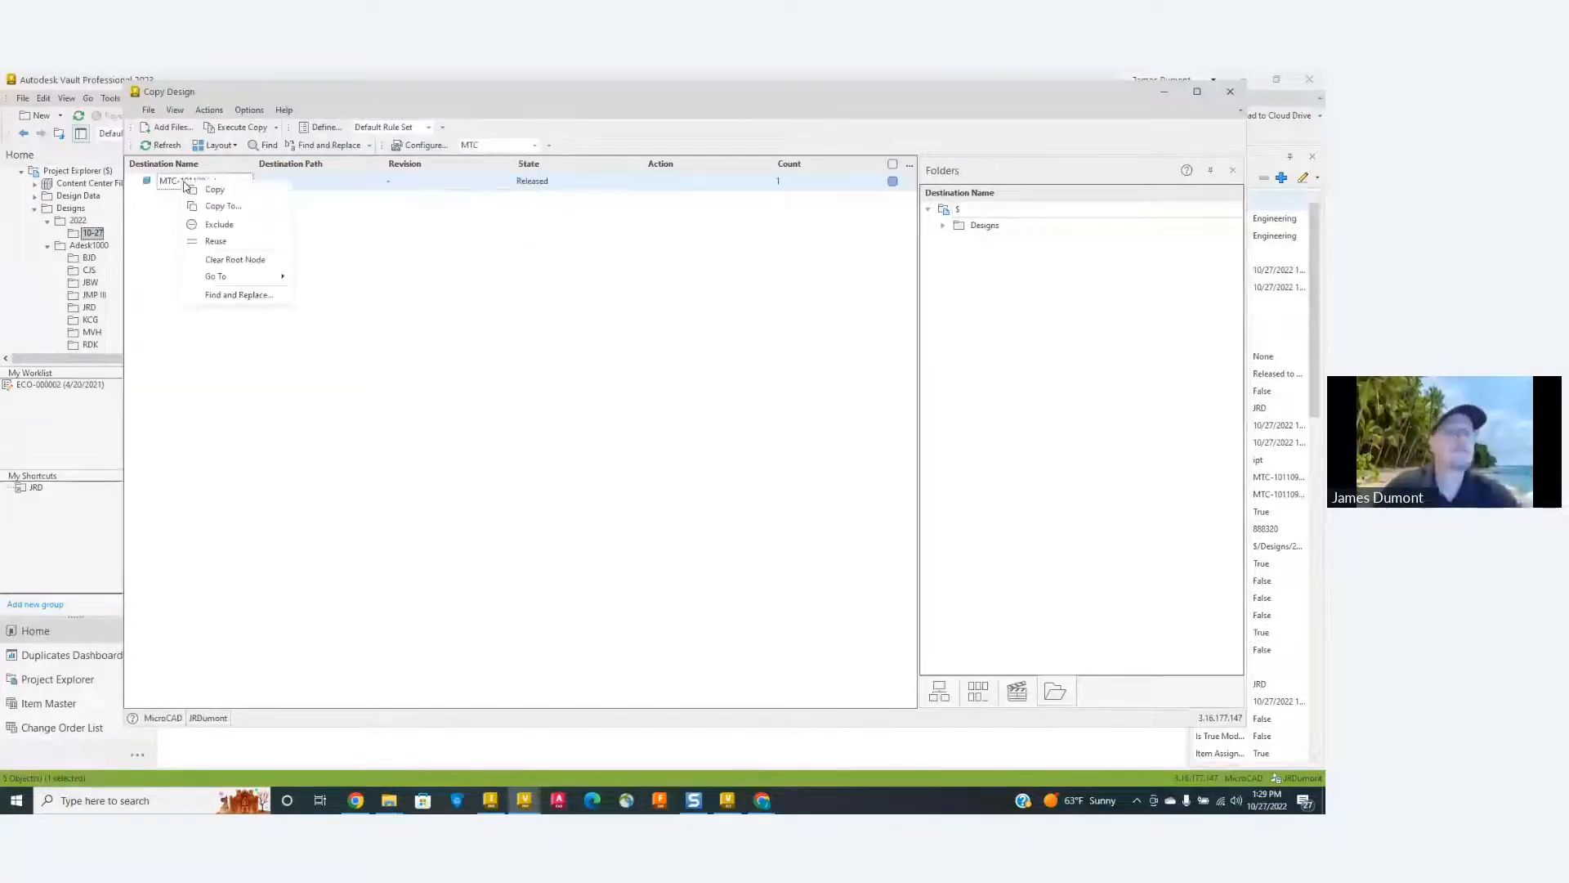
click(215, 189)
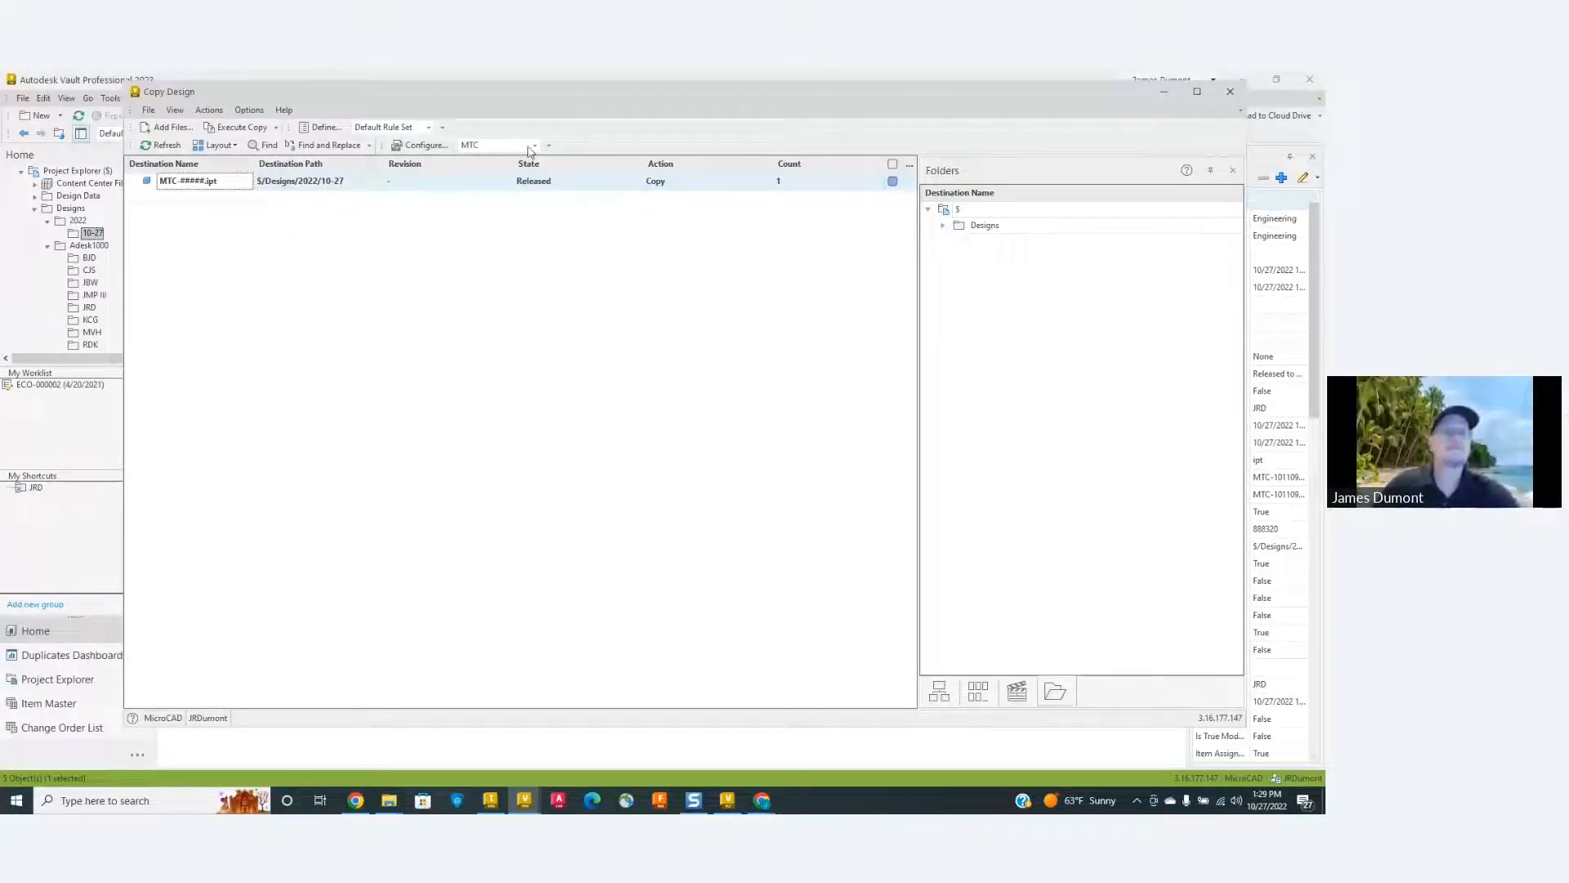
Select Frame as the Copy Design numbering scheme and change the part copy's scheme to Frame.
click(535, 145)
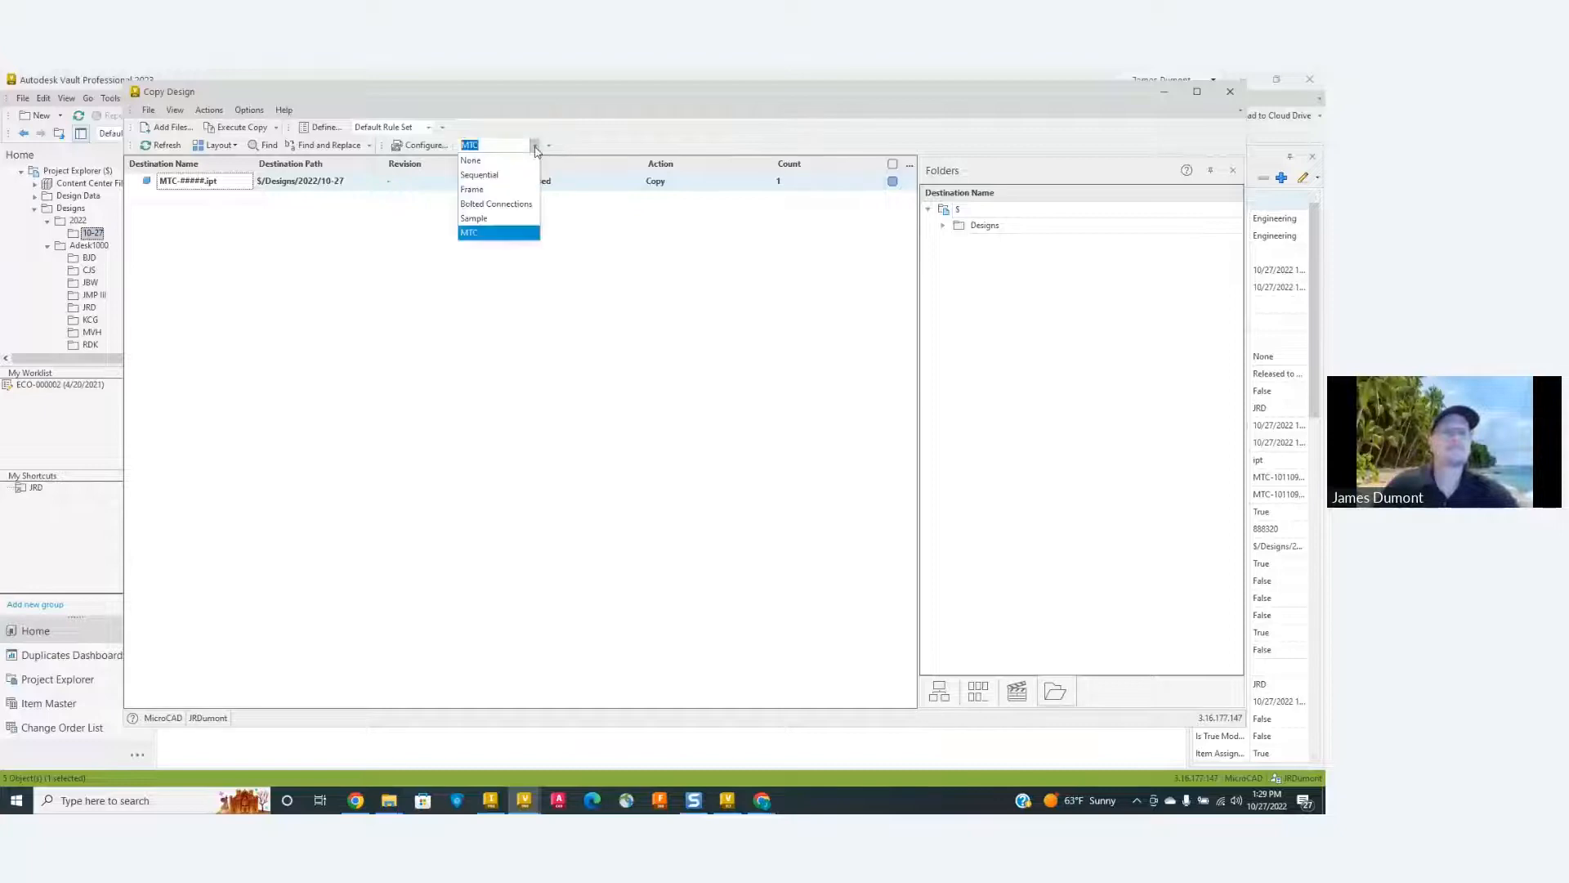
click(497, 194)
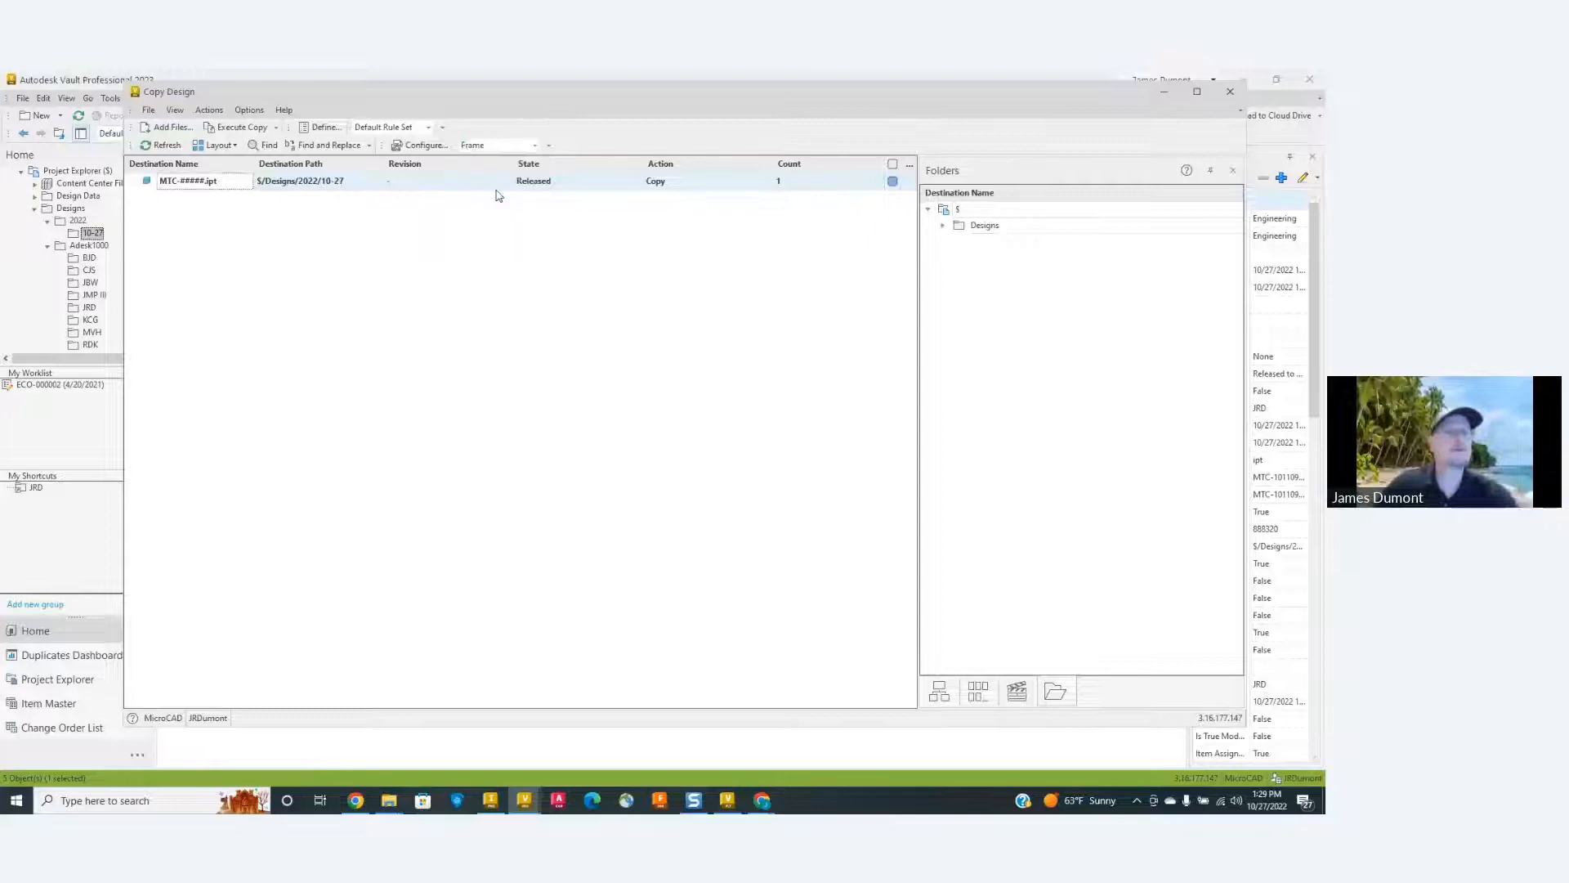
right_click(182, 189)
mouse_move(246, 299)
click(326, 318)
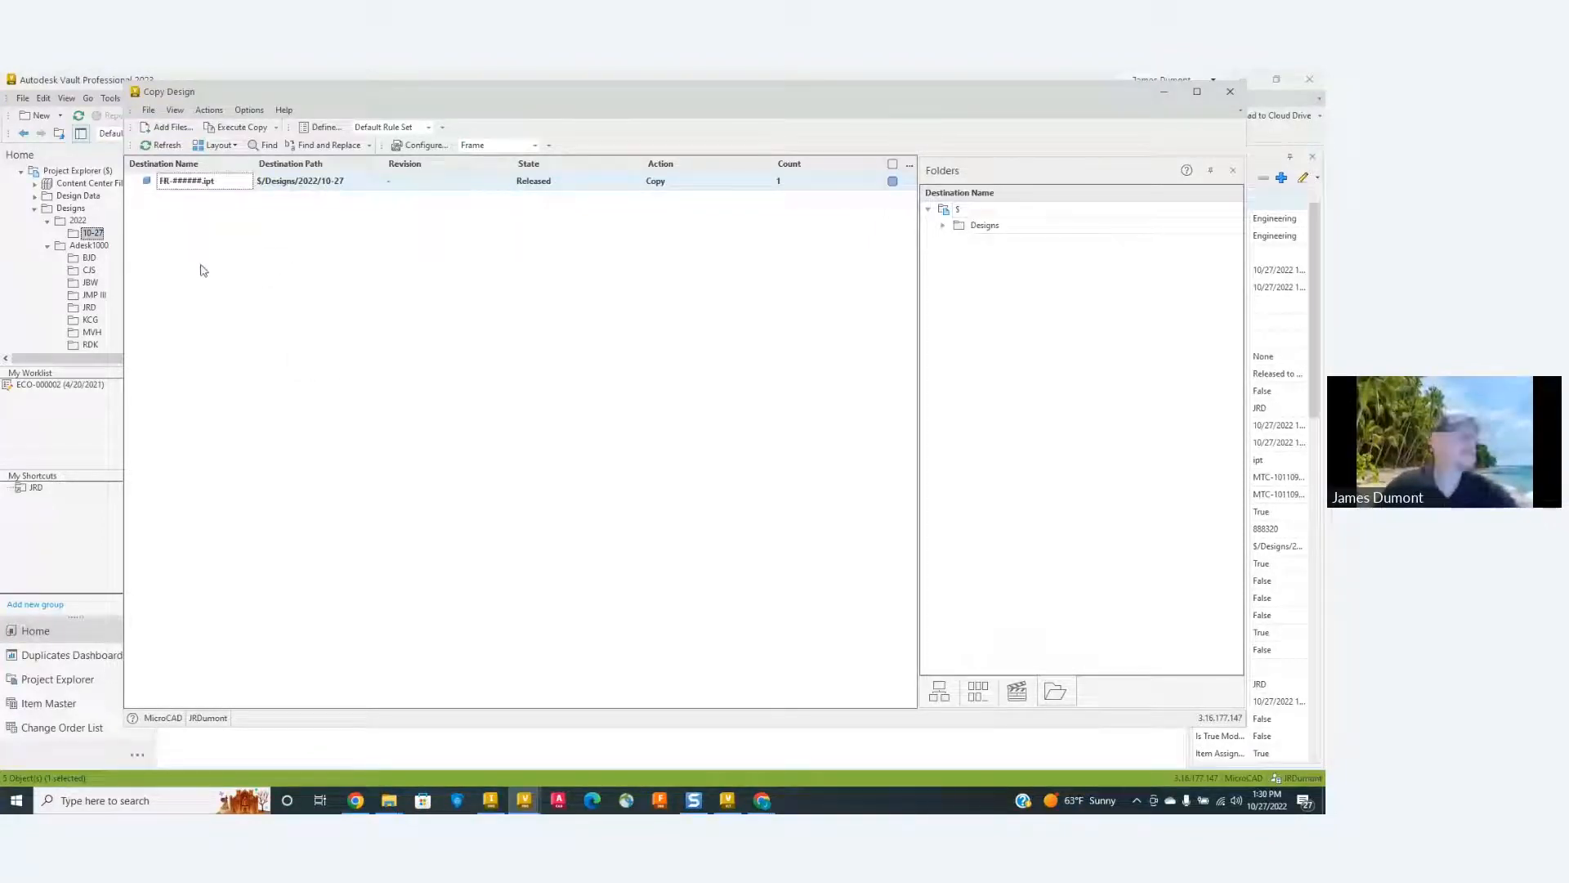
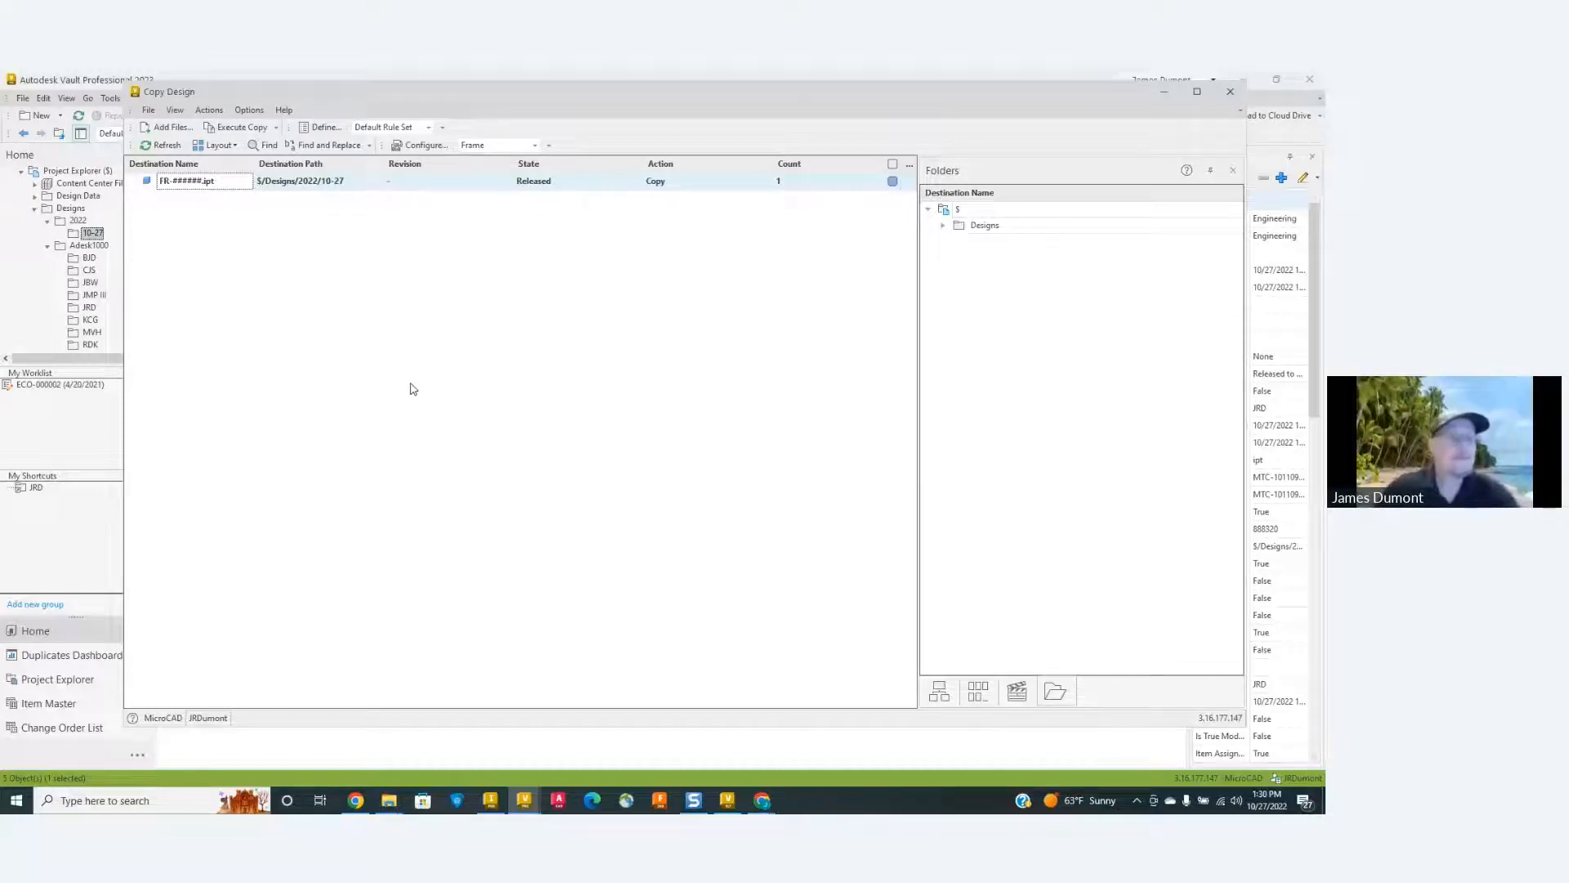
Open the Copy Design action rules, review the definition of Default Rule Set, and close that definition without changes.
click(259, 115)
mouse_move(262, 144)
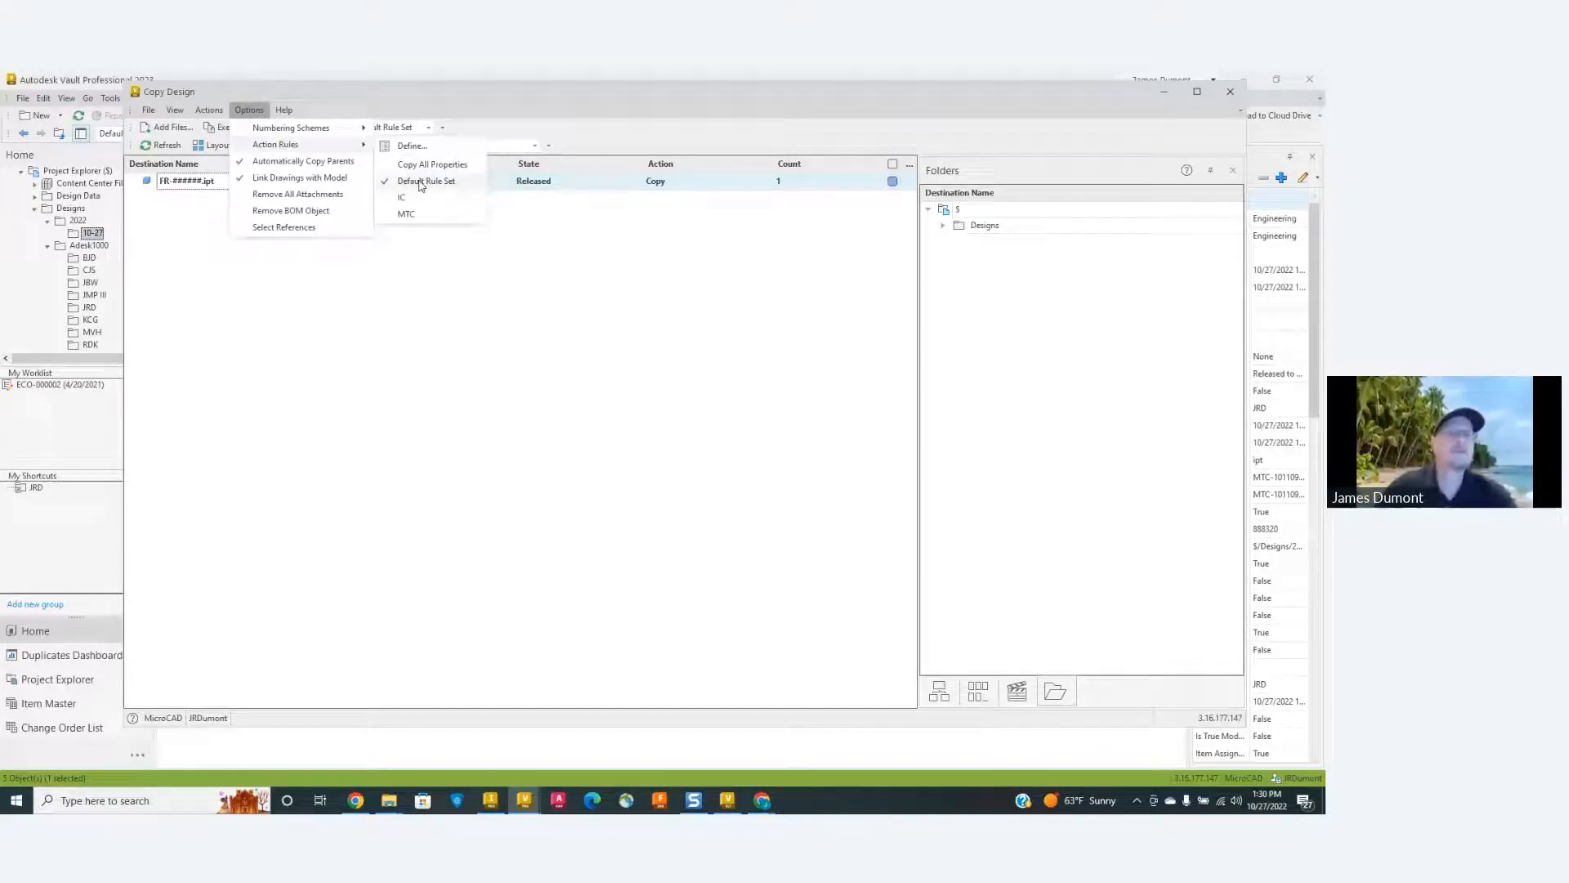
click(409, 146)
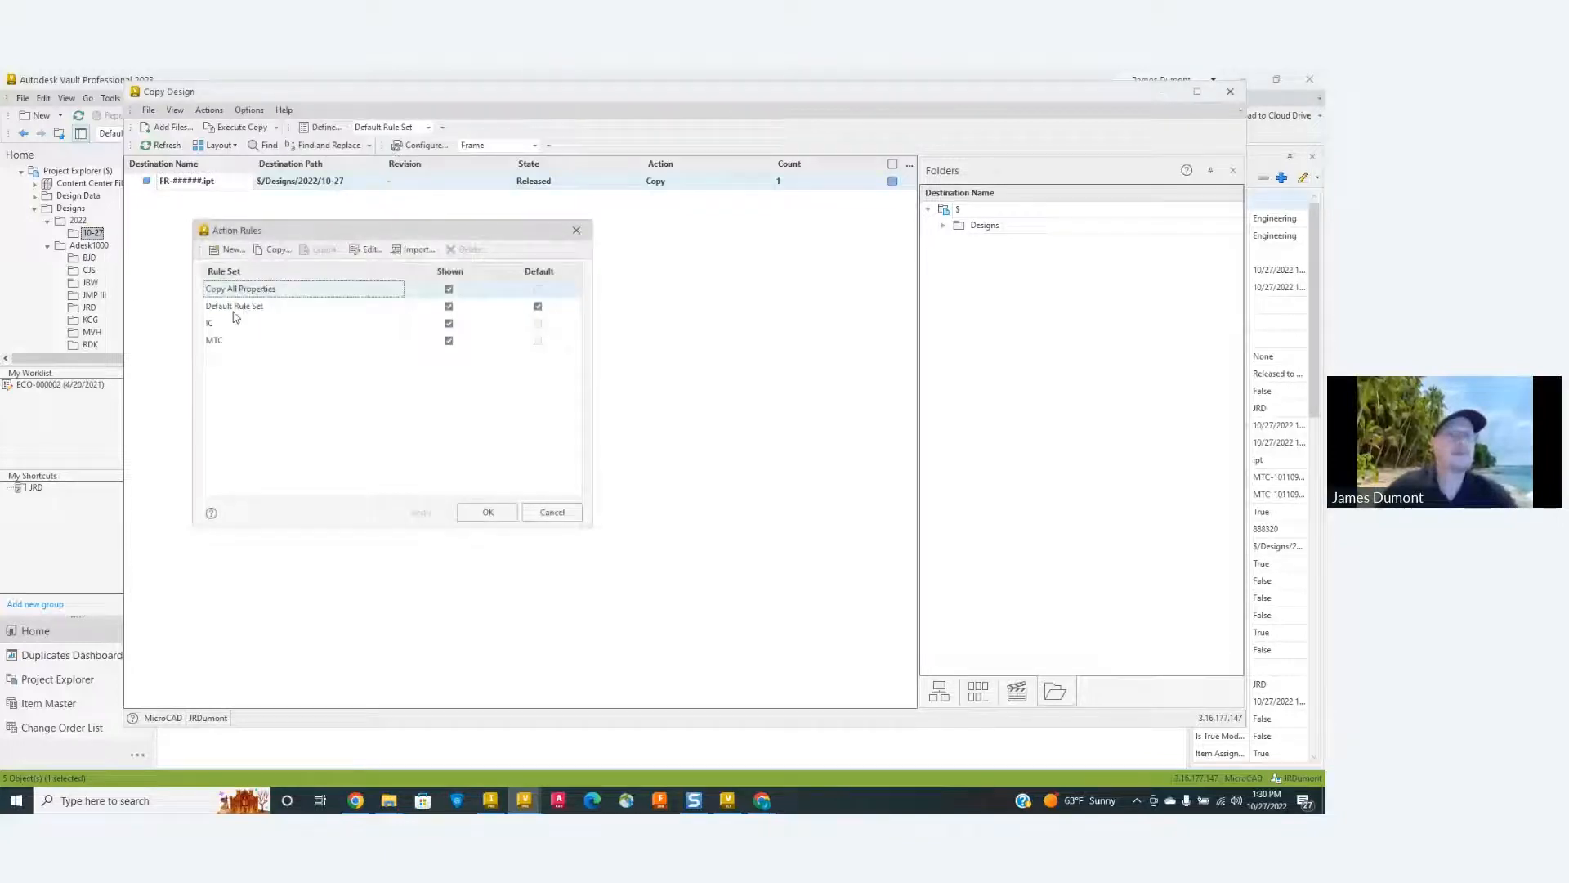
click(233, 312)
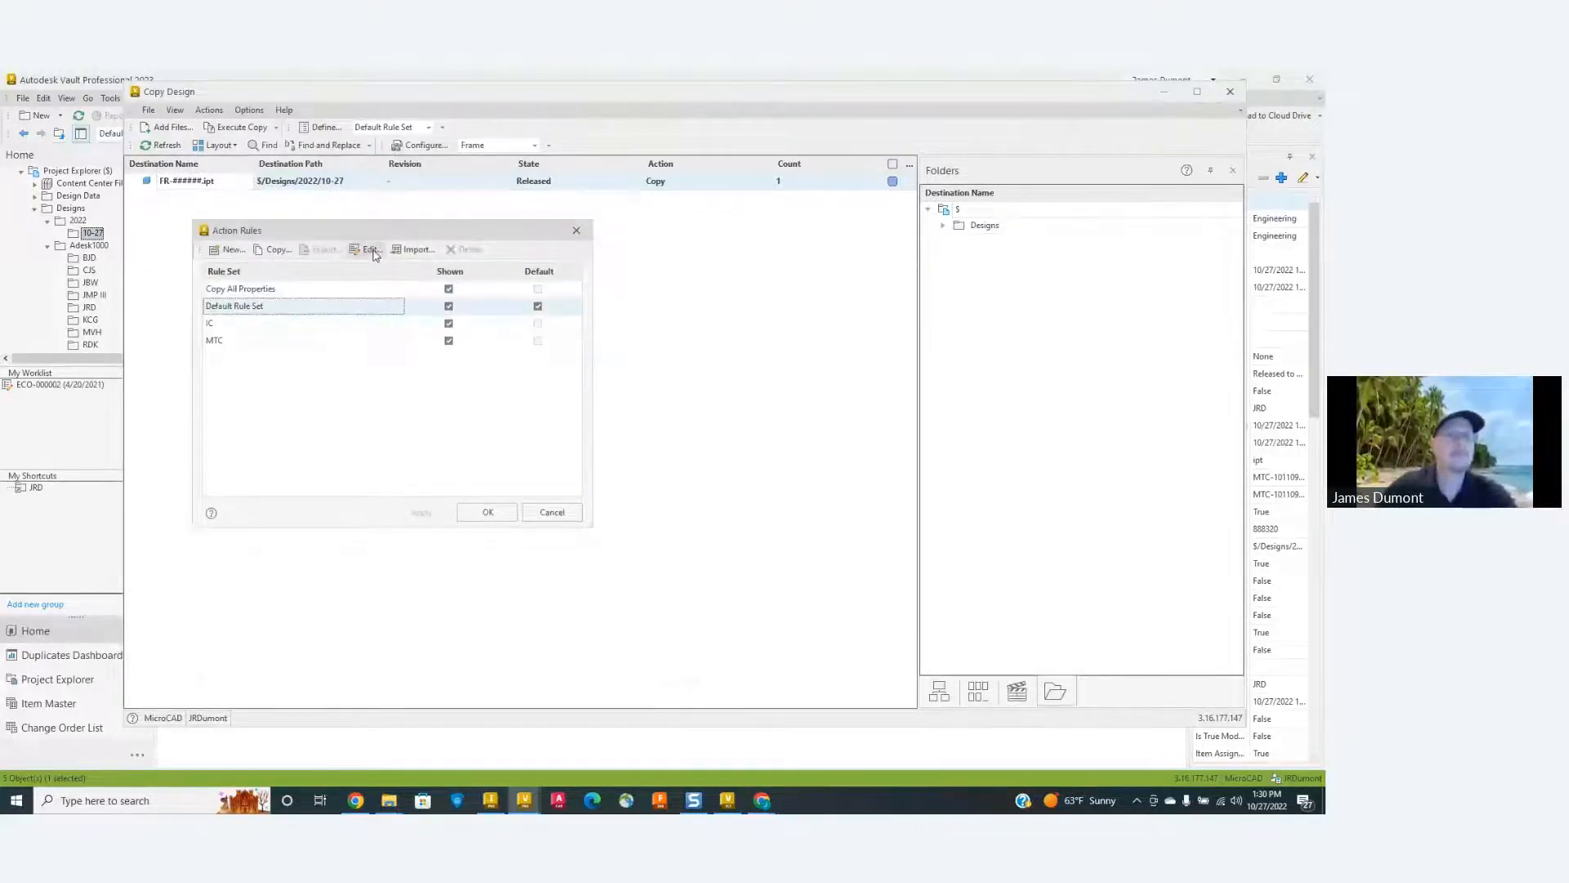
click(366, 249)
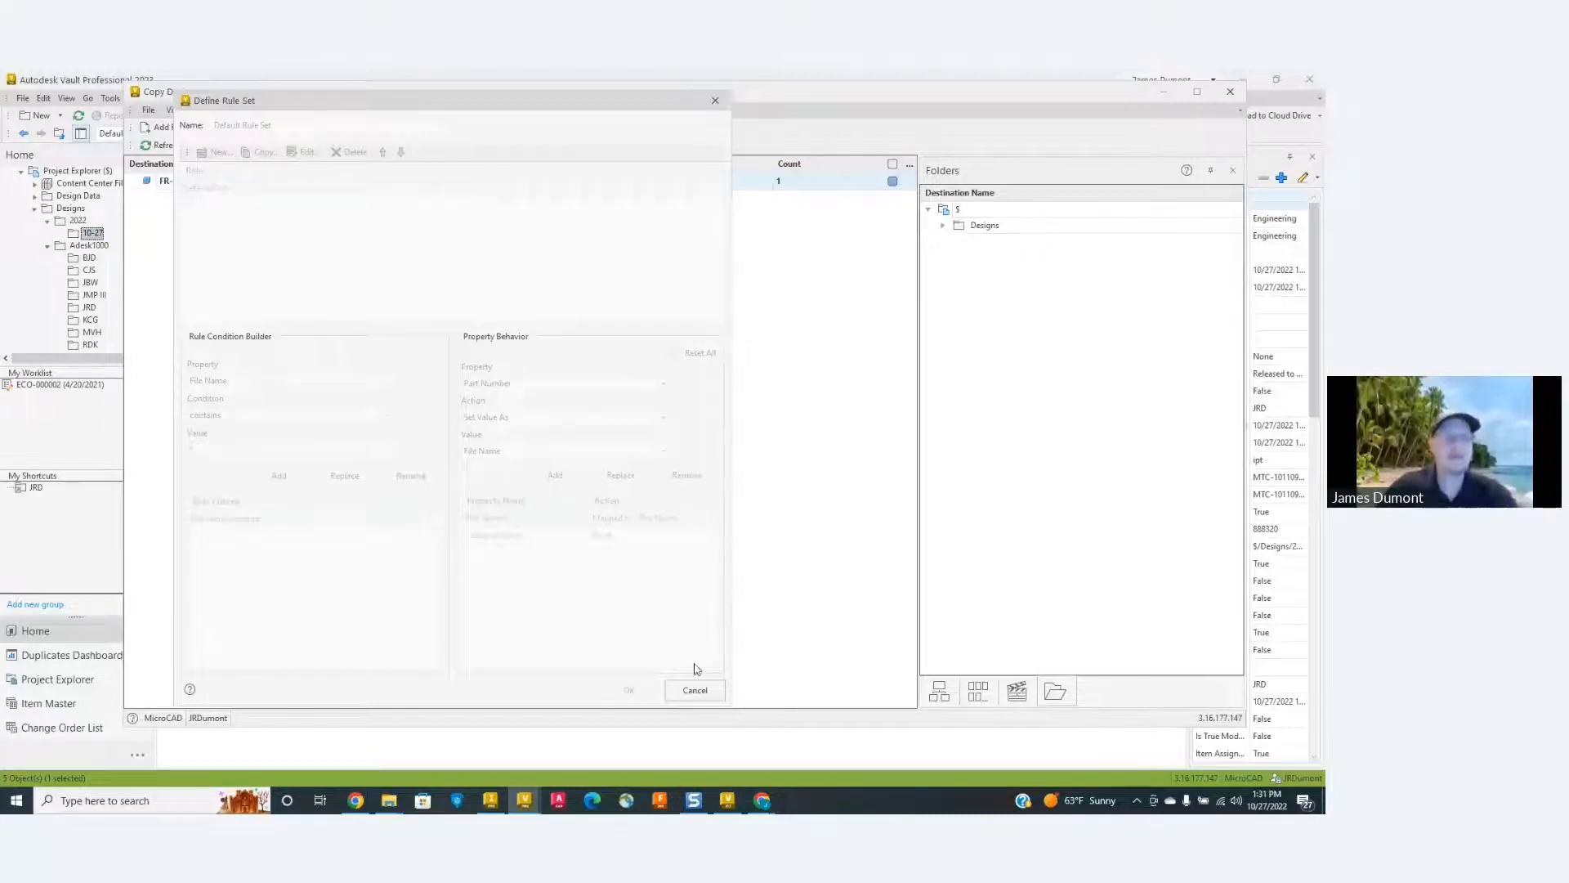
click(697, 691)
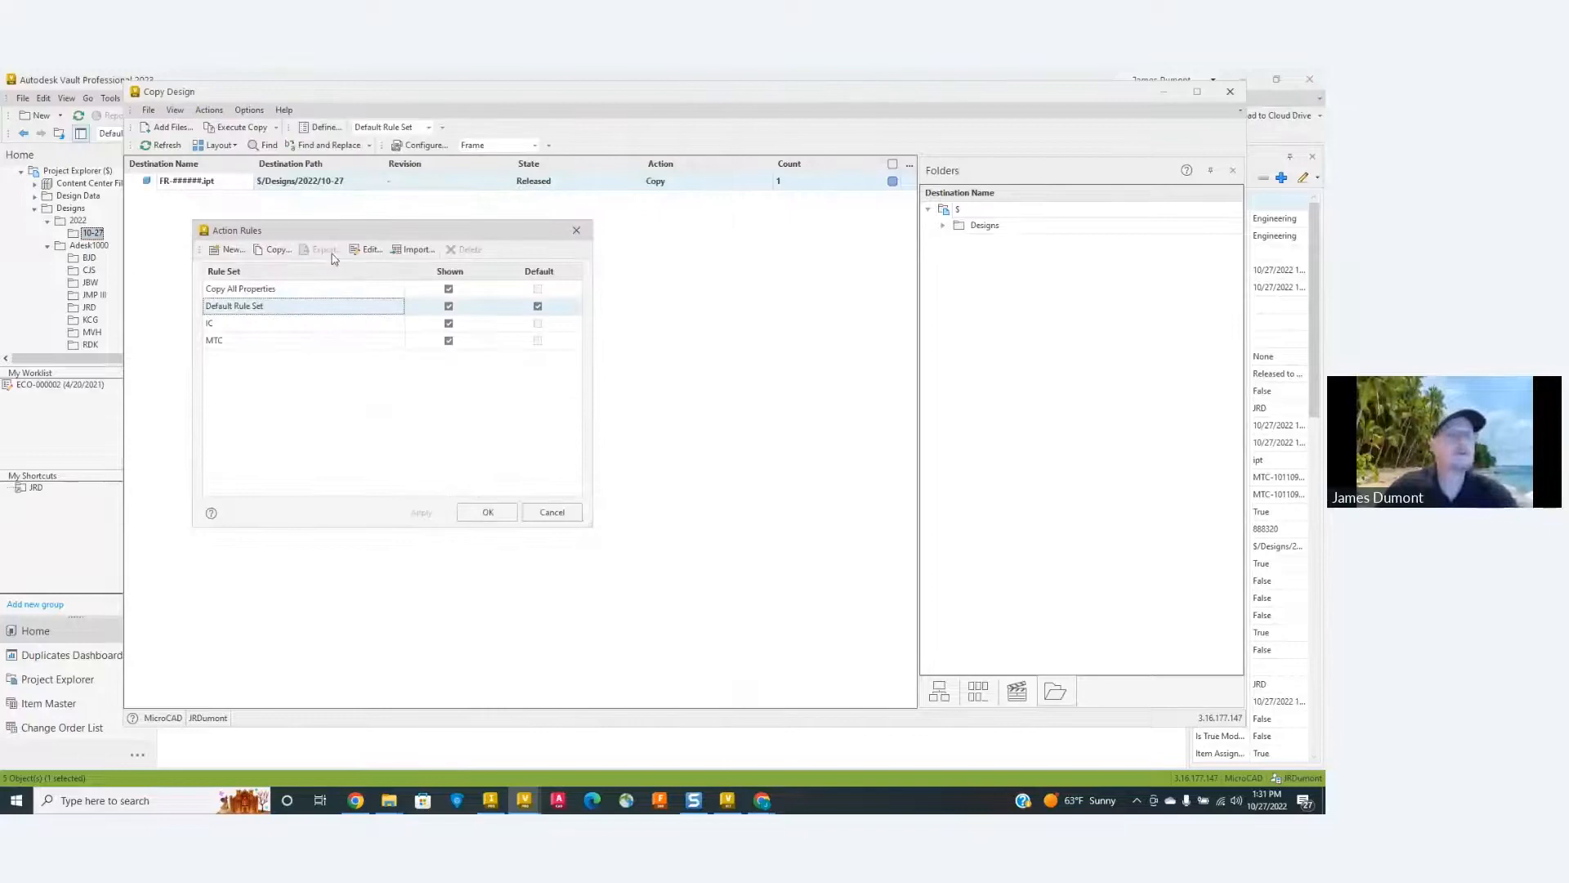
Create a new action rule set named MTC-UG and add a rule named UG Meeting to it.
click(228, 251)
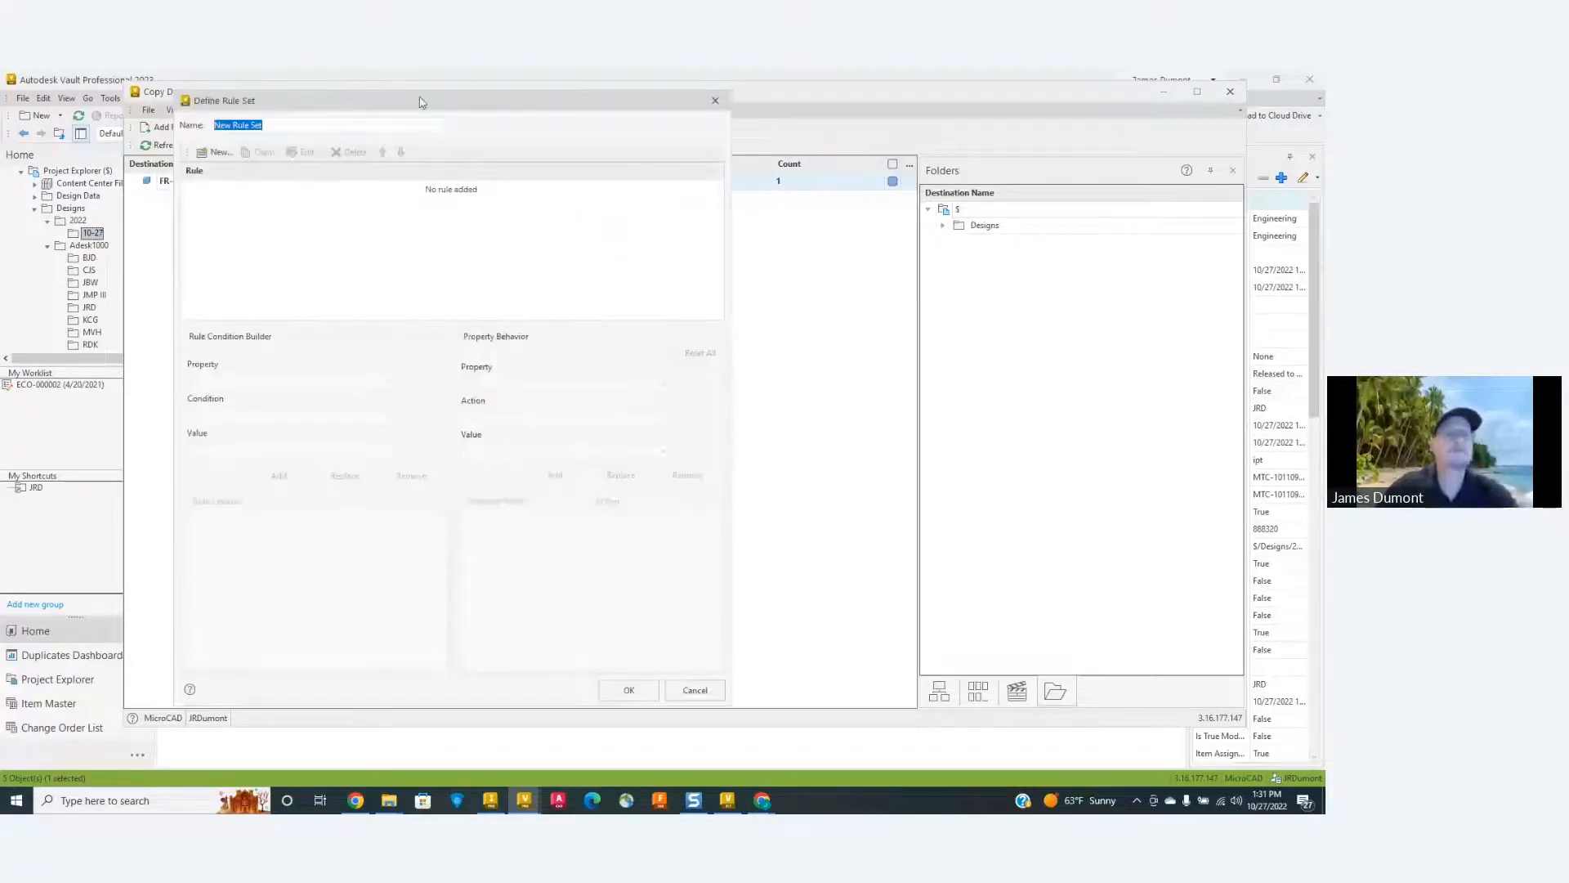
text(MTC-UG)
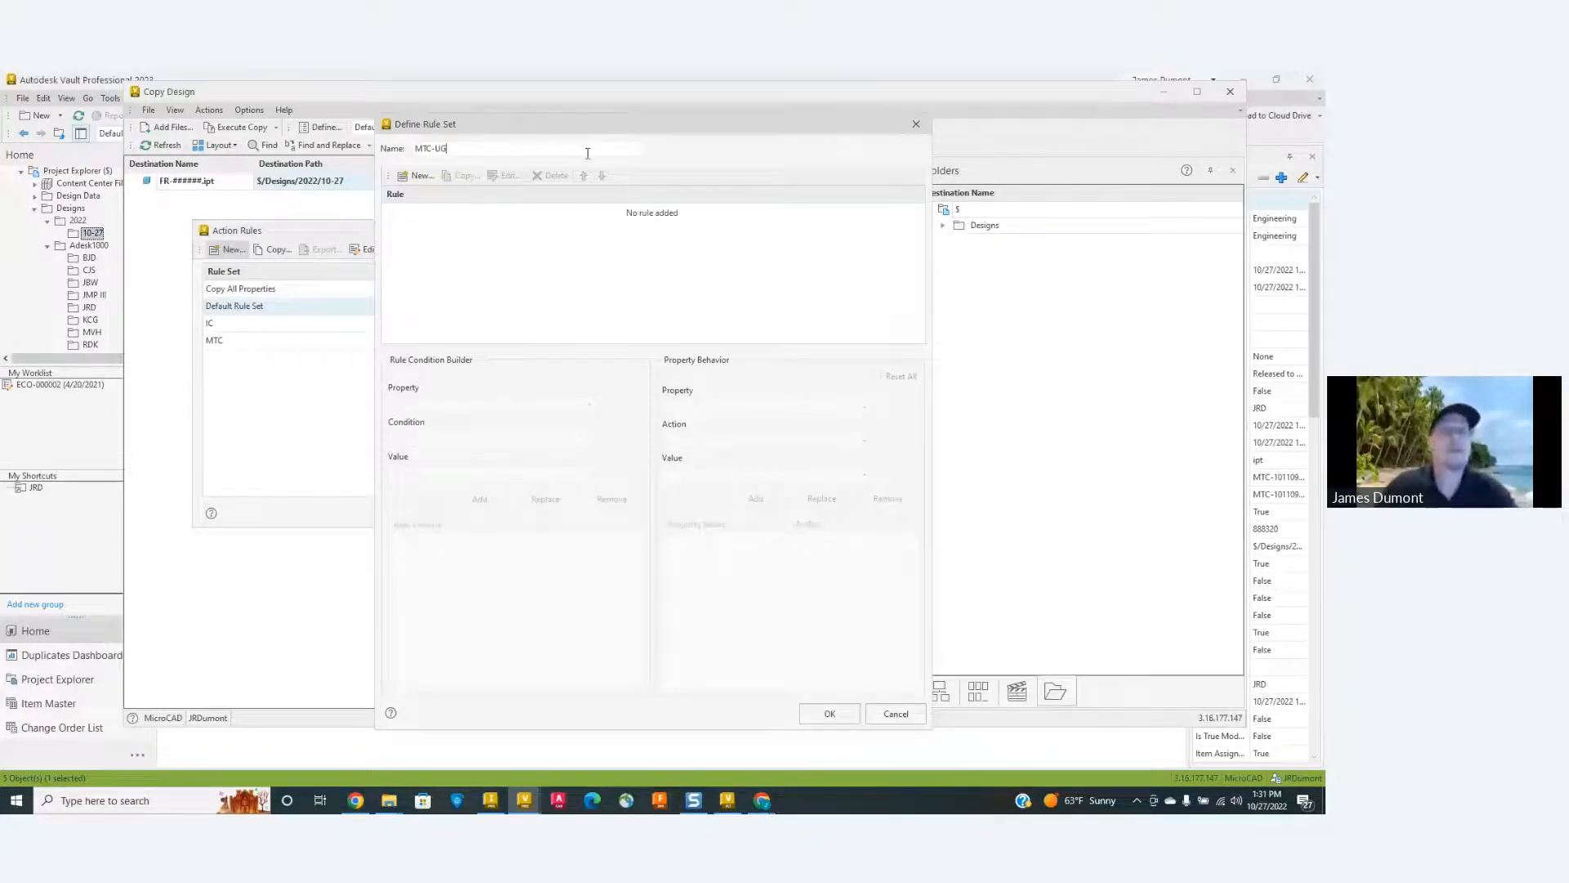
click(417, 175)
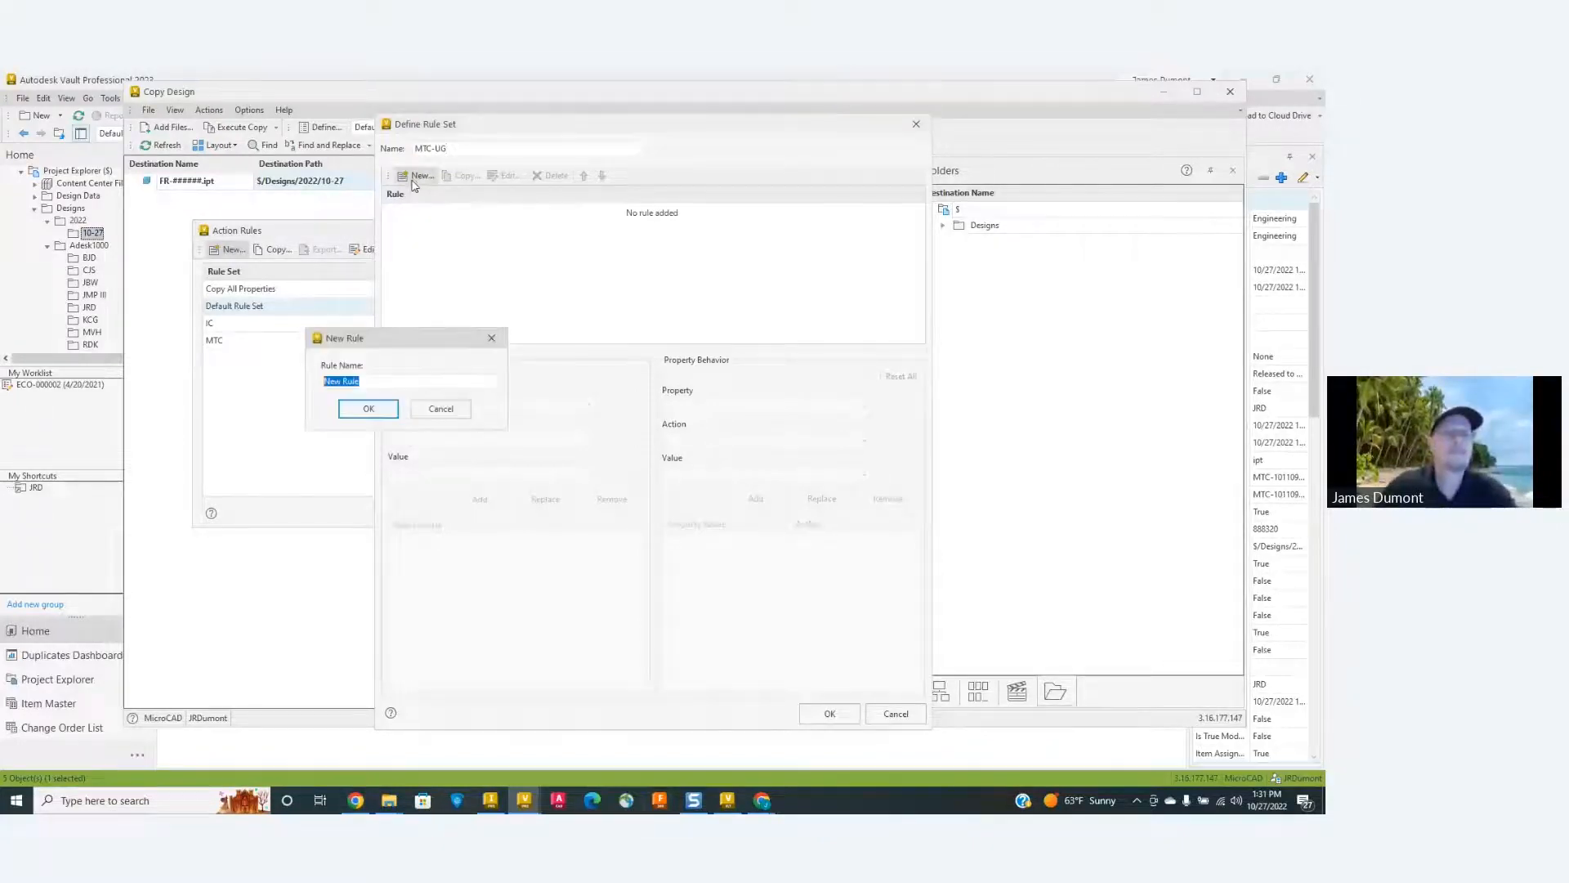
click(364, 409)
text(UG Meeting)
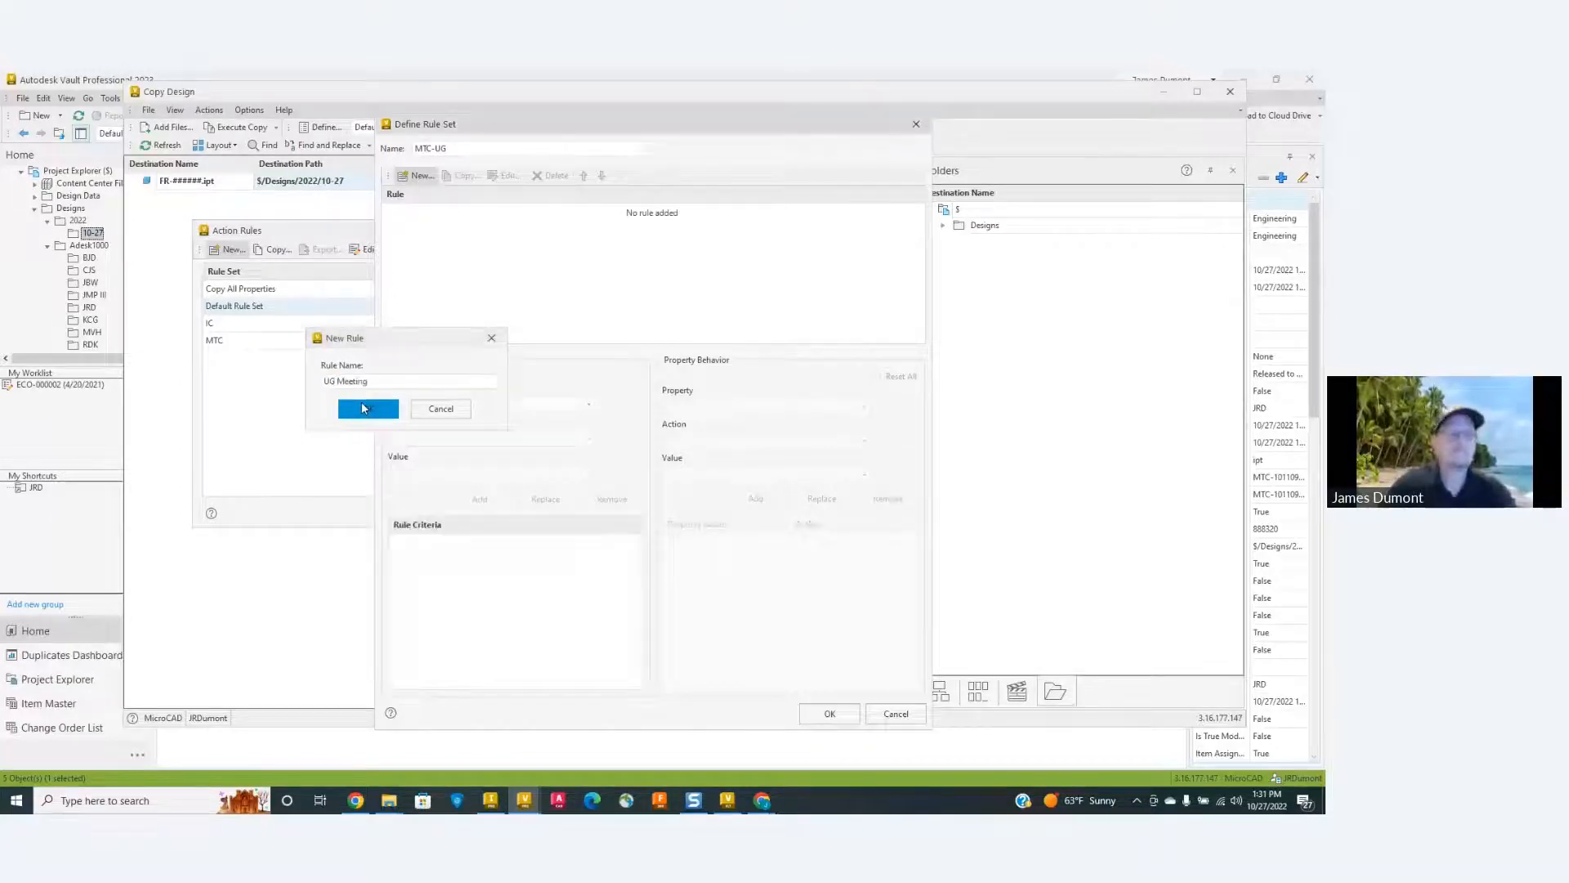
click(365, 408)
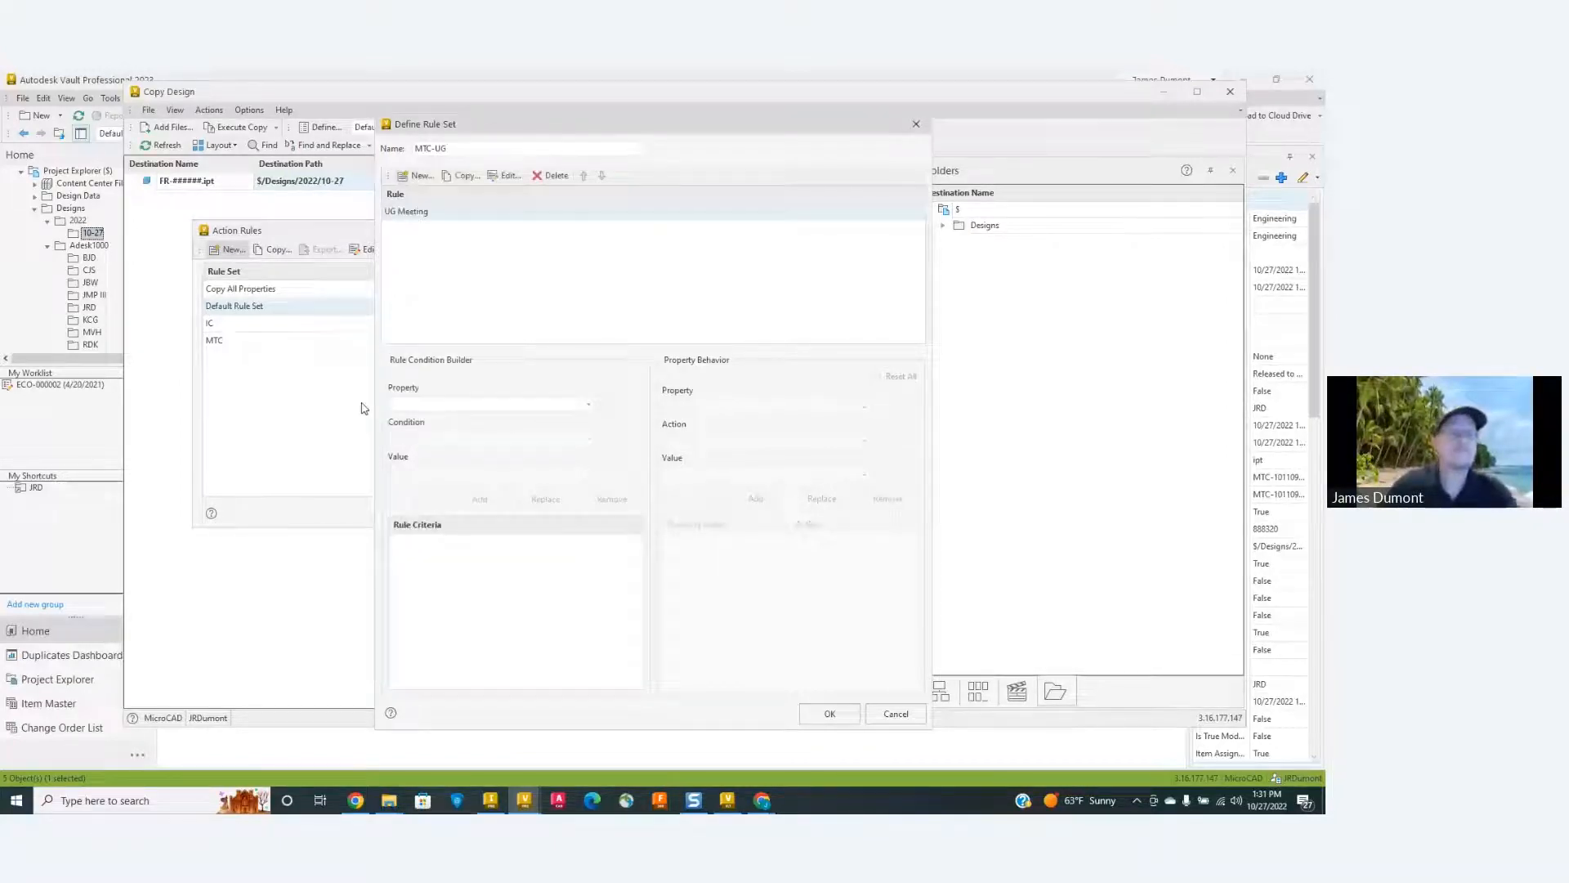
Add a criterion to the UG Meeting rule requiring that File Name contains *.
click(588, 405)
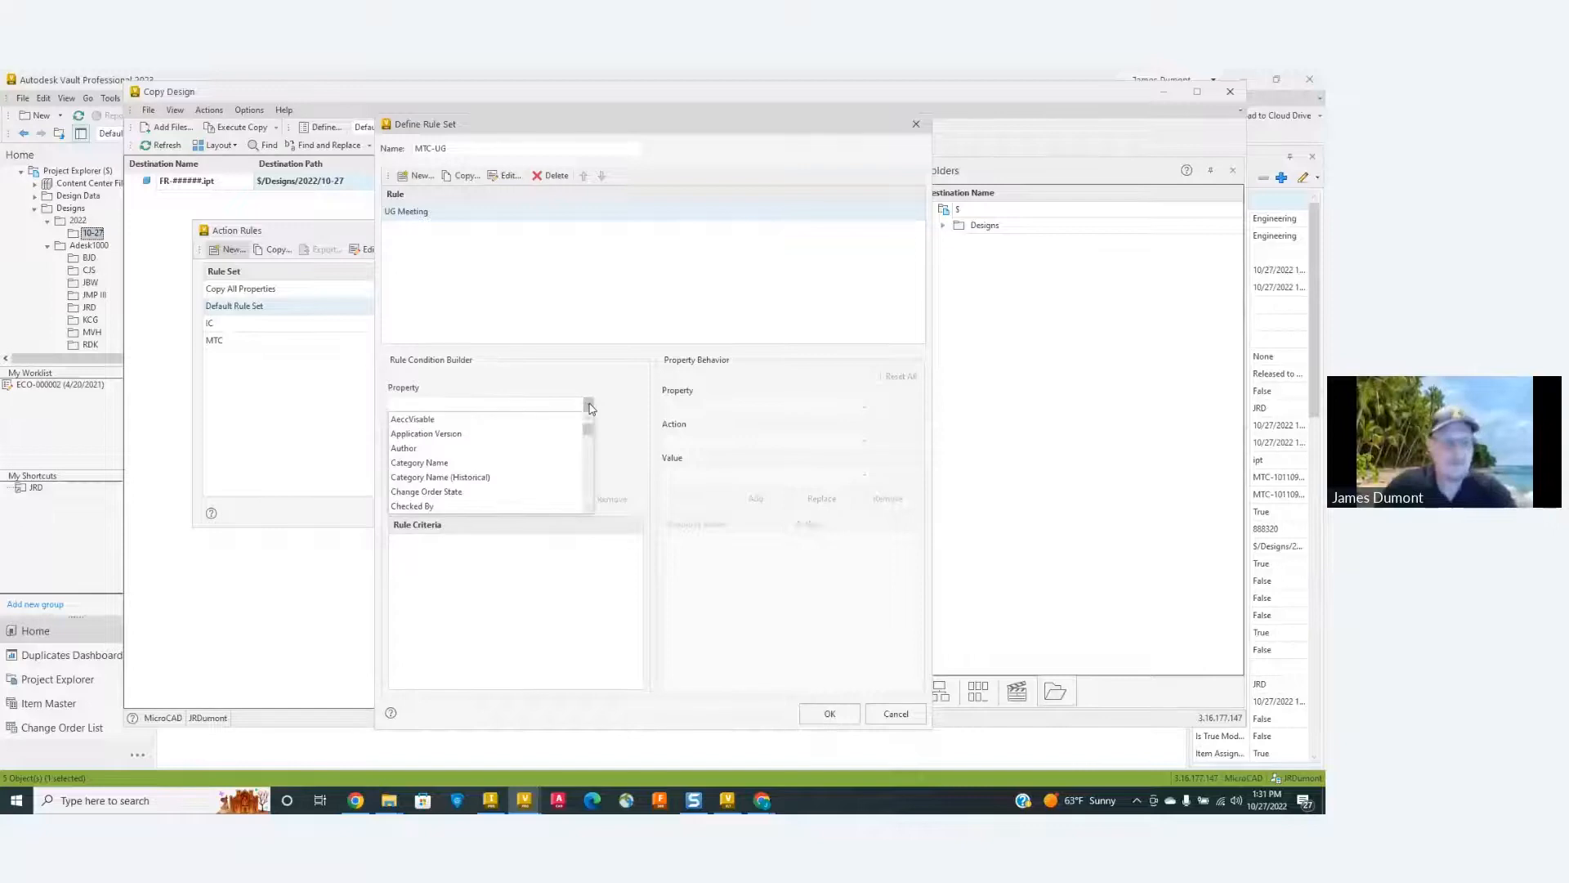
text(File Extension)
scroll(468, 474, down, 2)
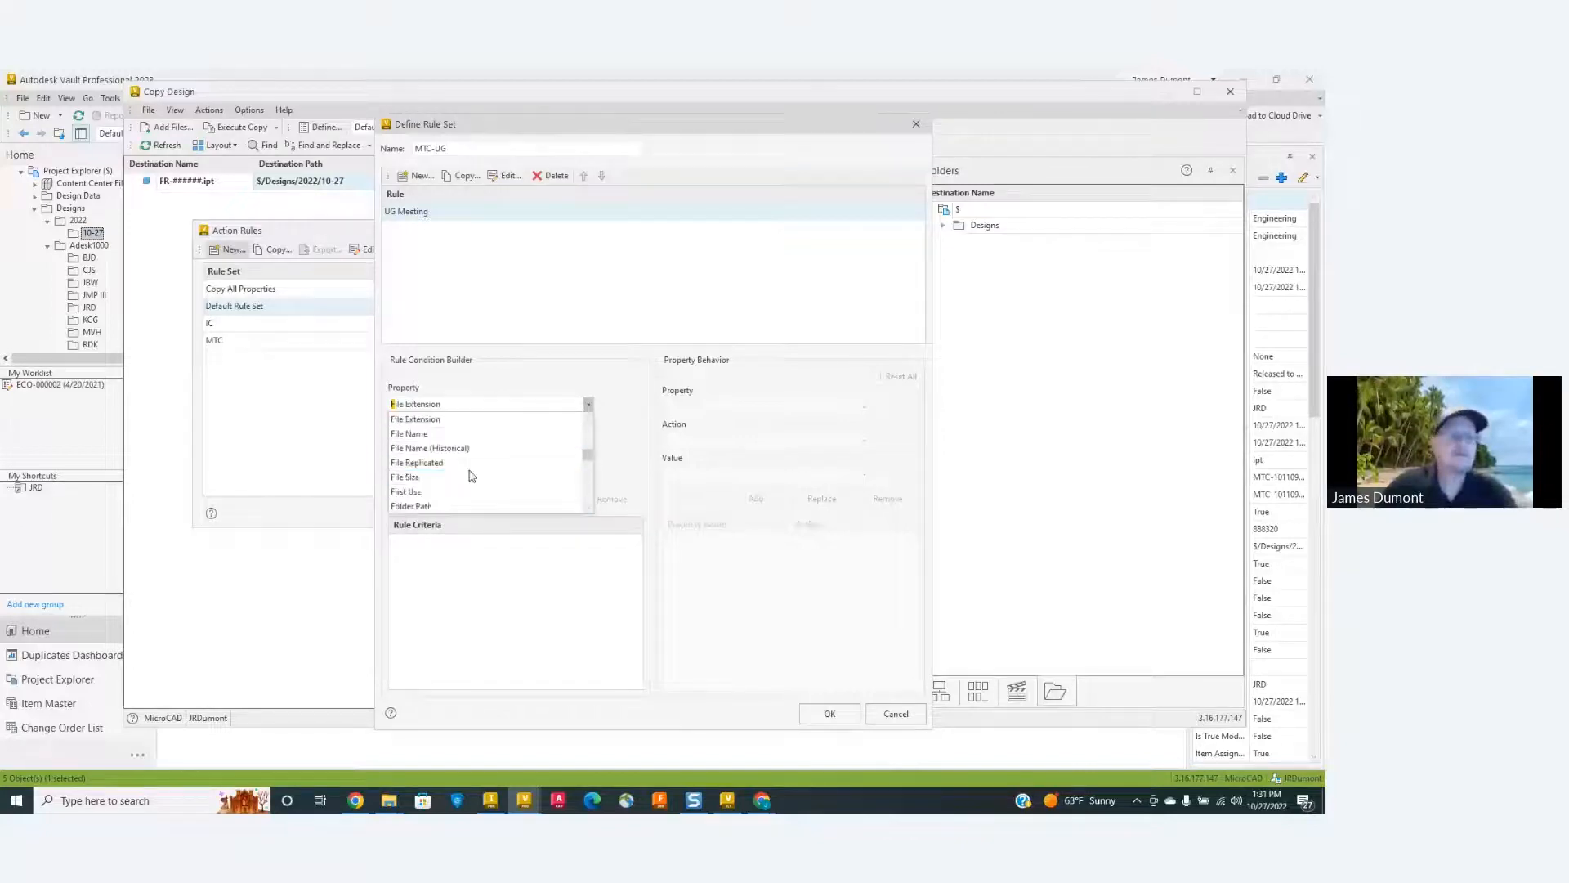
click(424, 434)
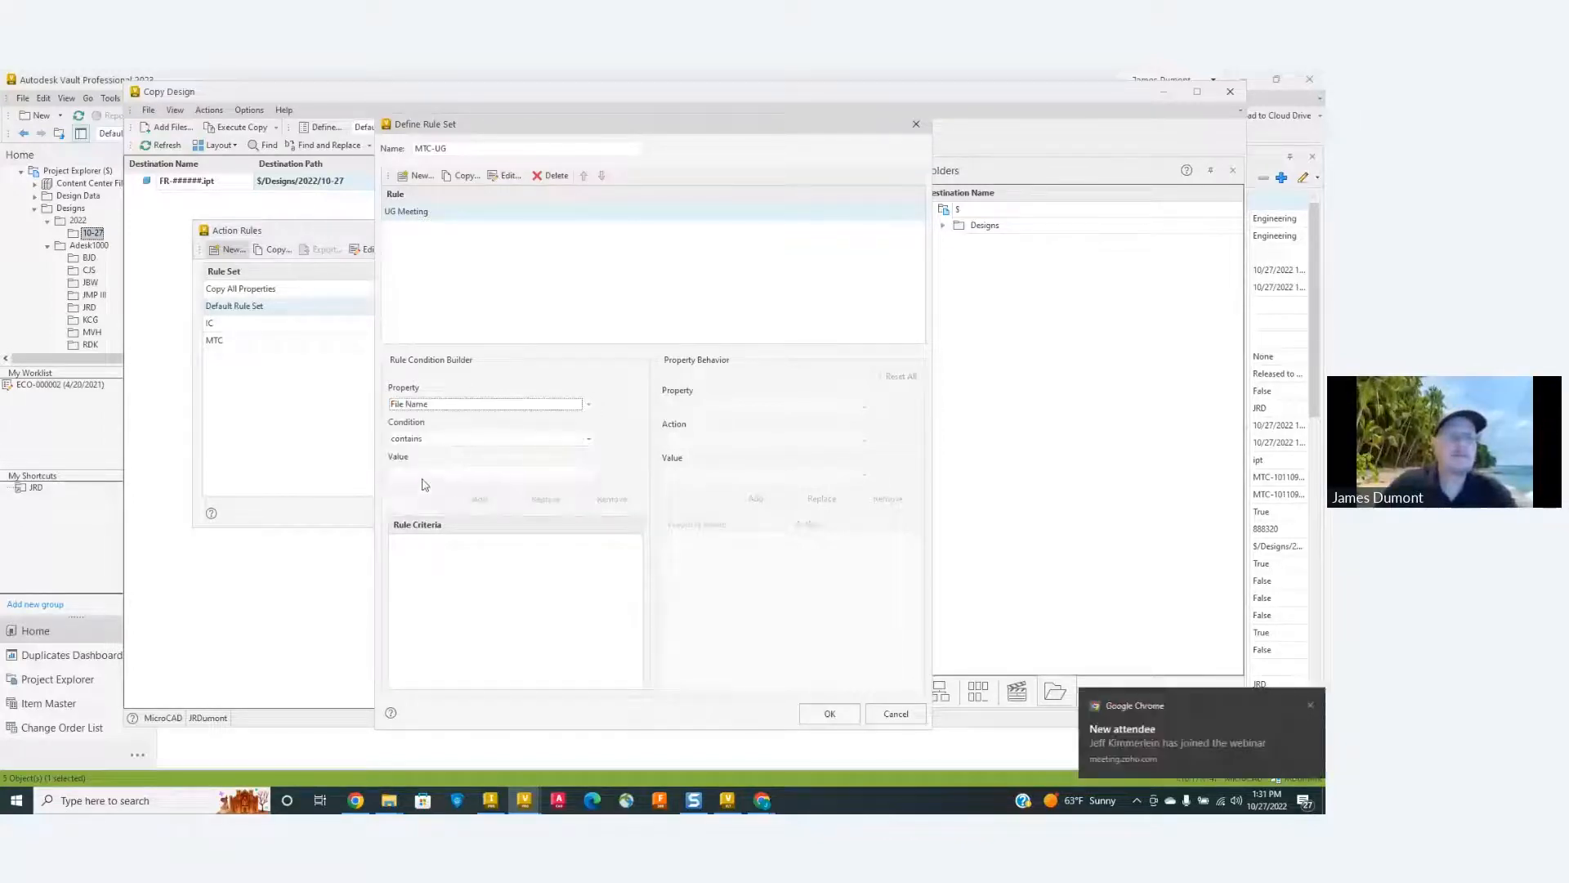
text(-)
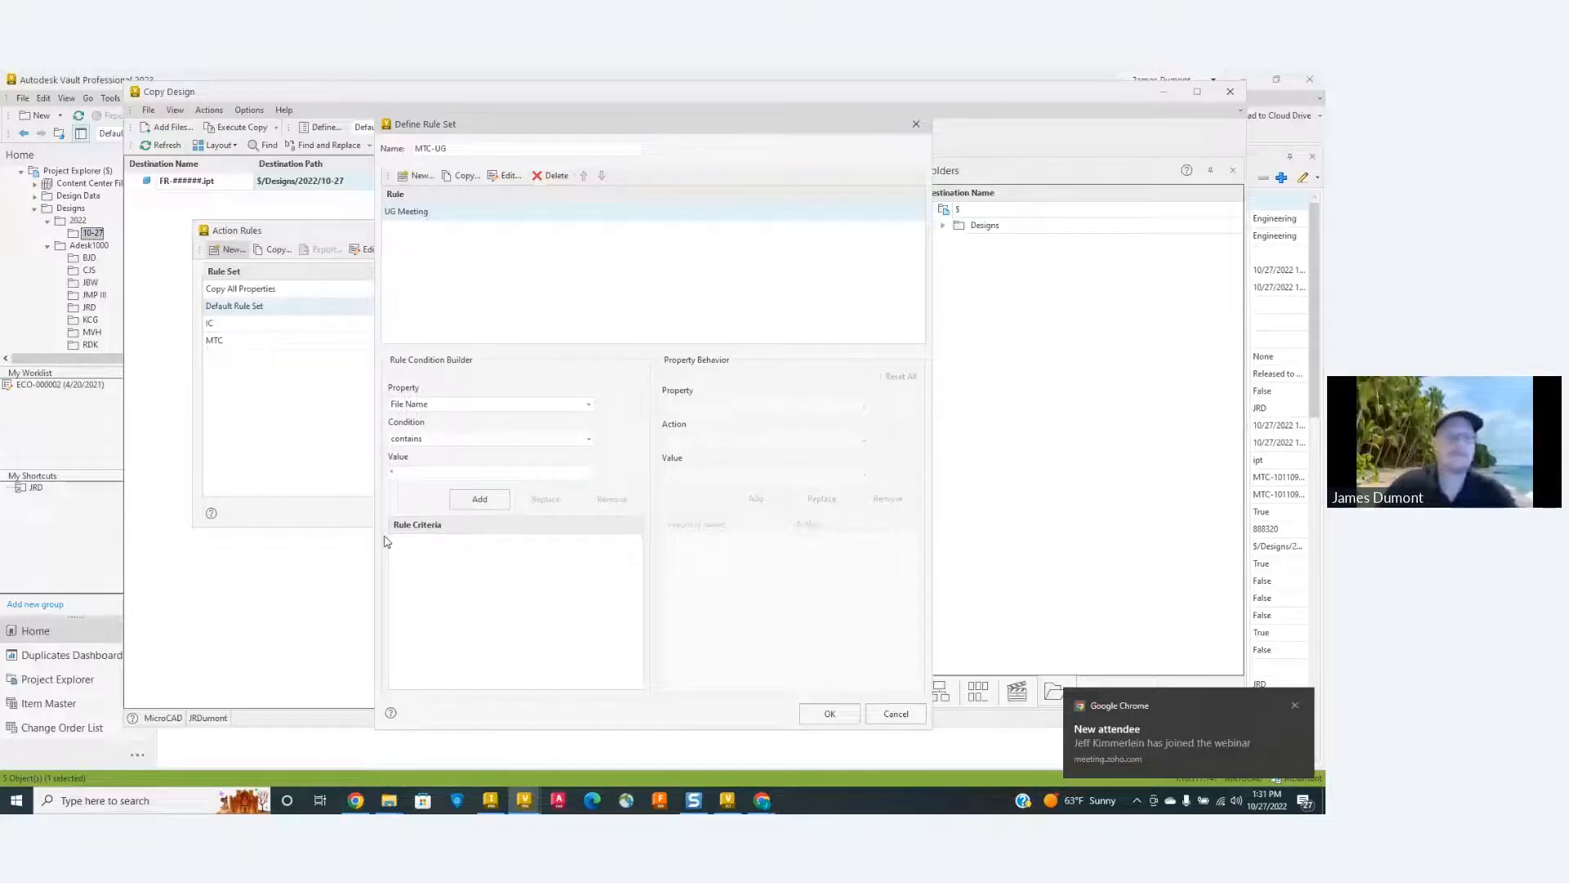
click(471, 500)
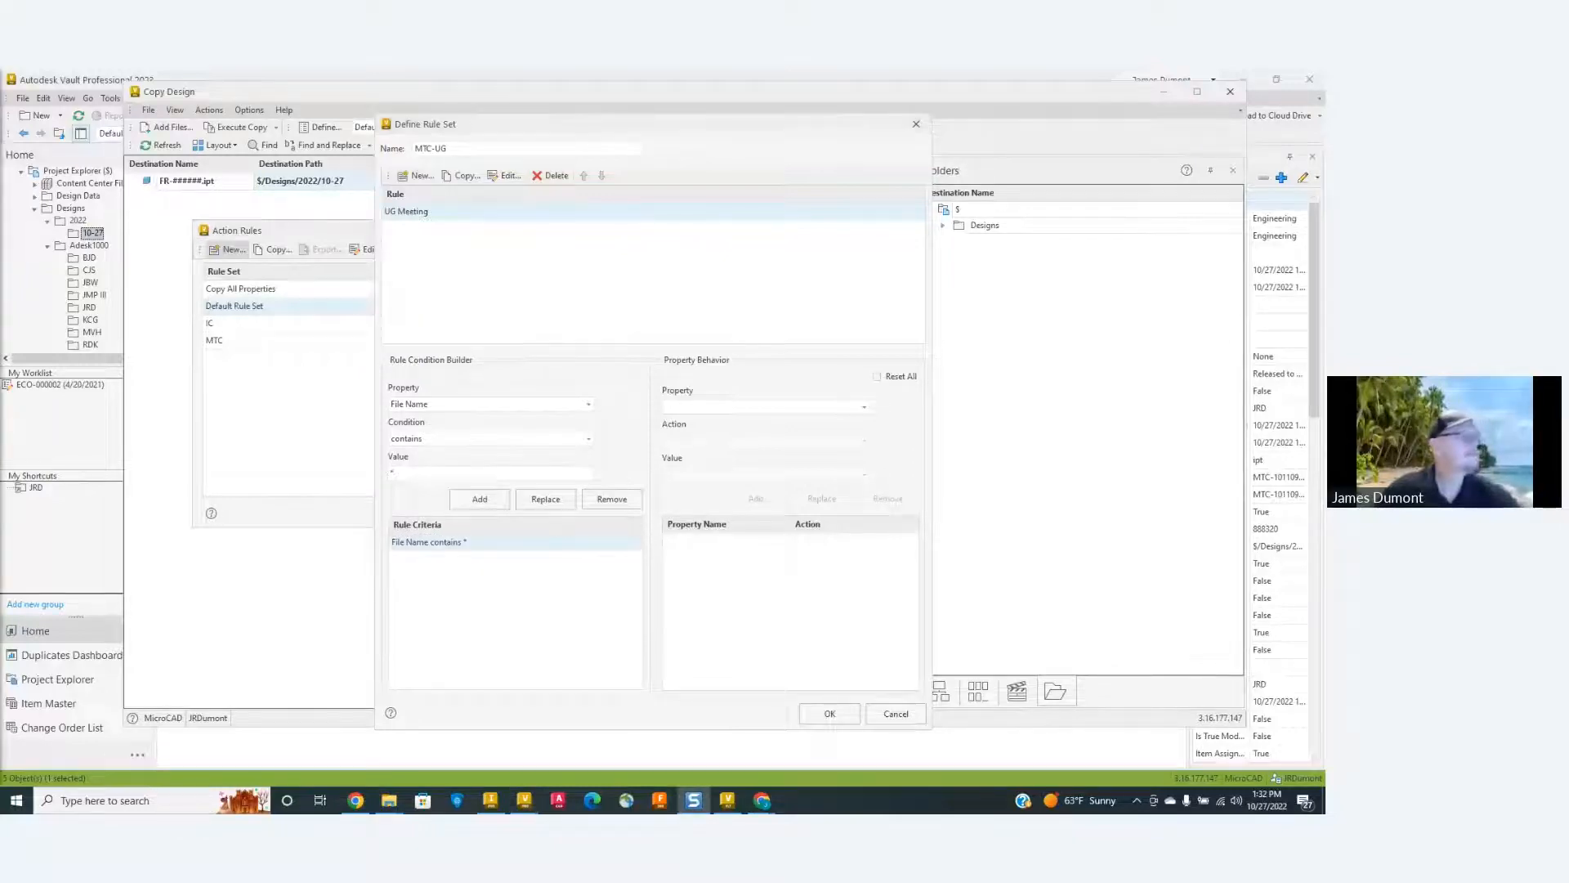
Add a property behavior to the UG Meeting rule that sets the Author value as User.
click(864, 407)
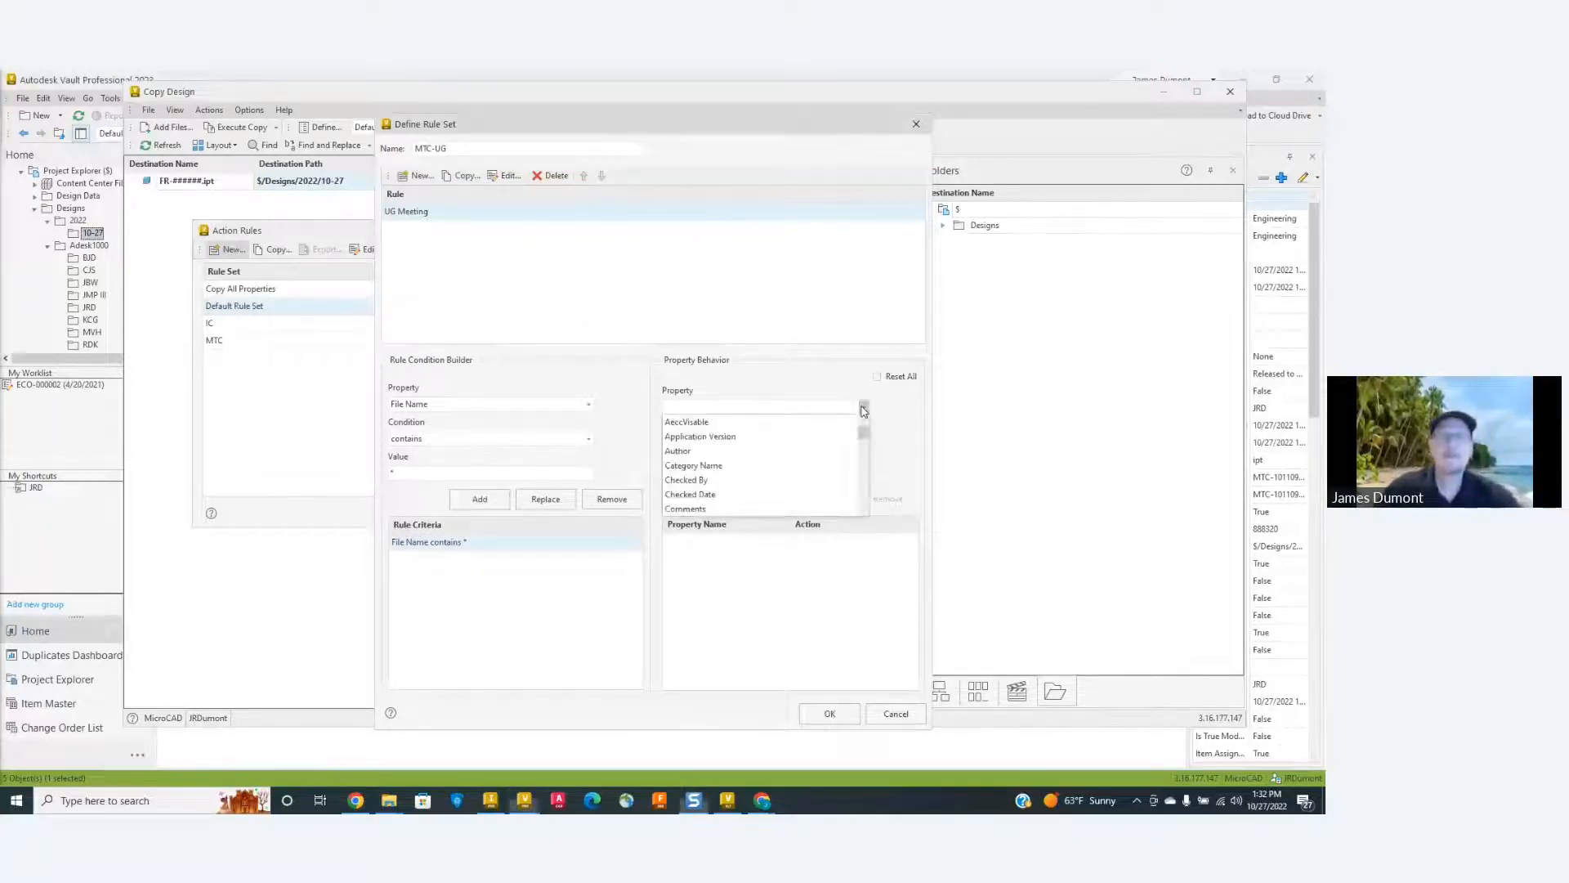
click(701, 450)
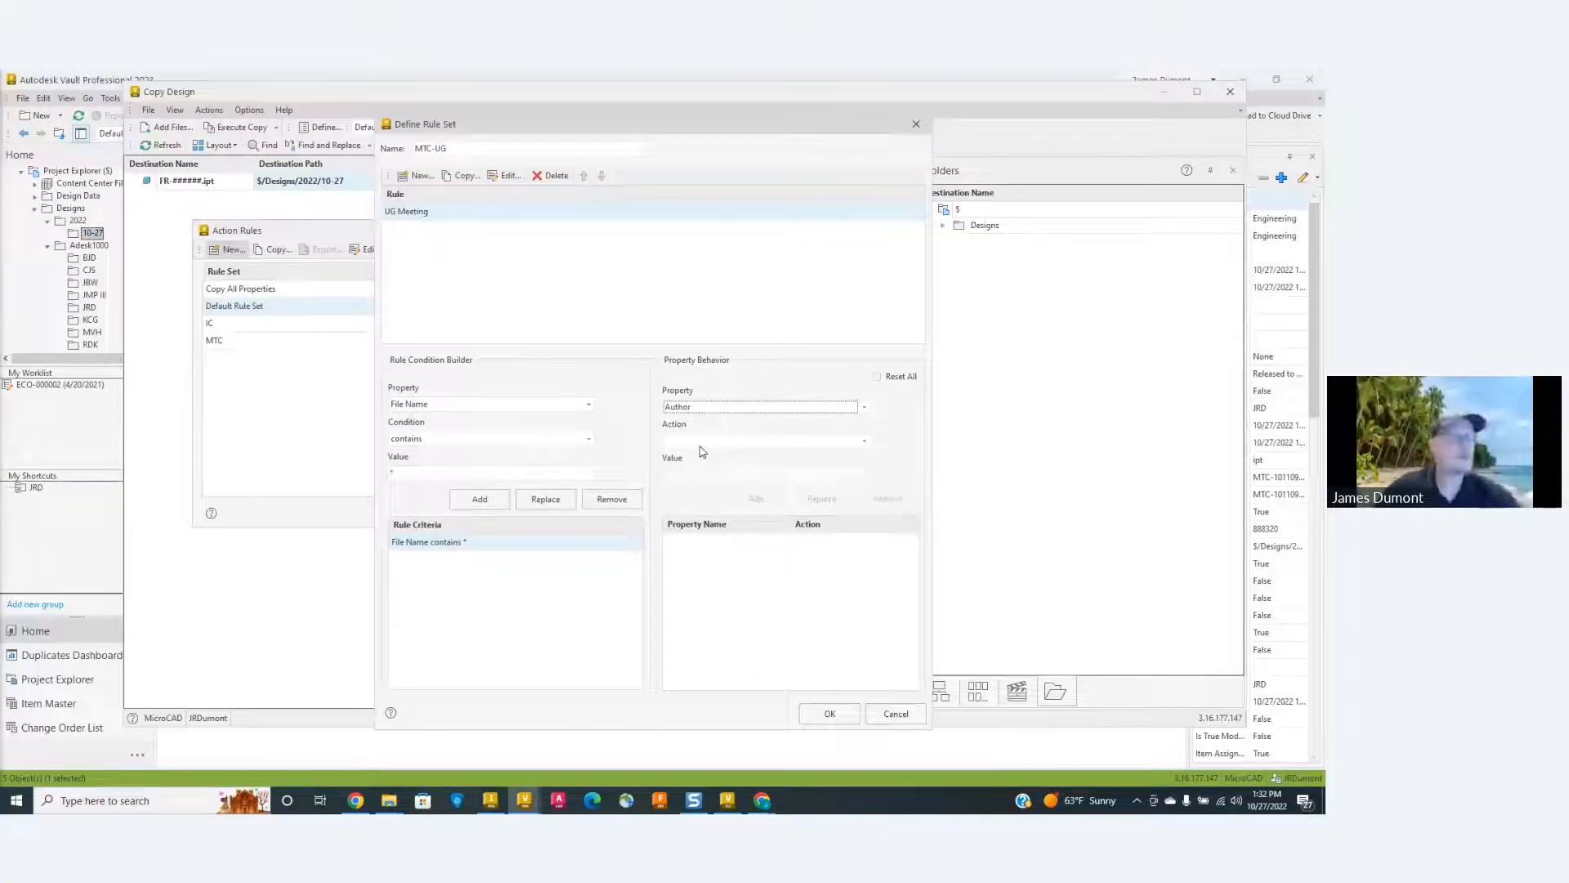
click(703, 442)
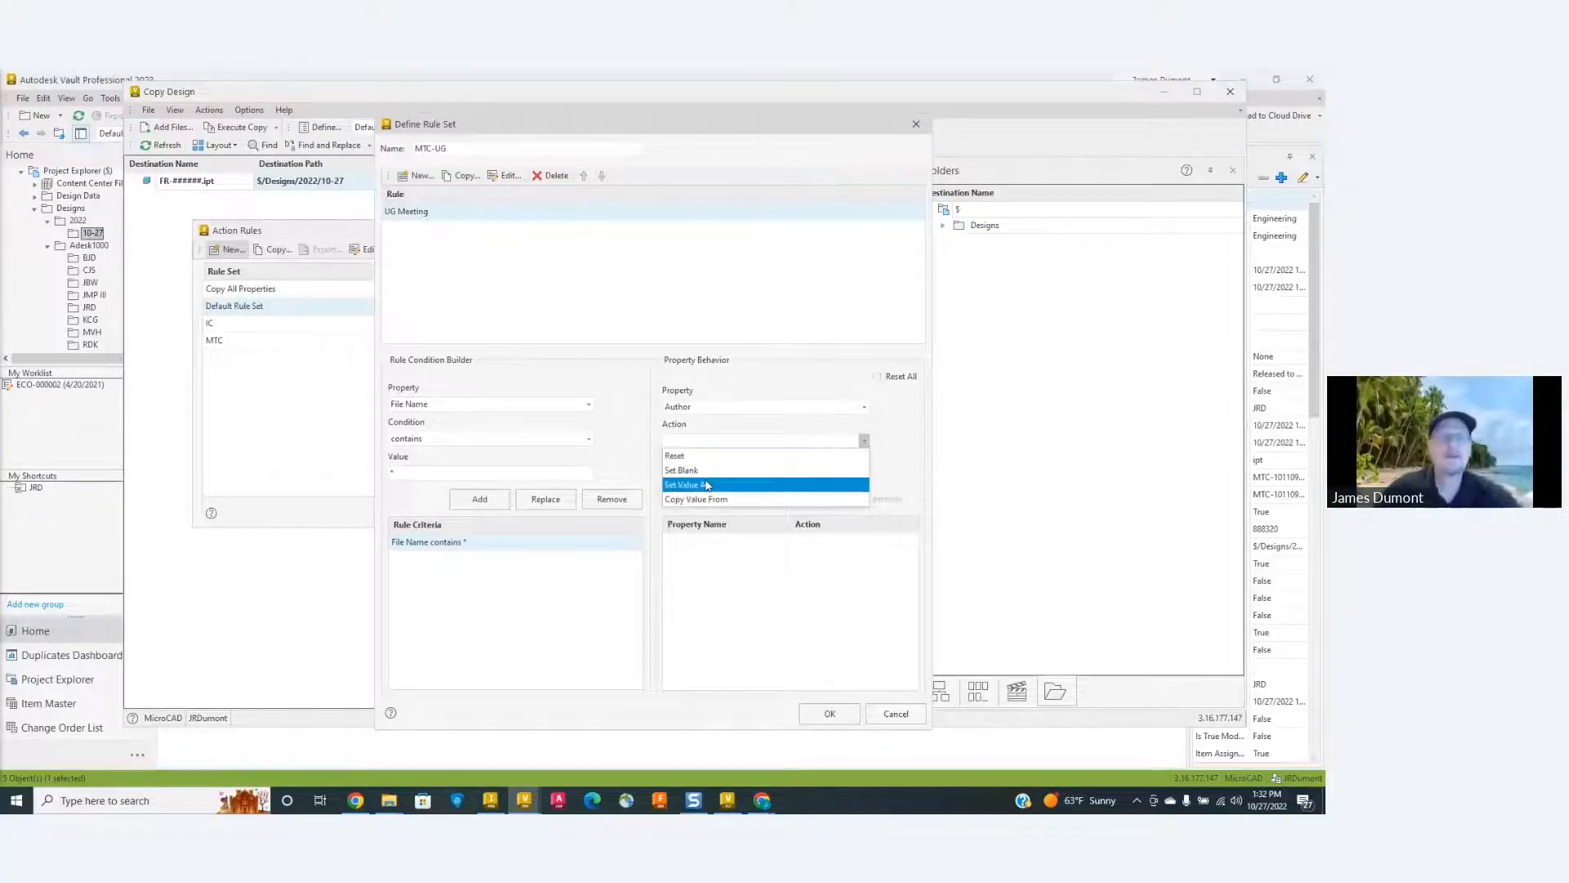
click(708, 485)
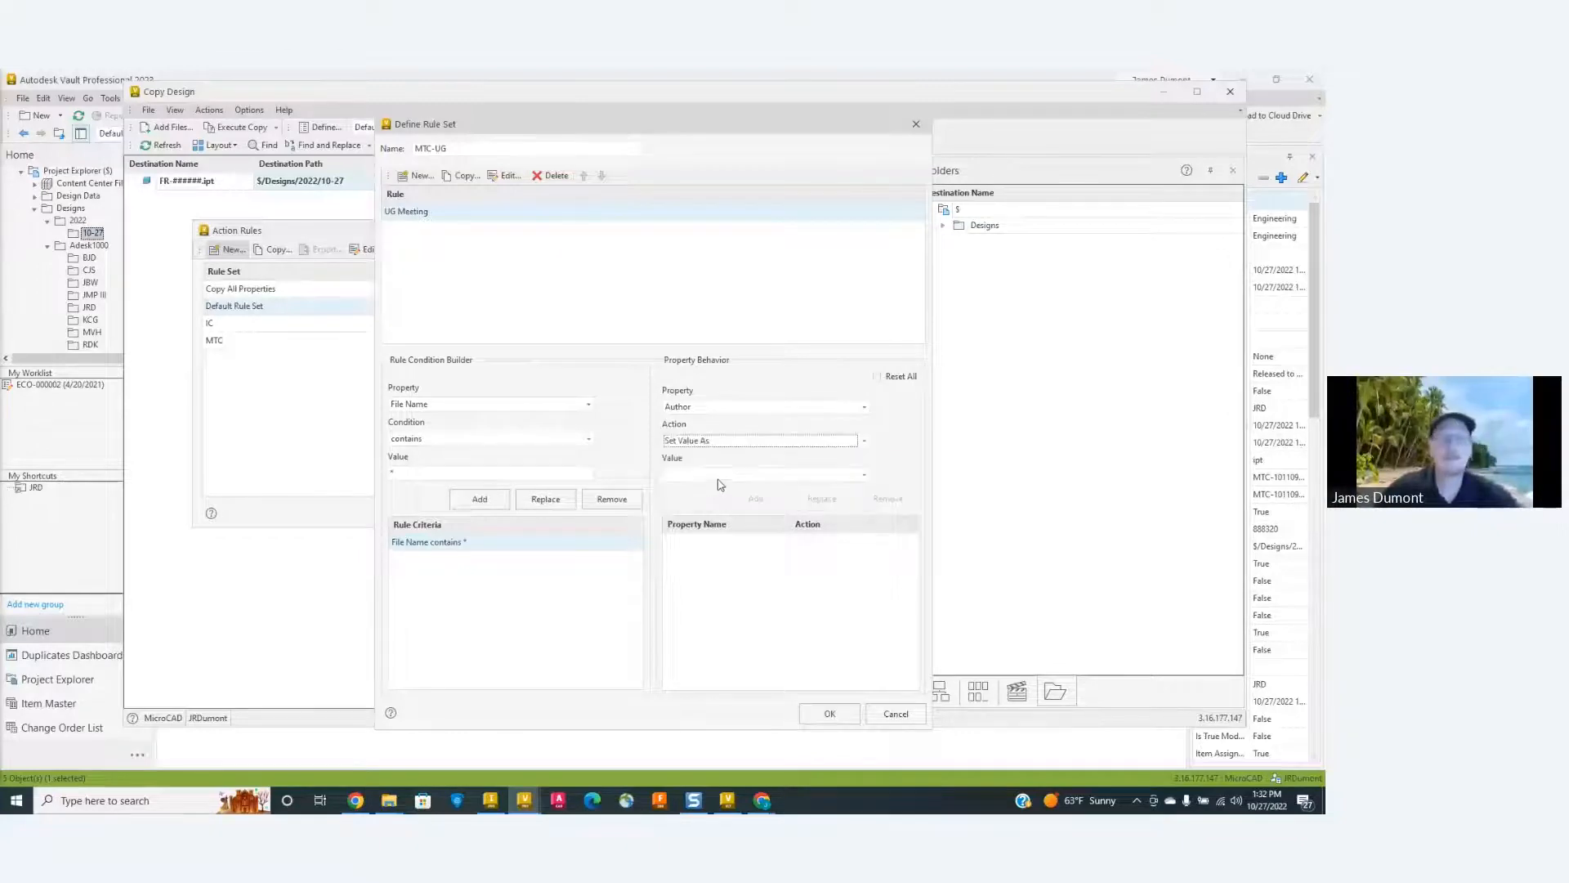
click(728, 476)
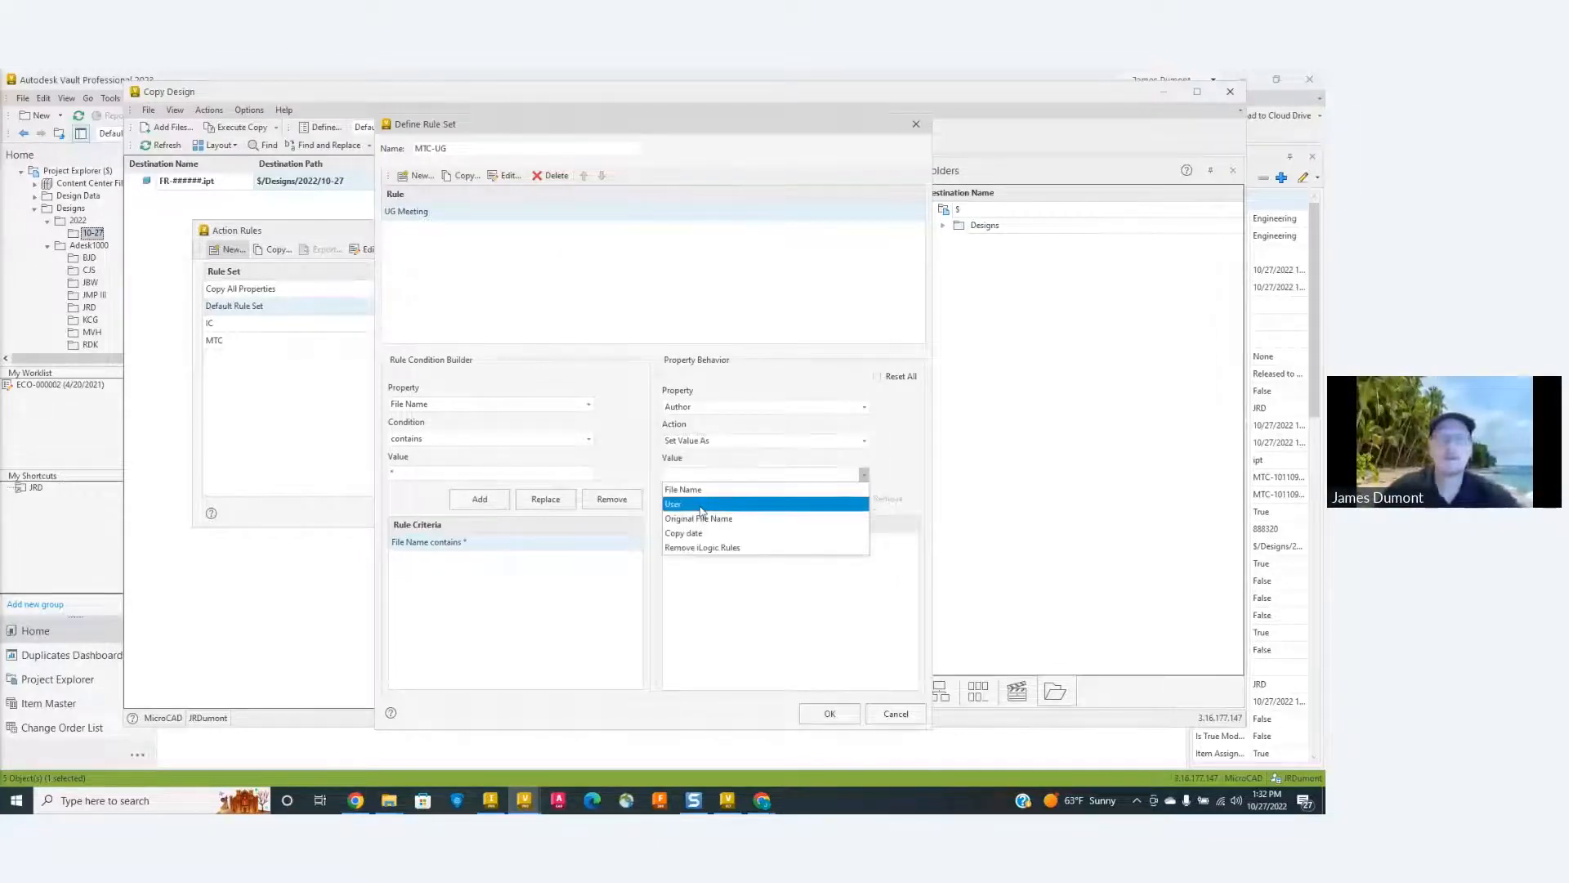
click(702, 504)
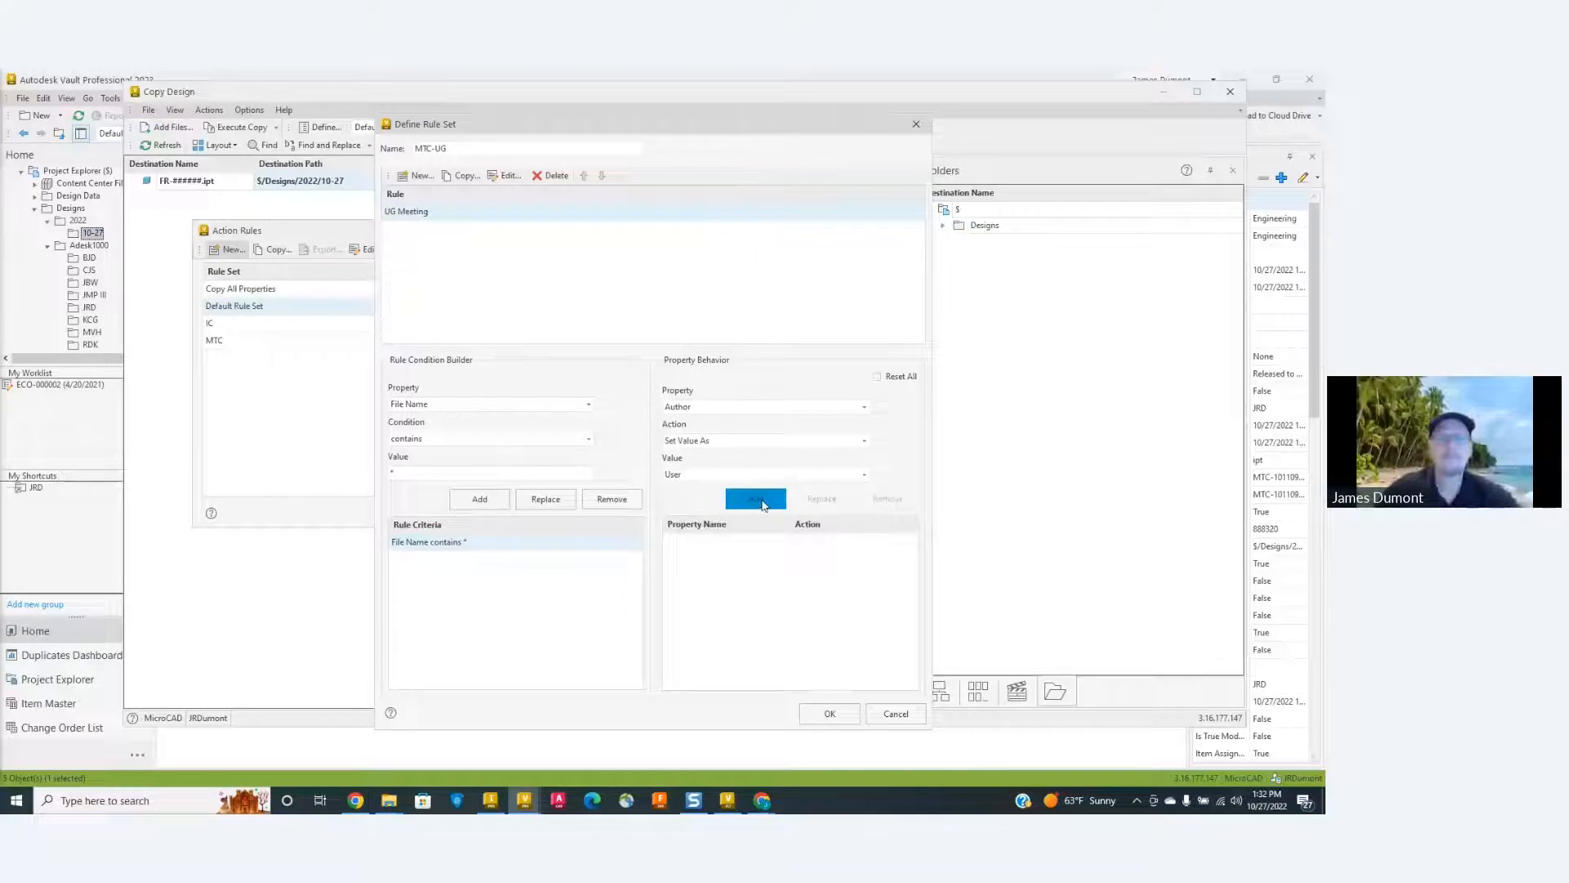
click(740, 499)
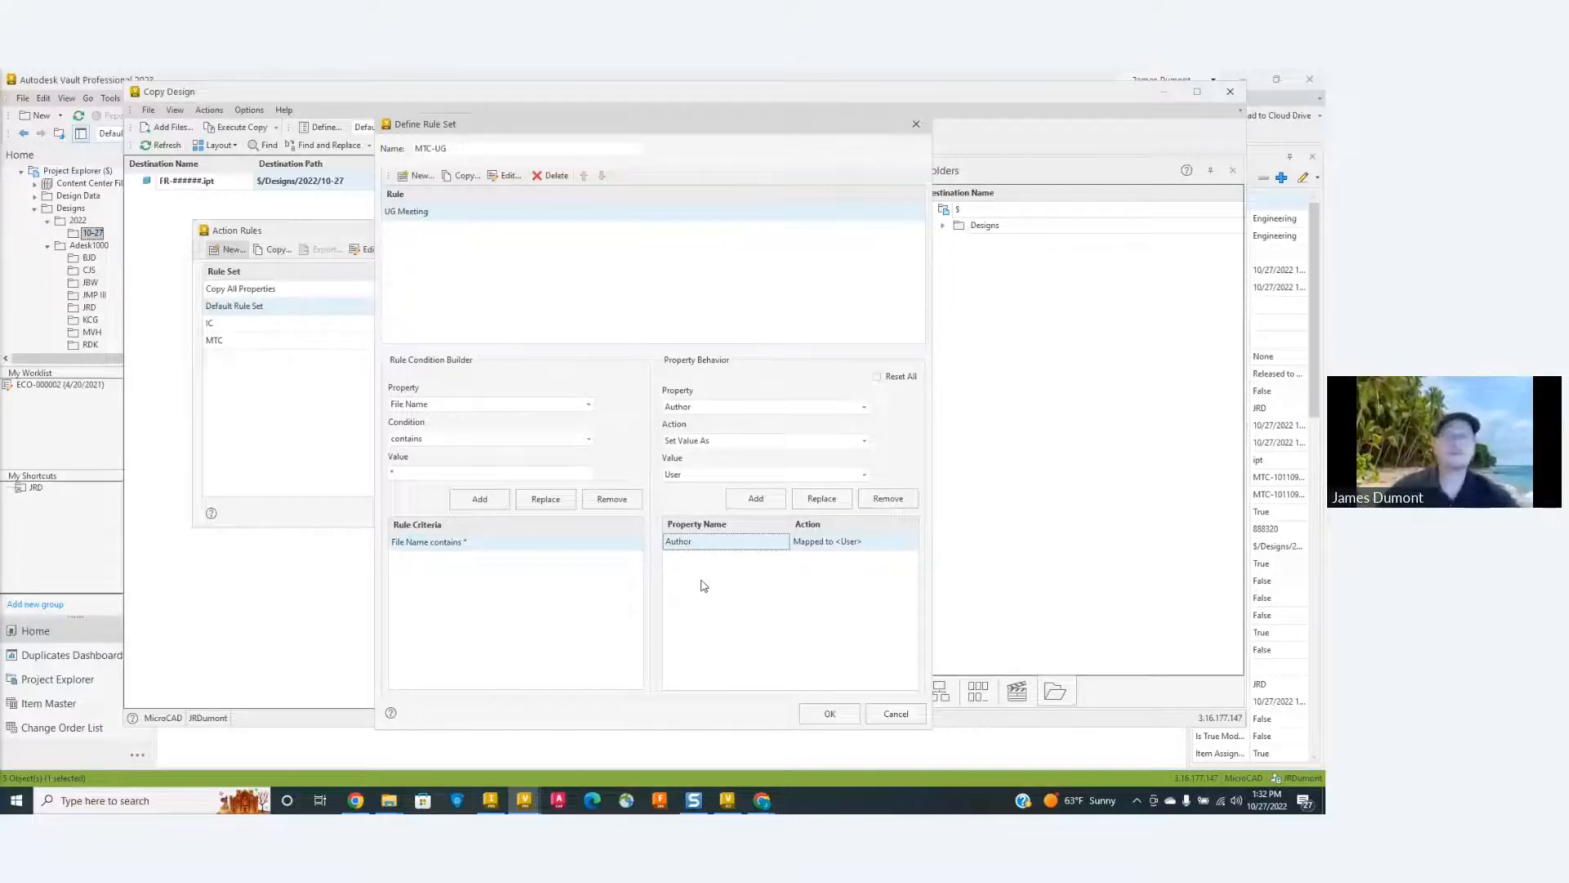
Add a property behavior to the UG Meeting rule that sets the Date File Created value as Copy date.
click(725, 407)
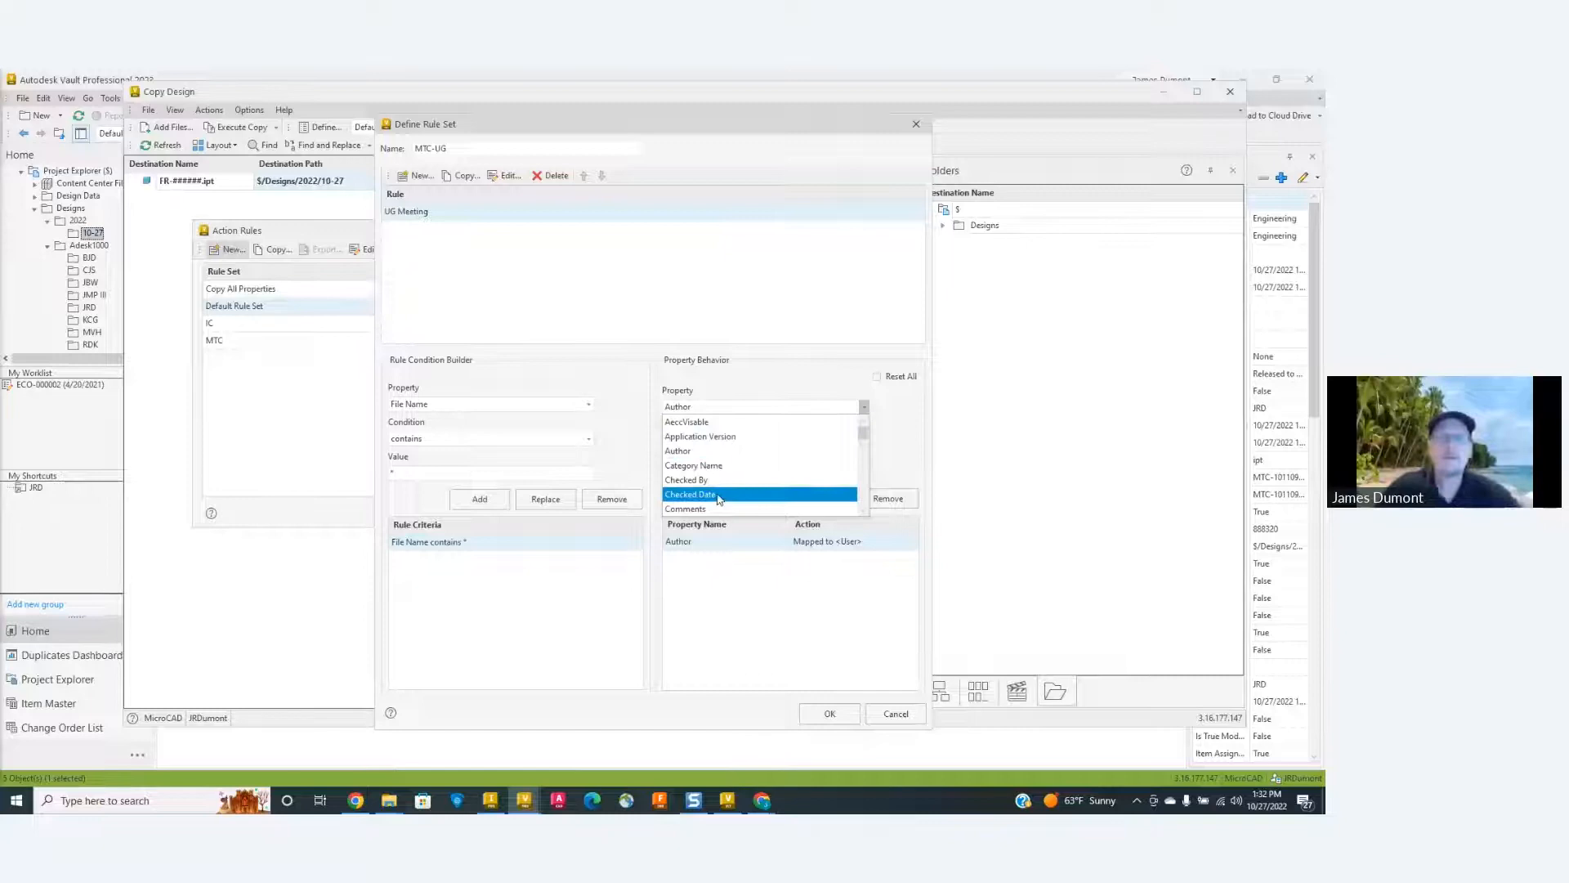
scroll(719, 481, down, 1)
scroll(717, 477, down, 2)
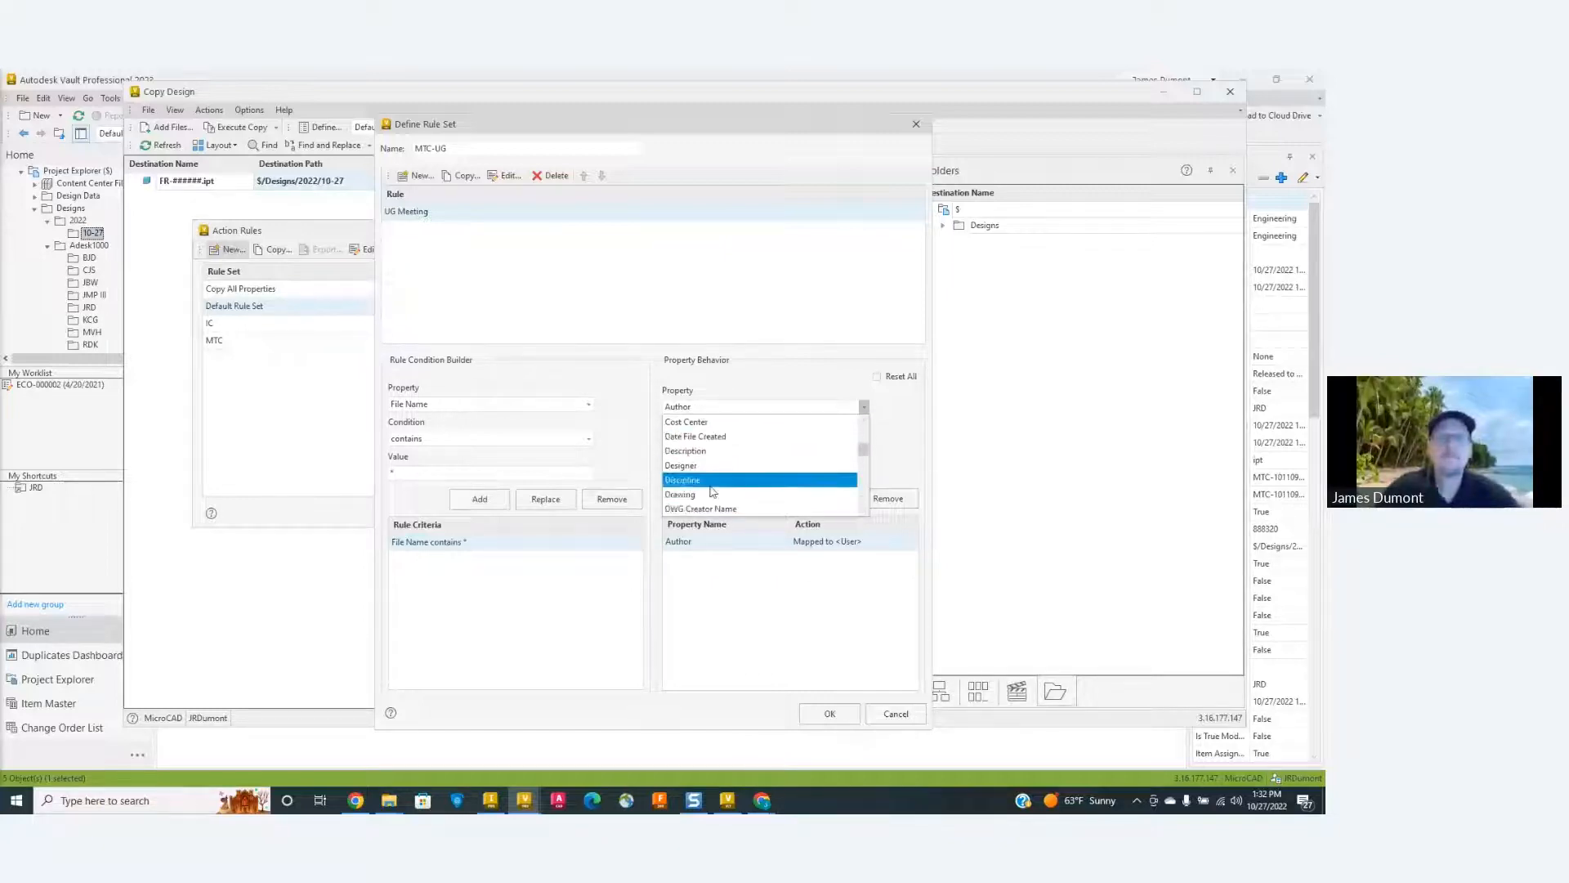
click(713, 442)
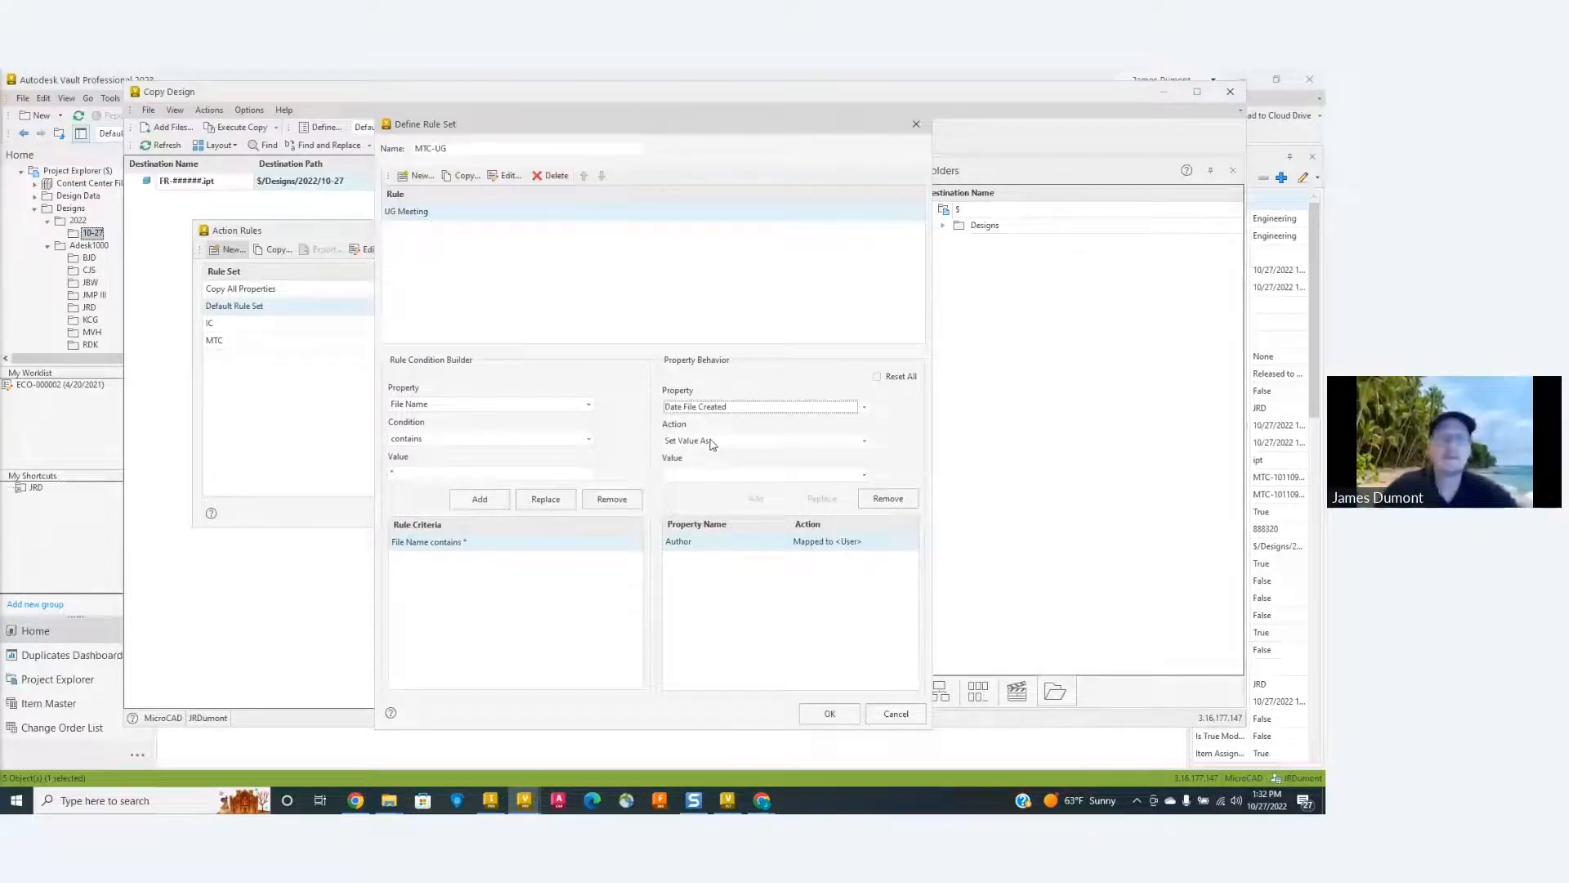
click(718, 482)
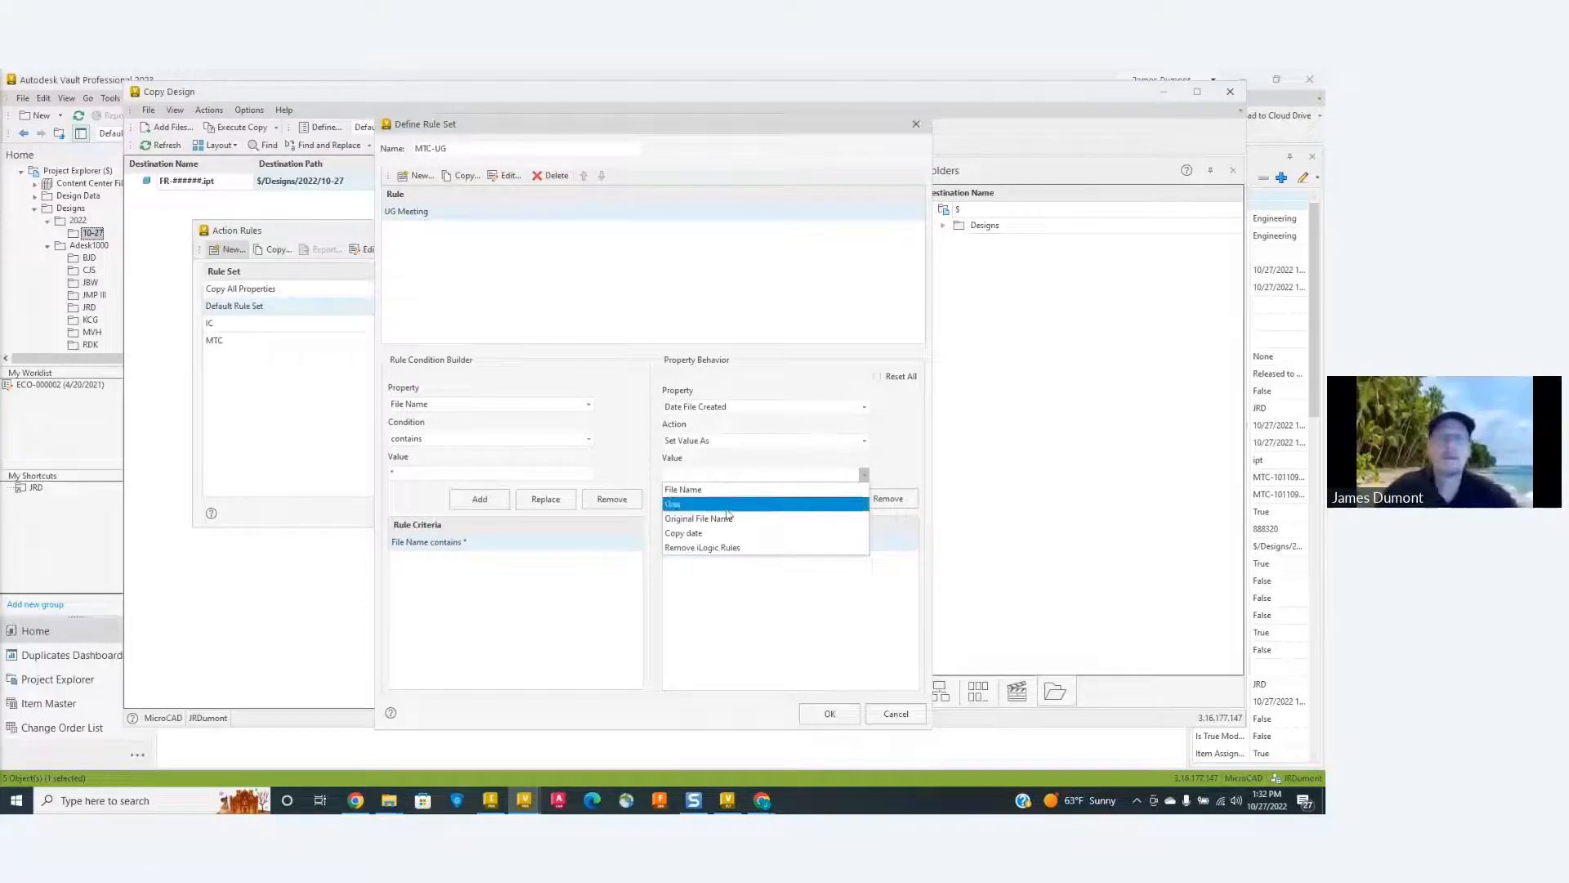
click(719, 535)
click(756, 499)
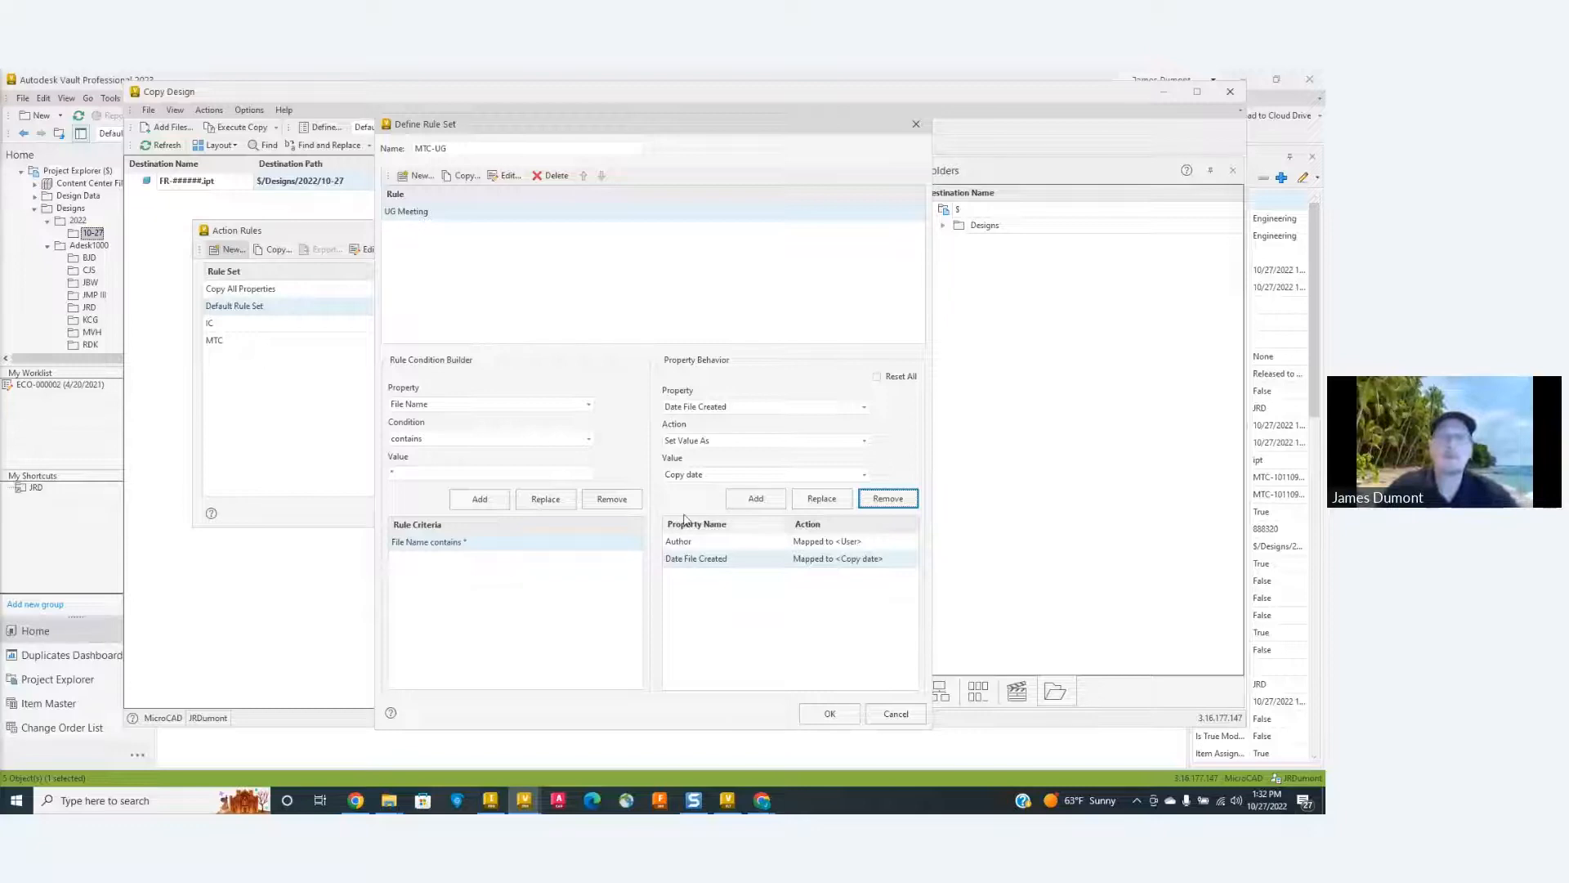
Add Set Blank behaviors for the Checked By and Checked Date properties to the UG Meeting rule.
click(748, 409)
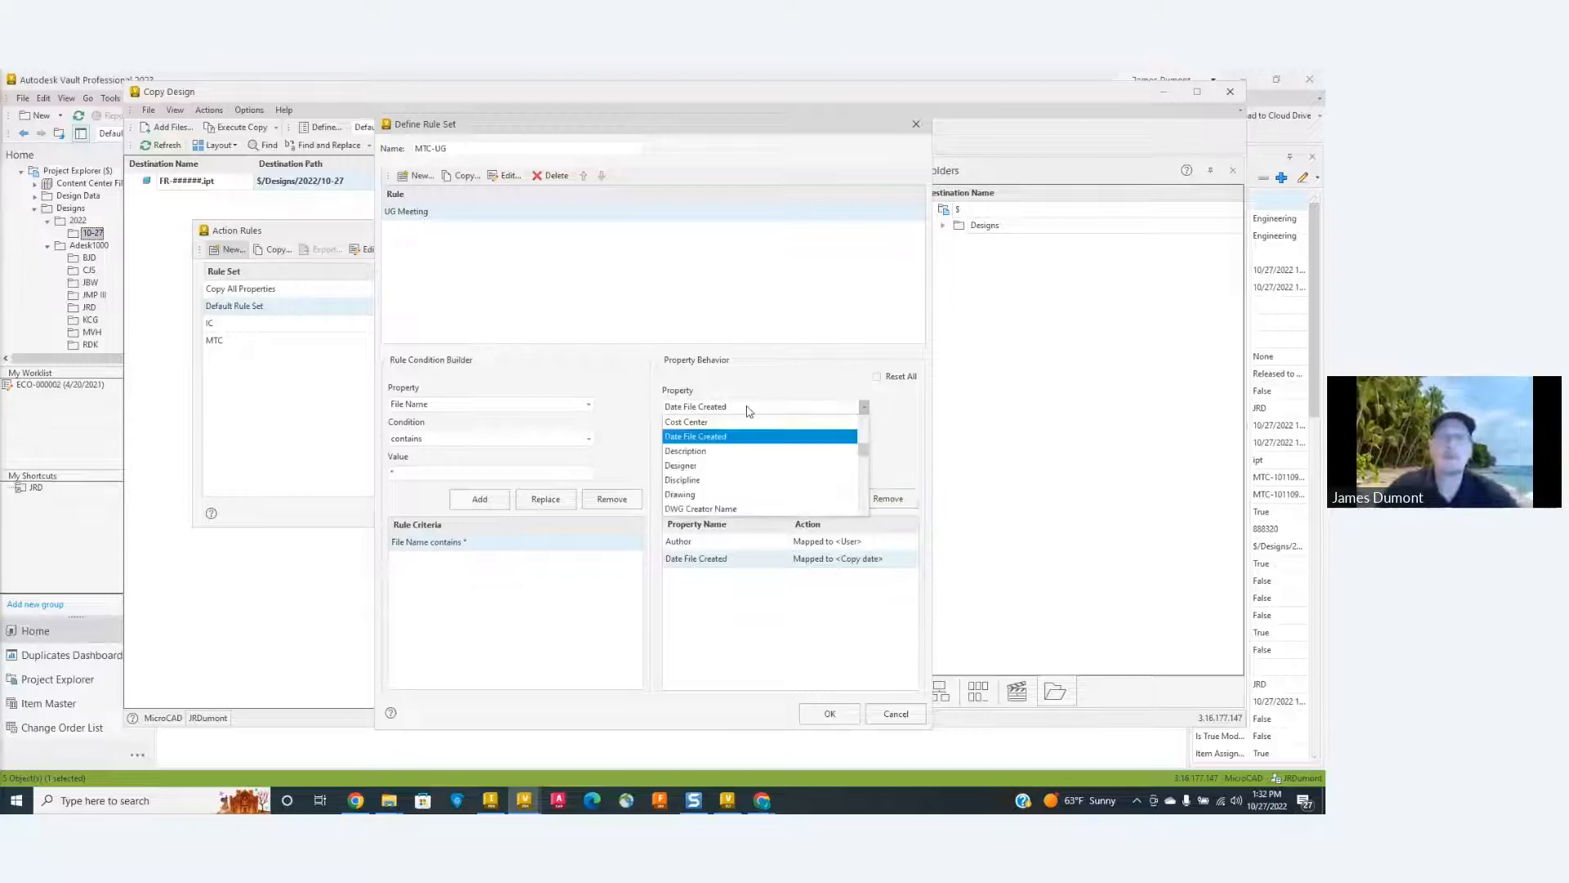
scroll(712, 459, up, 2)
click(699, 436)
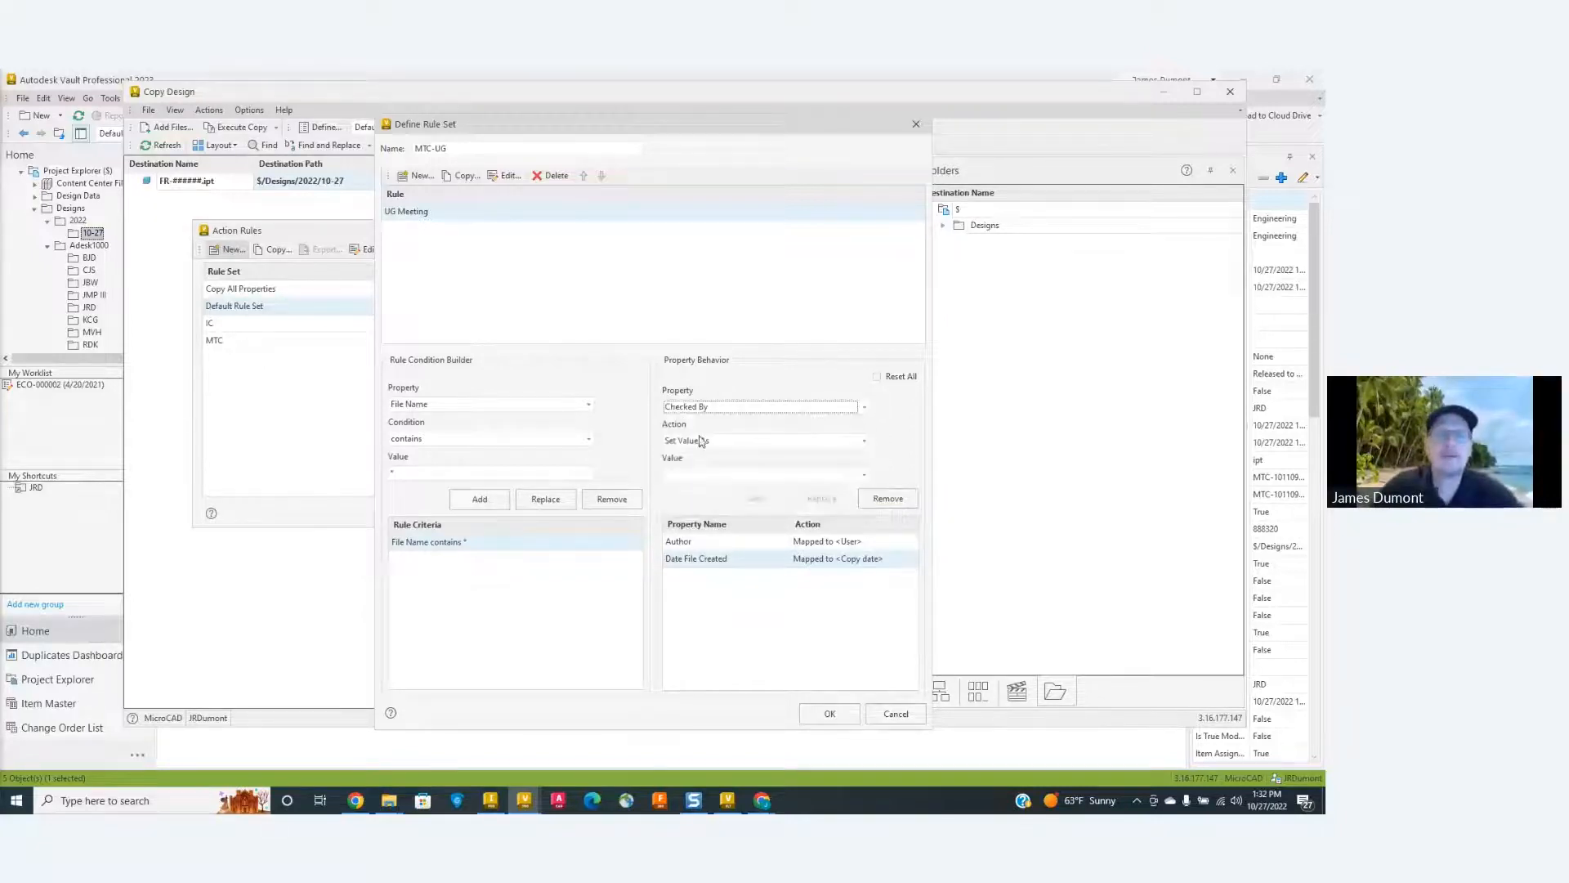
click(699, 441)
click(697, 471)
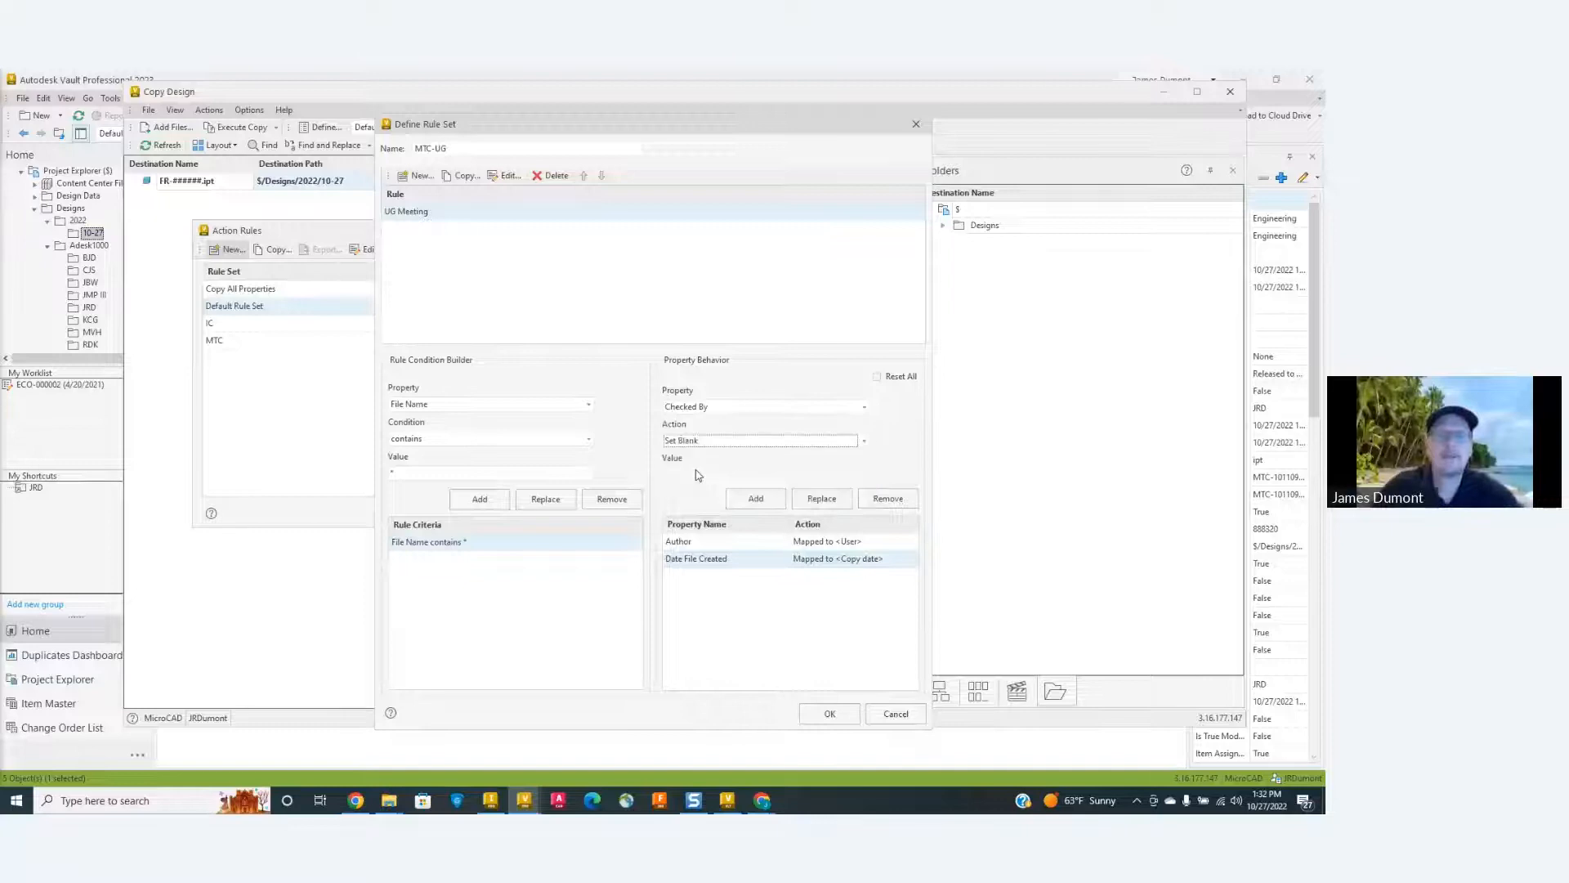
click(756, 499)
click(730, 407)
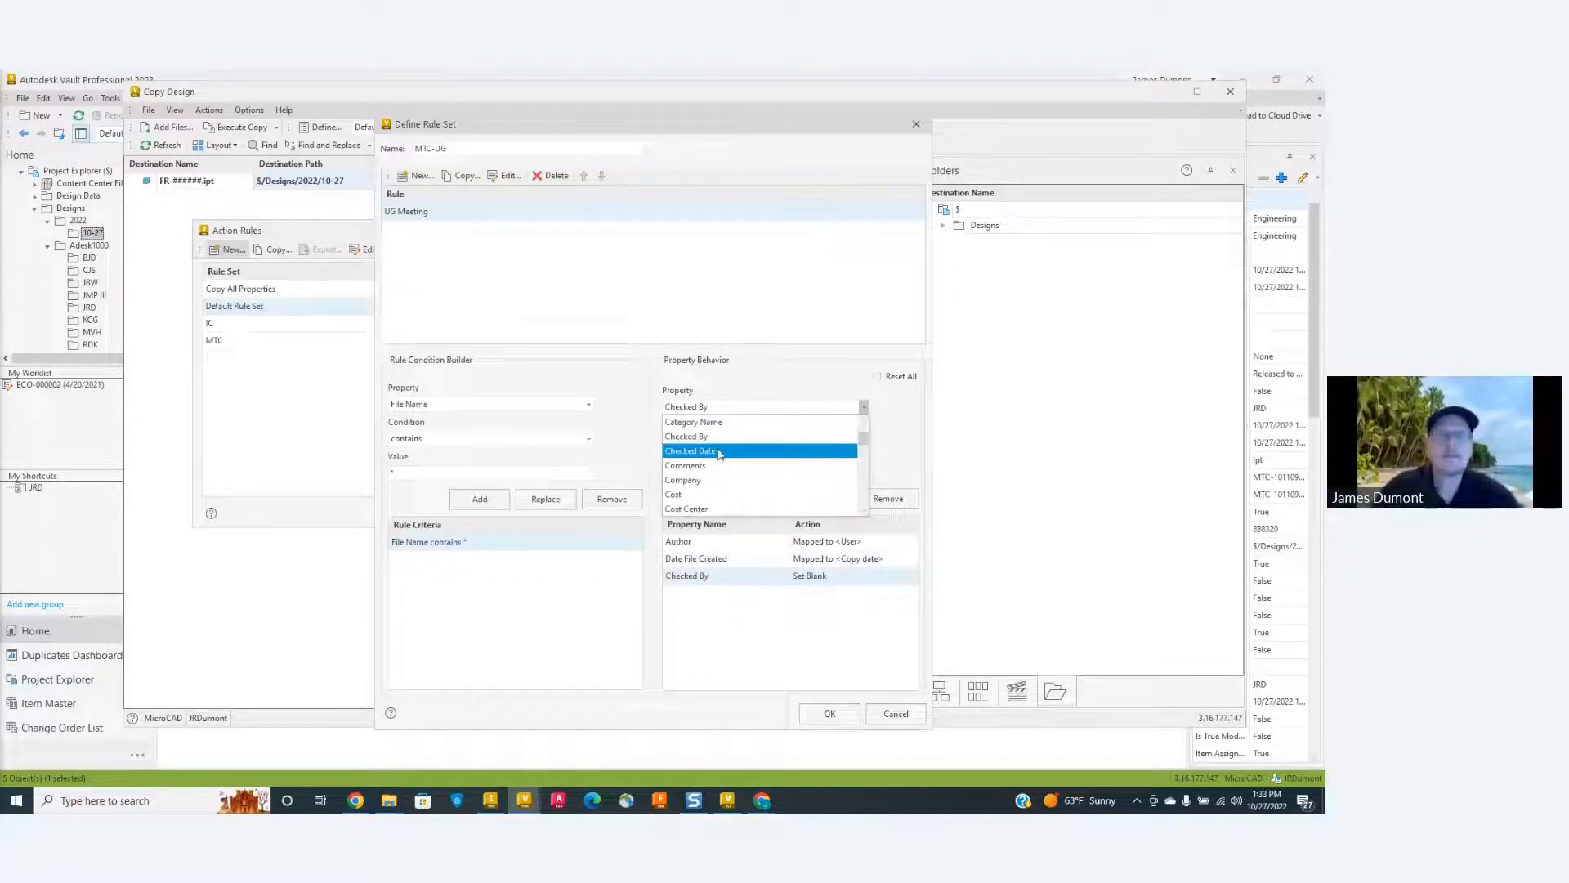
click(726, 452)
click(752, 498)
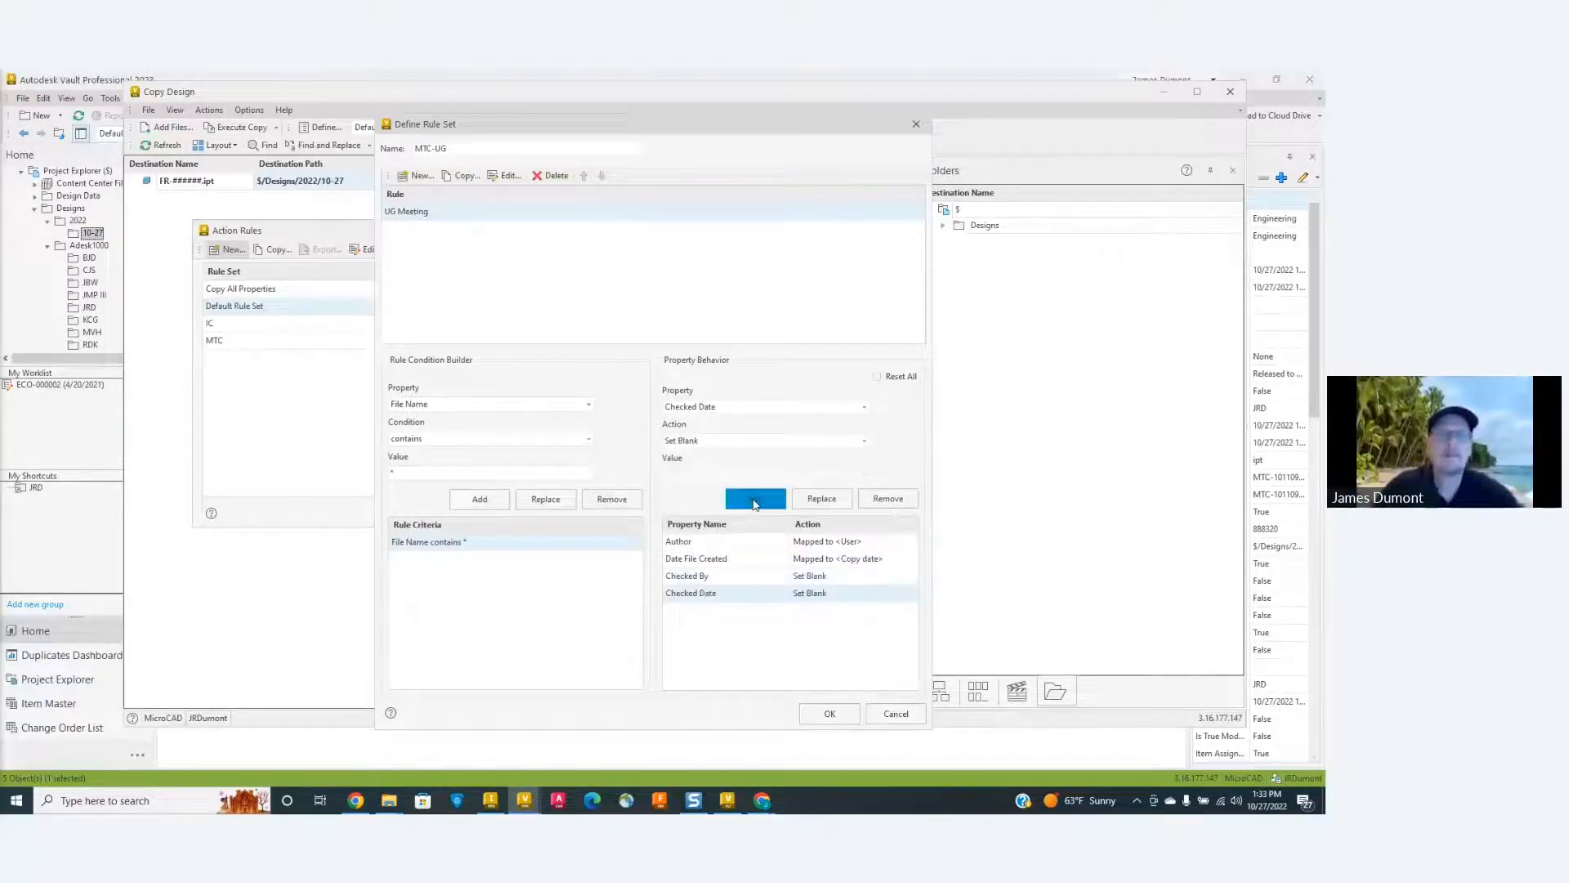
Add Set Blank behaviors for the Mfg Approved By and Mfg Approved Date properties to the UG Meeting rule.
click(730, 408)
text(m)
scroll(750, 476, down, 1)
click(723, 495)
click(753, 498)
click(735, 415)
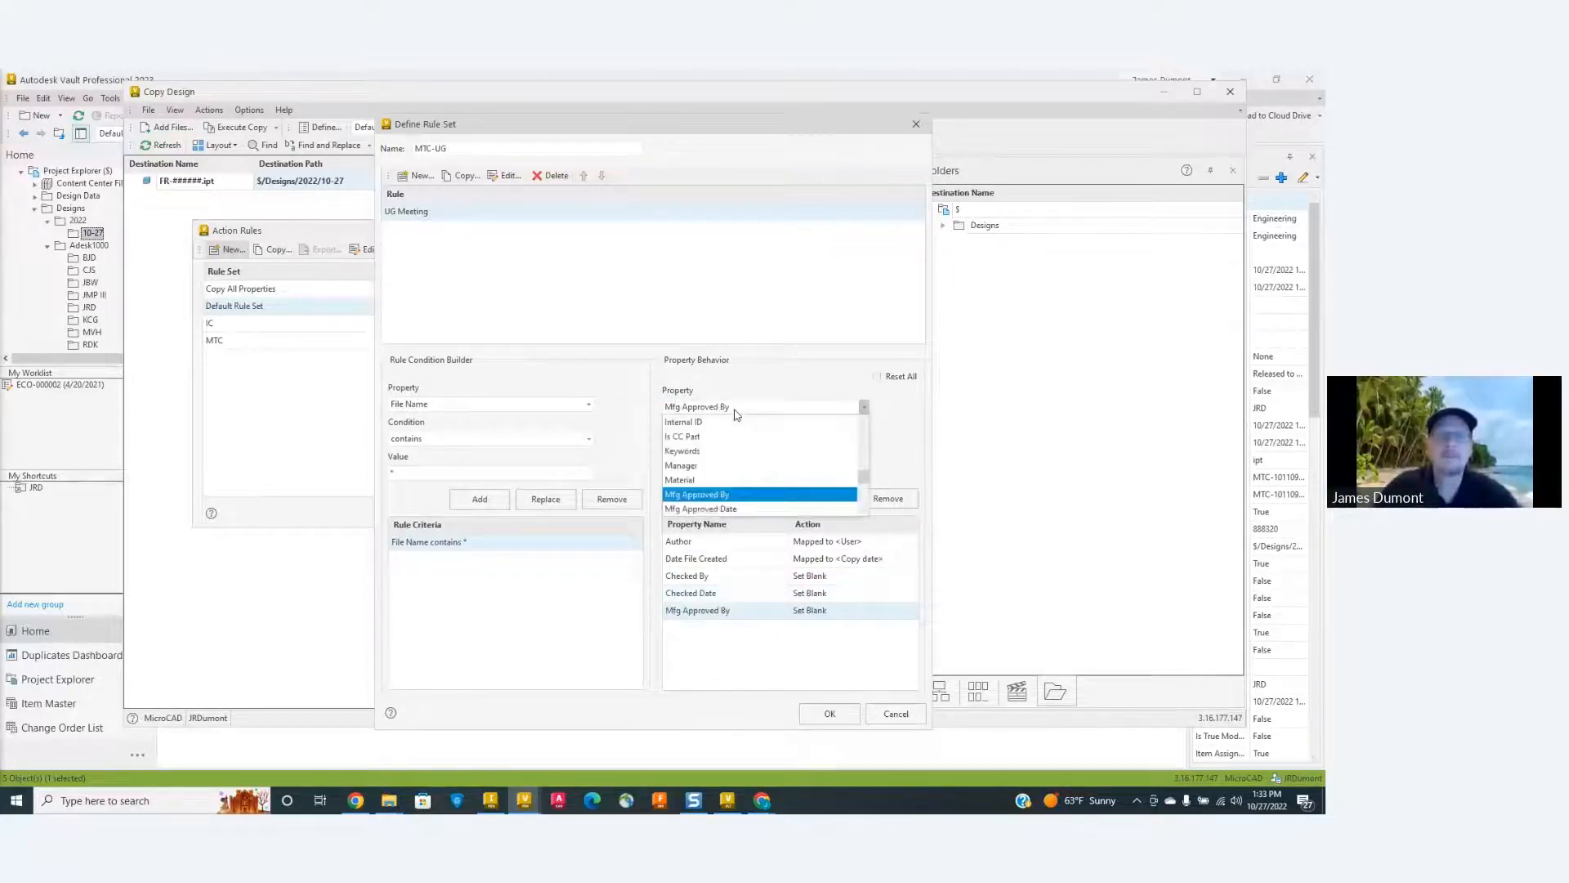
click(728, 502)
click(753, 498)
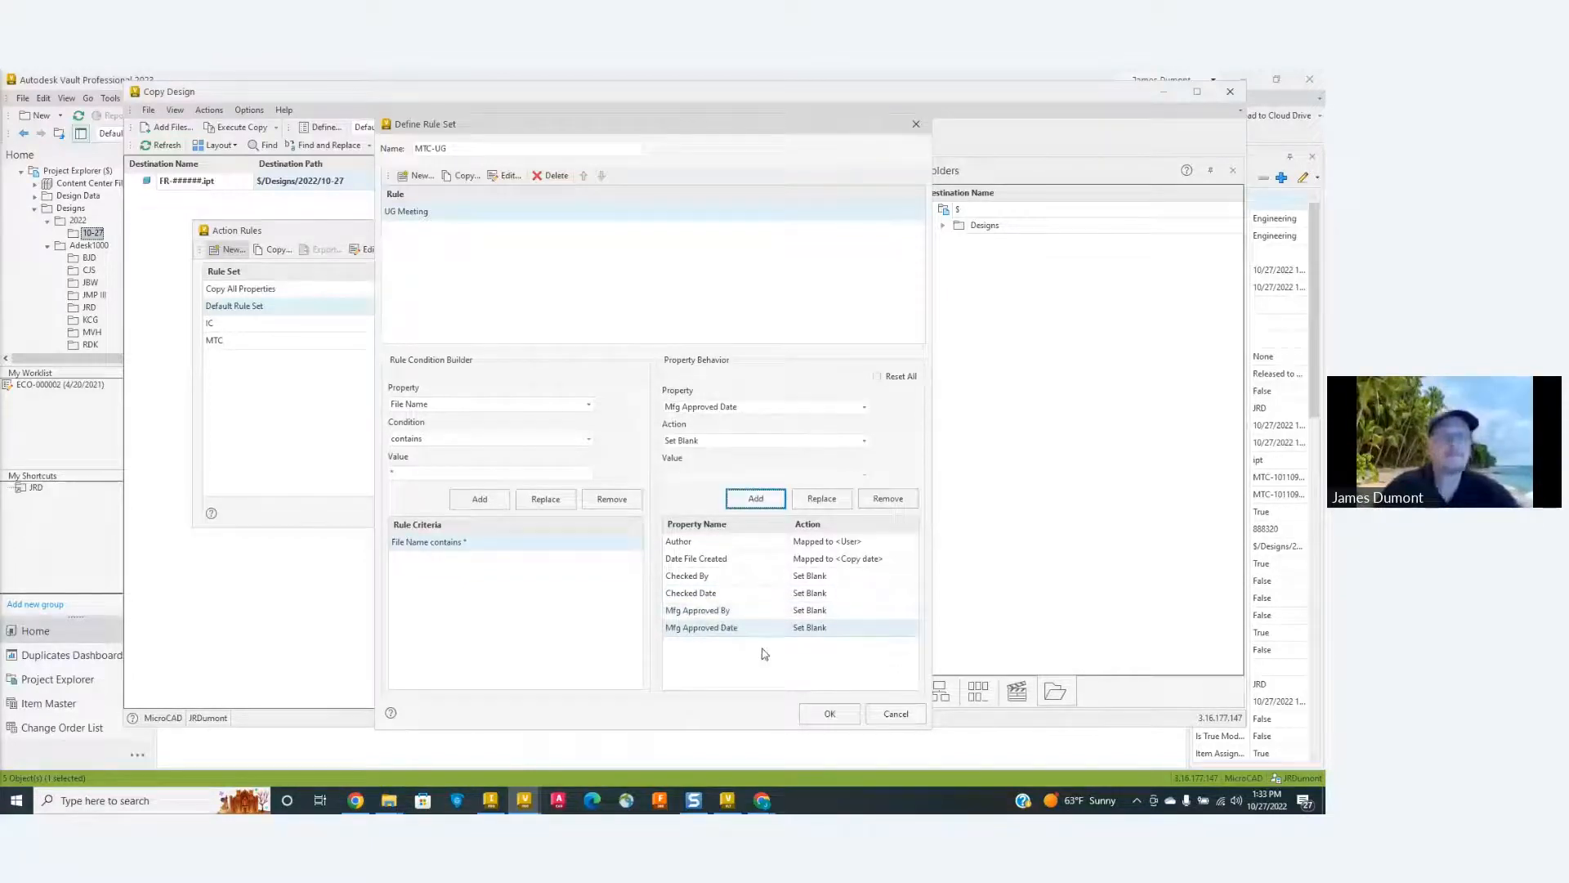
Save the MTC-UG rule set with the action rules and close Copy Design.
click(840, 719)
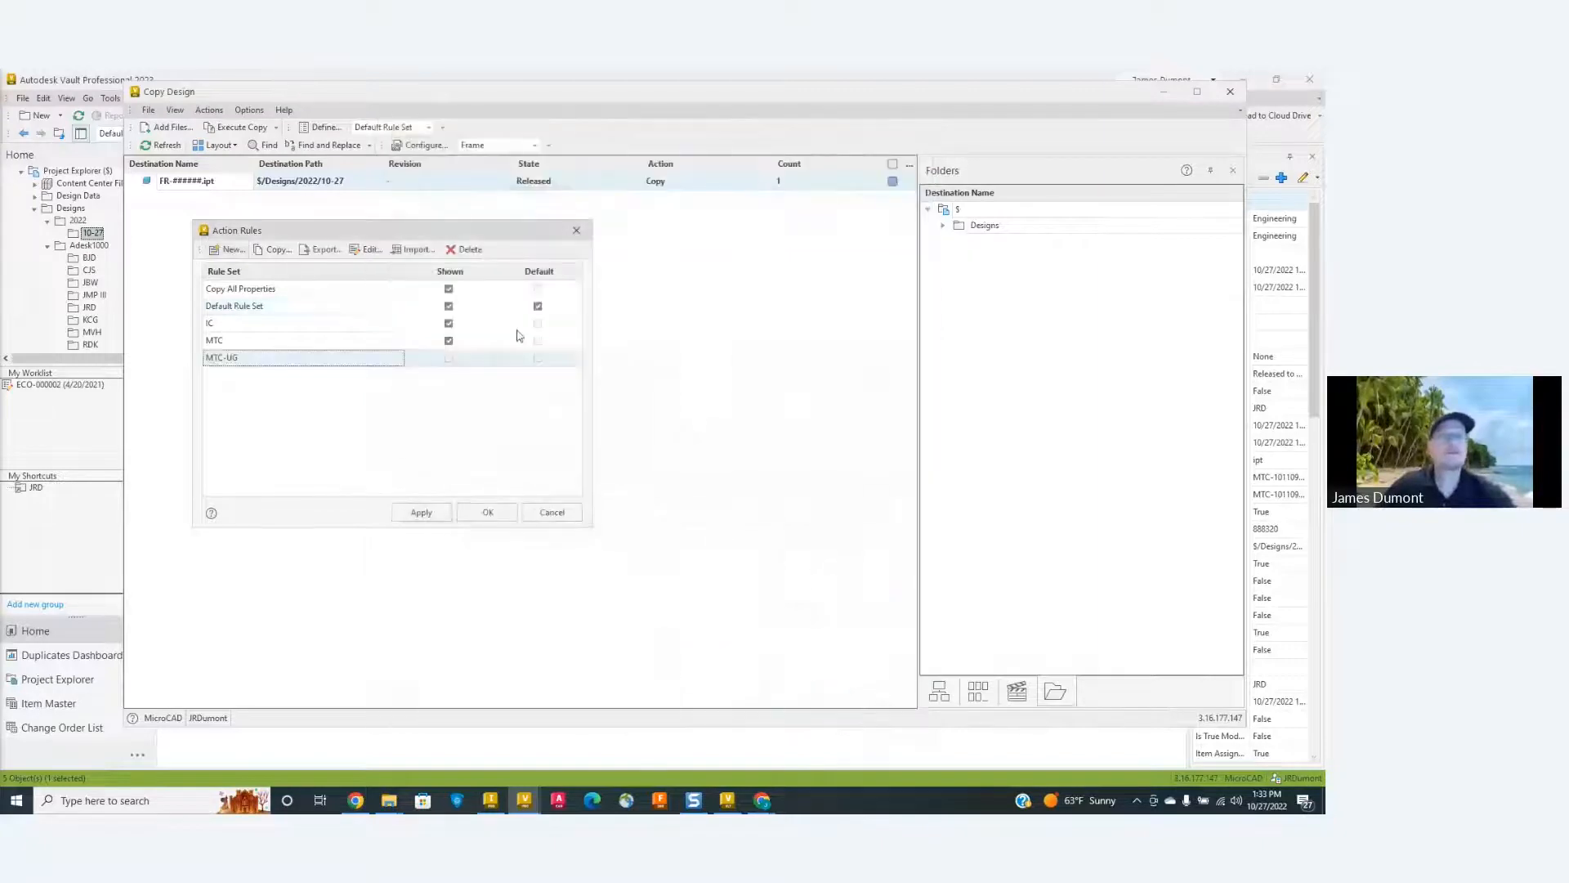
click(485, 512)
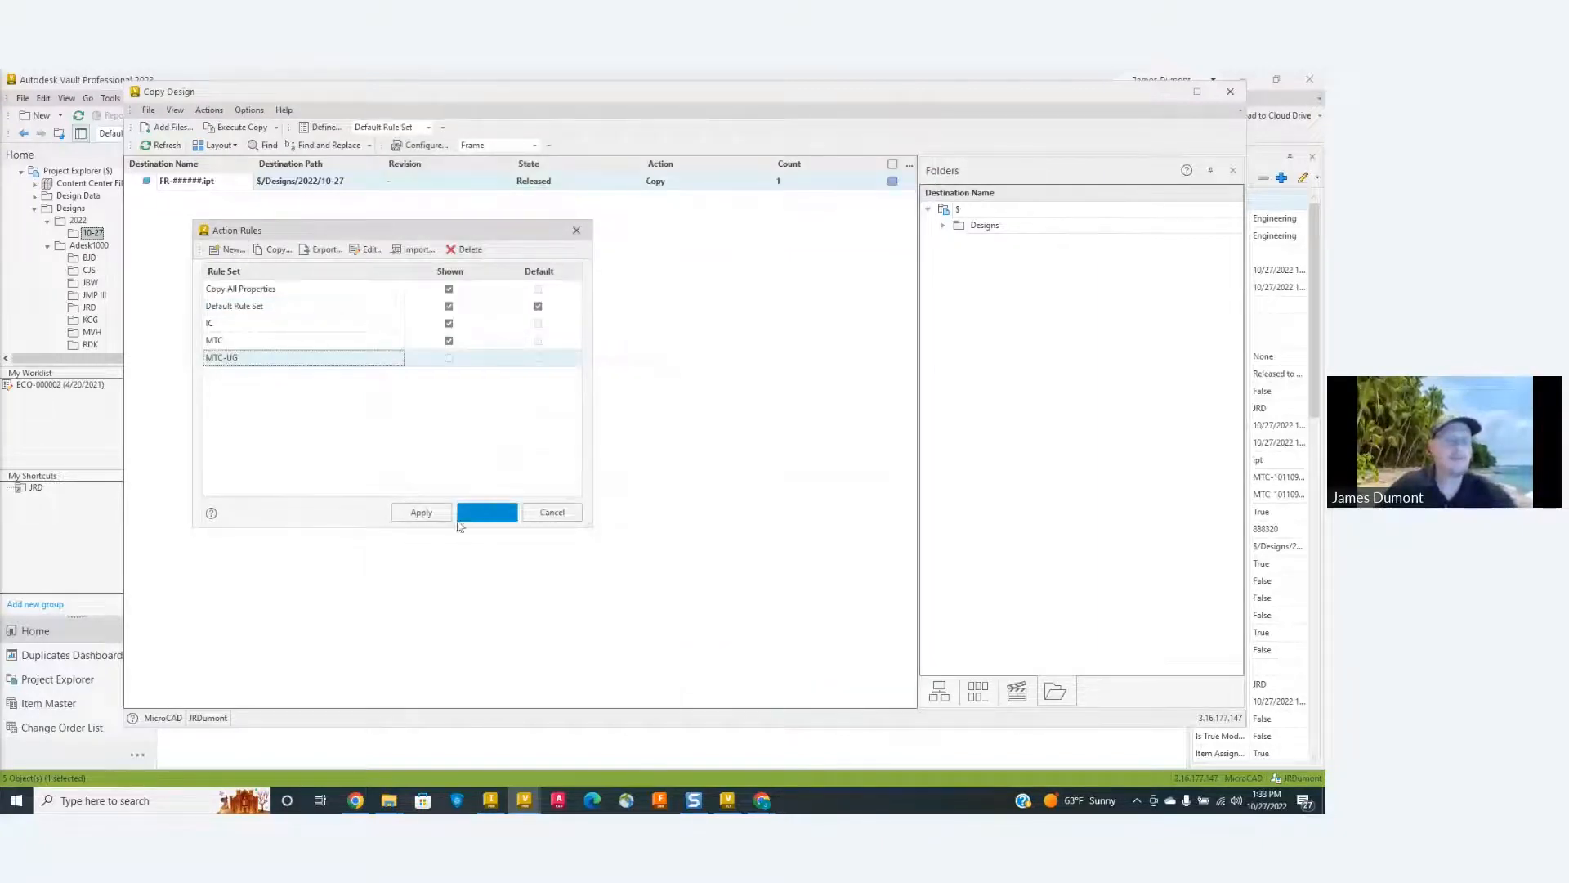
click(1229, 91)
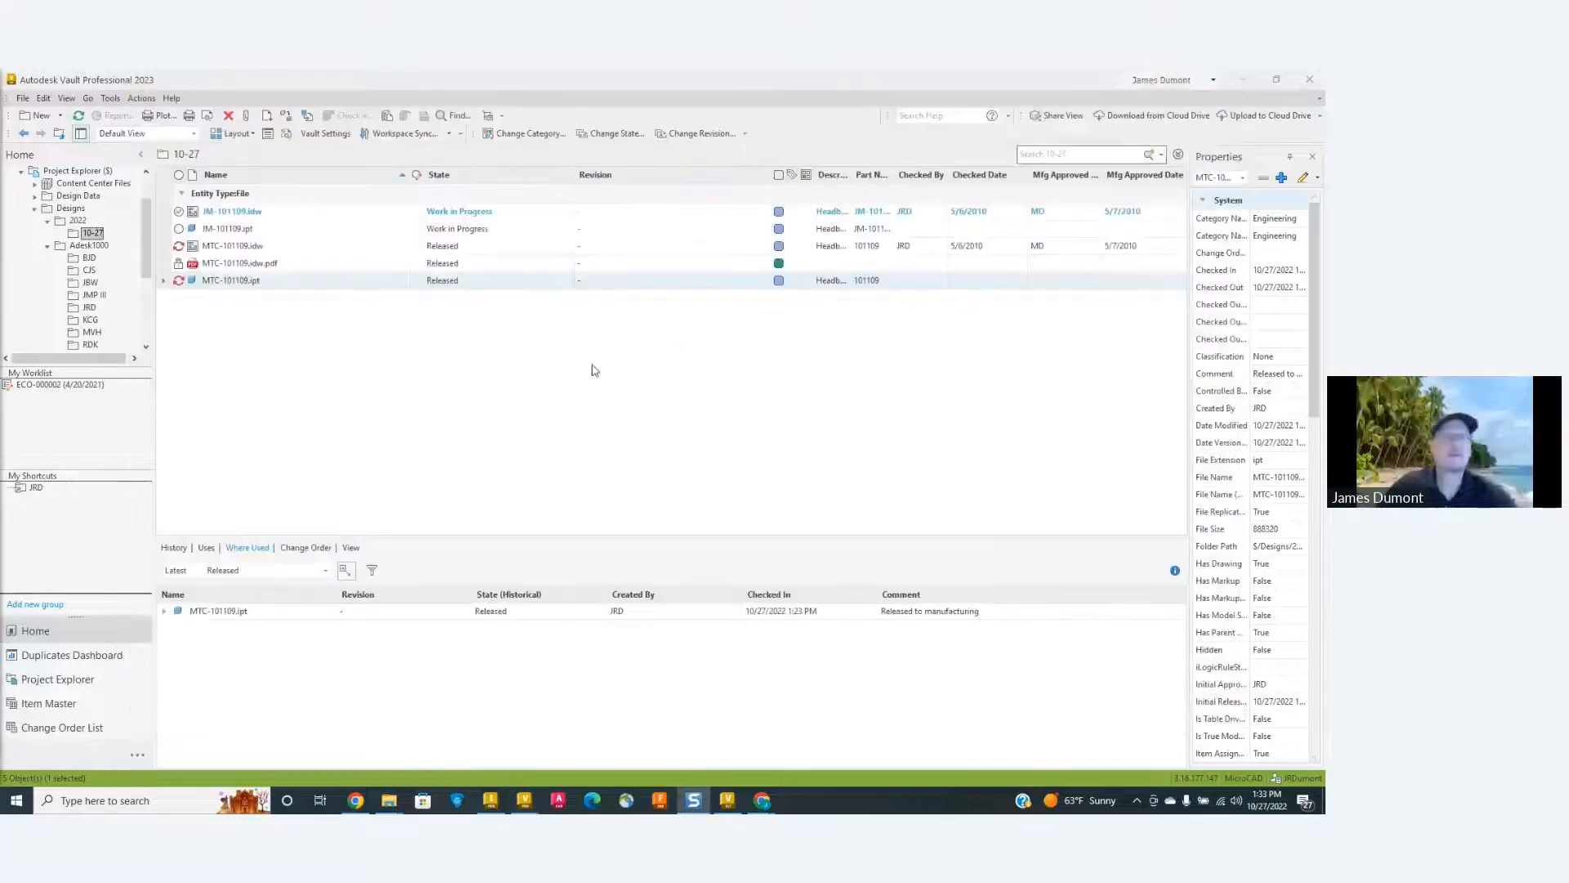
Reopen Copy Design for MTC-101109.ipt and enable the Shown option for the MTC-UG rule set in the action rules.
right_click(231, 280)
click(278, 522)
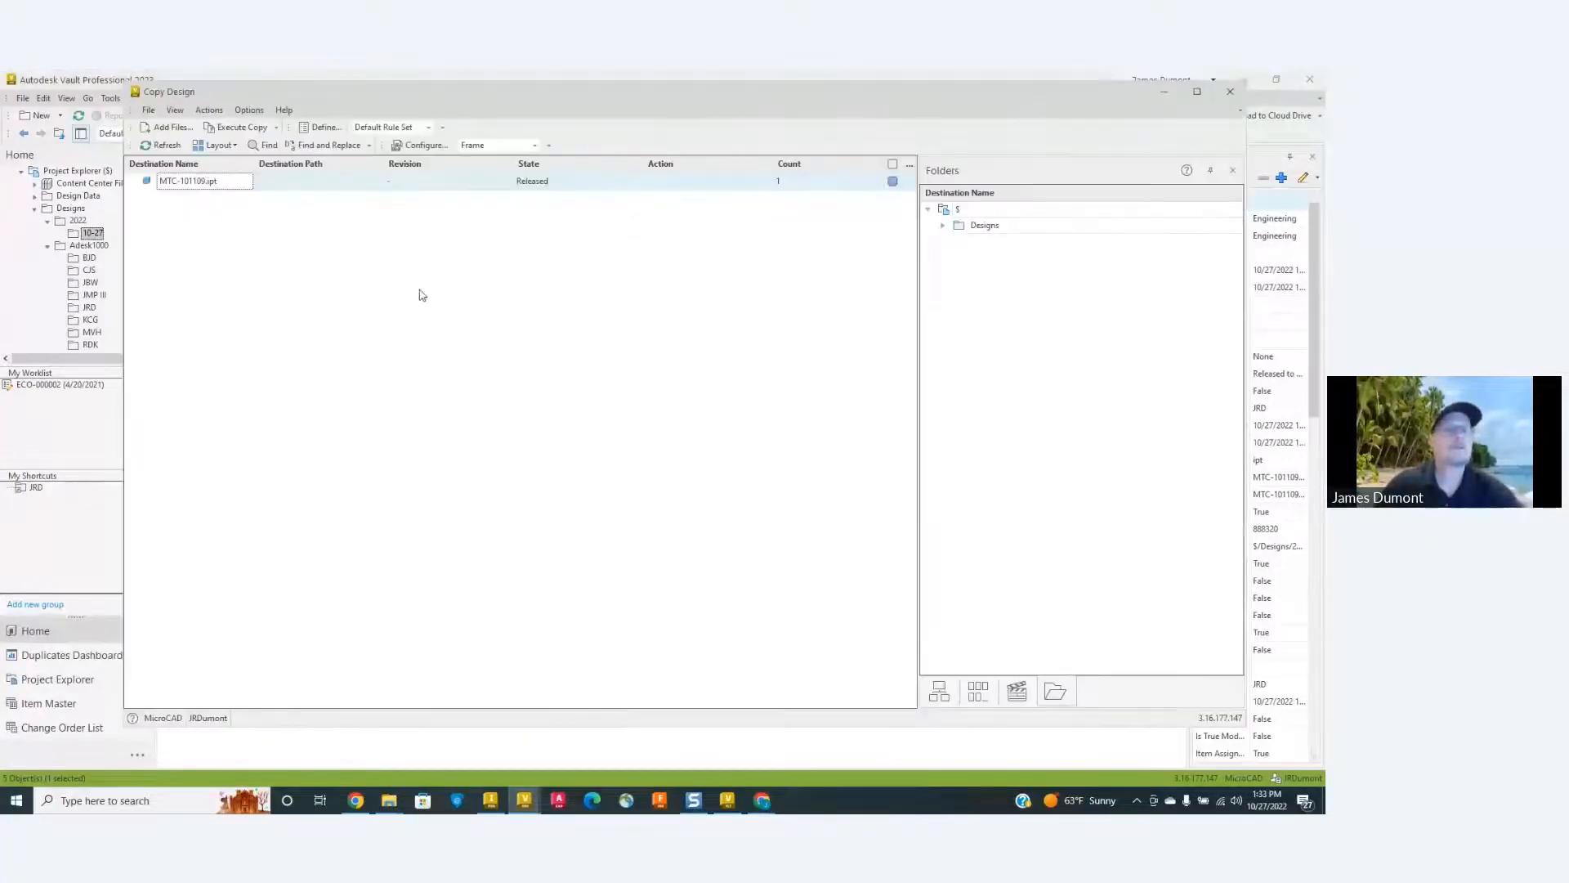
click(429, 128)
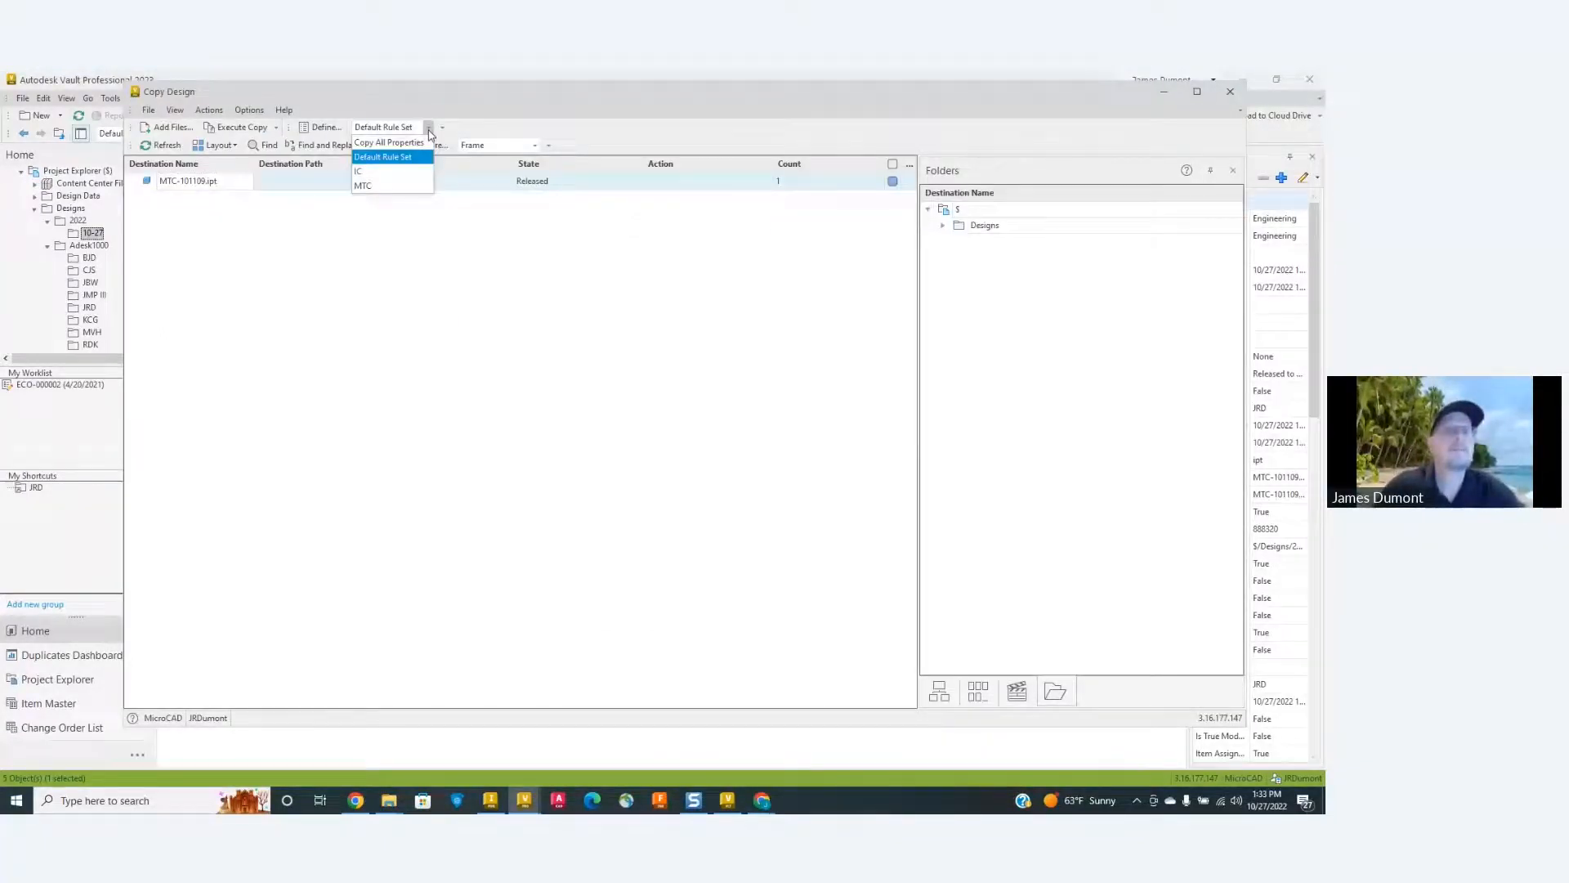
click(390, 211)
click(321, 128)
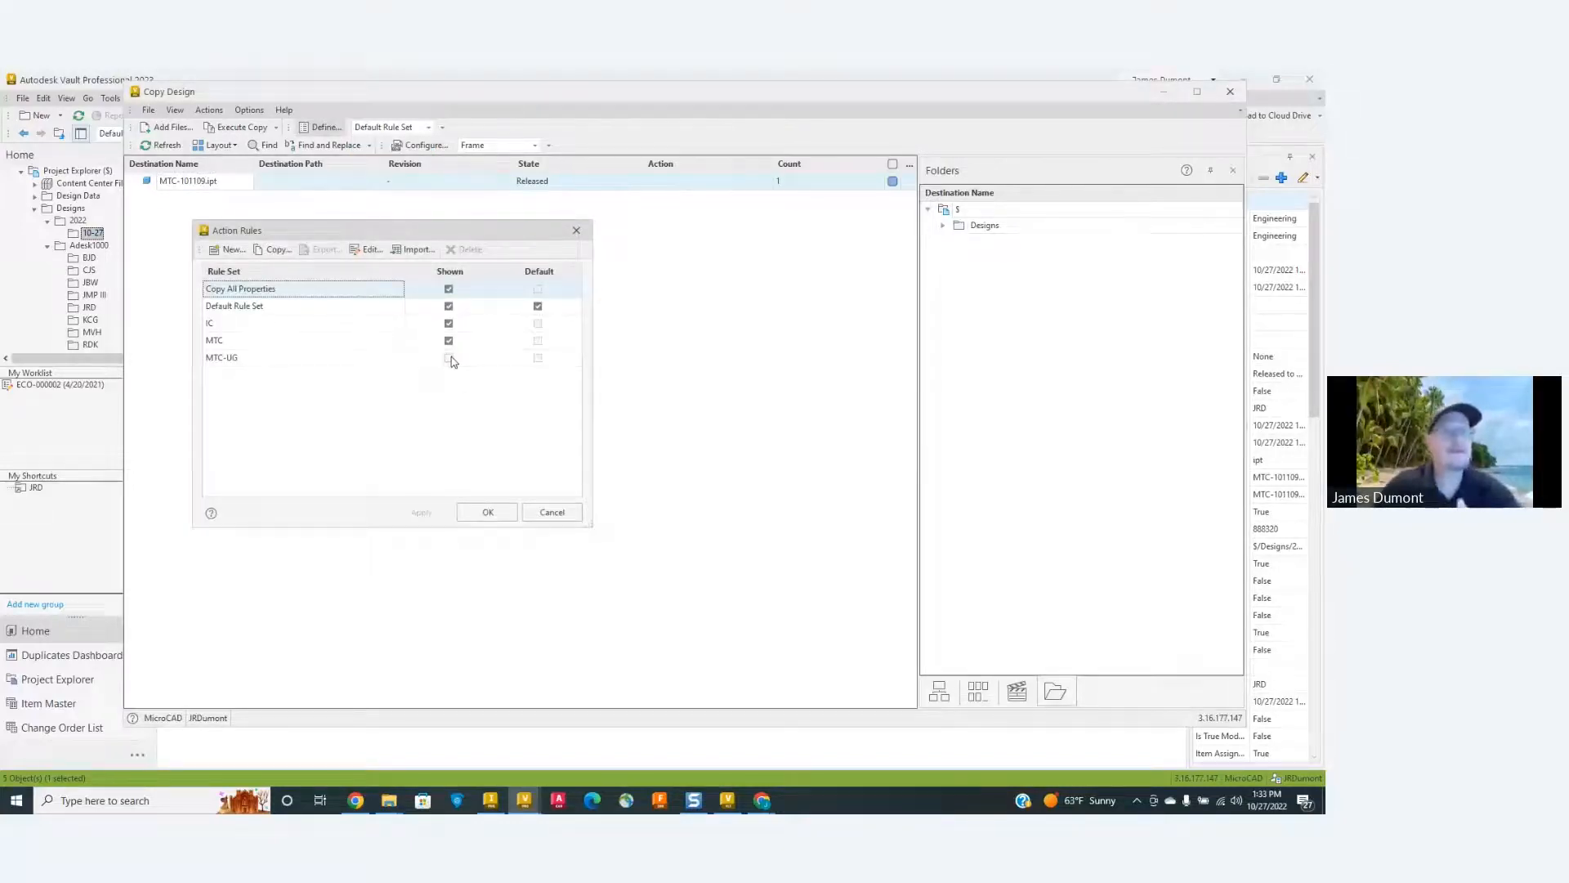
click(449, 358)
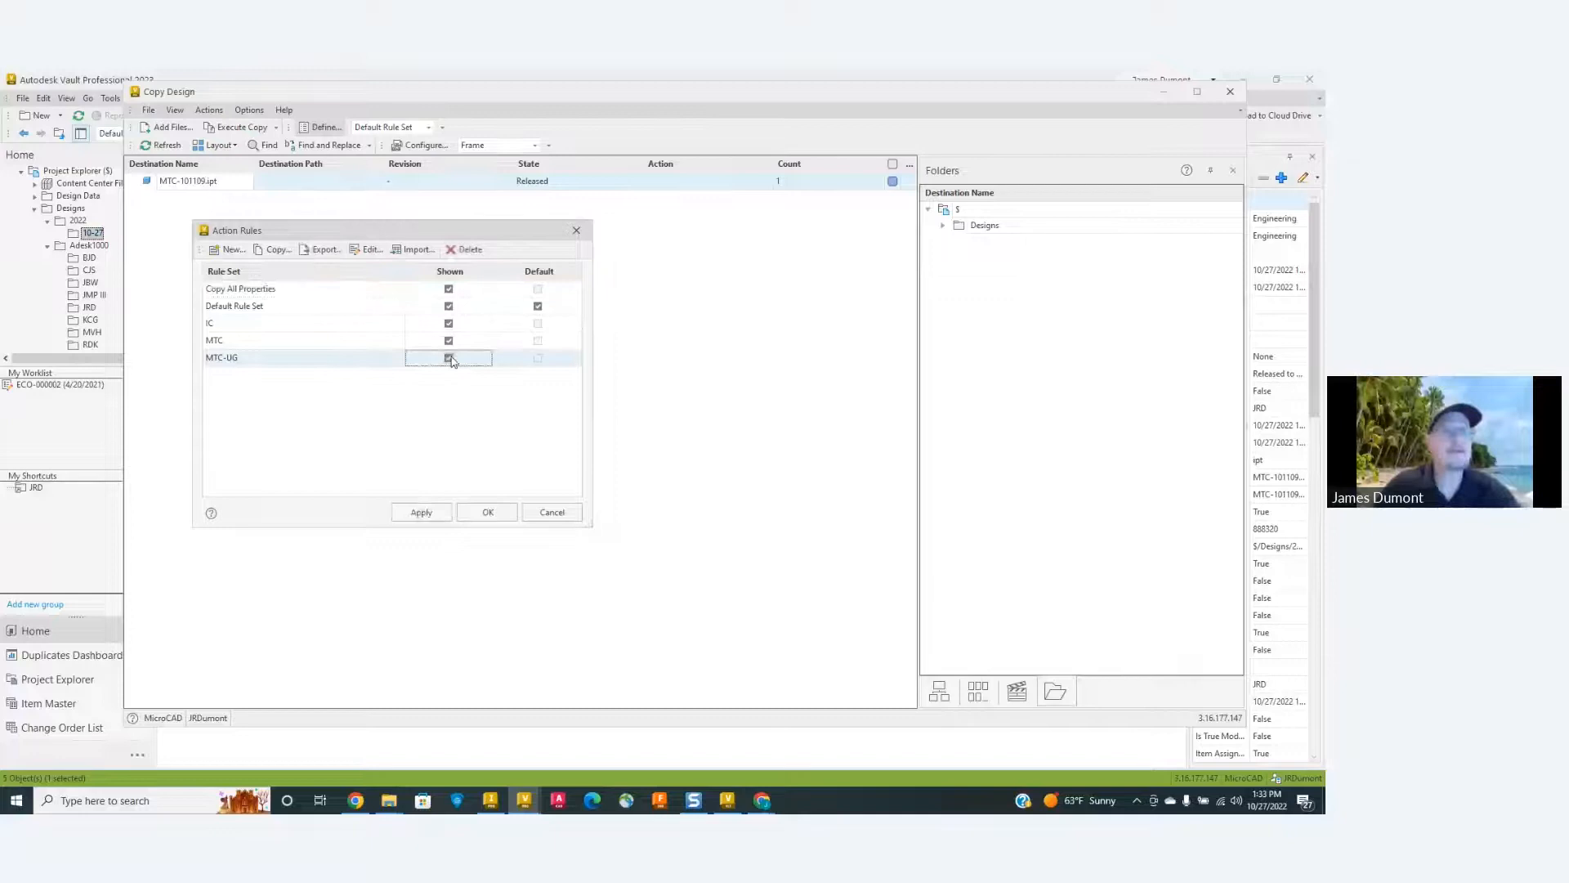
click(486, 513)
Select MTC-UG as the Copy Design rule set and MTC as the numbering scheme.
click(428, 129)
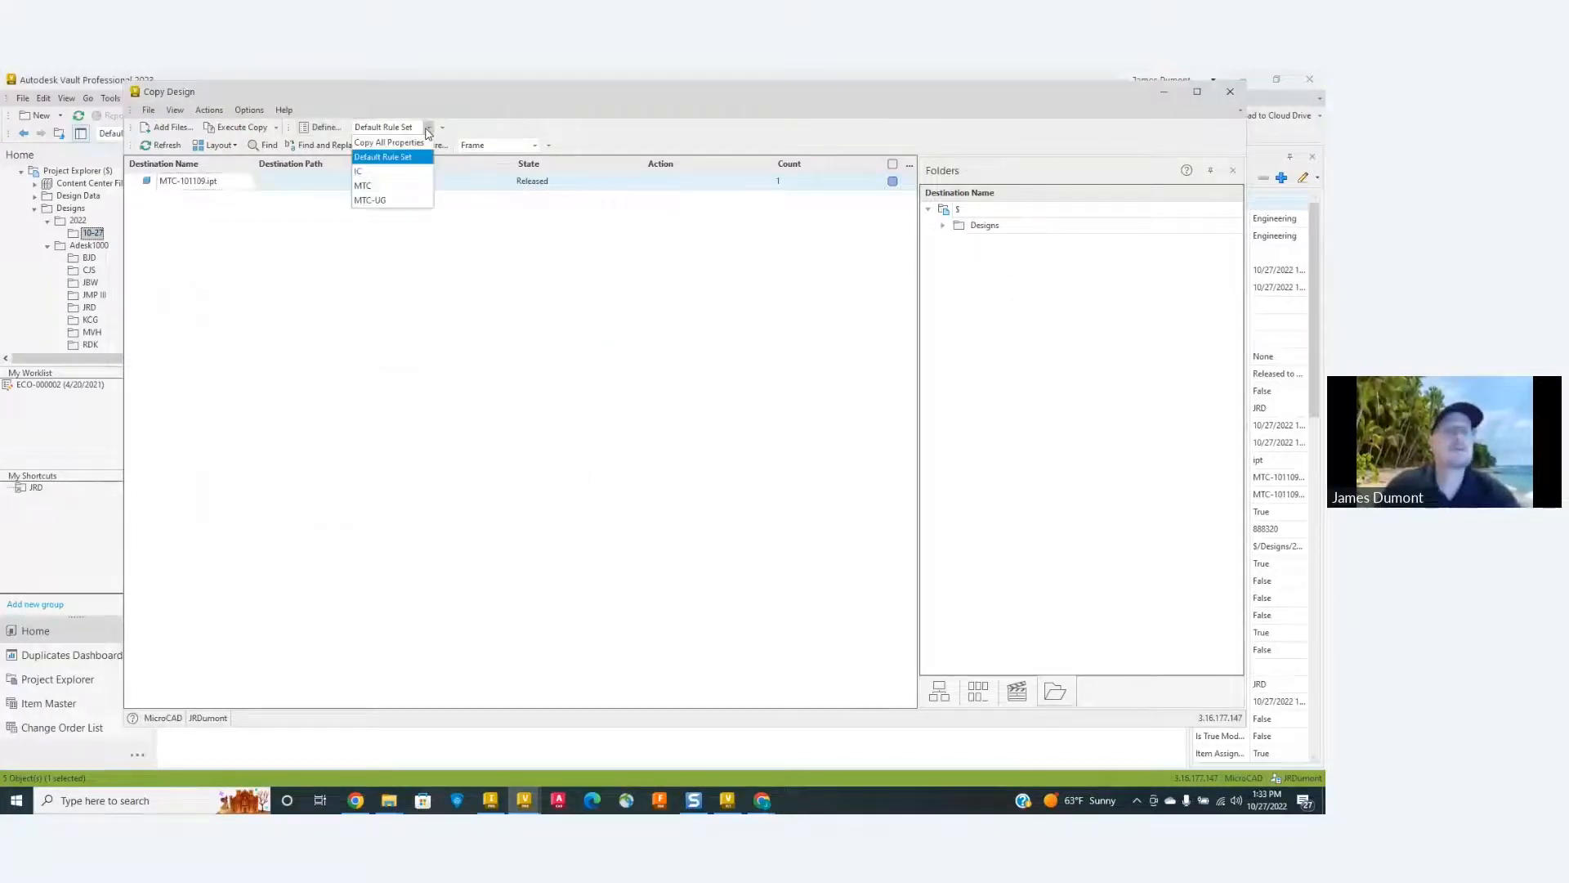
click(394, 201)
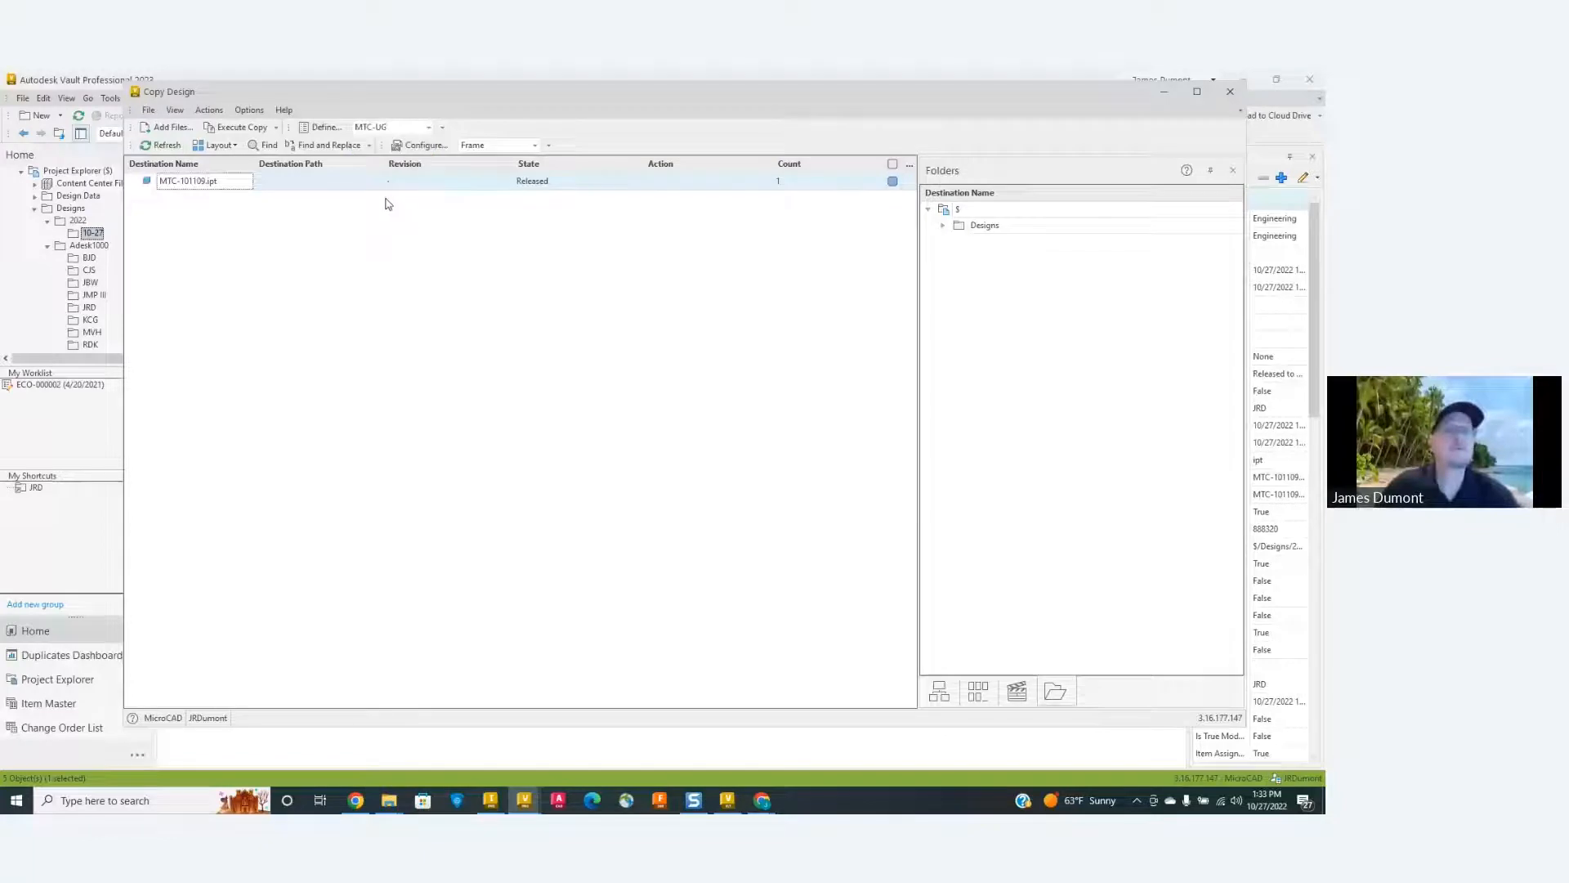
click(534, 145)
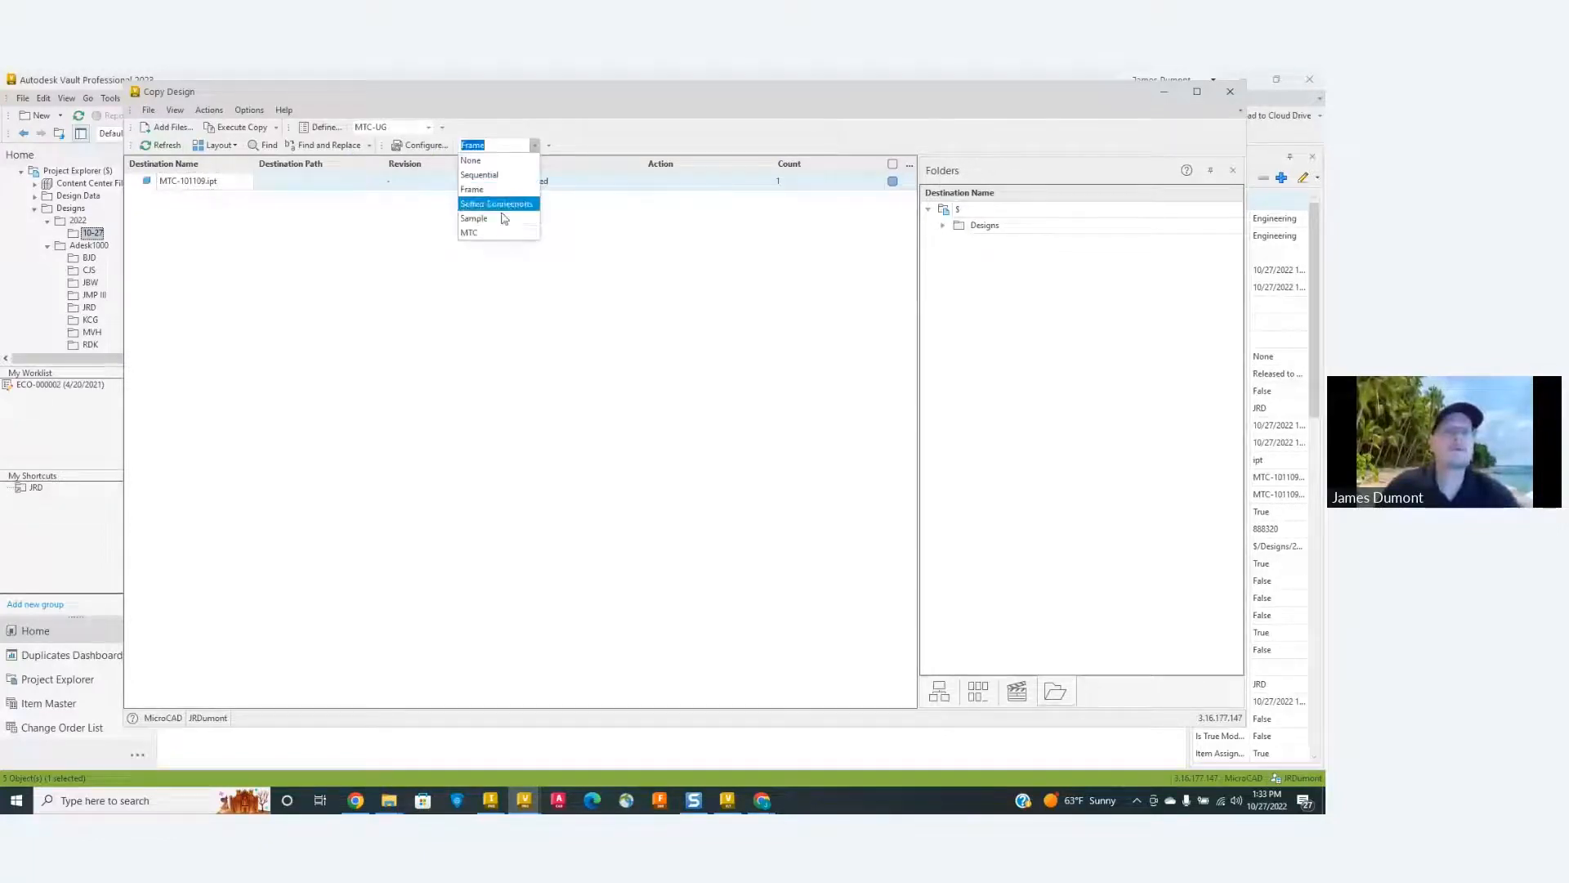
click(497, 232)
Execute a copy of MTC-101109.ipt into the $/Designs/training folder and close Copy Design.
right_click(179, 185)
click(212, 193)
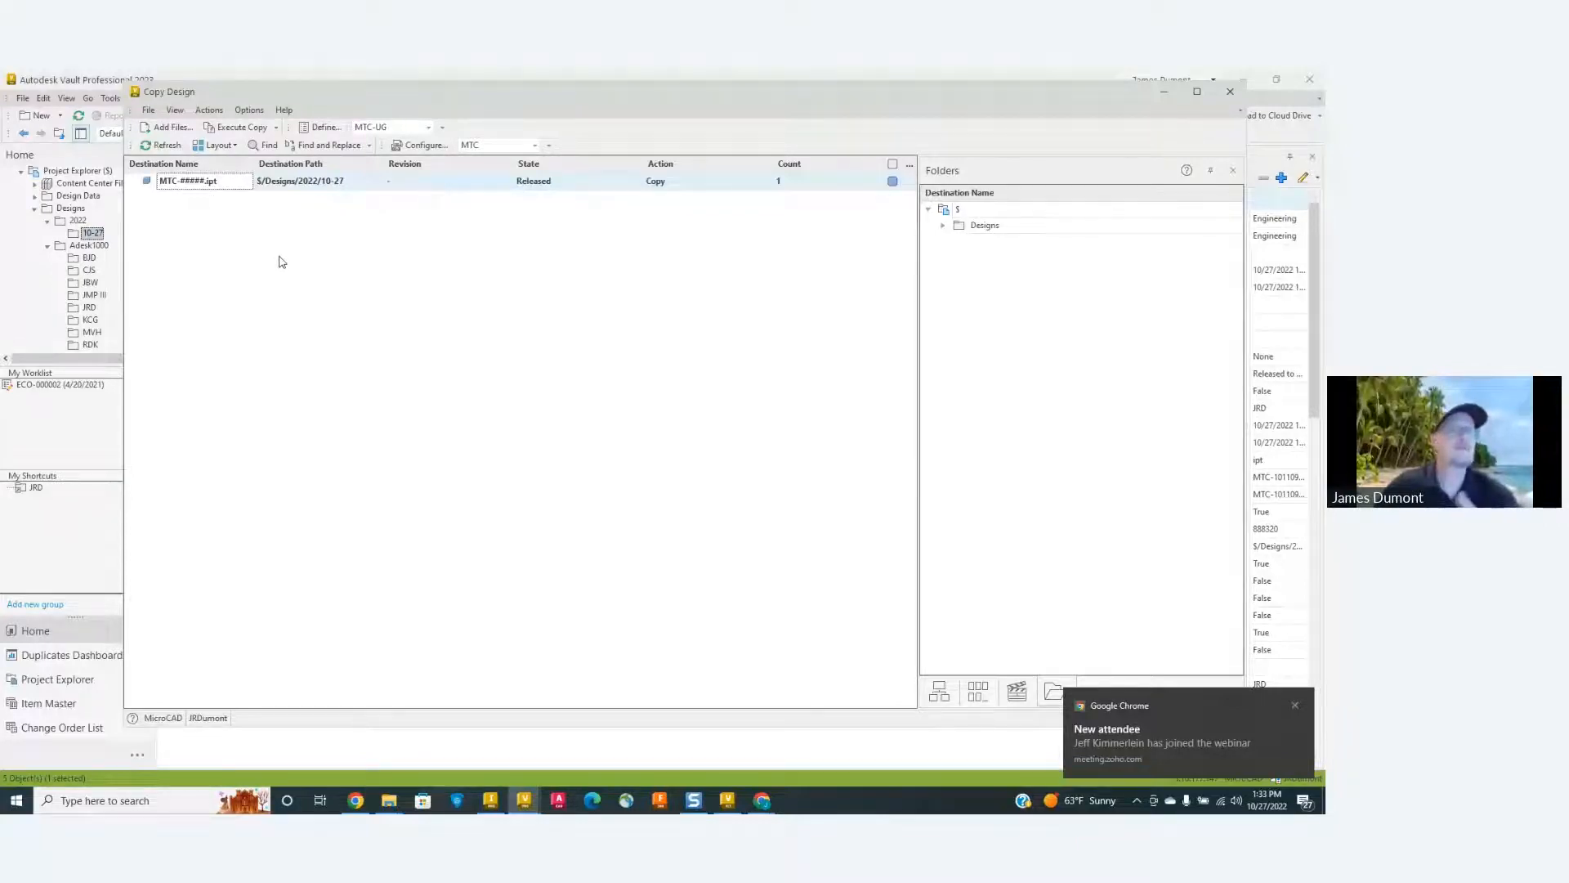
right_click(202, 183)
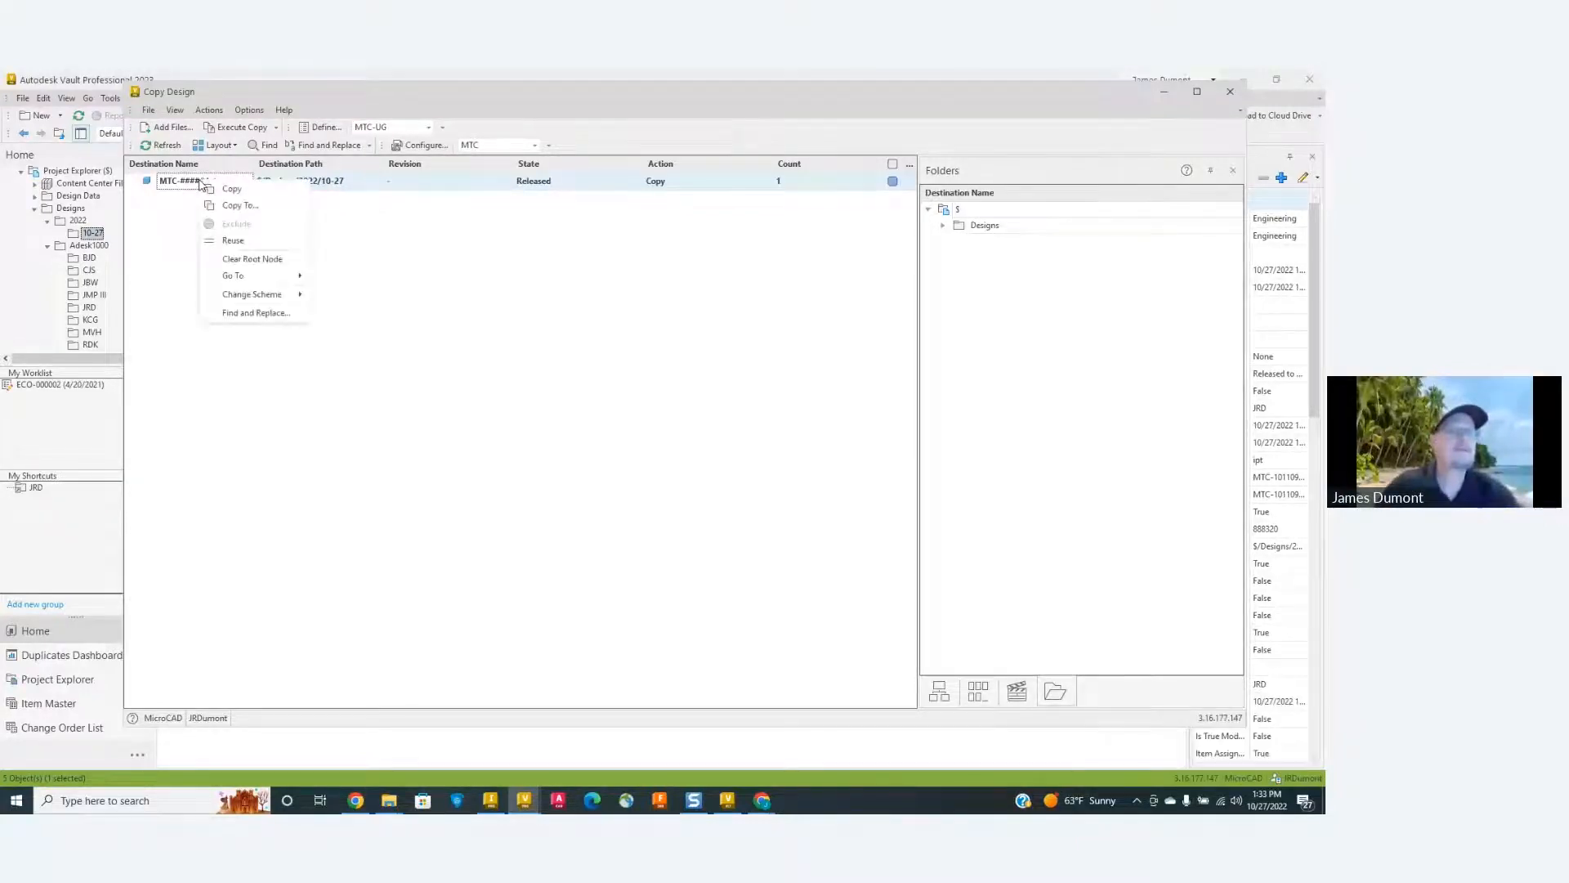
click(237, 205)
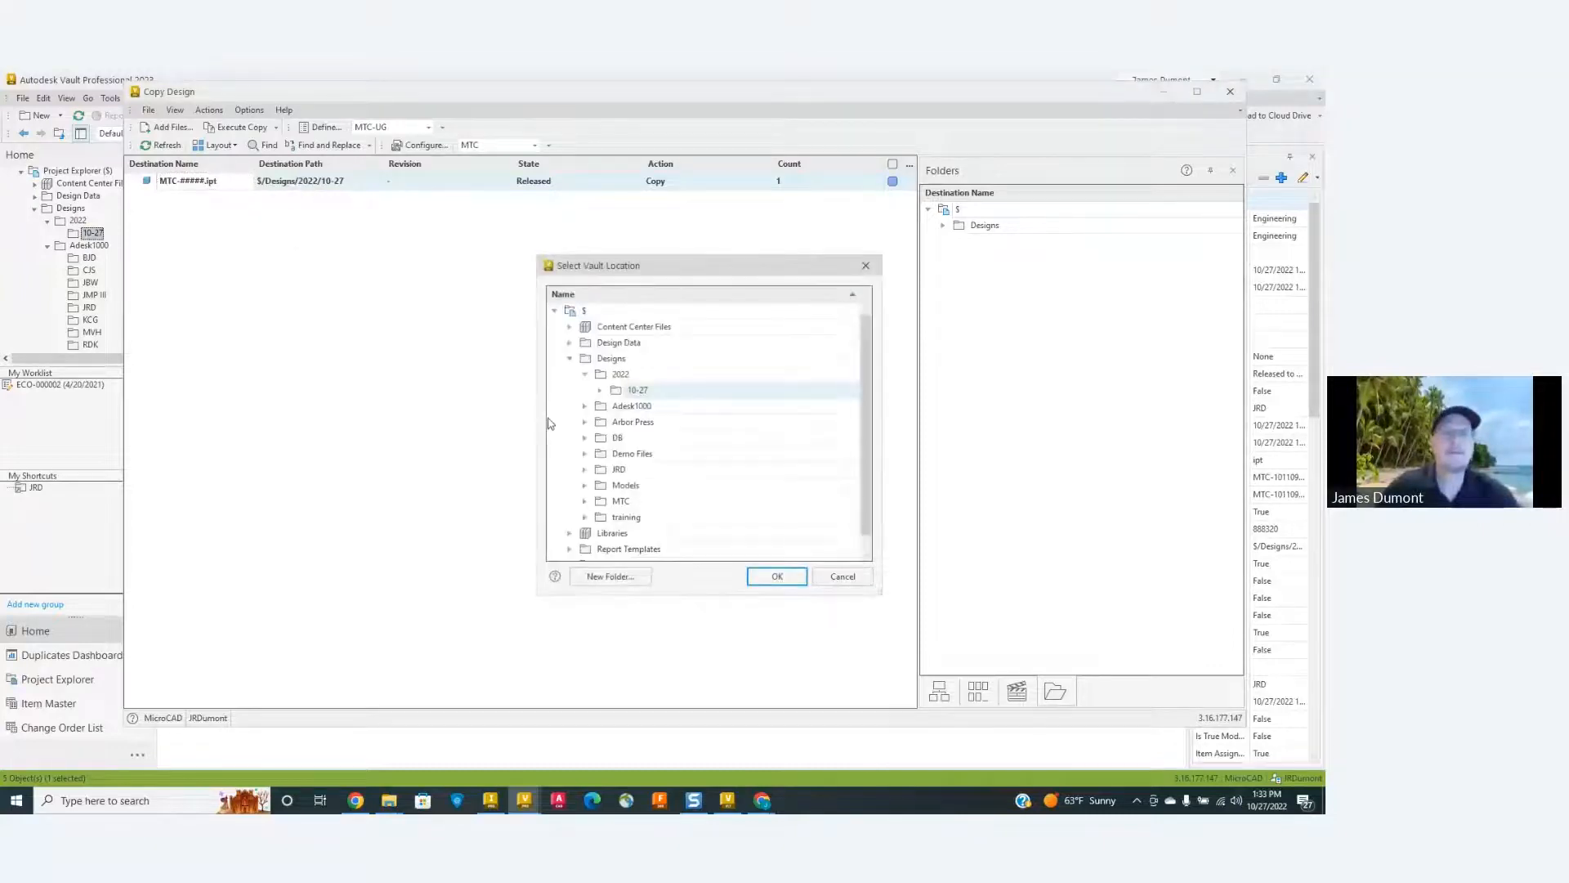
click(626, 518)
click(777, 578)
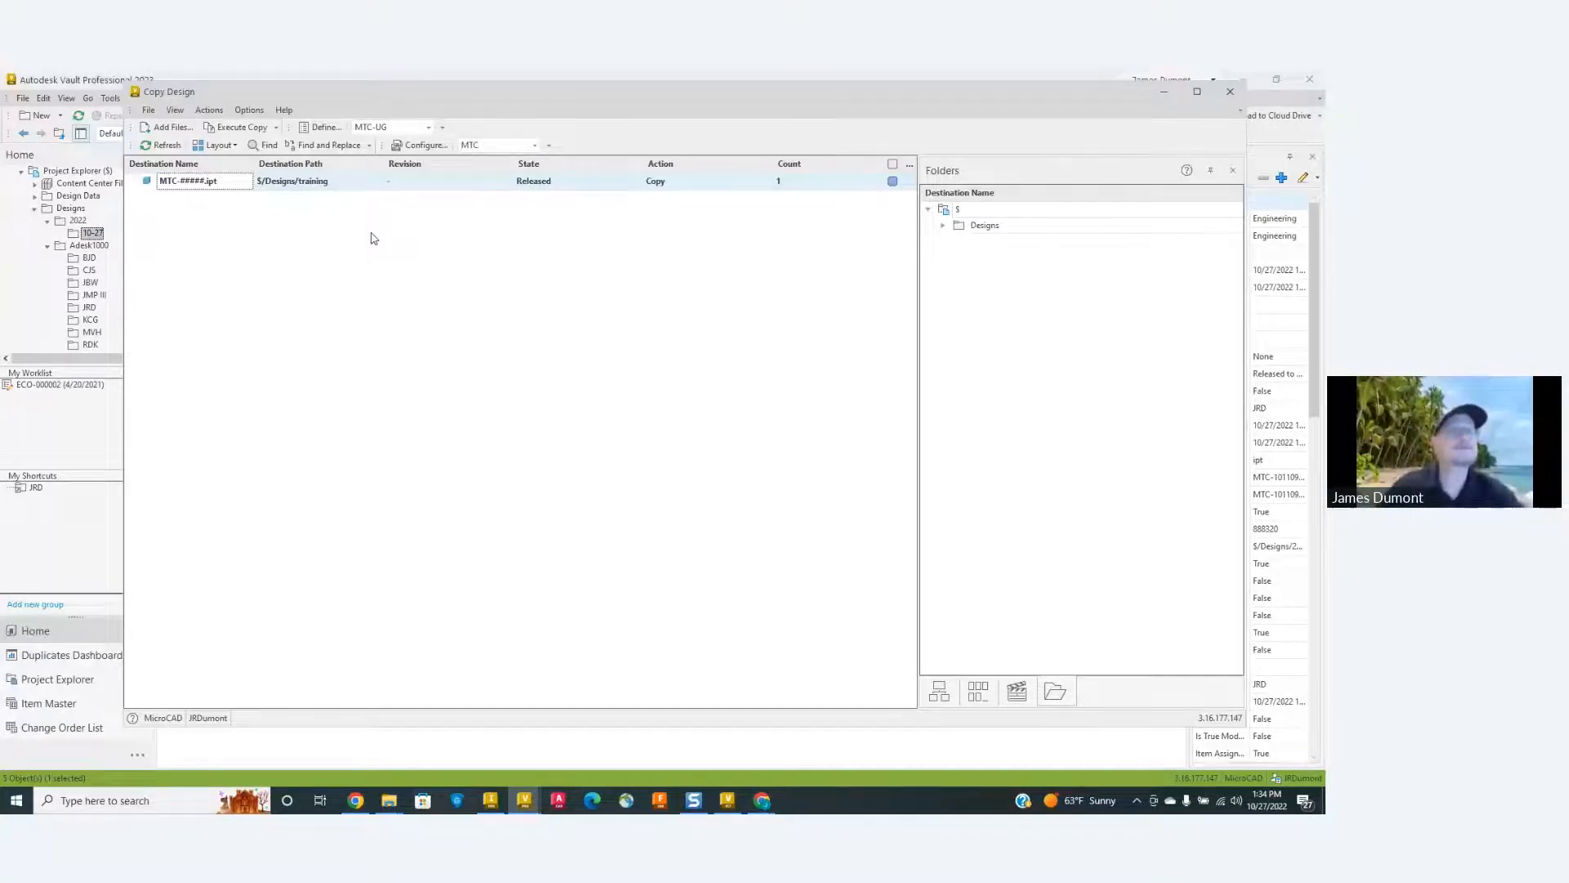
click(238, 130)
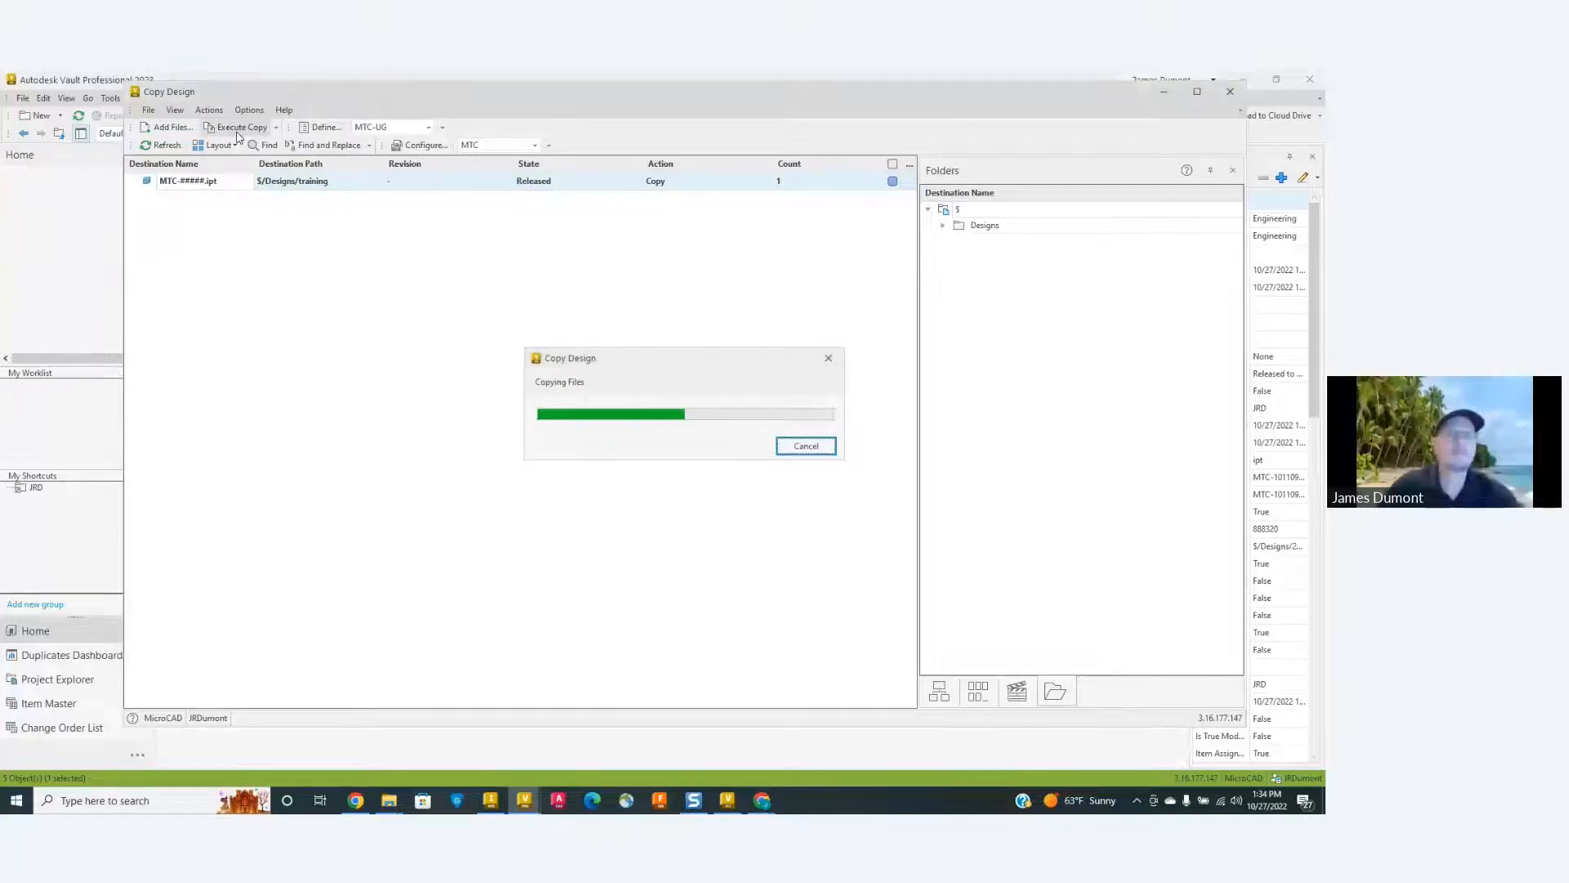
click(1231, 94)
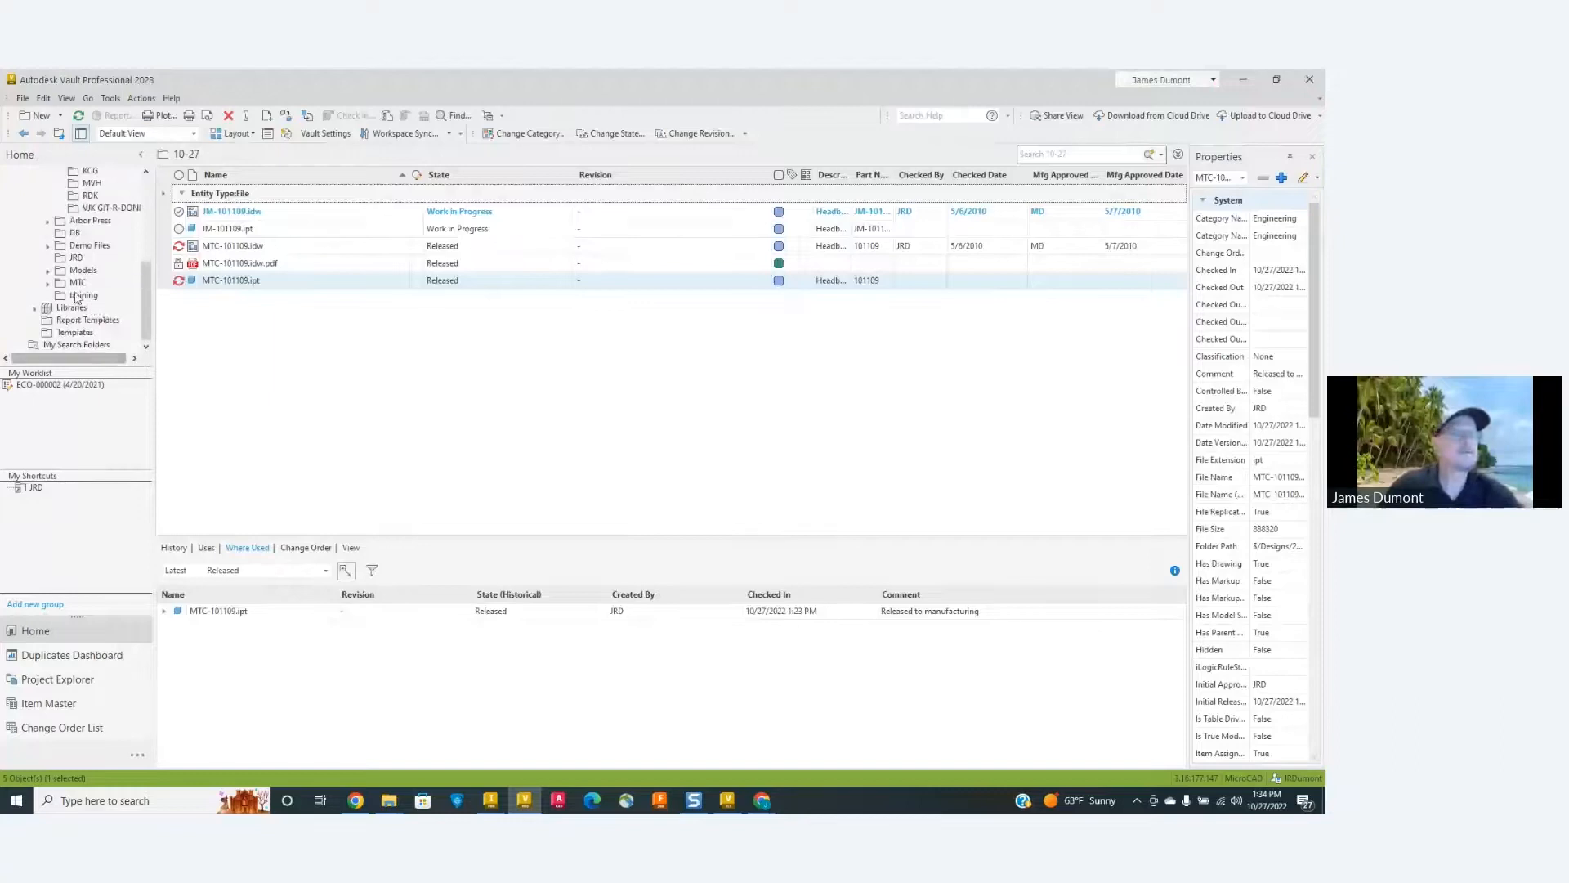
Open the copied drawing MTC-01006.idw from the training folder in Inventor without checking out any files, and inspect its title block.
click(78, 296)
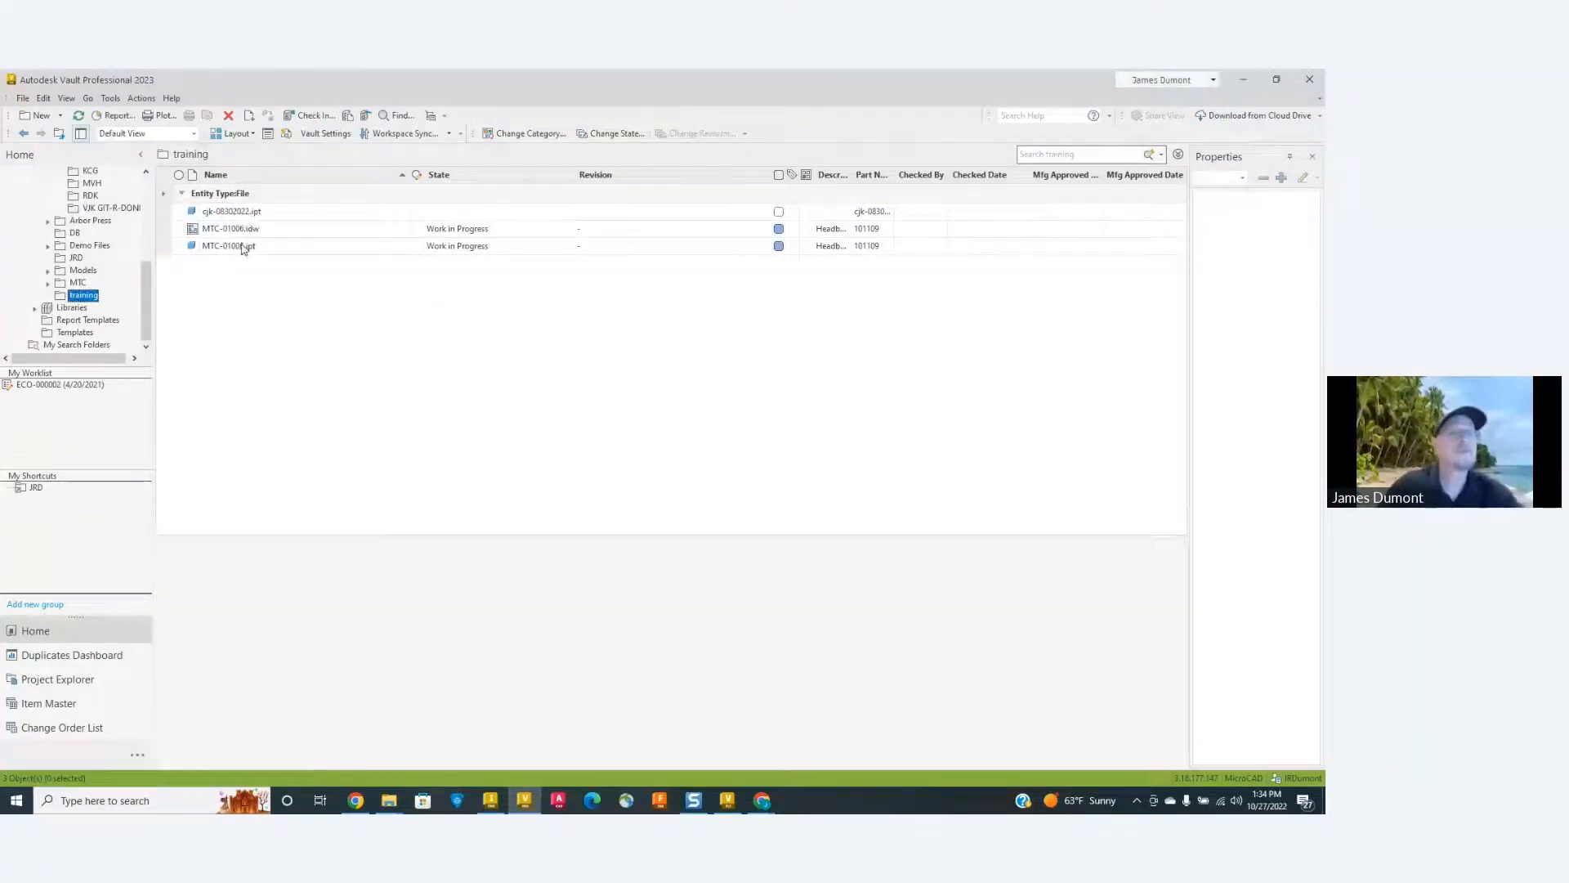
click(239, 230)
click(237, 246)
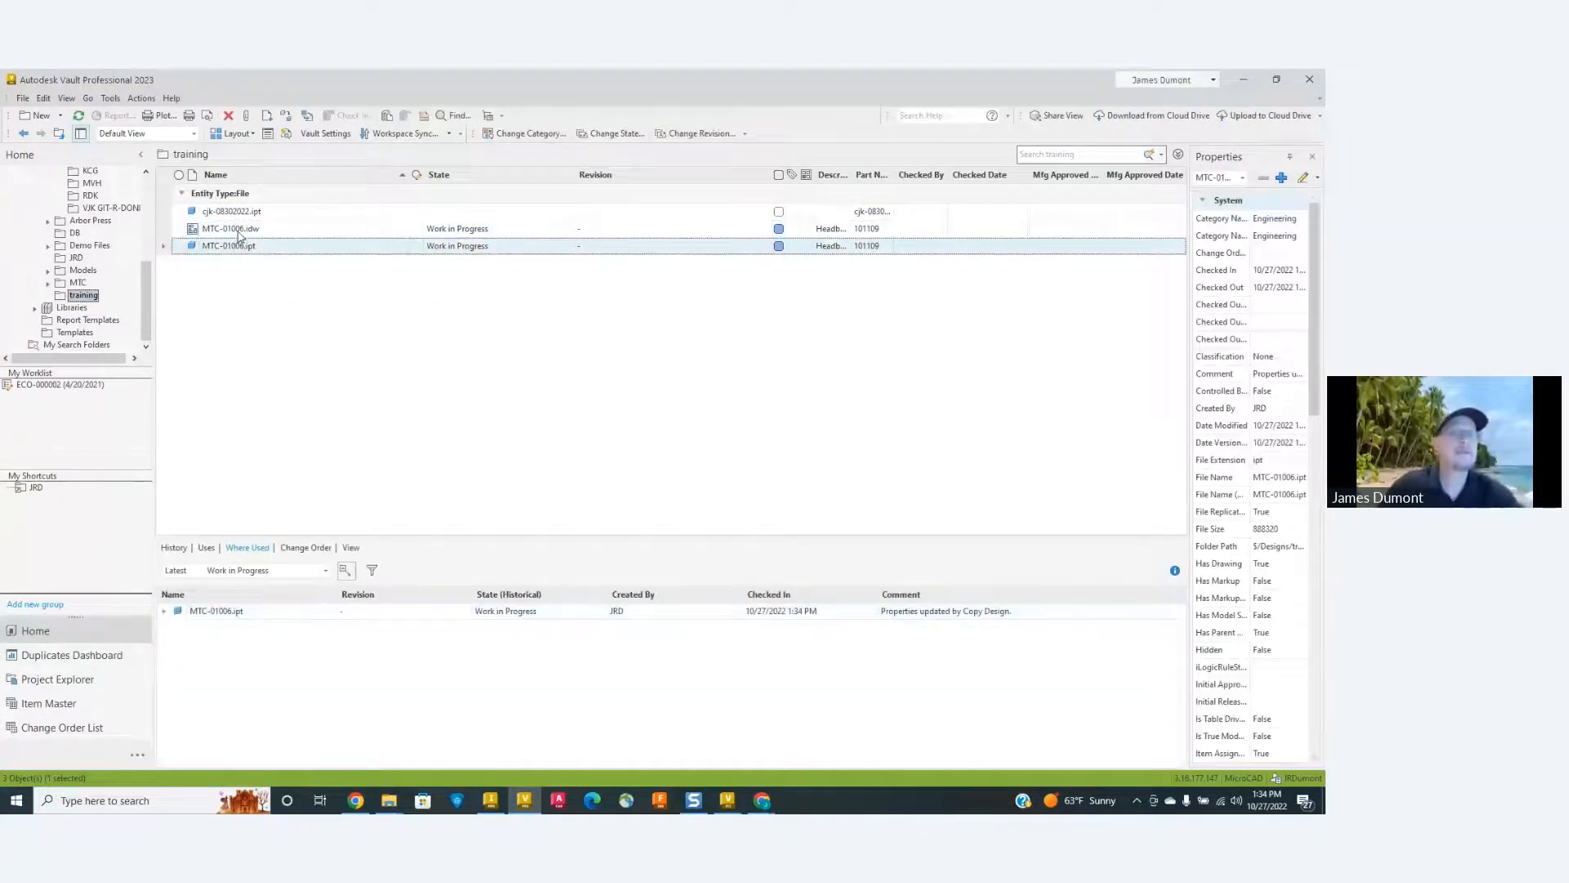
click(240, 232)
right_click(237, 230)
click(294, 239)
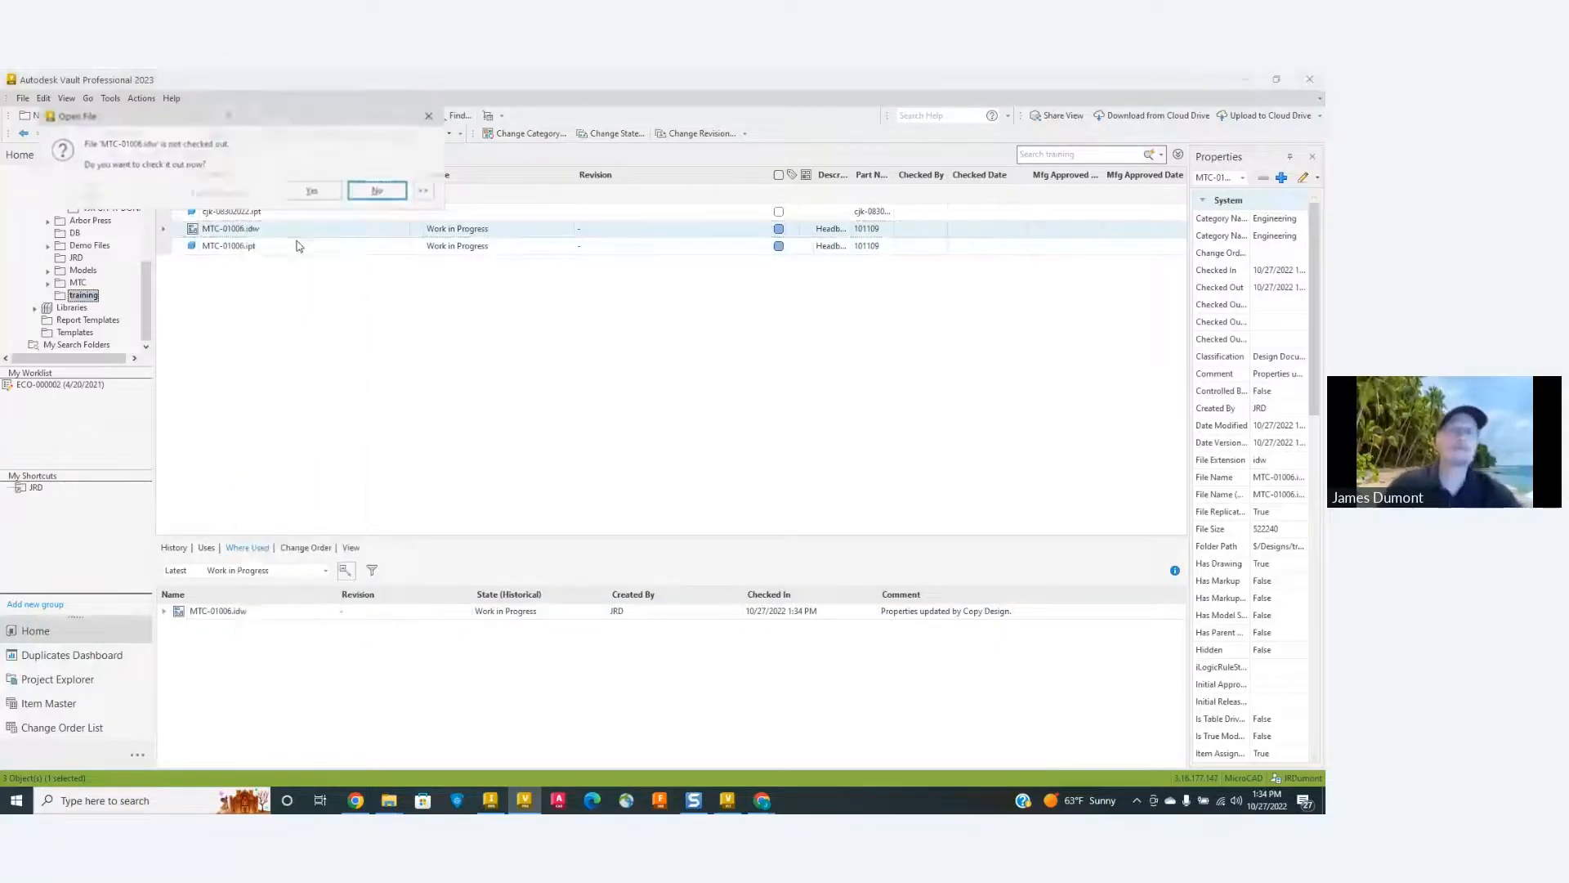
click(377, 190)
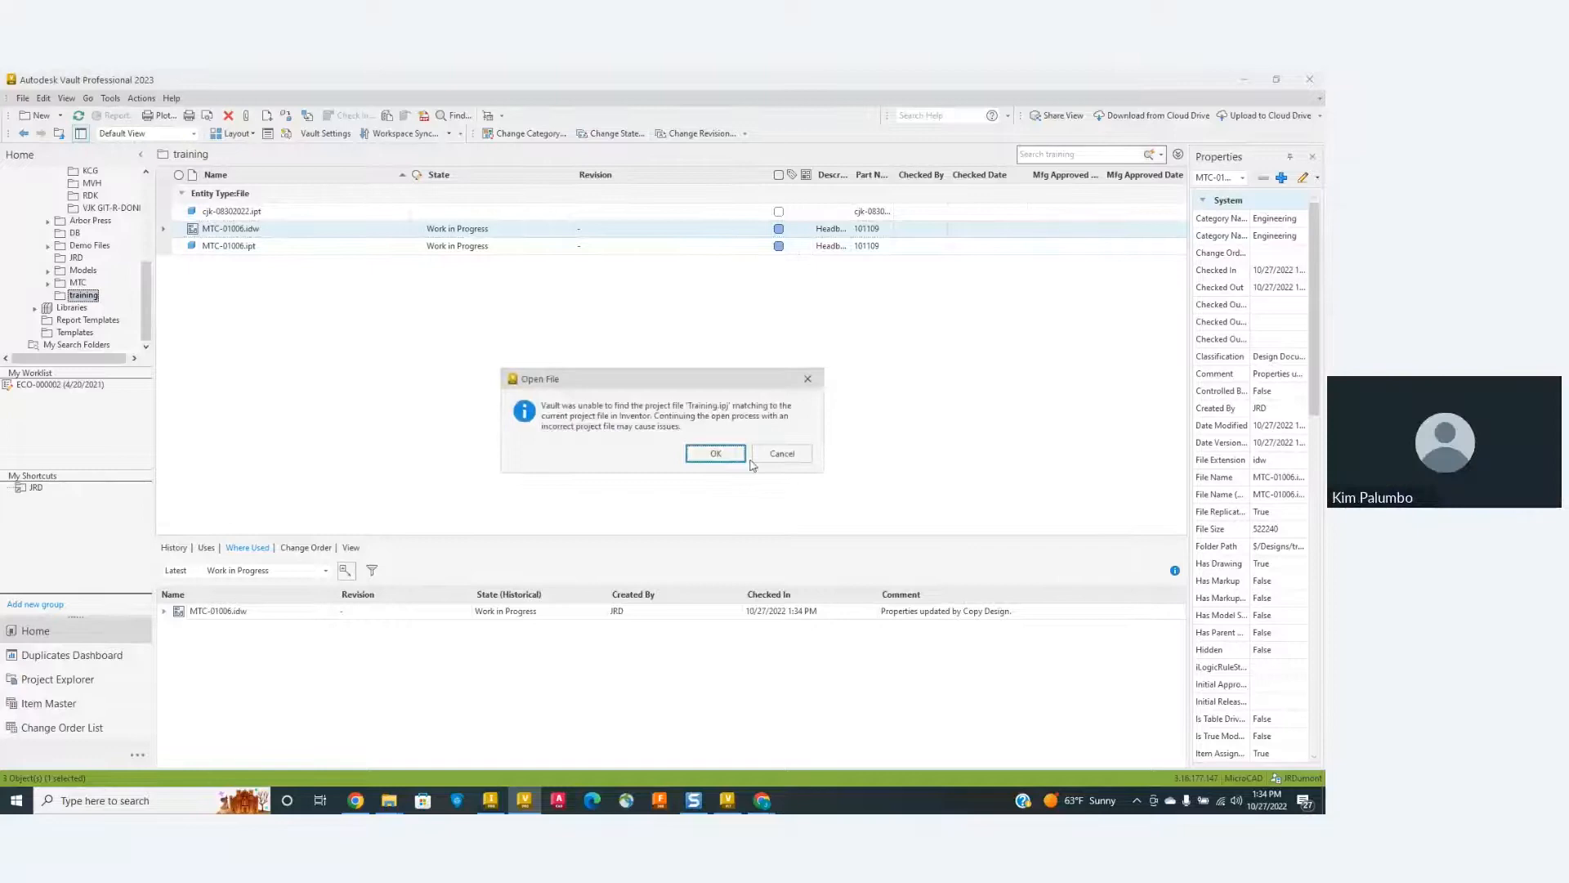
click(715, 453)
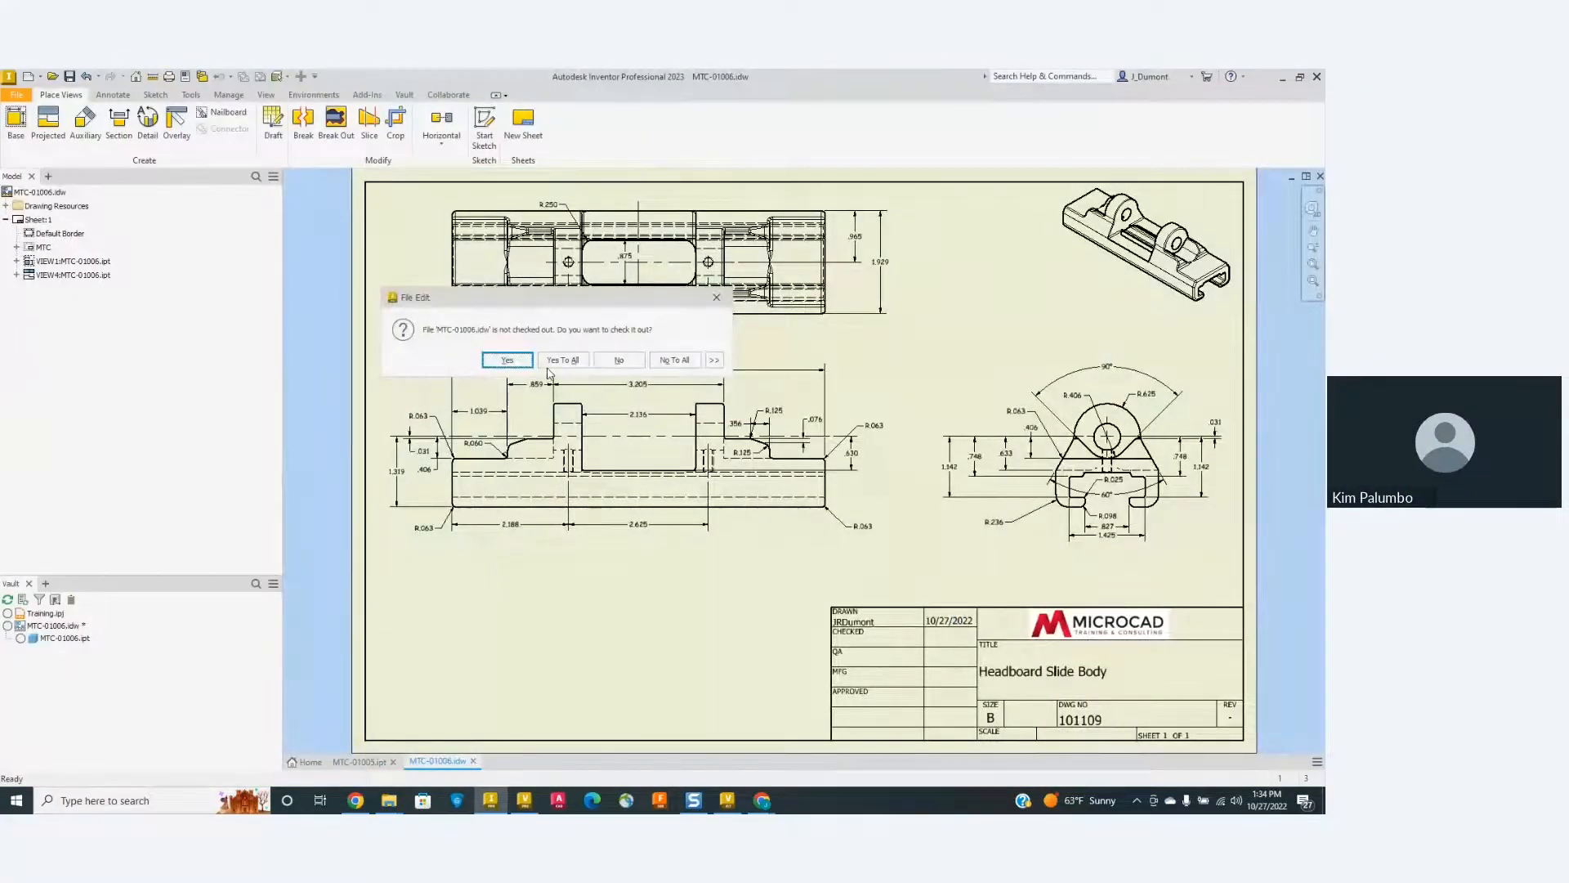
click(675, 359)
middle_drag(933, 659, 814, 523)
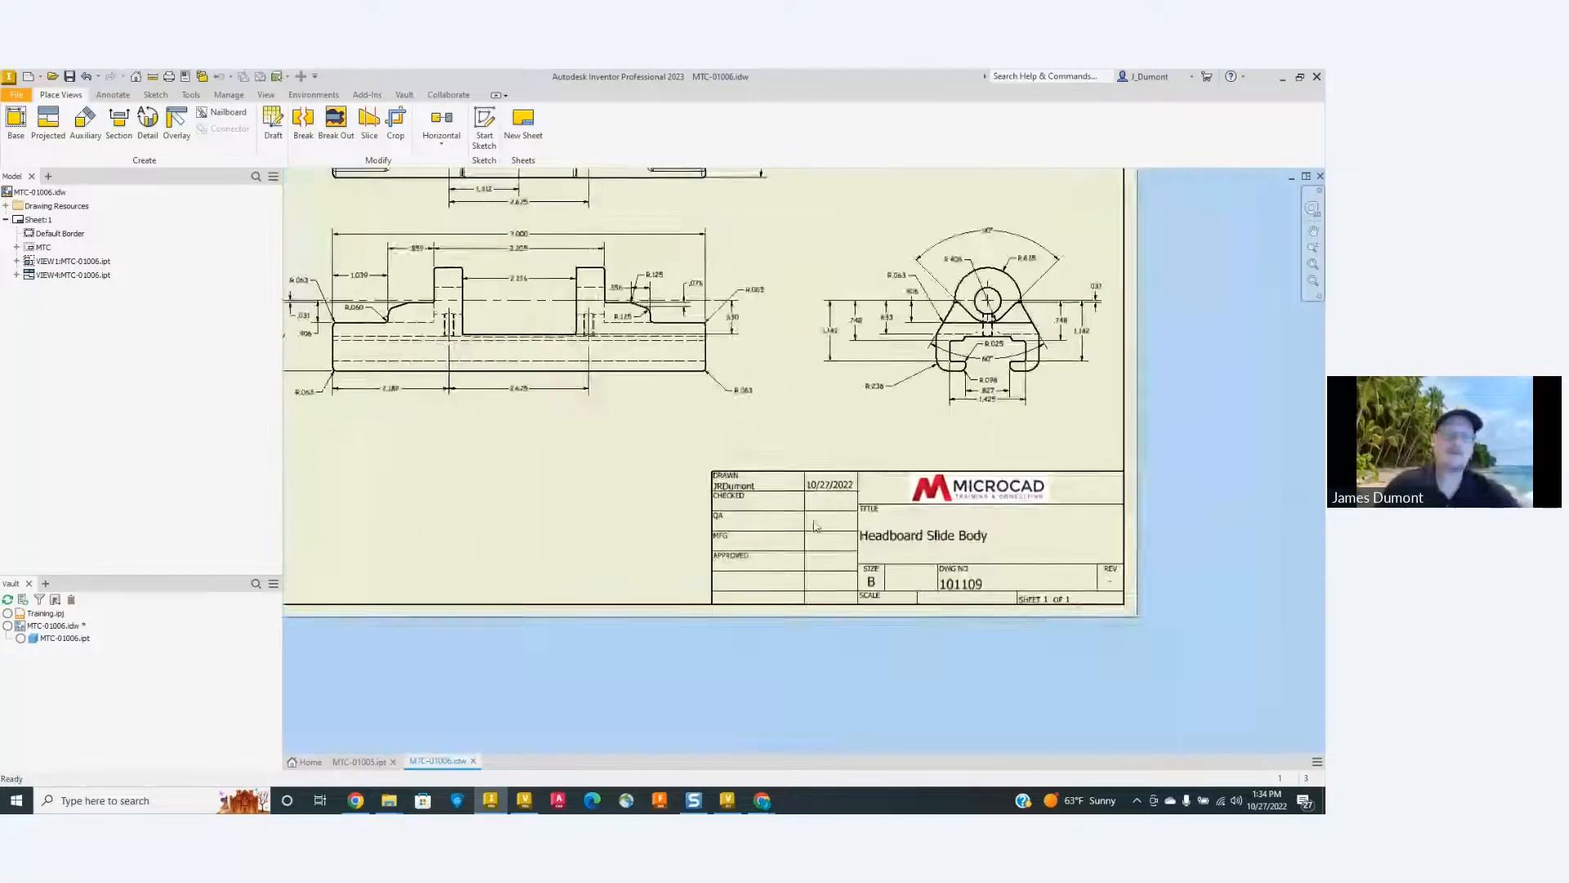
scroll(814, 526, up, 5)
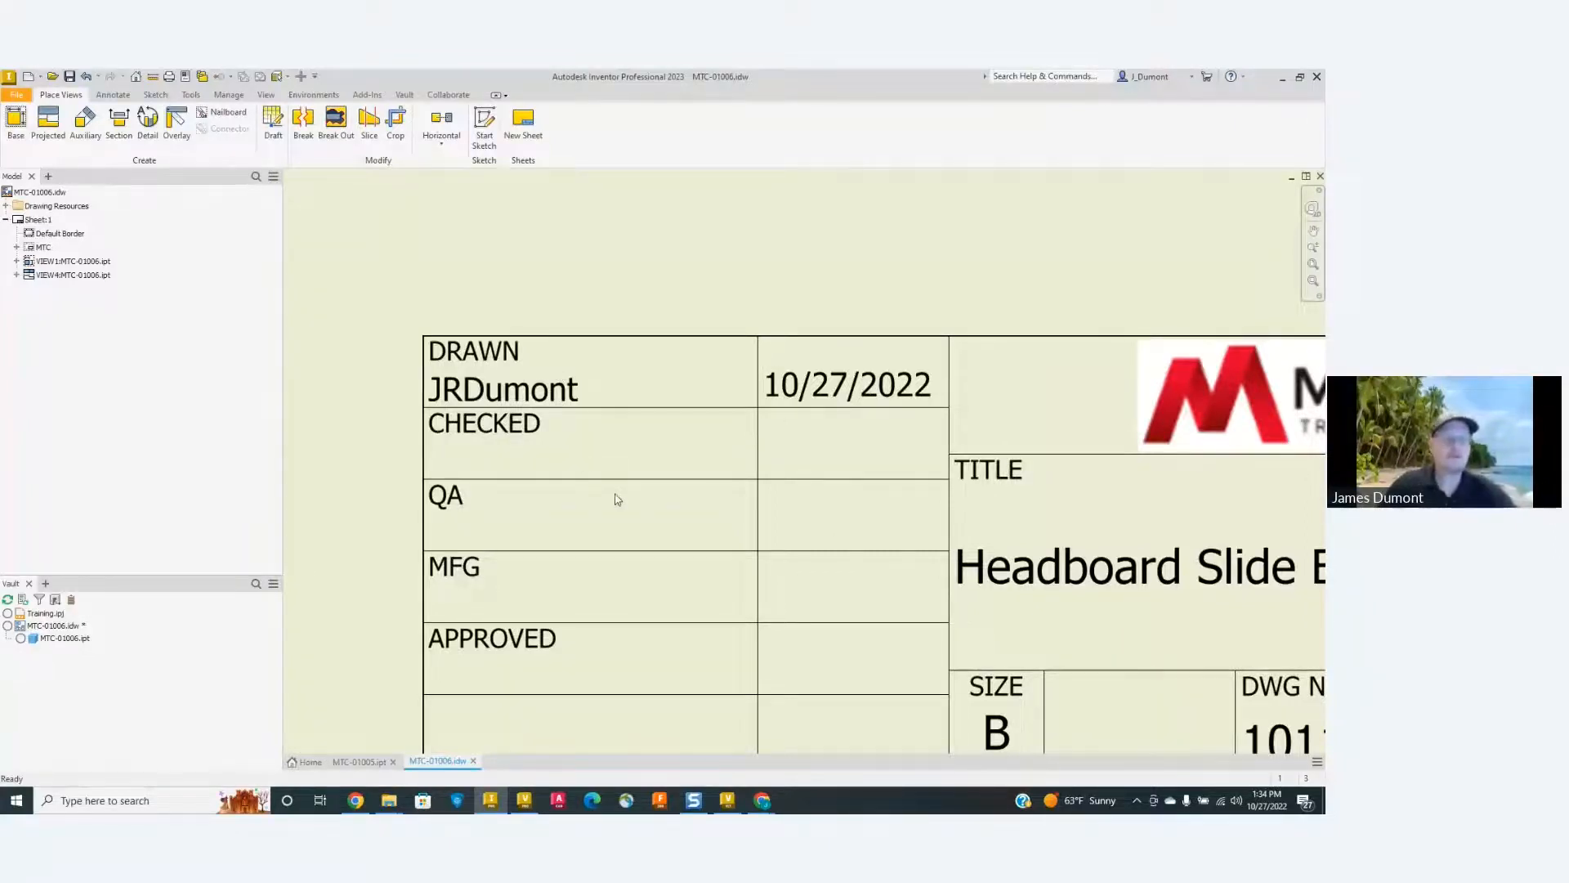
scroll(655, 637, down, 6)
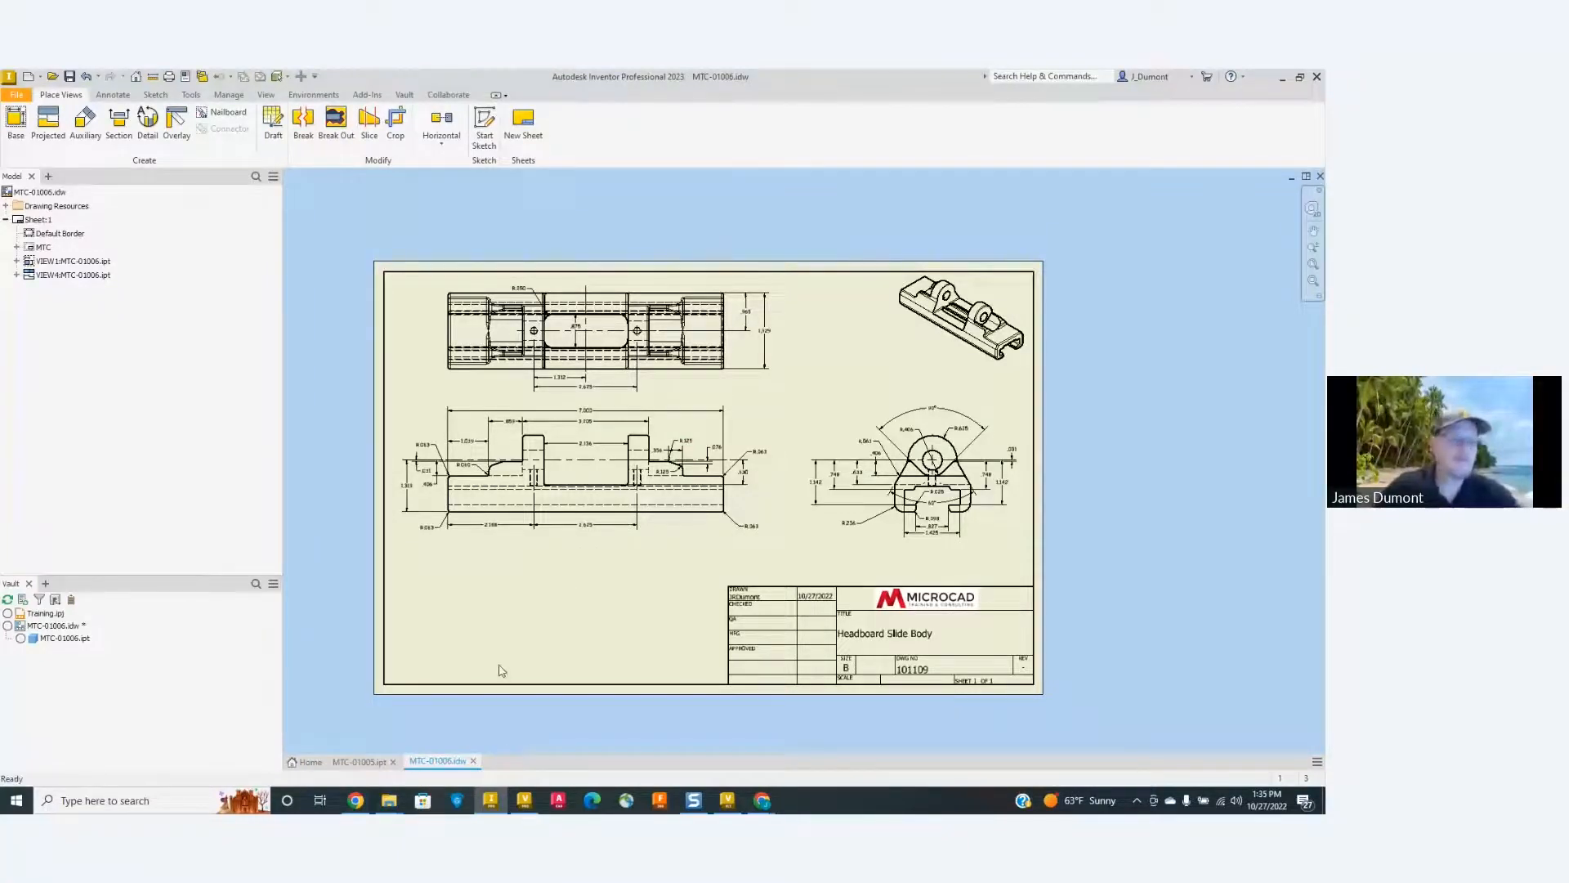
Switch back to Vault, collapse the Adesk1000 folder and open the Arbor Press folder under Designs.
mouse_move(527, 806)
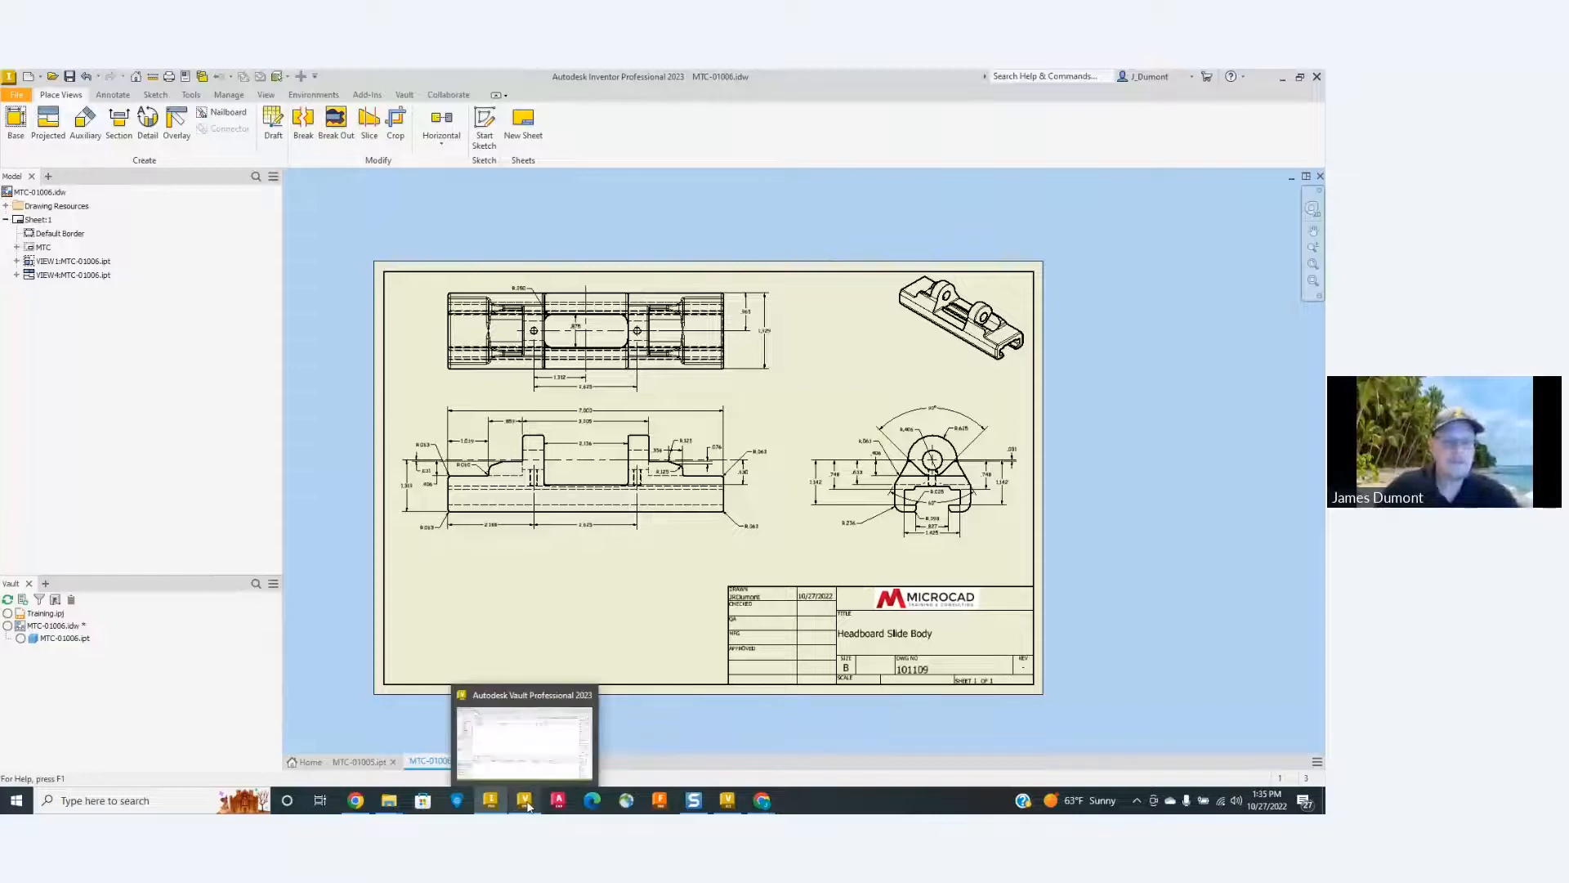
click(527, 806)
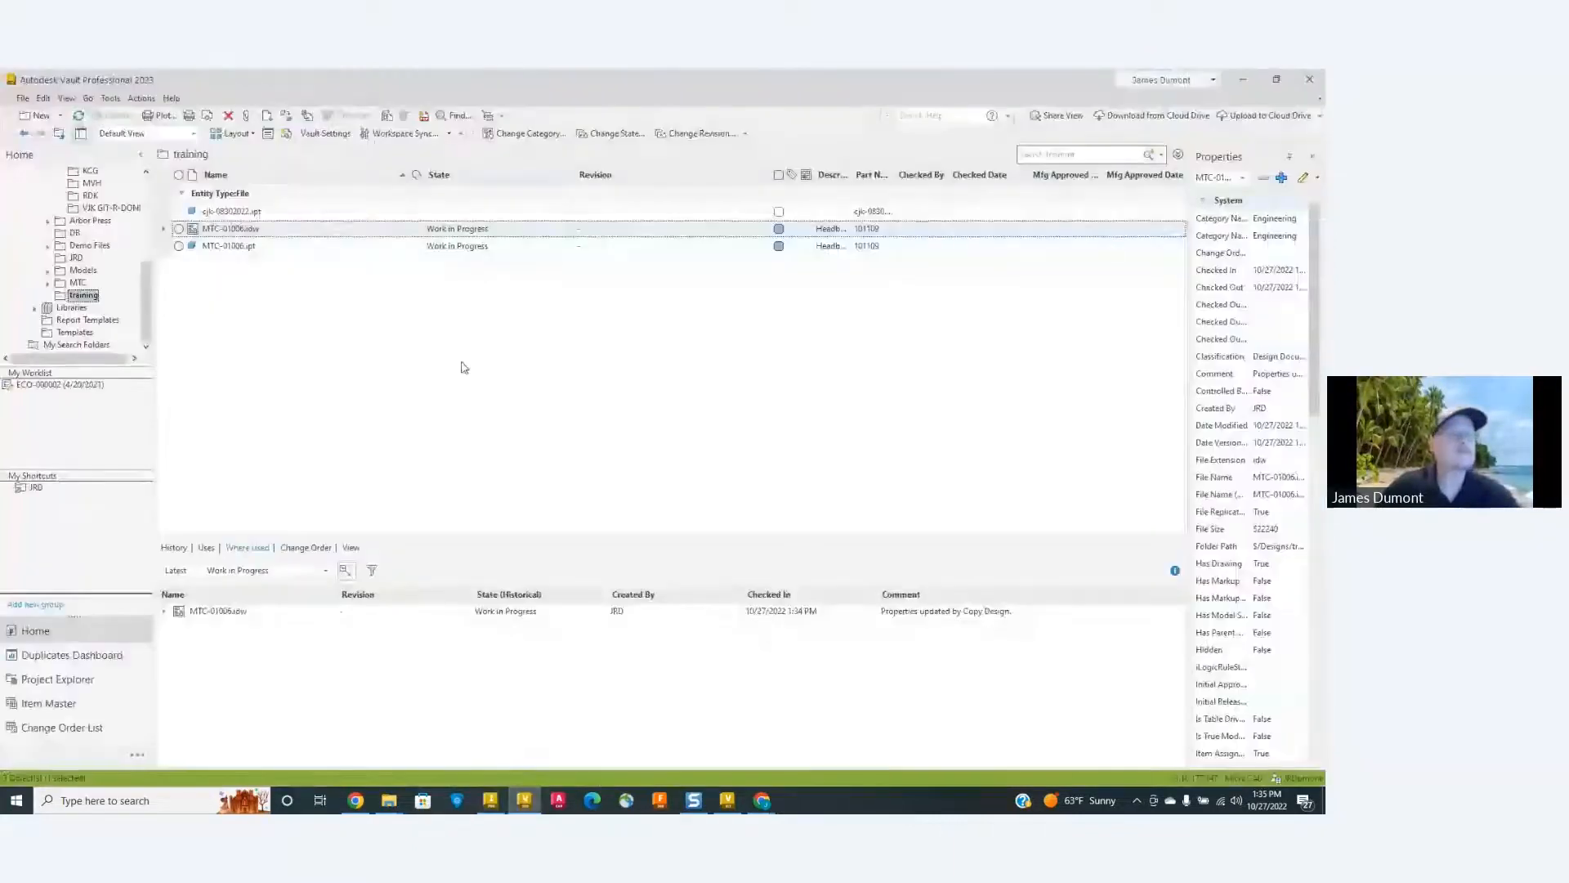
scroll(112, 247, up, 2)
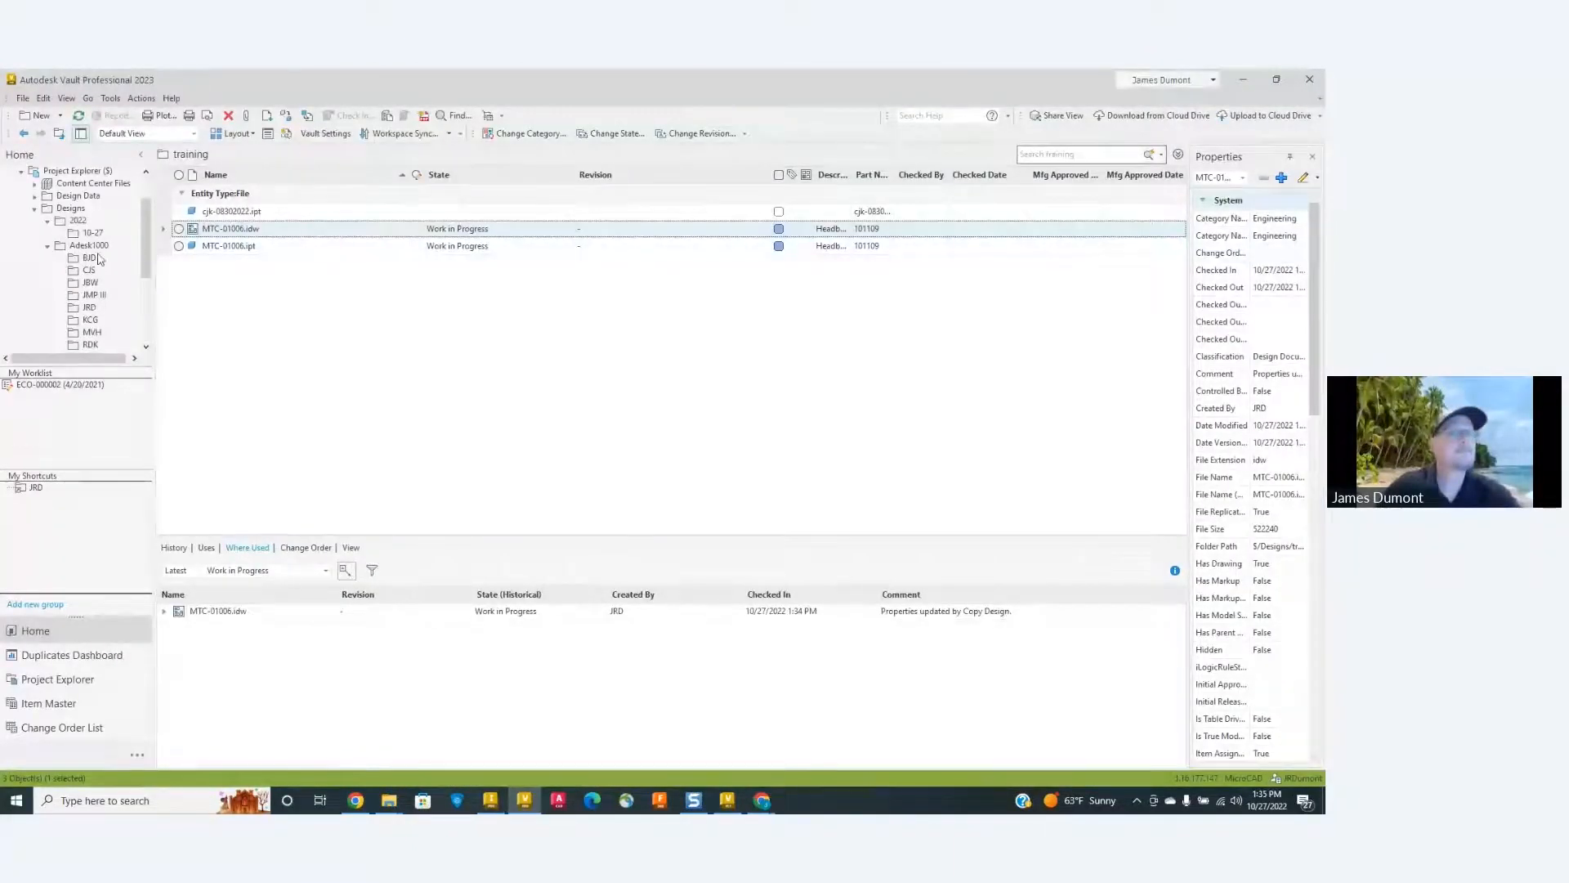
click(49, 247)
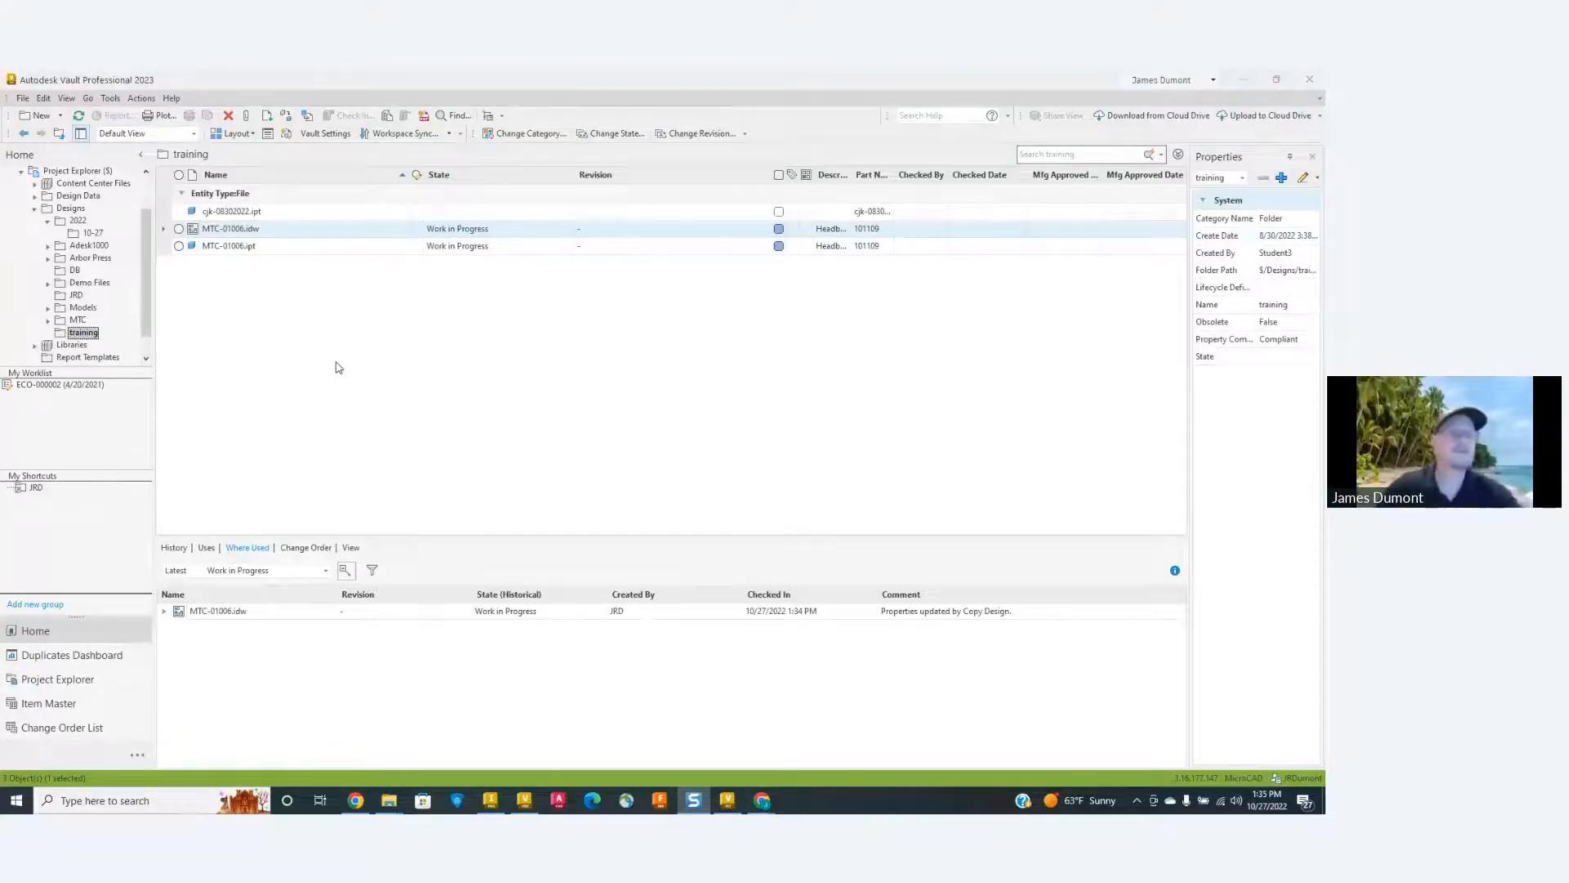
click(82, 260)
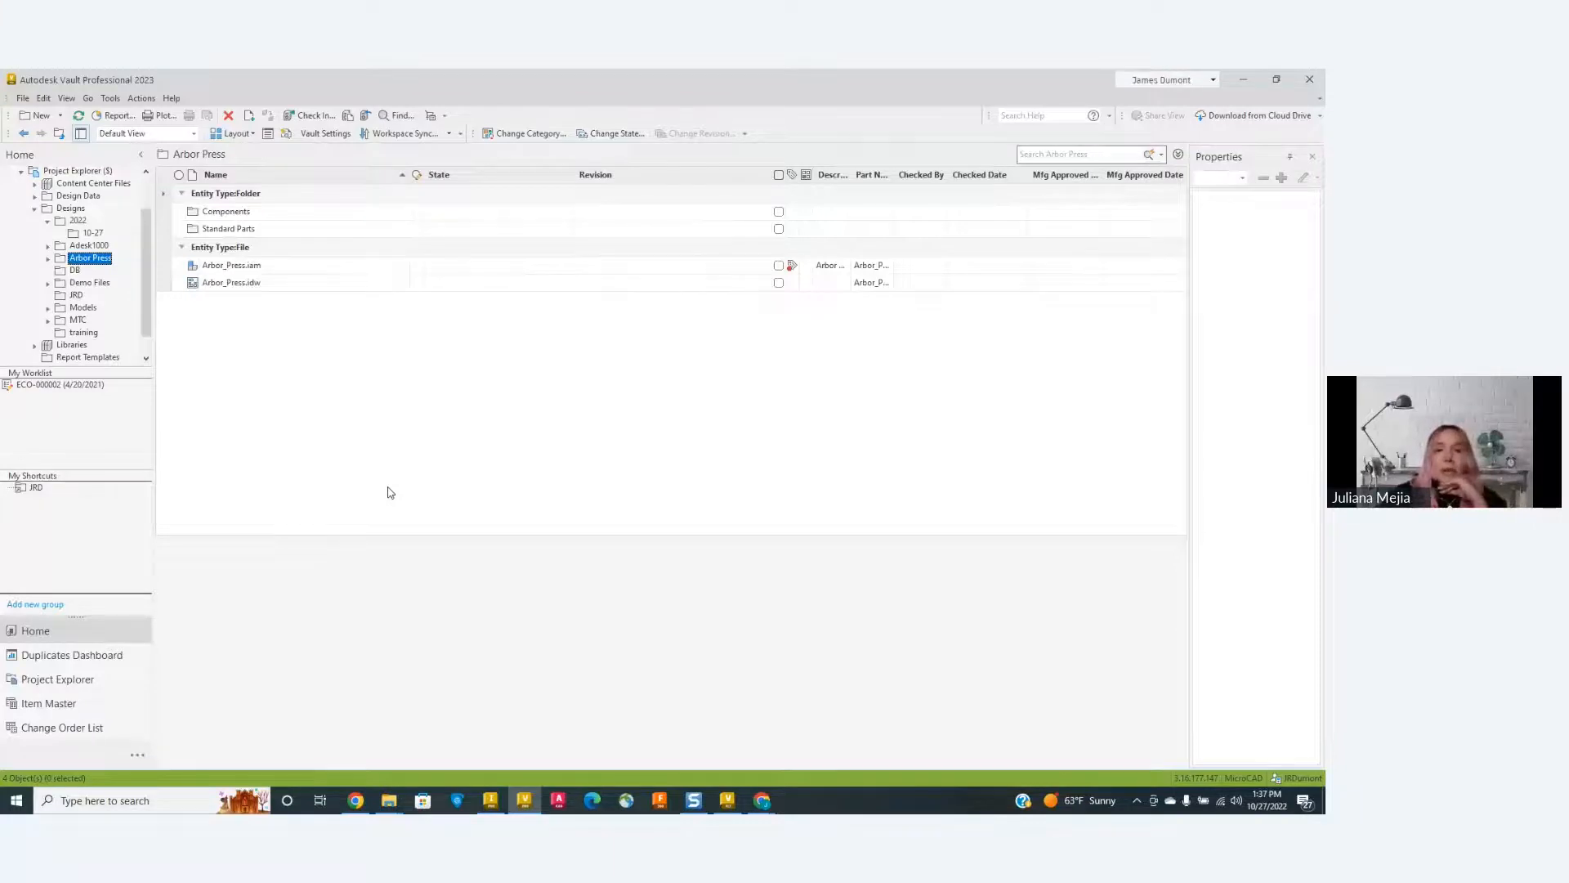
Open the Arbor_Press.iam assembly in Copy Design.
click(233, 268)
right_click(234, 268)
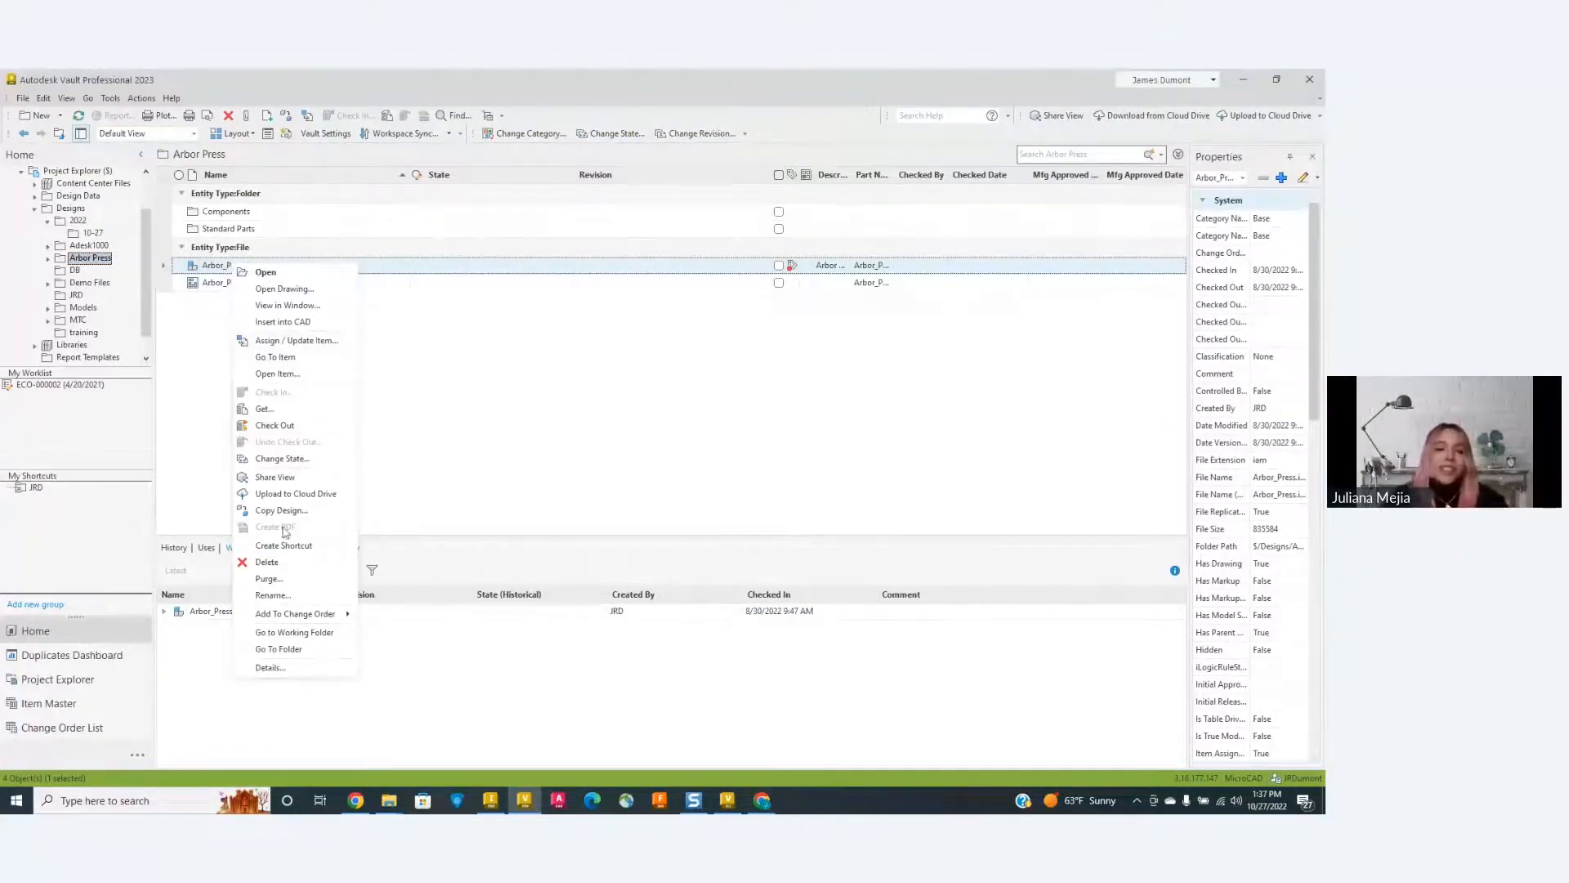
click(209, 282)
click(213, 268)
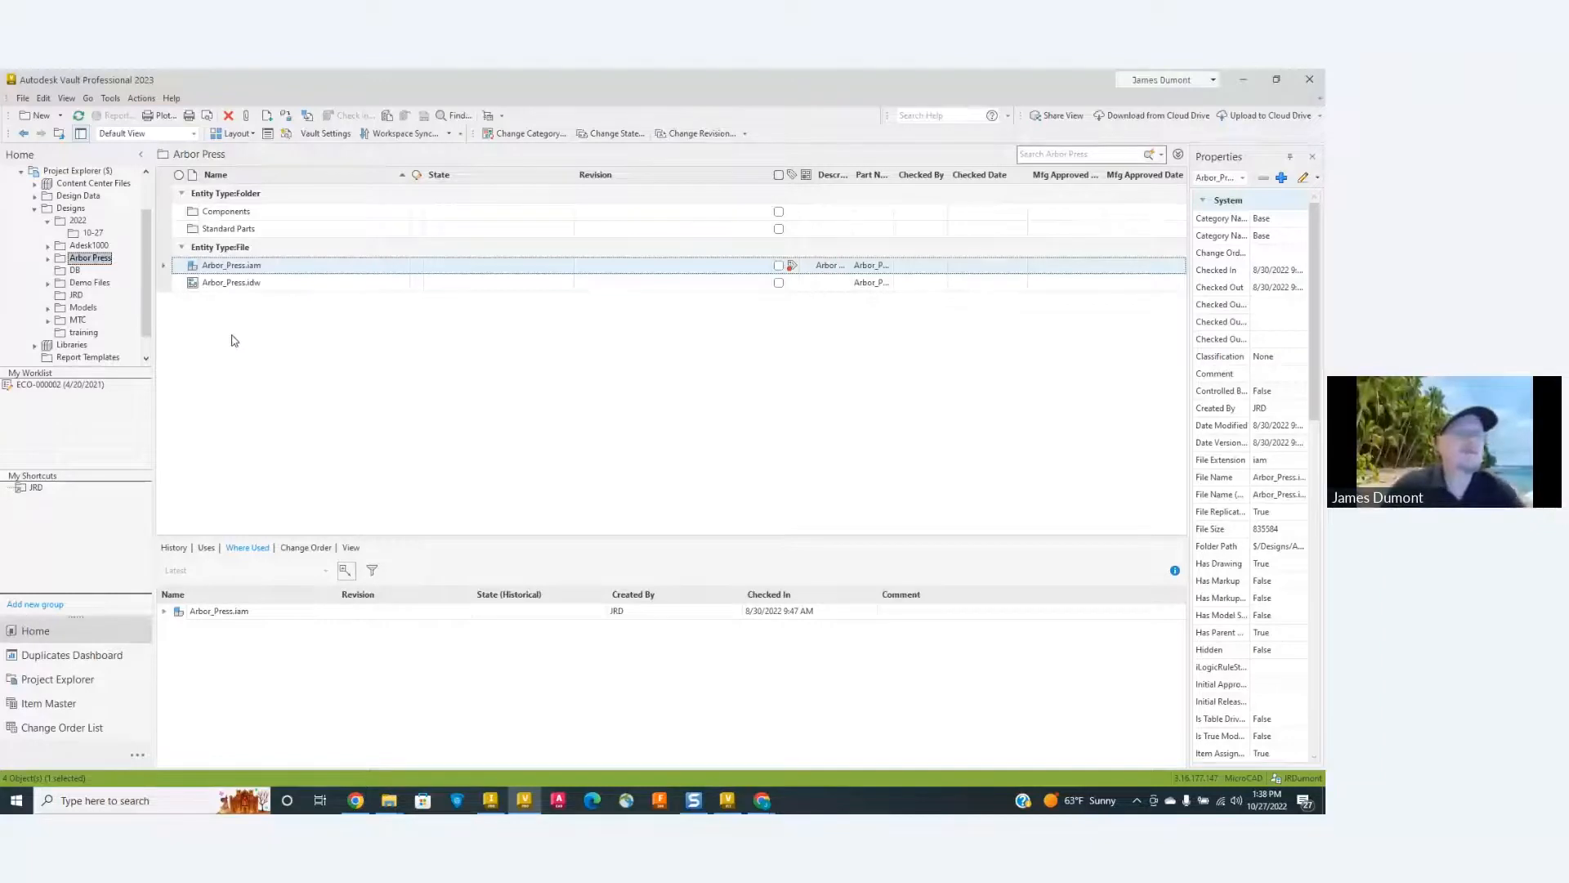
right_click(234, 269)
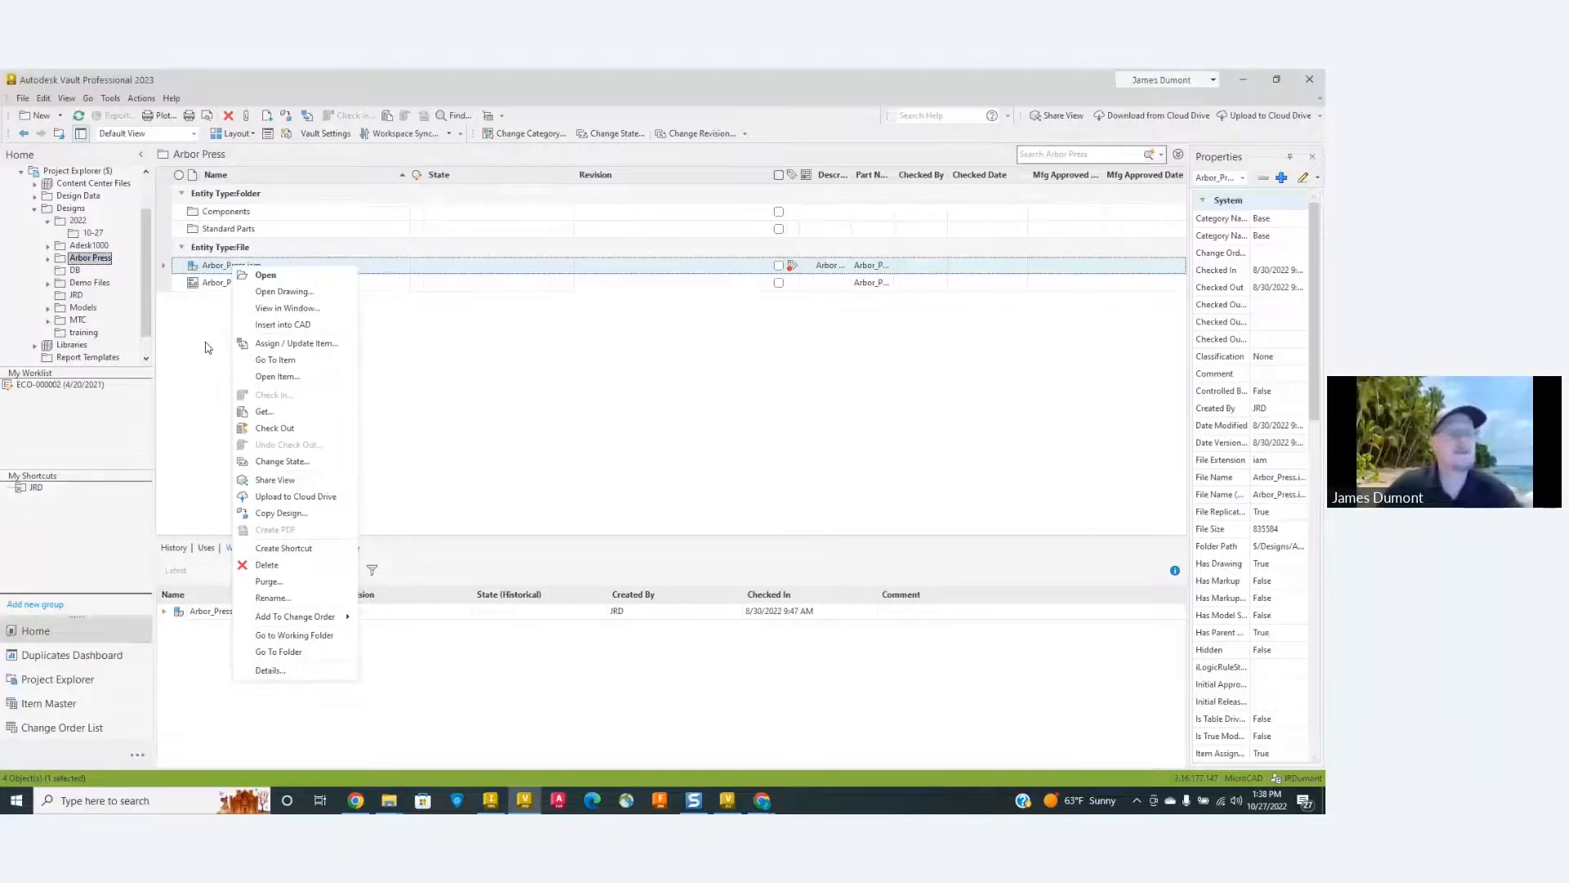
key(Escape)
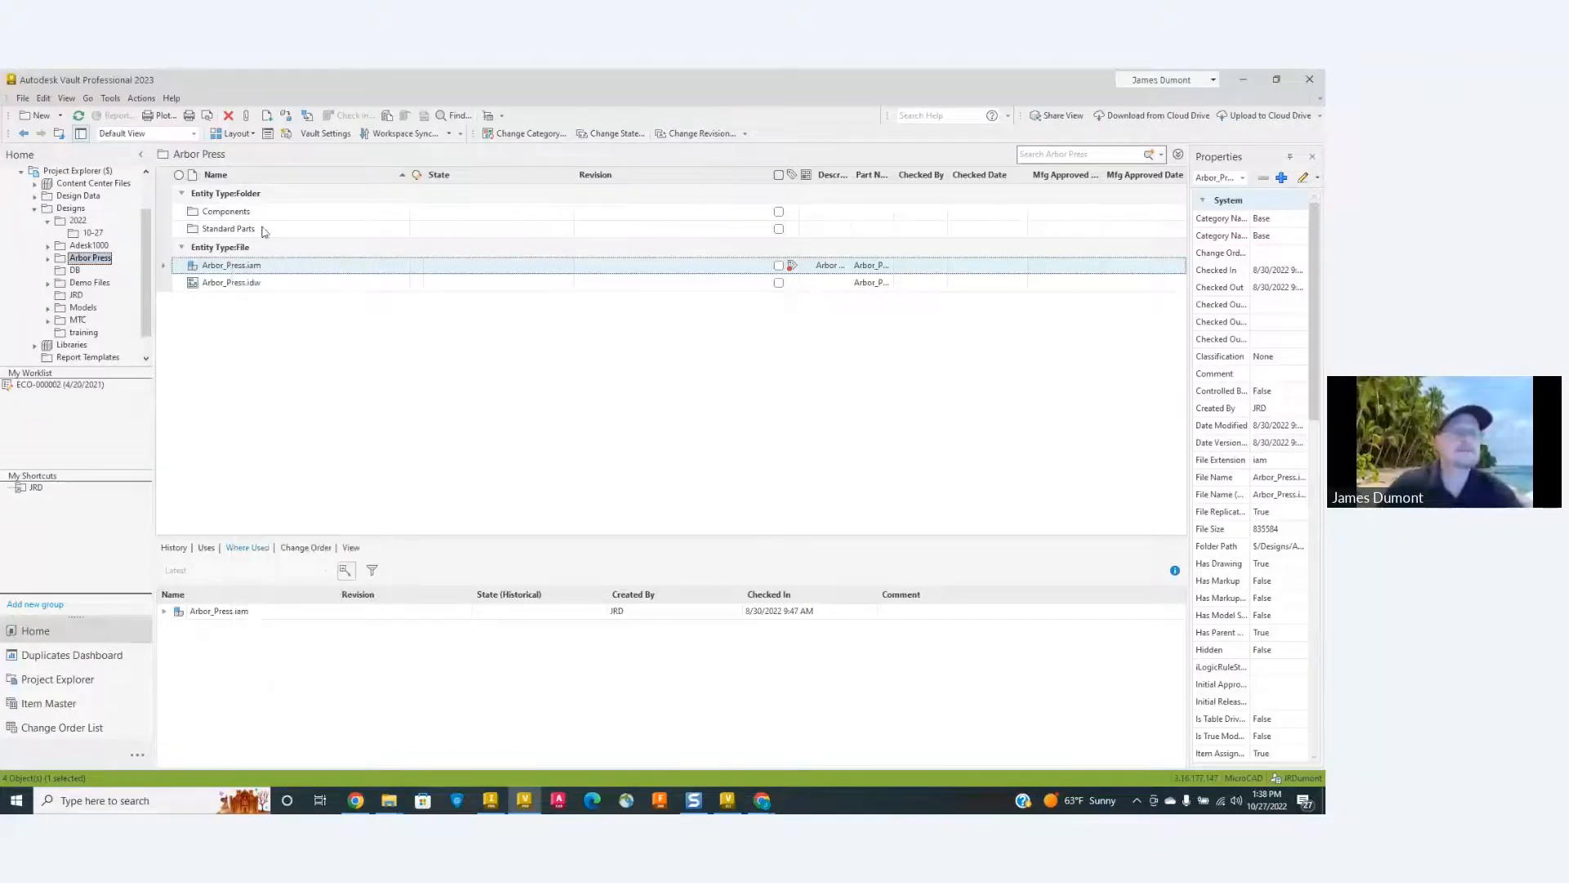
right_click(233, 272)
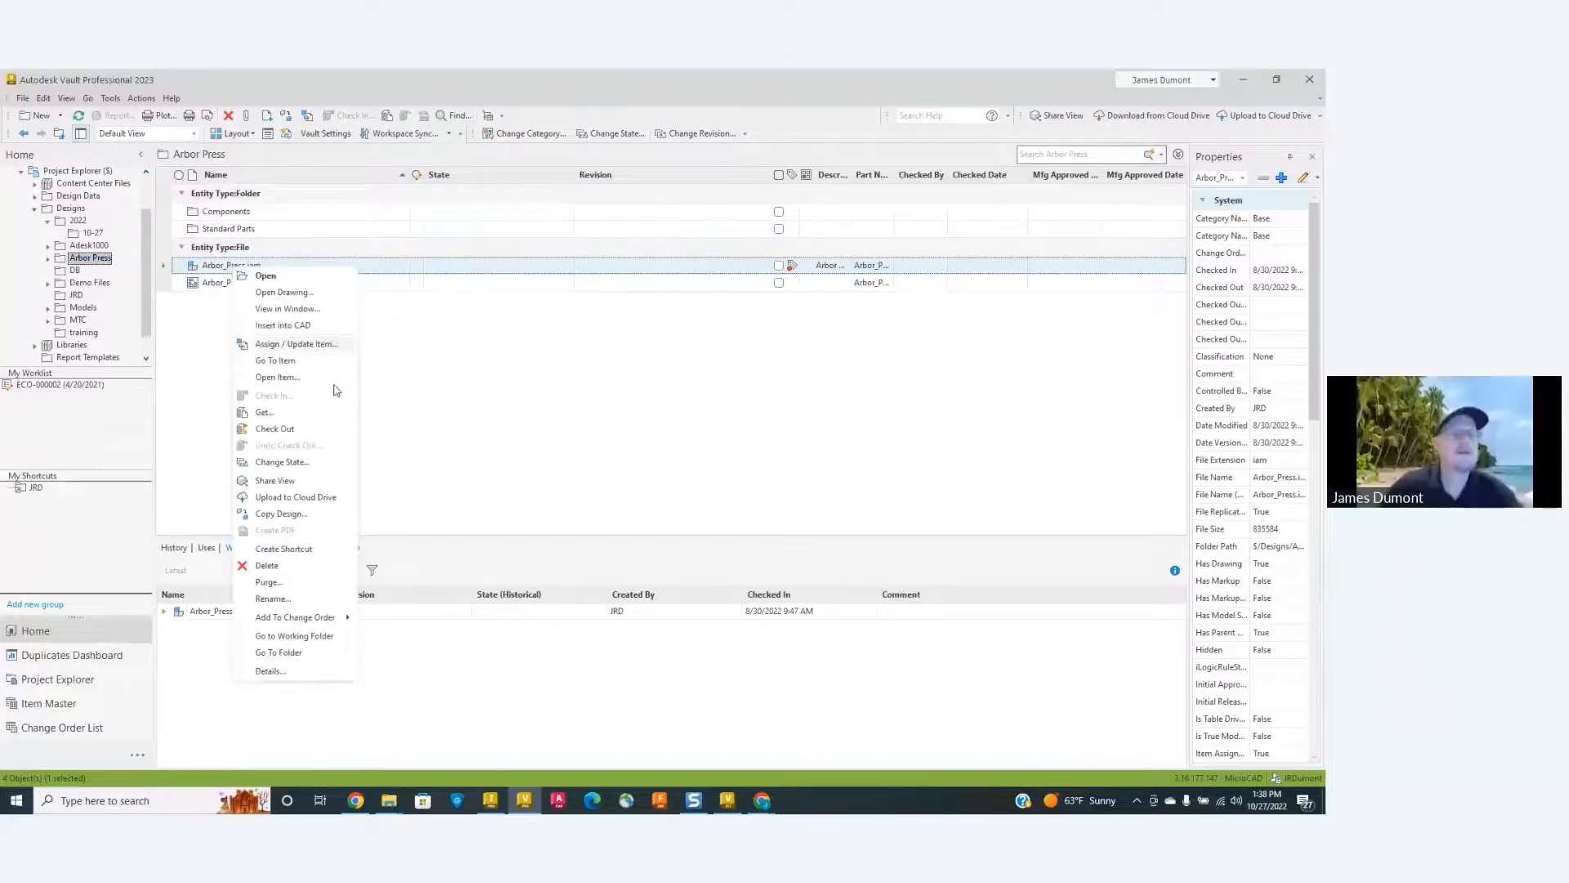
click(307, 513)
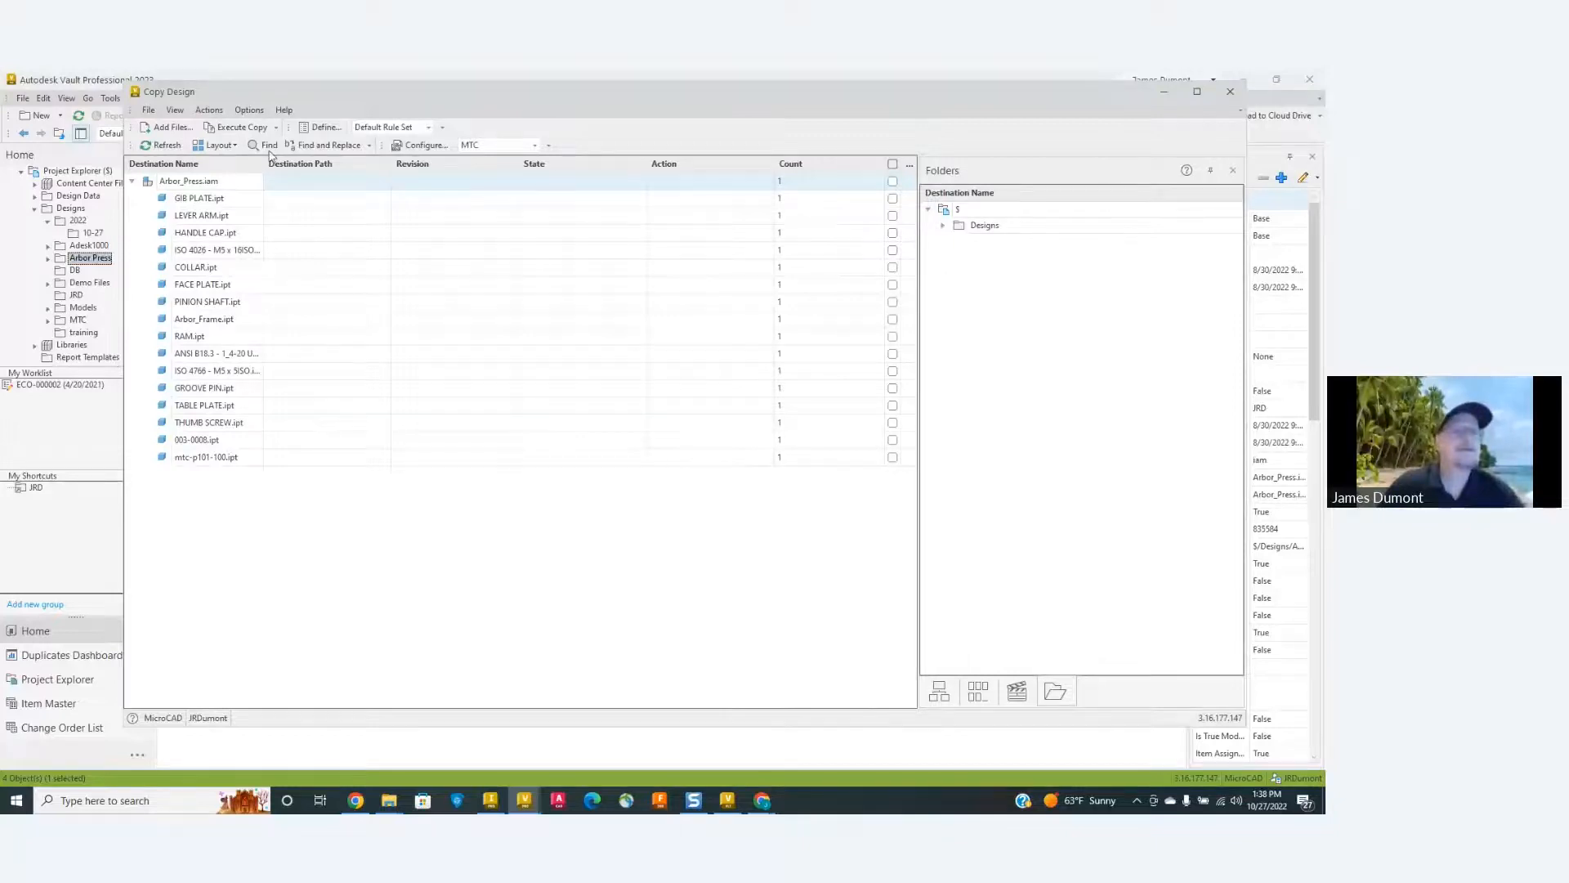
click(248, 111)
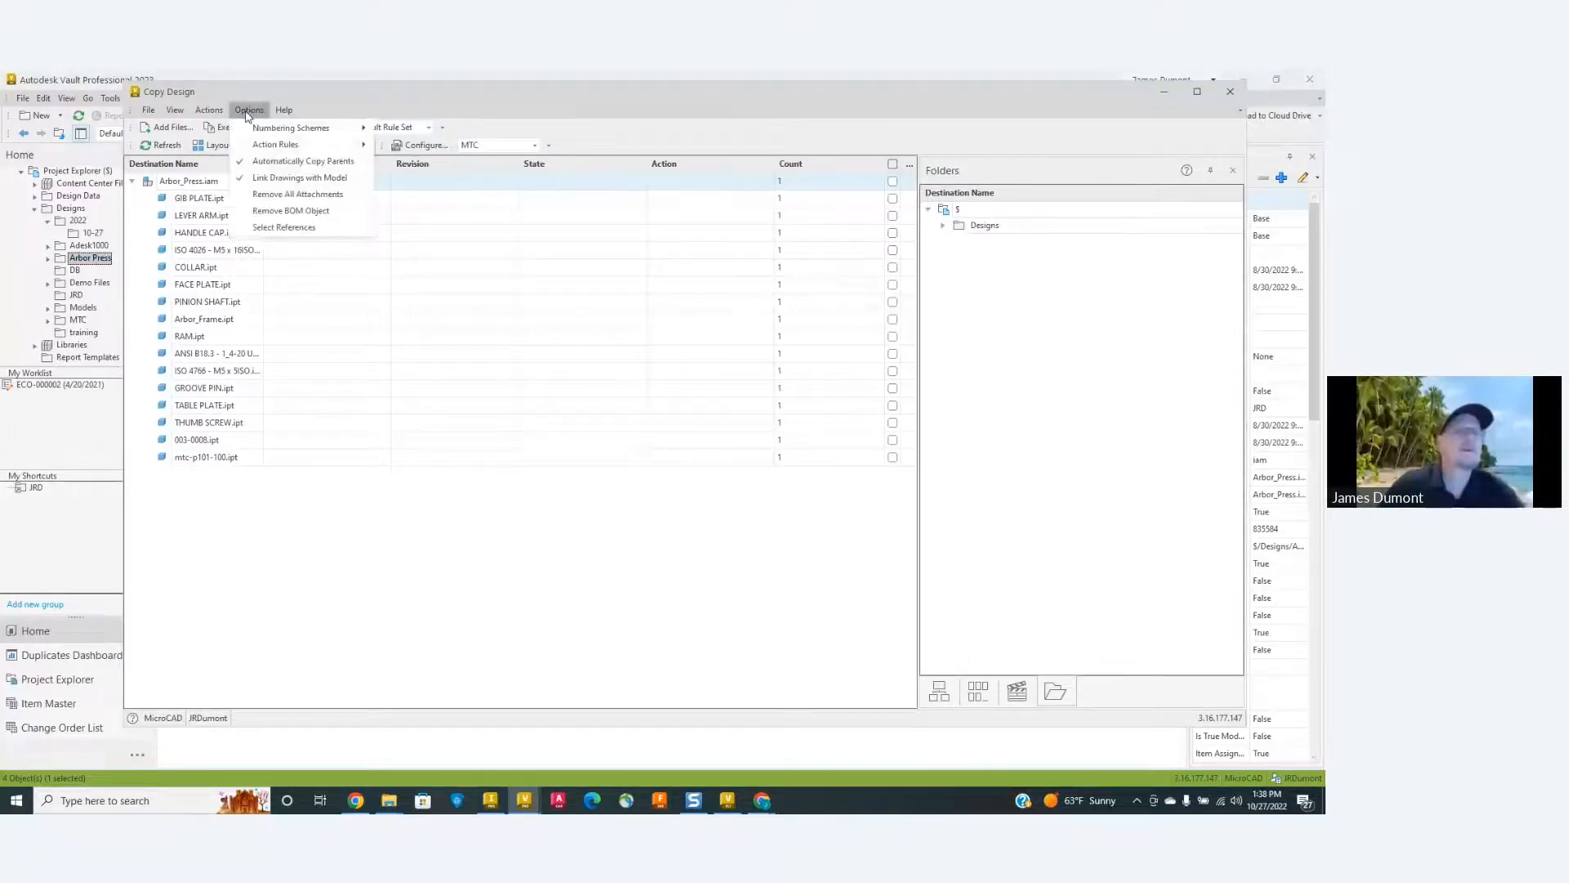
mouse_move(212, 115)
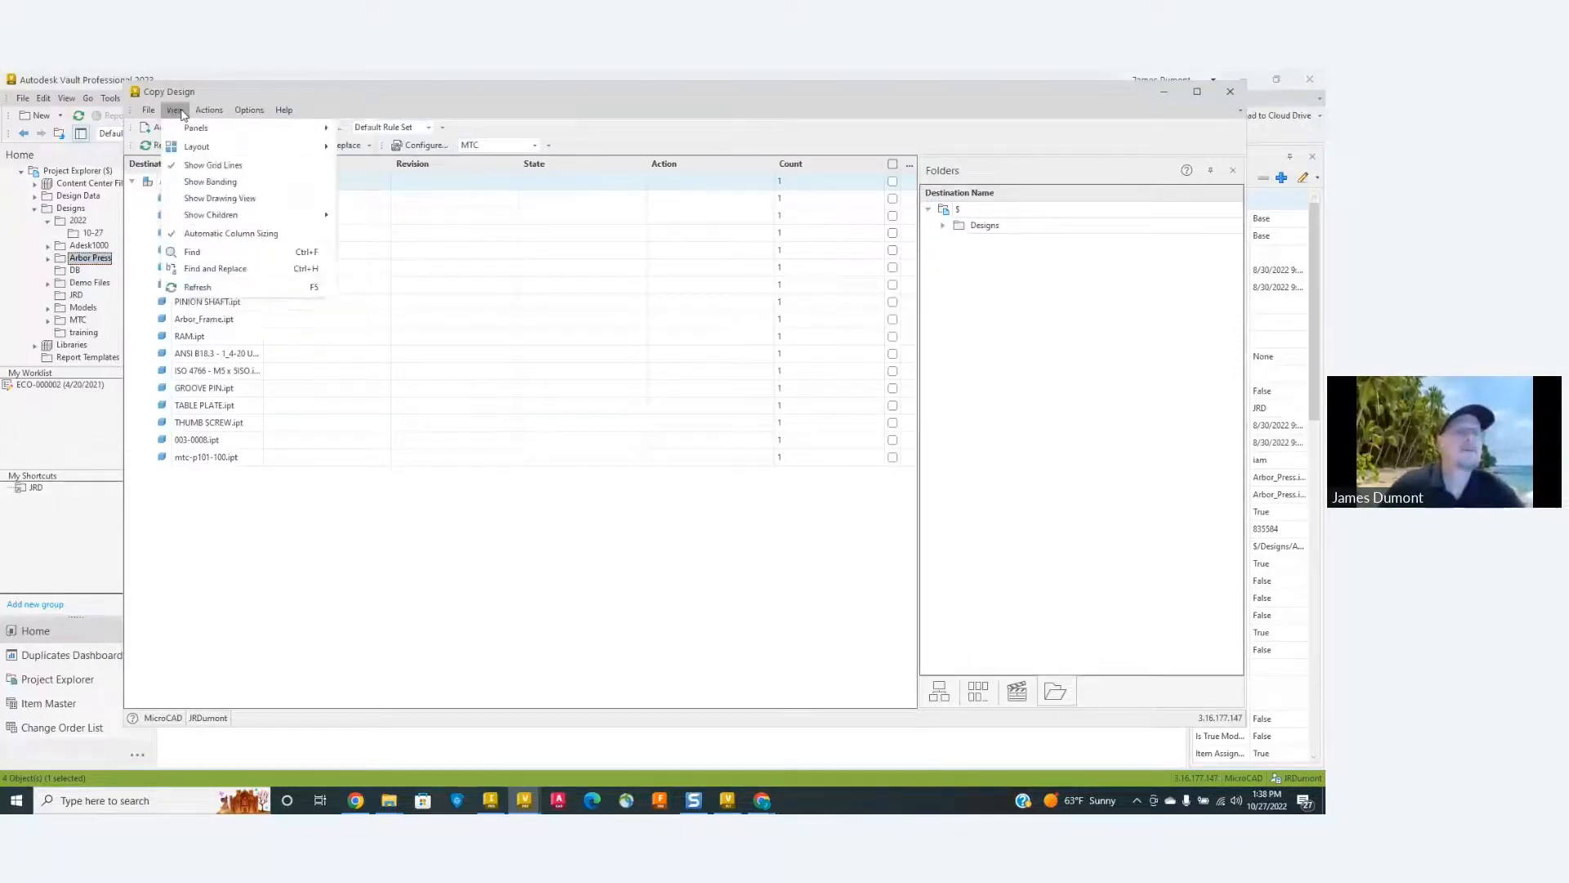
click(236, 555)
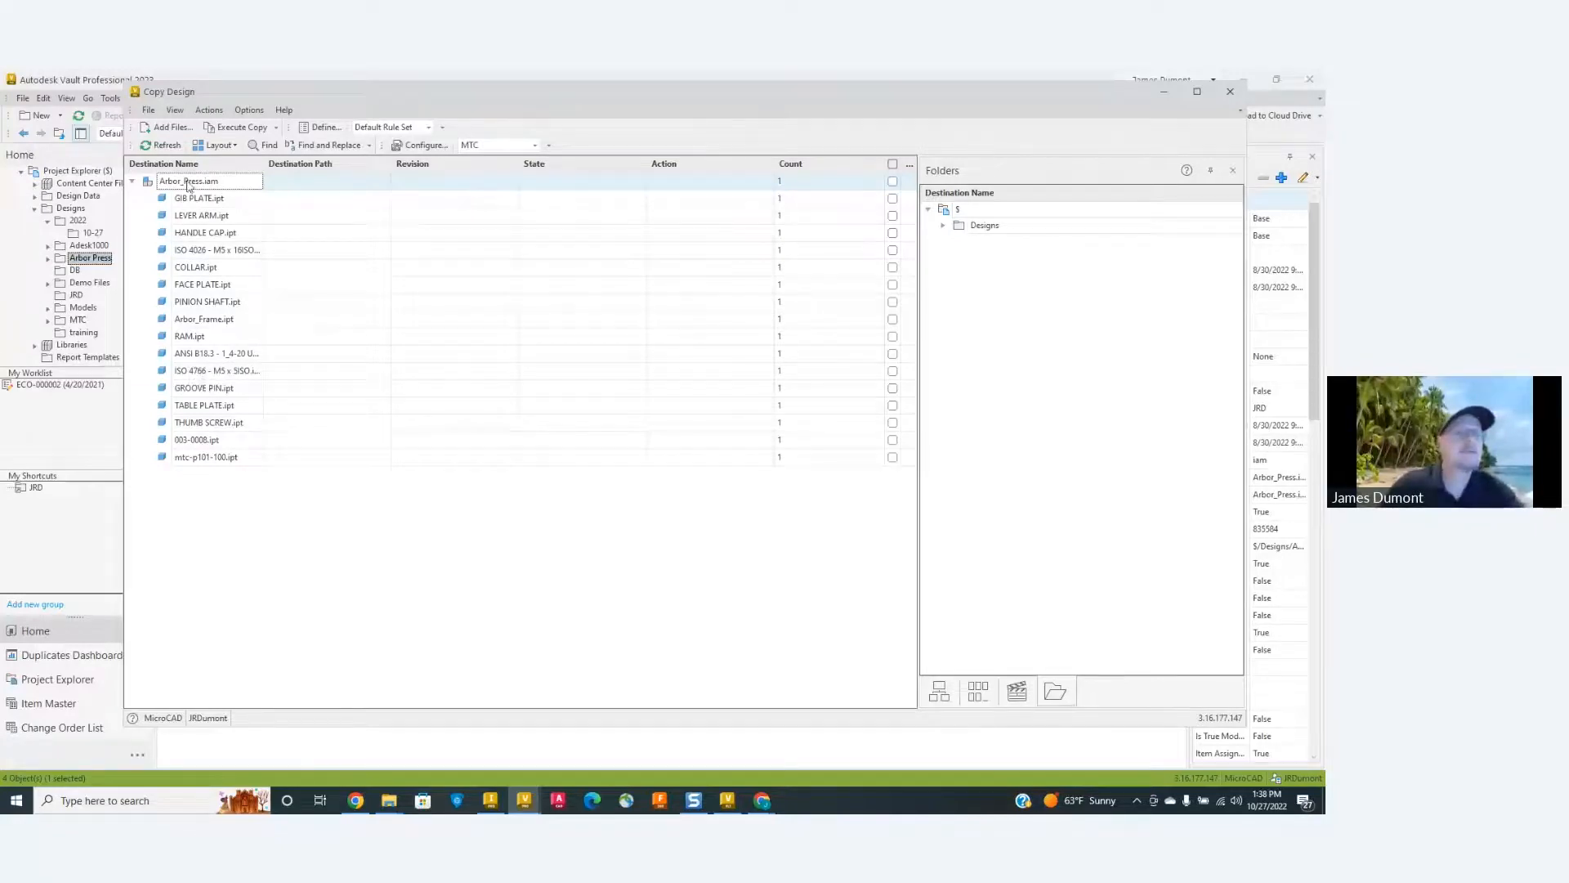
click(210, 111)
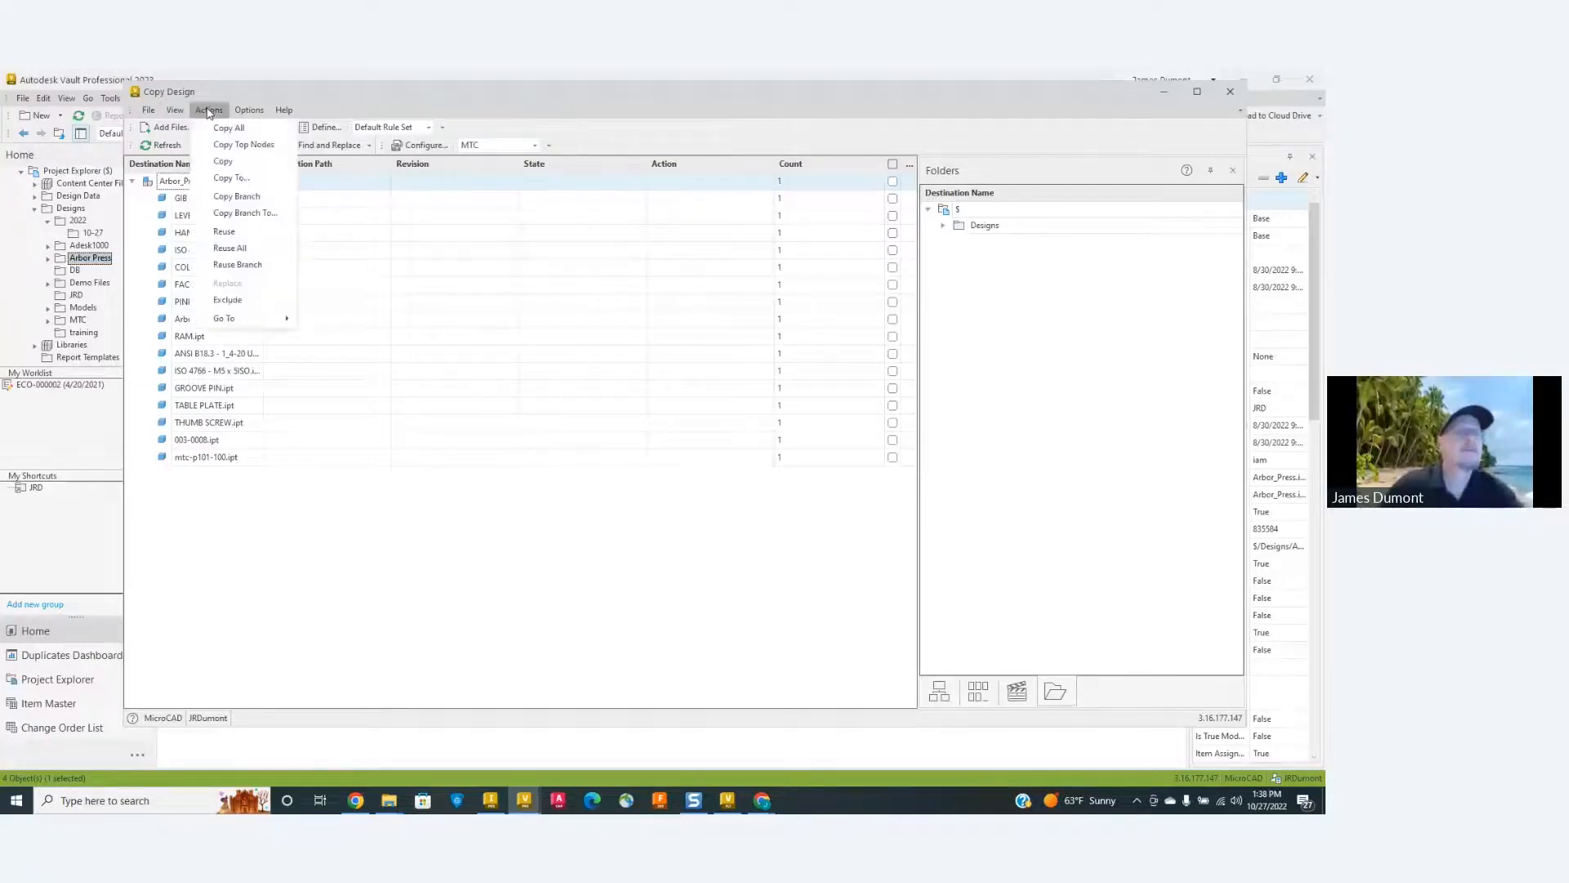
mouse_move(242, 113)
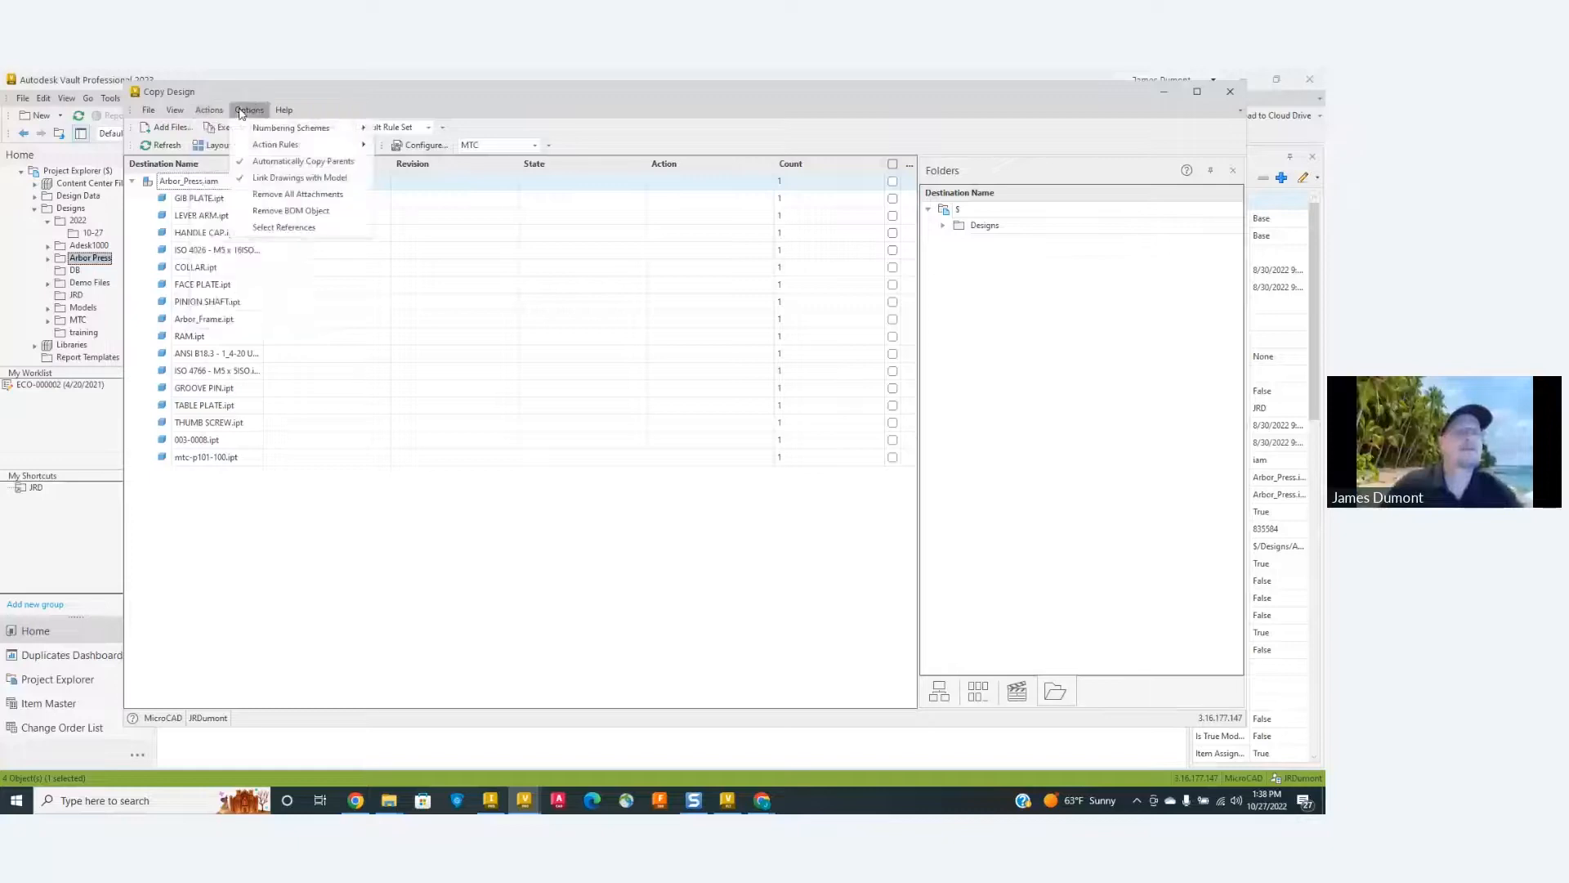
click(242, 112)
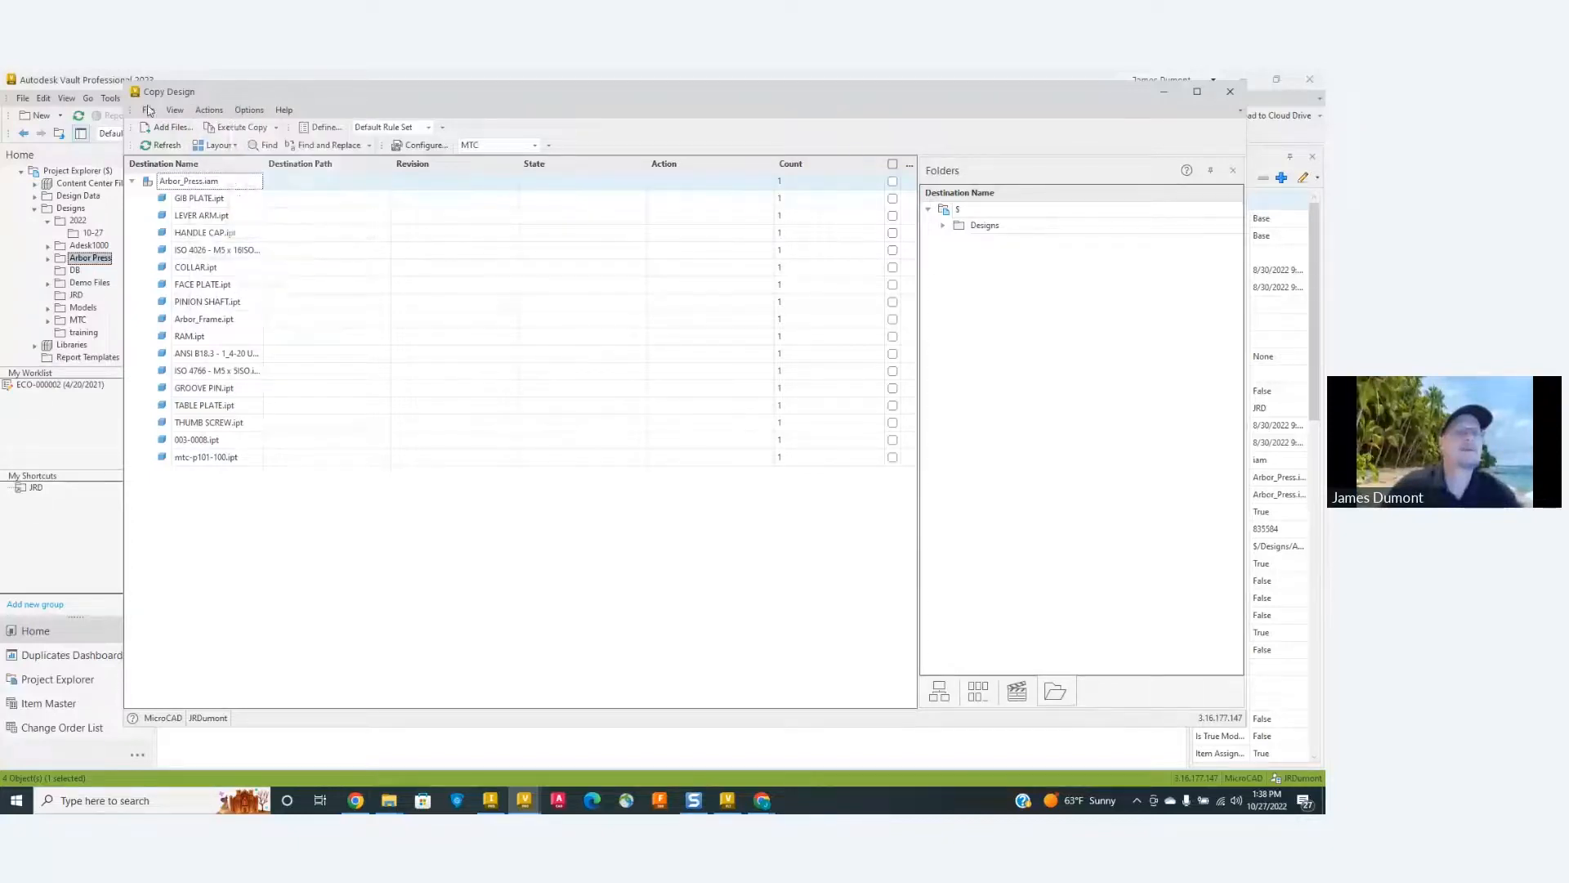
click(145, 111)
mouse_move(175, 111)
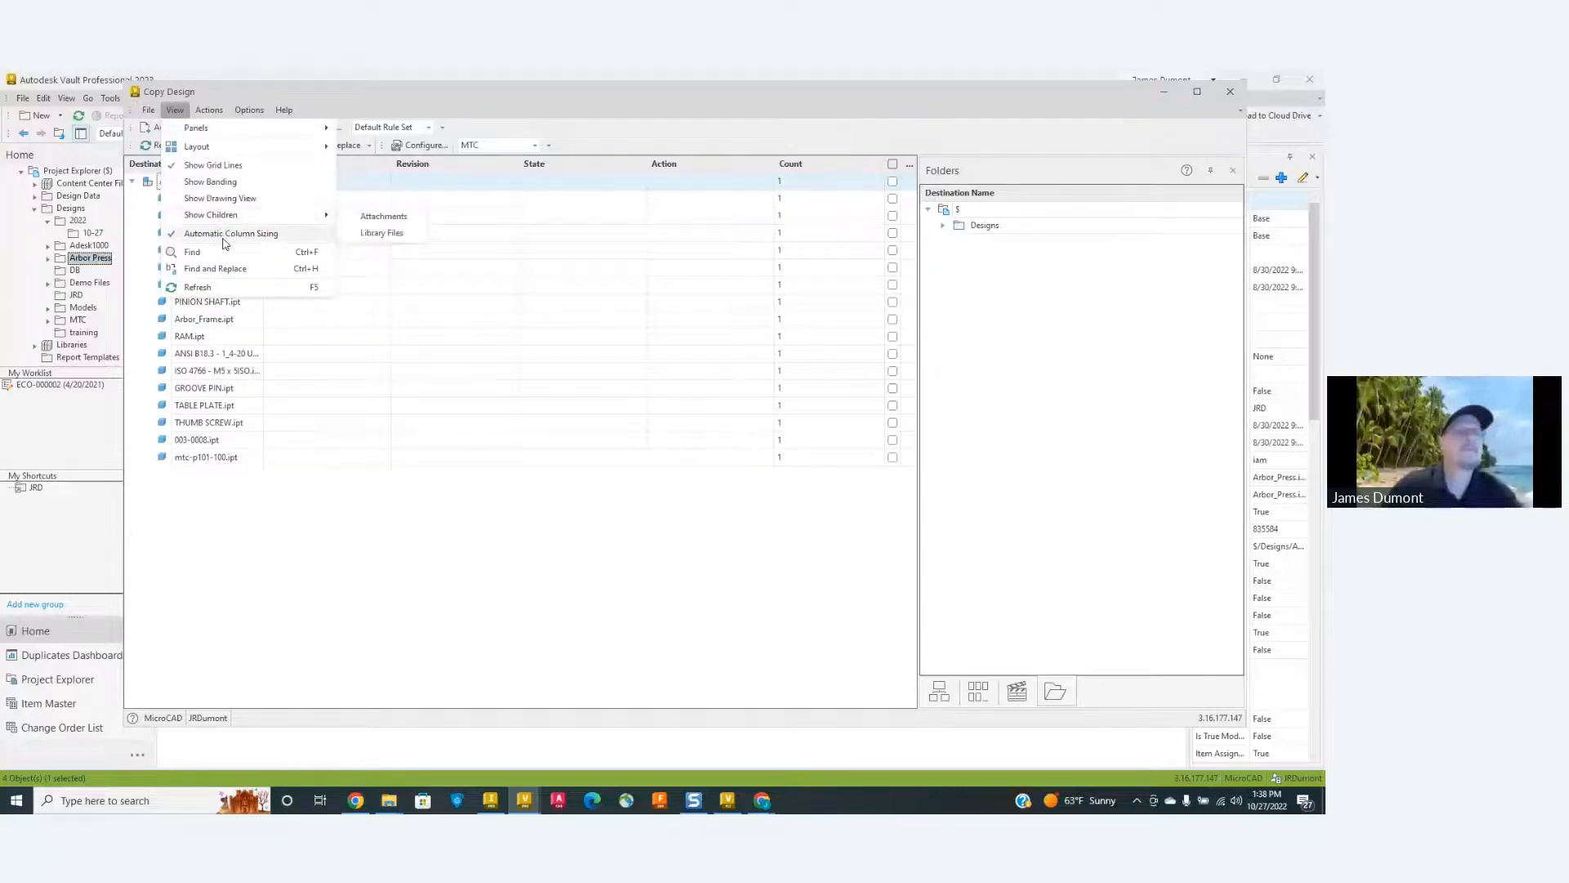
mouse_move(217, 223)
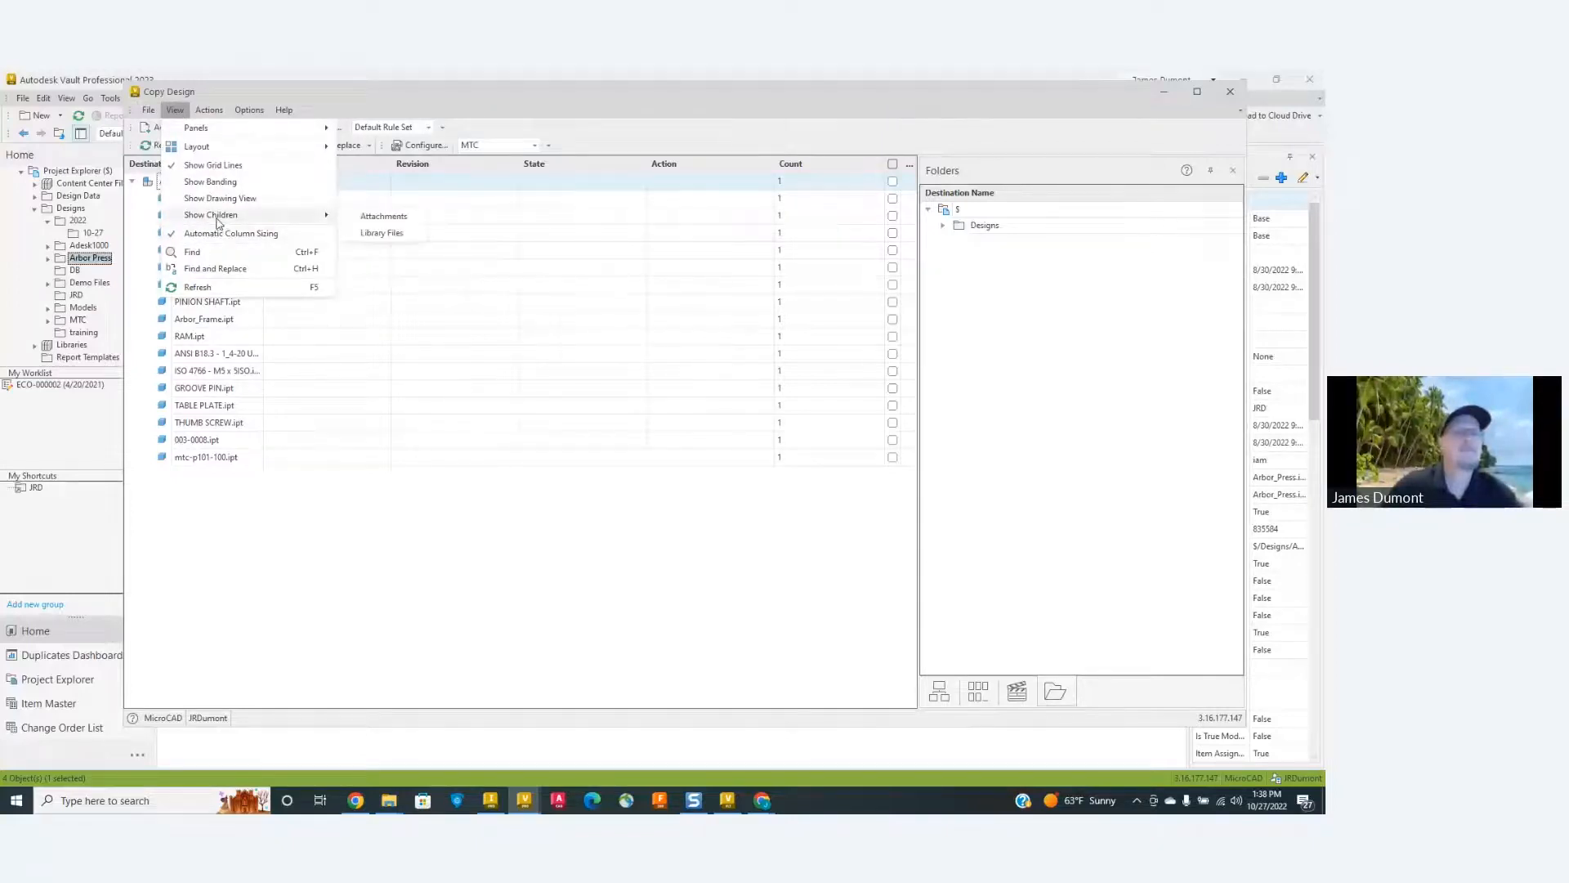
click(239, 539)
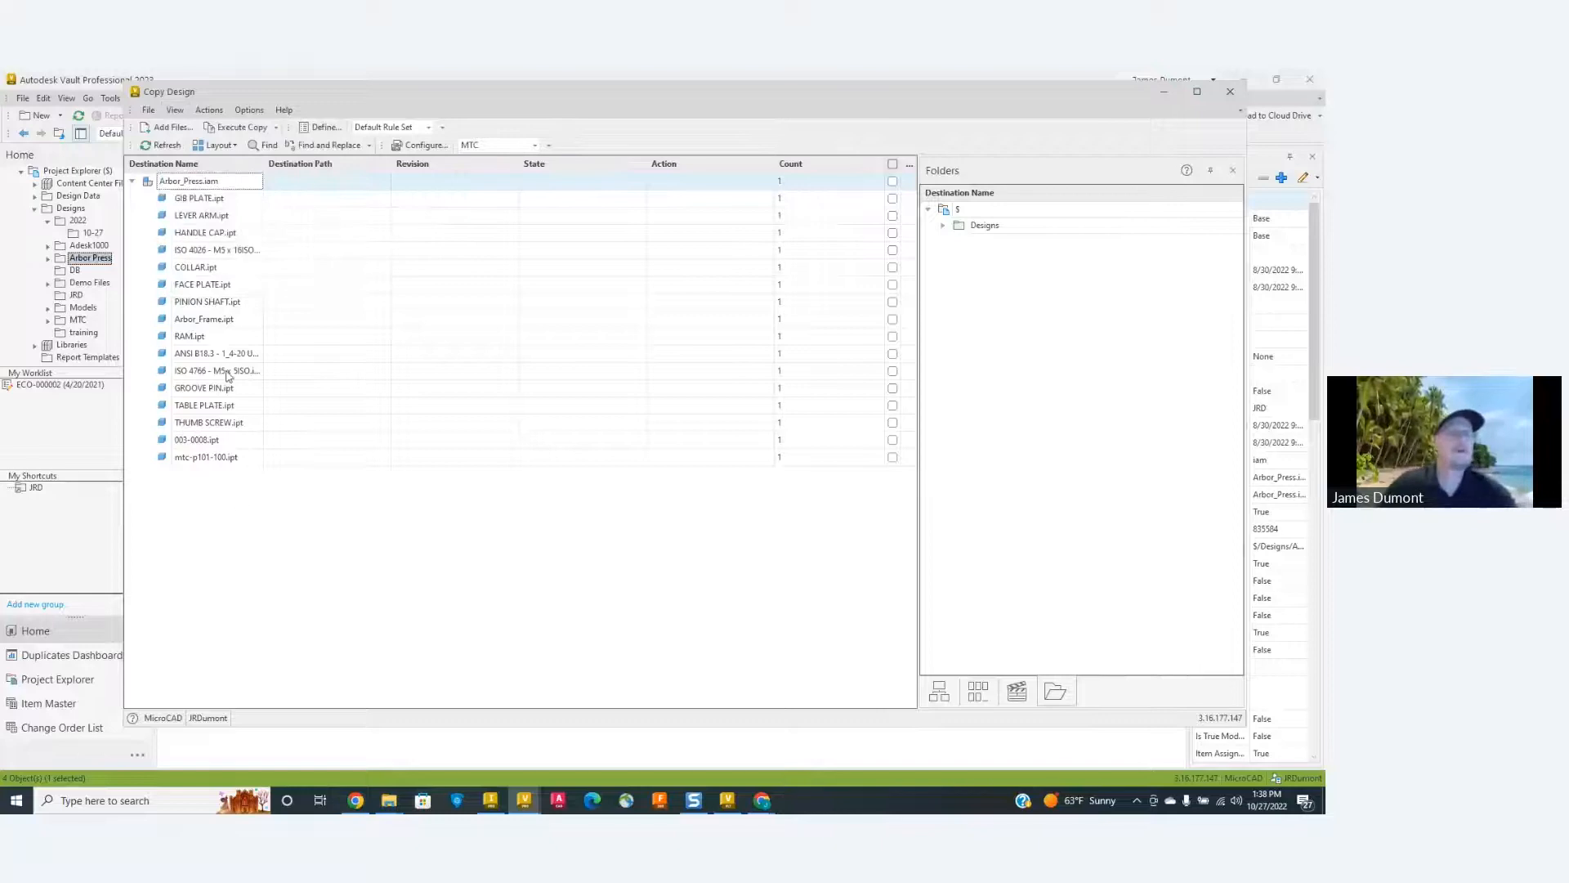
Add the Thumbnail column between Destination Name and Destination Path in the Copy Design list and look over the component previews.
right_click(242, 170)
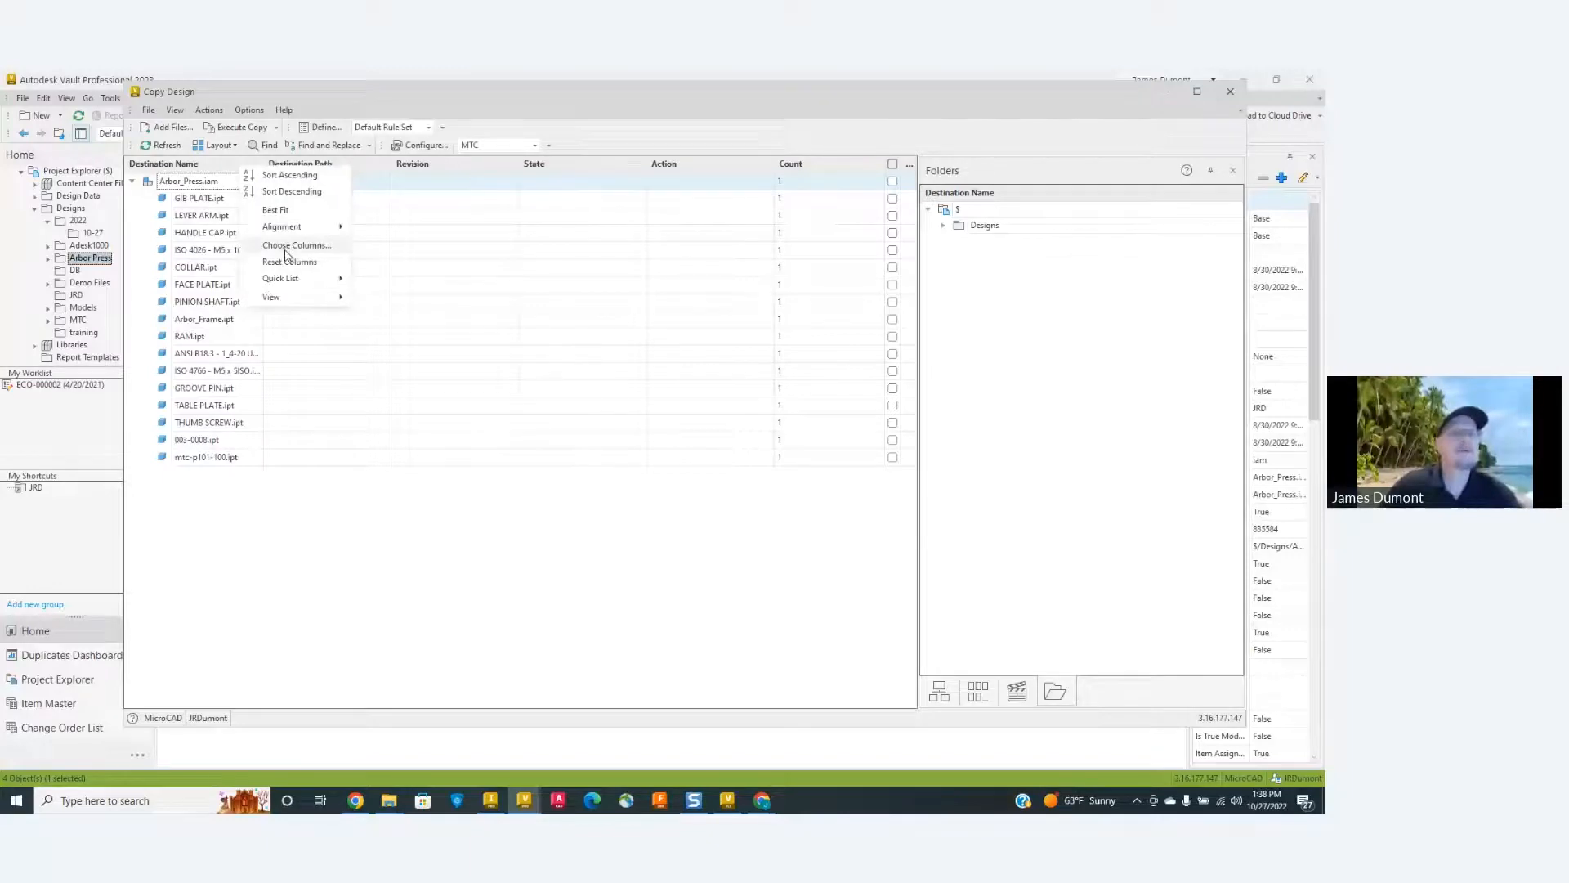
click(284, 247)
scroll(190, 514, down, 10)
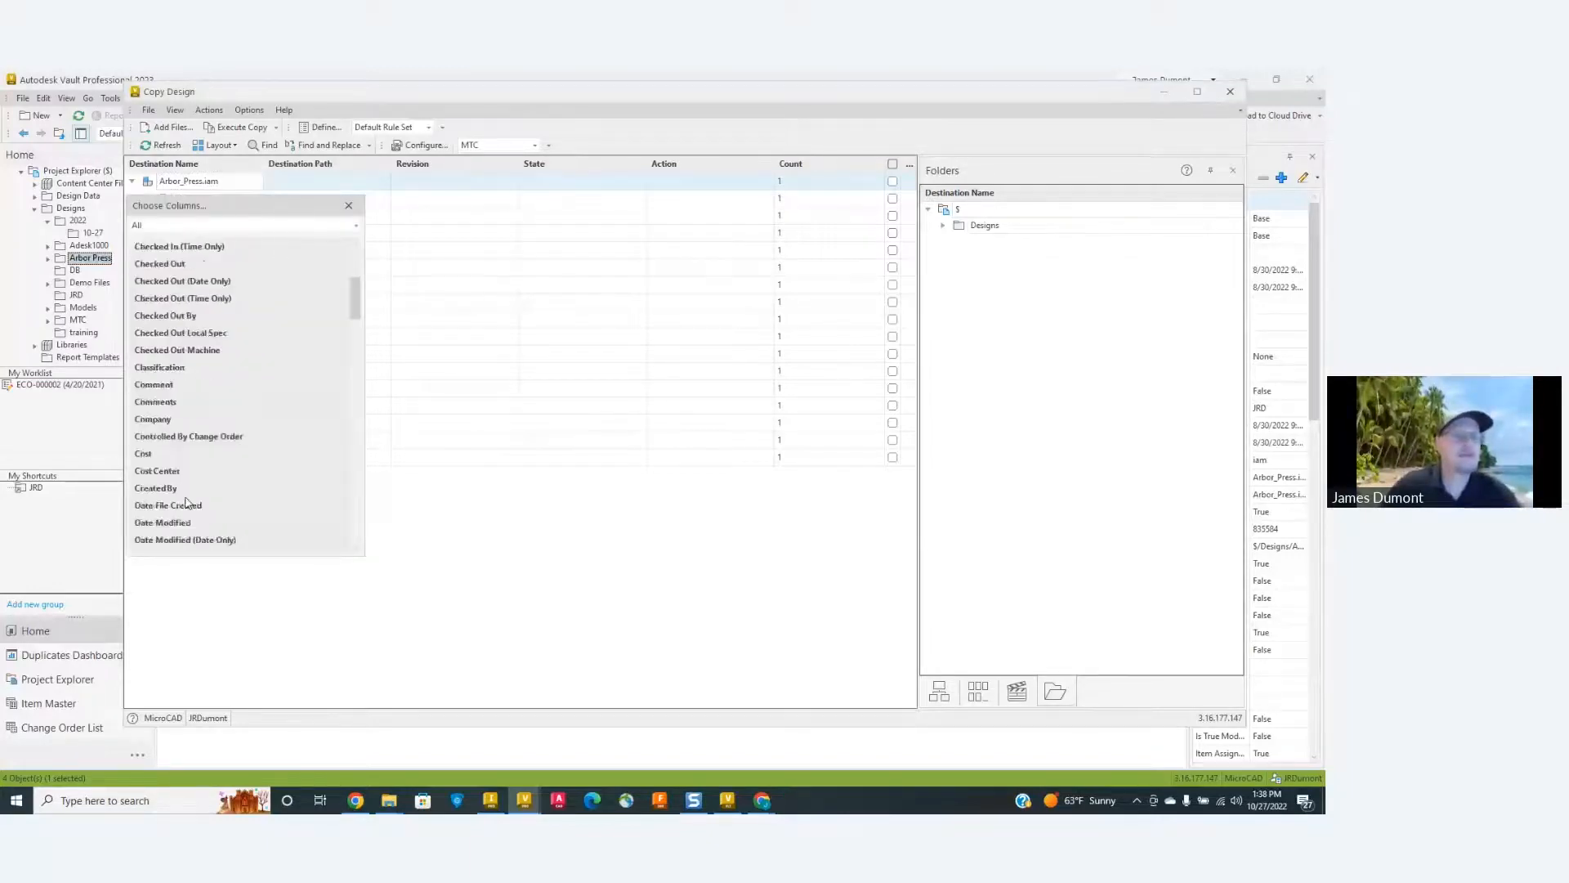
scroll(191, 513, down, 15)
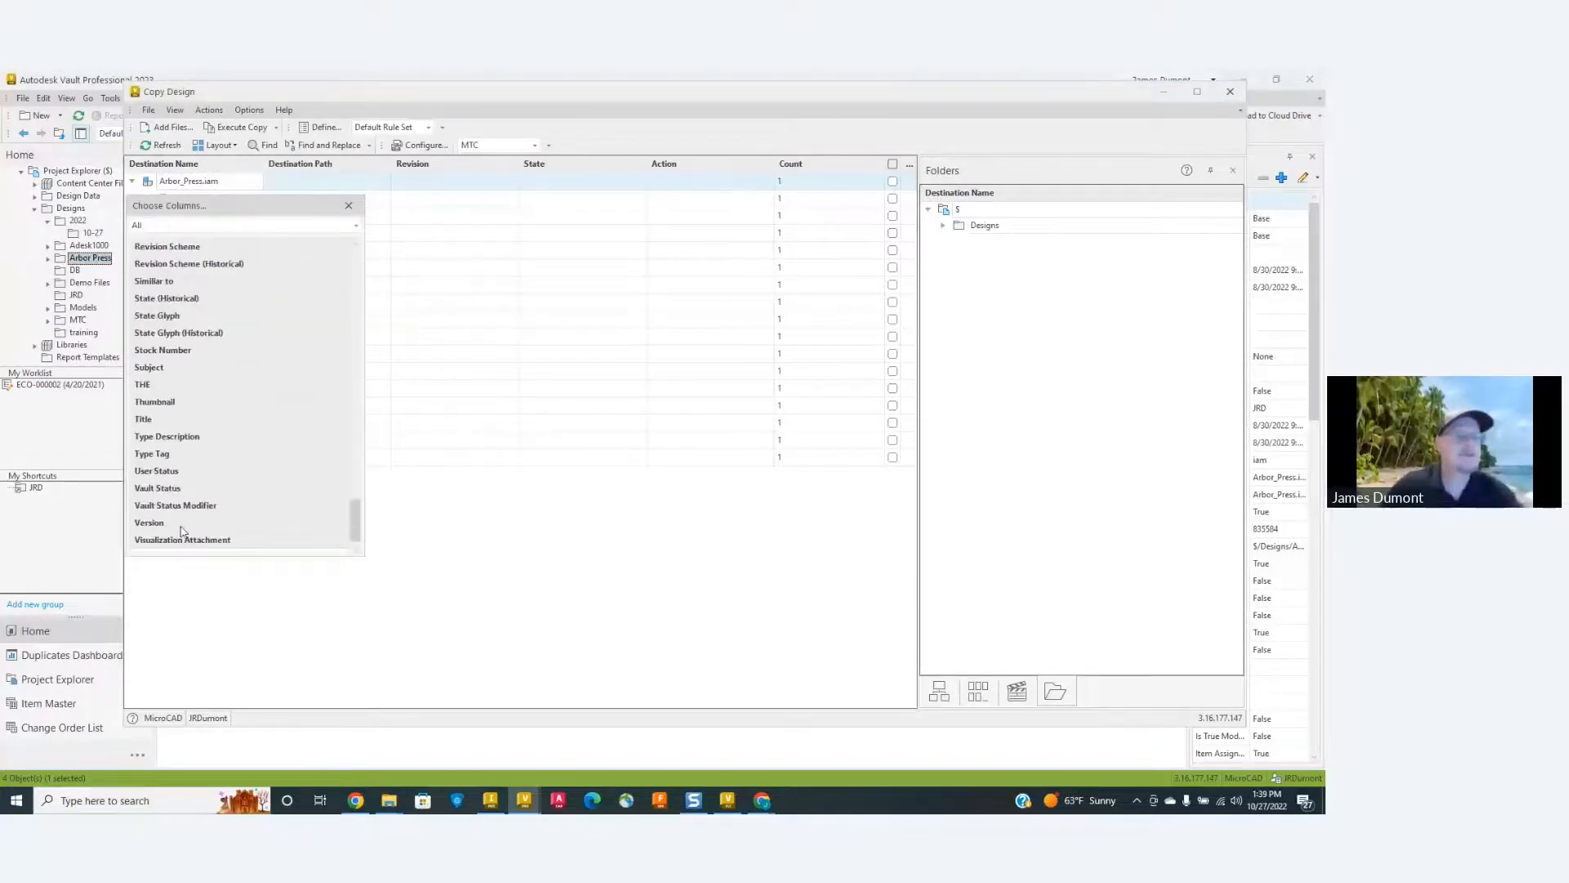
drag(155, 401, 278, 166)
click(349, 205)
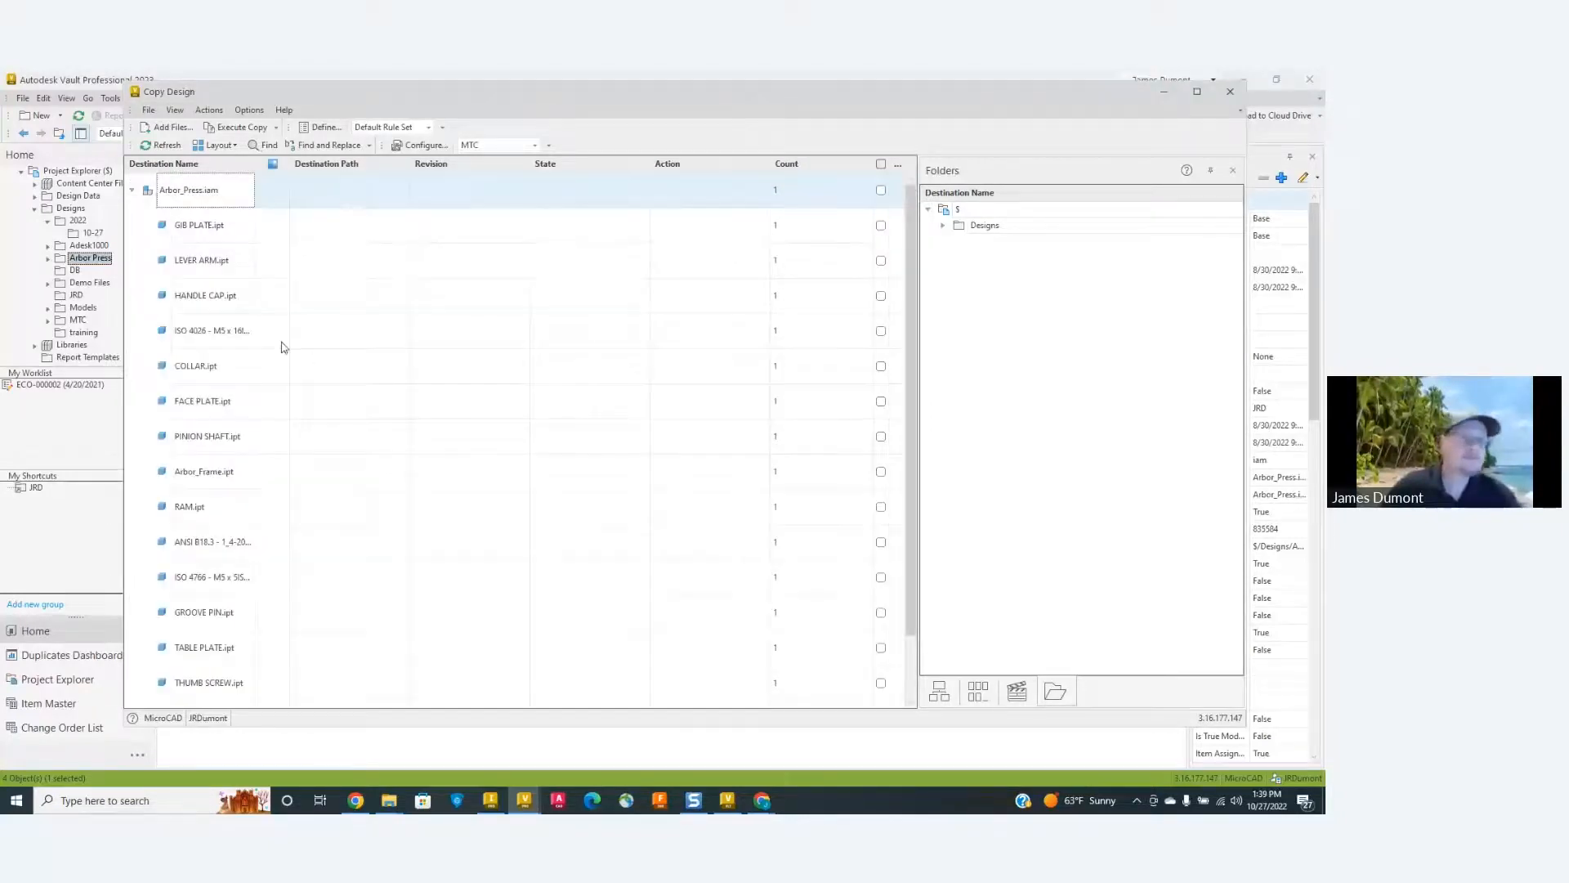
scroll(319, 507, up, 1)
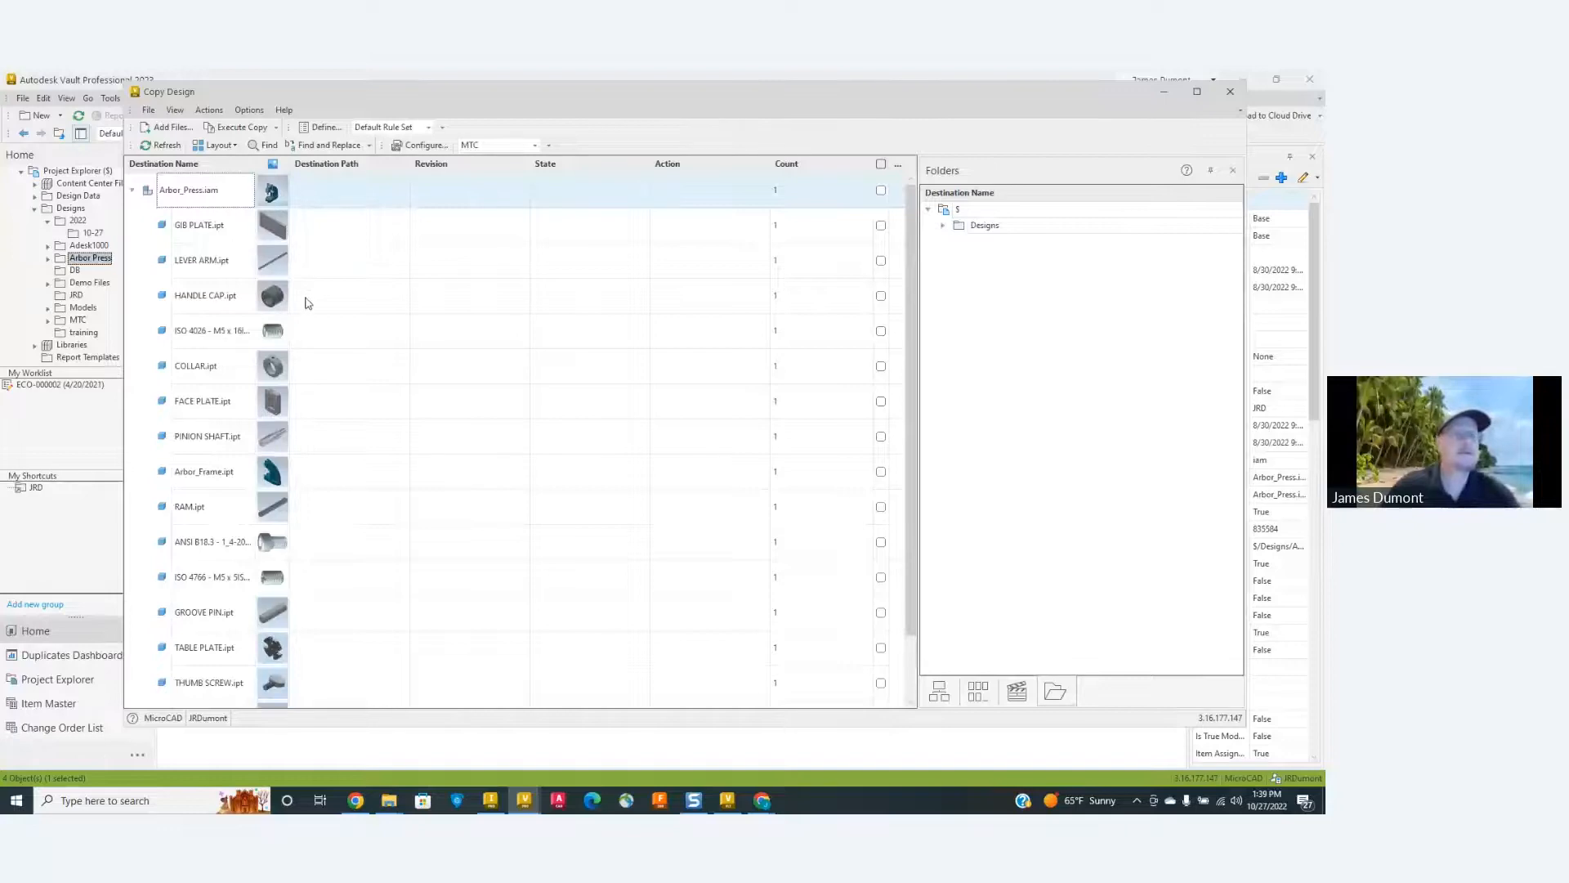
scroll(301, 417, down, 1)
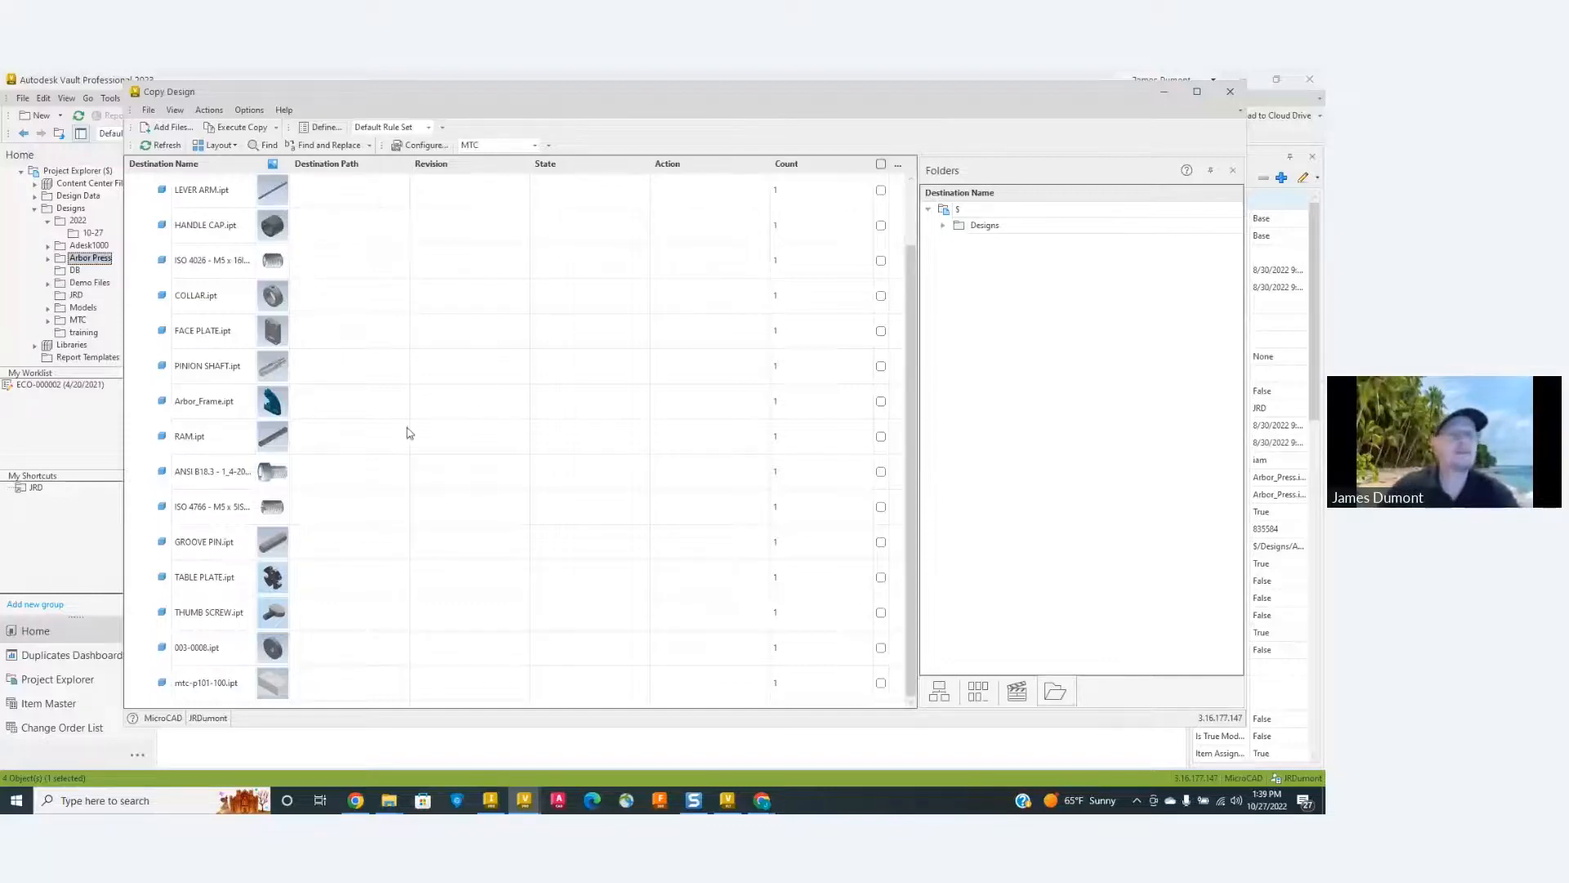
scroll(400, 429, up, 1)
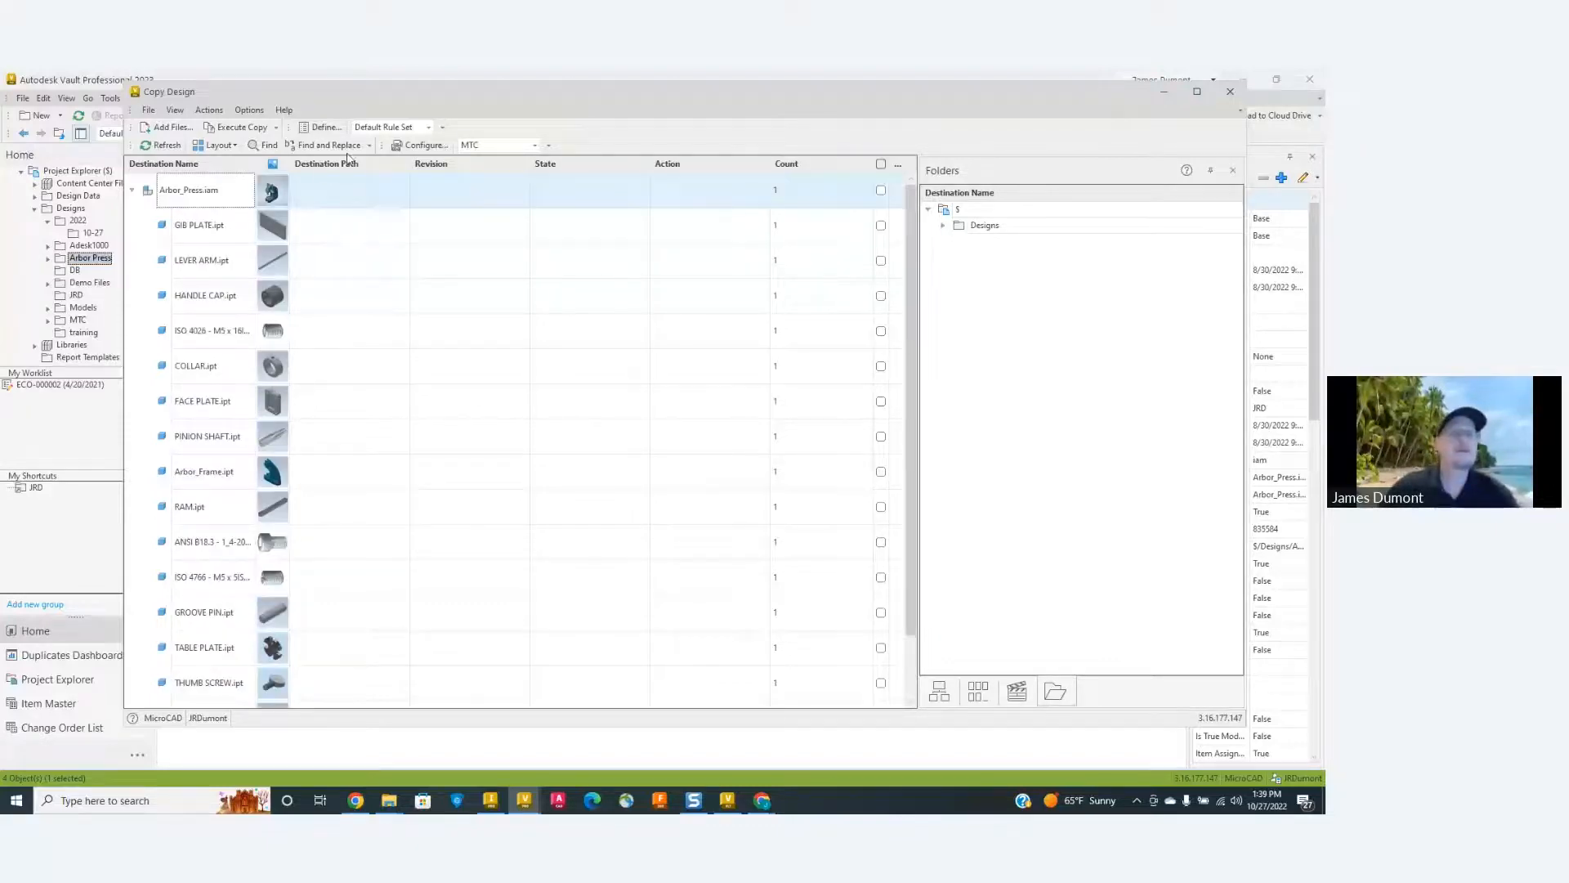
Select the MTC-UG action rule set and set the top-level Arbor_Press.iam assembly to Copy.
click(429, 129)
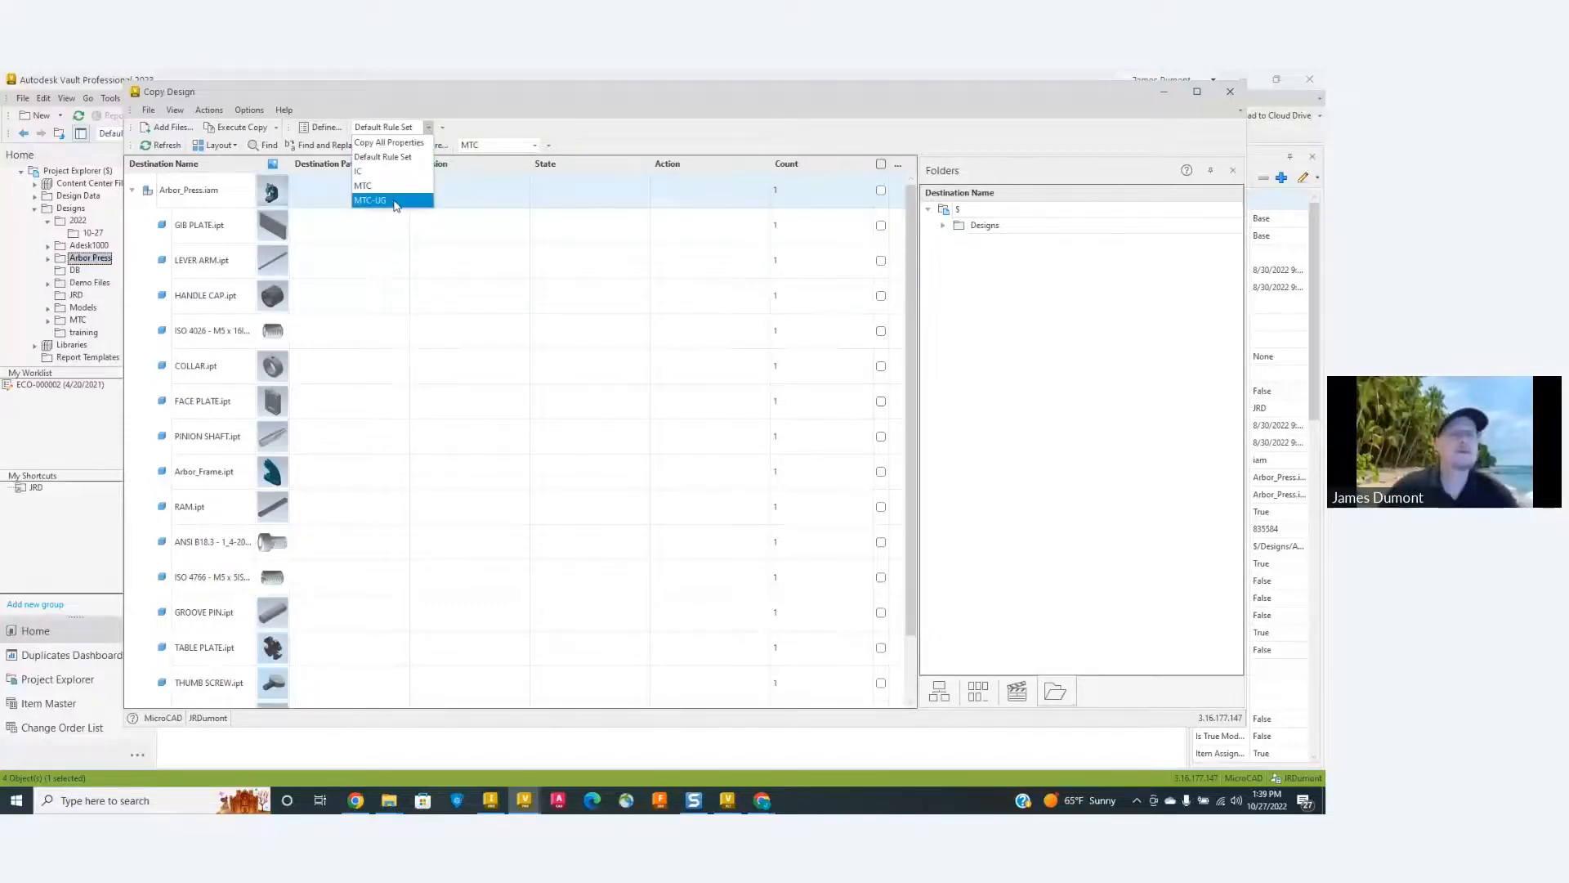
click(395, 202)
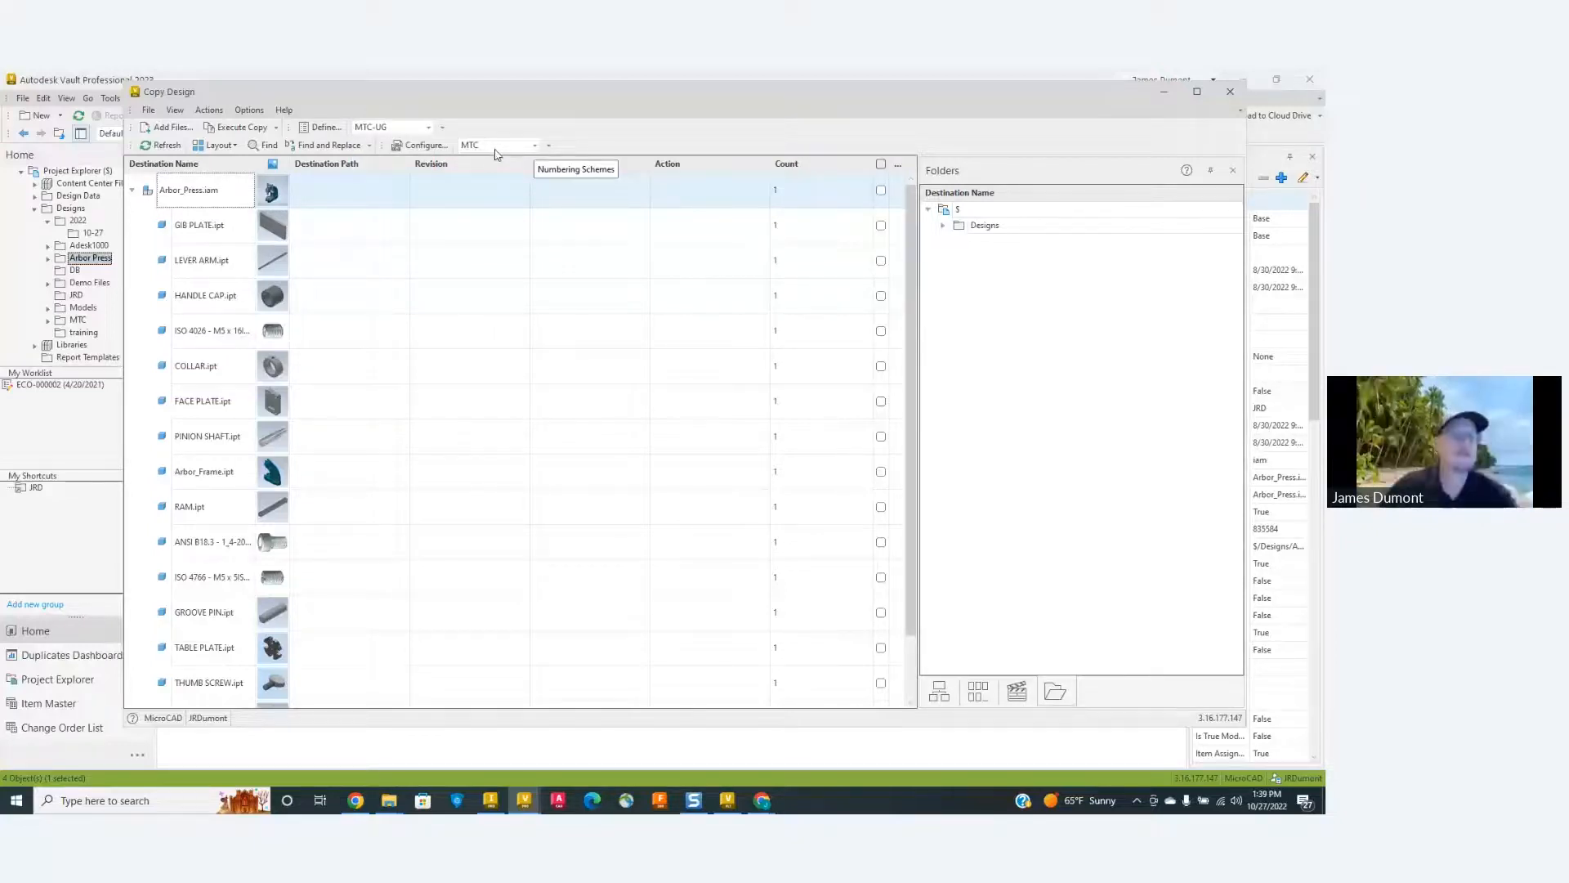
right_click(209, 191)
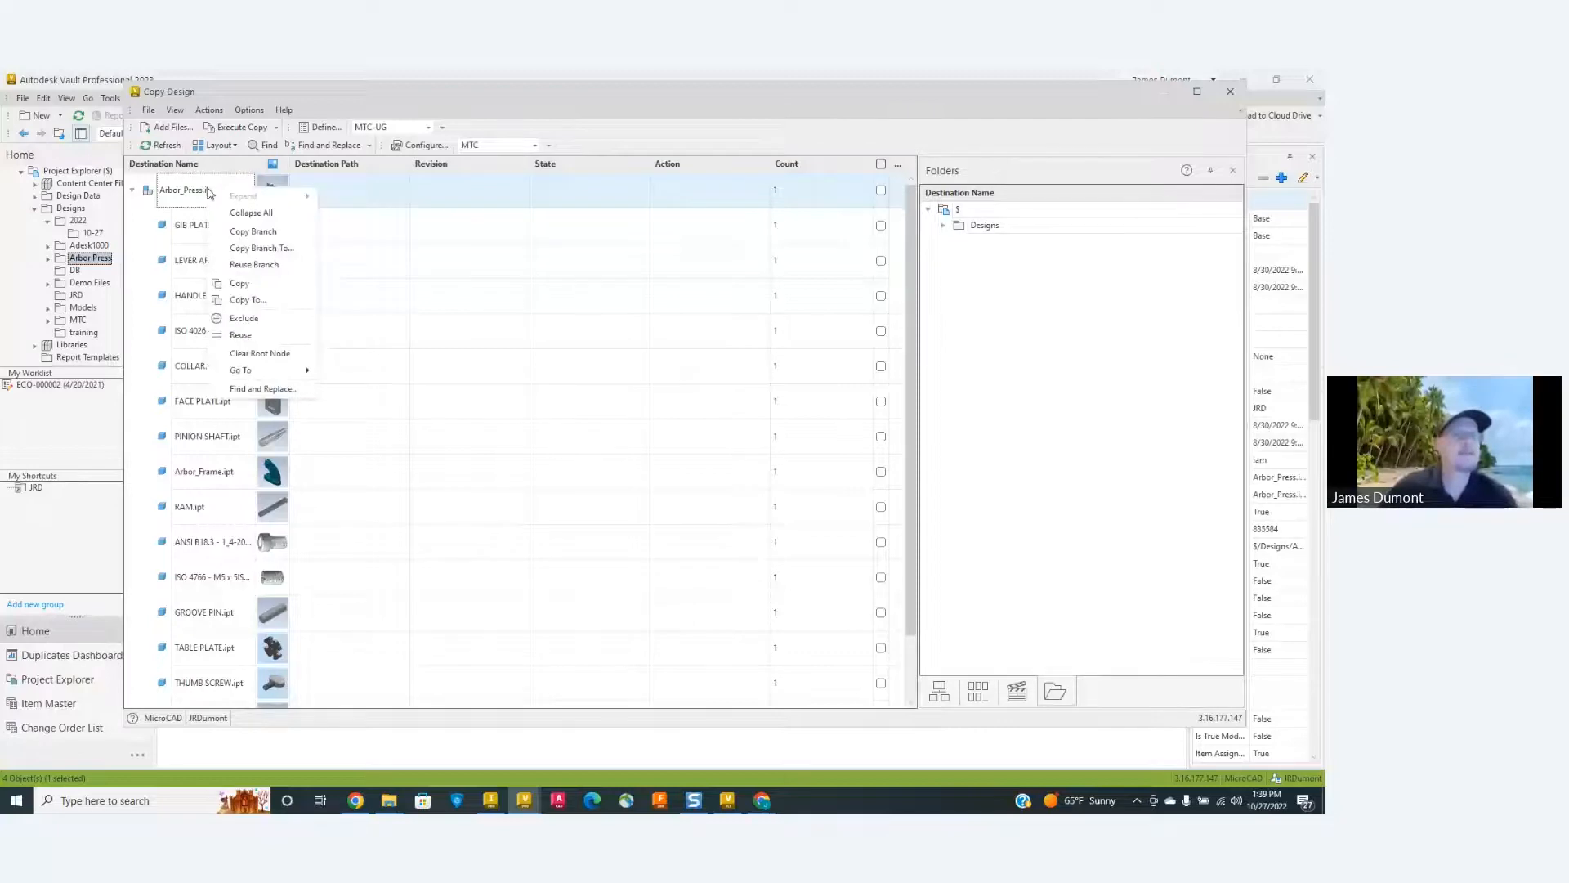
click(240, 286)
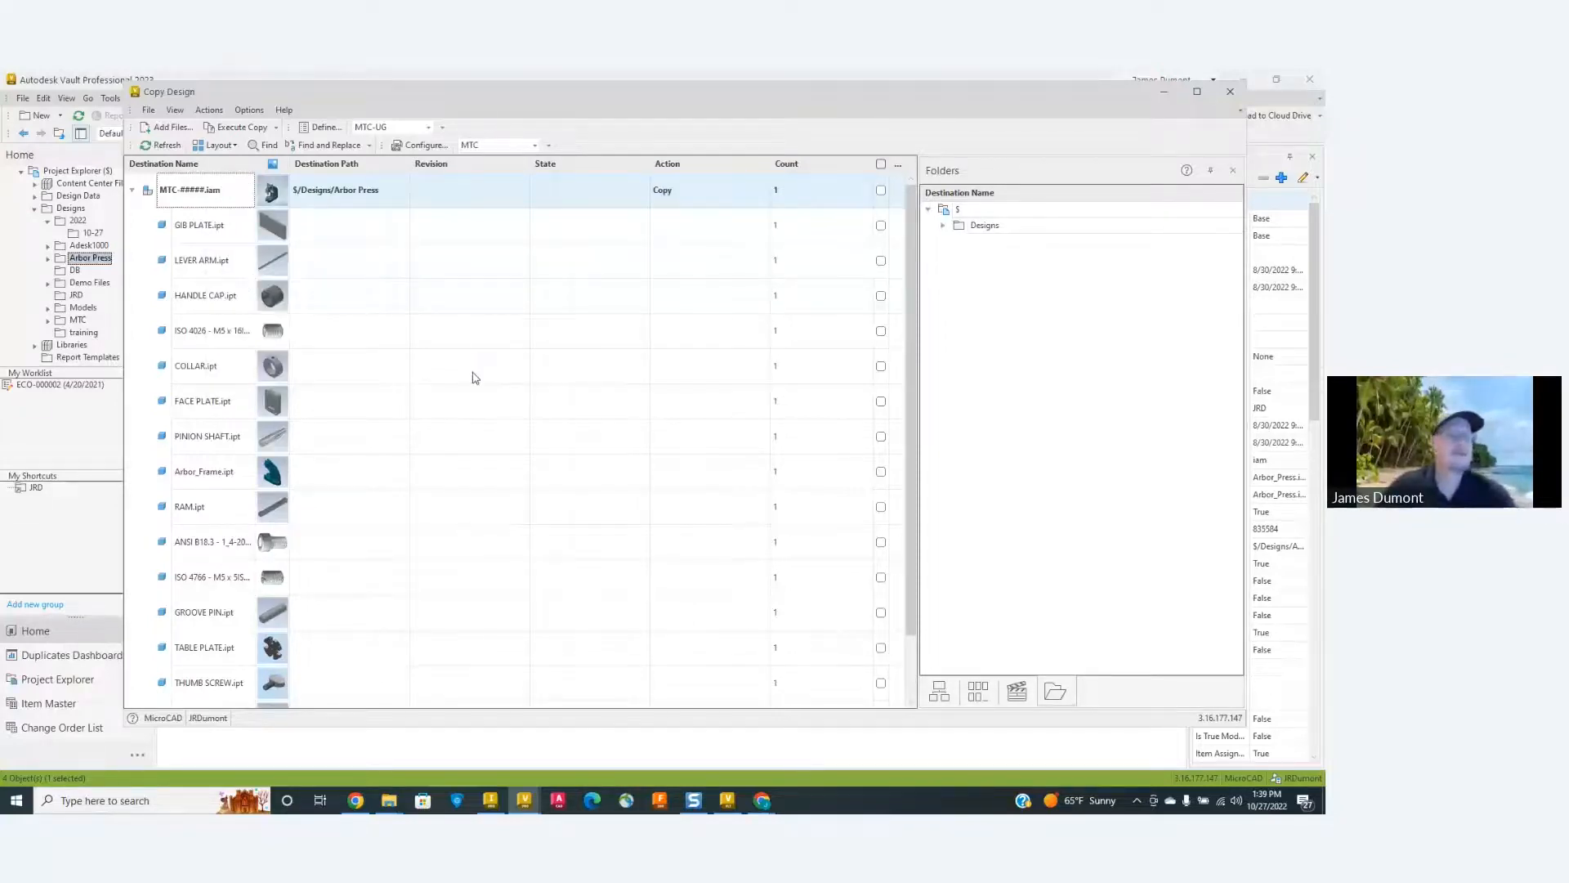
Try setting the entire Arbor_Press.iam branch to Copy and return the whole branch to Reuse.
right_click(186, 194)
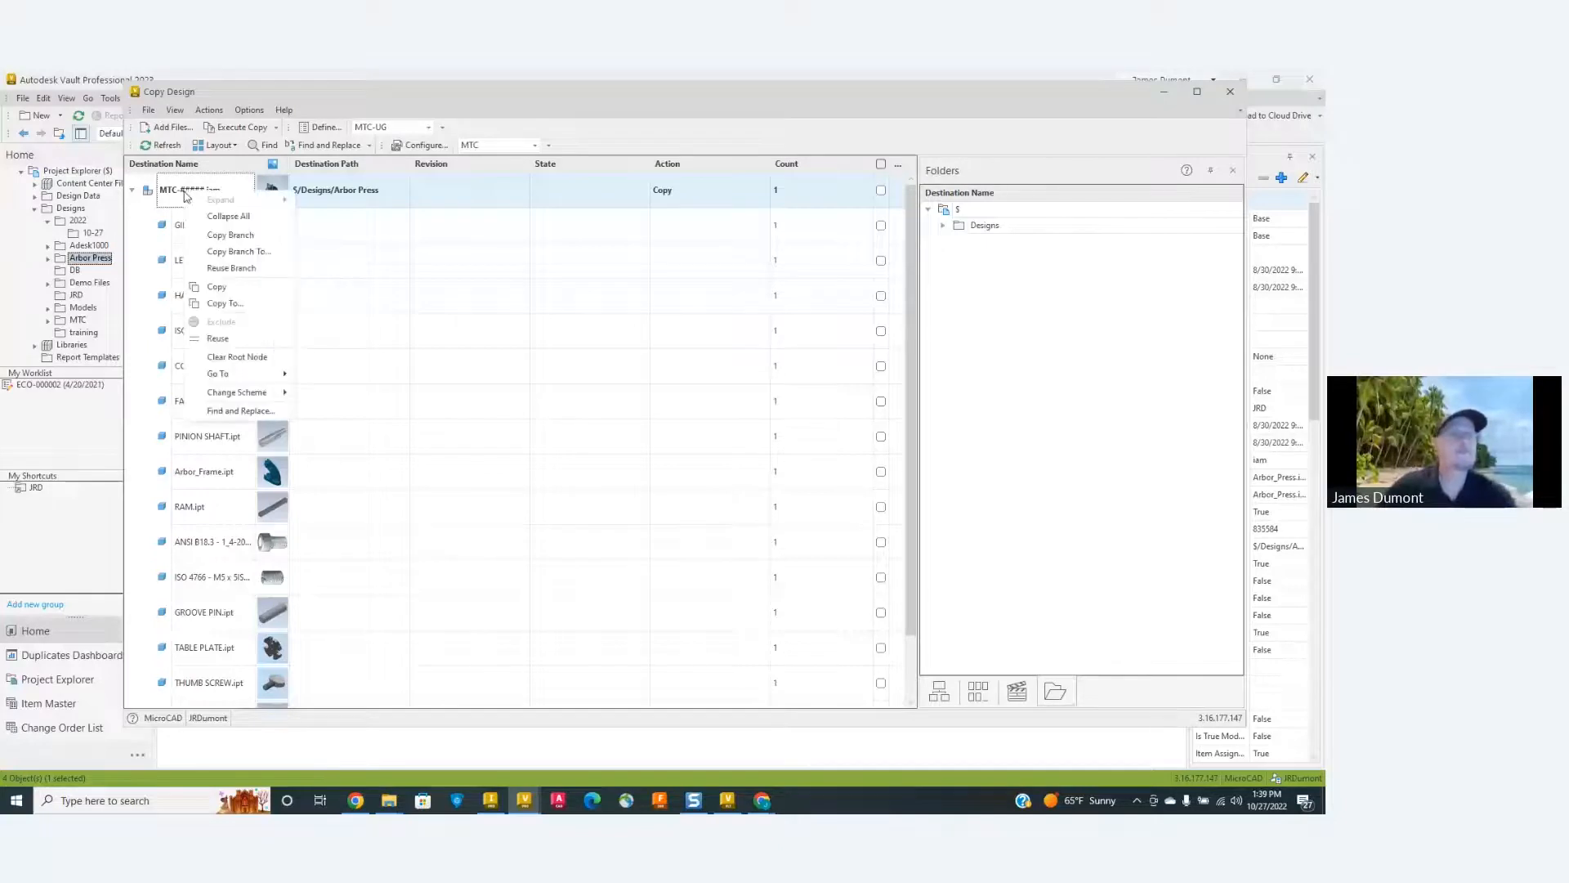
click(231, 235)
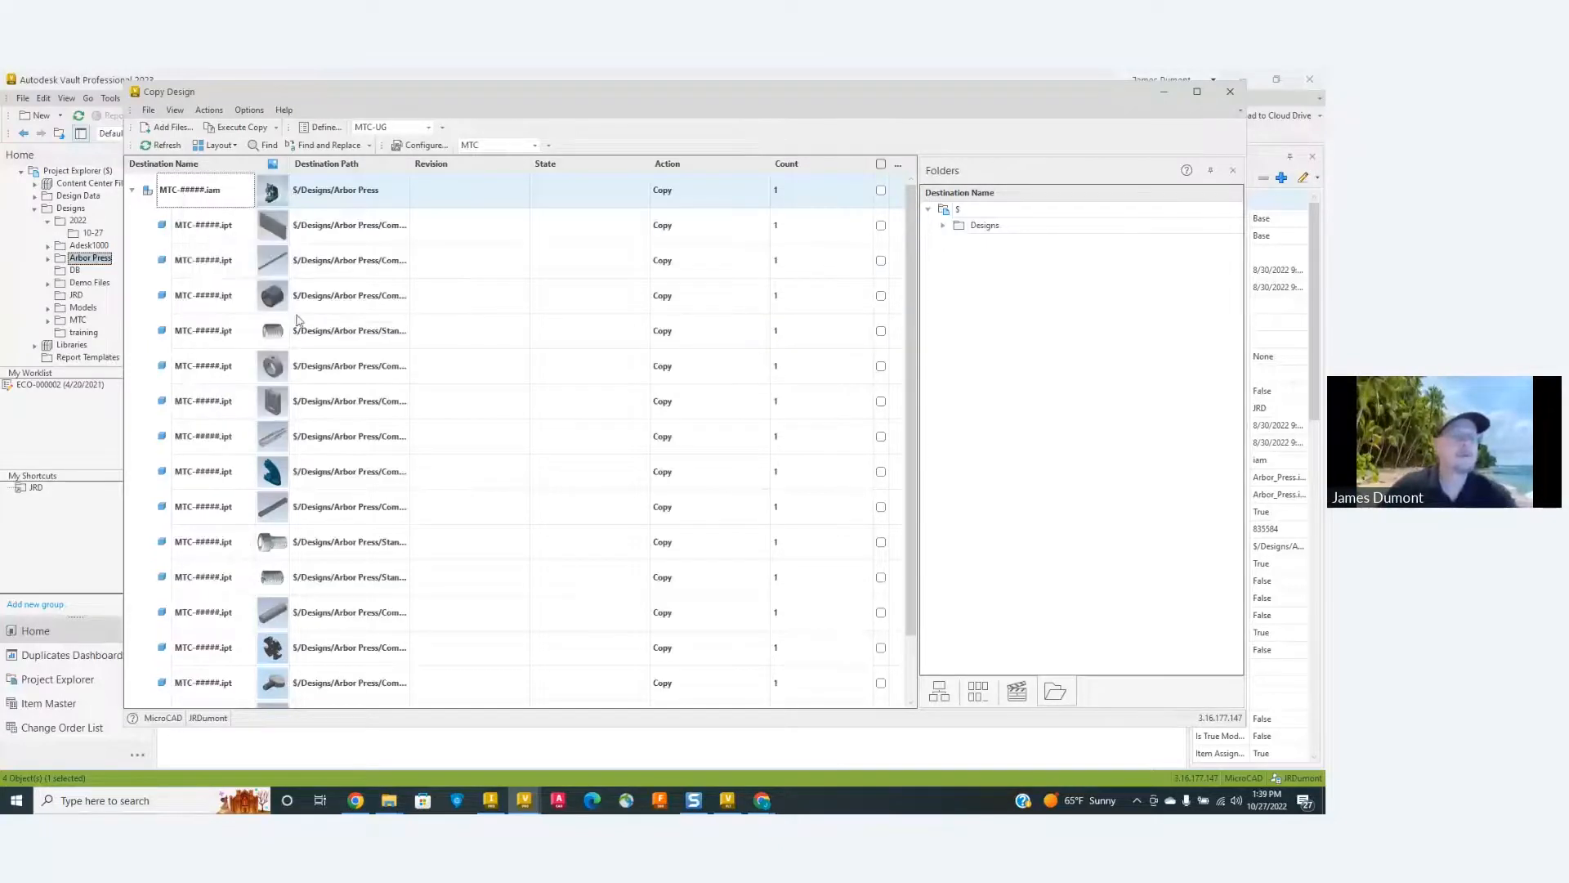
right_click(183, 193)
click(230, 267)
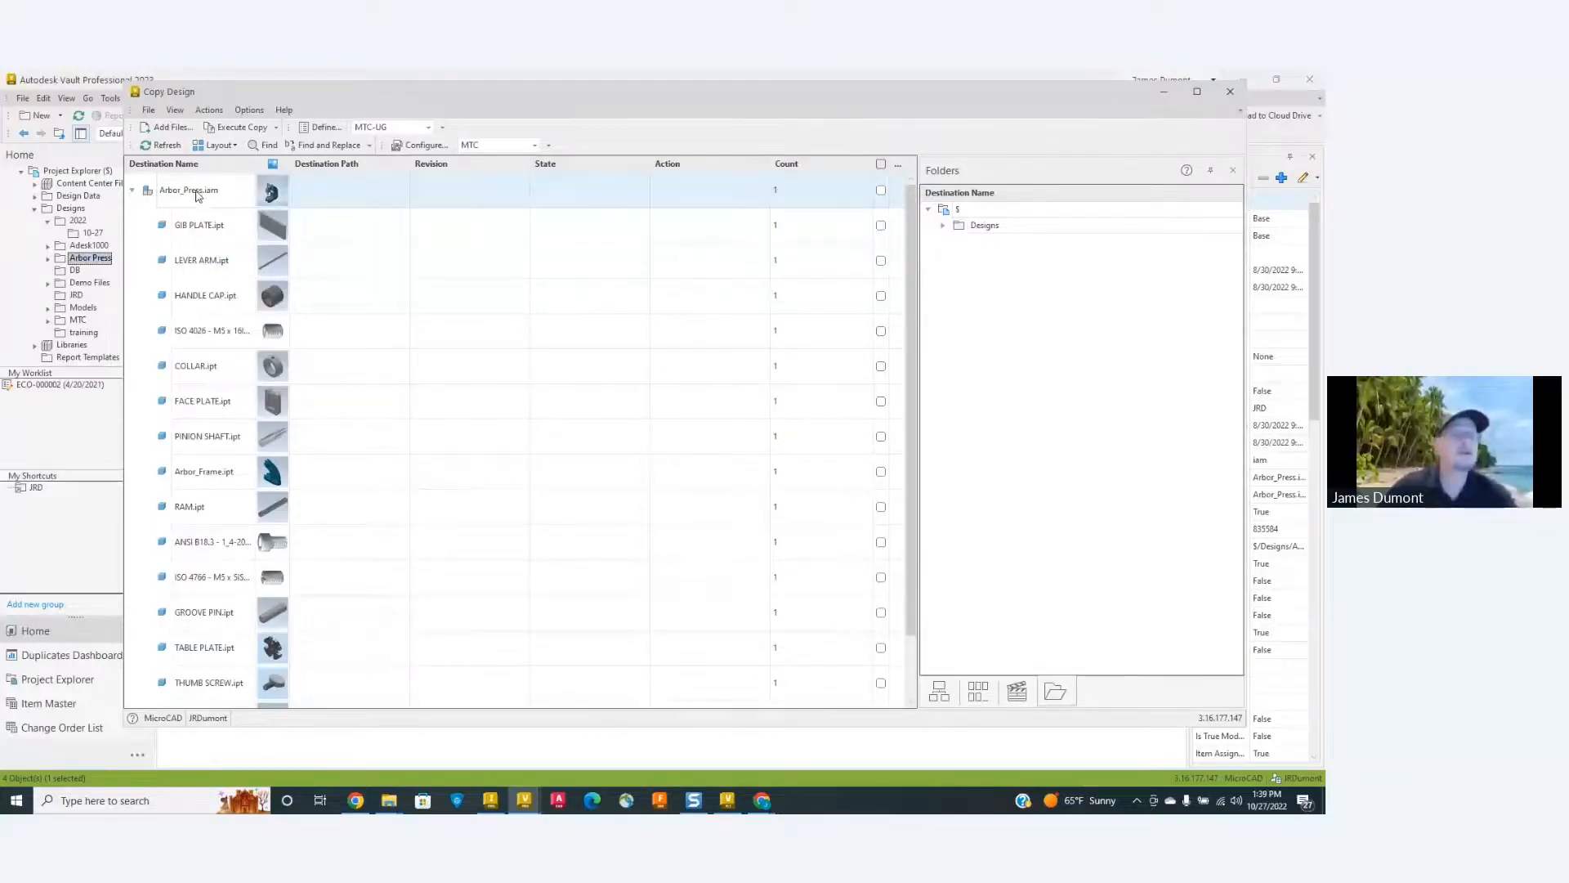
Set only the Arbor_Press.iam assembly to Copy, without its components.
right_click(199, 191)
click(229, 285)
Replace TABLE PLATE.ipt with TABLE PLATE-LRG.ipt from the Components folder under Designs/Arbor Press.
scroll(342, 448, down, 1)
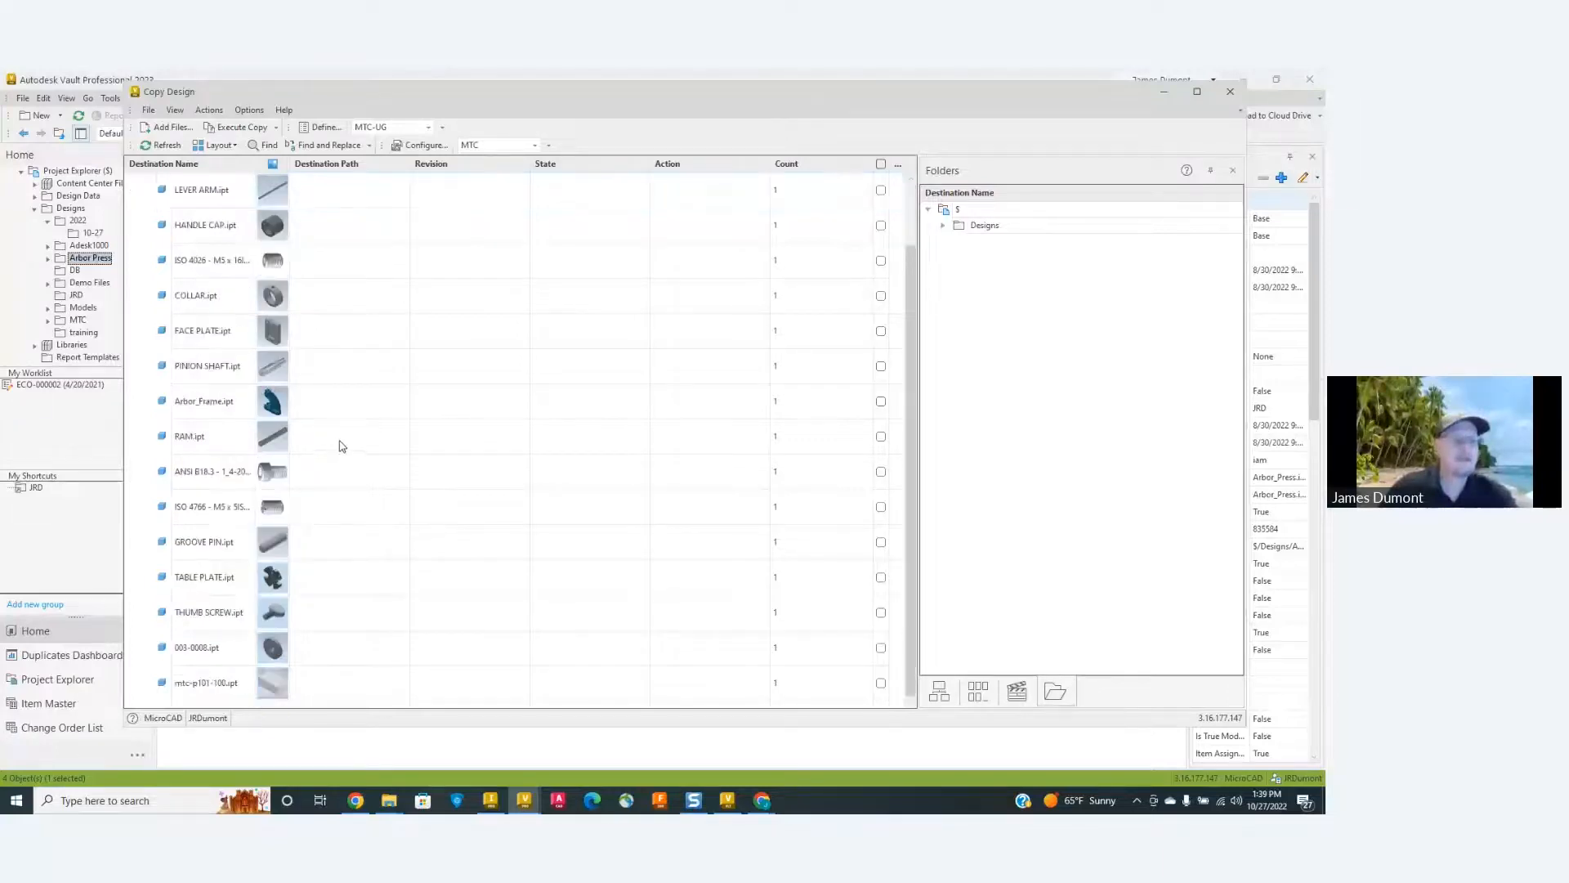
click(214, 584)
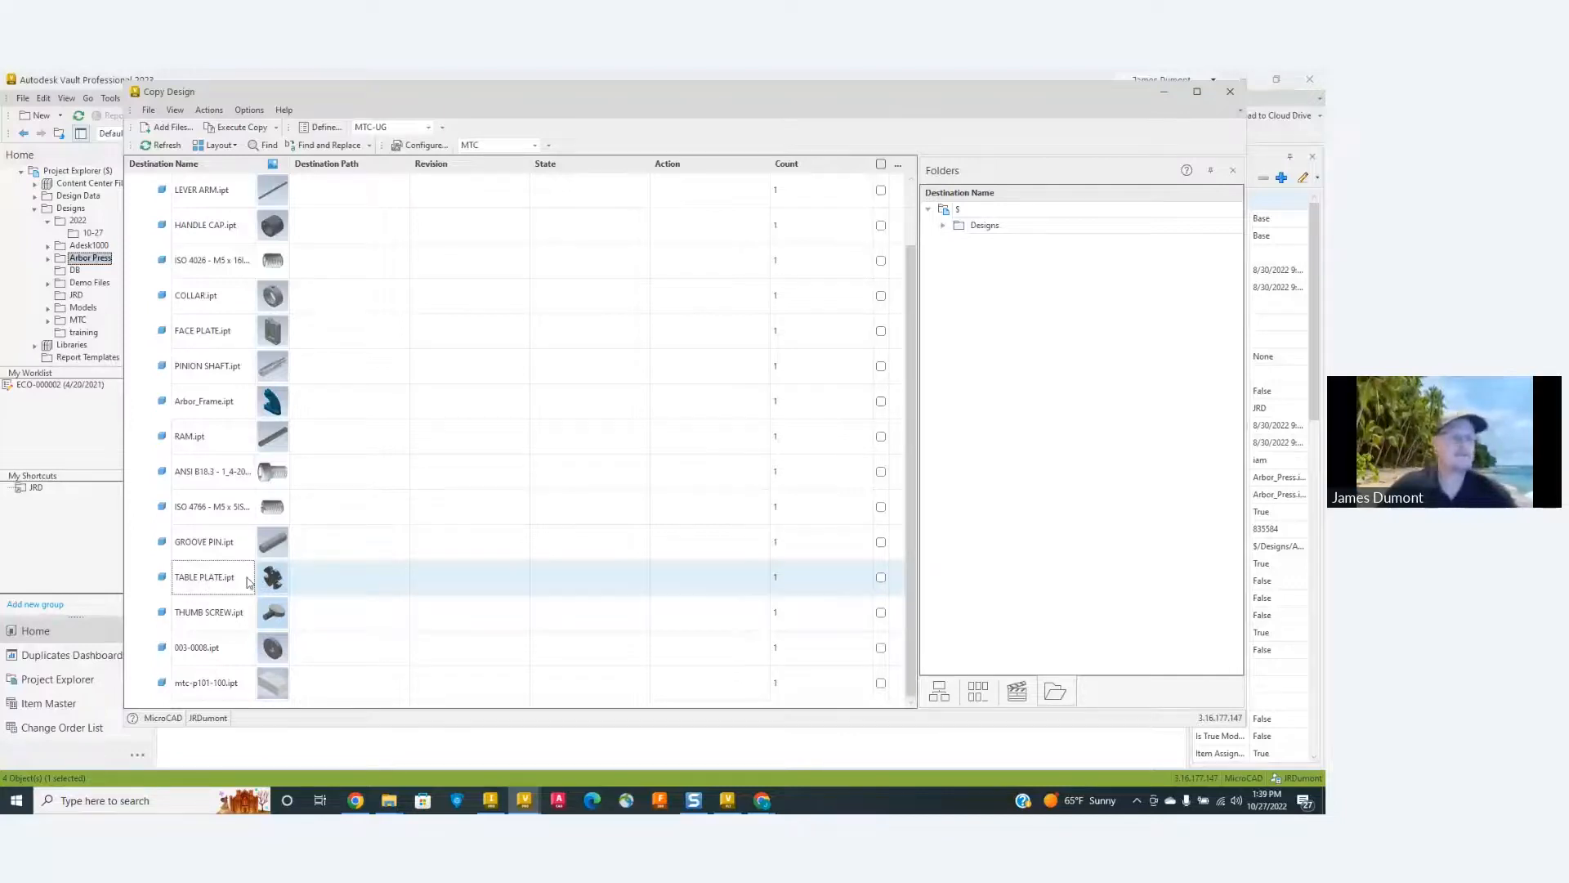
right_click(237, 582)
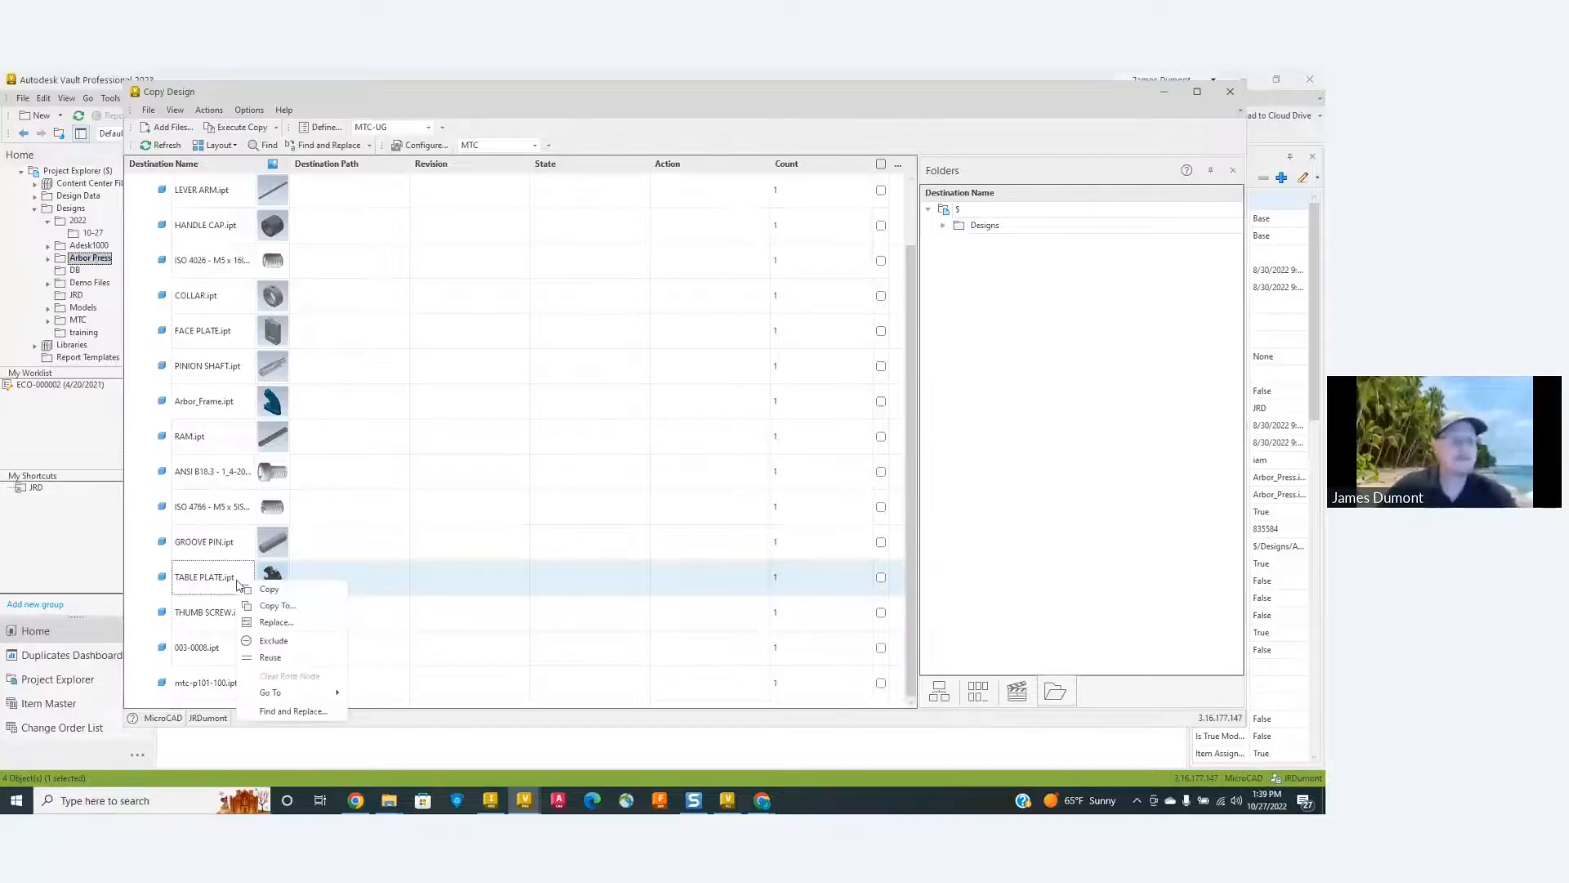
click(277, 622)
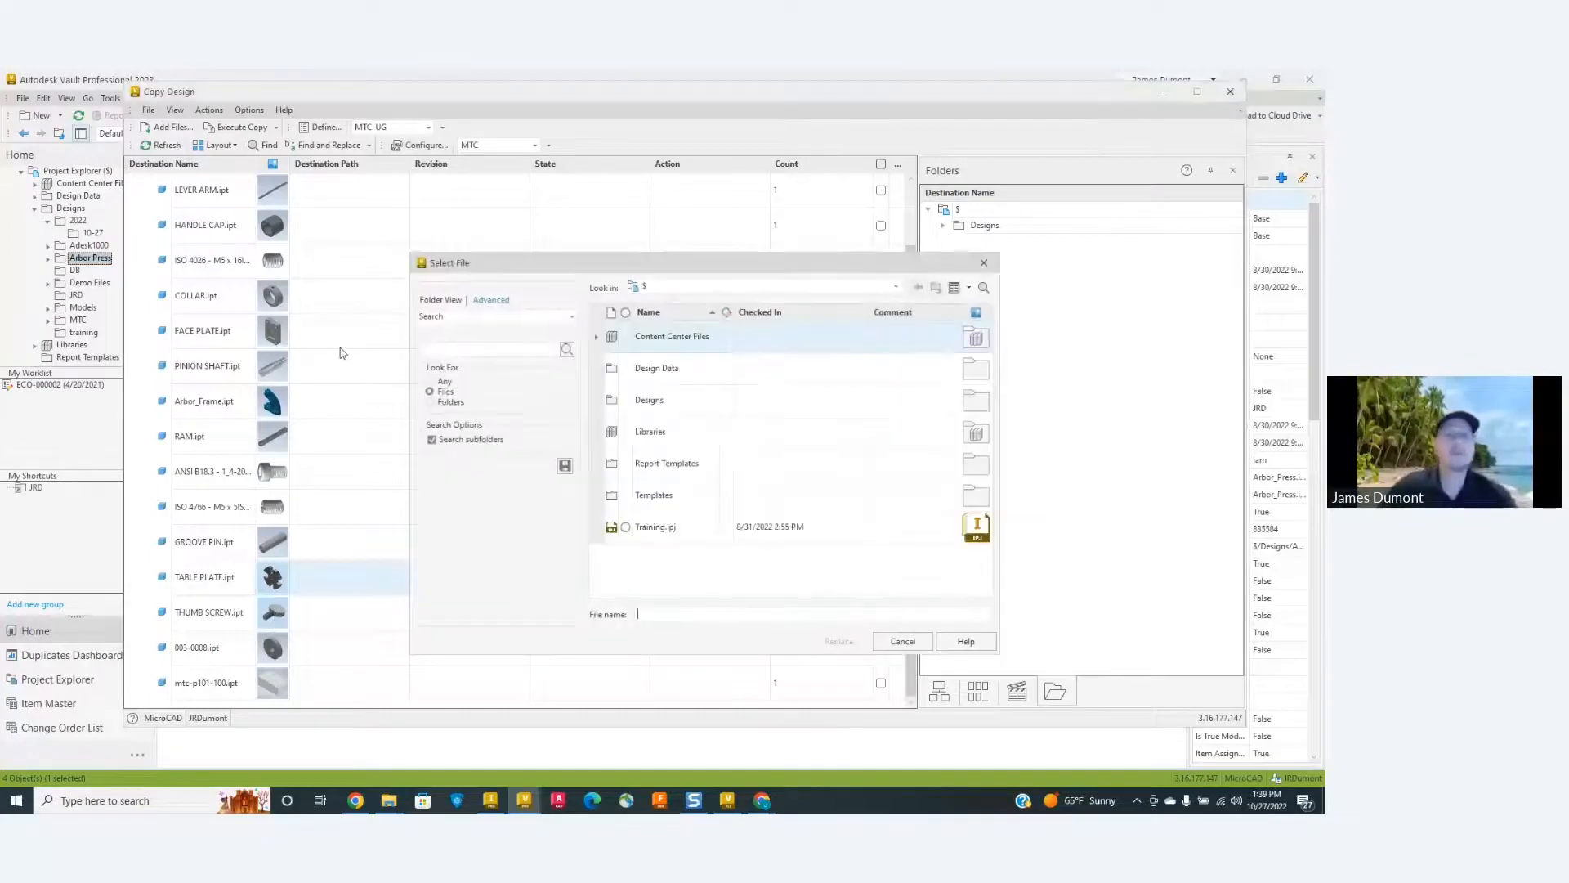
double_click(653, 406)
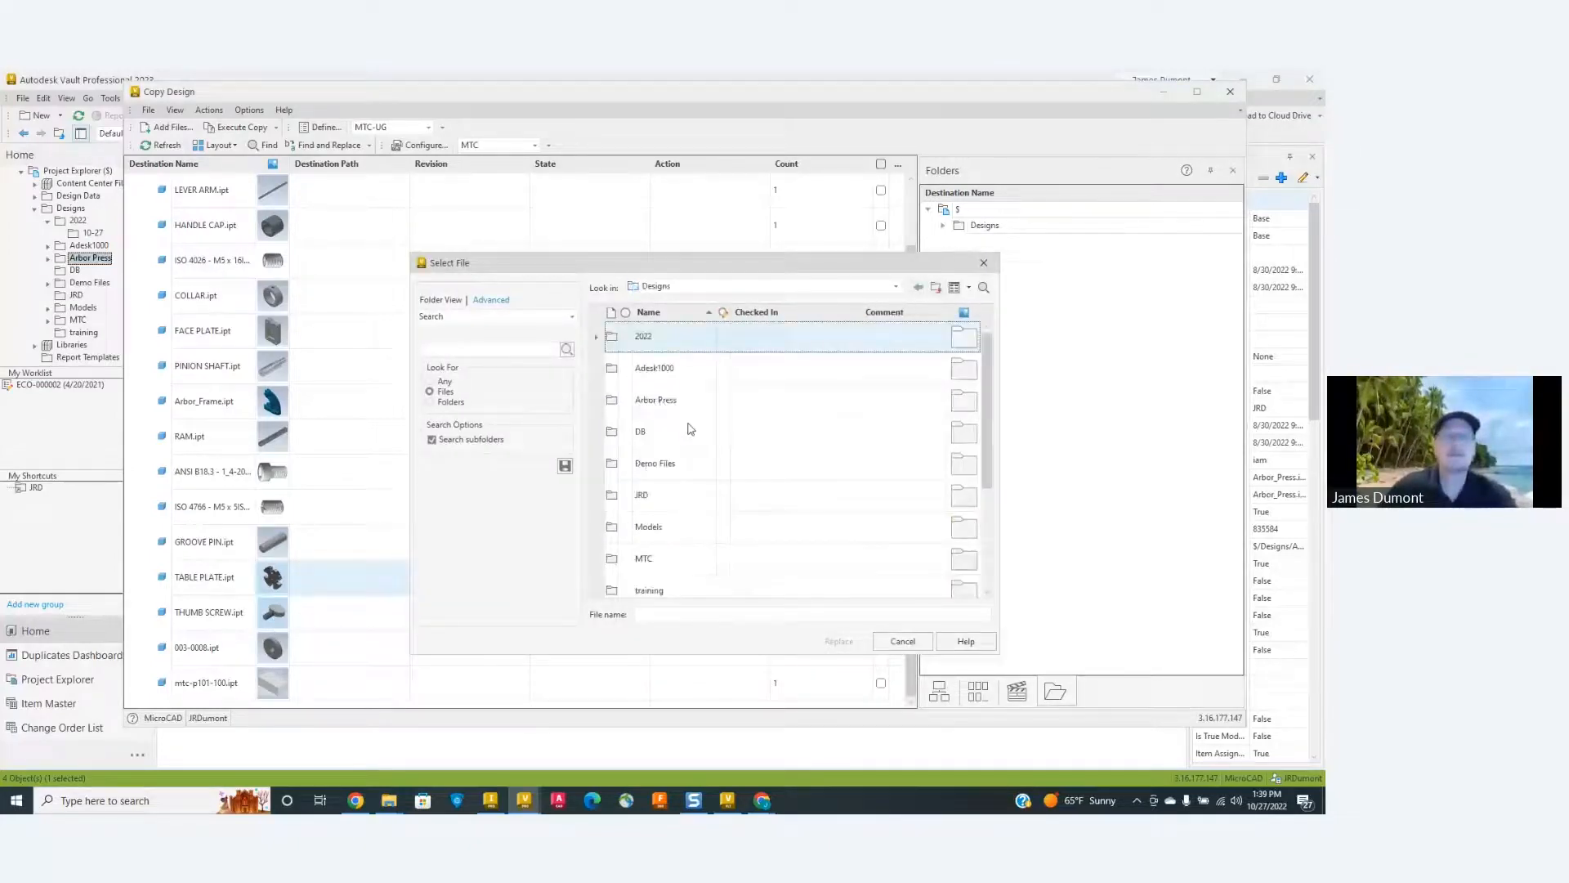
double_click(662, 402)
click(667, 372)
double_click(667, 372)
click(917, 287)
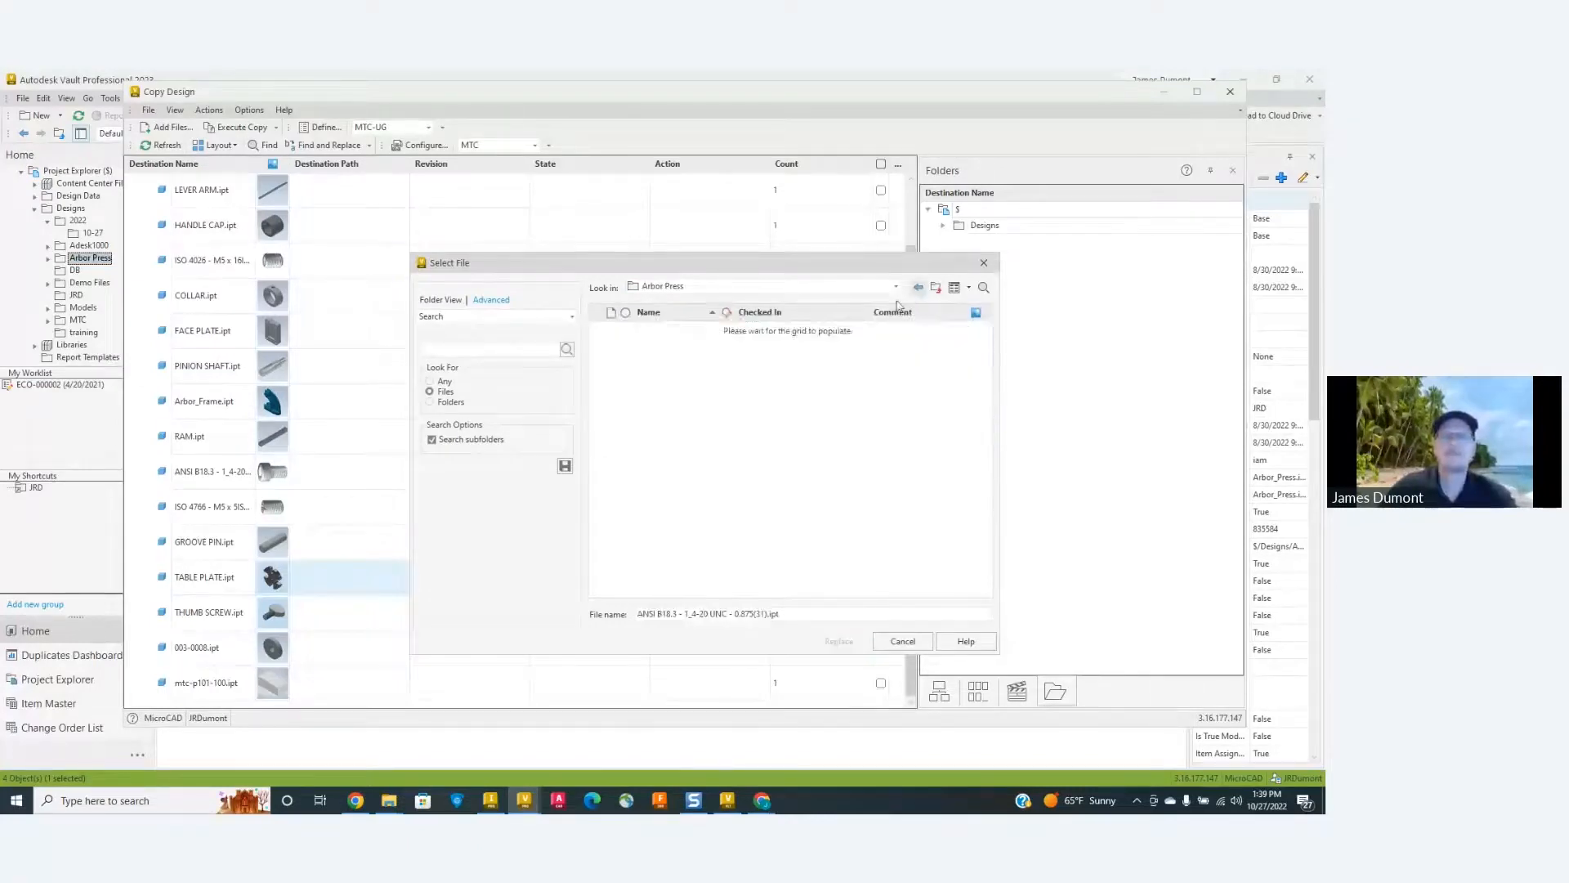
double_click(654, 339)
scroll(700, 495, down, 2)
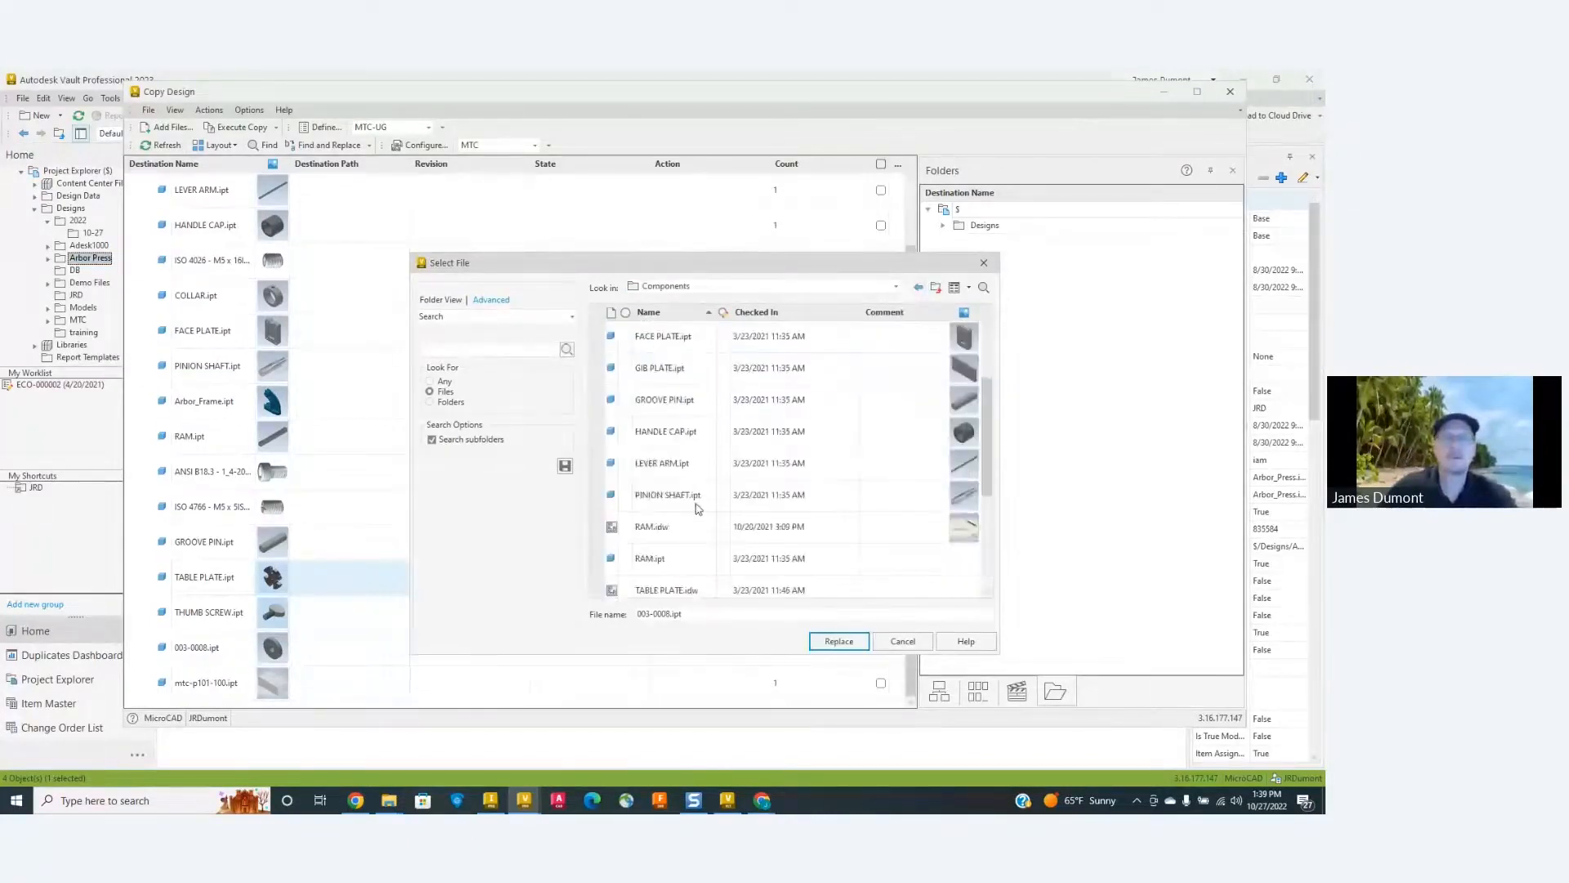
scroll(701, 514, down, 1)
click(748, 529)
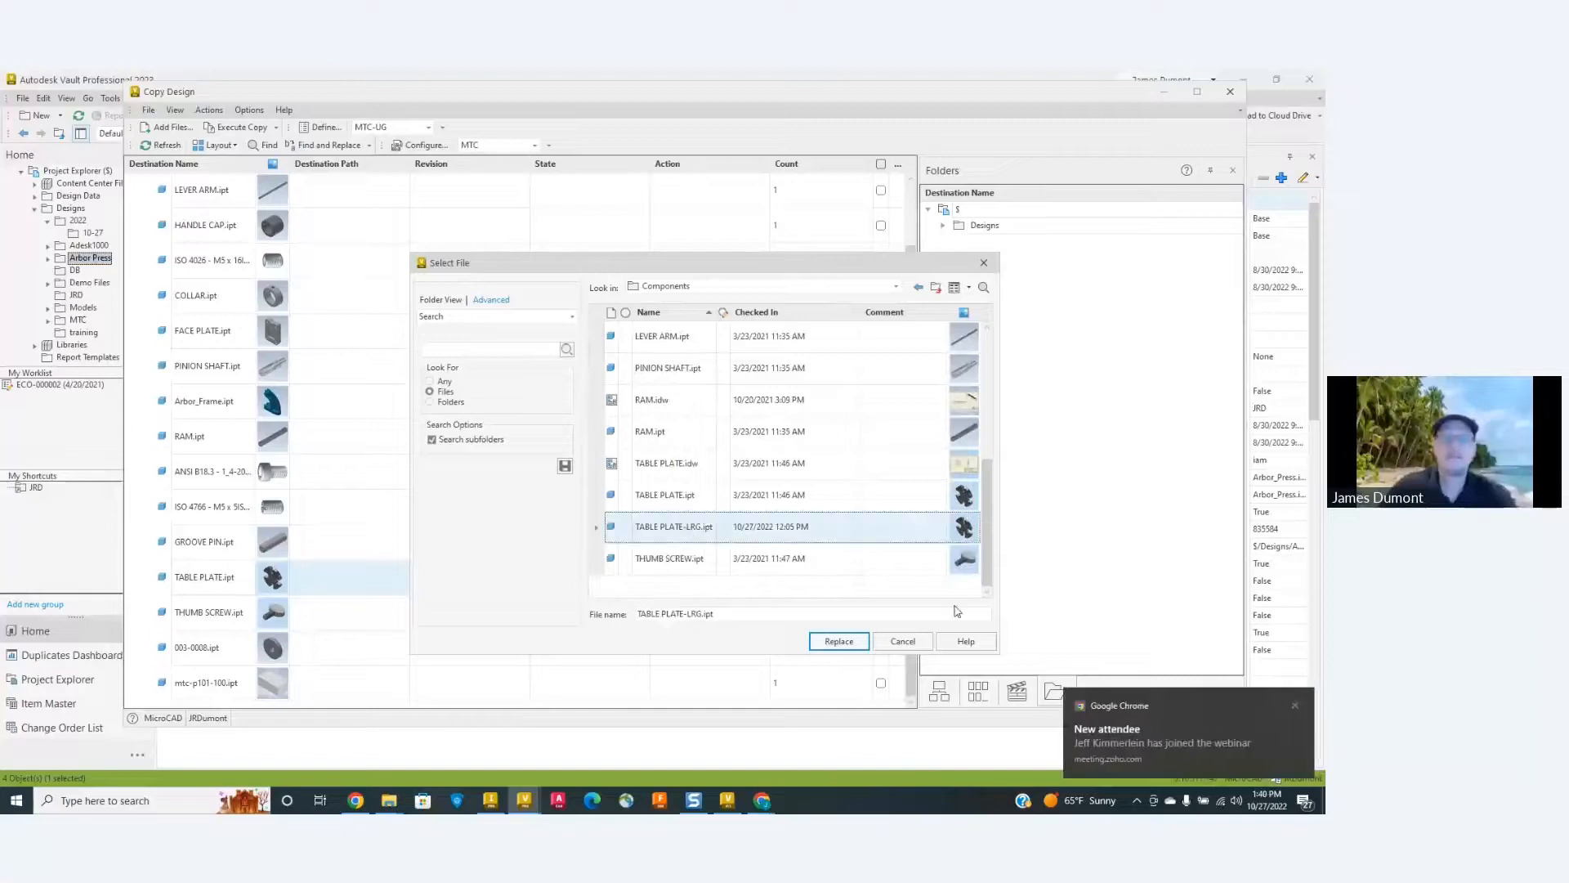
click(838, 641)
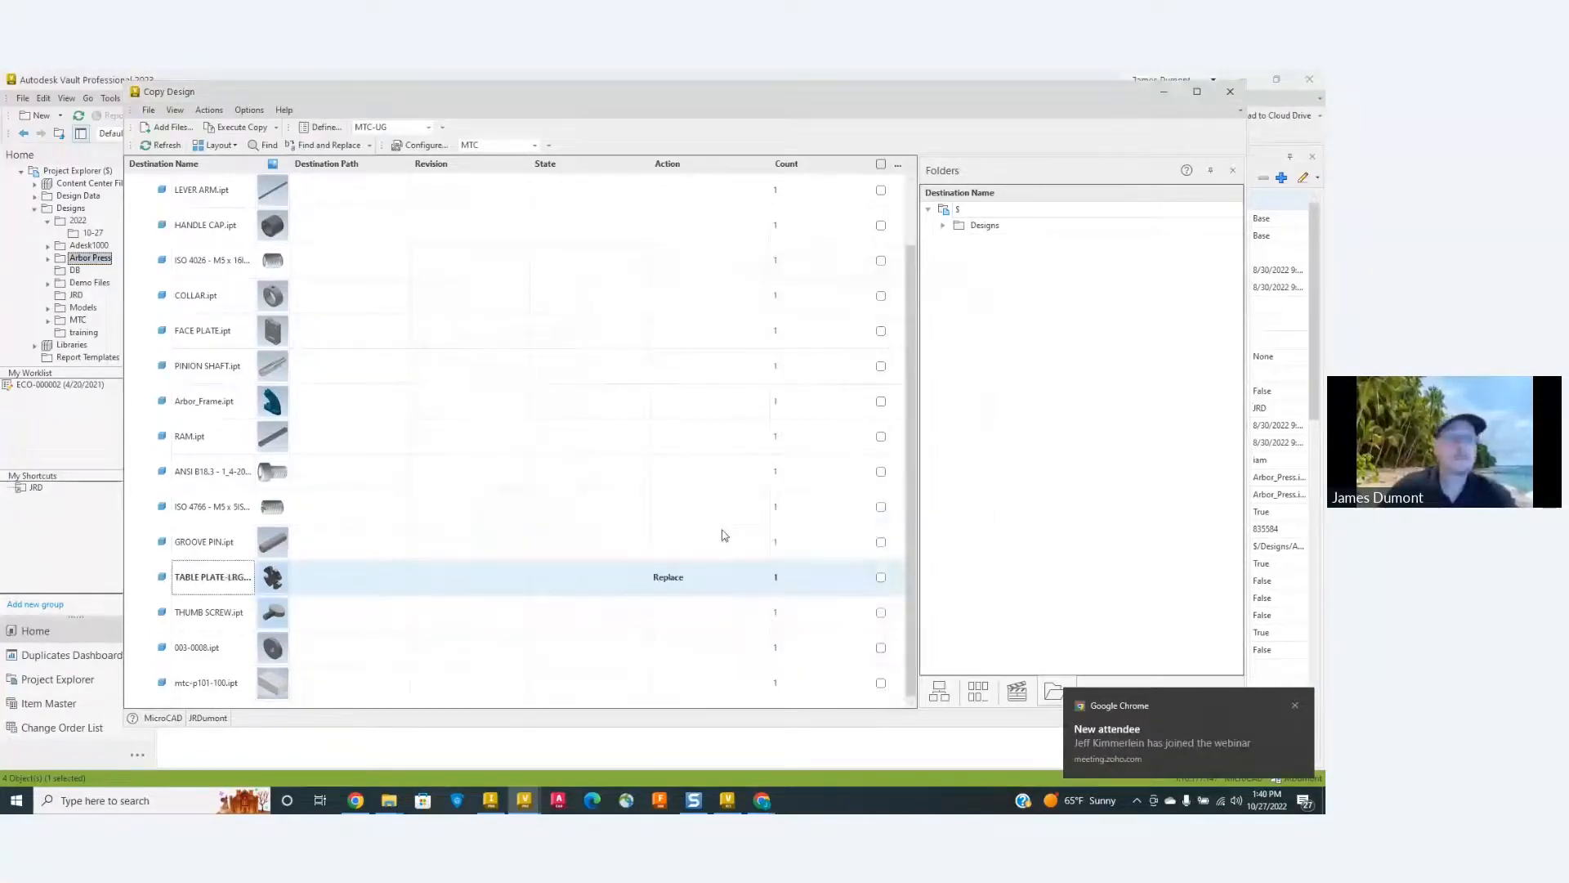
Hide the Actions, Folders, Numbering and Where Used panels in the Copy Design window.
click(1297, 708)
drag(727, 96, 677, 90)
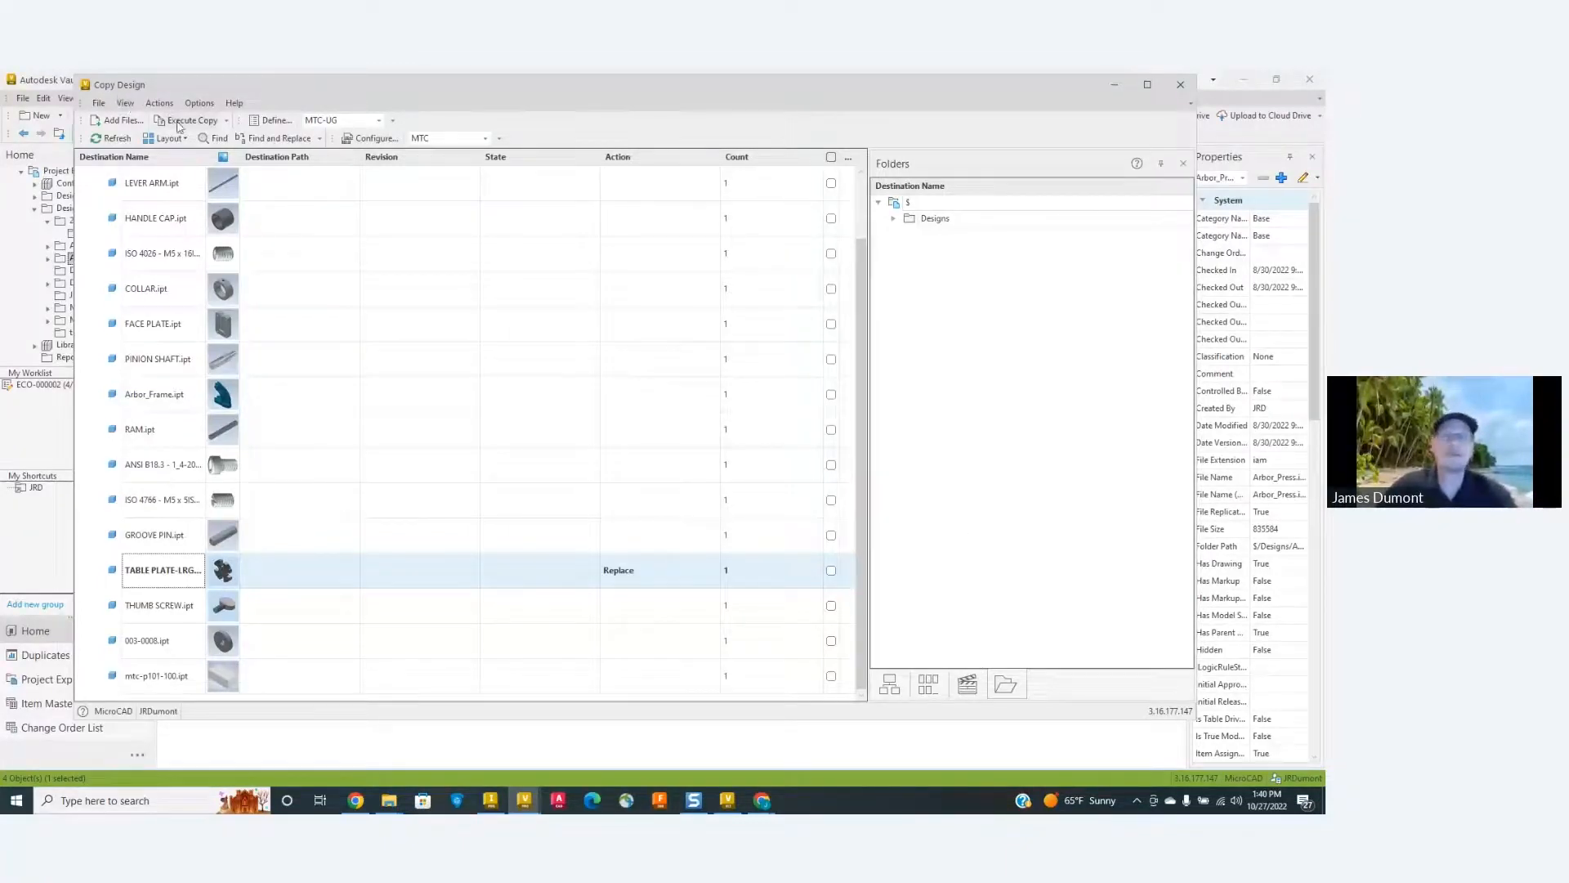
click(158, 104)
mouse_move(189, 104)
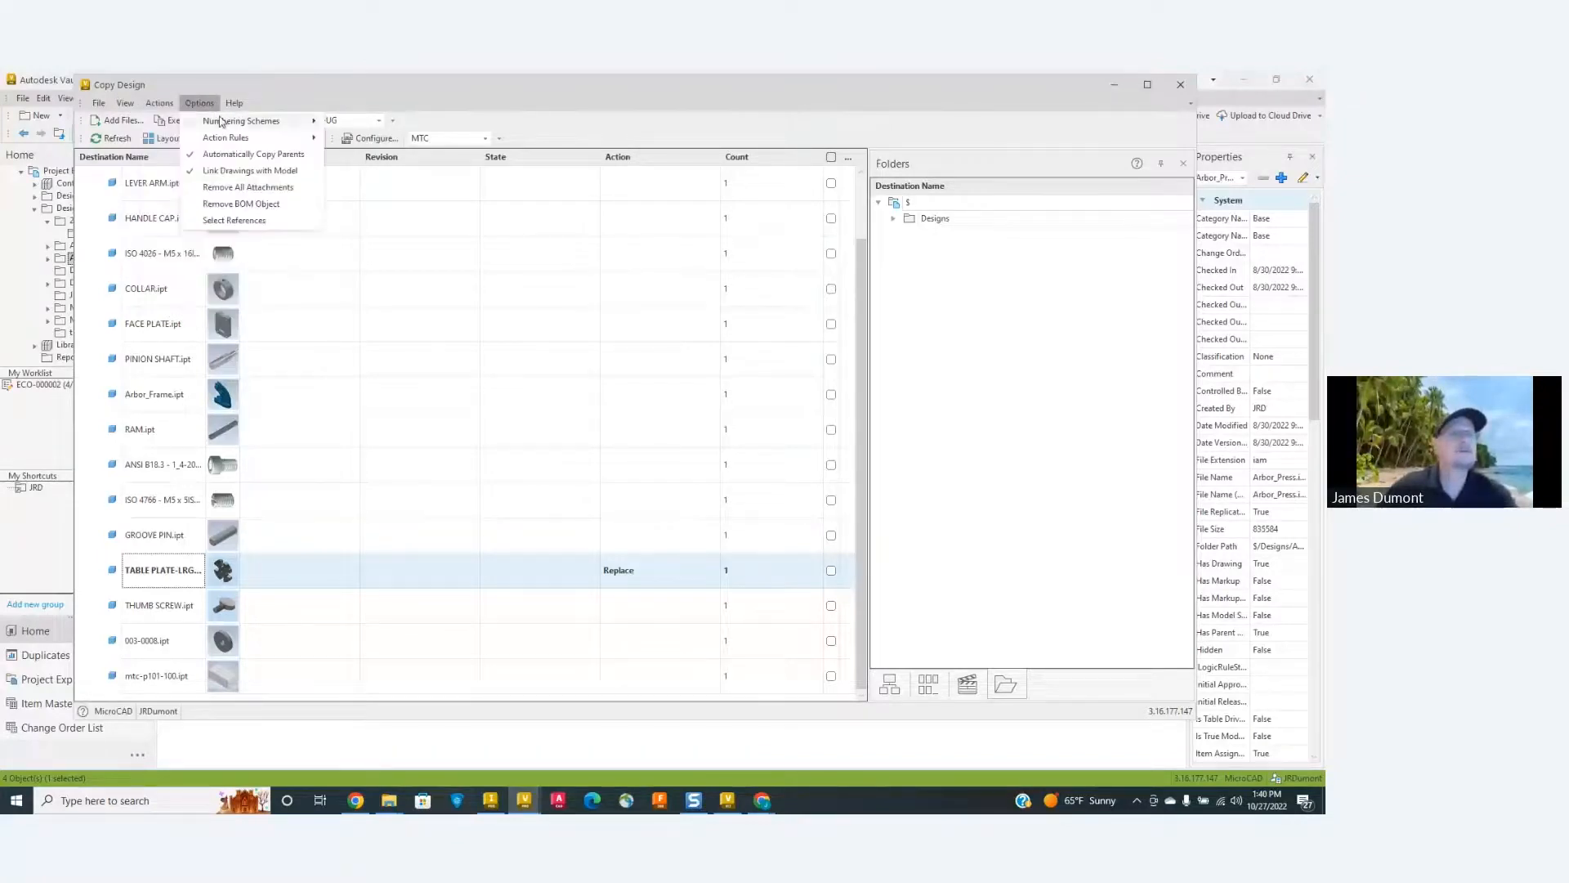
mouse_move(125, 103)
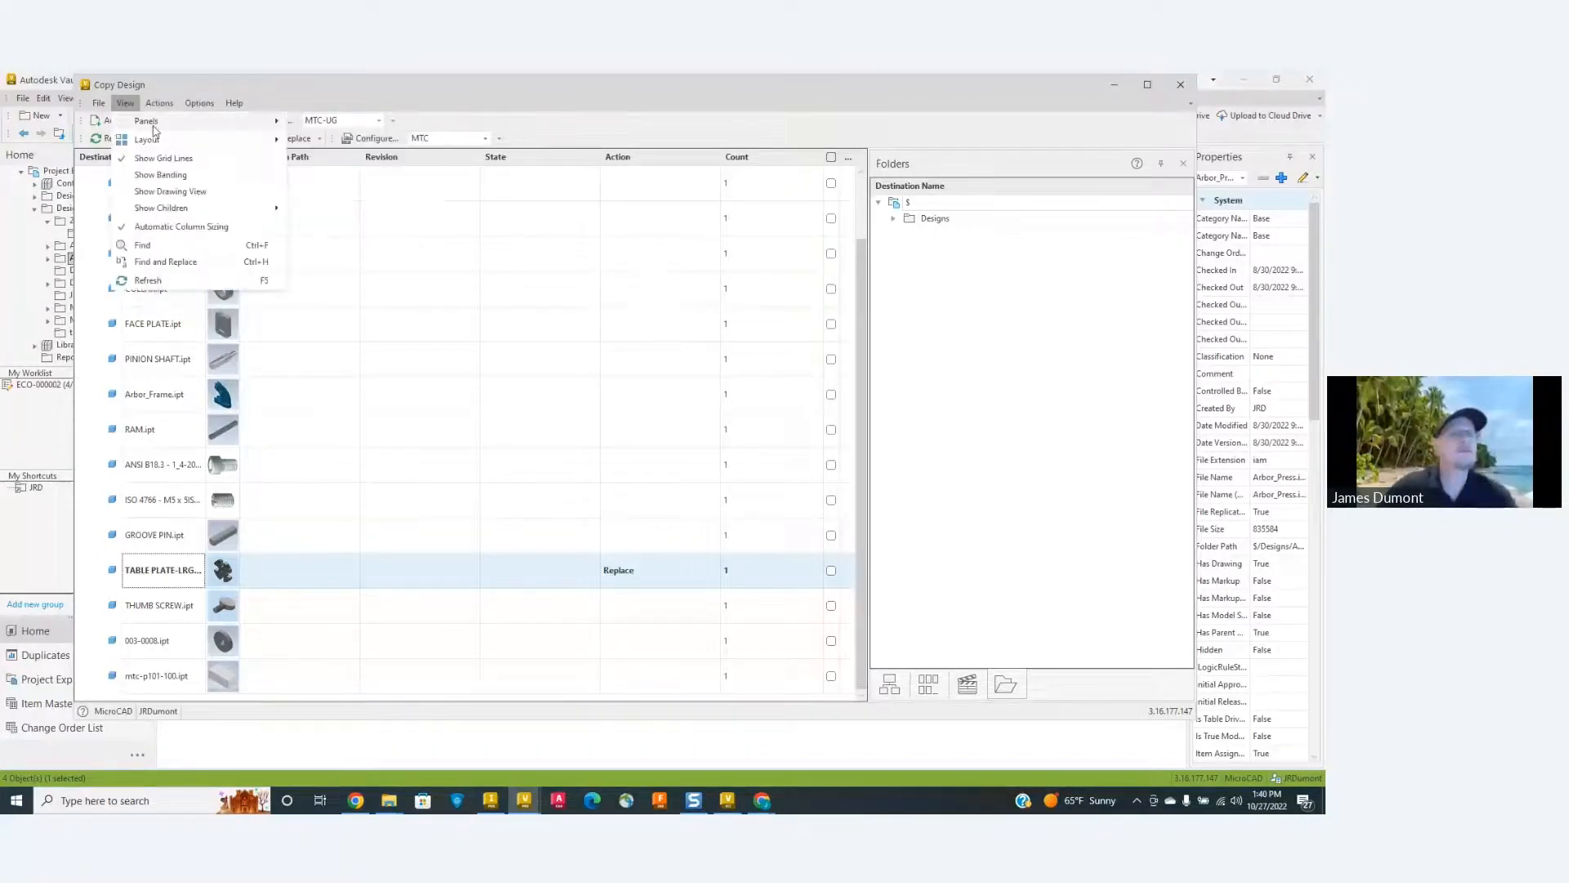
mouse_move(154, 128)
click(123, 104)
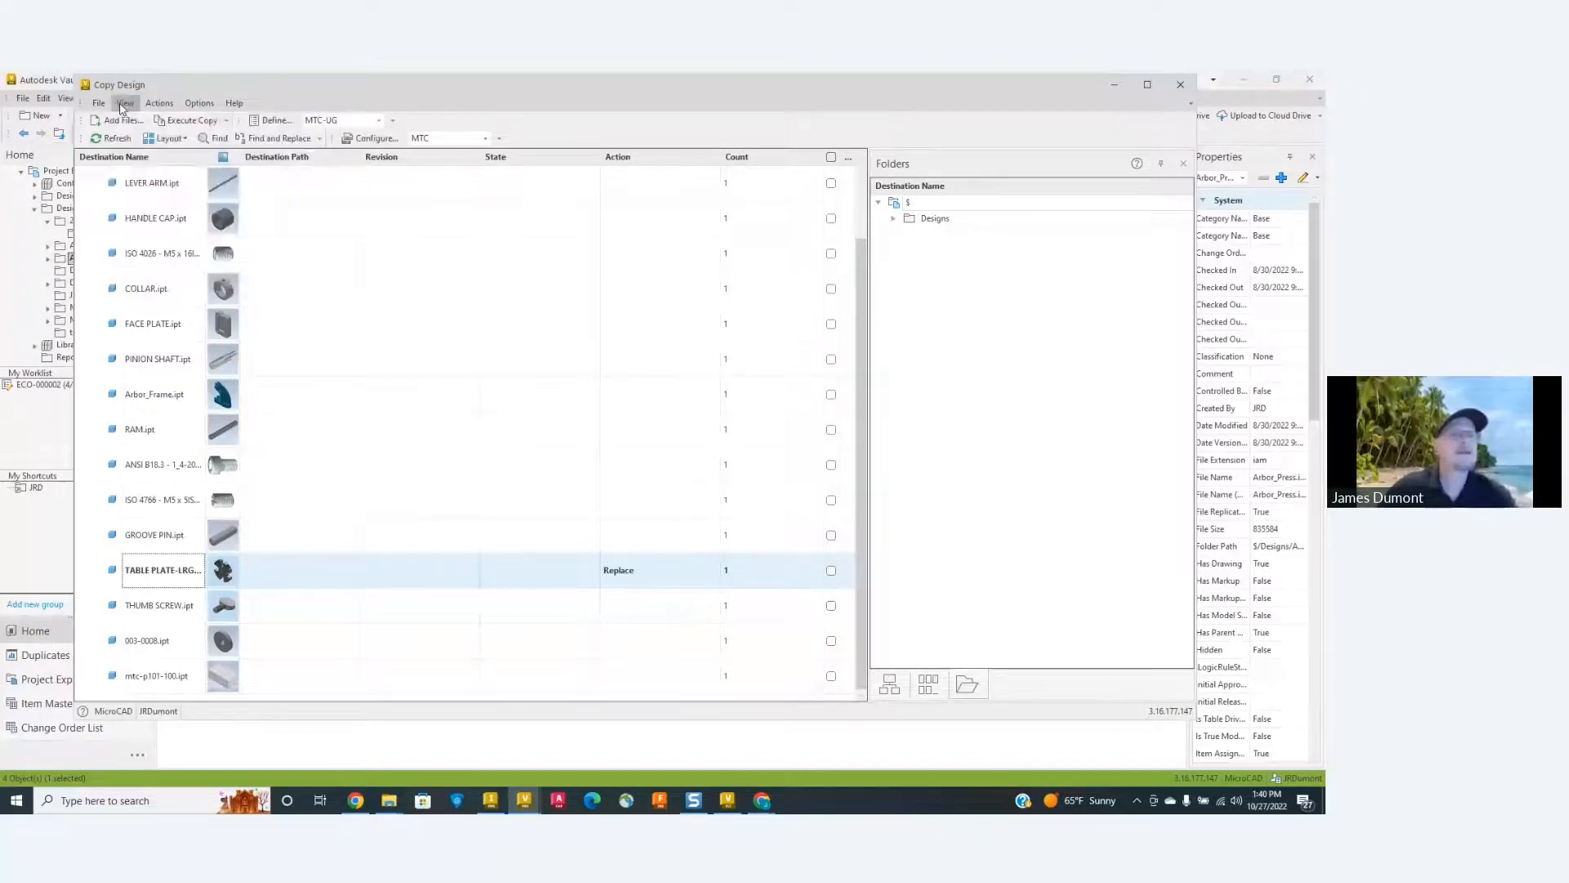
click(122, 104)
mouse_move(154, 127)
click(321, 141)
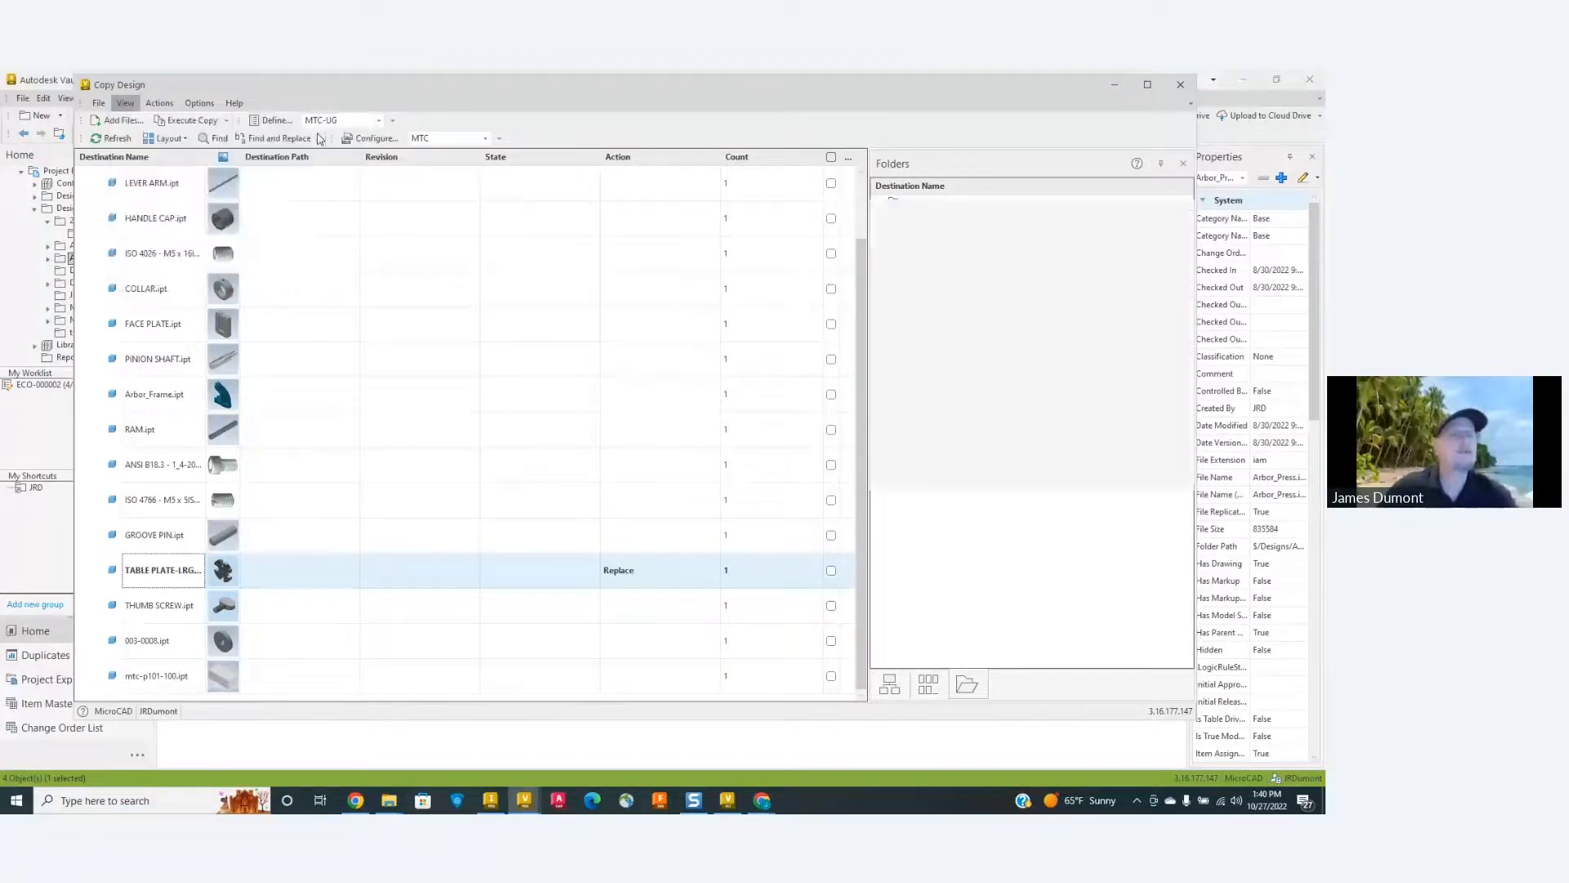
click(125, 104)
mouse_move(160, 126)
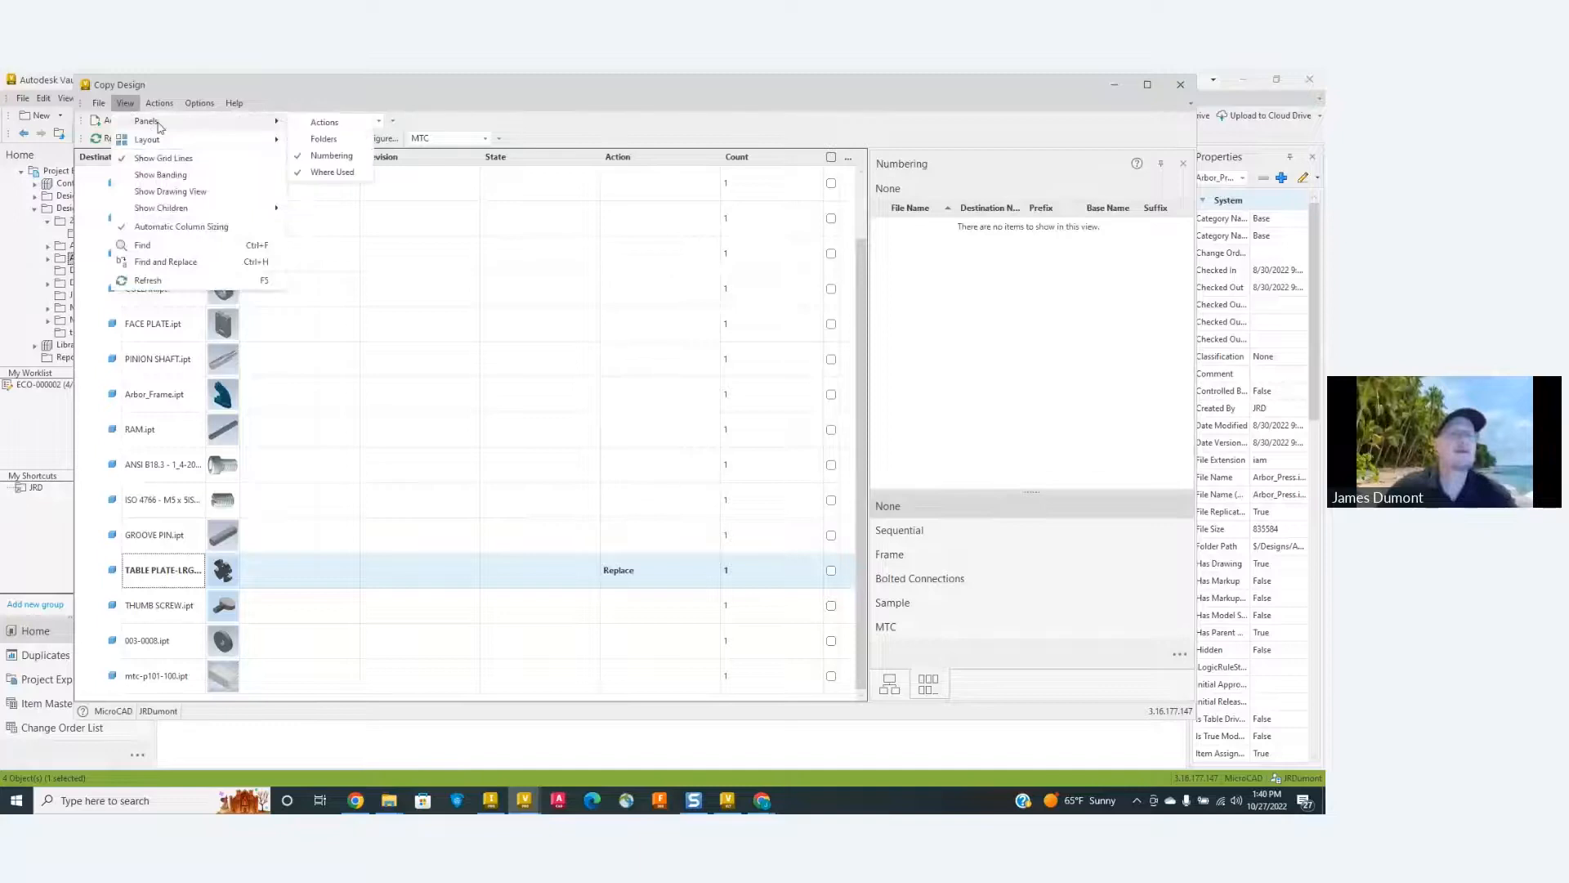
click(331, 155)
click(125, 104)
mouse_move(152, 122)
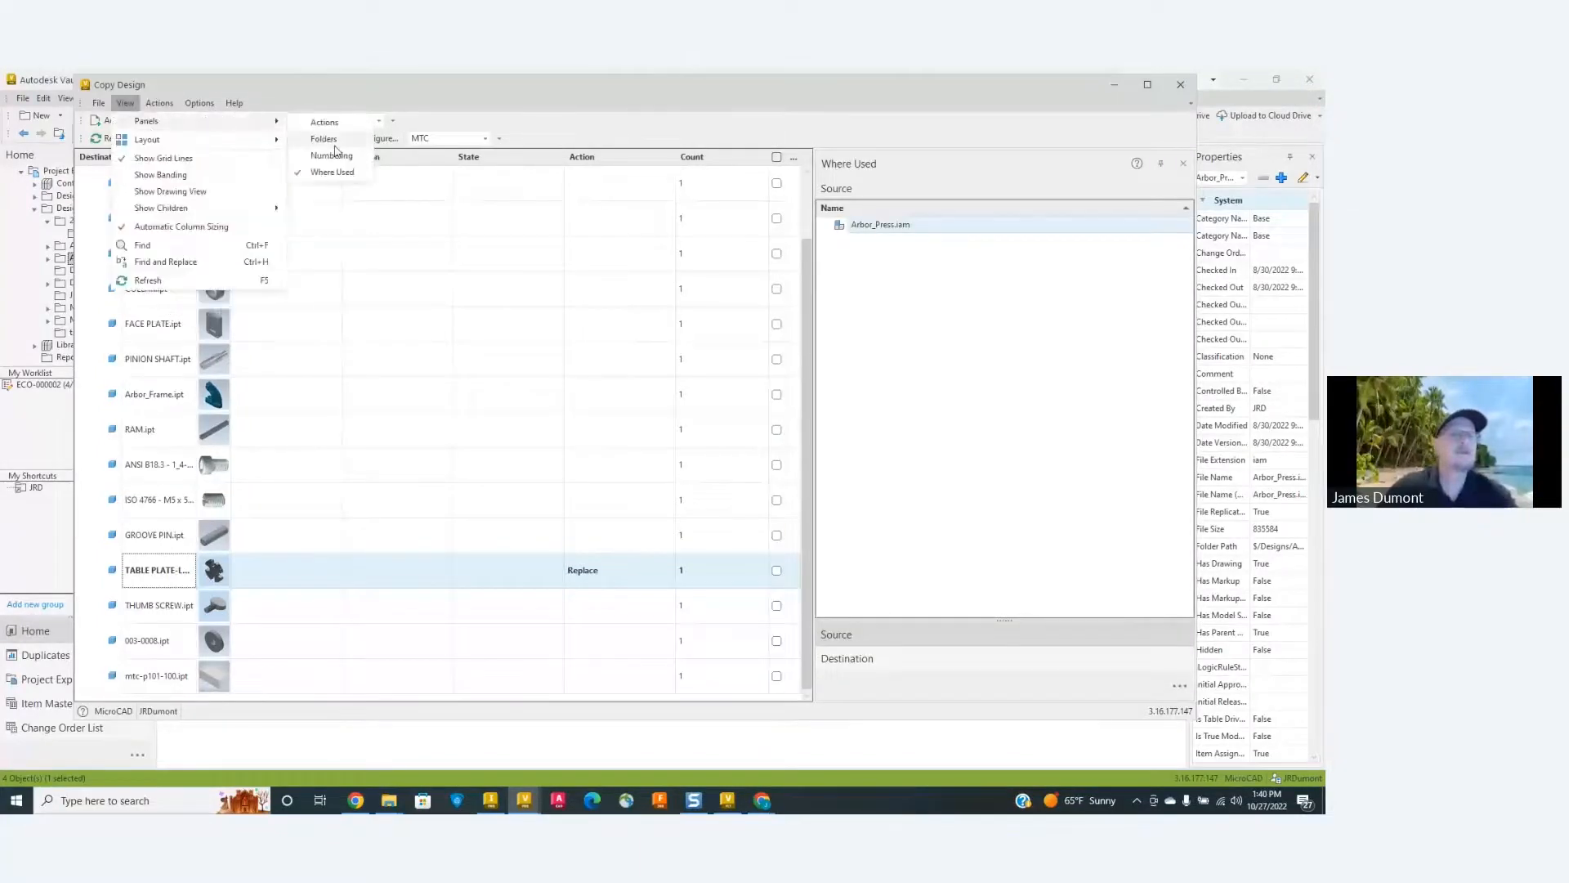
click(338, 172)
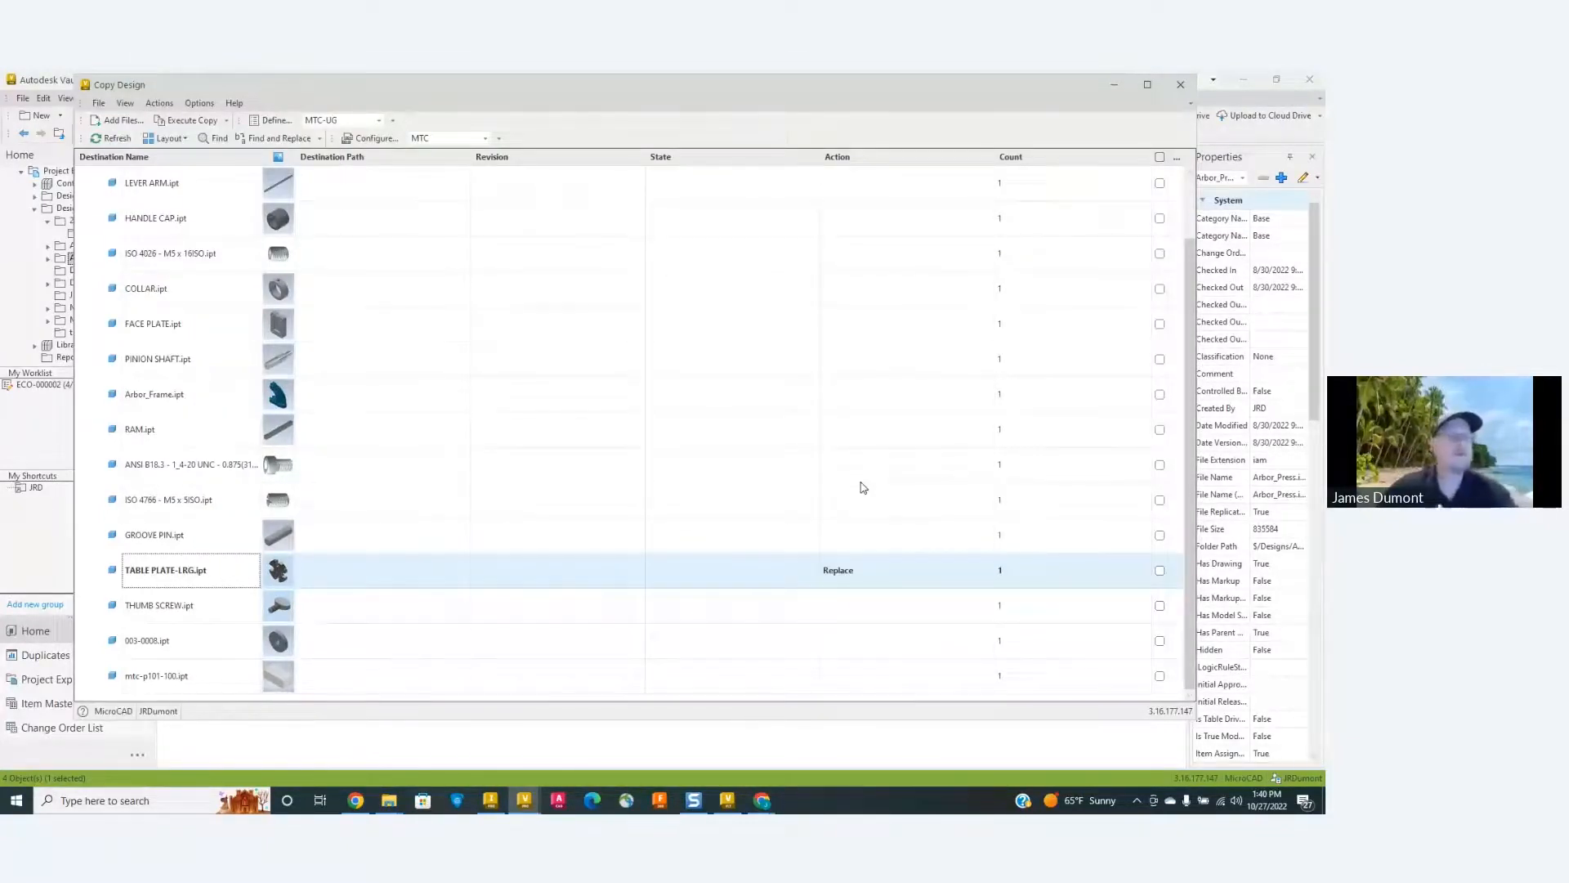
Show the Actions, Folders, Numbering and Where Used panels in Copy Design and widen the panel area.
click(125, 102)
mouse_move(141, 123)
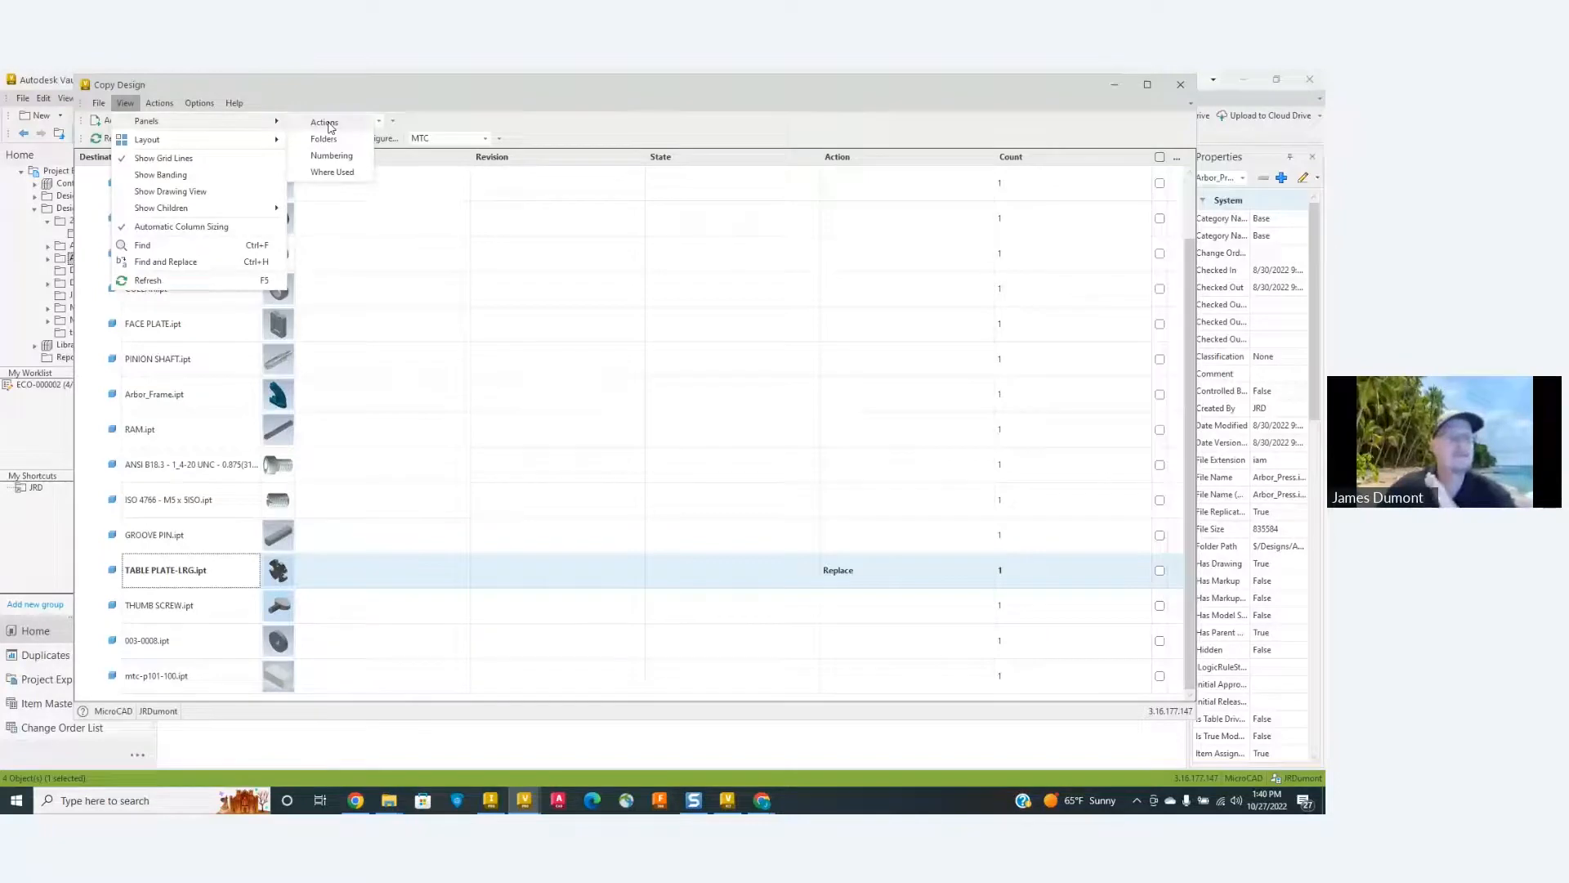
click(325, 123)
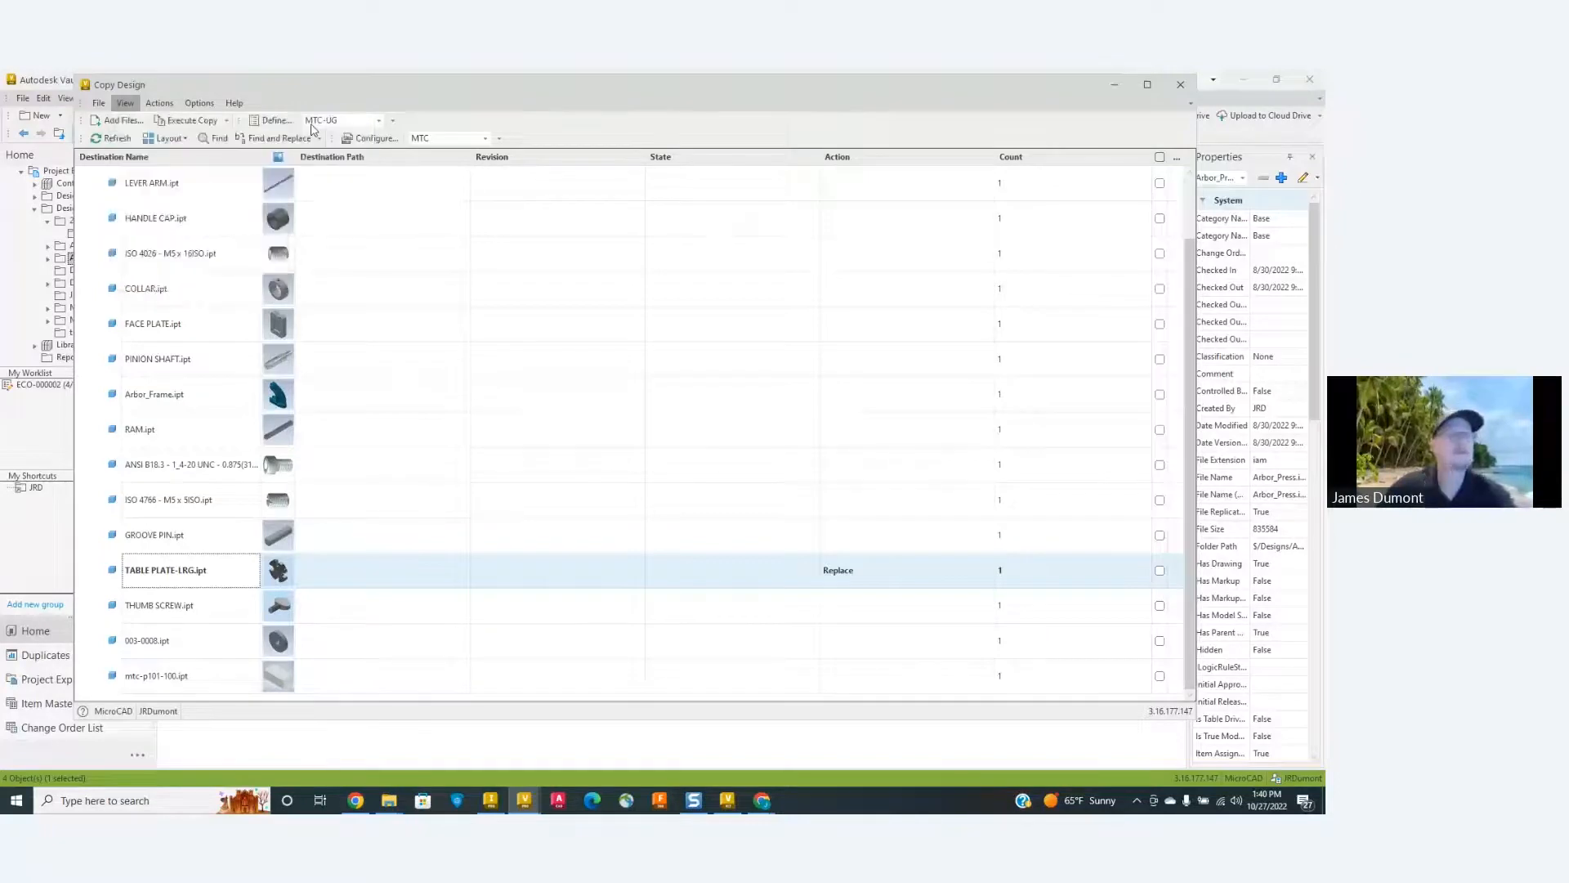
click(125, 103)
mouse_move(144, 123)
click(322, 139)
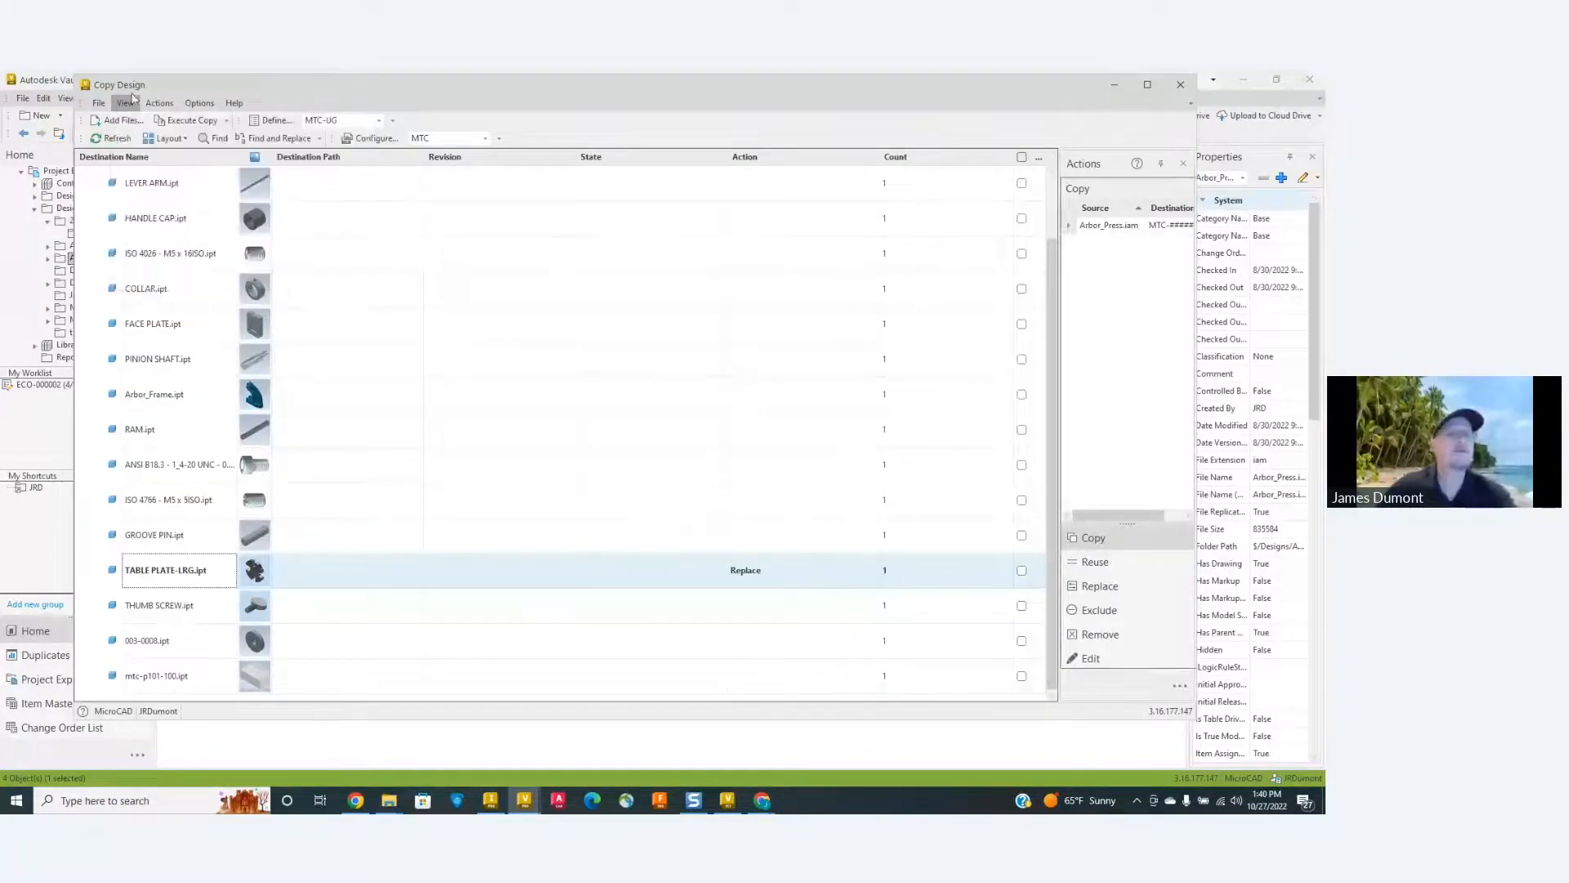
click(125, 103)
mouse_move(144, 122)
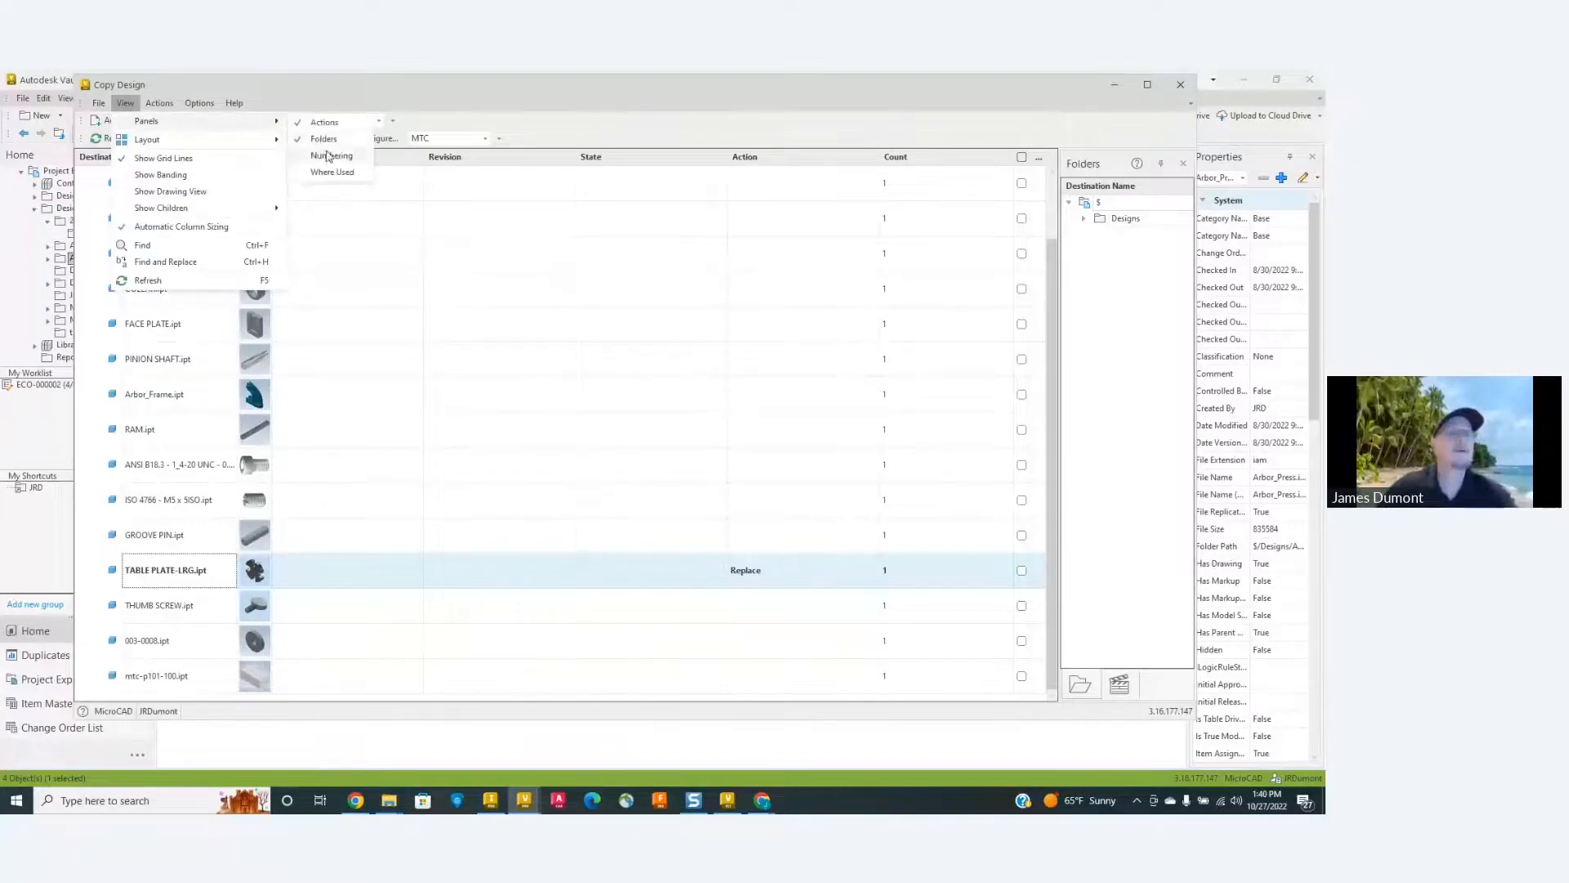
click(326, 156)
click(124, 103)
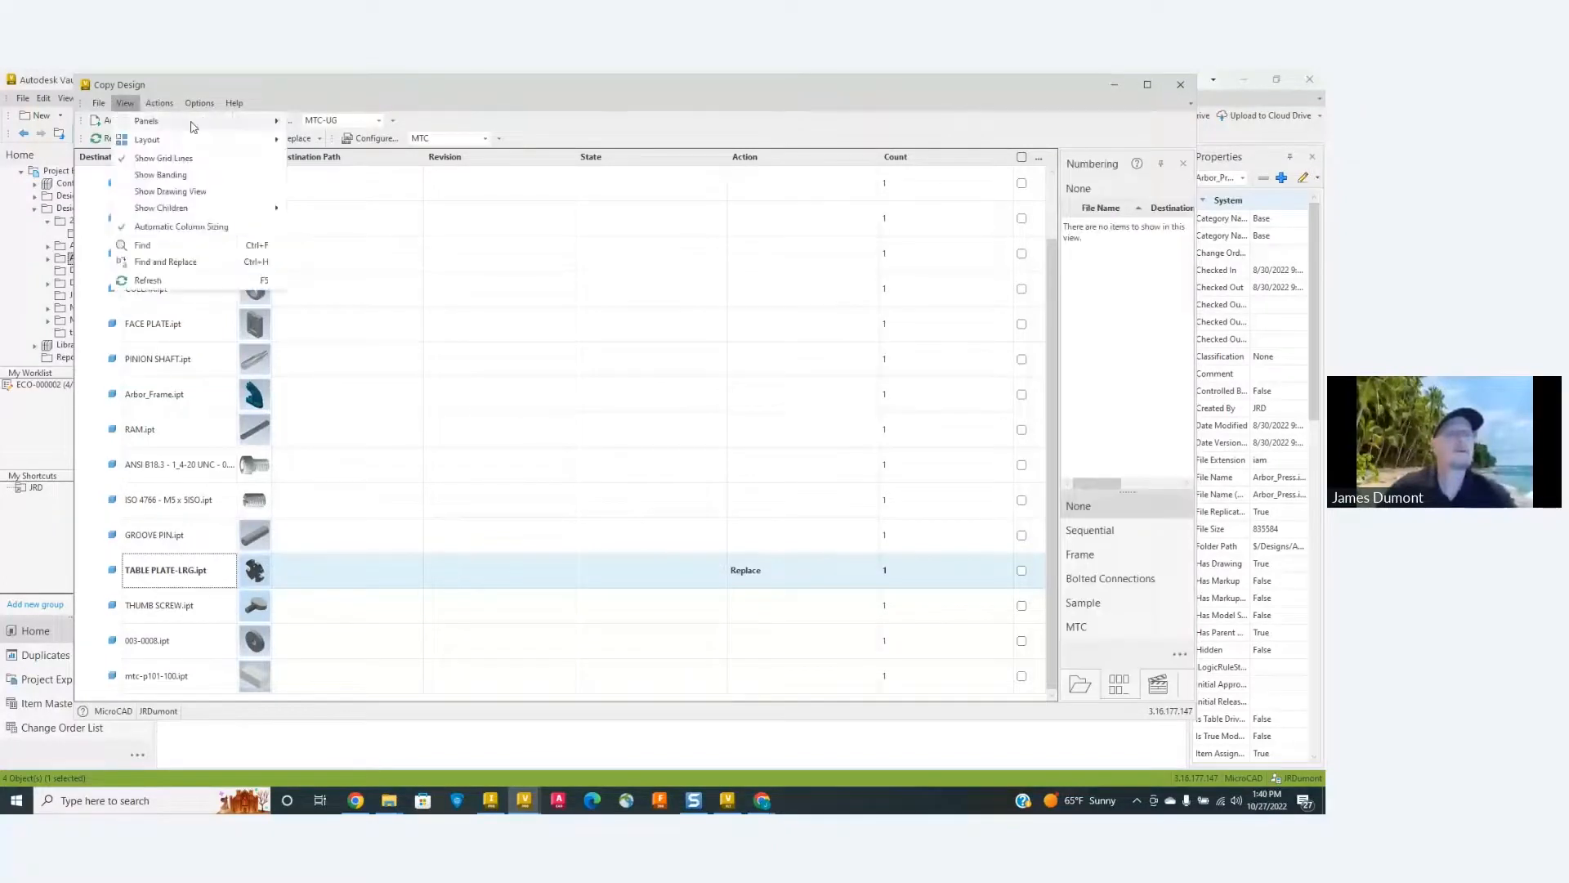
mouse_move(147, 122)
click(326, 173)
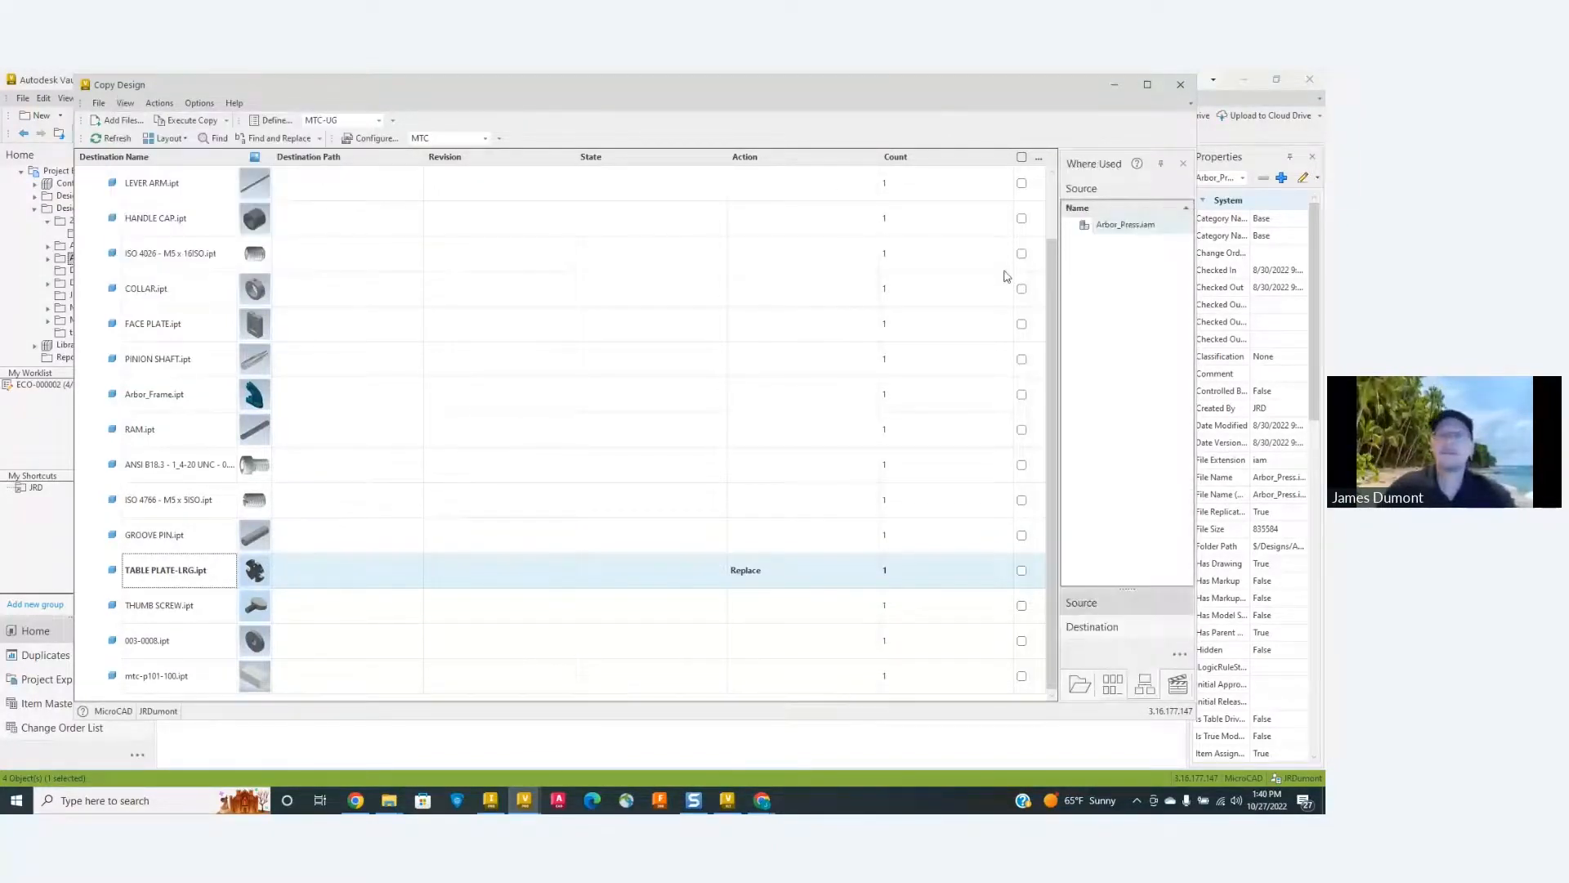
drag(1062, 300, 807, 304)
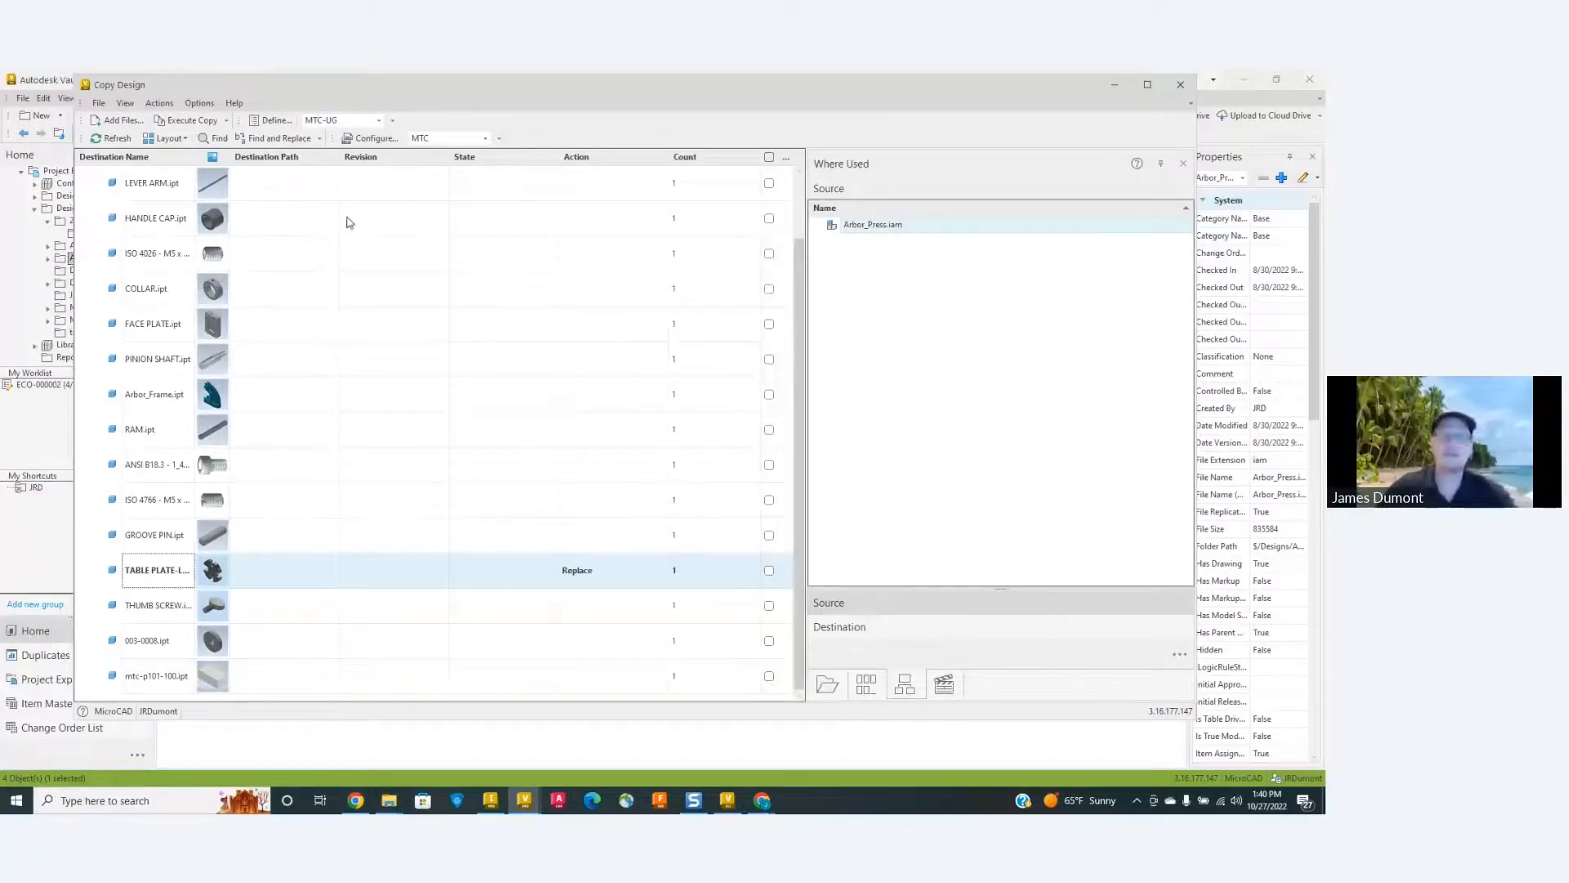
Examine the destination folder structure for the copy, expanding the Arbor Press, MTC and P101 folders under Designs.
click(837, 685)
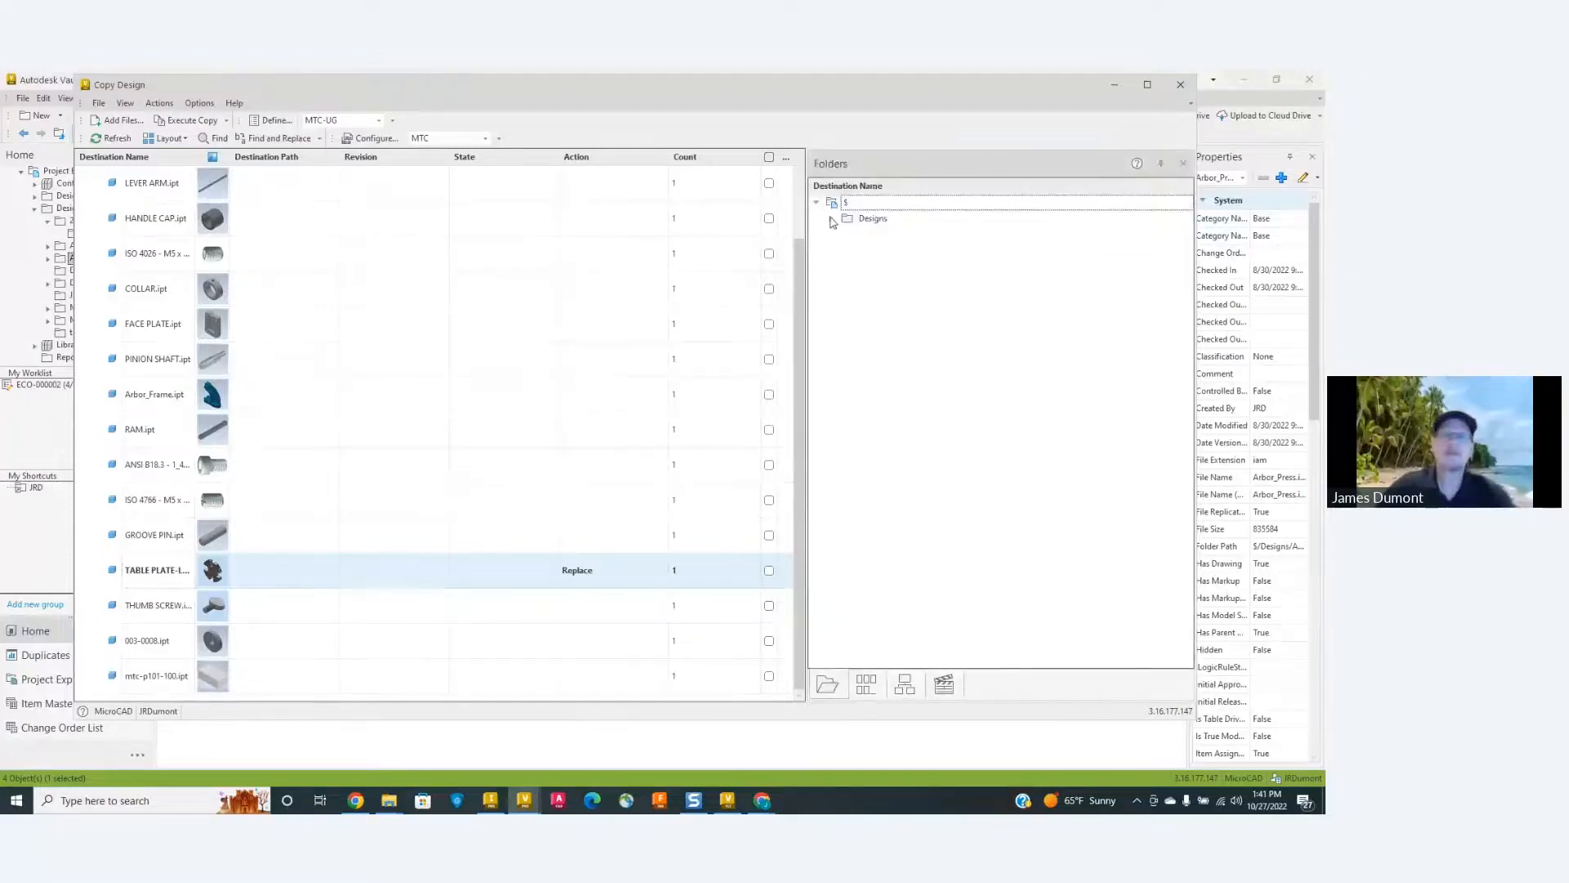
click(847, 234)
click(847, 298)
click(862, 313)
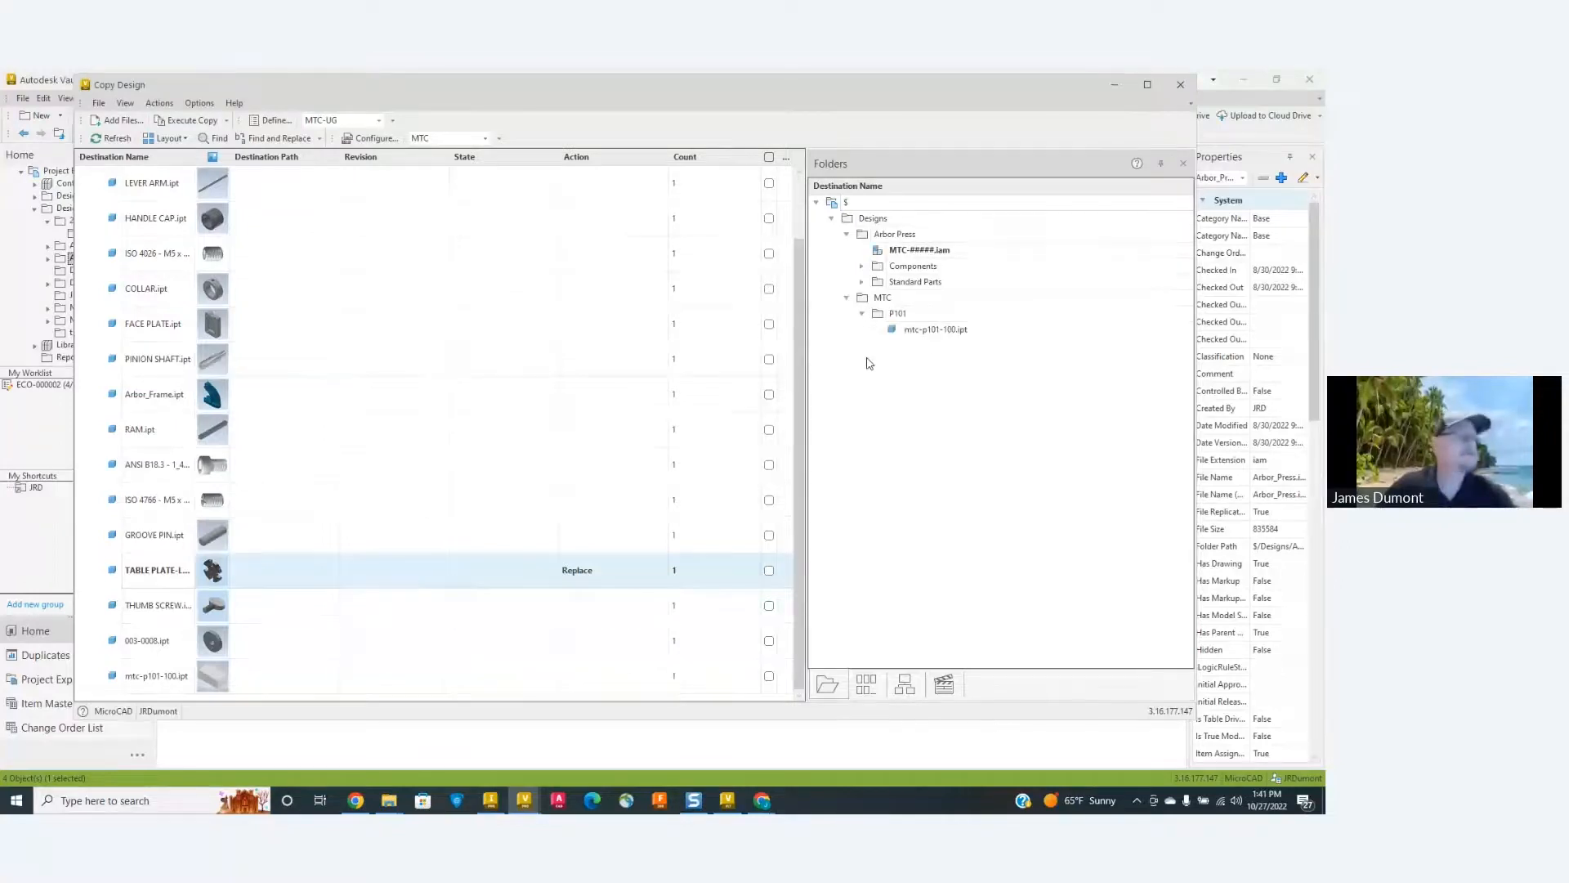
Review the files listed under the Sequential and MTC numbering schemes for the copy.
click(868, 691)
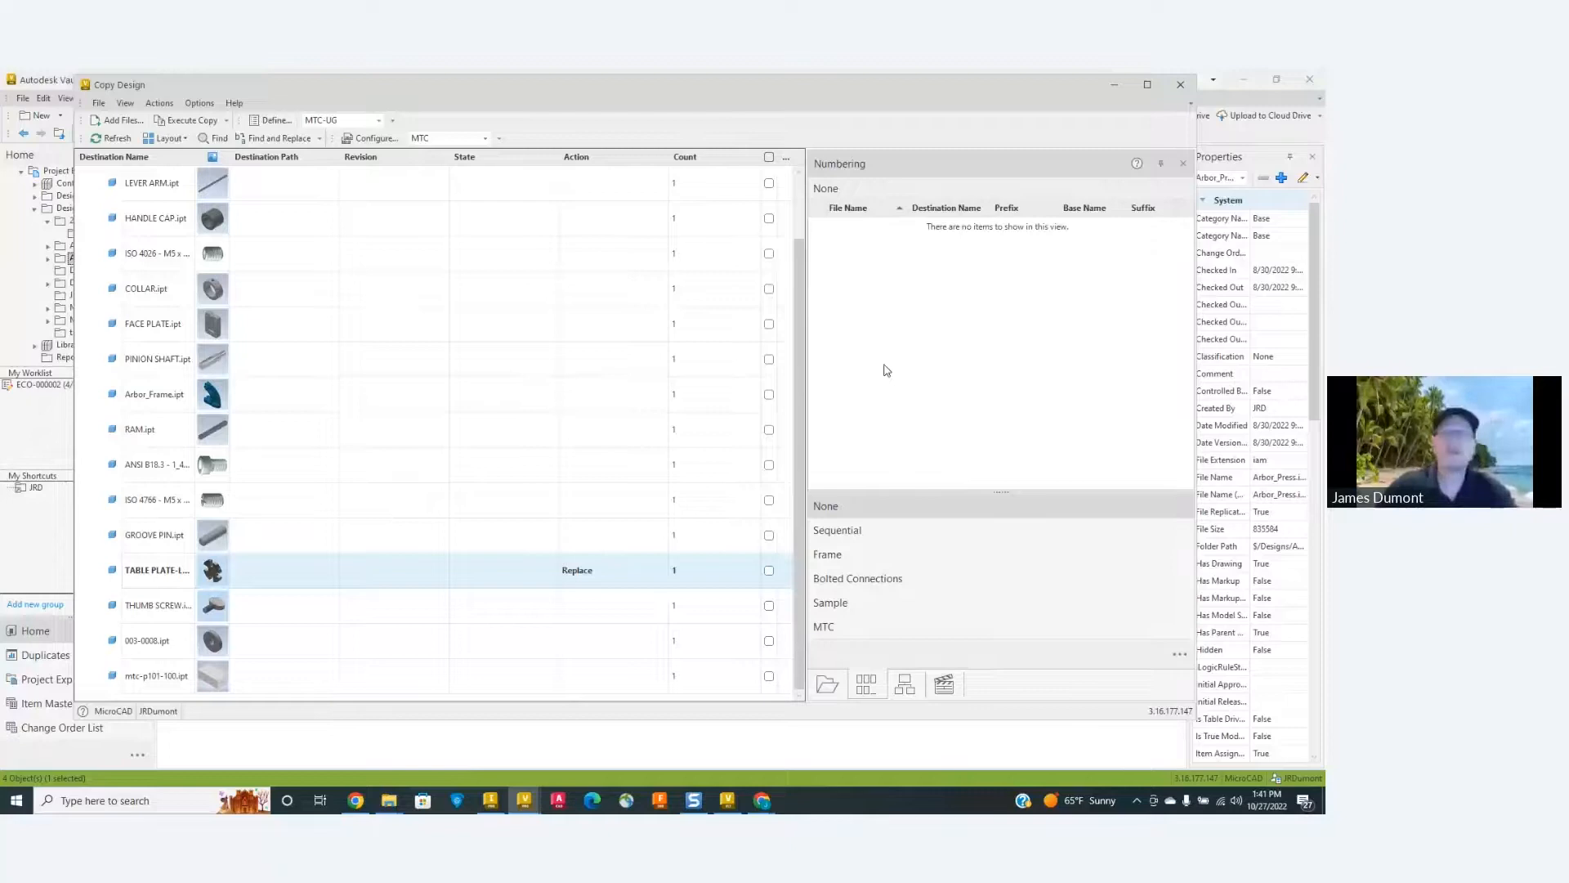
click(848, 532)
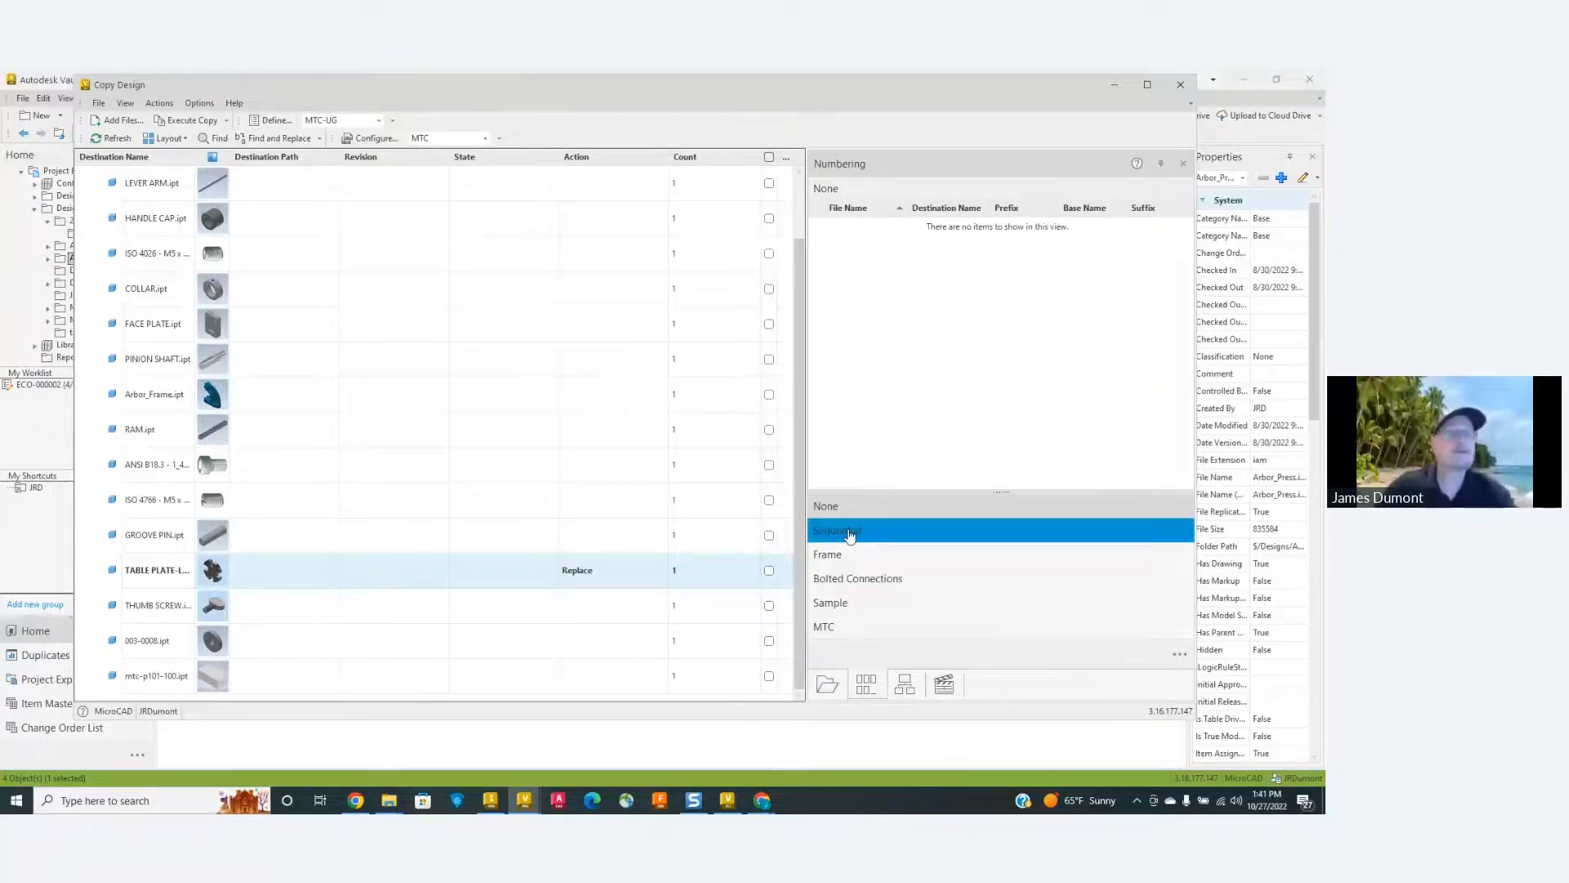
click(889, 530)
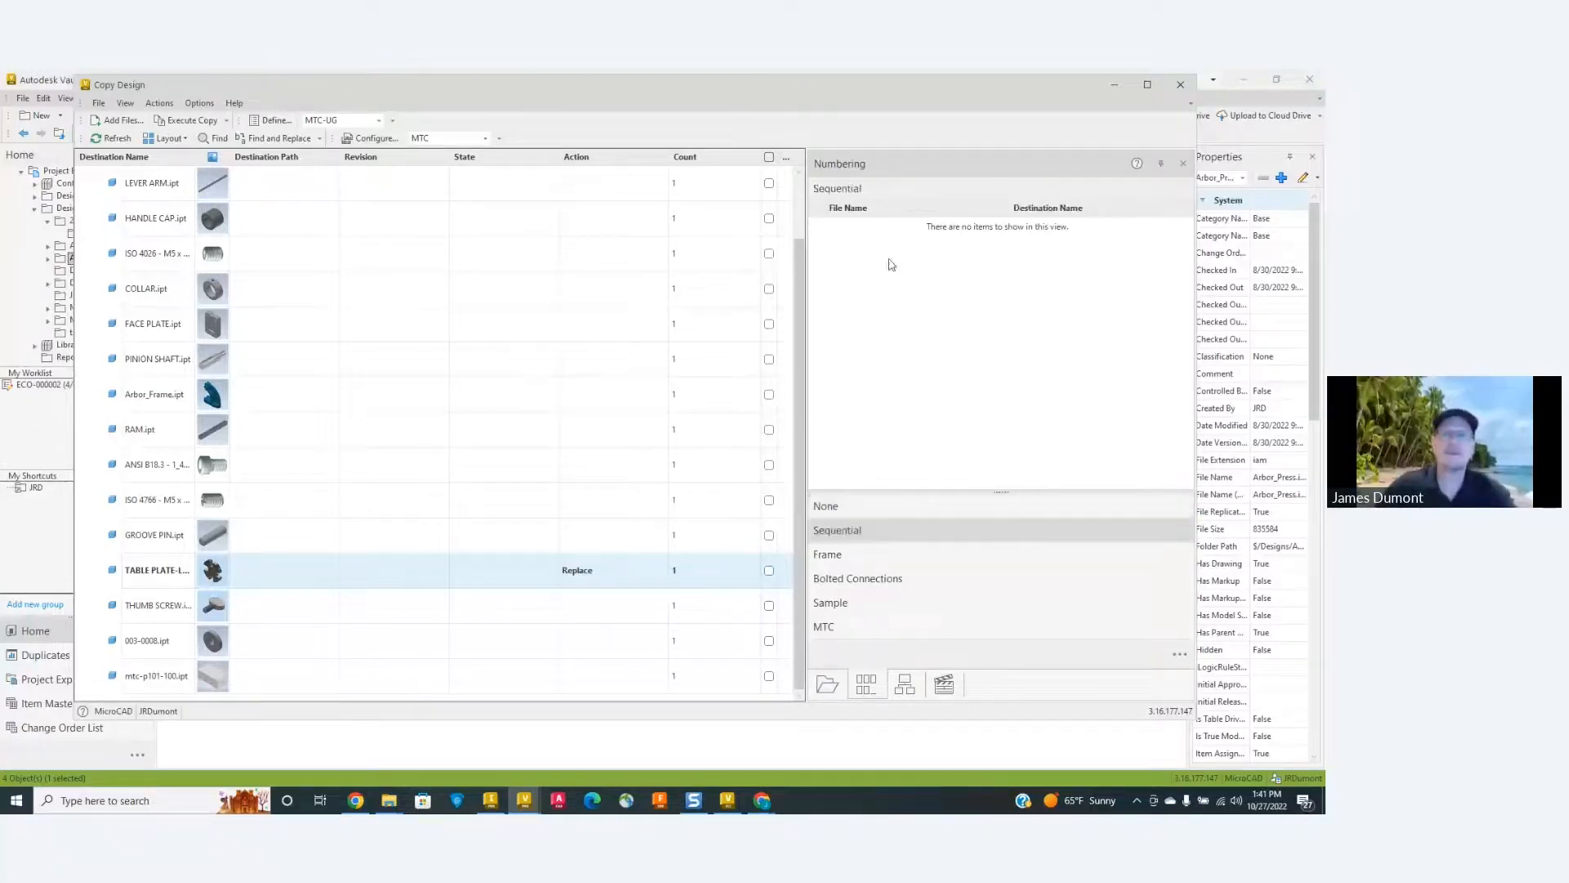
click(838, 629)
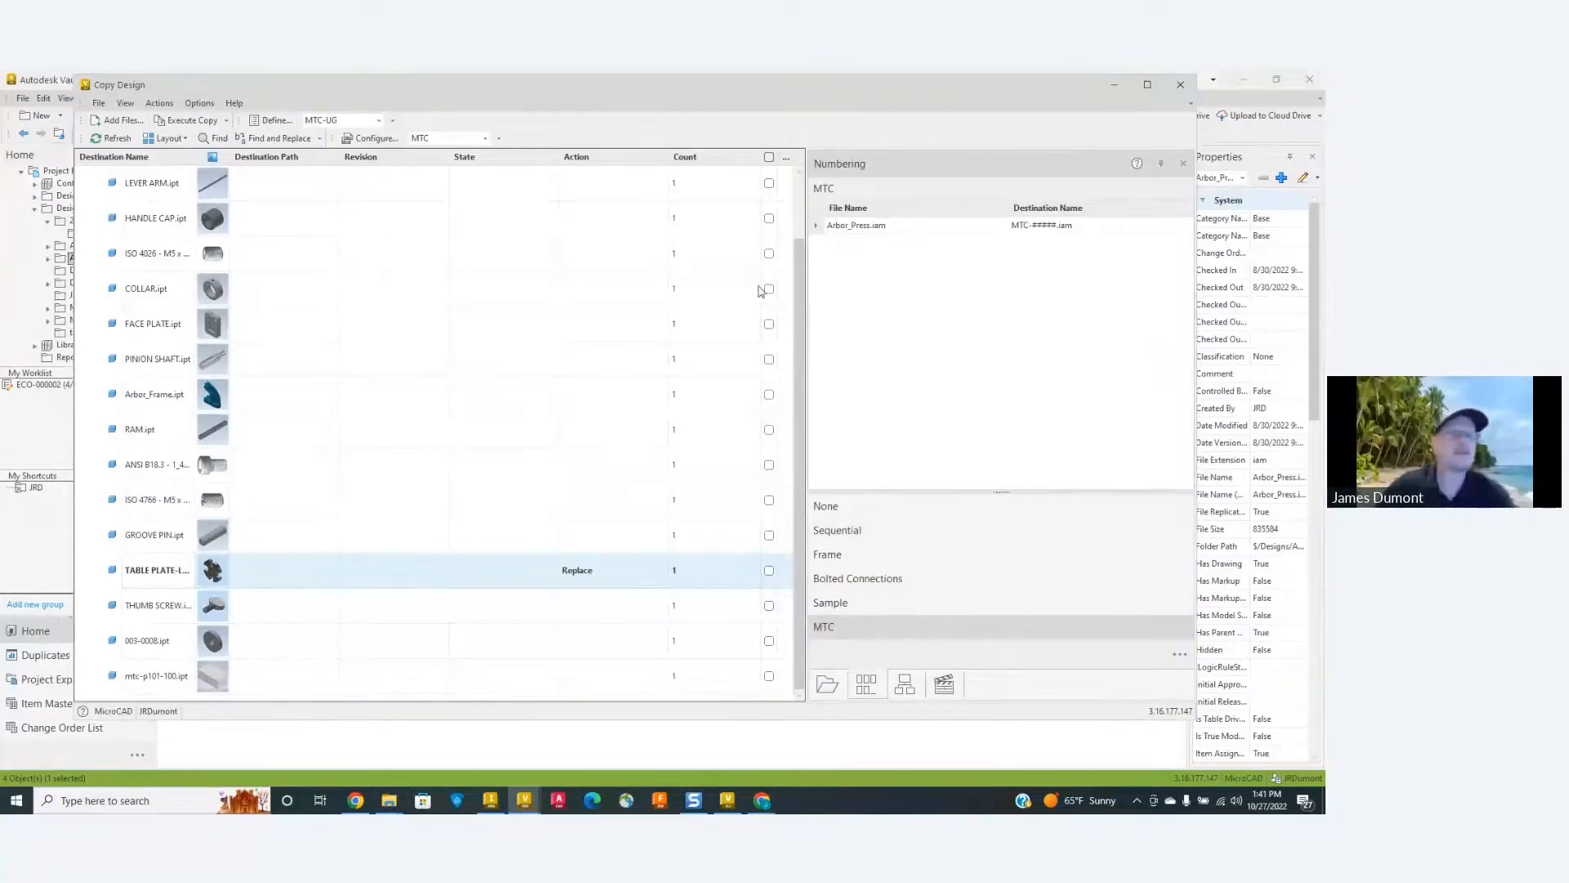
Mark HANDLE CAP.ipt for copying, change its numbering scheme to Sequential, and check the Sequential and MTC file lists.
scroll(192, 364, up, 1)
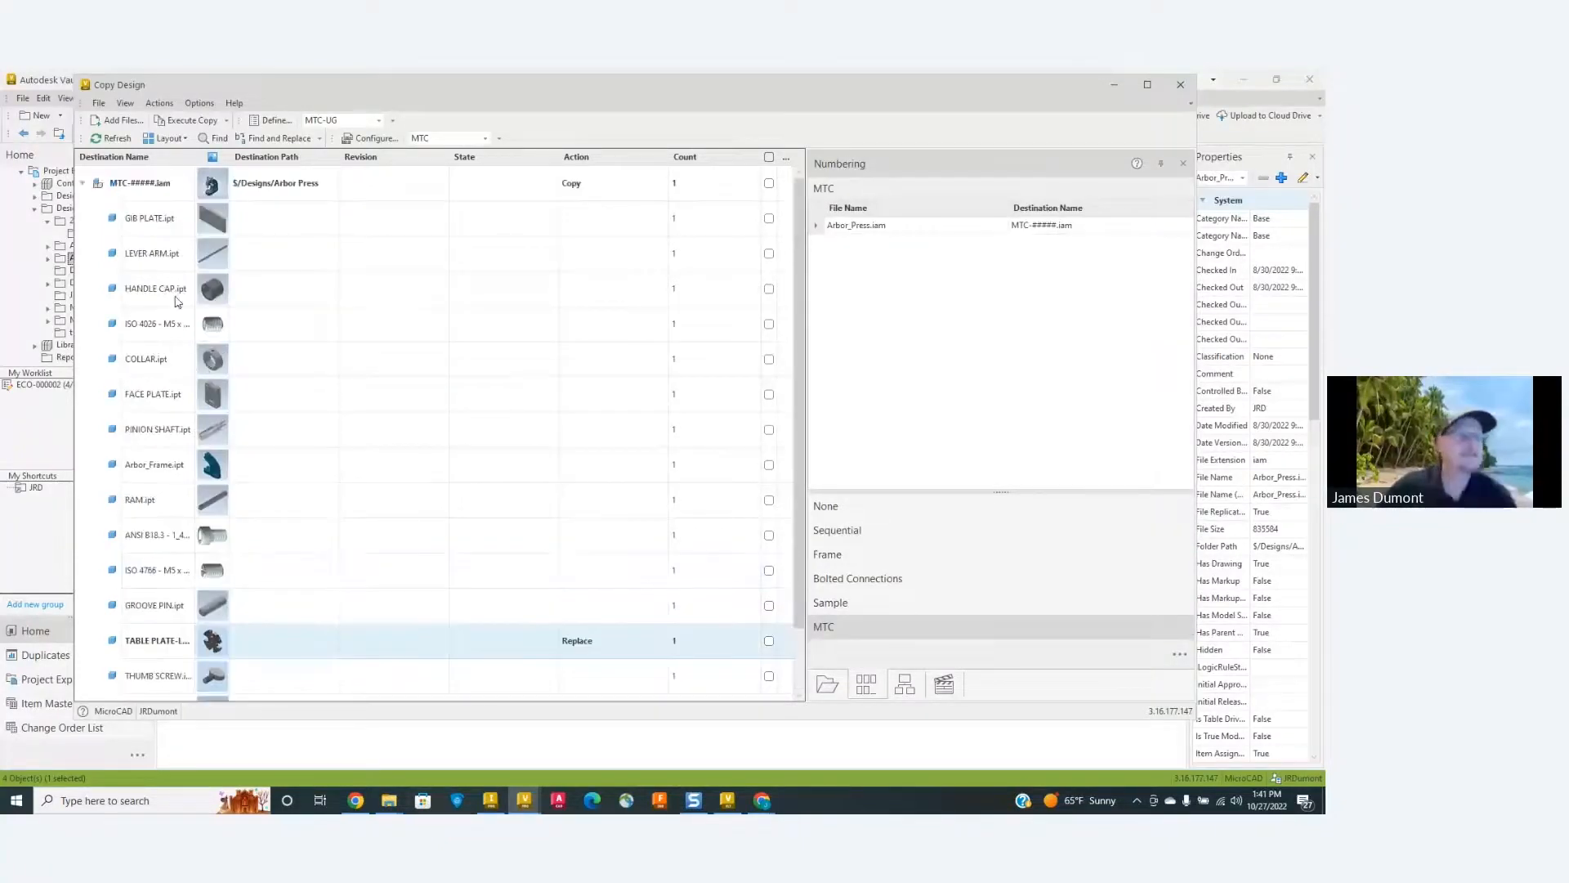
right_click(150, 294)
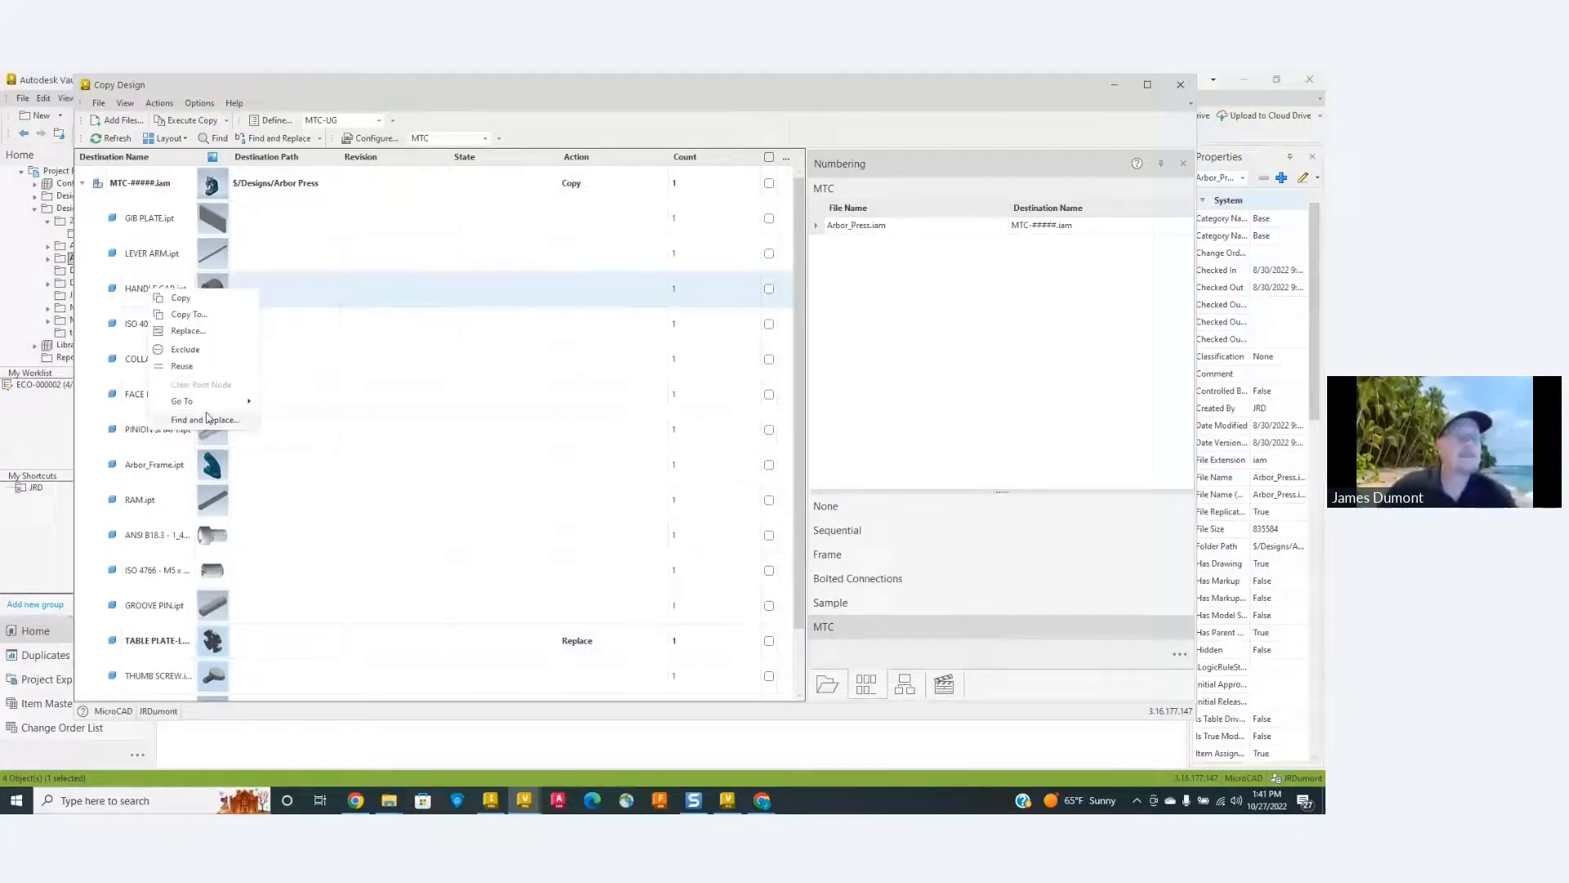
click(174, 301)
right_click(159, 291)
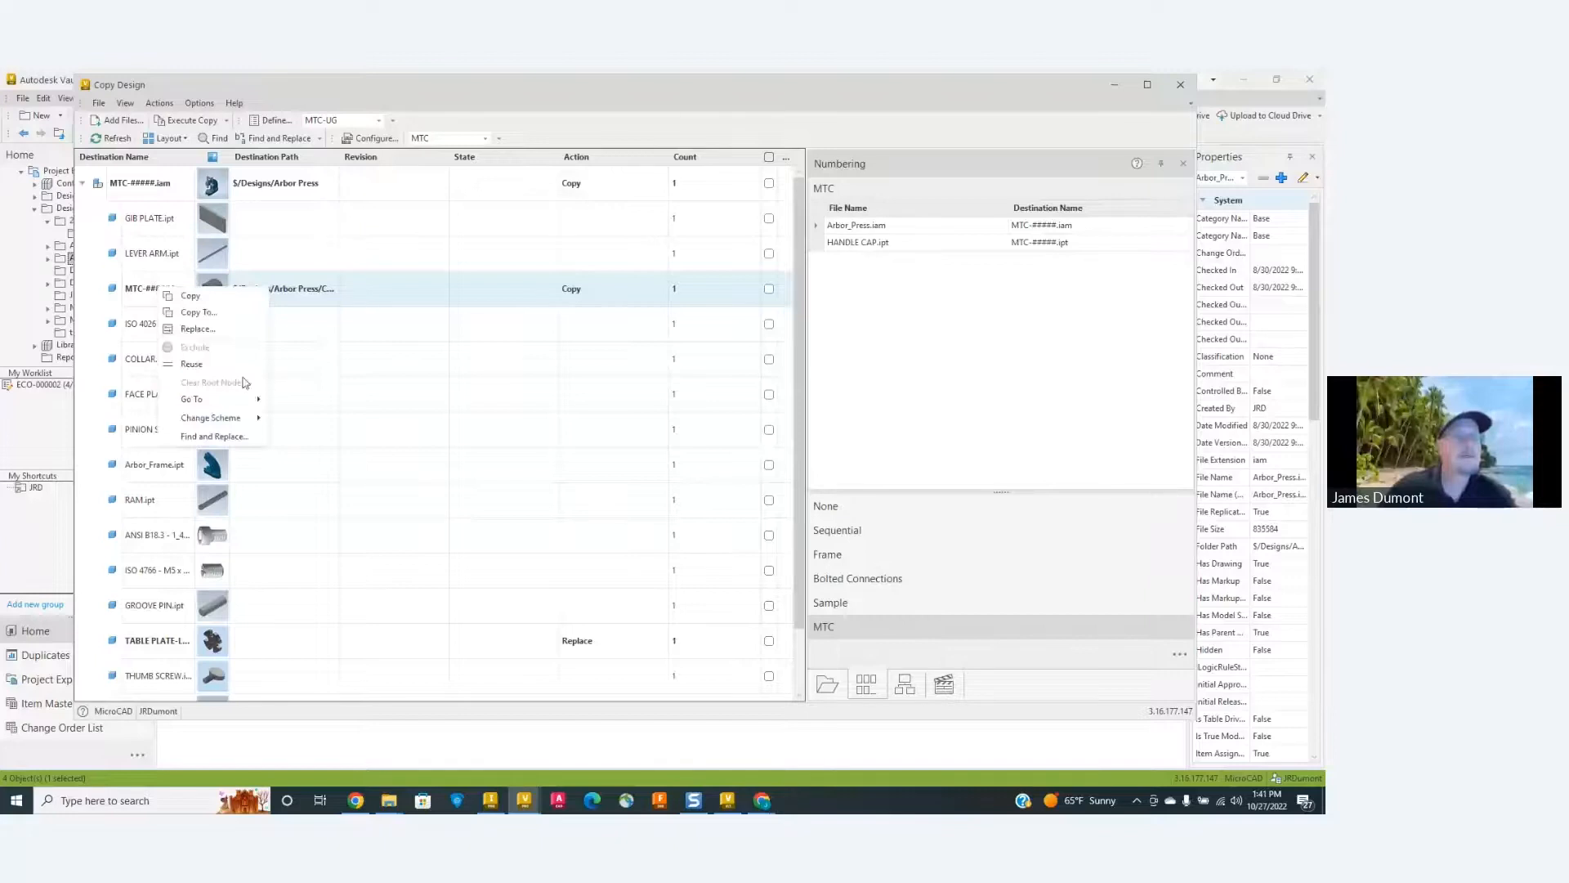
mouse_move(251, 425)
click(282, 486)
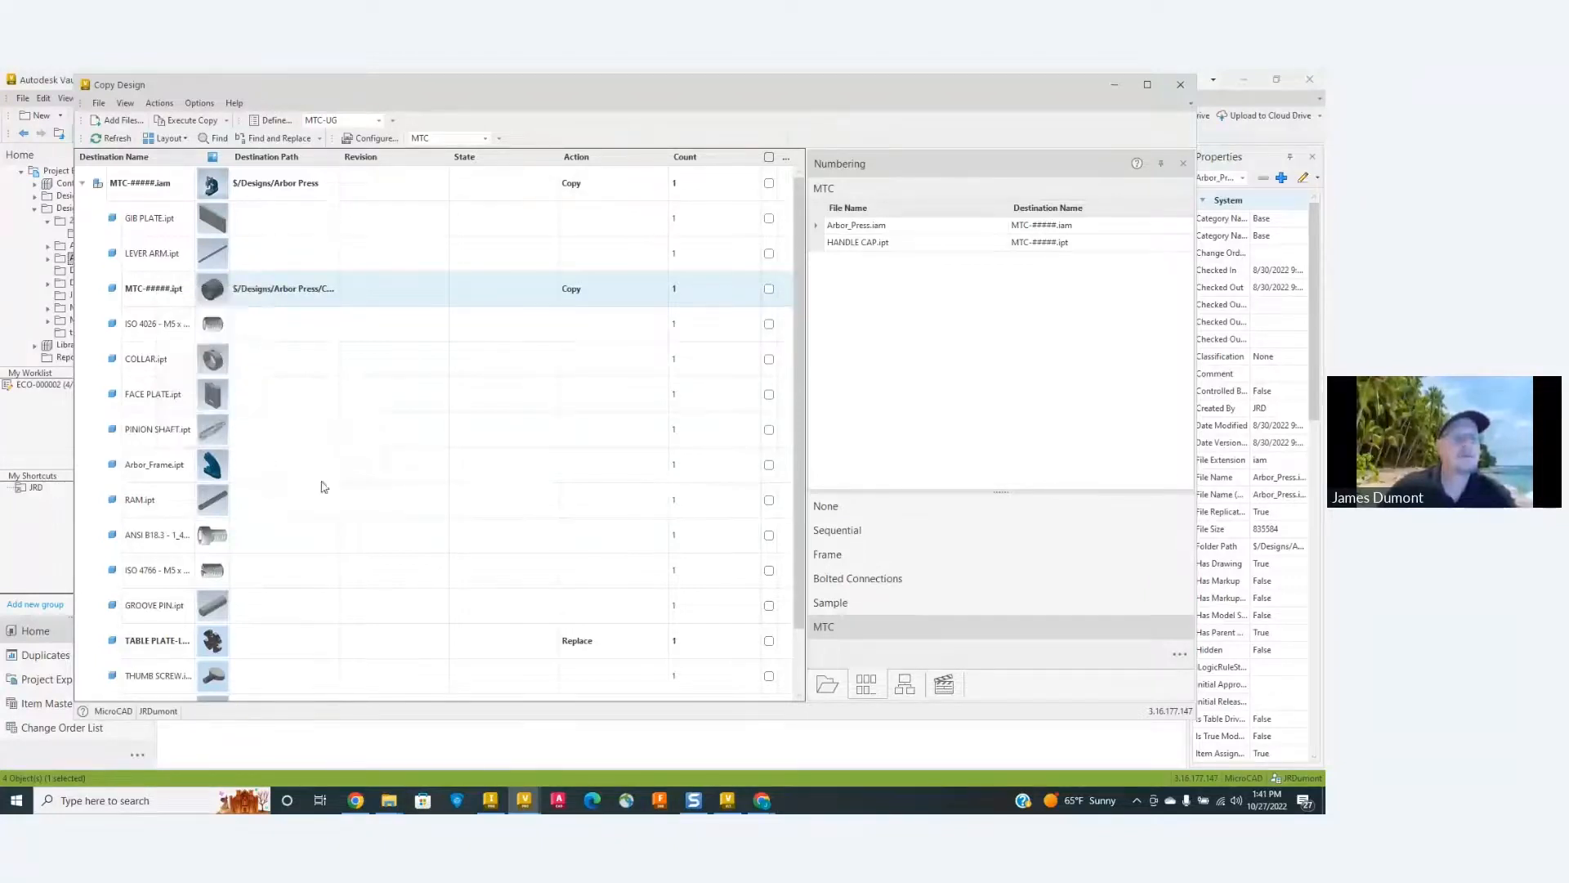
click(948, 530)
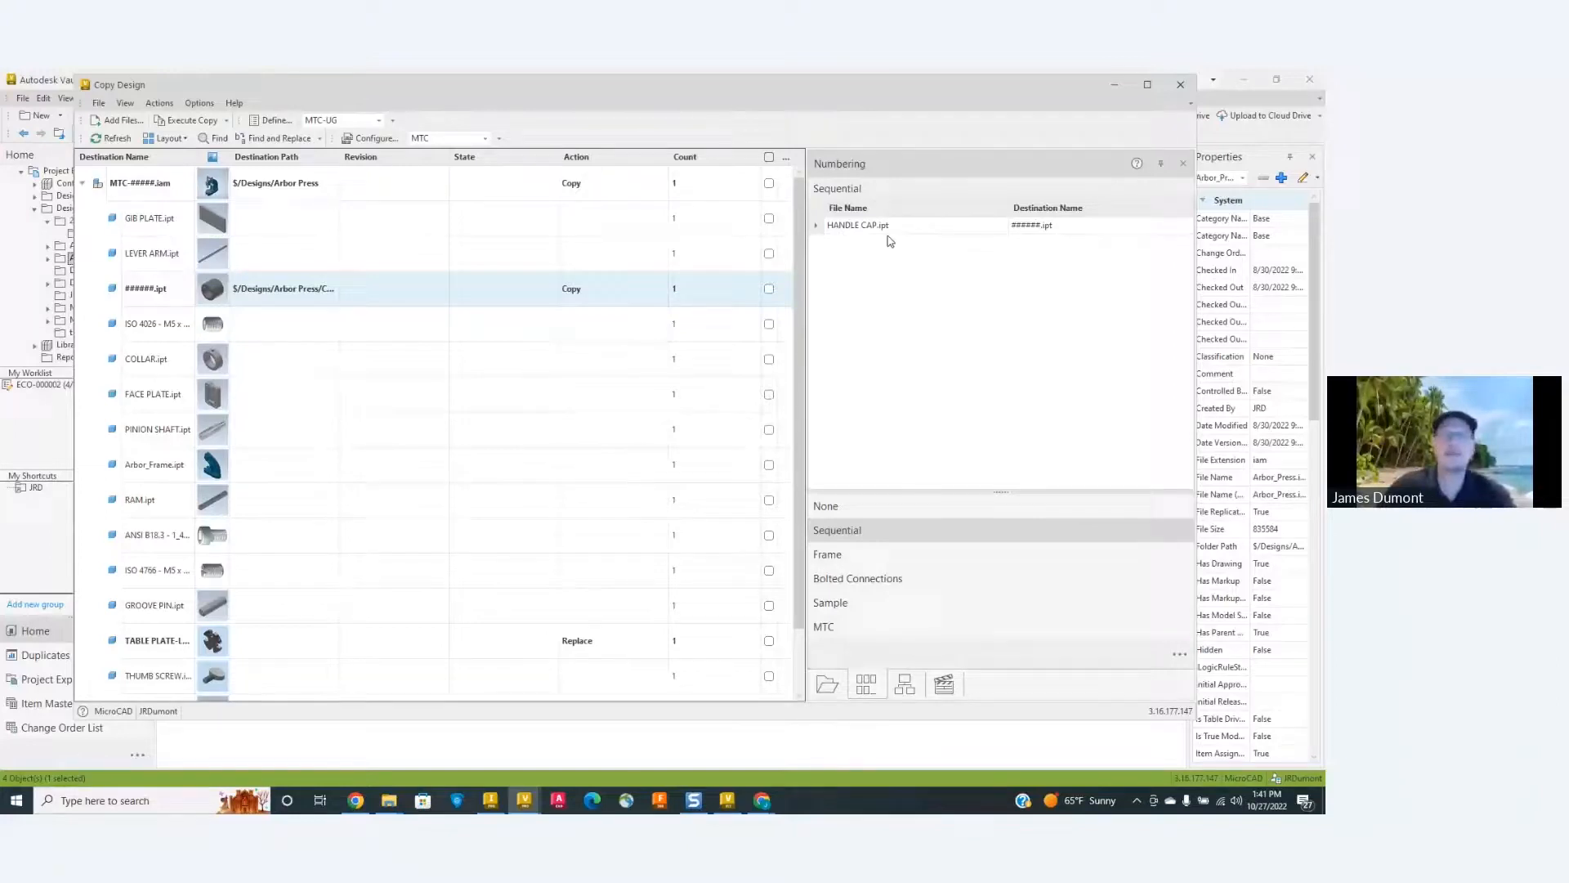
click(838, 629)
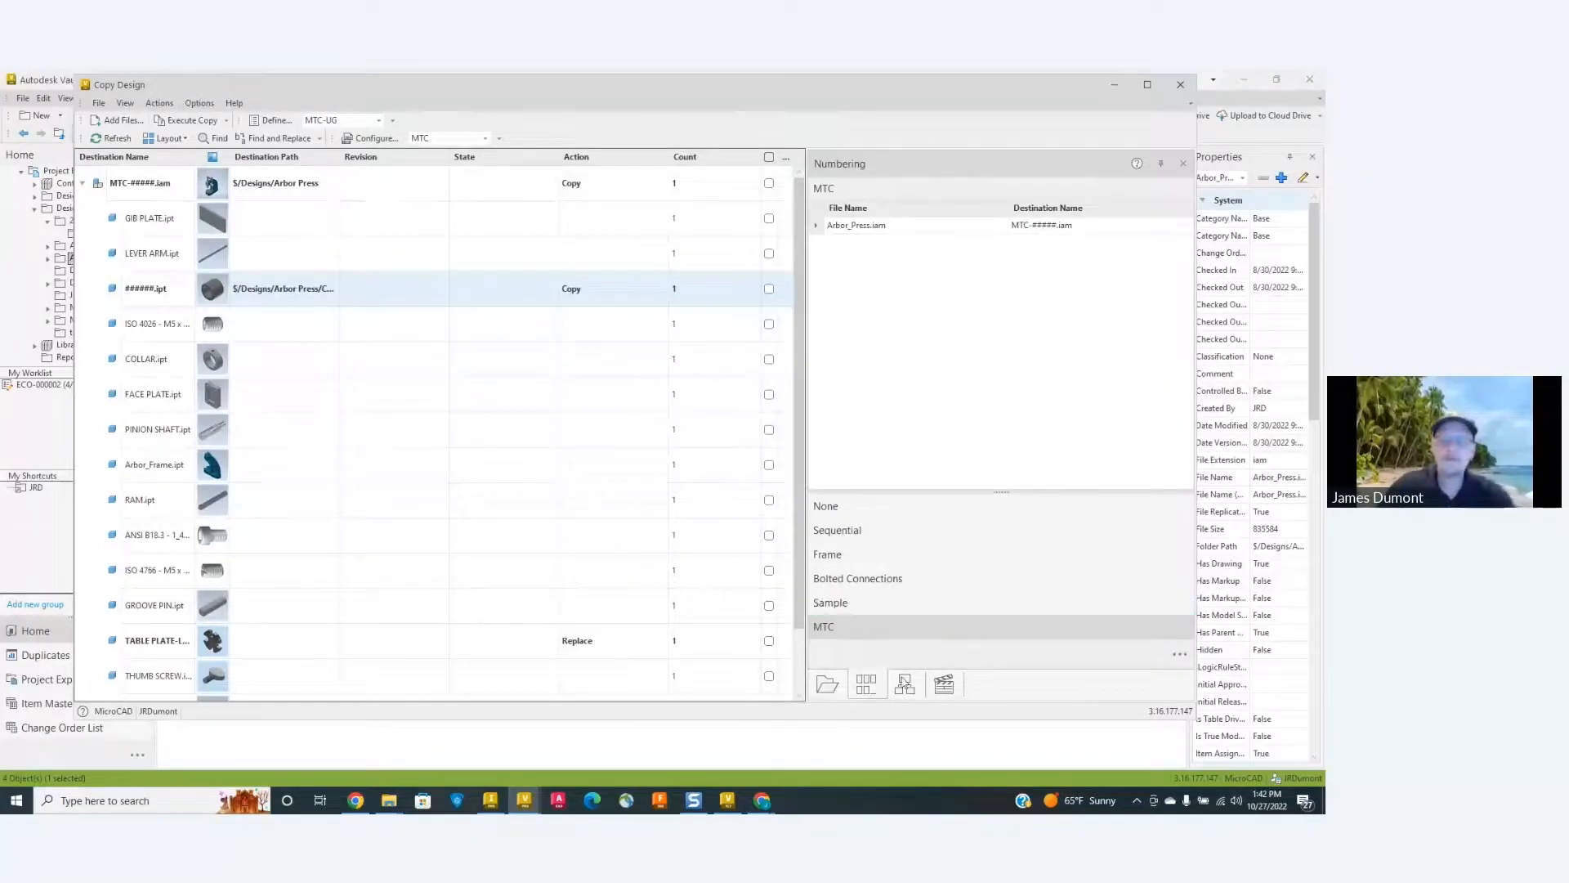
Check where the handle cap is used in both the source and destination designs.
click(910, 689)
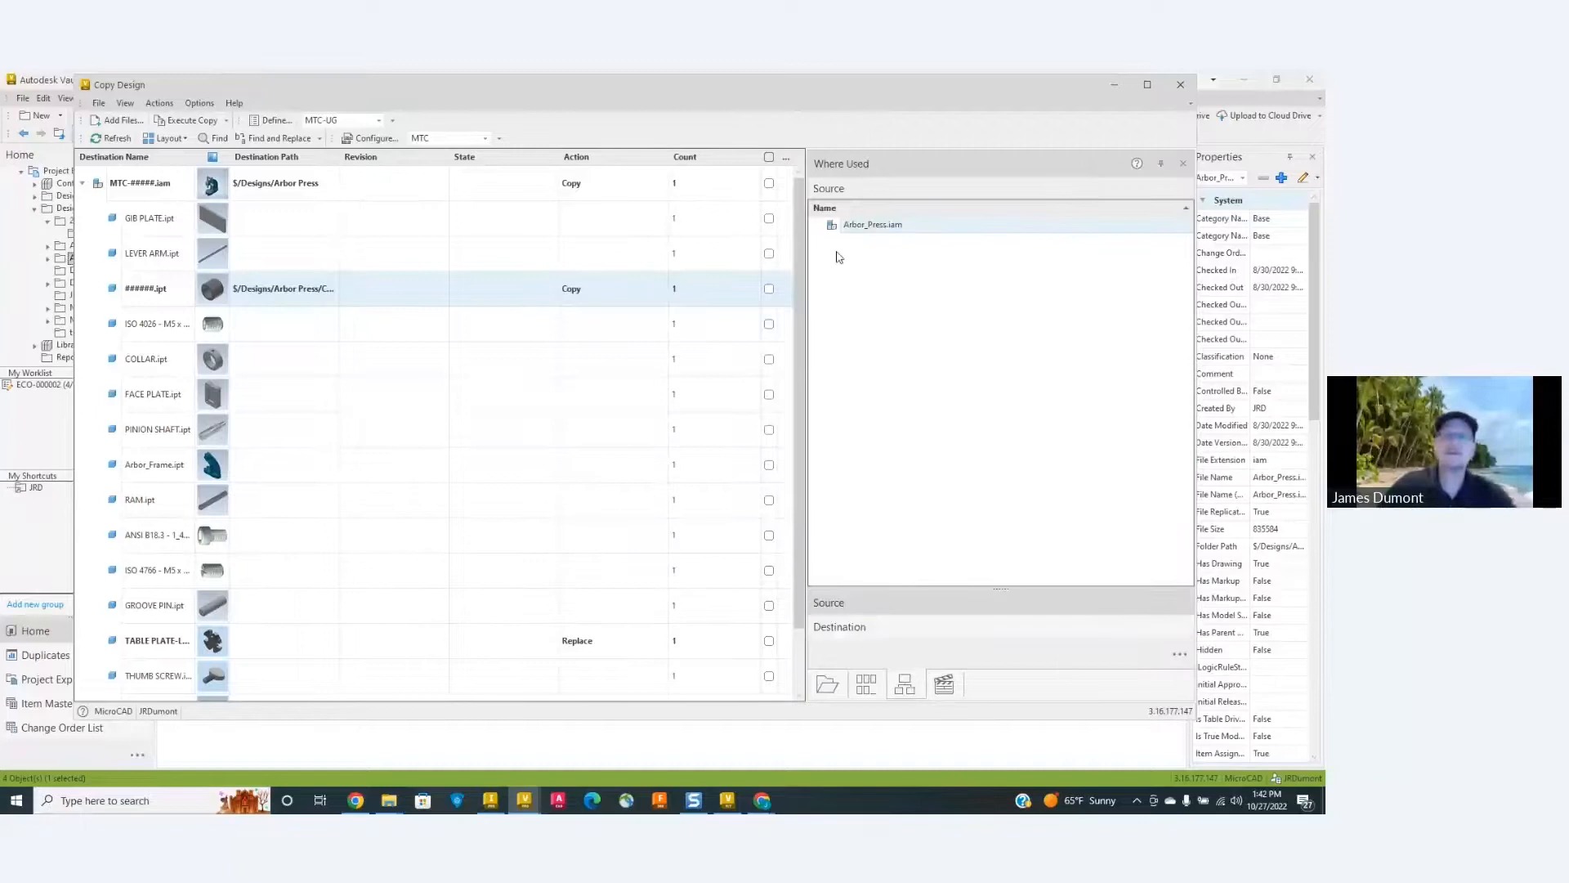
click(839, 626)
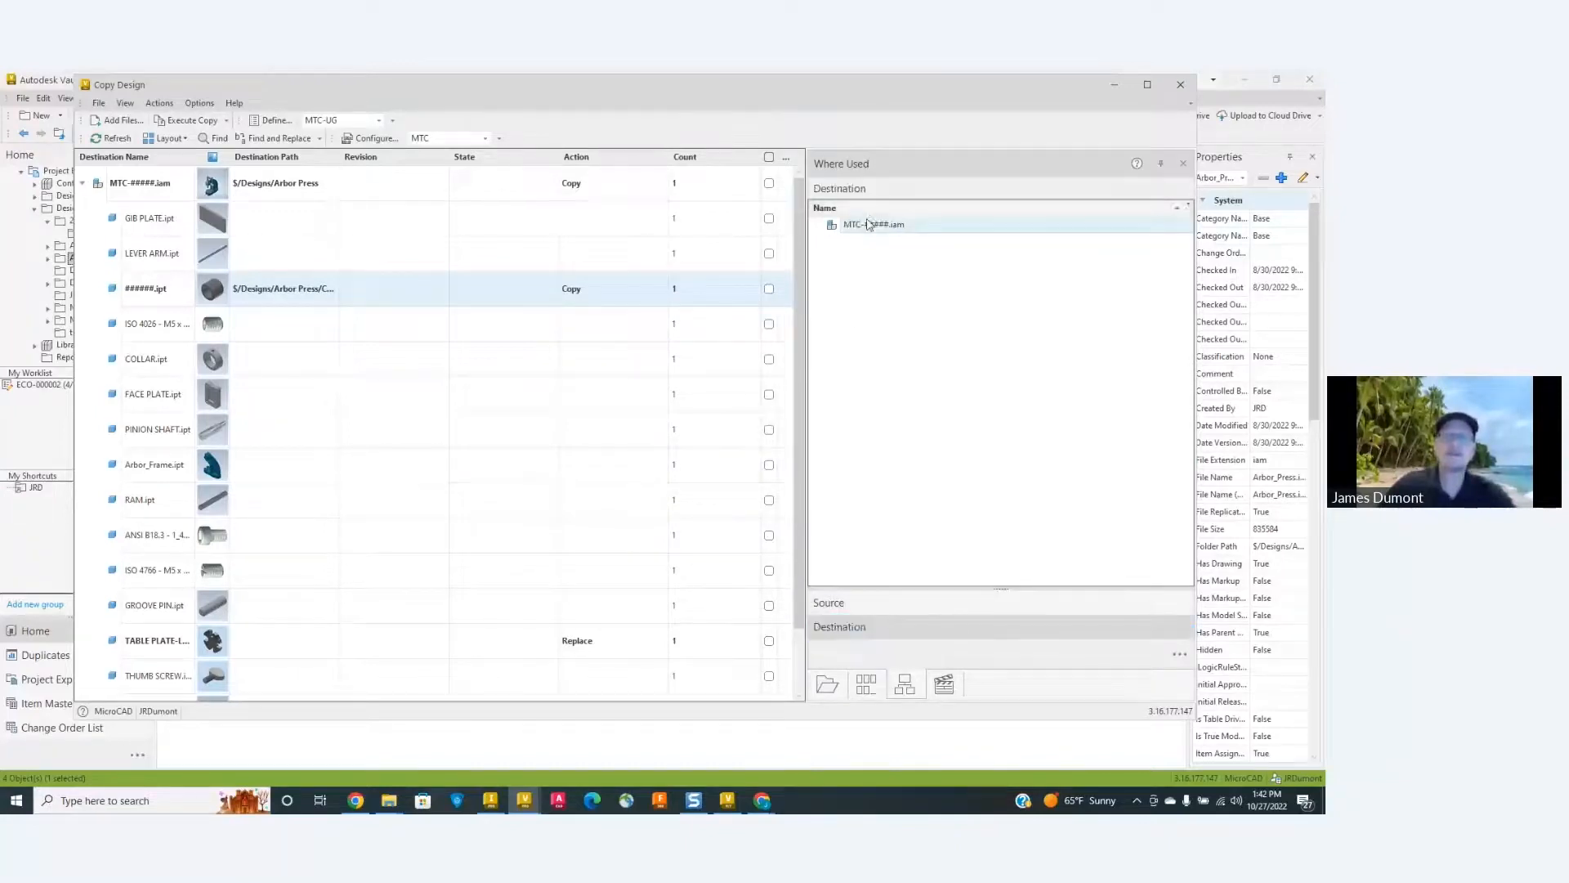
click(867, 609)
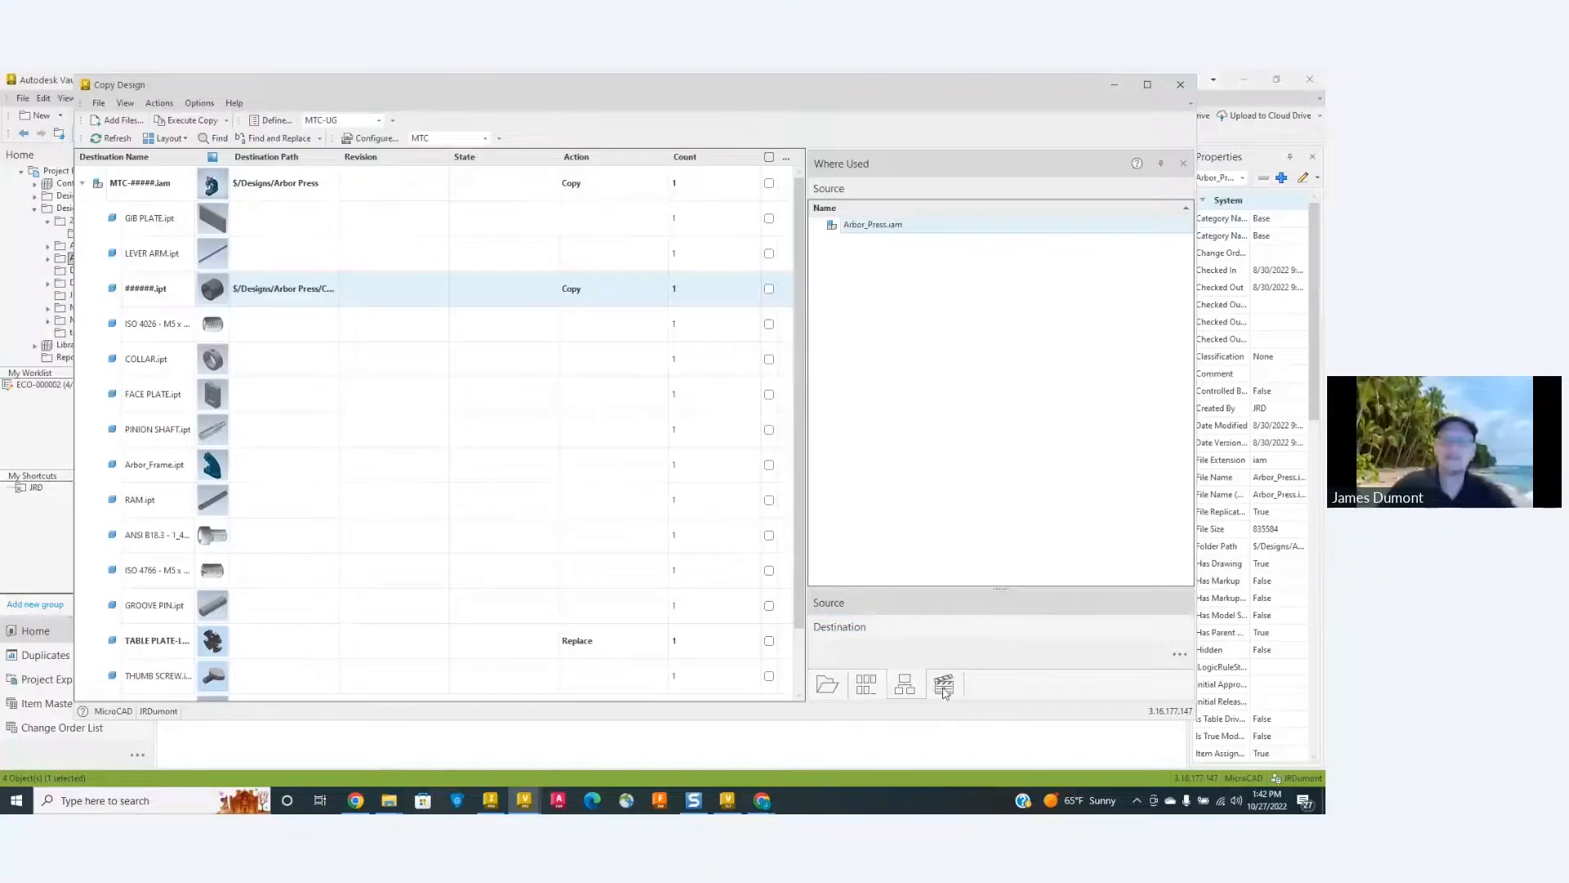
Review which files are assigned the Copy, Reuse and Replace actions in the copy design.
click(944, 689)
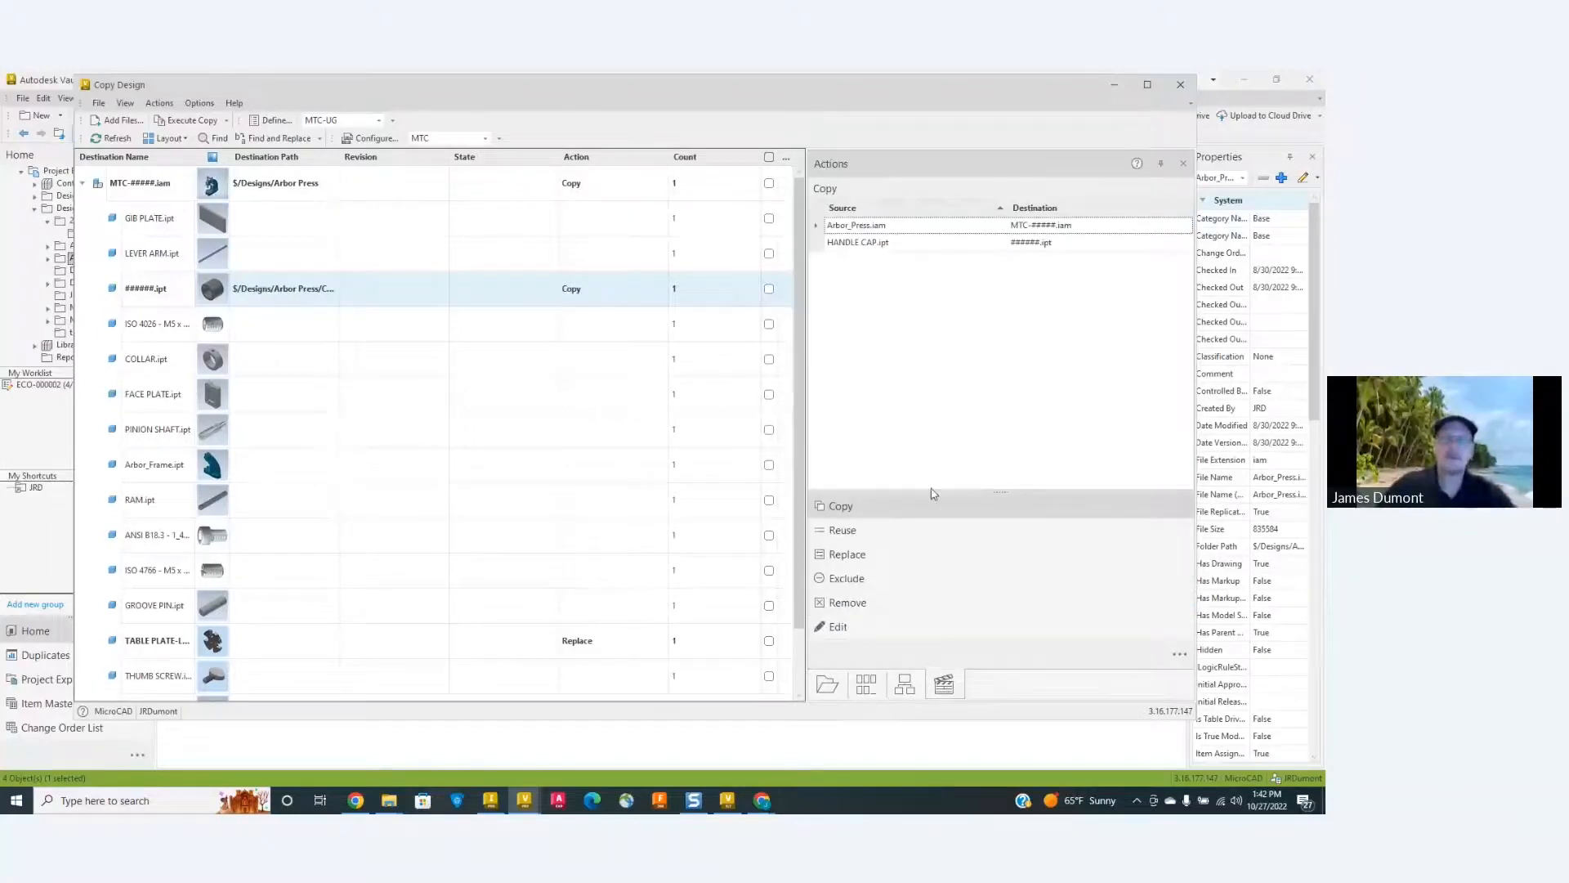
click(848, 509)
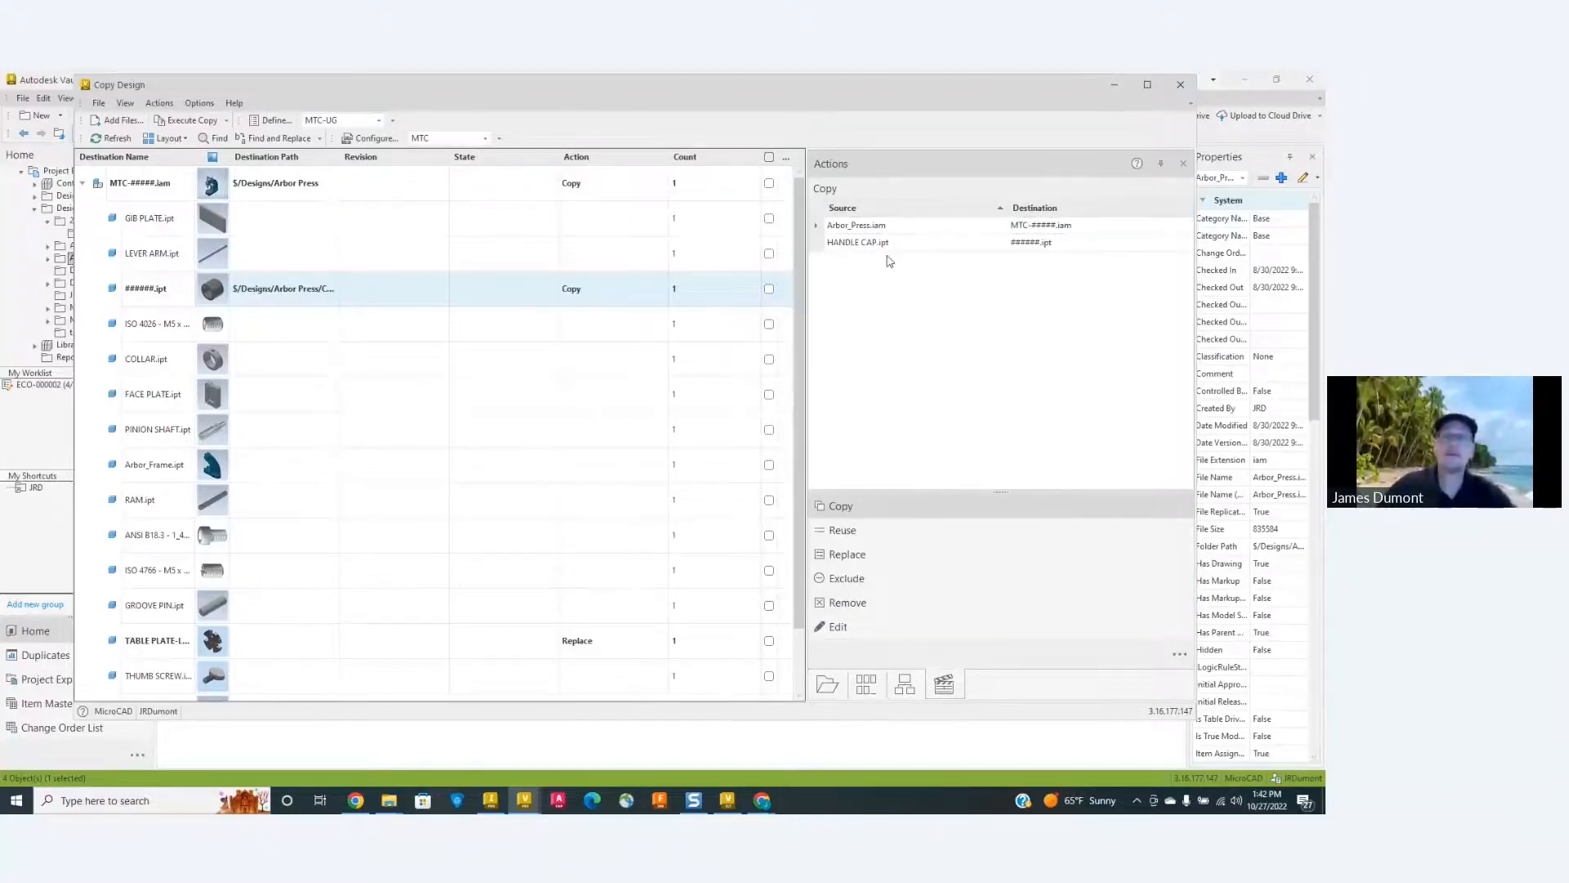
click(842, 531)
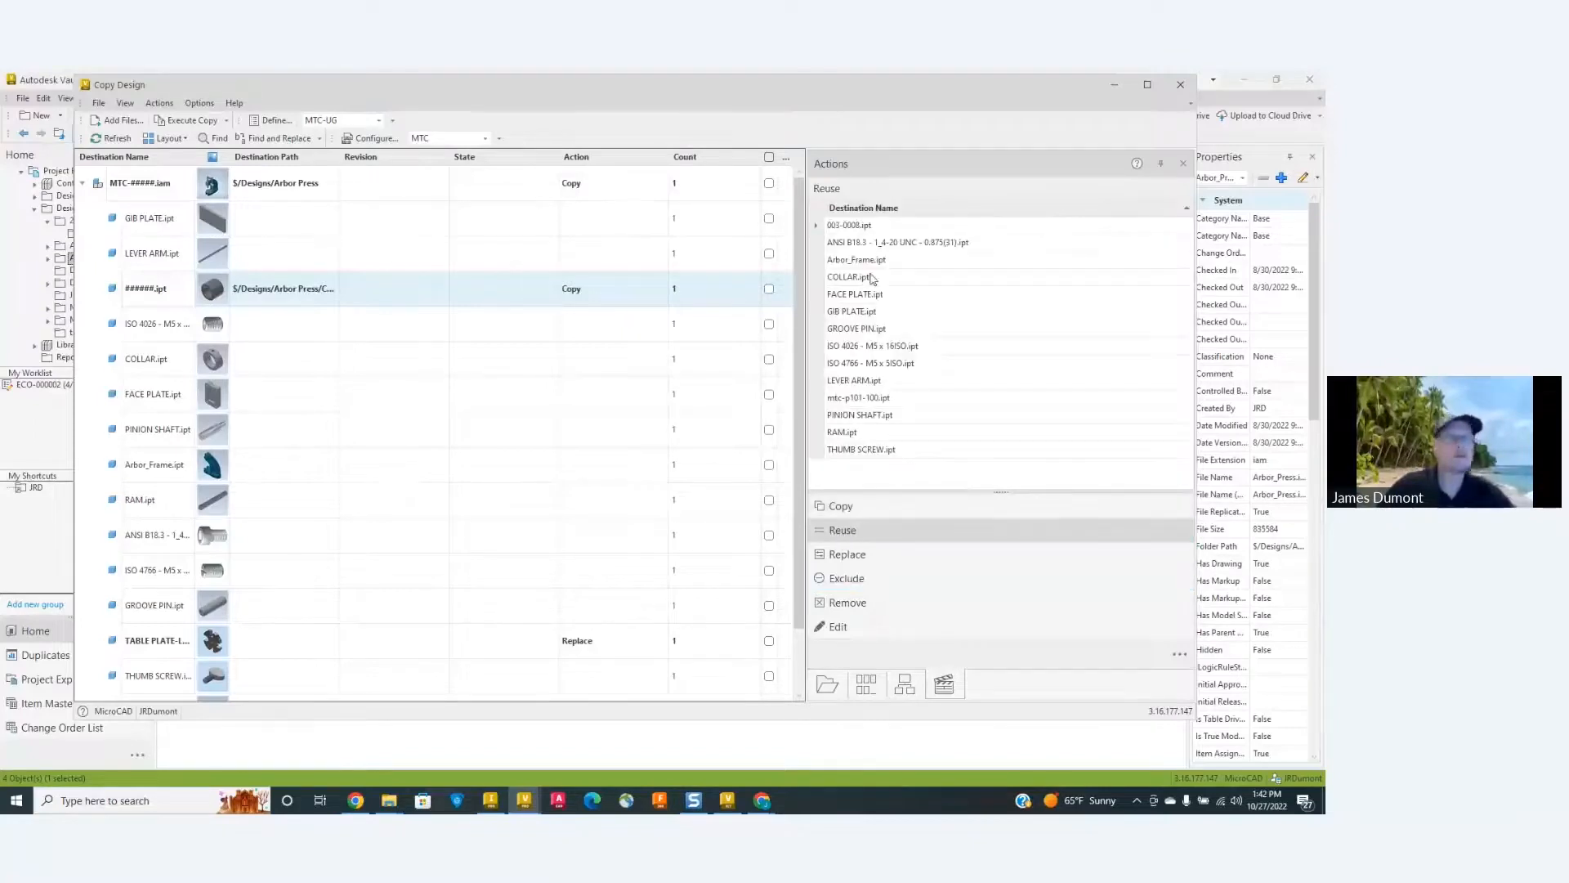
click(864, 558)
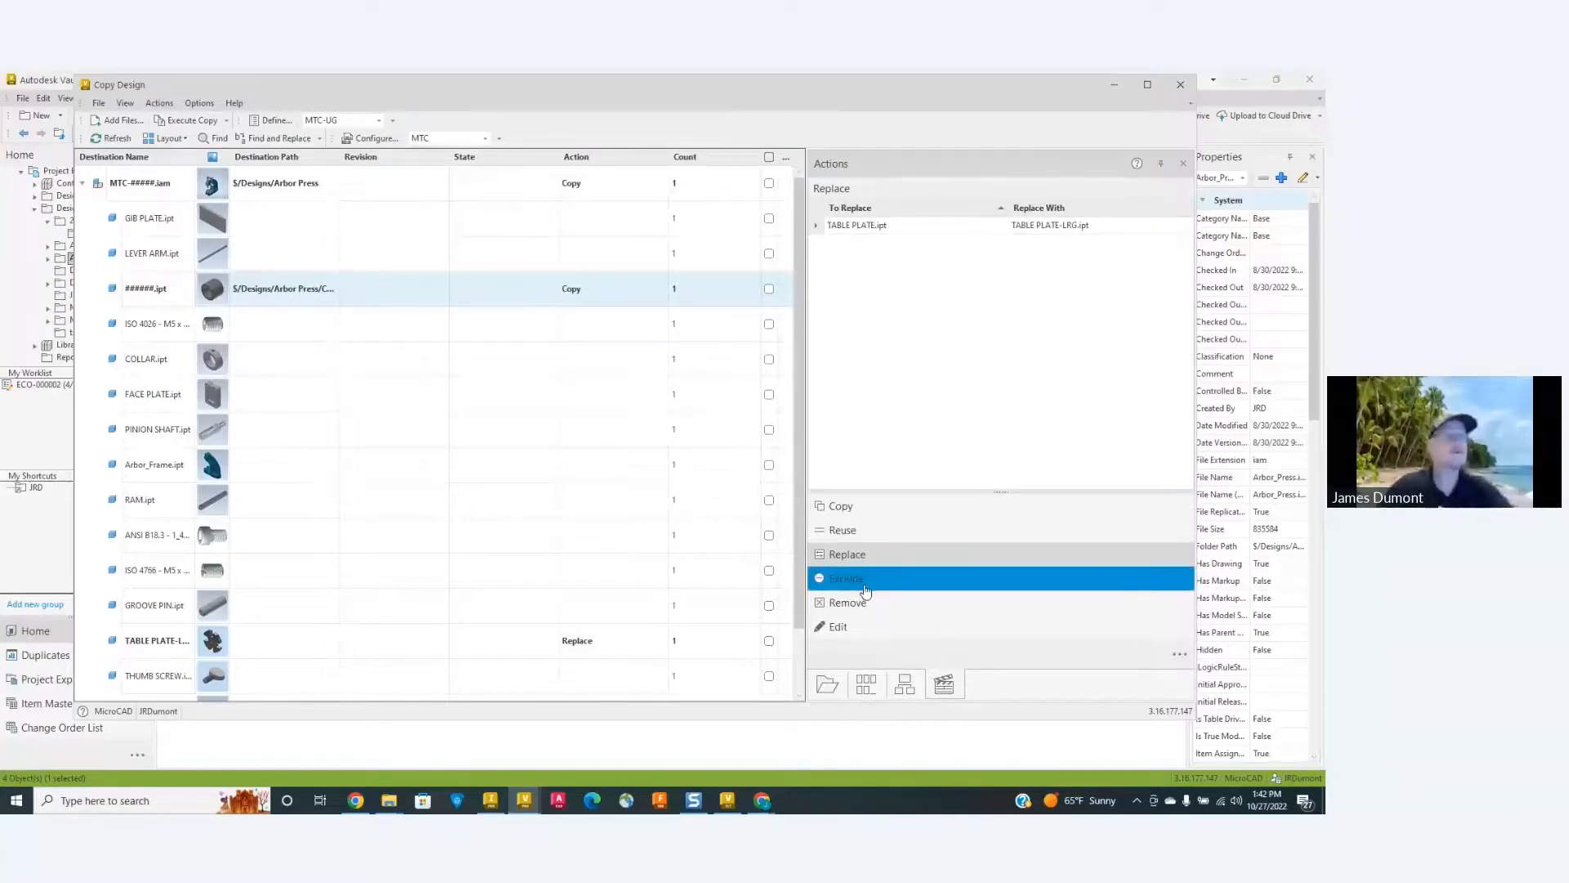
Change the numbering scheme of HANDLE CAP.ipt from Sequential to MTC and check the MTC file list.
click(867, 691)
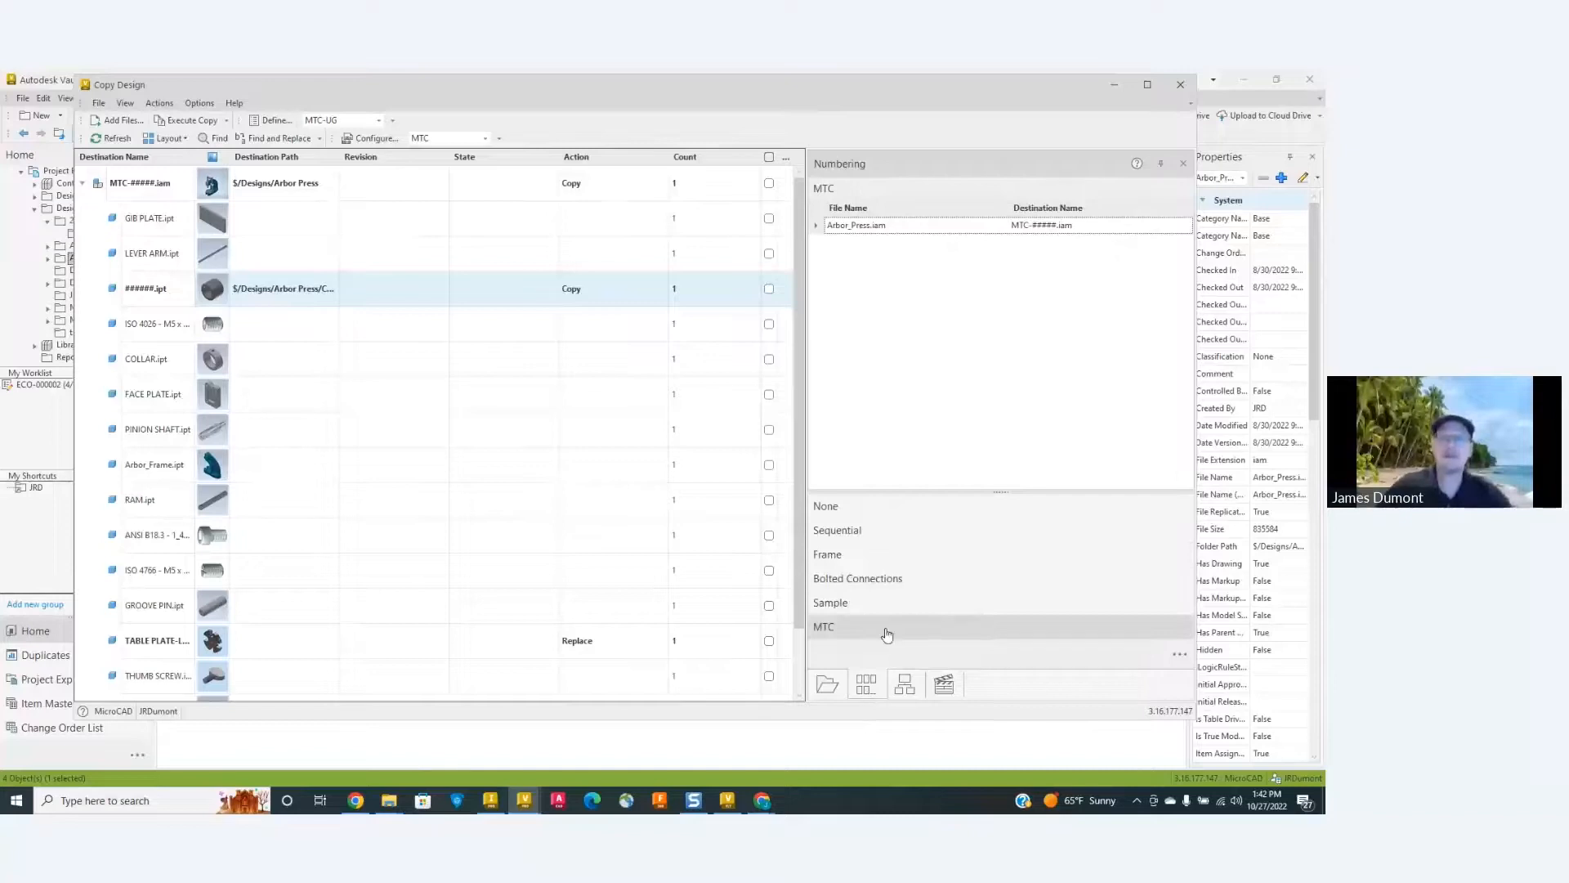
click(838, 624)
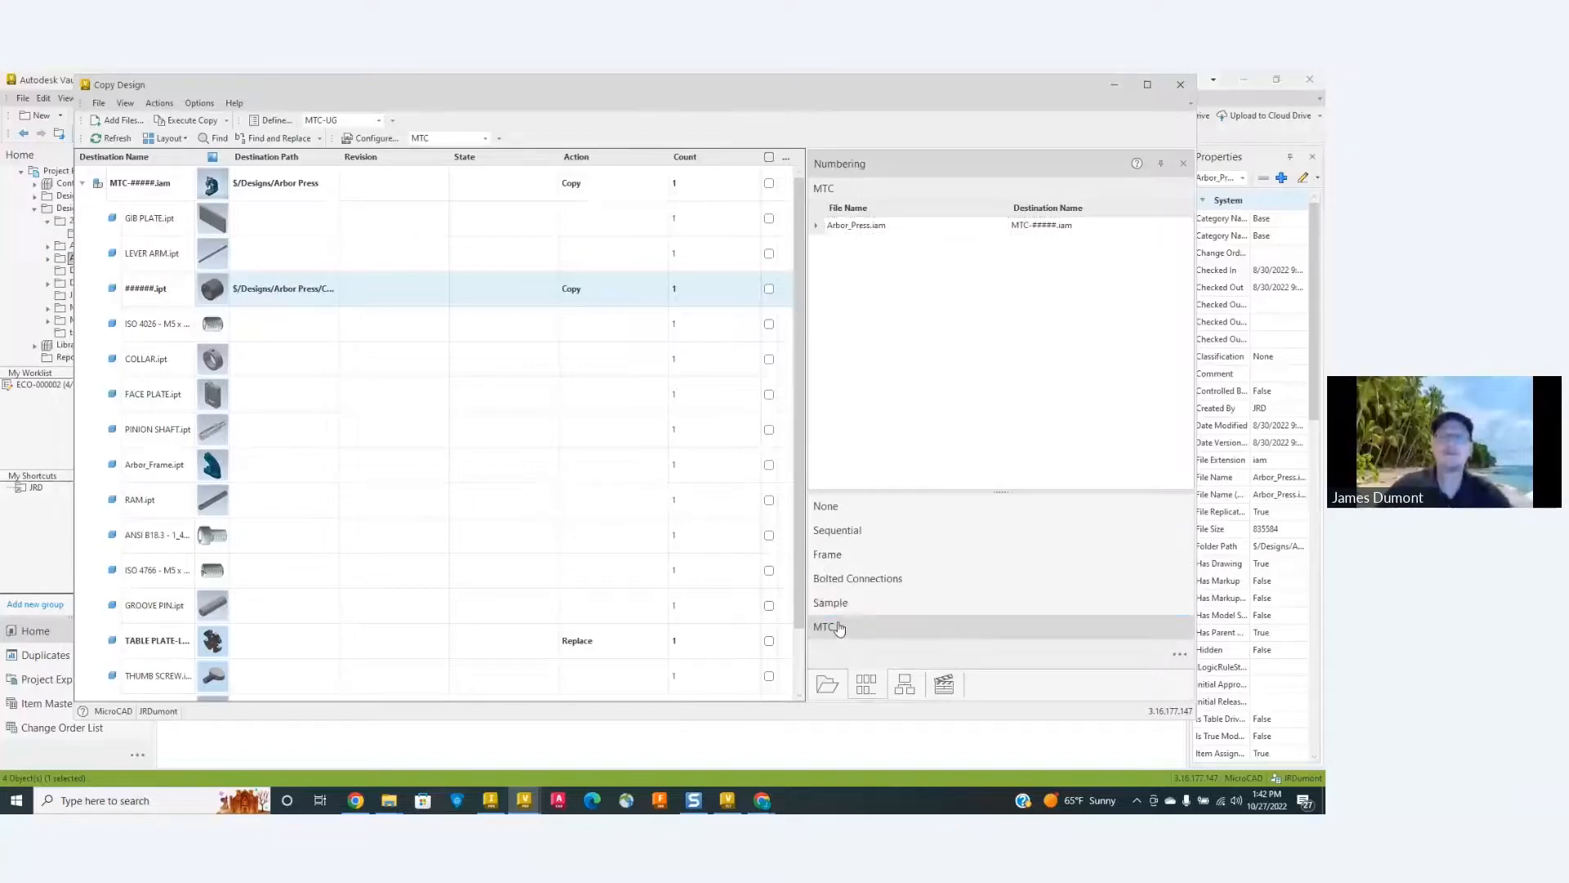
click(846, 532)
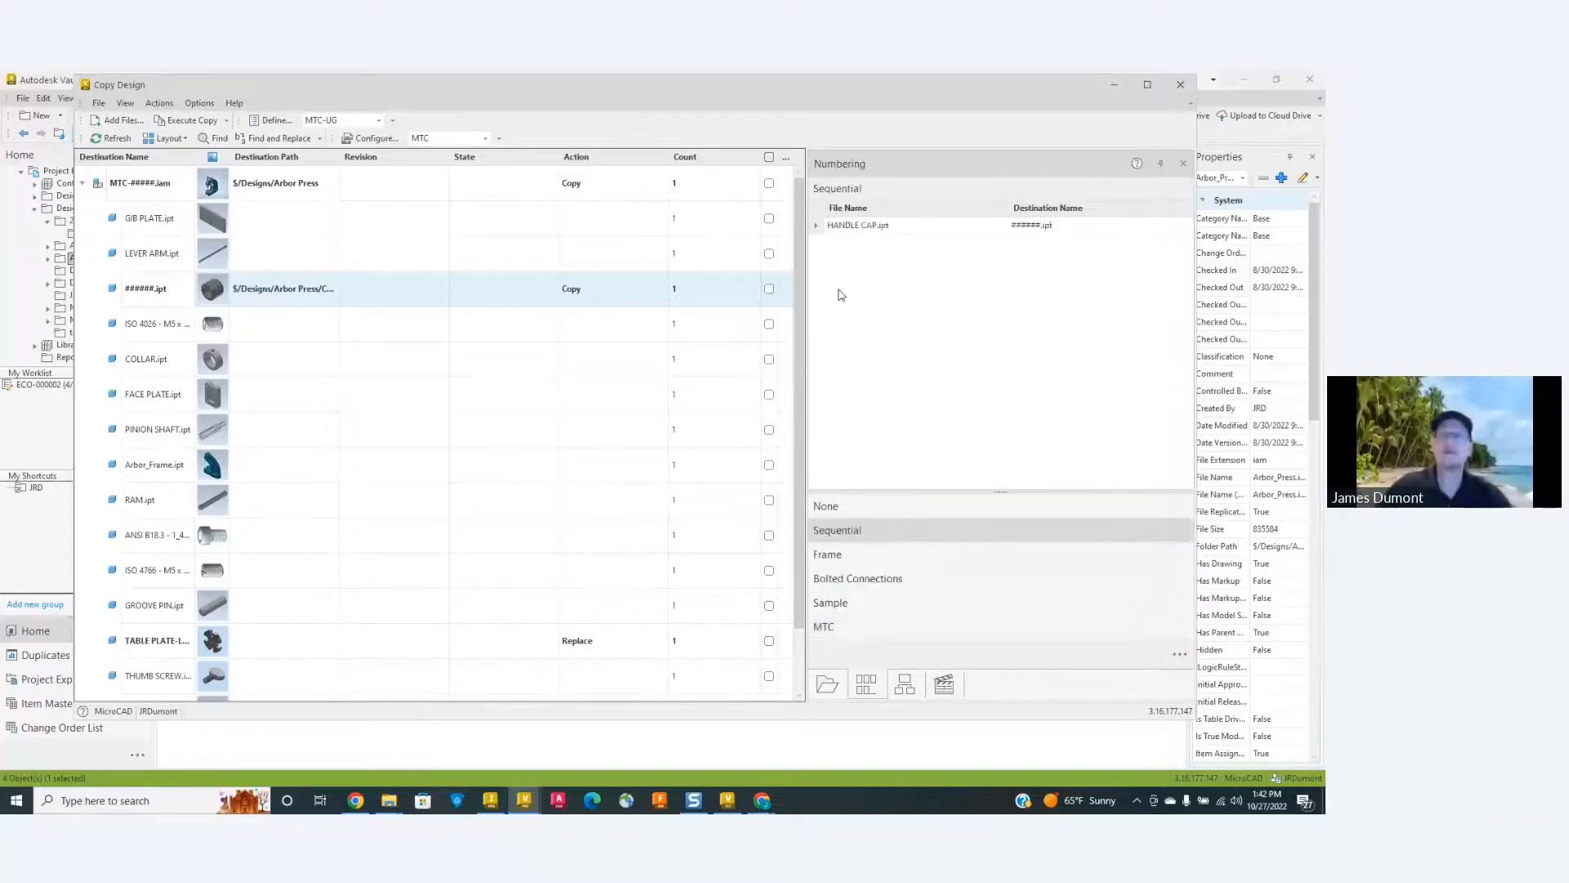
right_click(850, 231)
mouse_move(903, 272)
click(1012, 307)
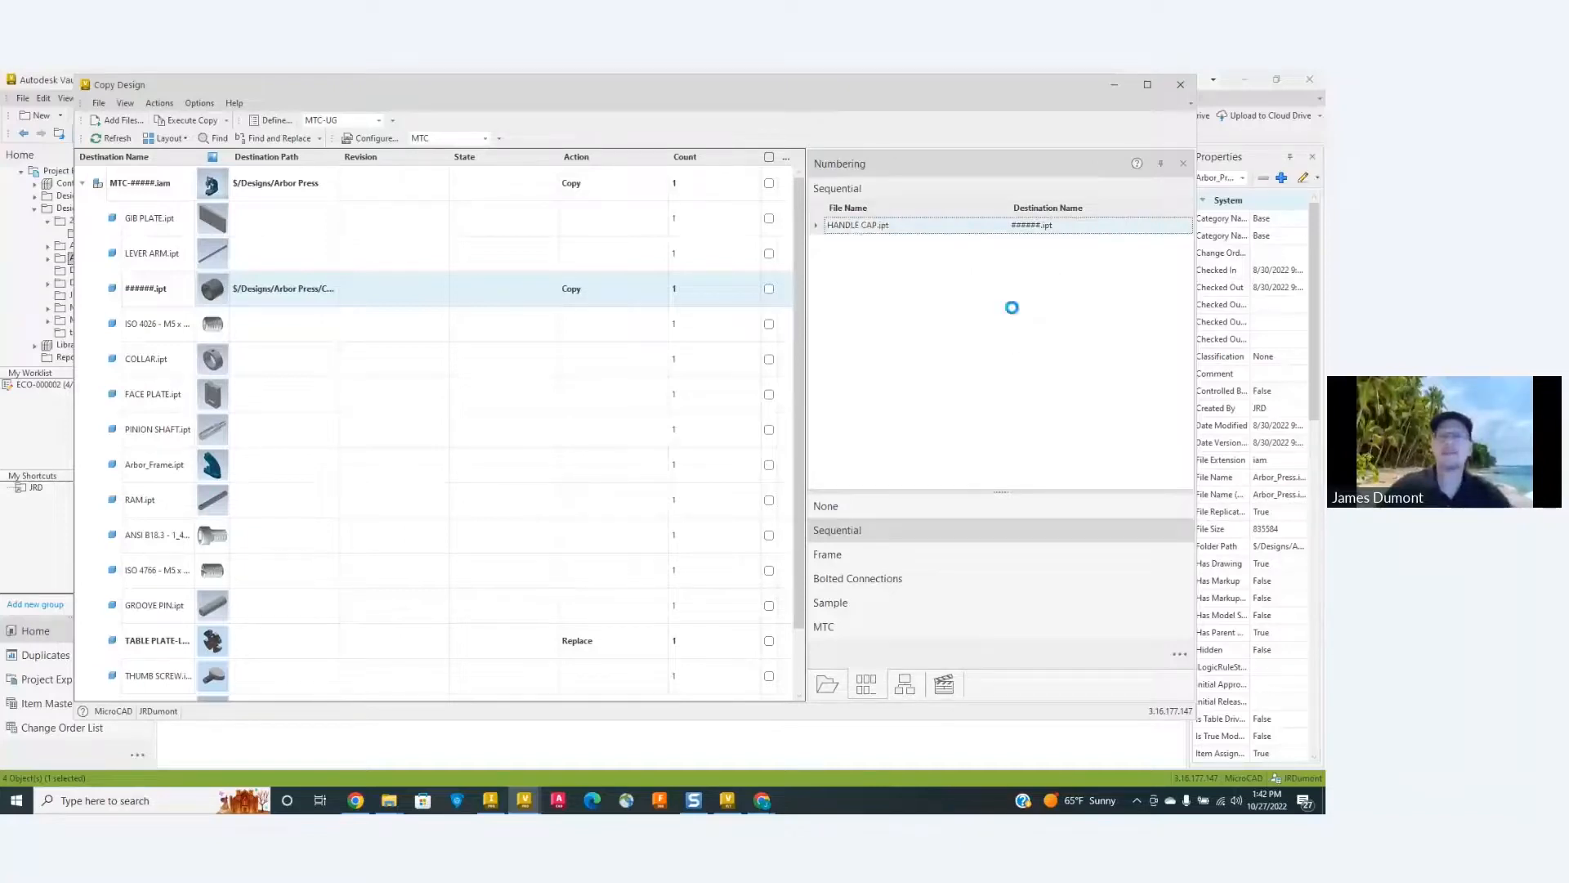
click(848, 626)
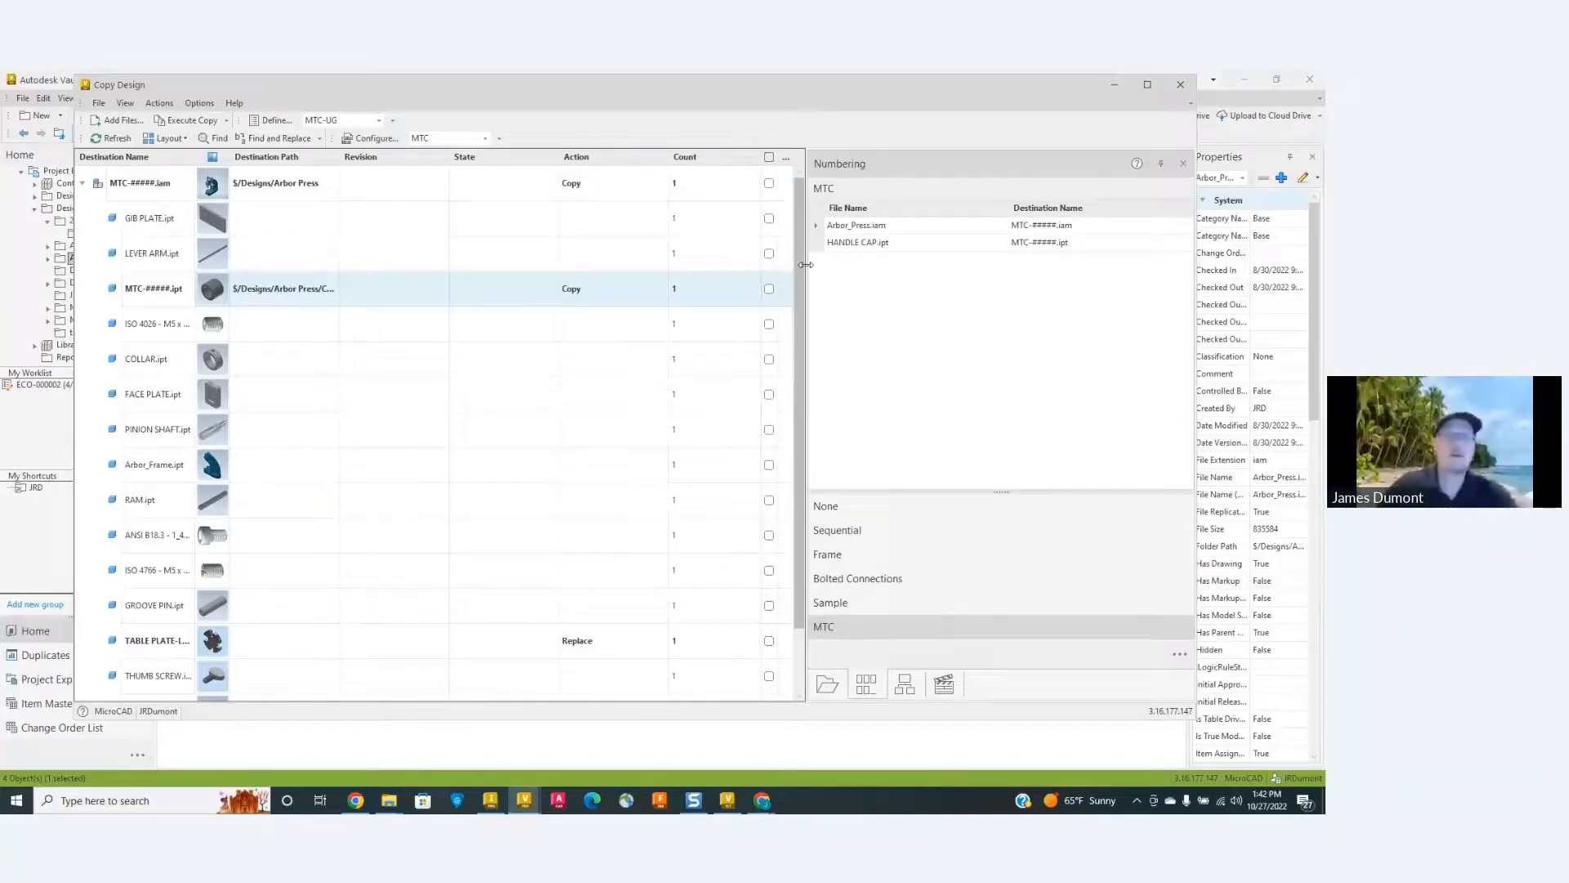
Execute the copy of the Arbor Press design and close the Copy Design window.
click(185, 123)
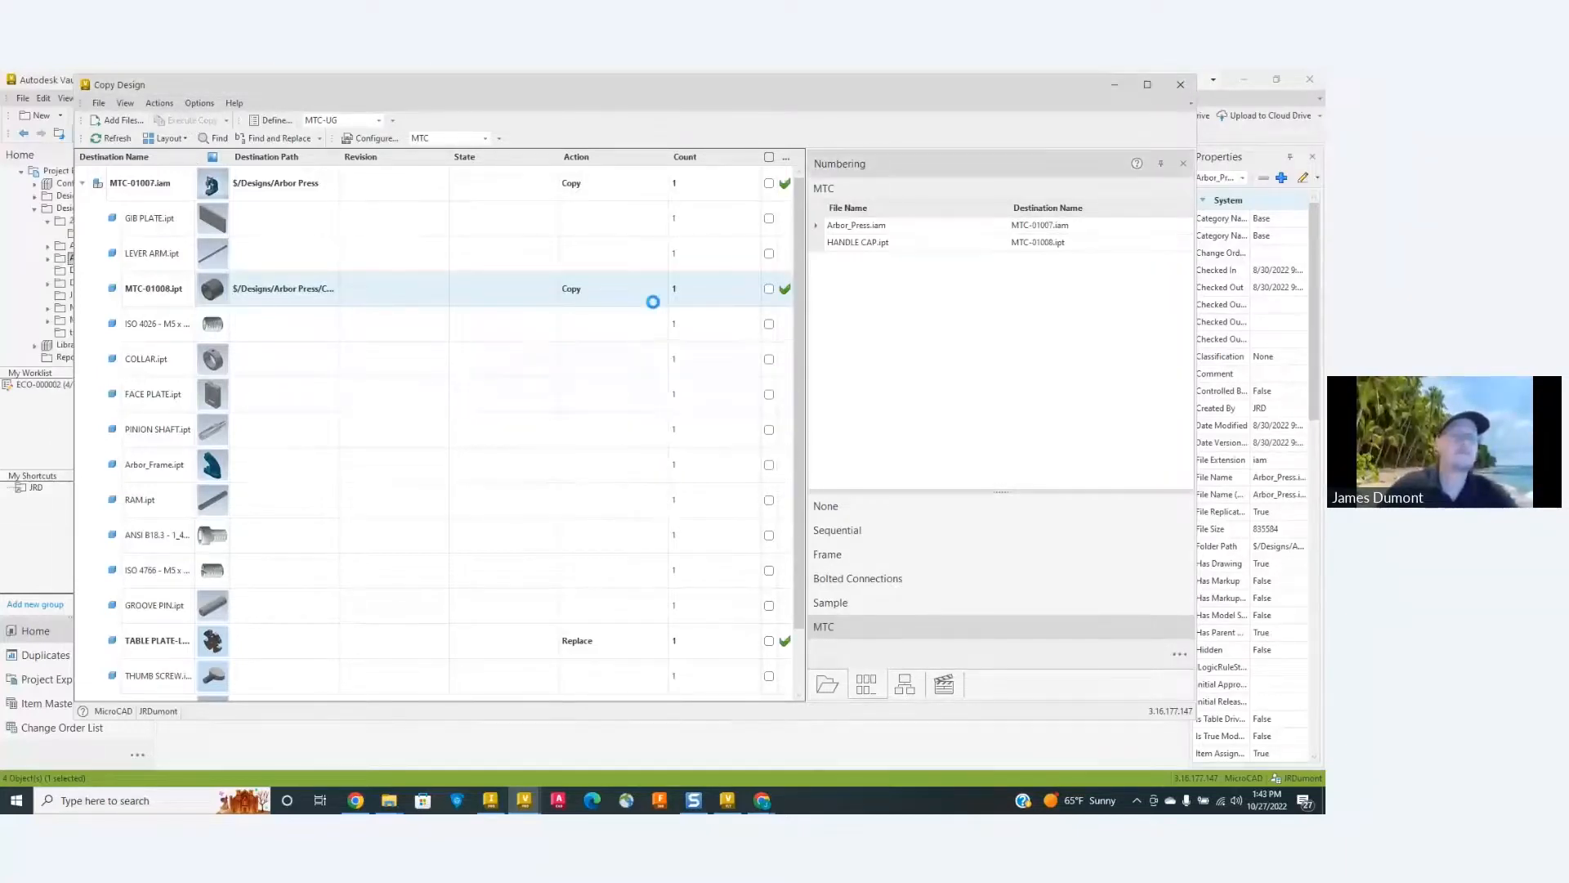
click(1180, 85)
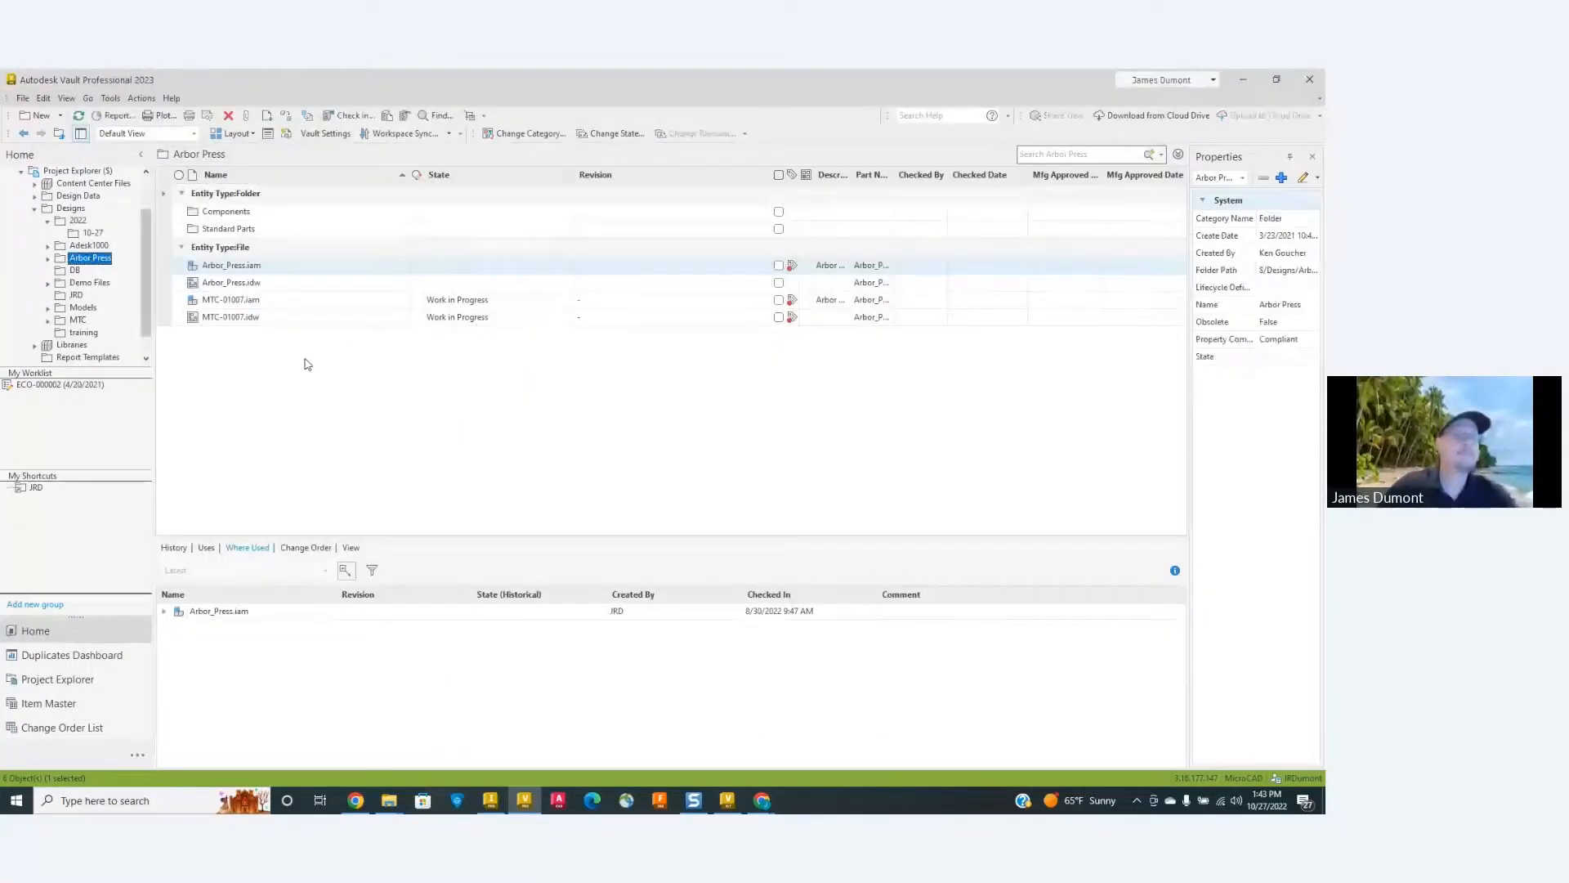
Examine the files used by MTC-01007.iam, enlarging the details area and File Name column to find the replaced table plate.
click(231, 318)
click(223, 299)
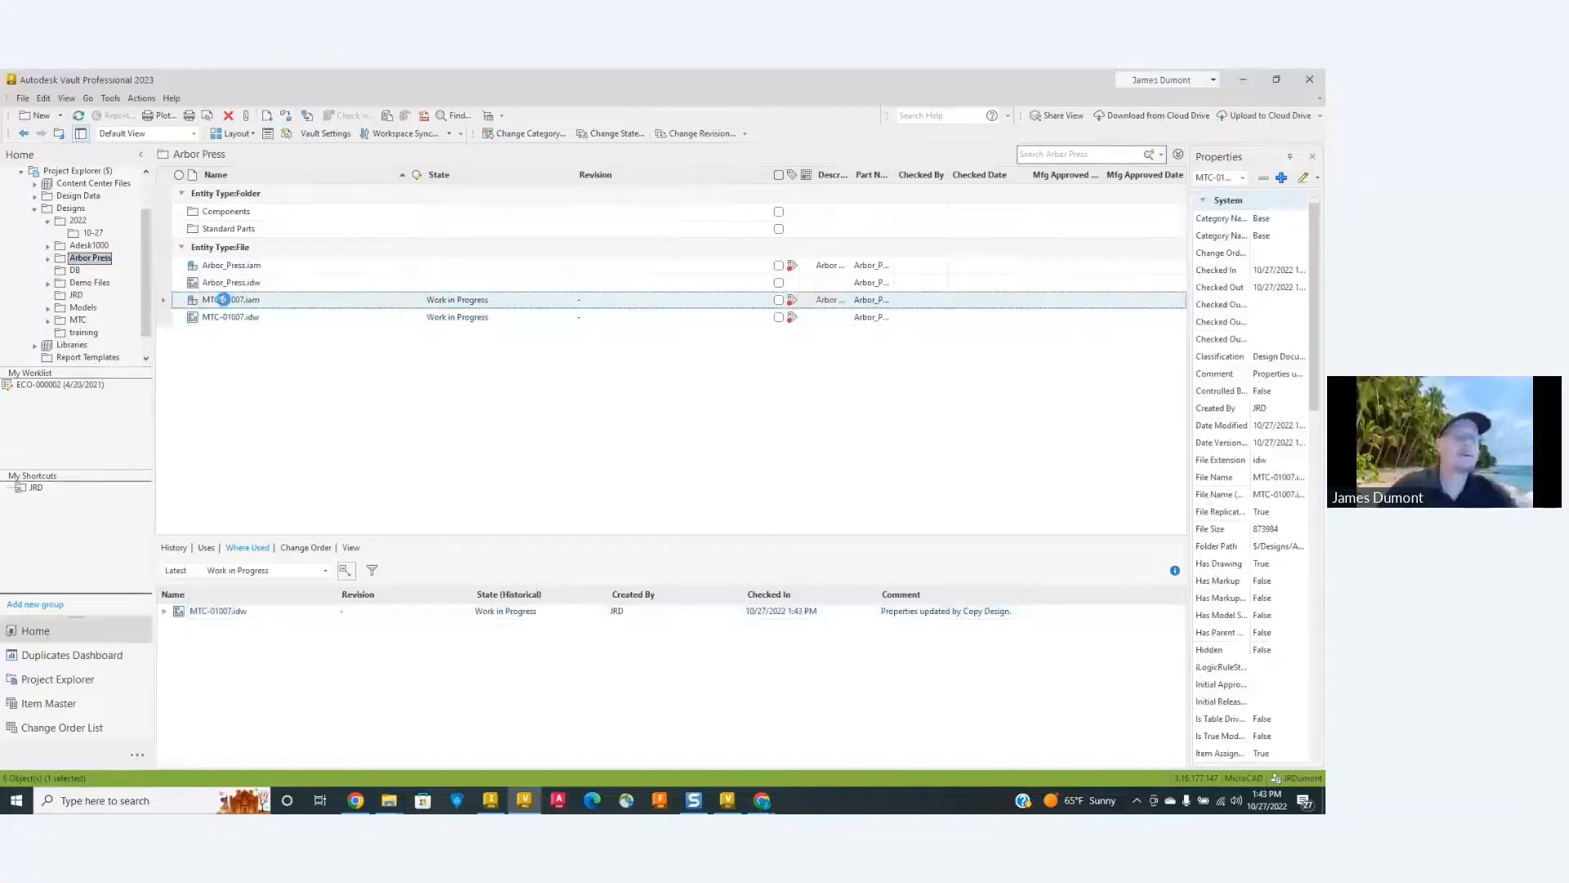
click(208, 549)
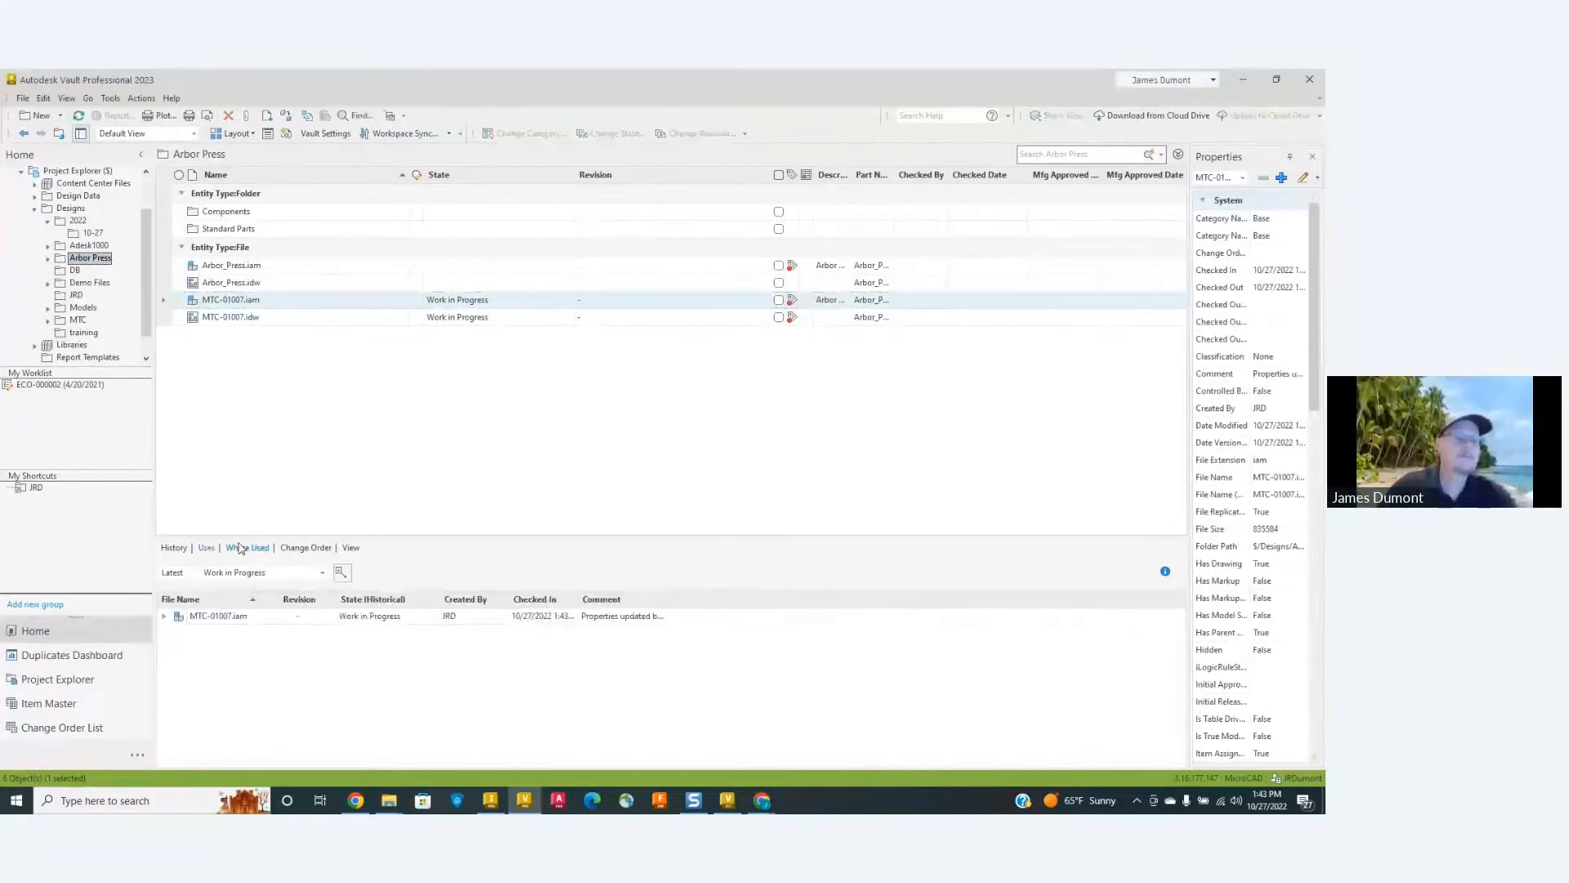
drag(242, 536, 233, 330)
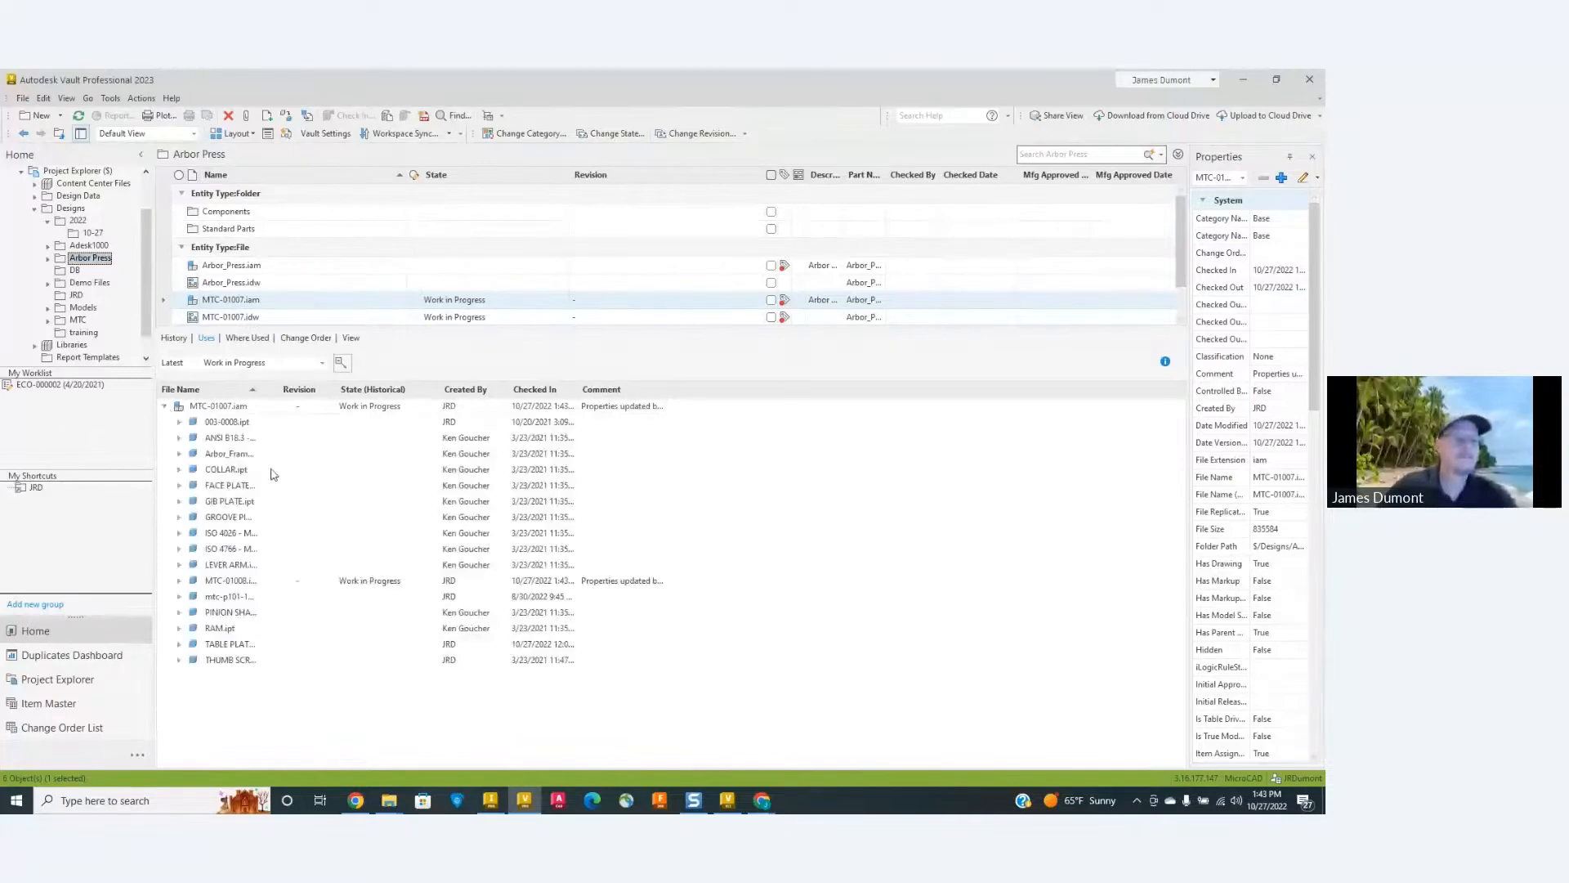
drag(258, 390, 376, 391)
click(288, 647)
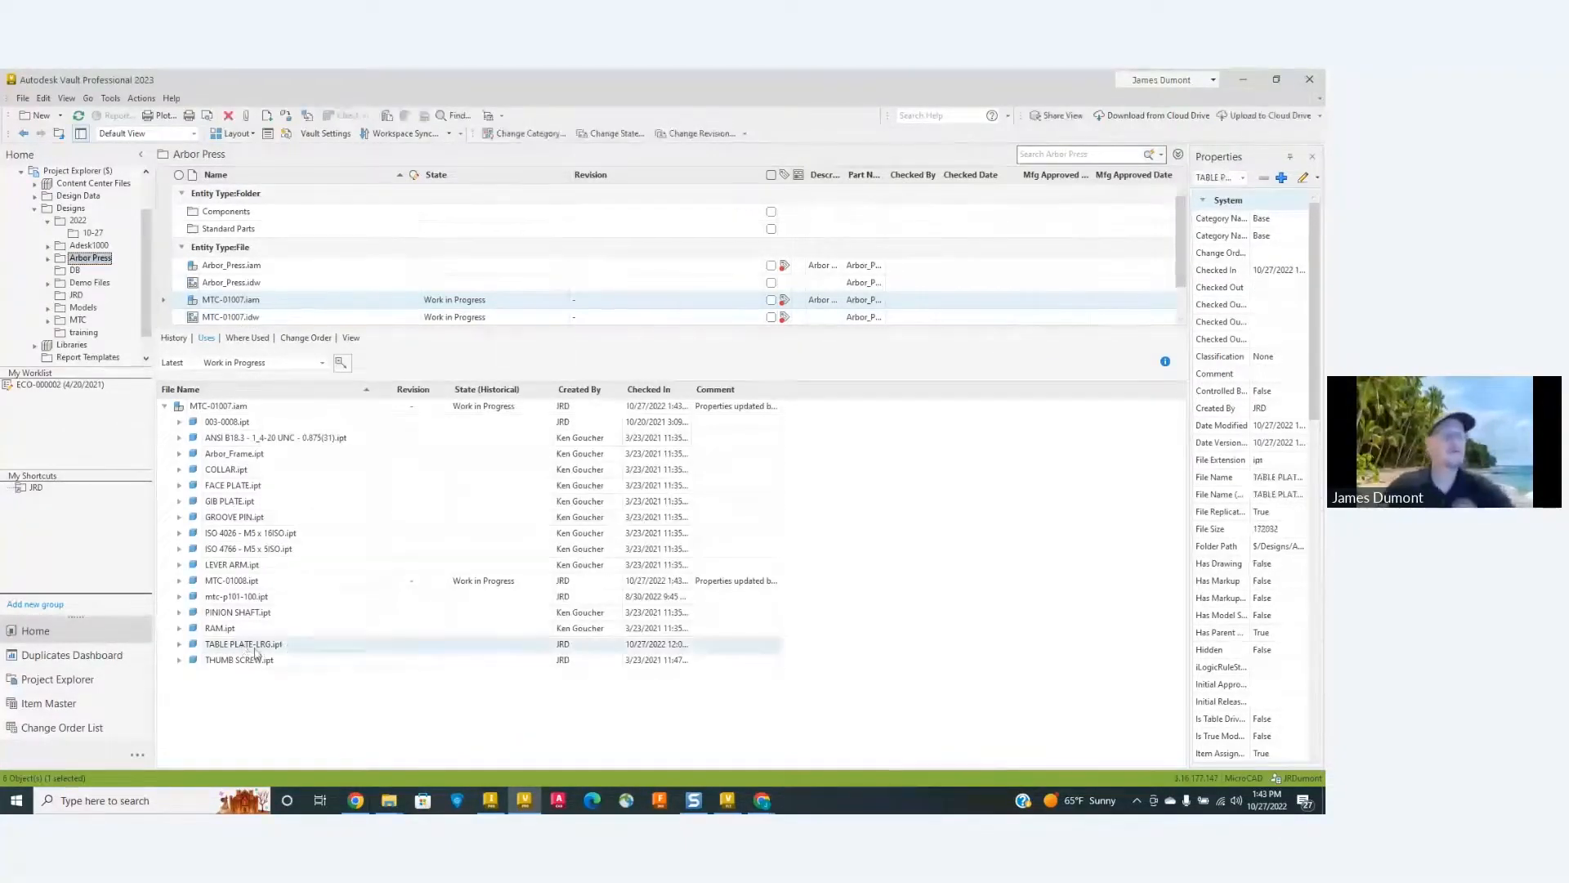